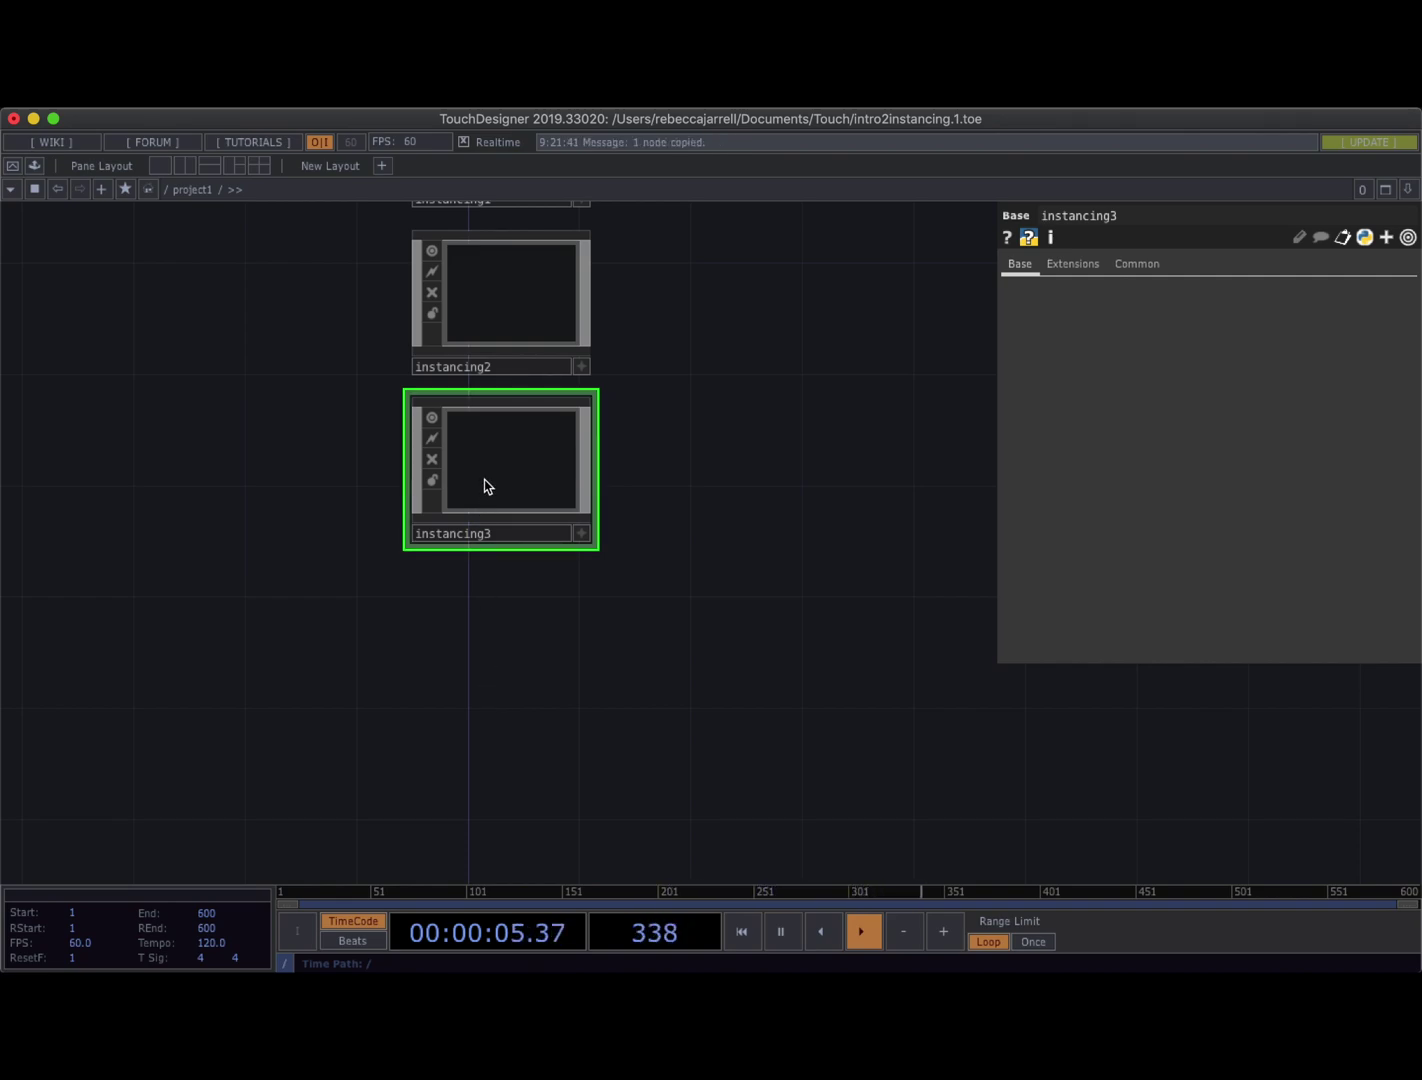
Paste a copy of the instancing3 component and enter the copy's network
{"action": "key", "text": "super+v"}
{"action": "double_click", "coordinate": [506, 660]}
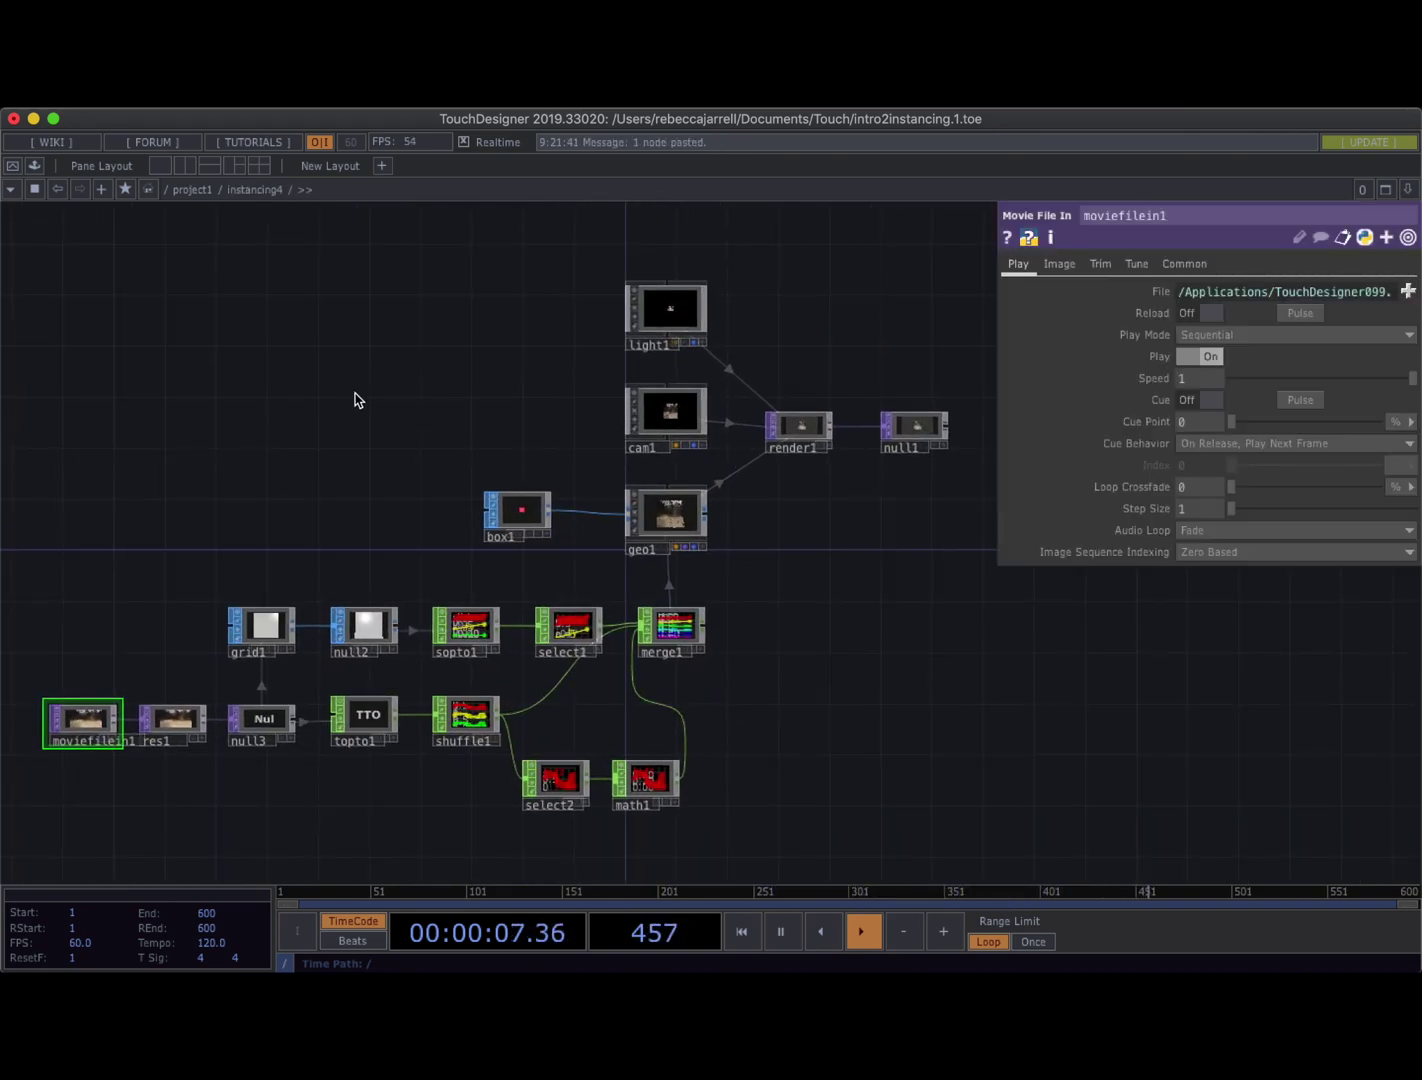
{"action": "scroll", "coordinate": [250, 494], "scroll_direction": "down", "scroll_amount": 3}
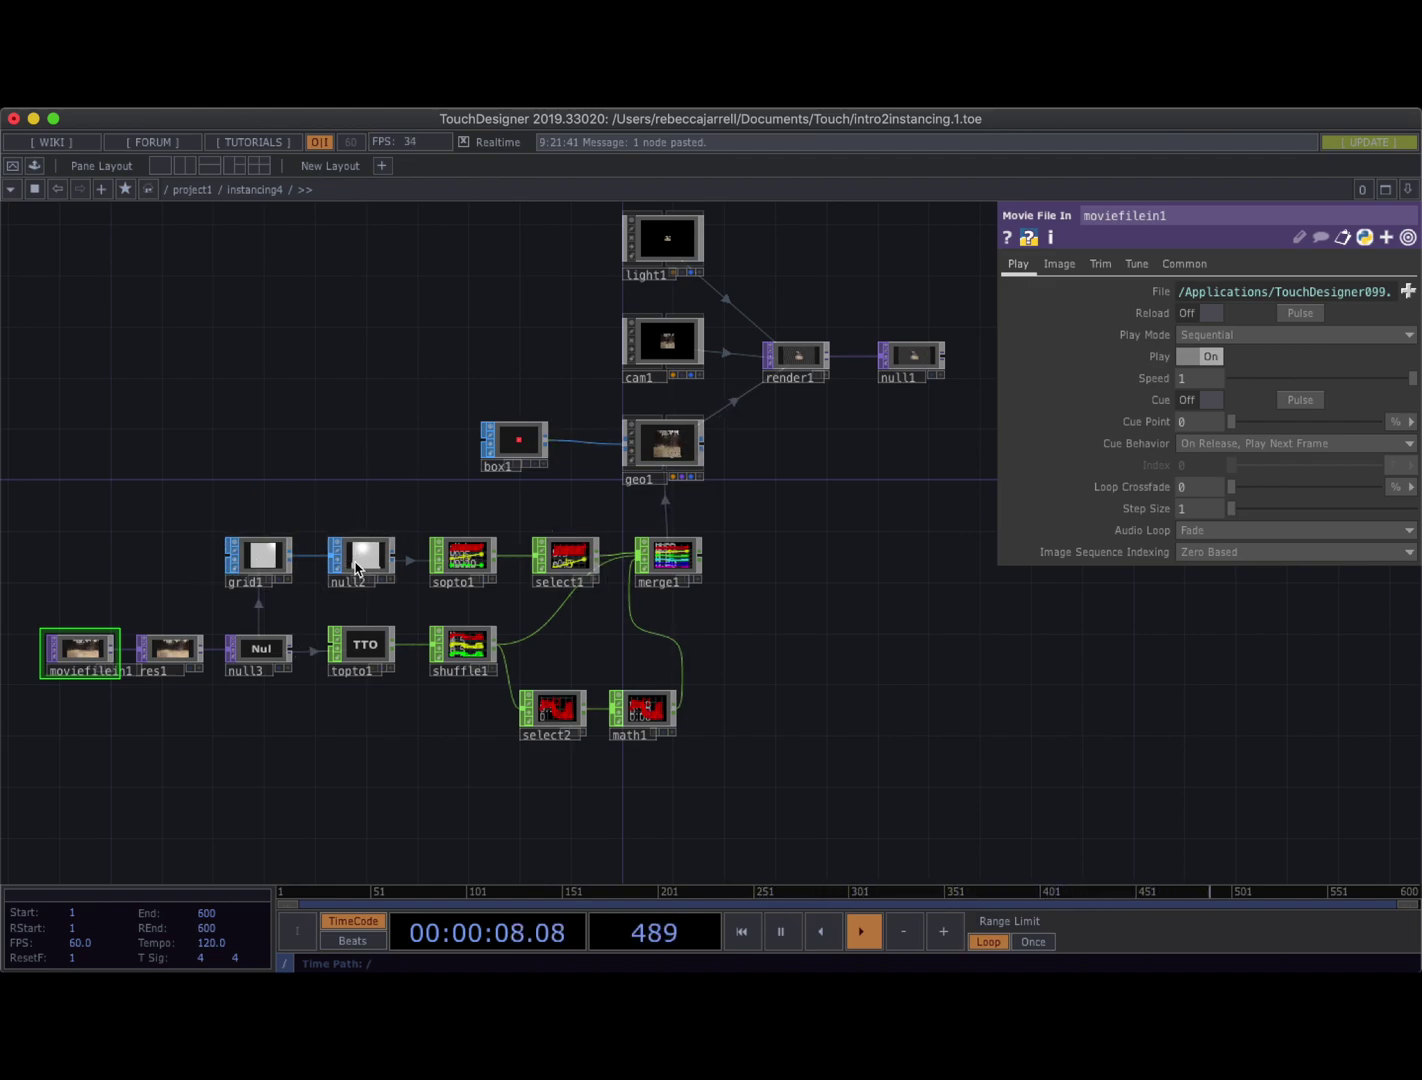
{"action": "scroll", "coordinate": [454, 546], "scroll_direction": "up", "scroll_amount": 5}
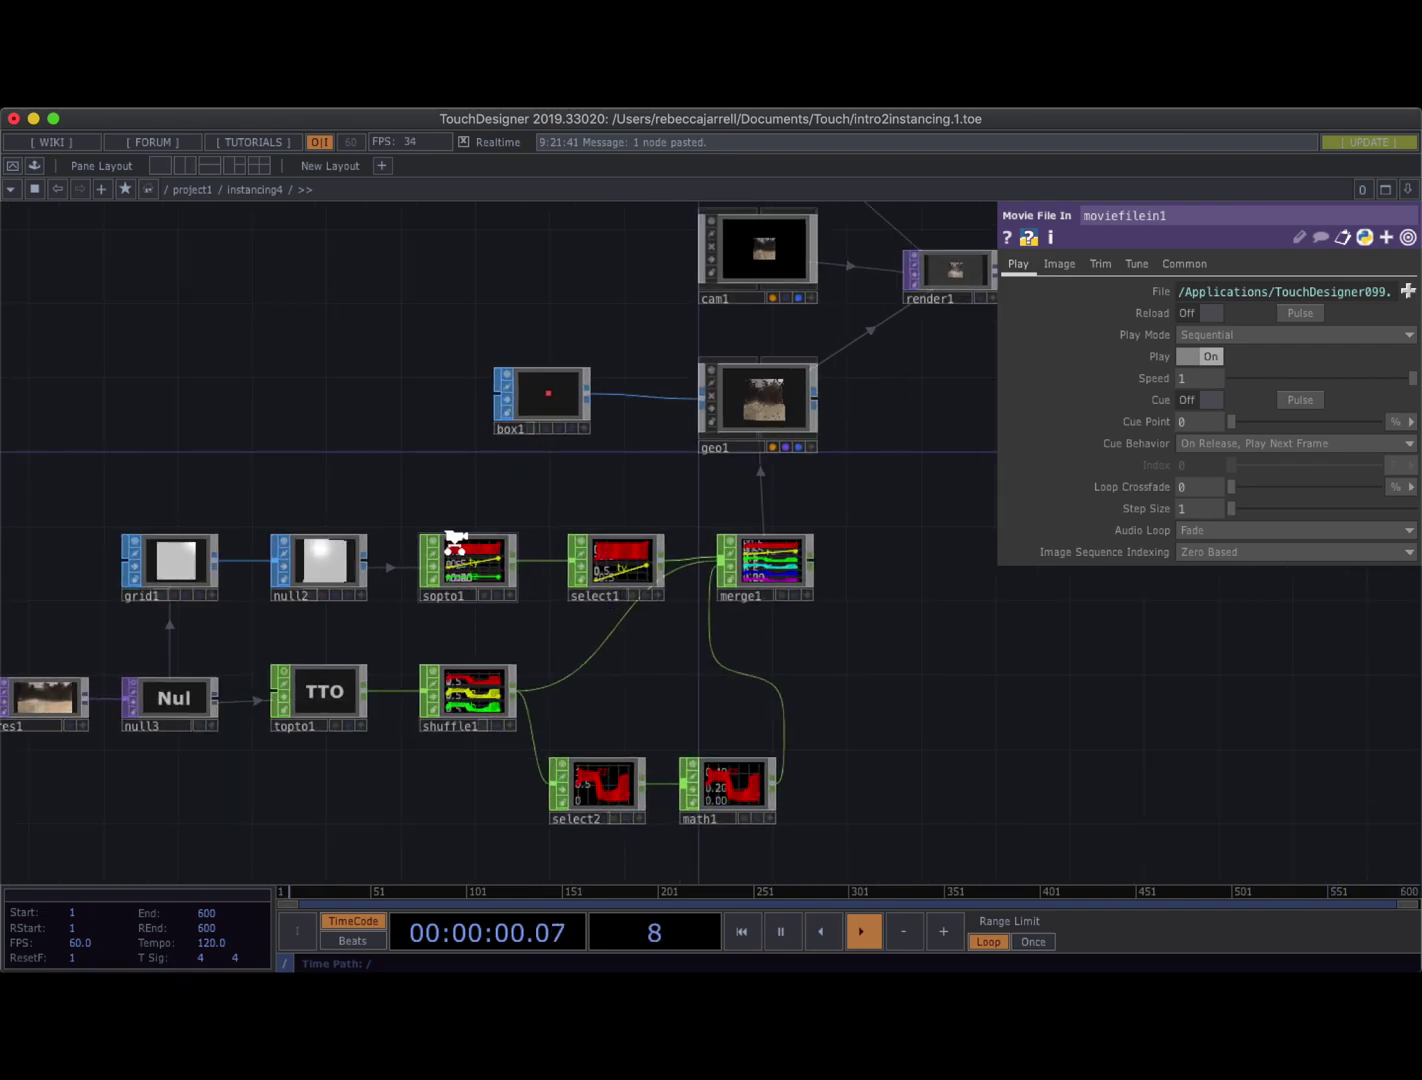
{"action": "scroll", "coordinate": [462, 665], "scroll_direction": "down", "scroll_amount": 3}
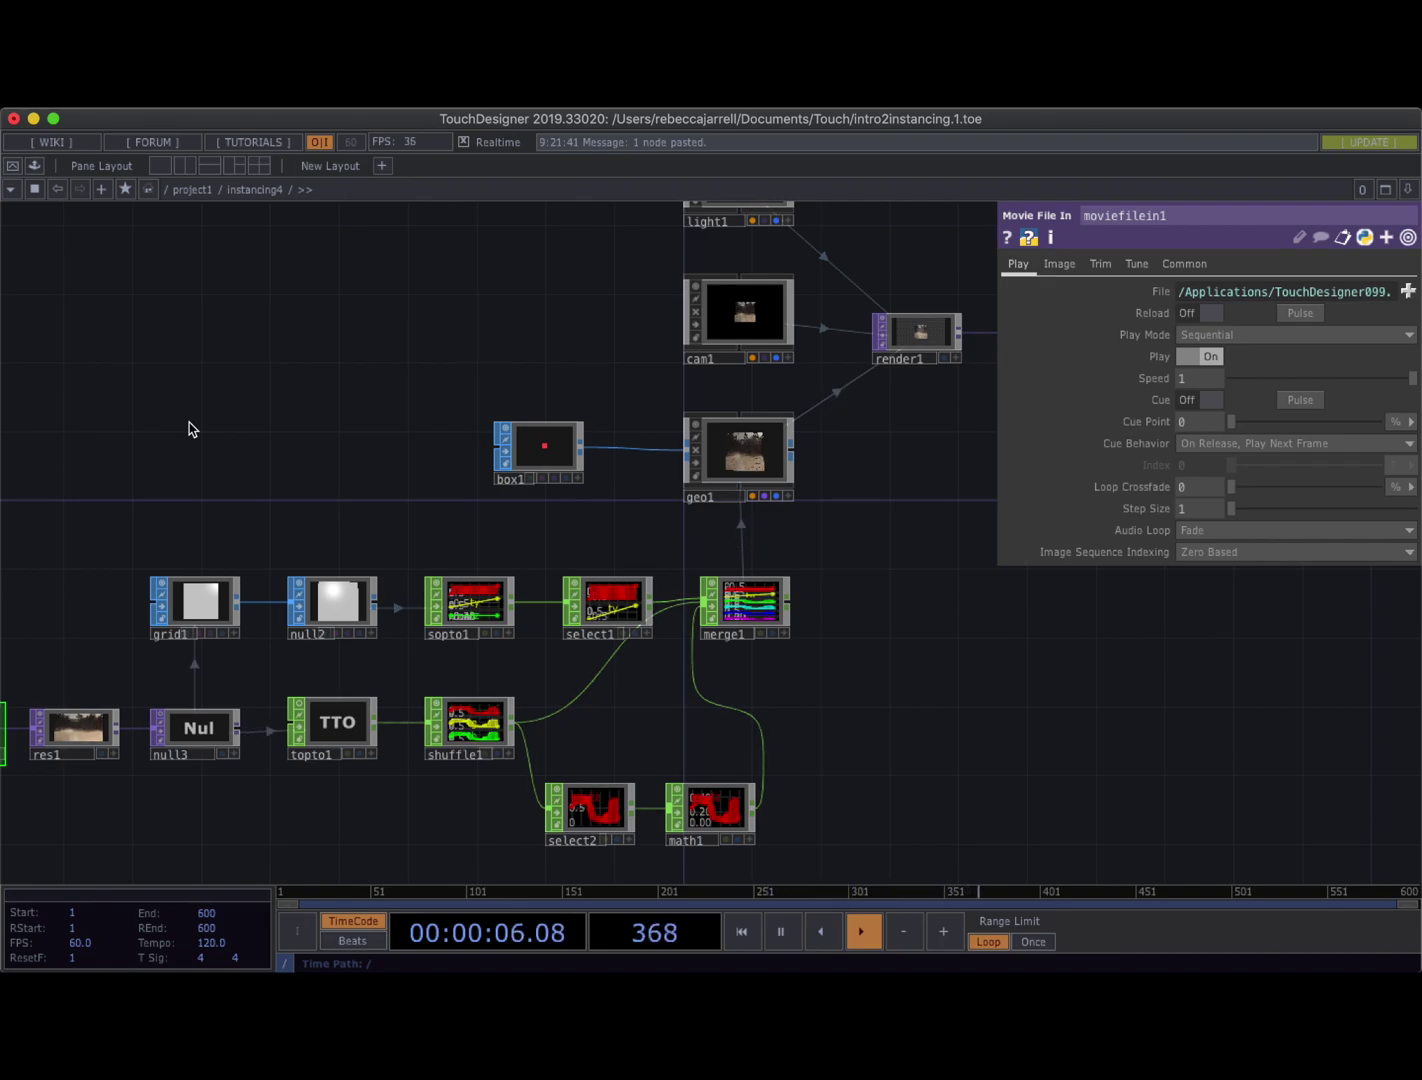
Open a floating viewer for geo1 and place it above the network so it stays in view
{"action": "scroll", "coordinate": [192, 428], "scroll_direction": "down", "scroll_amount": 2}
{"action": "left_click_drag", "start_coordinate": [203, 387], "coordinate": [353, 441]}
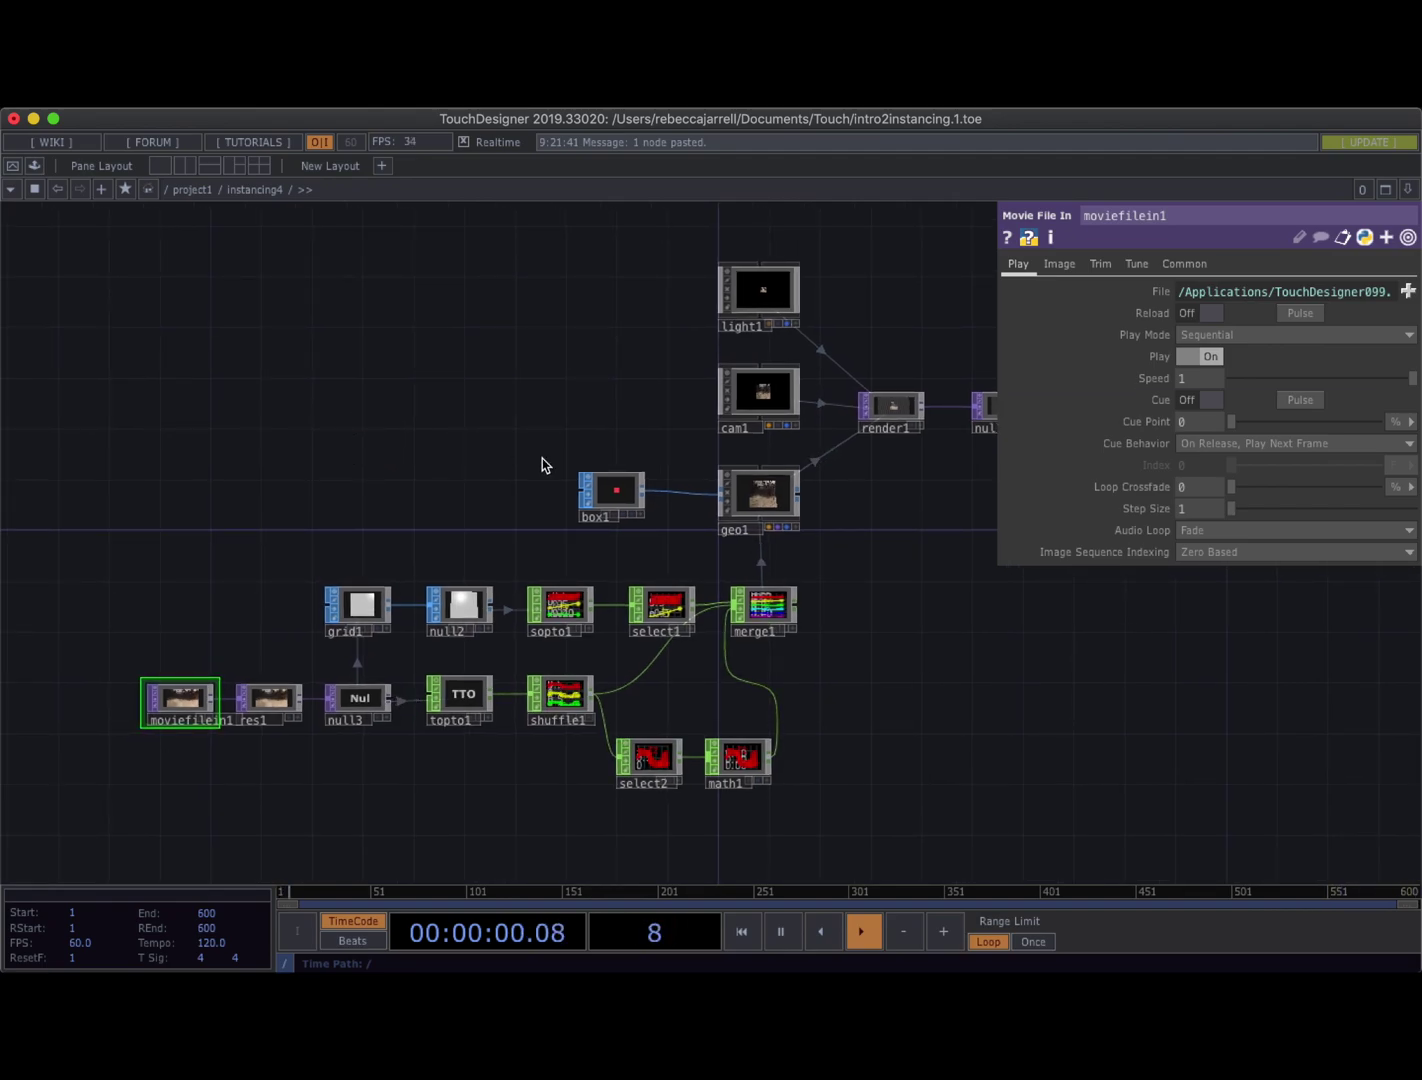
{"action": "left_click_drag", "start_coordinate": [649, 475], "coordinate": [570, 448]}
{"action": "right_click", "coordinate": [686, 486]}
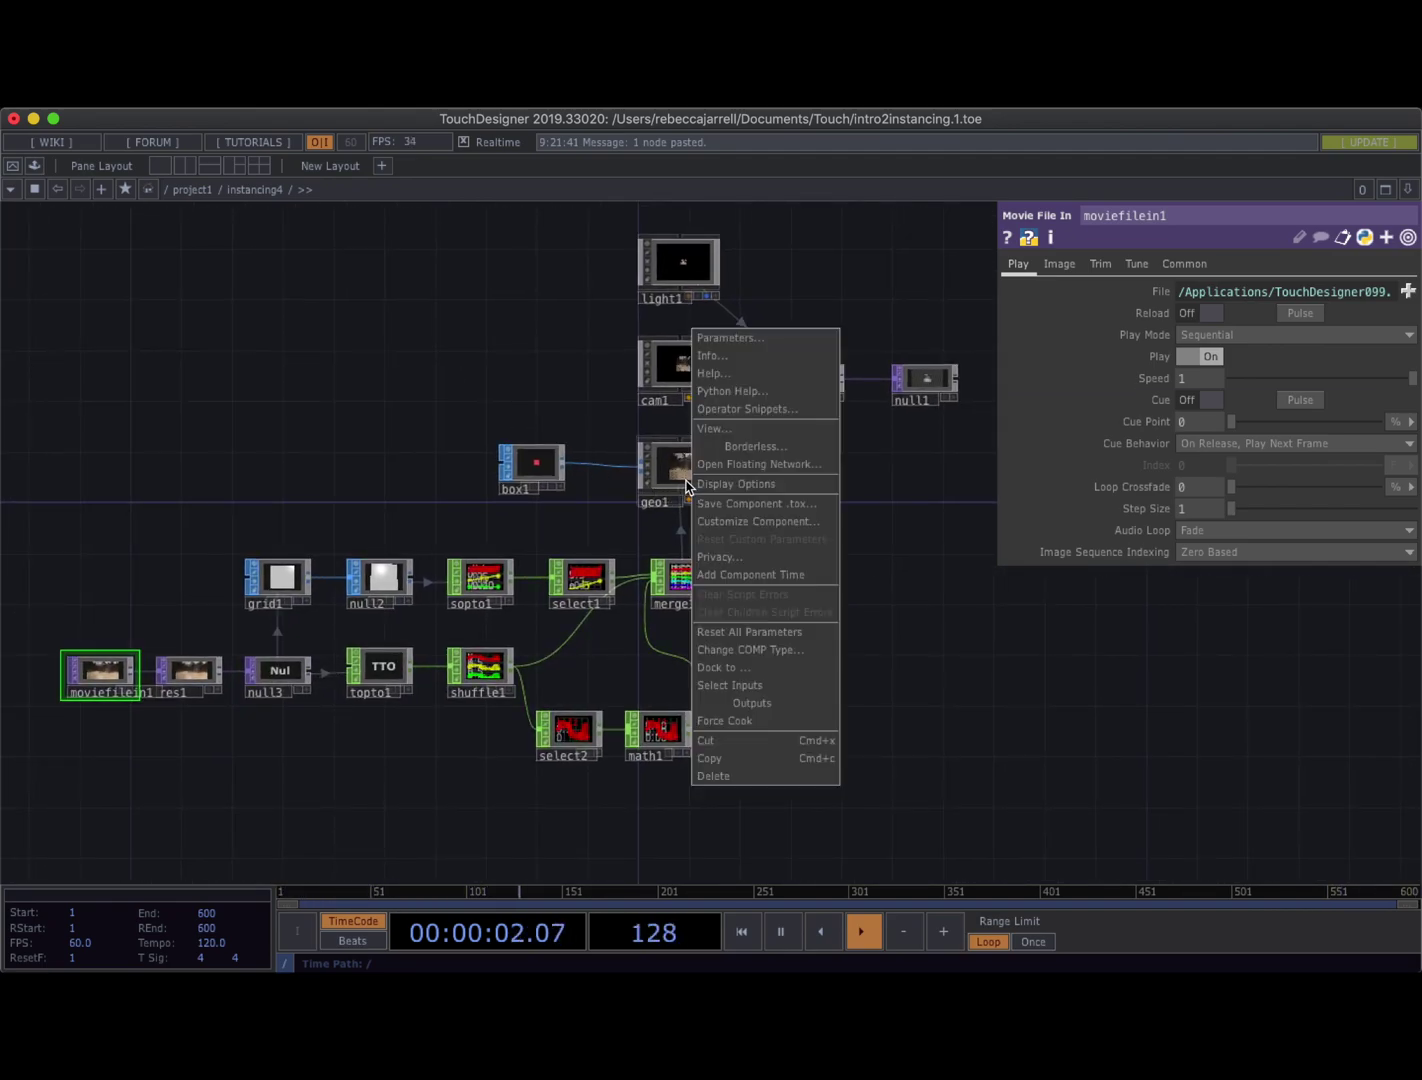
{"action": "left_click", "coordinate": [711, 436]}
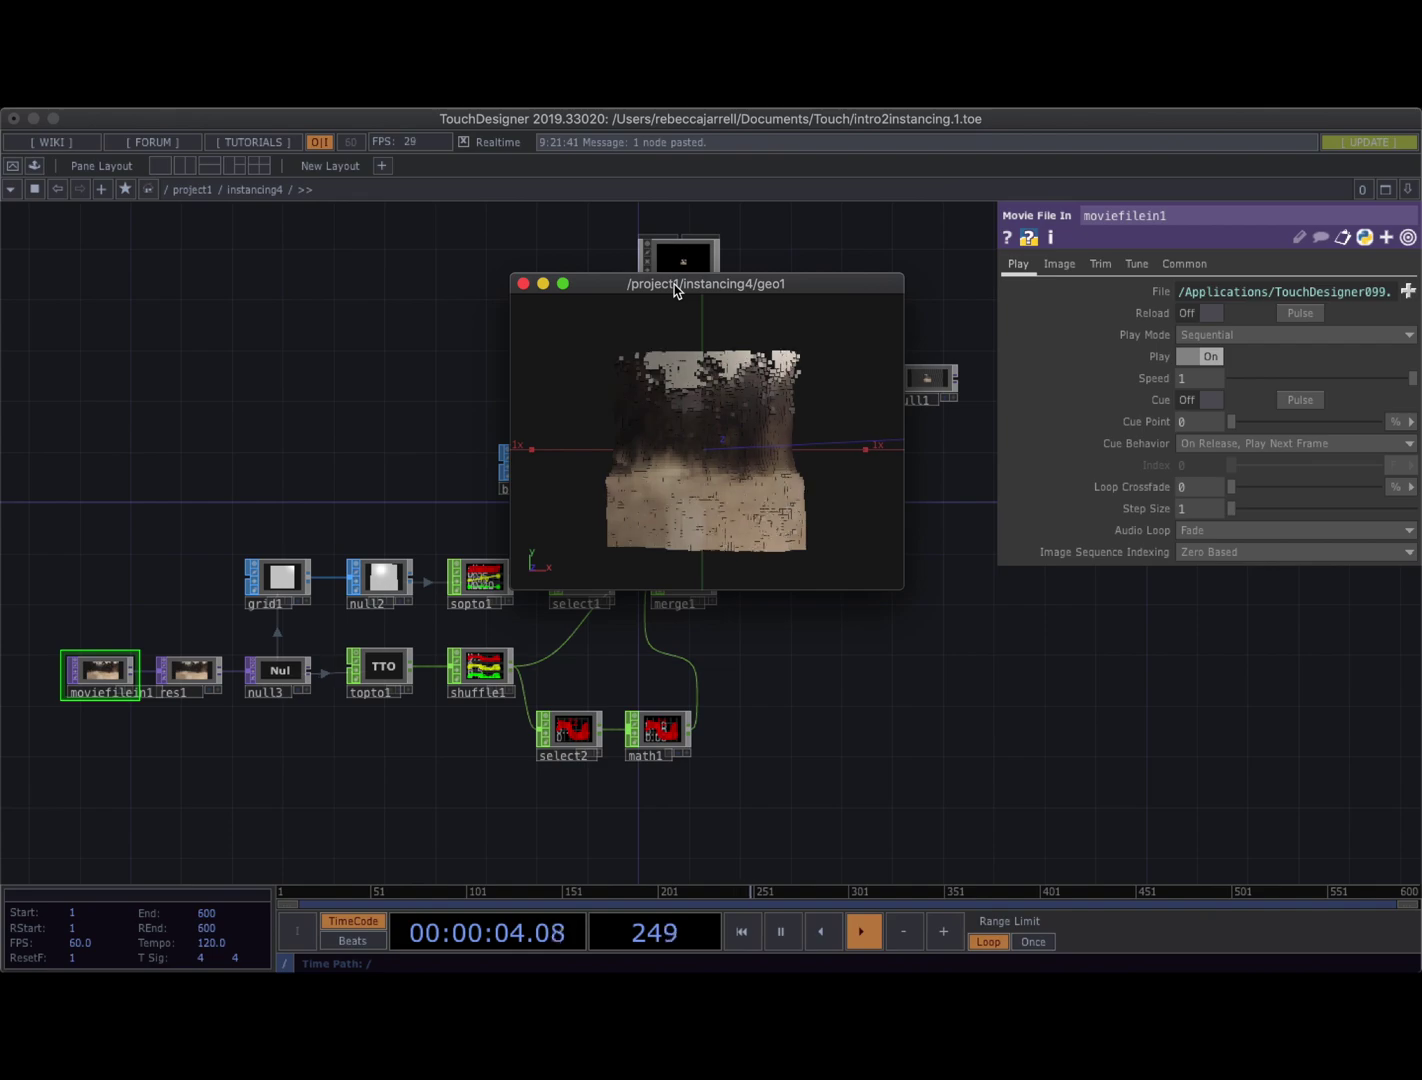
{"action": "left_click_drag", "start_coordinate": [674, 284], "coordinate": [753, 124]}
Add a Ramp TOP to the network just below moviefilein1
{"action": "left_click_drag", "start_coordinate": [225, 476], "coordinate": [330, 490]}
{"action": "scroll", "coordinate": [622, 785], "scroll_direction": "up", "scroll_amount": 5}
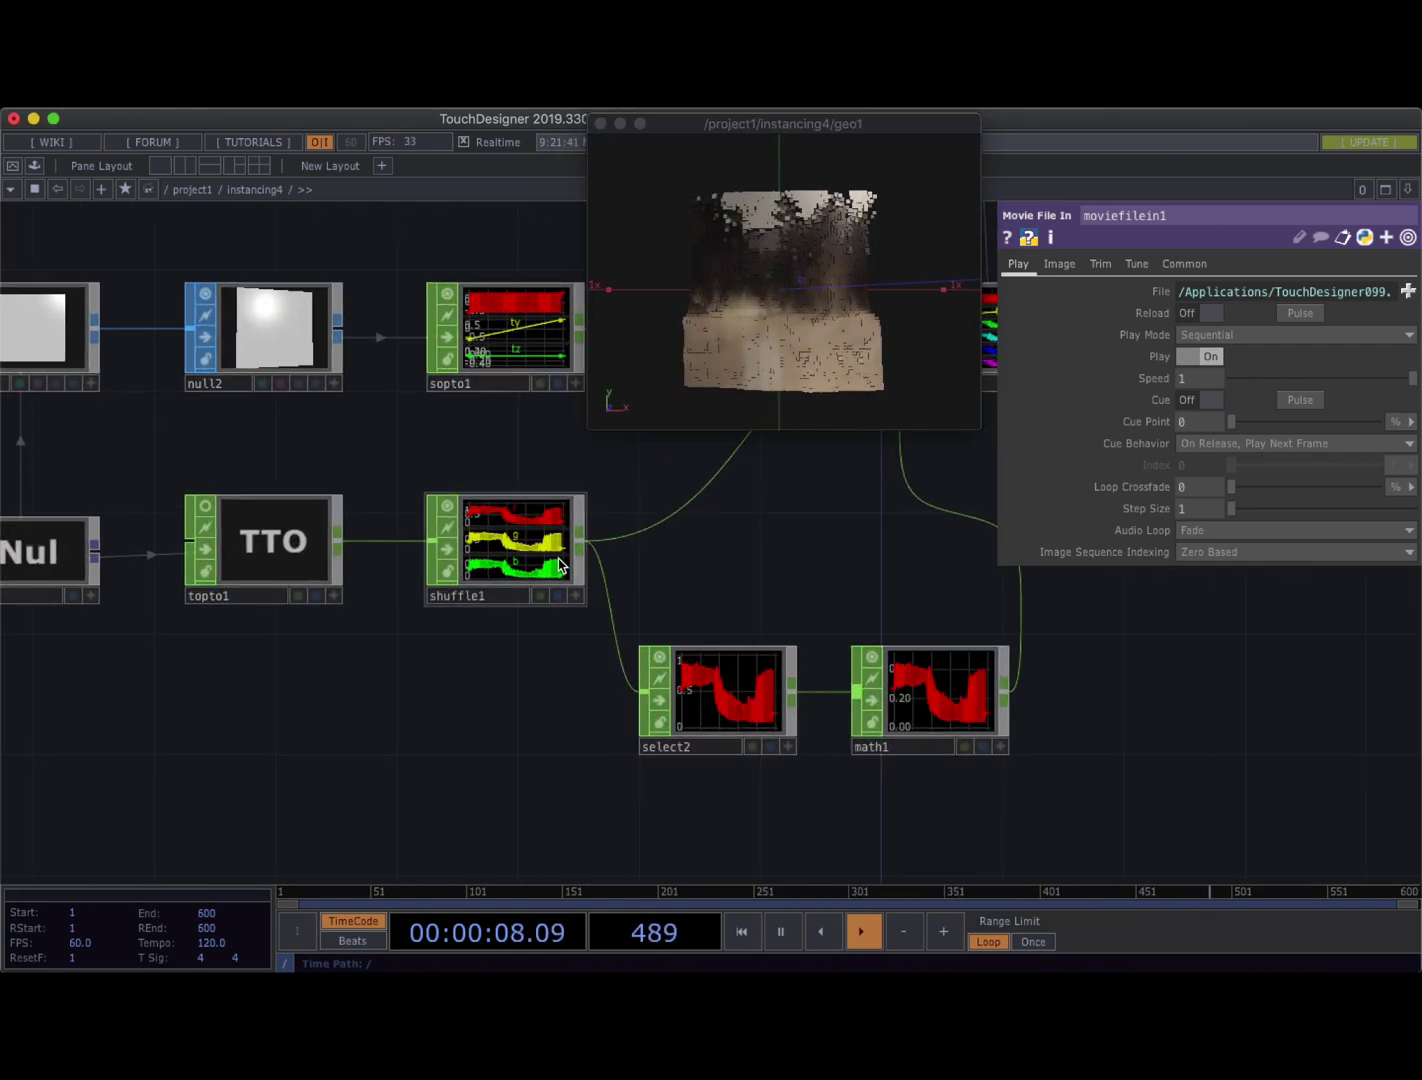
{"action": "scroll", "coordinate": [508, 698], "scroll_direction": "down", "scroll_amount": 3}
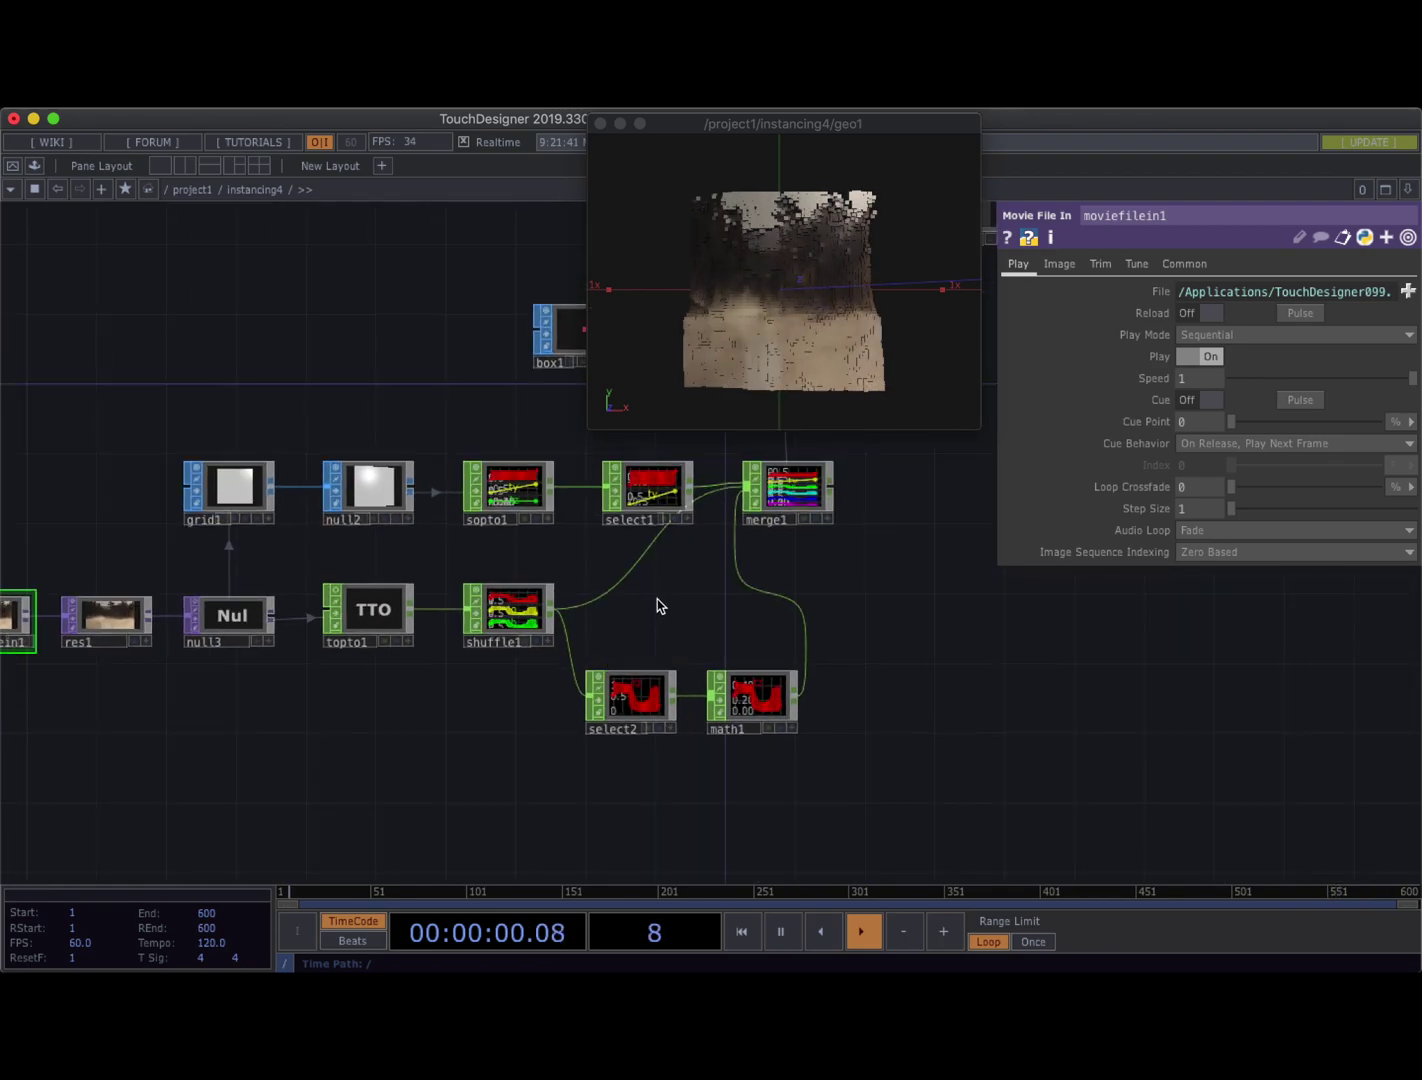
{"action": "left_click_drag", "start_coordinate": [657, 603], "coordinate": [907, 645]}
{"action": "left_click_drag", "start_coordinate": [708, 730], "coordinate": [962, 675]}
{"action": "left_click_drag", "start_coordinate": [475, 692], "coordinate": [357, 575]}
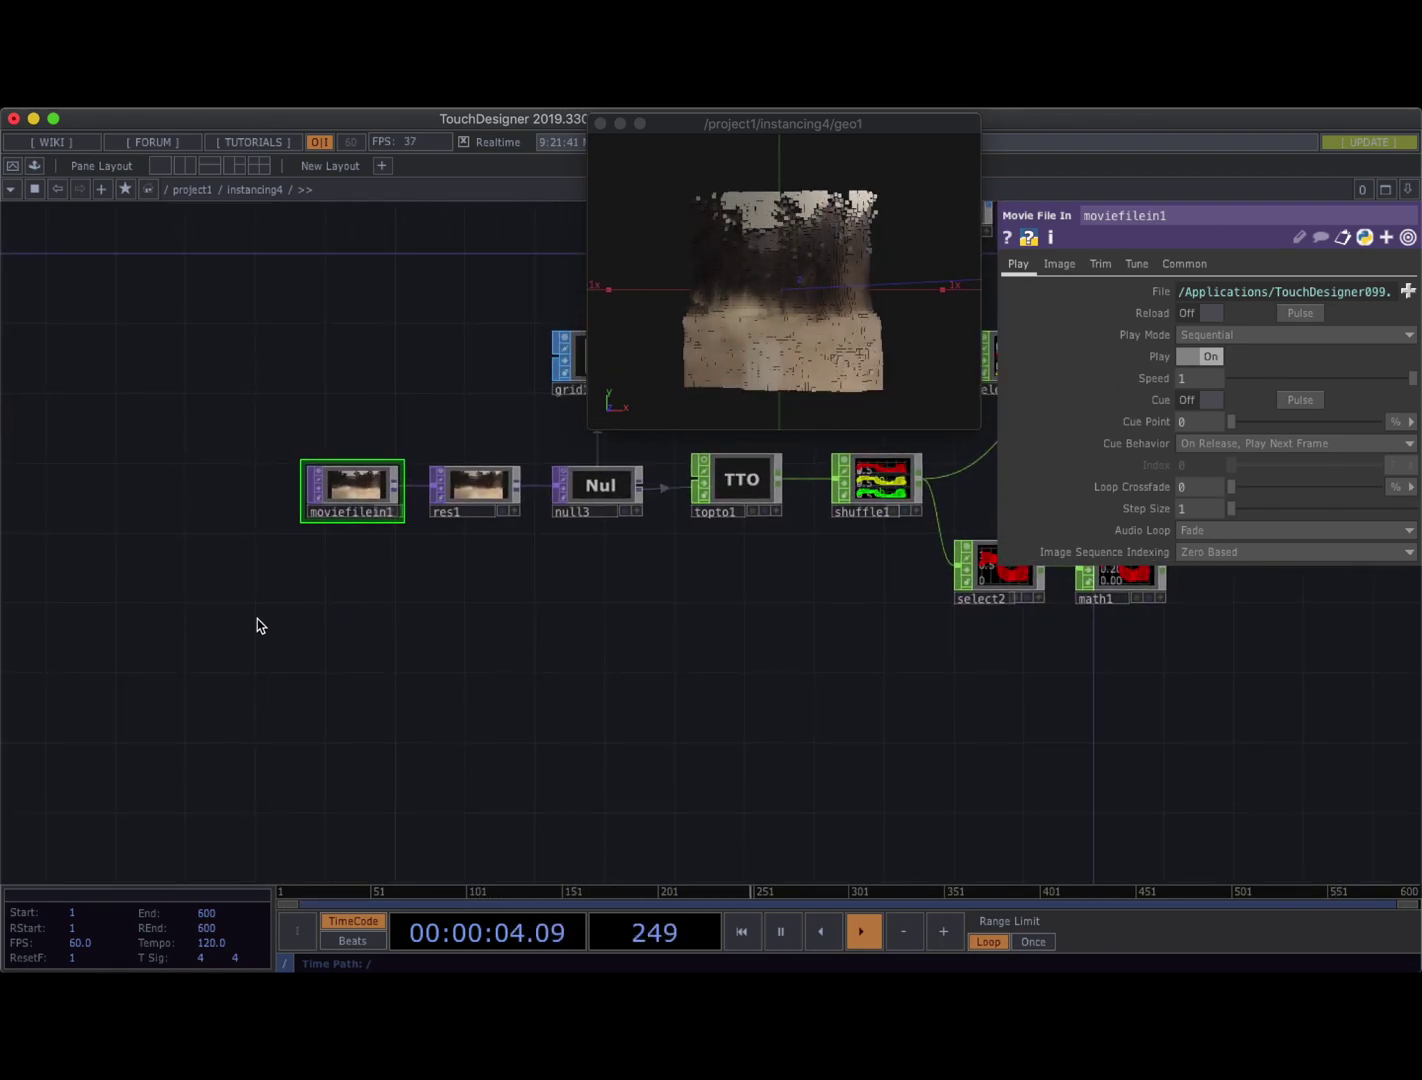
{"action": "key", "text": "Tab"}
{"action": "type", "text": "ram"}
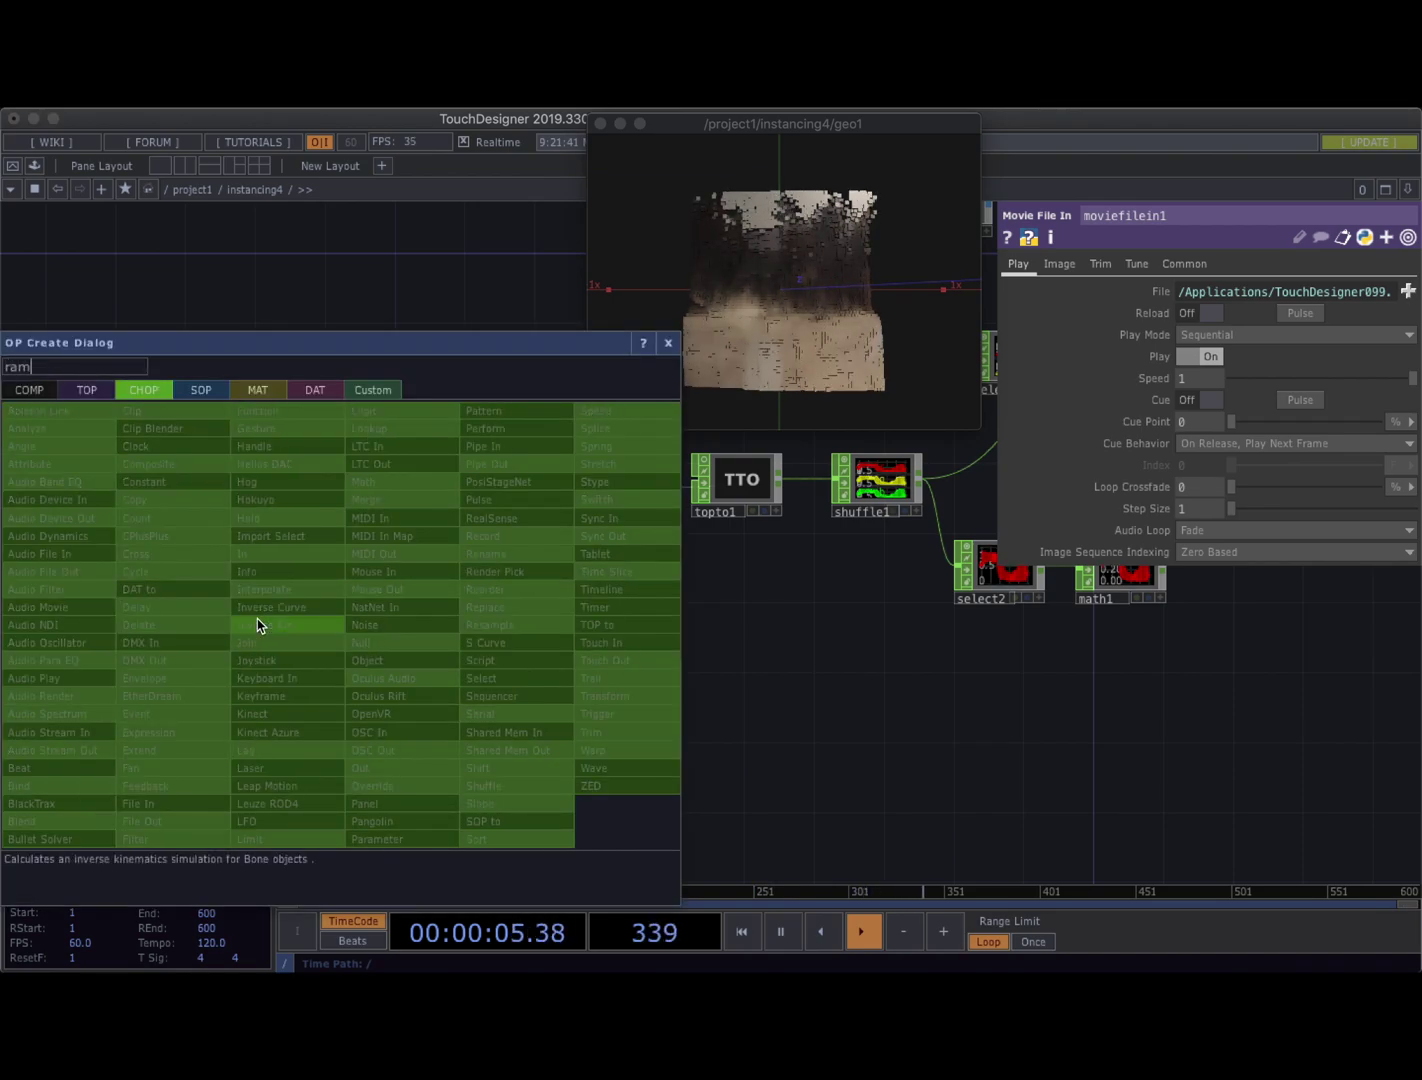
{"action": "left_click", "coordinate": [87, 390]}
{"action": "left_click", "coordinate": [366, 411]}
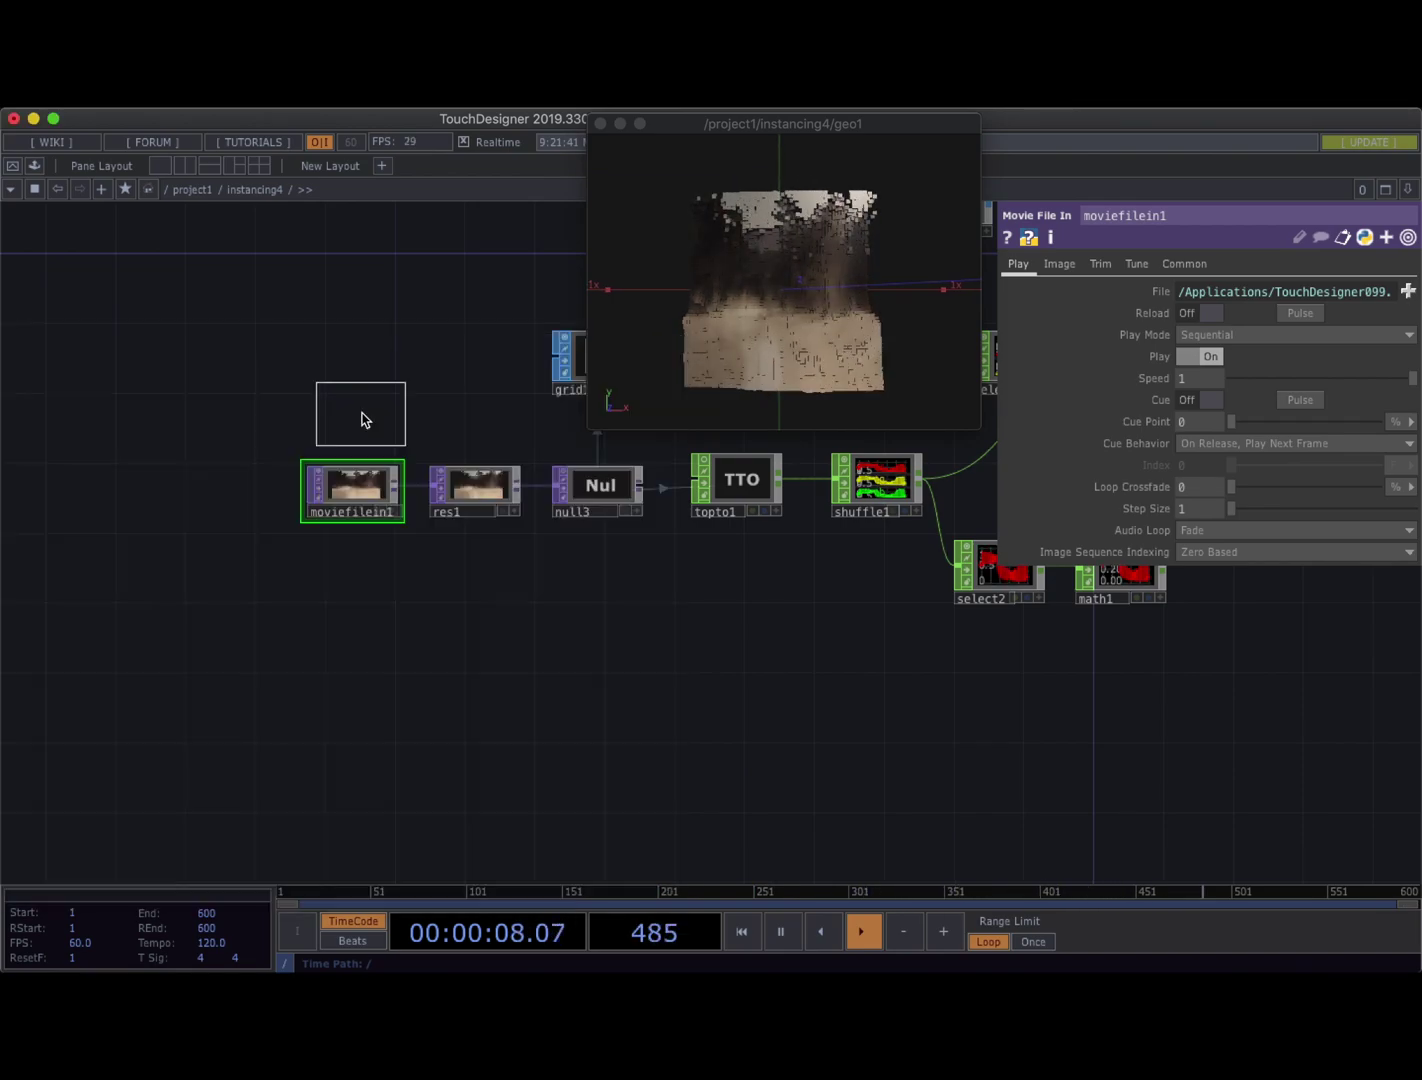
{"action": "left_click", "coordinate": [354, 605]}
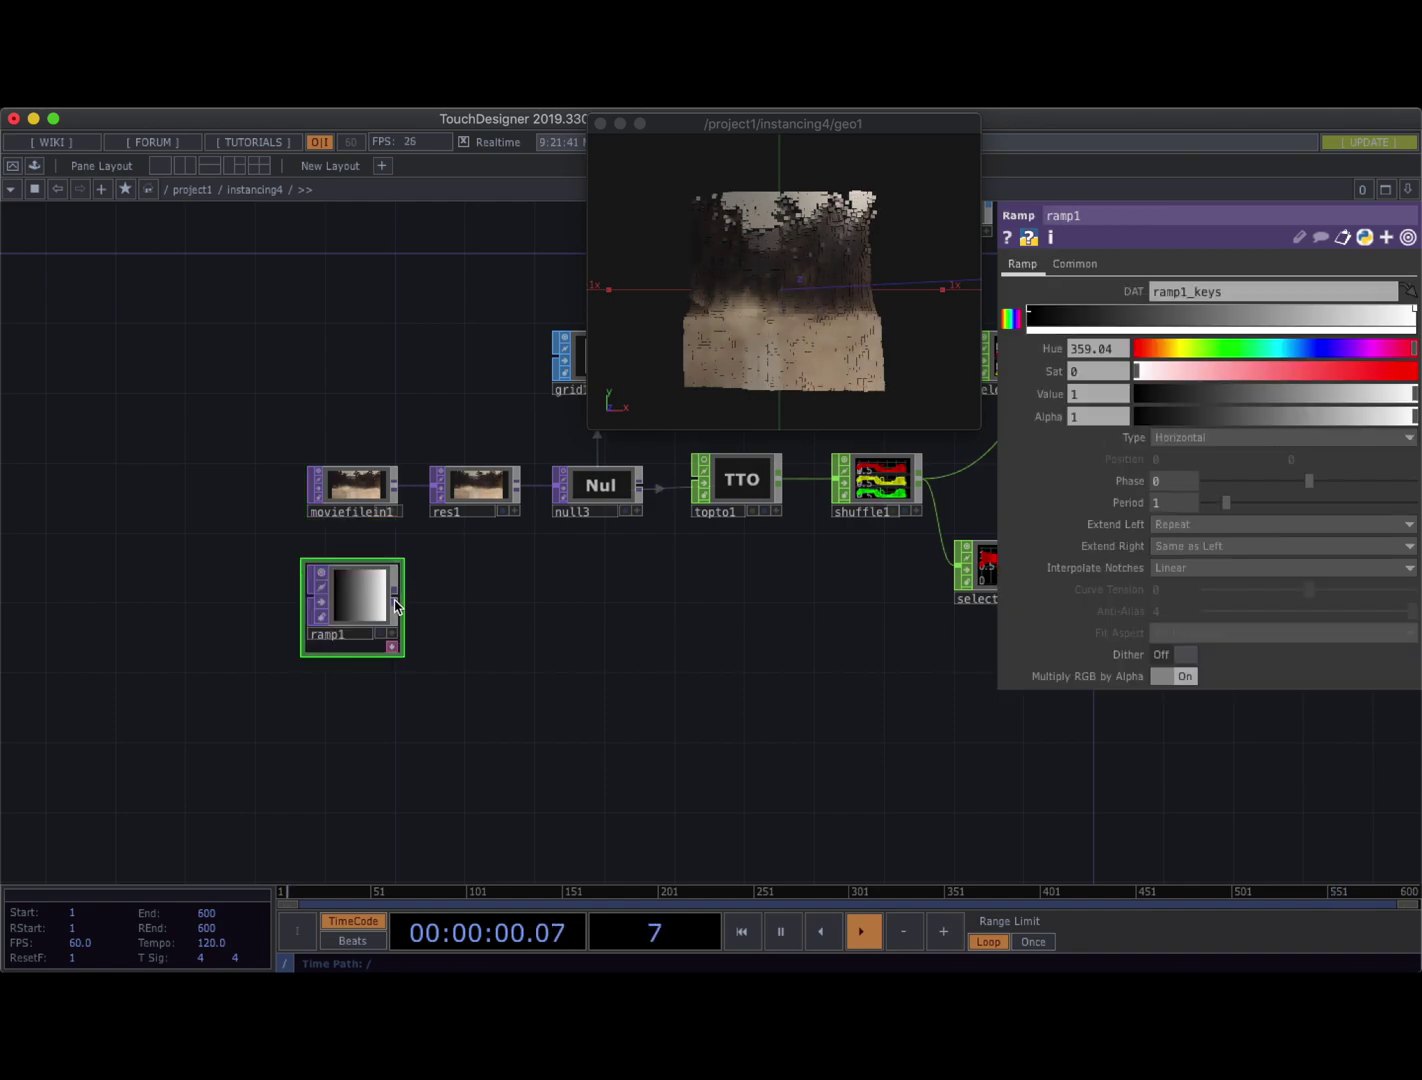
Replace moviefilein1 with ramp1 as the input of res1, deleting the movie node and putting the ramp in its place
{"action": "left_click_drag", "start_coordinate": [397, 605], "coordinate": [432, 487]}
{"action": "left_click", "coordinate": [353, 488]}
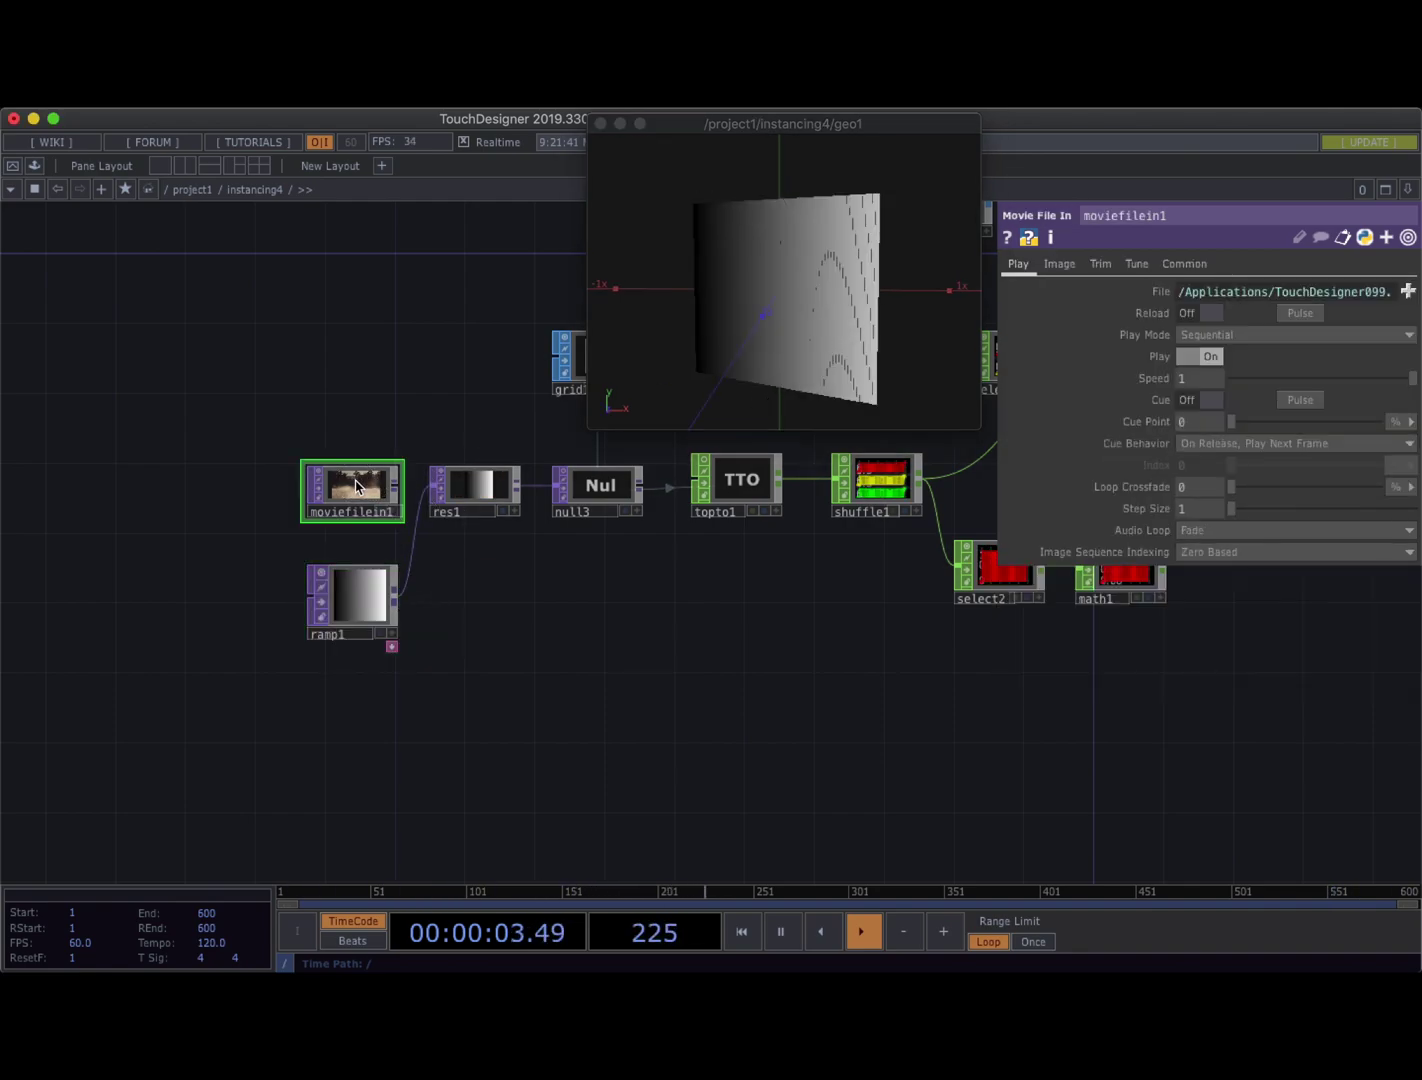
{"action": "key", "text": "Delete"}
{"action": "left_click_drag", "start_coordinate": [336, 596], "coordinate": [338, 503]}
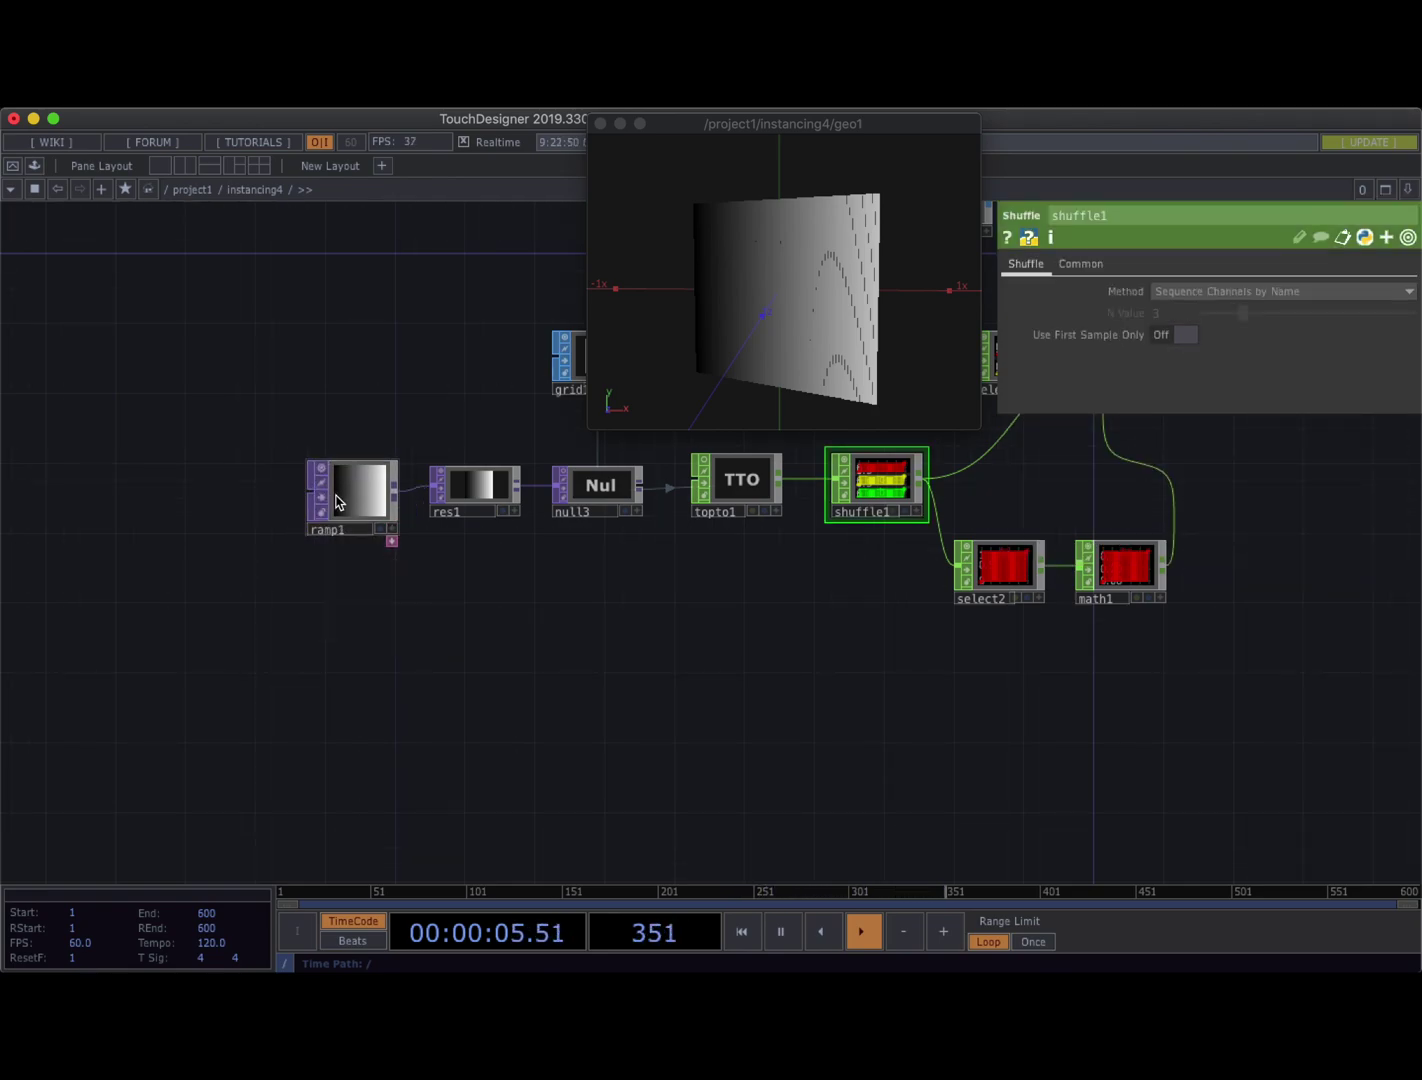
Set ramp1's type to Radial and animate its phase with the expression absTime.seconds*.1
{"action": "mouse_move", "coordinate": [774, 263]}
{"action": "left_mouse_down"}
{"action": "mouse_move", "coordinate": [778, 340]}
{"action": "mouse_move", "coordinate": [698, 302]}
{"action": "mouse_move", "coordinate": [759, 245]}
{"action": "mouse_move", "coordinate": [791, 262]}
{"action": "left_mouse_up"}
{"action": "left_click", "coordinate": [371, 487]}
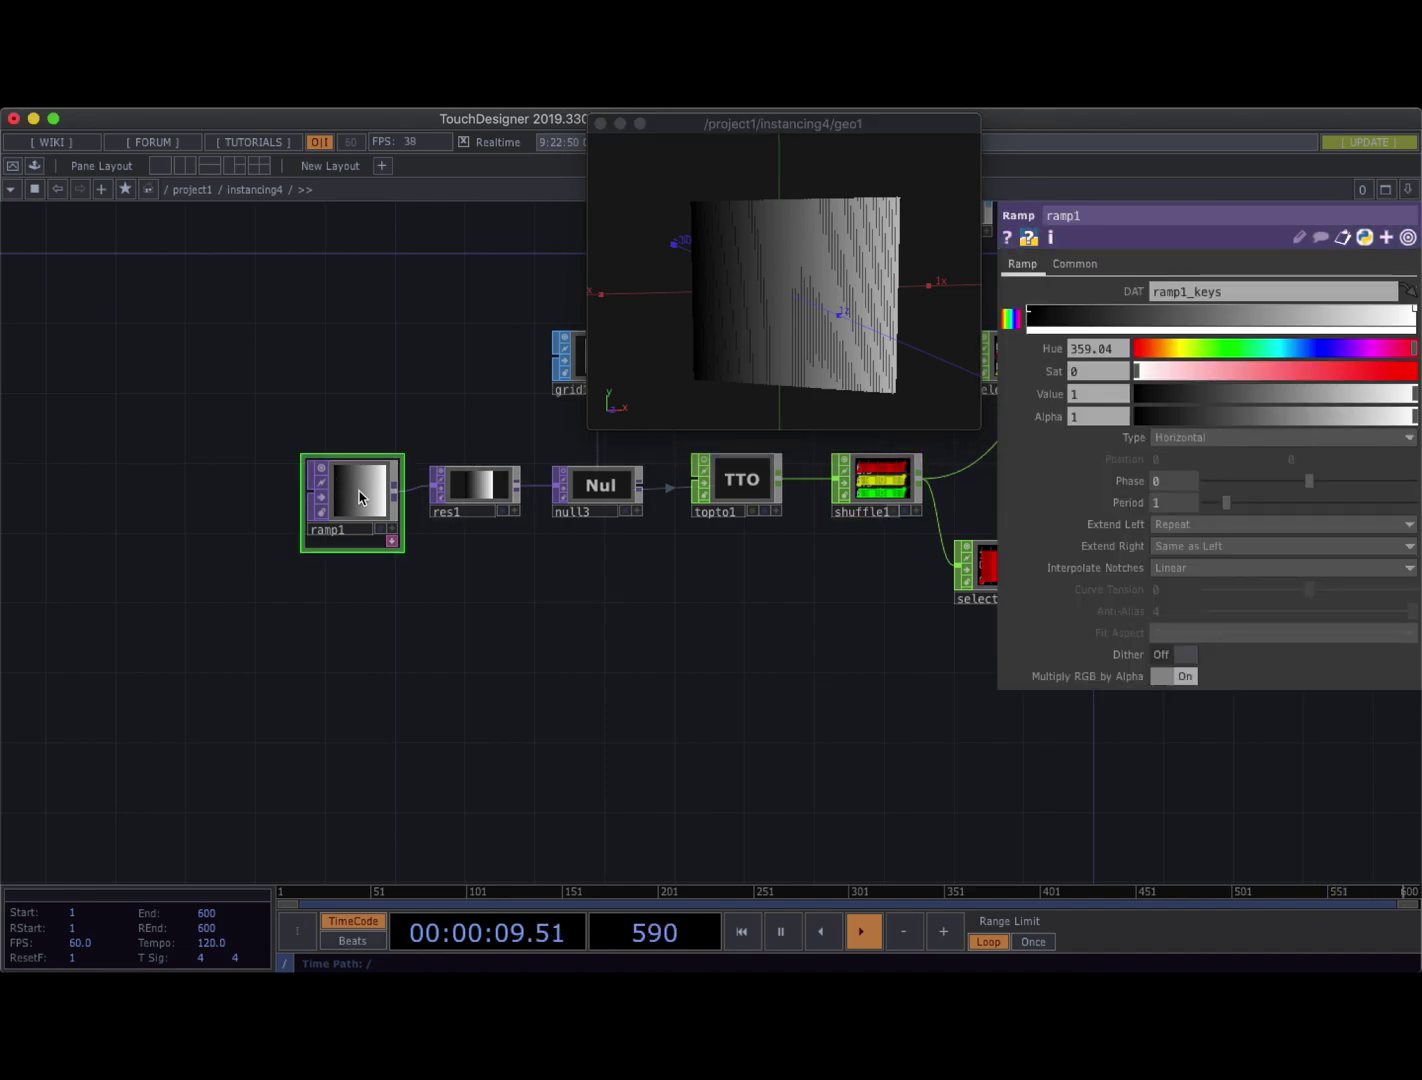
{"action": "left_click", "coordinate": [1185, 437]}
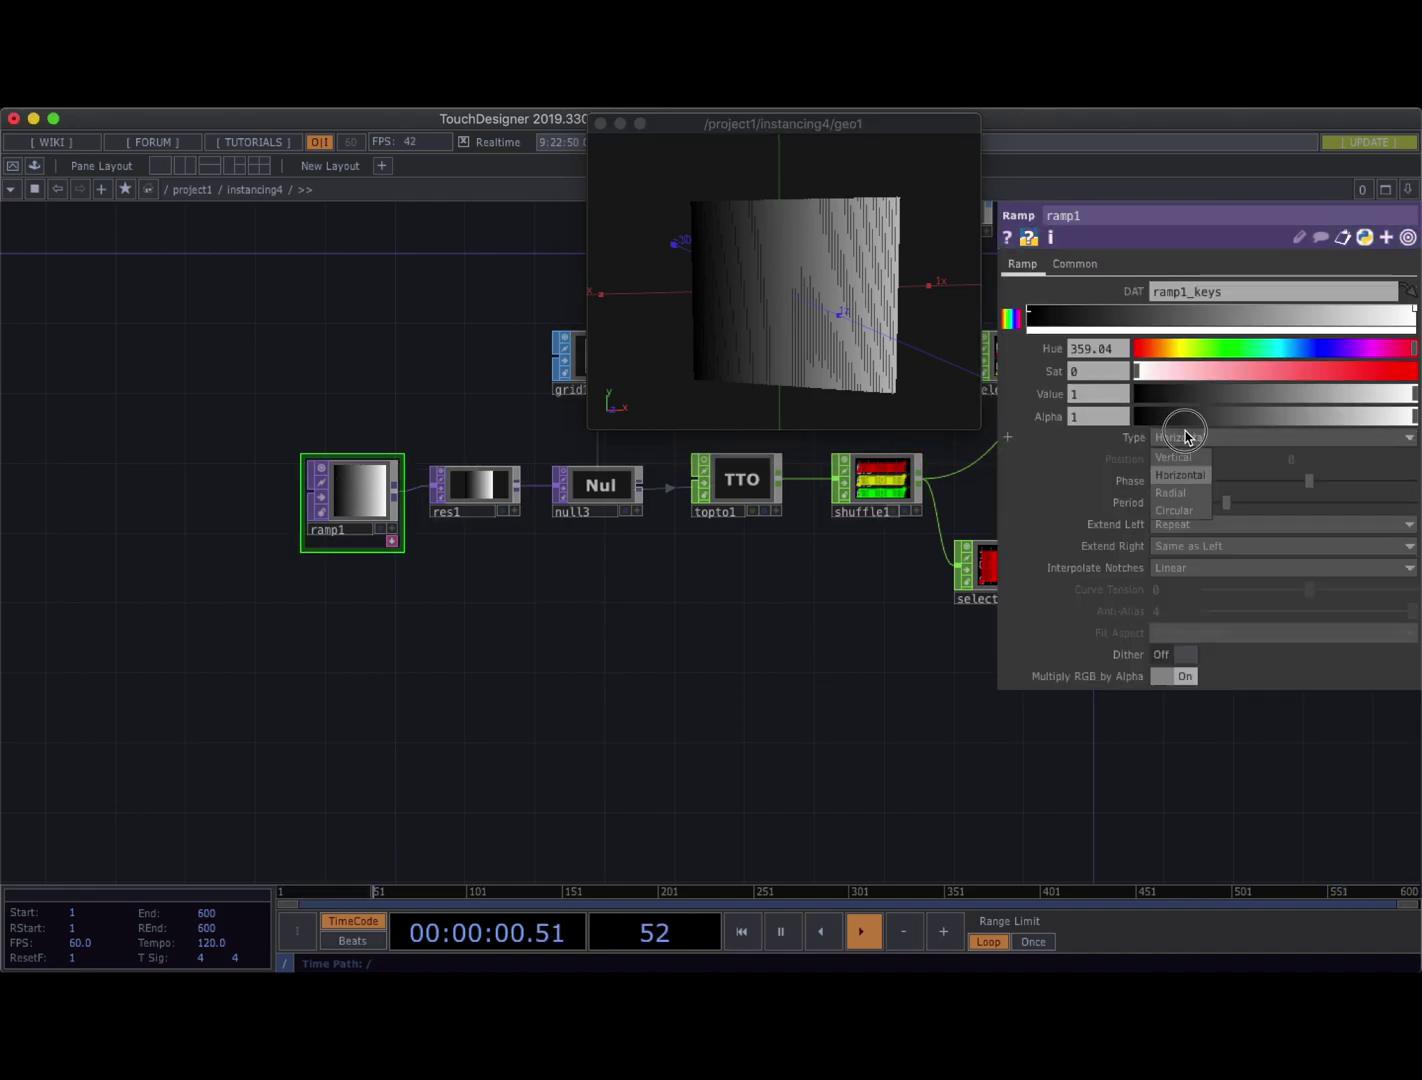
{"action": "left_click", "coordinate": [1173, 493]}
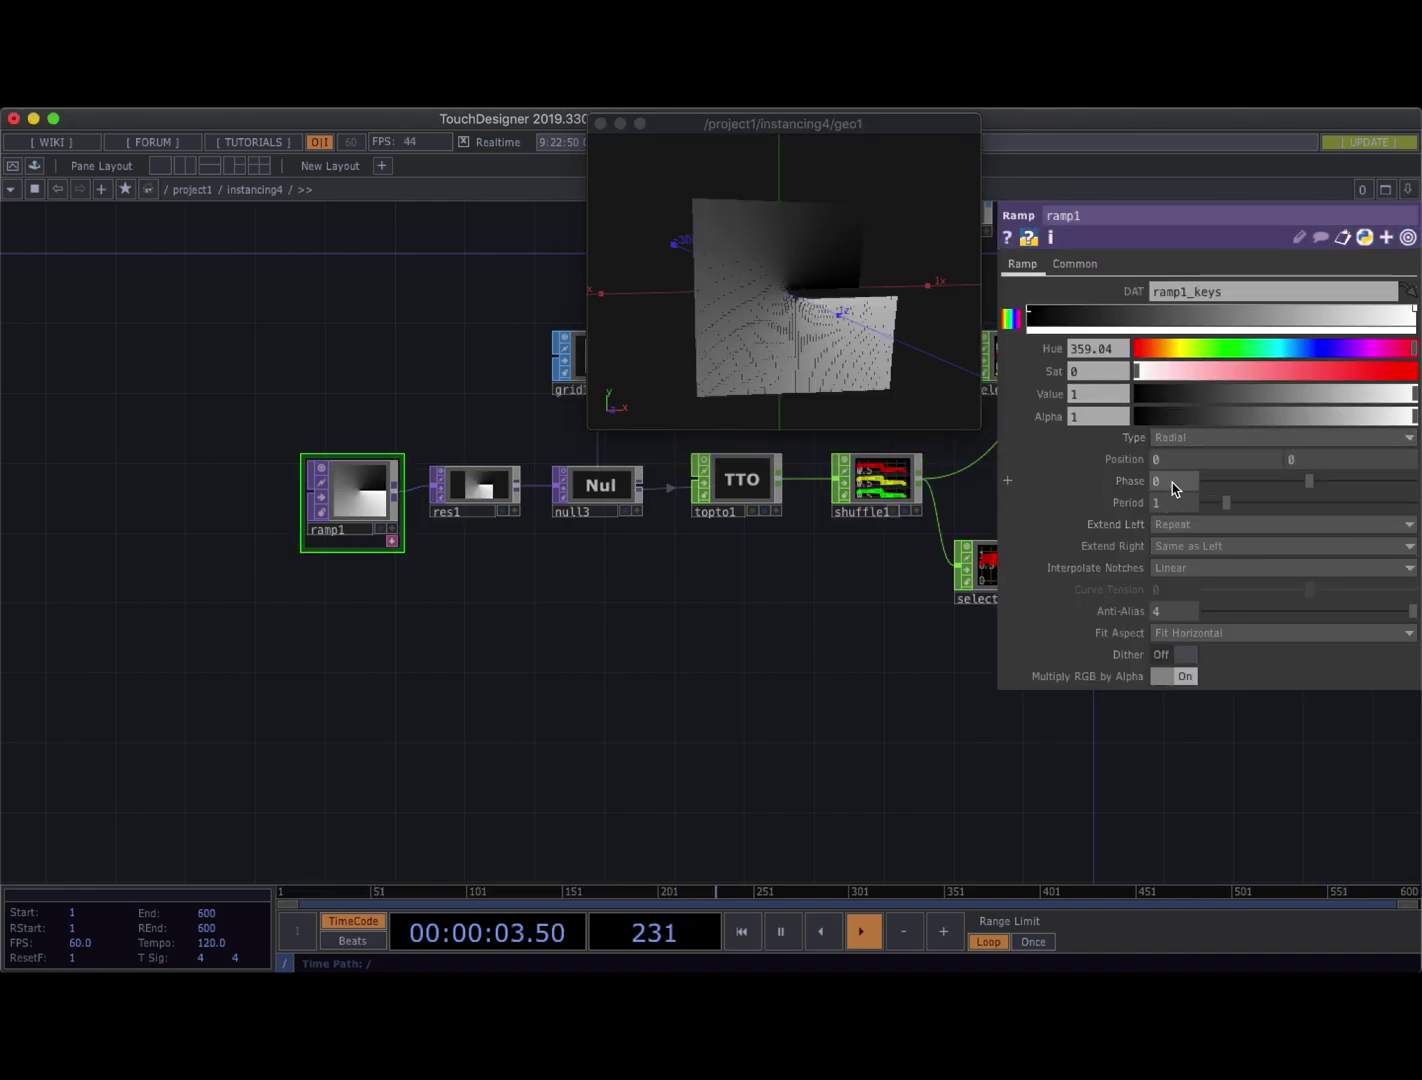
{"action": "left_click", "coordinate": [1113, 485]}
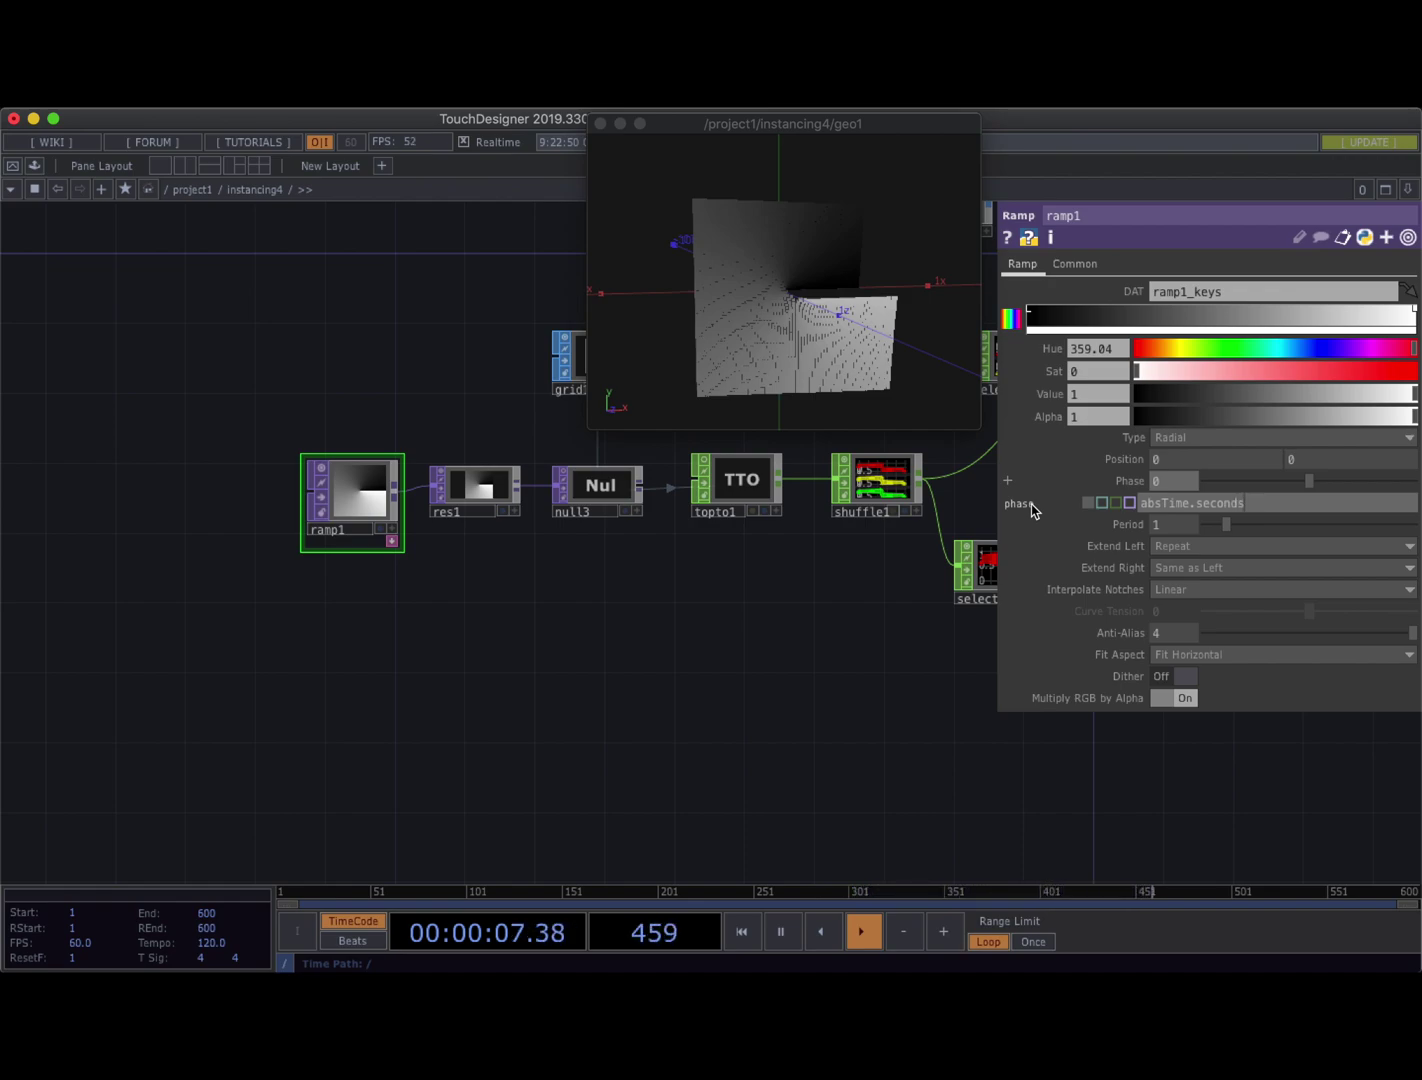
{"action": "key", "text": "Return"}
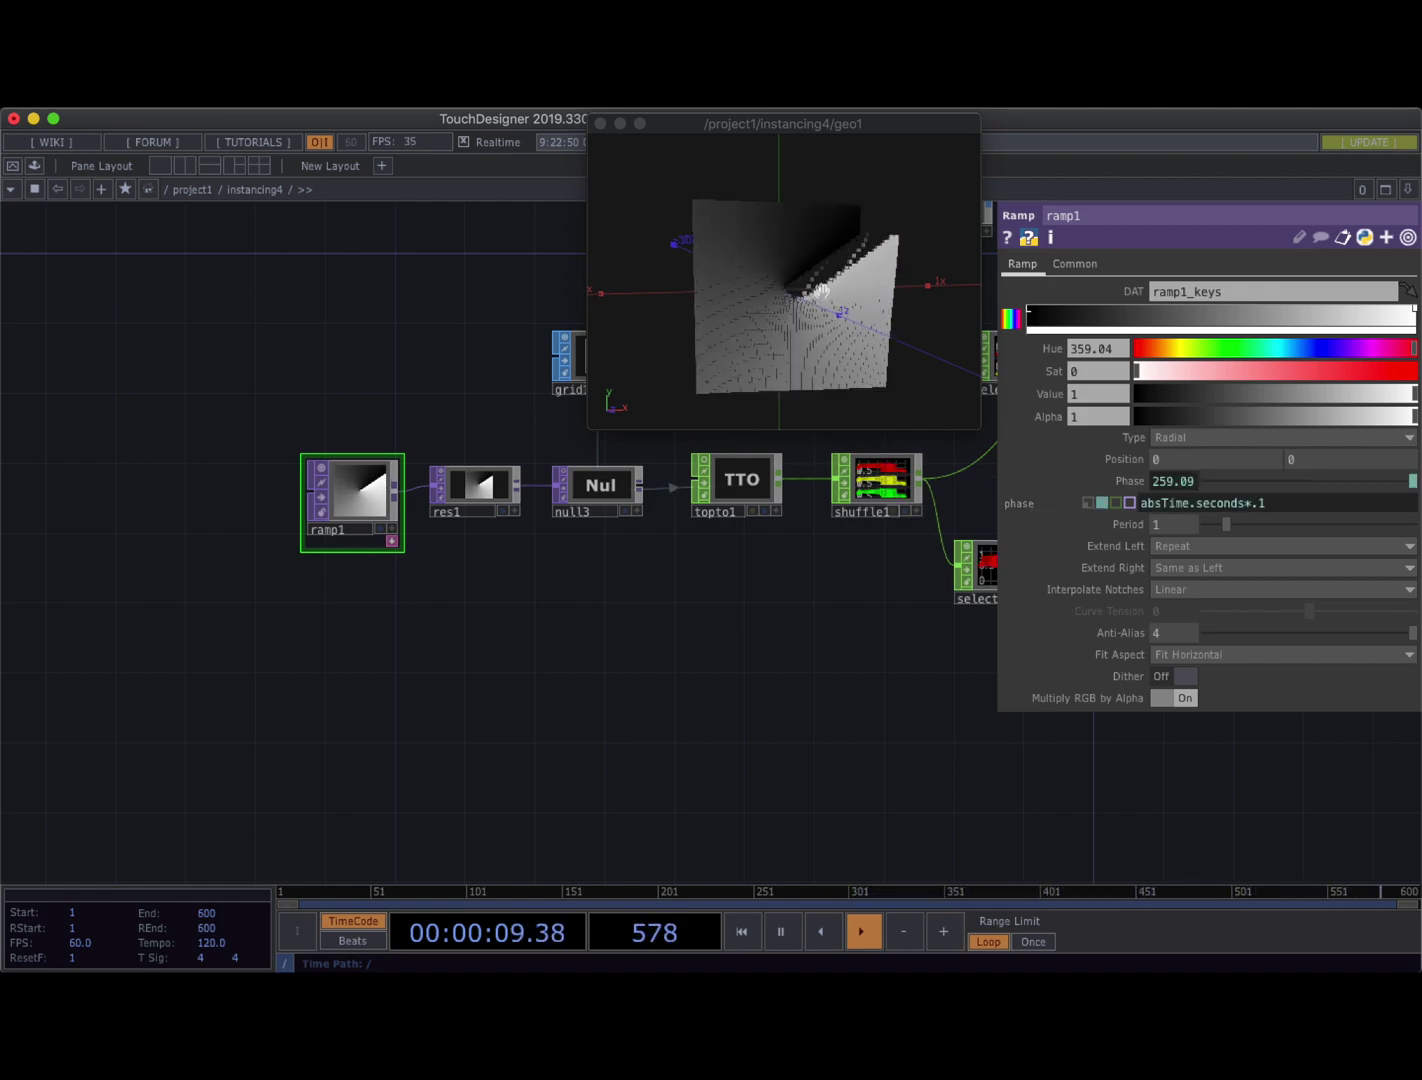
Enlarge geo1's viewer window and orbit the instanced geometry to examine its depth from several angles
{"action": "left_click_drag", "start_coordinate": [830, 288], "coordinate": [787, 294]}
{"action": "left_click_drag", "start_coordinate": [590, 428], "coordinate": [699, 255]}
{"action": "left_click_drag", "start_coordinate": [768, 367], "coordinate": [767, 425]}
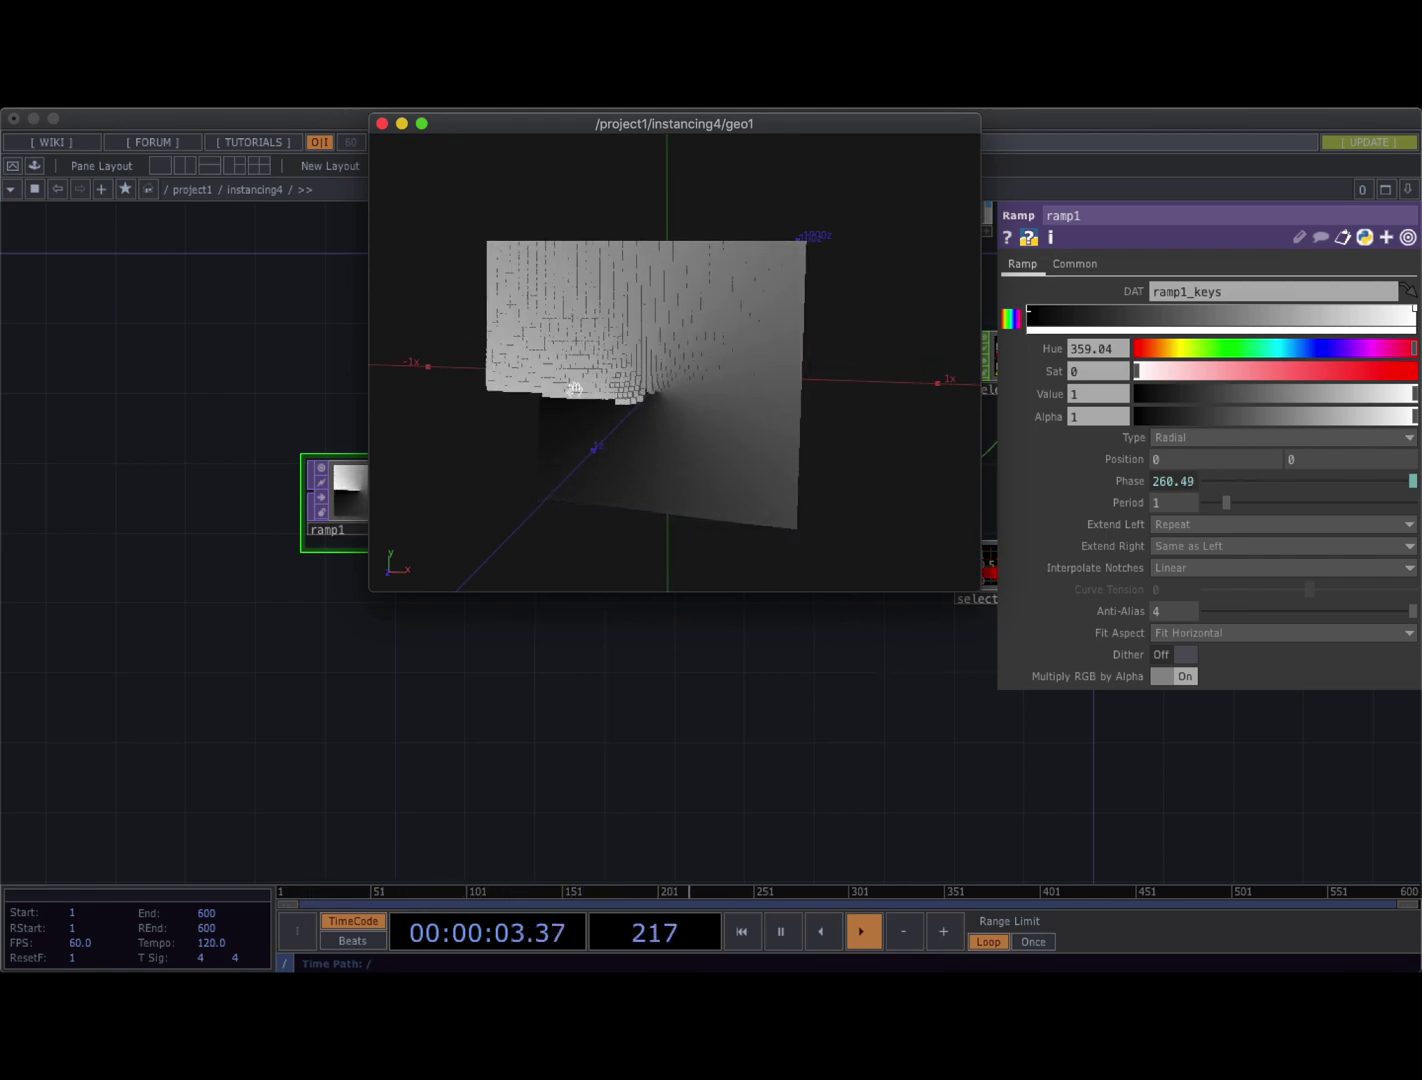
{"action": "left_click_drag", "start_coordinate": [551, 432], "coordinate": [740, 336]}
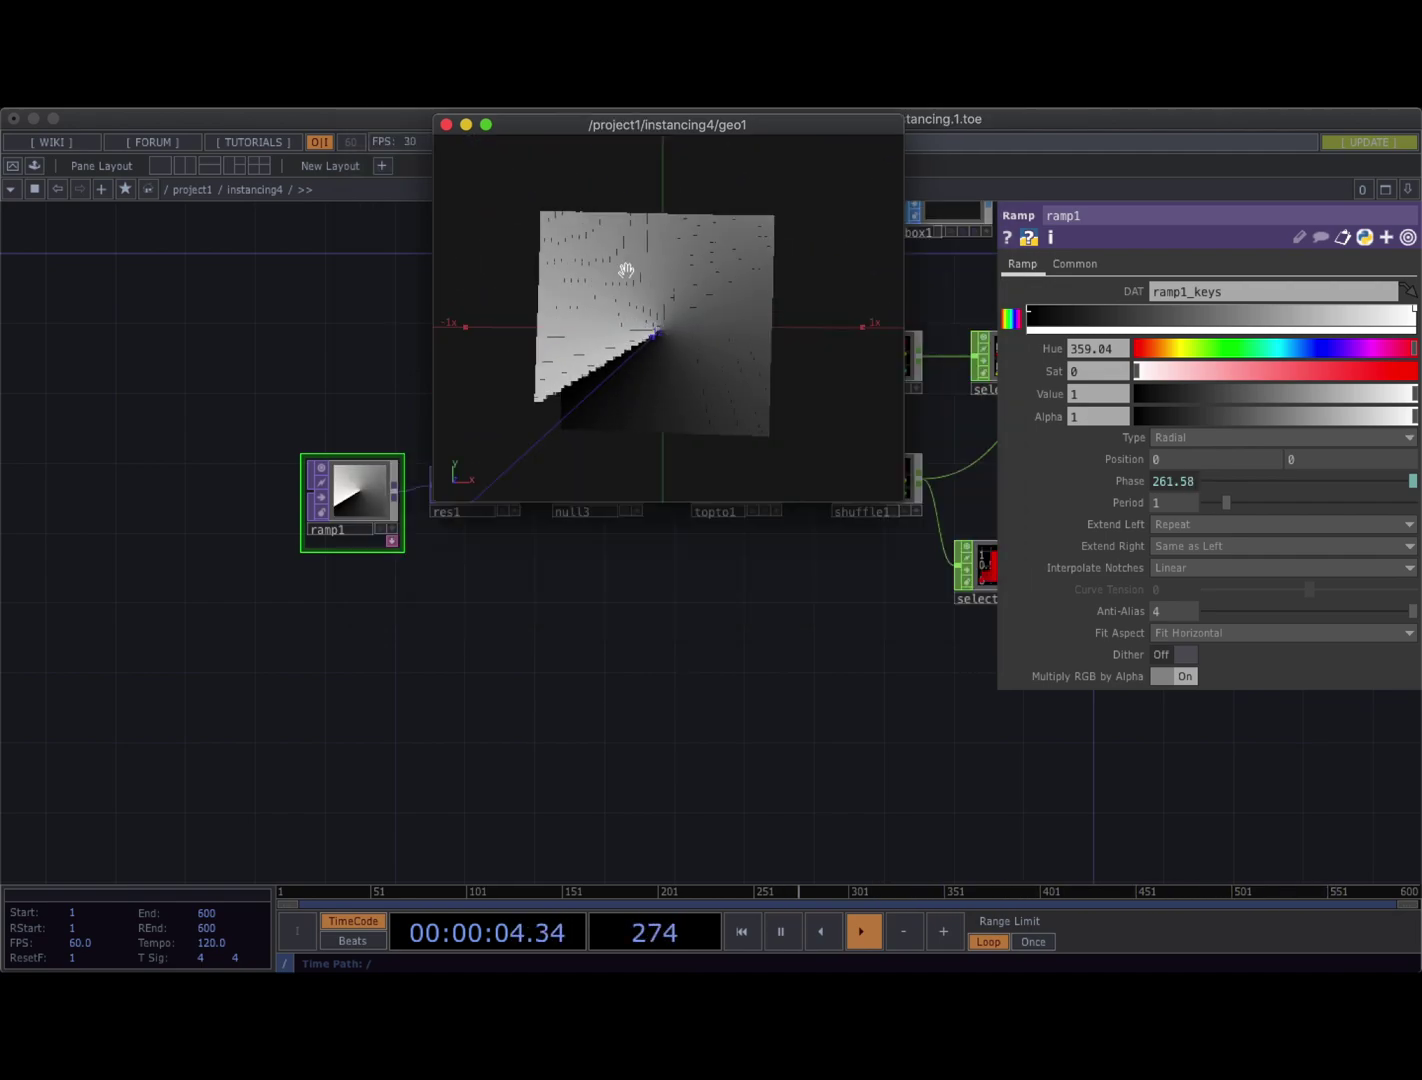
Duplicate ramp1, set the original aside above, and feed the copy into res1 instead
{"action": "left_click", "coordinate": [355, 497]}
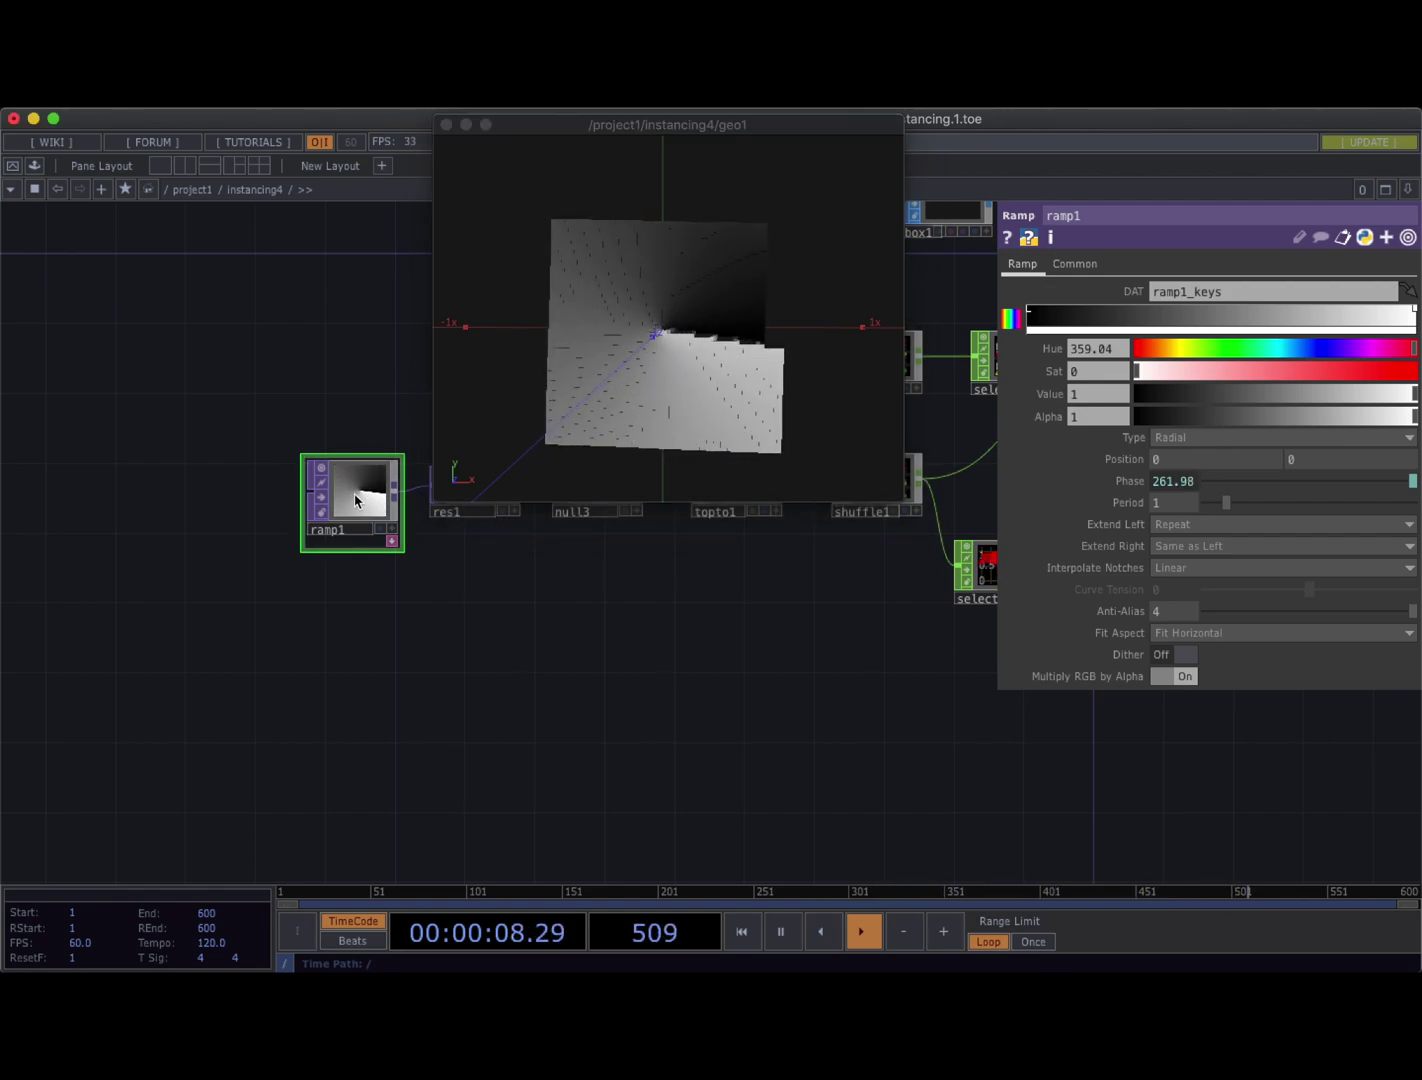
{"action": "left_click_drag", "start_coordinate": [355, 498], "coordinate": [398, 404], "text": "alt"}
{"action": "left_click_drag", "start_coordinate": [362, 608], "coordinate": [362, 538]}
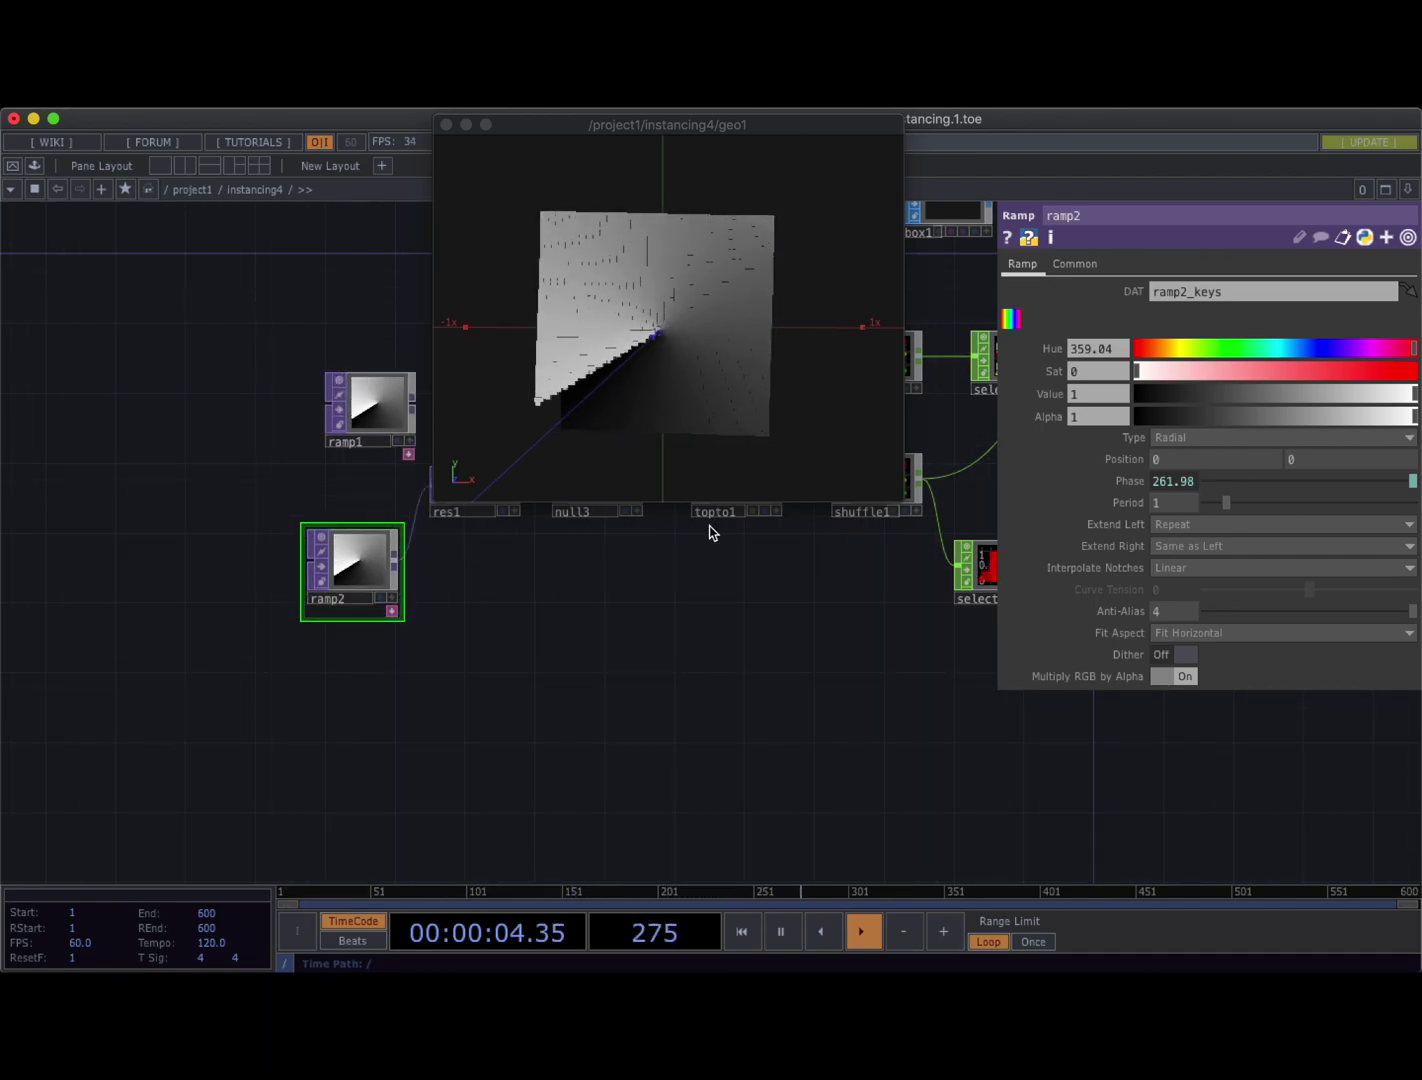
Set ramp2's type to Horizontal and check the effect on the instanced geometry
{"action": "left_click", "coordinate": [1189, 439]}
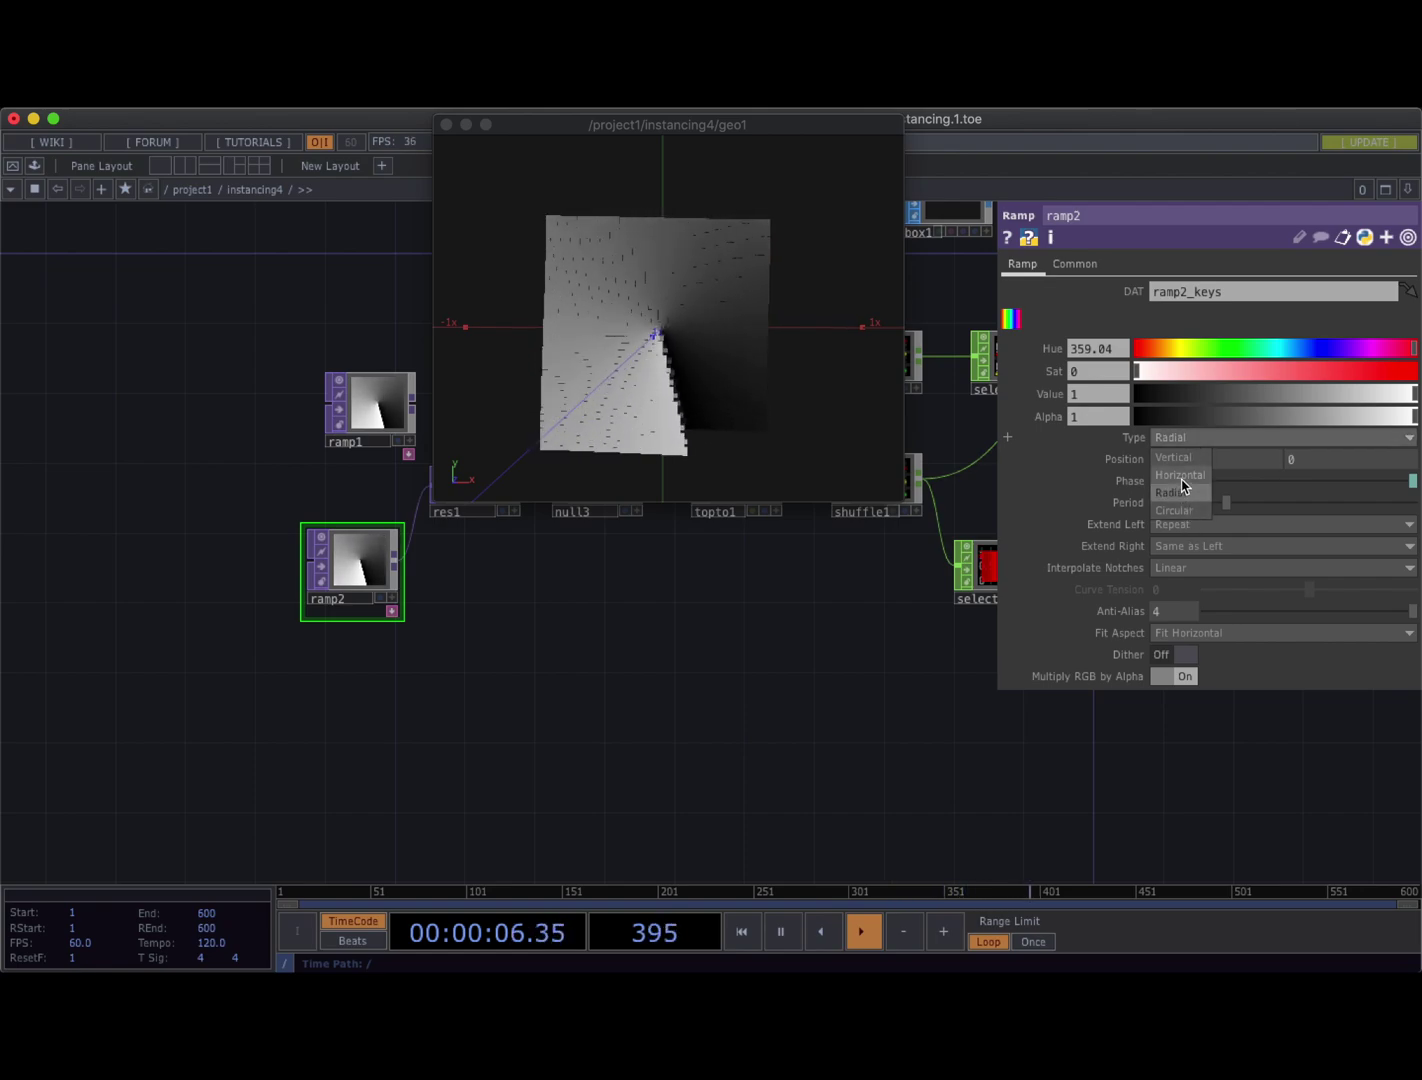
{"action": "left_click", "coordinate": [1181, 476]}
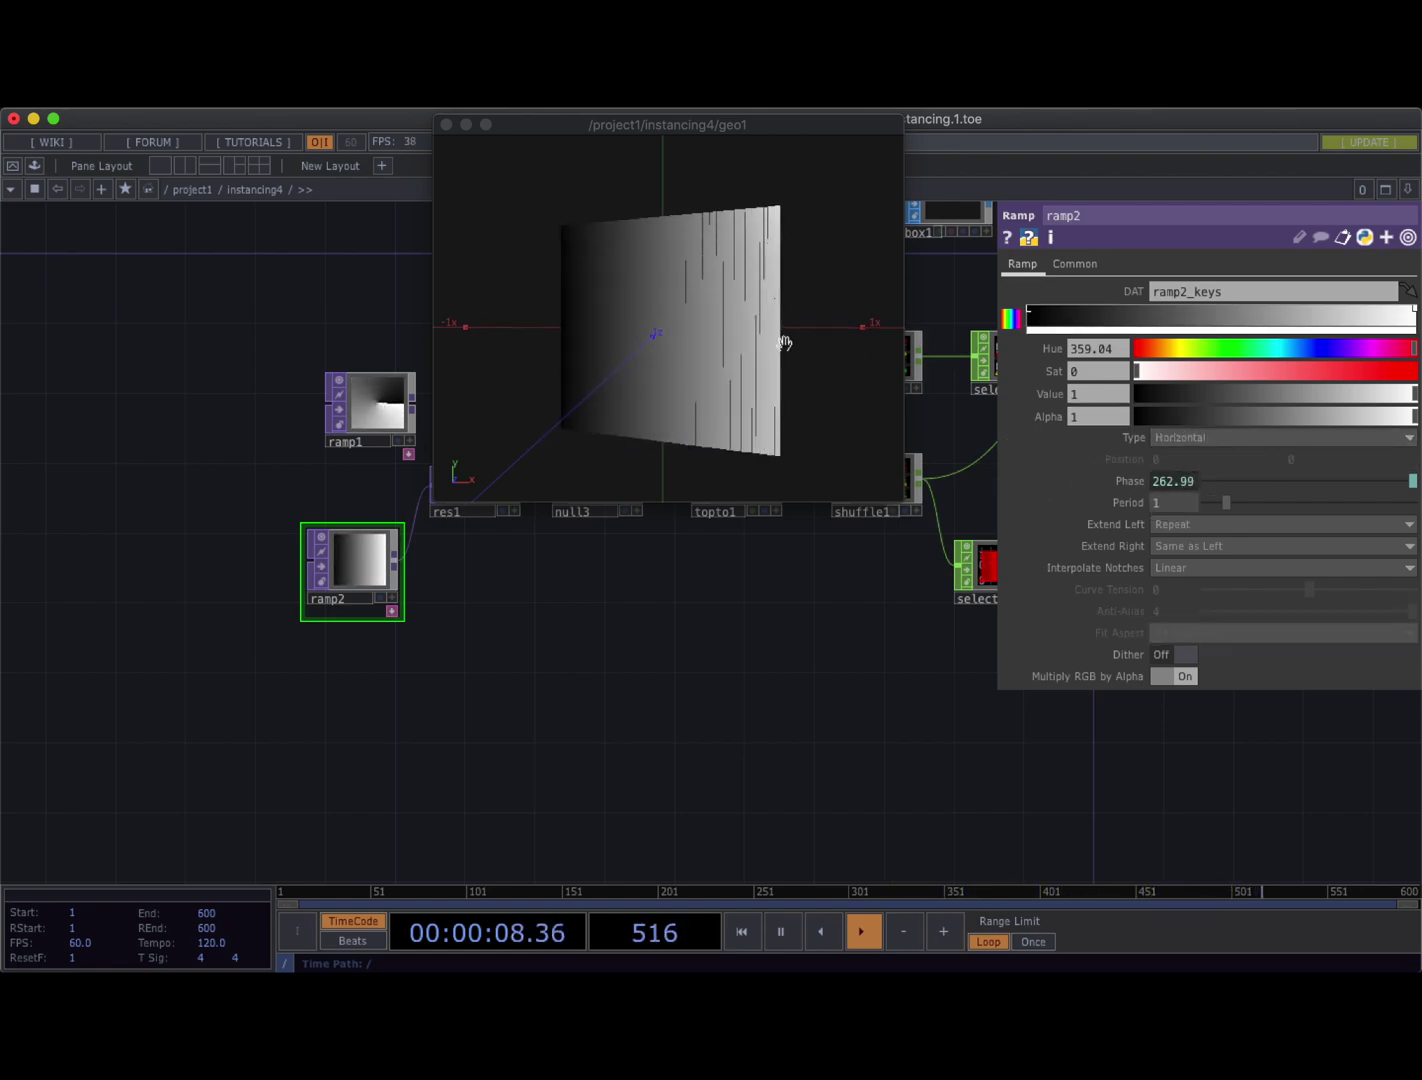
{"action": "left_click_drag", "start_coordinate": [786, 343], "coordinate": [738, 326]}
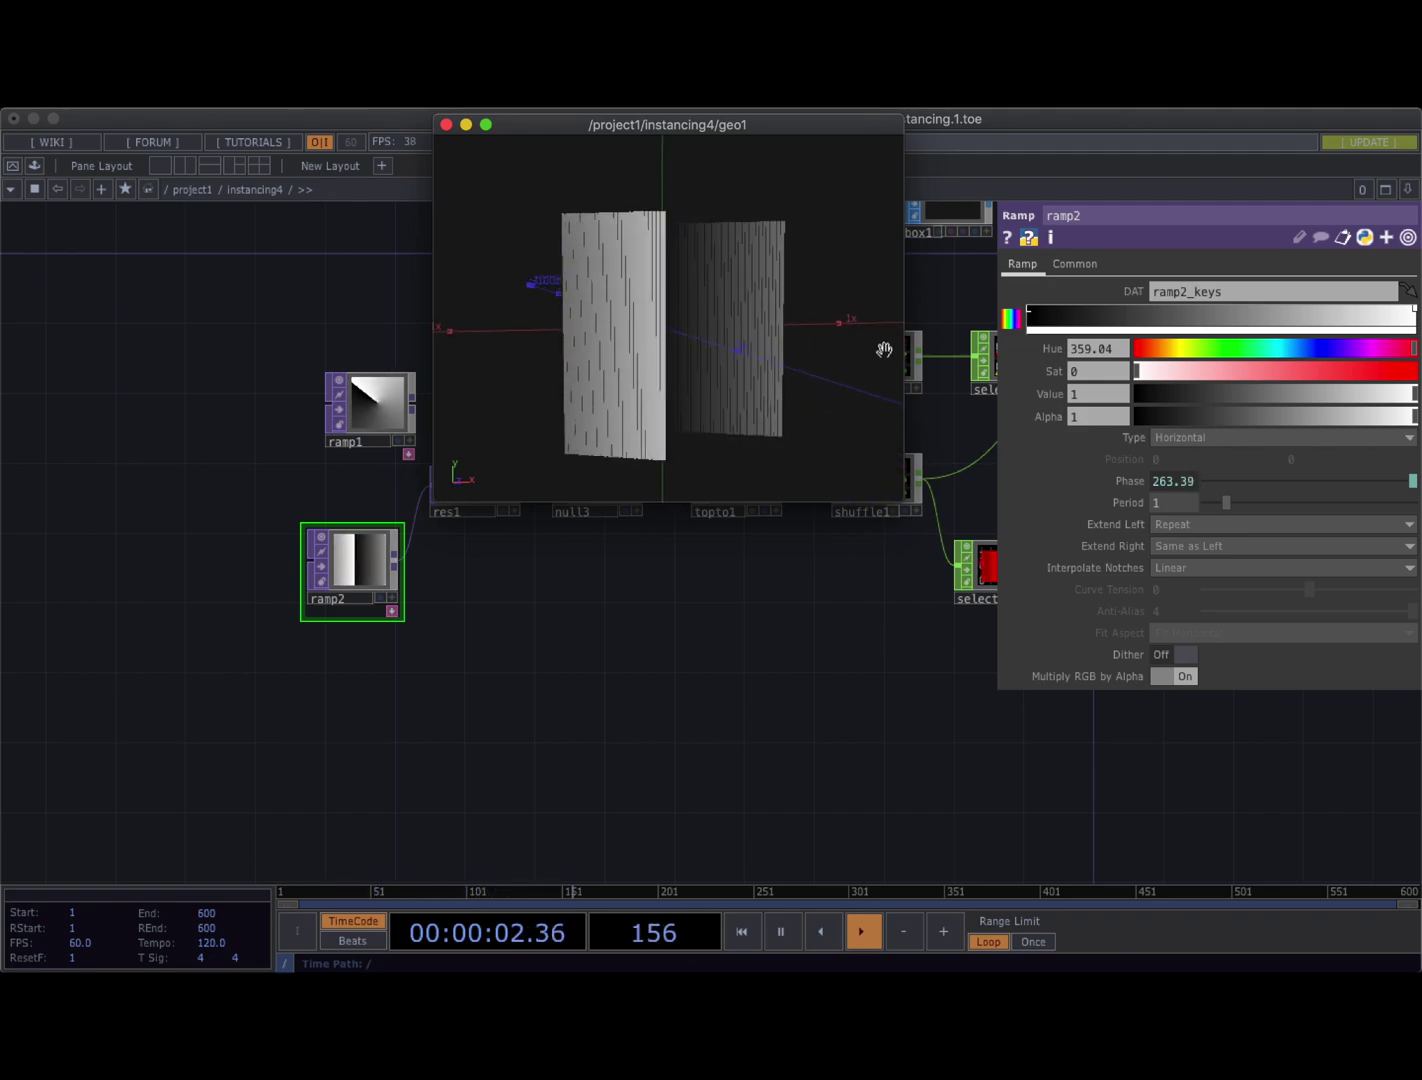
Make room beside ramp2 and insert a Transform TOP between ramp2 and res1
{"action": "left_click_drag", "start_coordinate": [346, 571], "coordinate": [120, 555]}
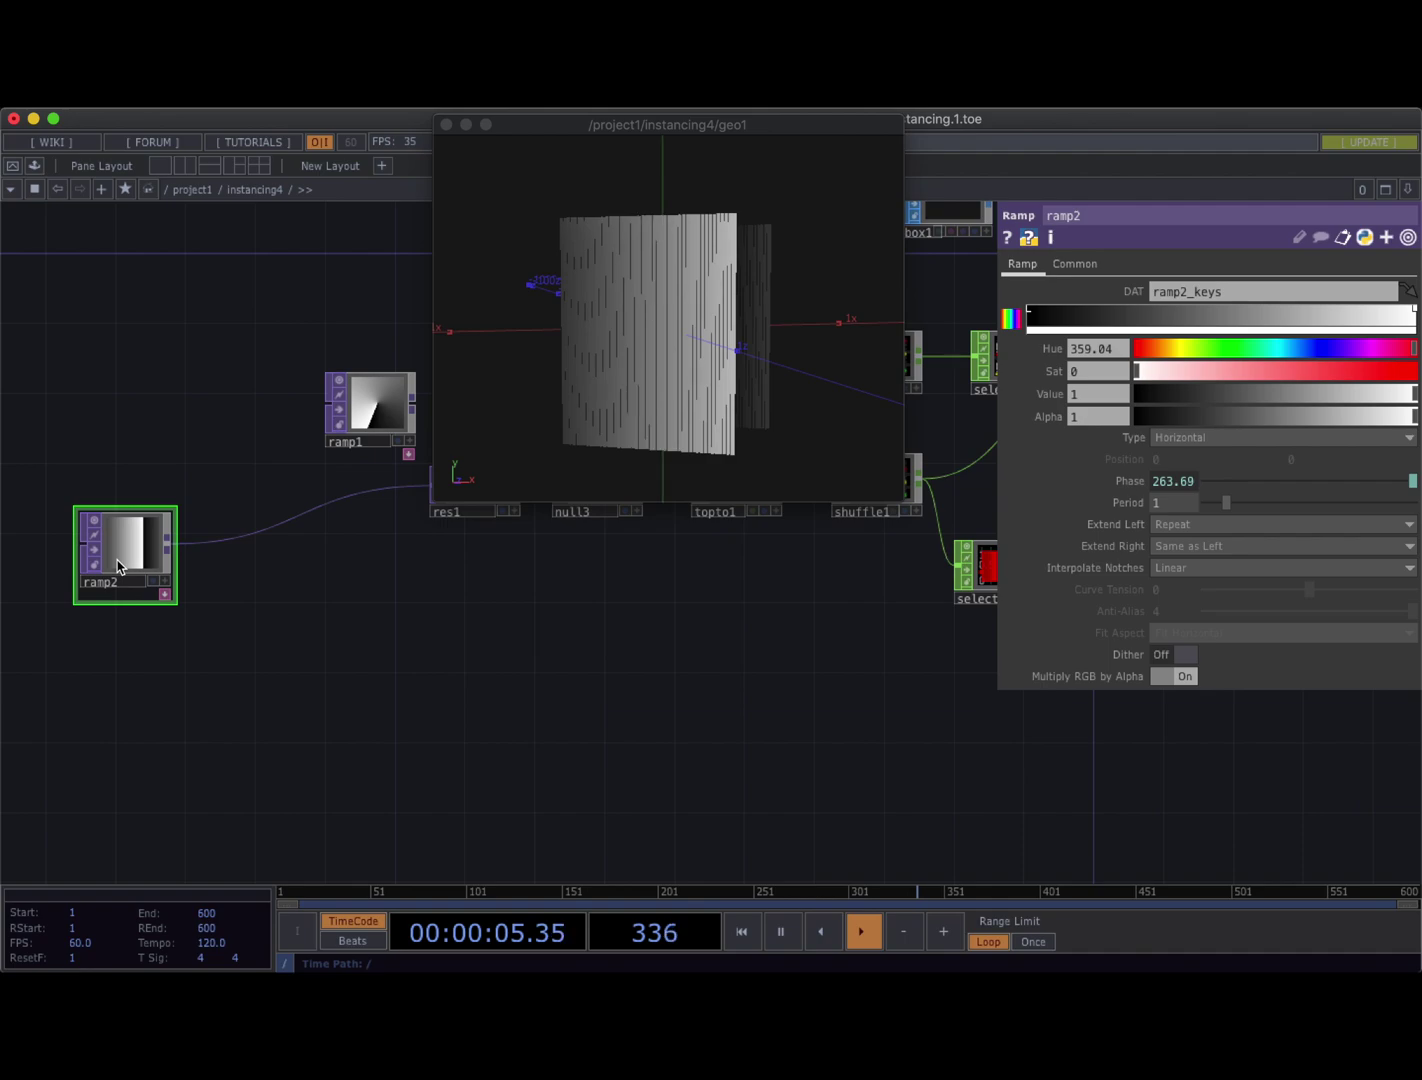
{"action": "right_click", "coordinate": [263, 527]}
{"action": "left_click", "coordinate": [264, 519]}
{"action": "type", "text": "tr"}
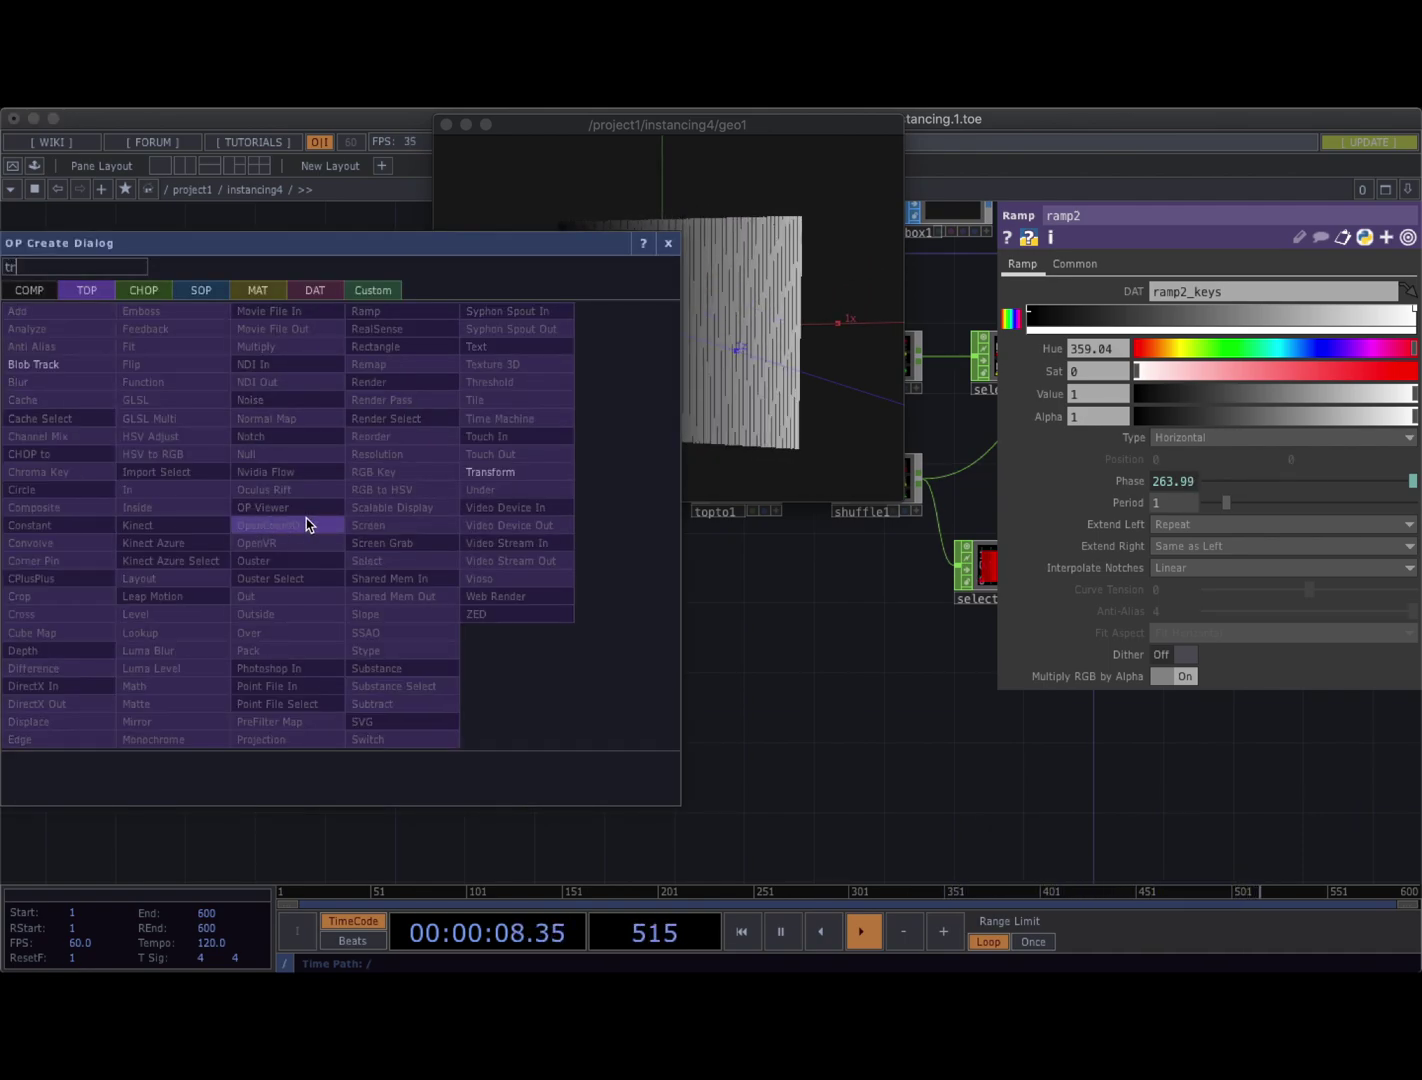
{"action": "left_click", "coordinate": [507, 471]}
{"action": "left_click", "coordinate": [266, 548]}
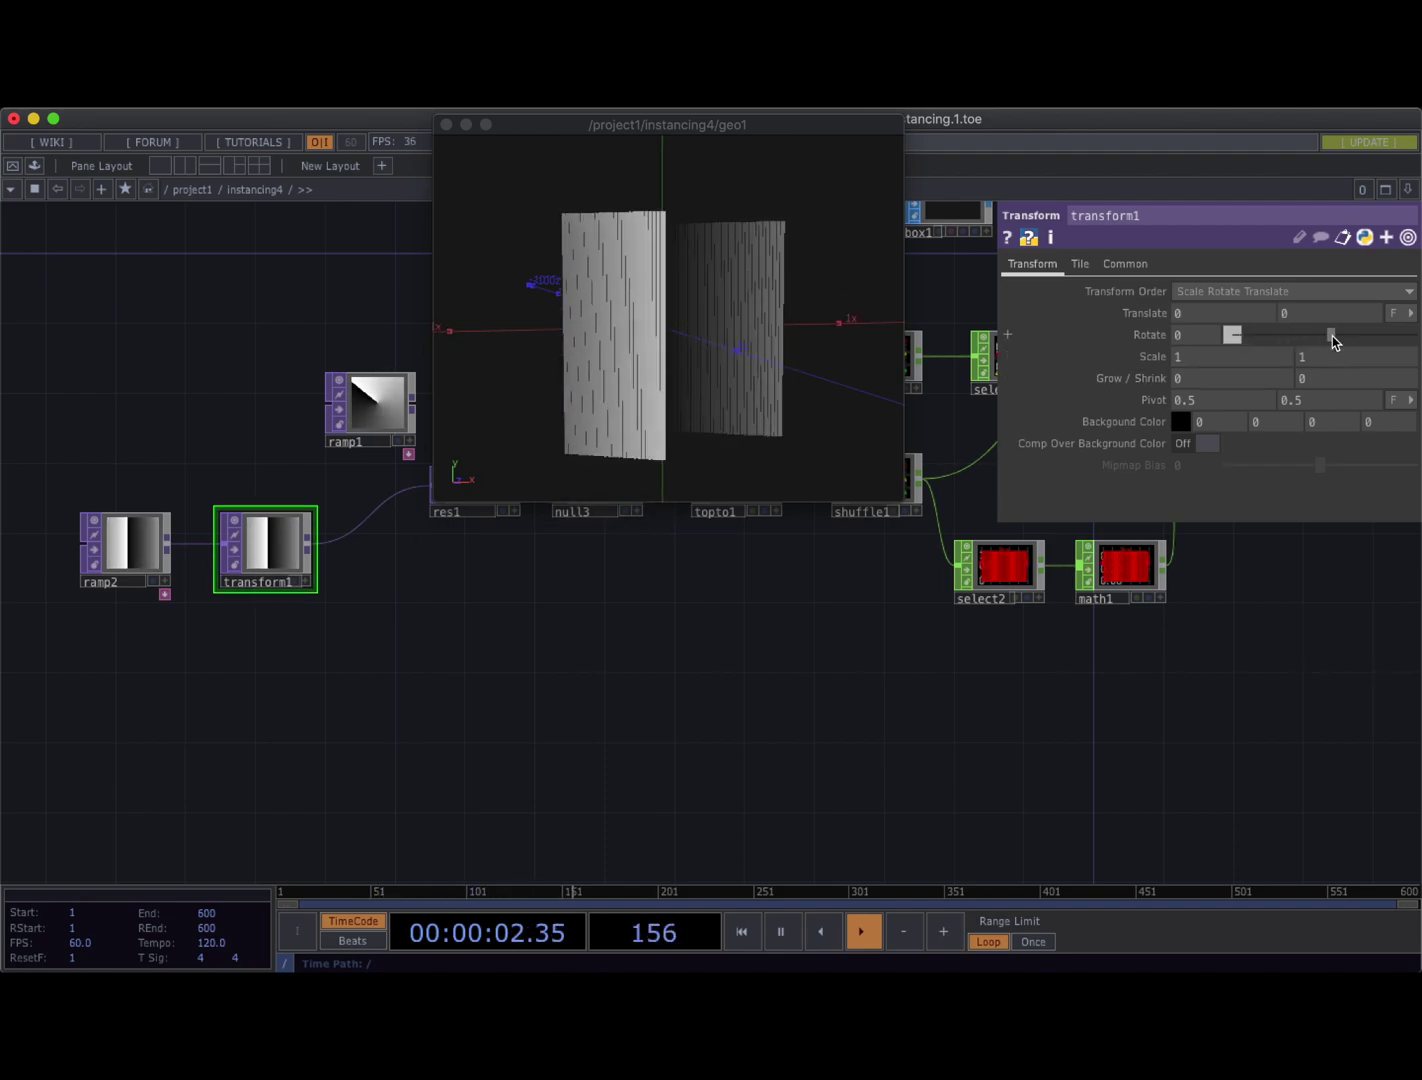
Rotate the ramp image diagonally in transform1, then display its tile settings and inspect the cut-off corners on the geometry
{"action": "left_click_drag", "start_coordinate": [1332, 335], "coordinate": [1342, 333]}
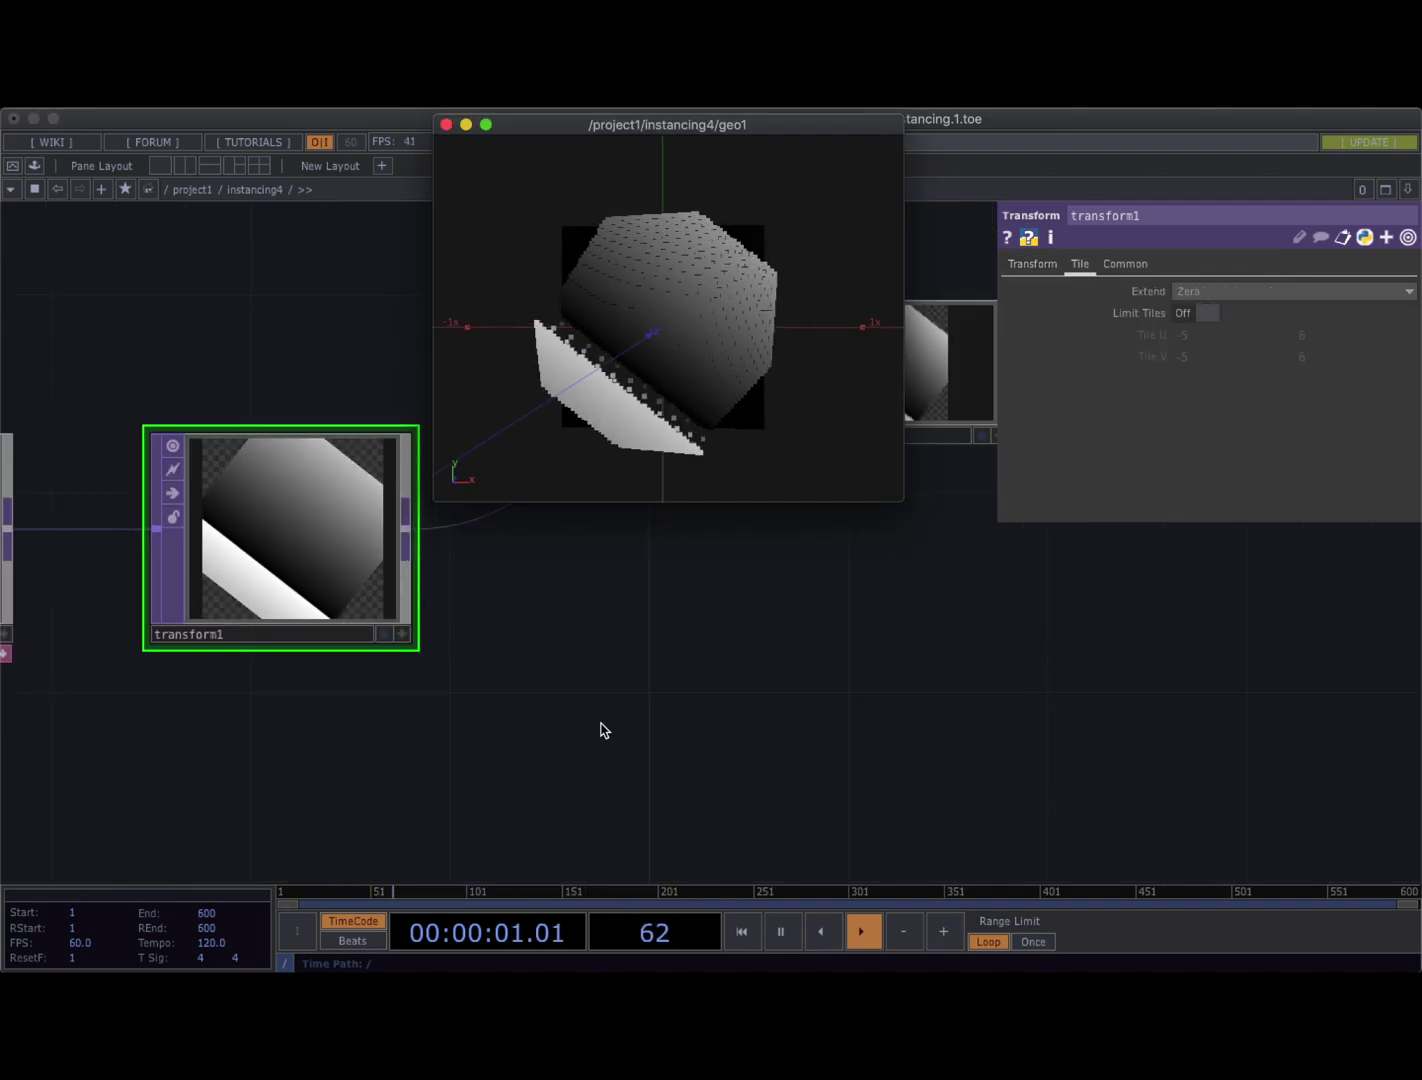
{"action": "scroll", "coordinate": [587, 664], "scroll_direction": "down", "scroll_amount": 3}
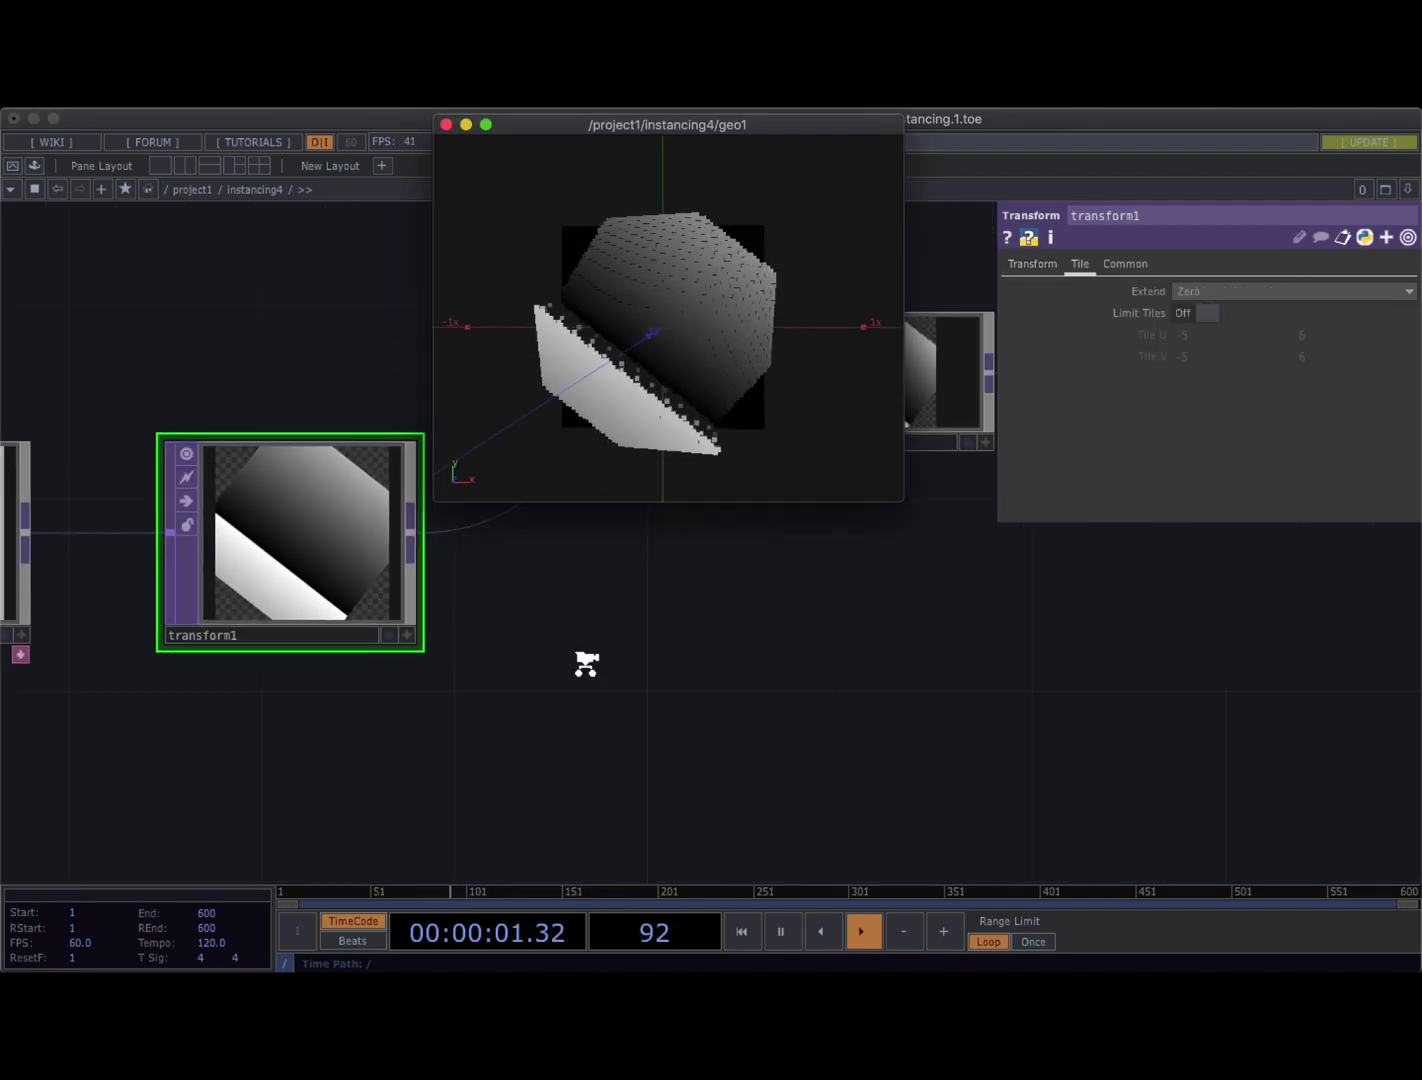
{"action": "mouse_move", "coordinate": [703, 636]}
{"action": "left_mouse_down"}
{"action": "mouse_move", "coordinate": [613, 639]}
{"action": "mouse_move", "coordinate": [722, 650]}
{"action": "left_mouse_up"}
{"action": "scroll", "coordinate": [430, 646], "scroll_direction": "up", "scroll_amount": 3}
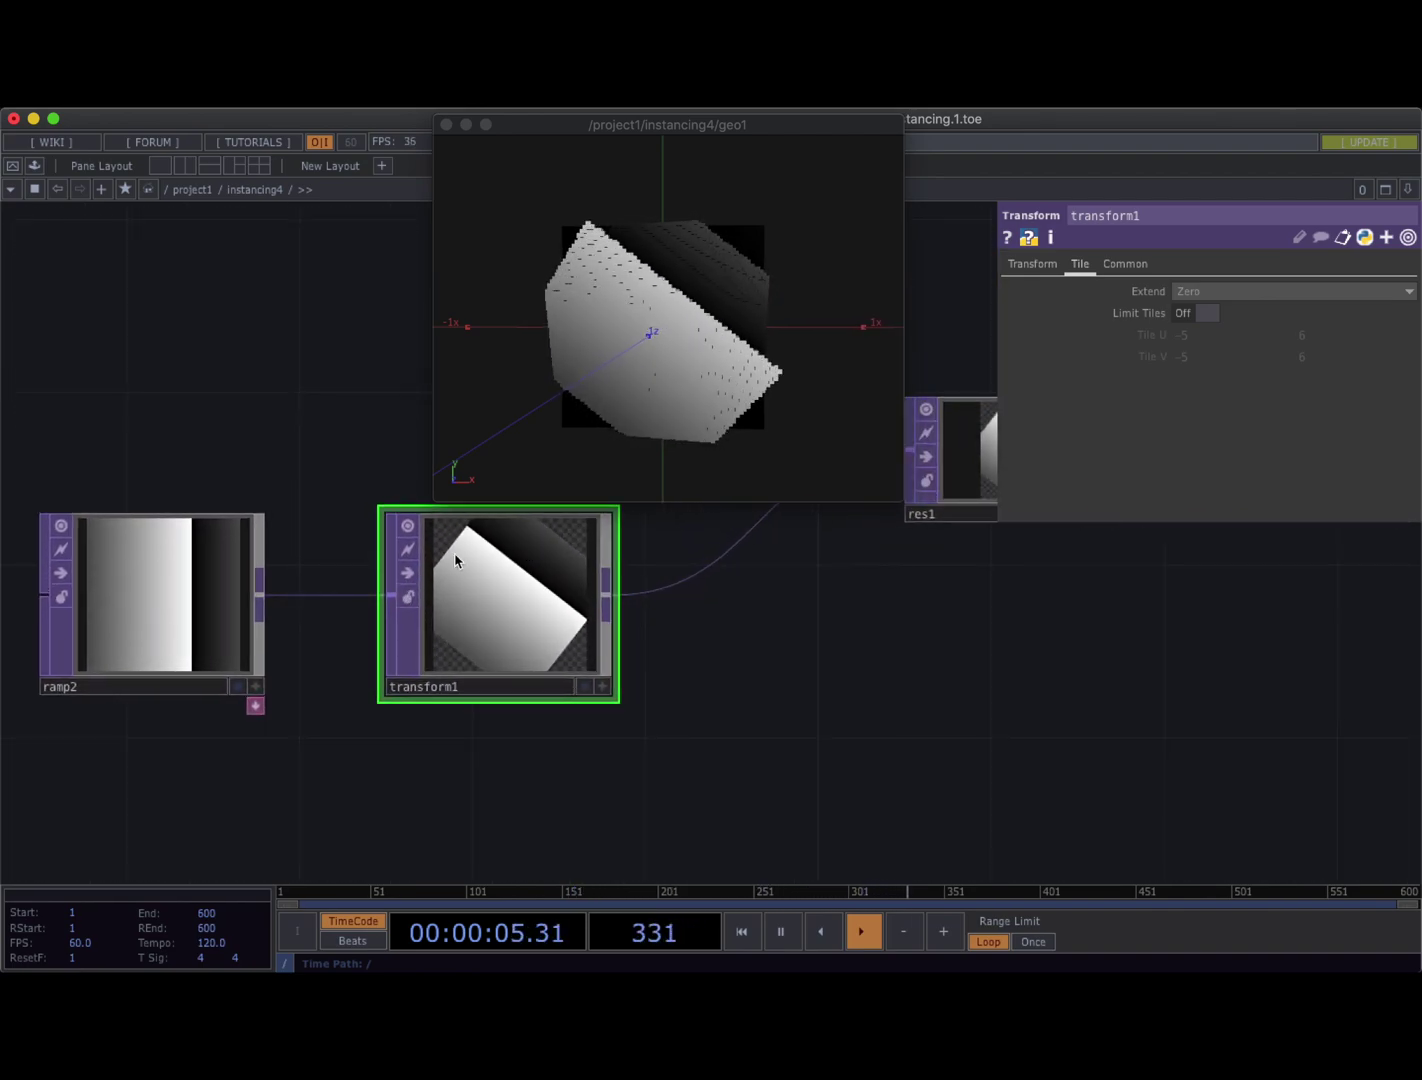
{"action": "mouse_move", "coordinate": [706, 300]}
{"action": "left_mouse_down"}
{"action": "mouse_move", "coordinate": [656, 311]}
{"action": "mouse_move", "coordinate": [724, 292]}
{"action": "left_mouse_up"}
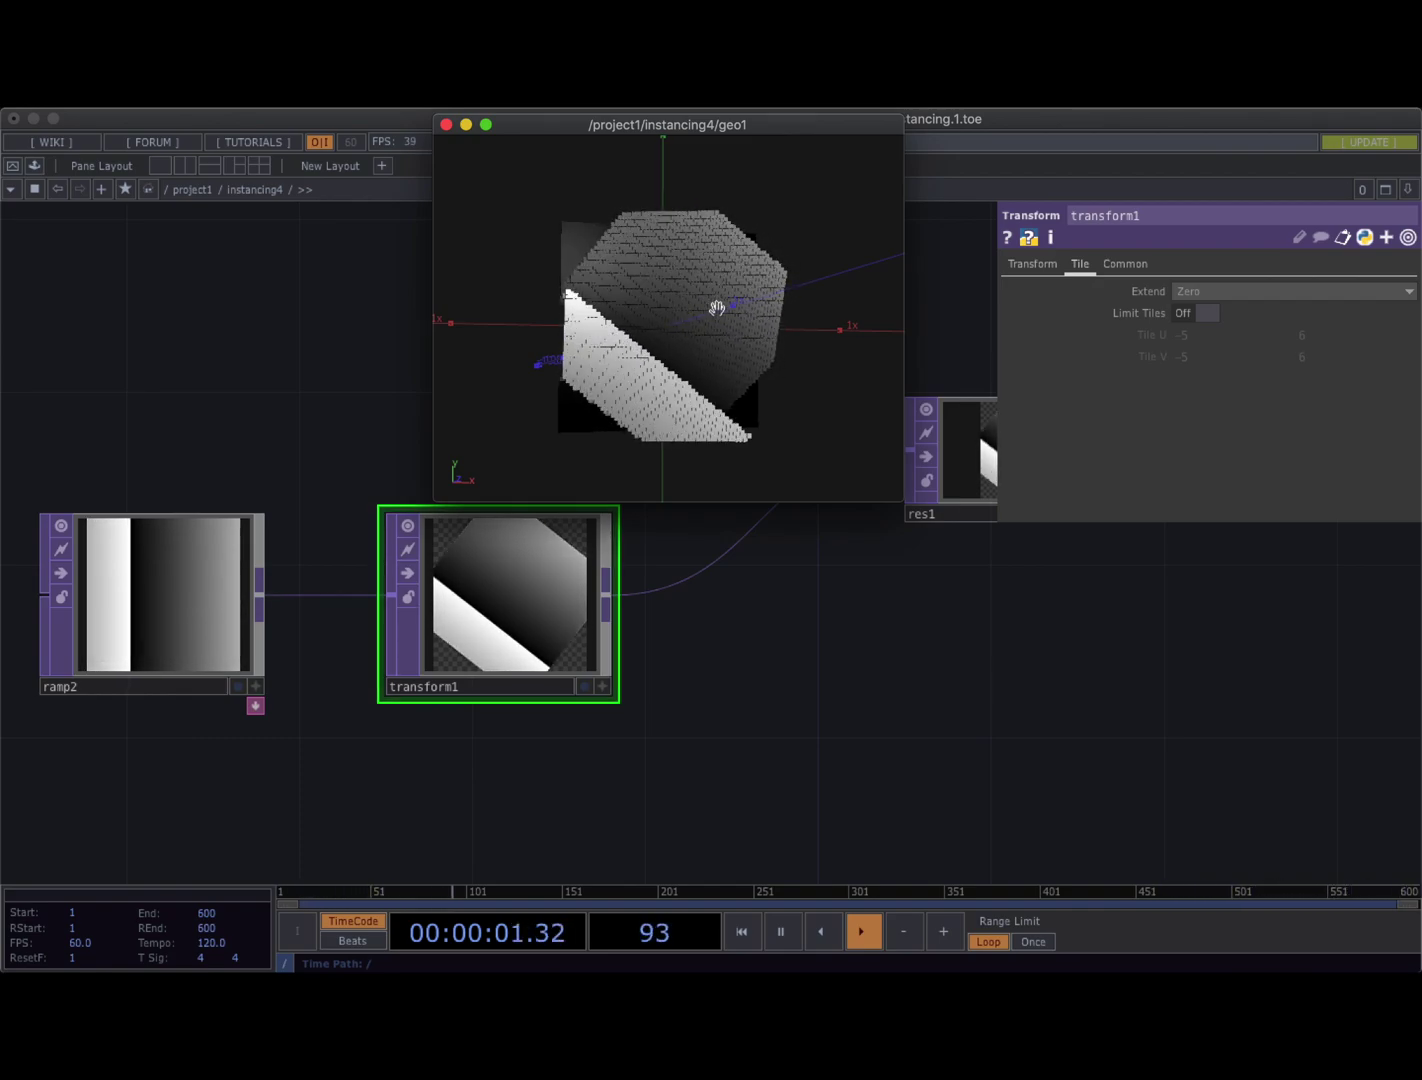
{"action": "mouse_move", "coordinate": [716, 305]}
{"action": "left_mouse_down"}
{"action": "mouse_move", "coordinate": [676, 341]}
{"action": "mouse_move", "coordinate": [714, 308]}
{"action": "left_mouse_up"}
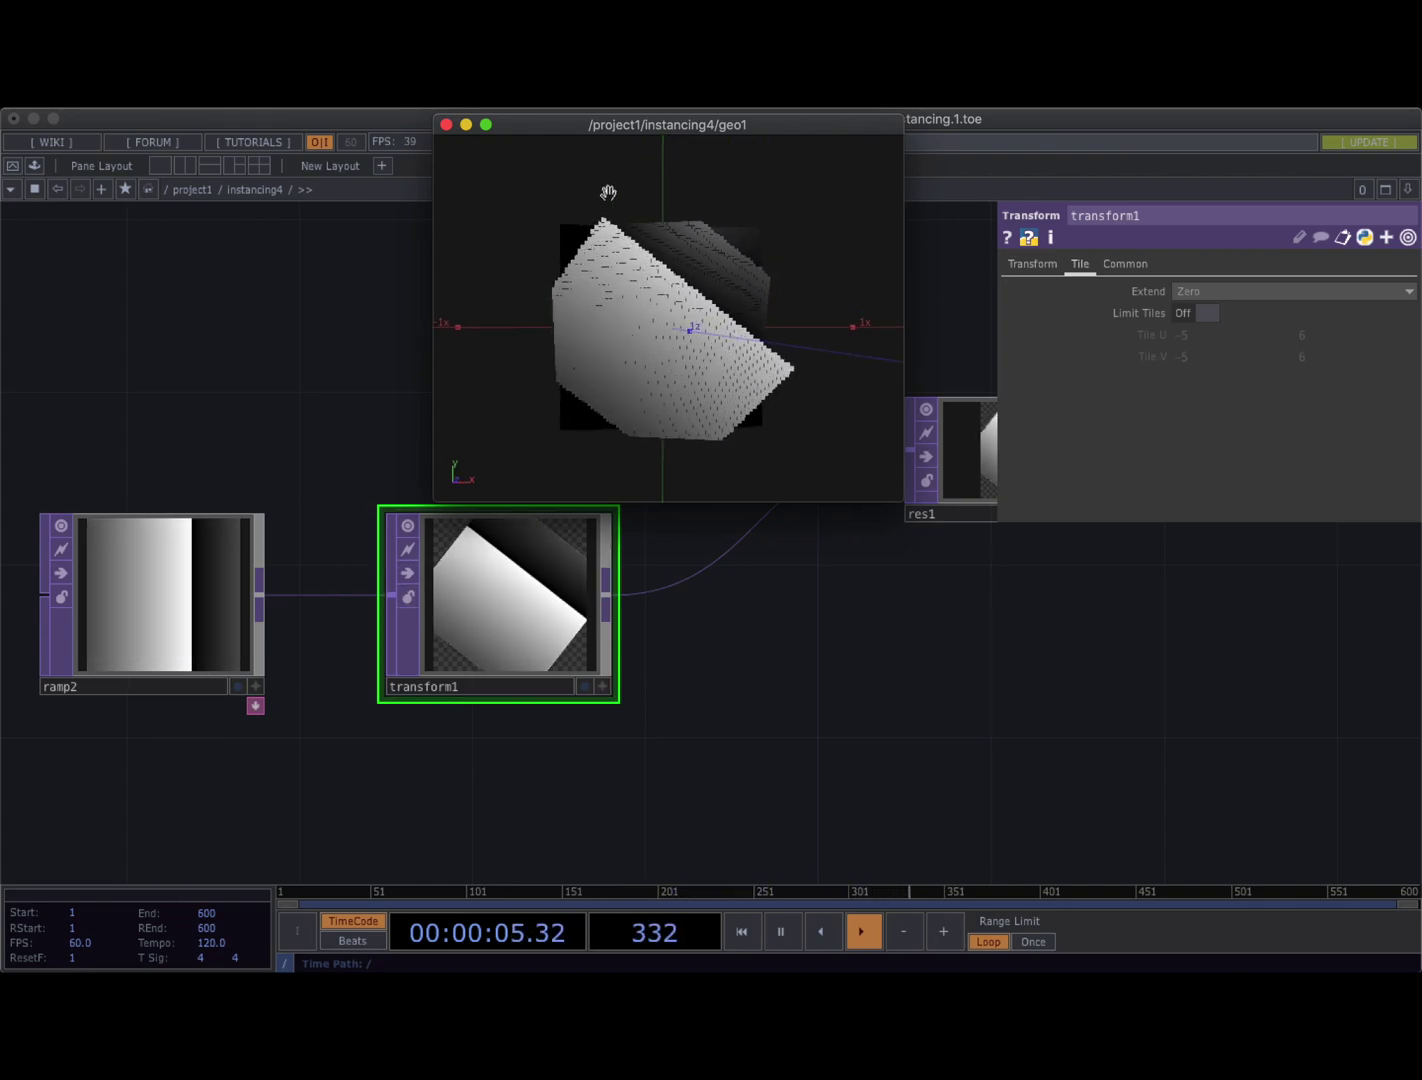
{"action": "left_click_drag", "start_coordinate": [605, 190], "coordinate": [638, 336]}
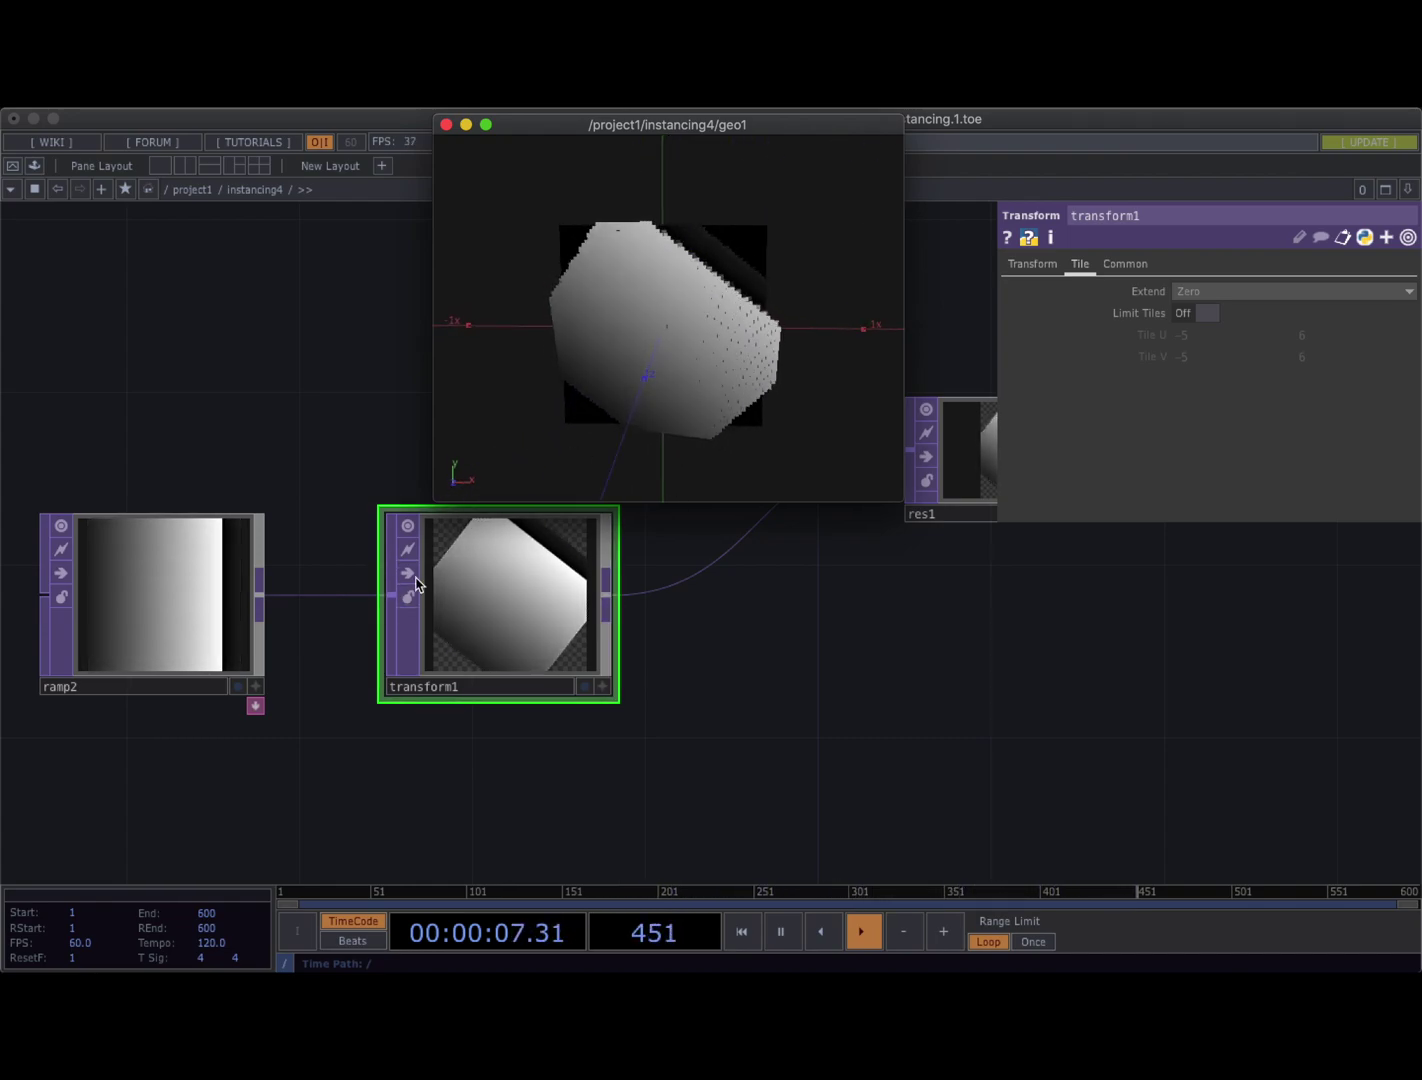
{"action": "mouse_move", "coordinate": [740, 266]}
{"action": "left_mouse_down"}
{"action": "mouse_move", "coordinate": [687, 303]}
{"action": "mouse_move", "coordinate": [748, 257]}
{"action": "left_mouse_up"}
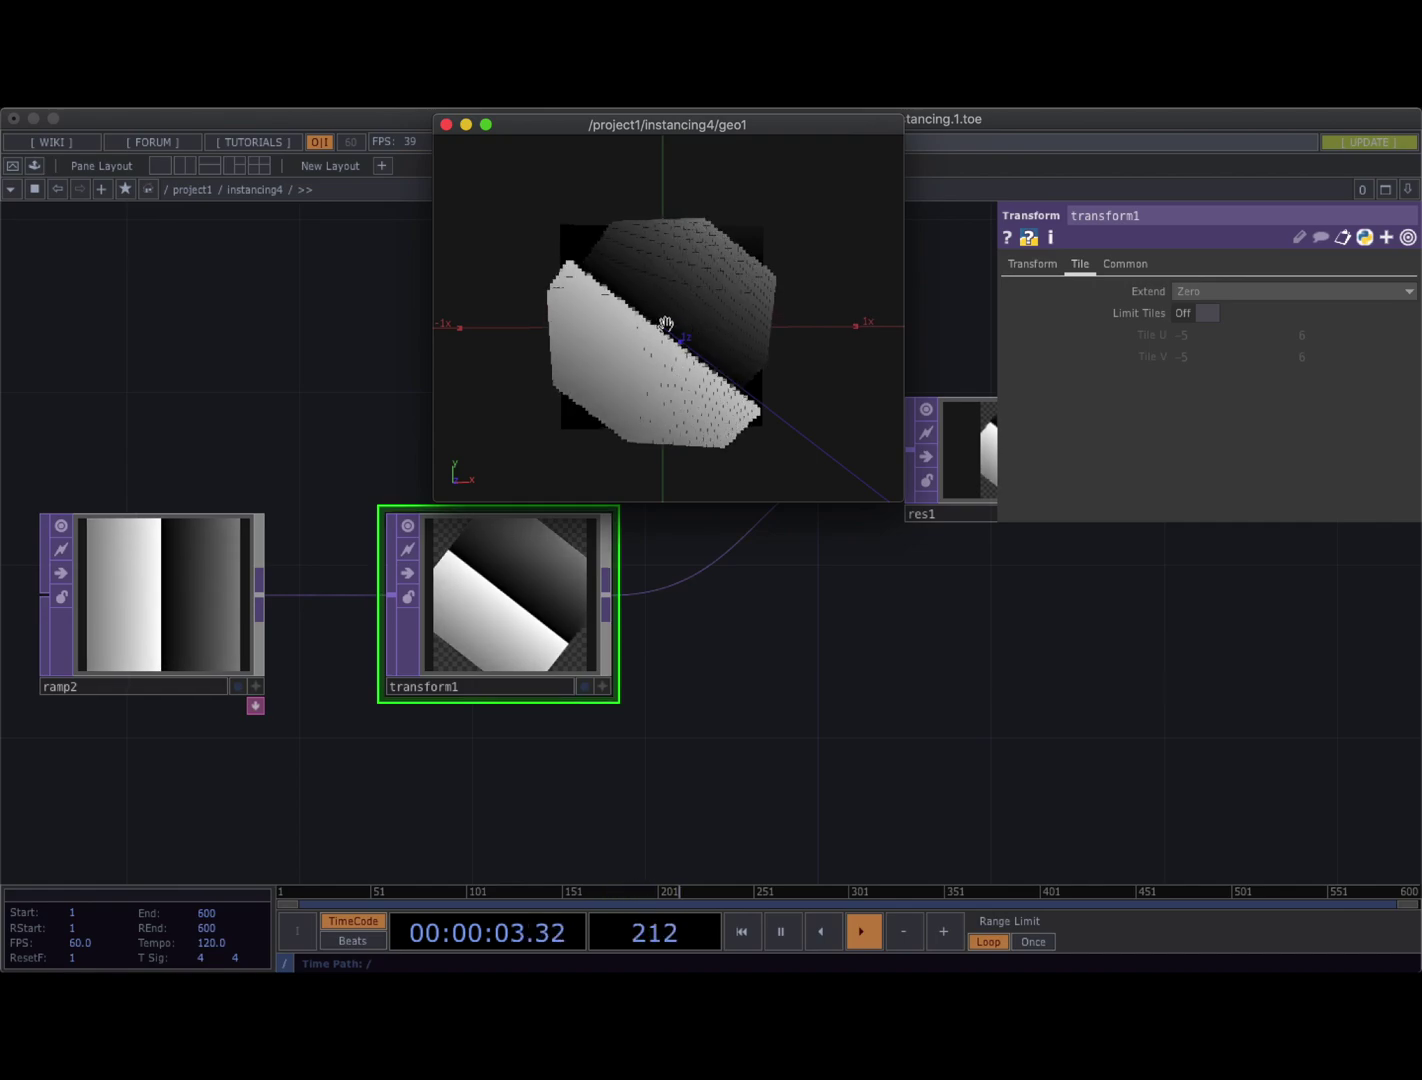
{"action": "mouse_move", "coordinate": [667, 317]}
{"action": "left_mouse_down"}
{"action": "mouse_move", "coordinate": [622, 362]}
{"action": "mouse_move", "coordinate": [670, 318]}
{"action": "left_mouse_up"}
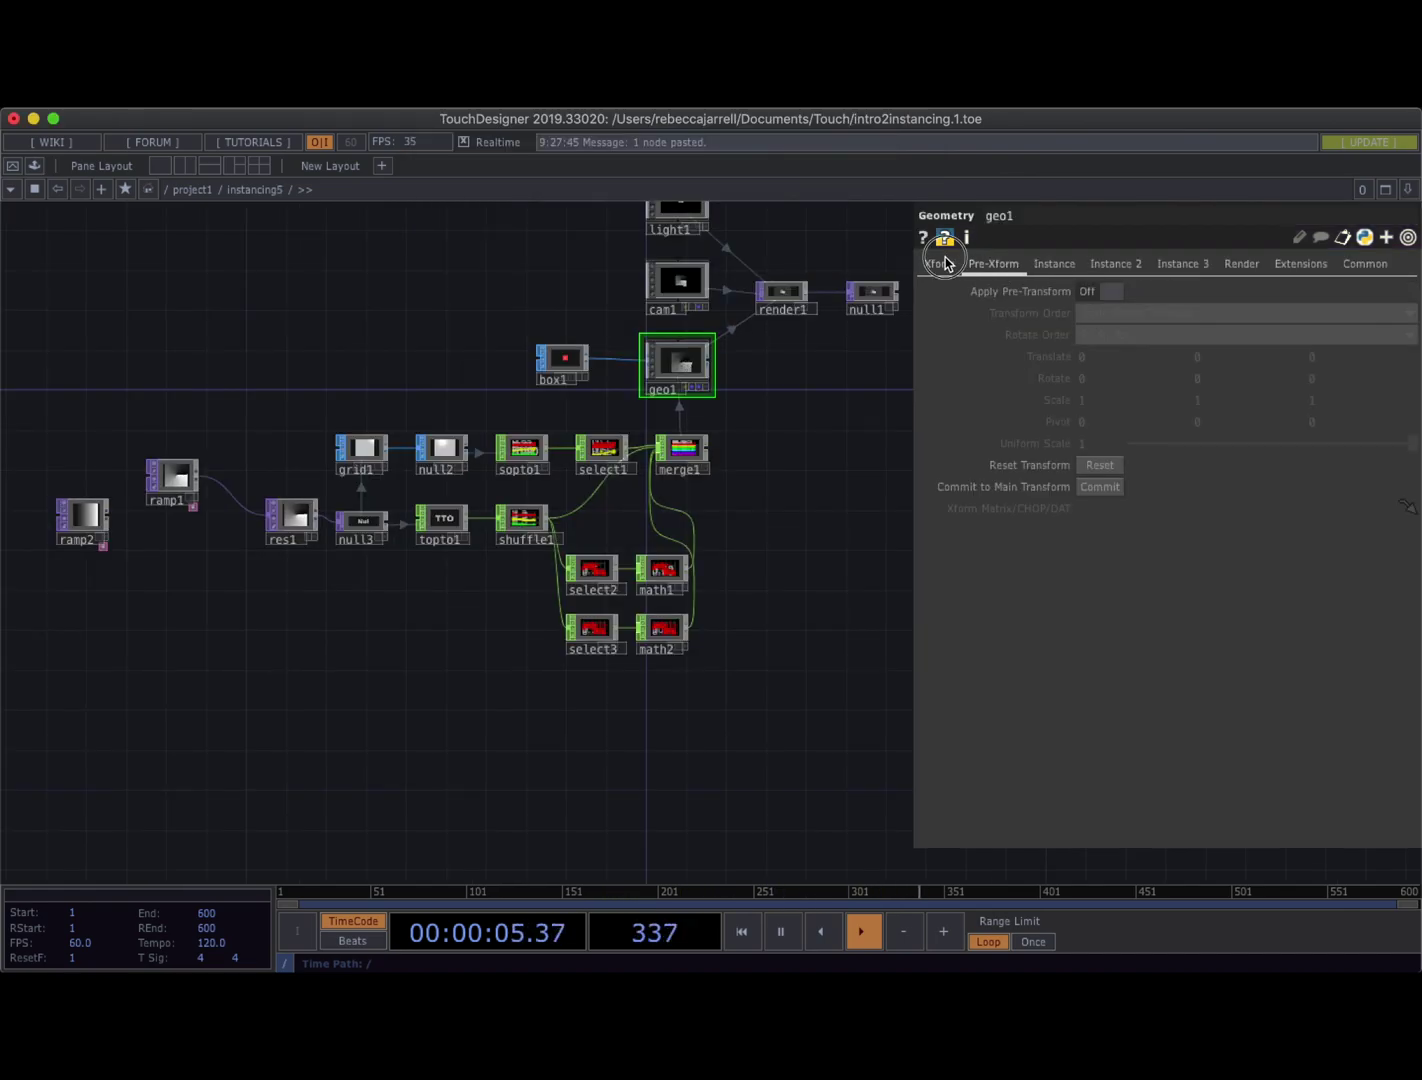
{"action": "left_click", "coordinate": [945, 264]}
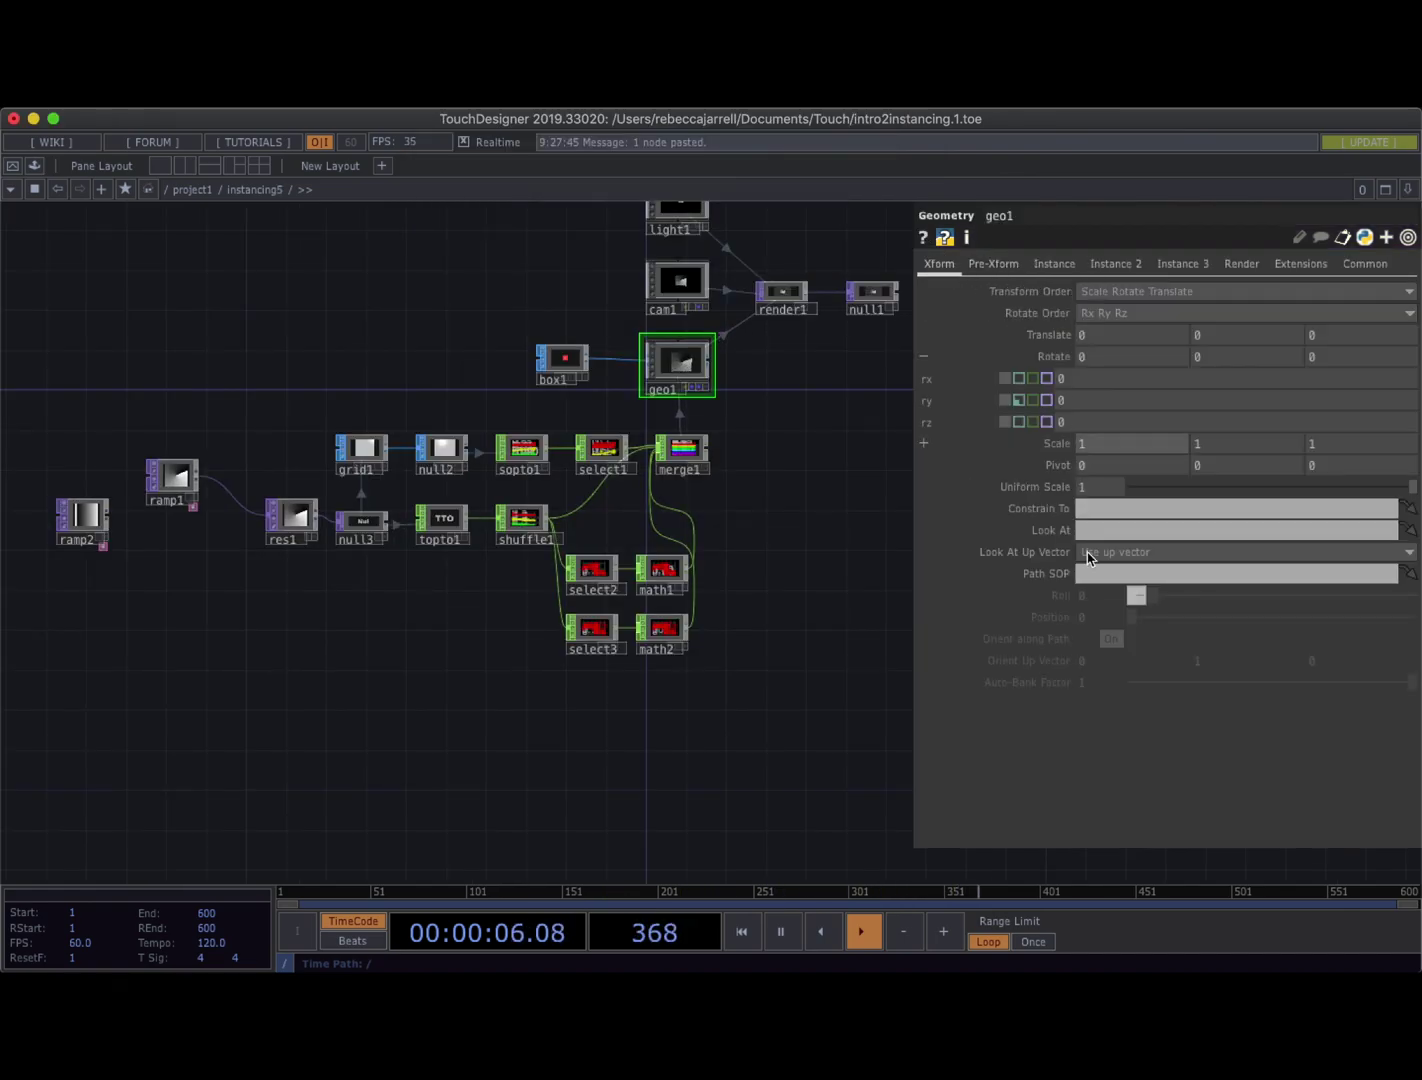
Show geo1 of instancing5 in a floating viewer window and resize it above the ramp operators
{"action": "right_click", "coordinate": [686, 364]}
{"action": "left_click", "coordinate": [714, 317]}
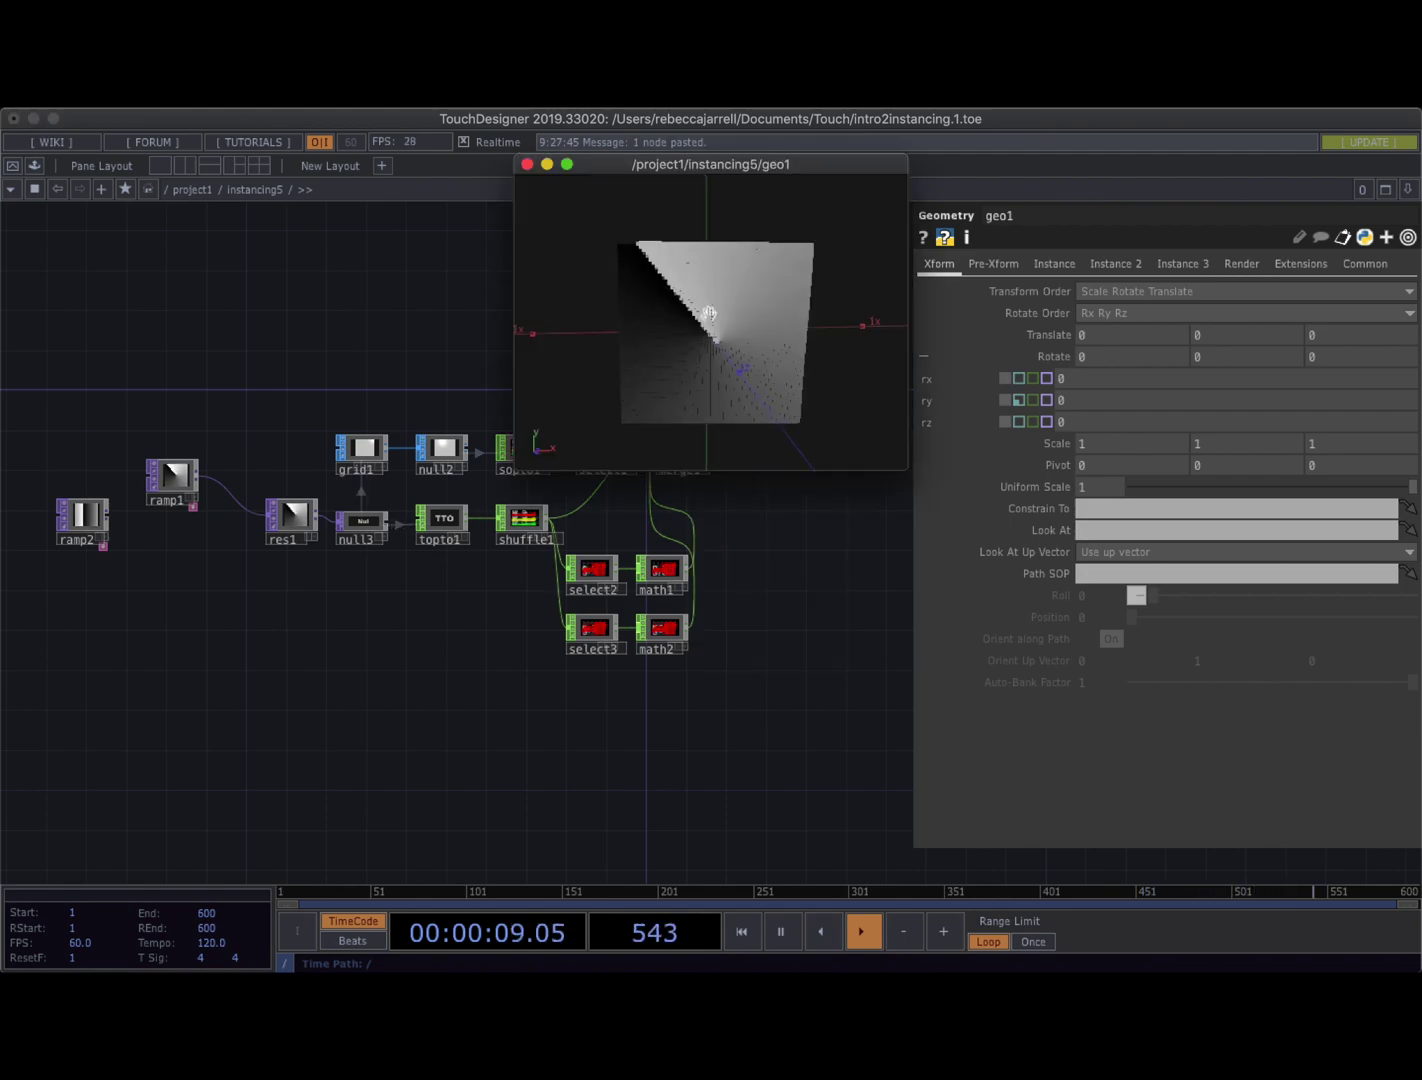
{"action": "left_click_drag", "start_coordinate": [512, 463], "coordinate": [386, 533]}
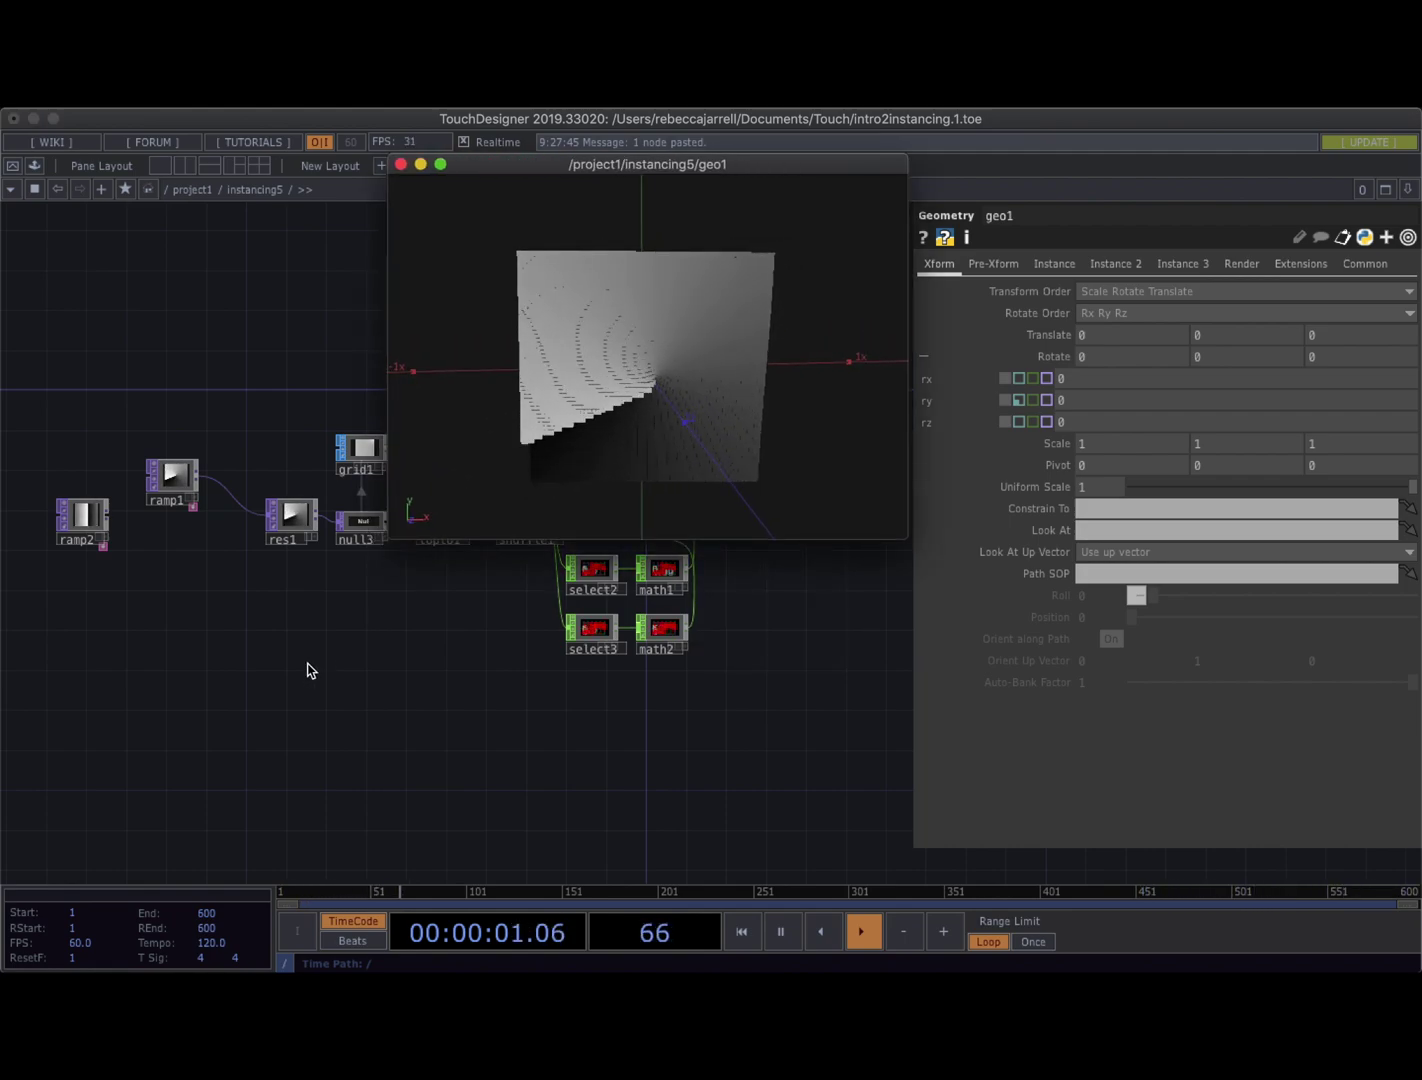
{"action": "left_click_drag", "start_coordinate": [308, 664], "coordinate": [450, 794]}
{"action": "scroll", "coordinate": [396, 708], "scroll_direction": "left", "scroll_amount": 3}
{"action": "scroll", "coordinate": [420, 715], "scroll_direction": "up", "scroll_amount": 5}
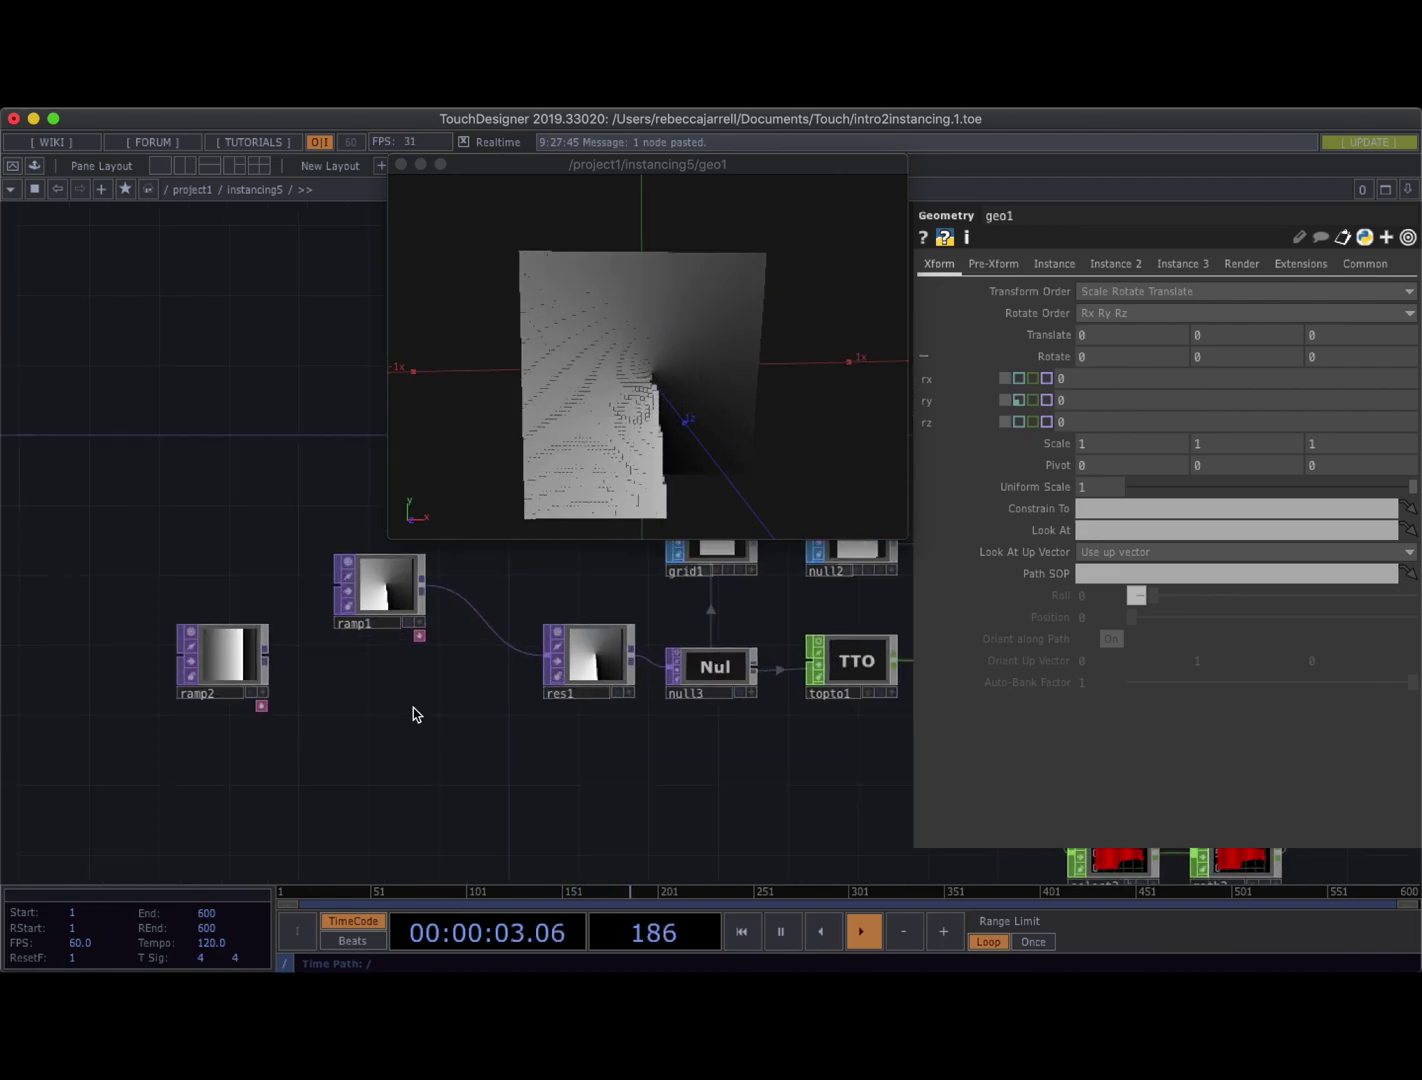
{"action": "left_click_drag", "start_coordinate": [390, 535], "coordinate": [441, 508]}
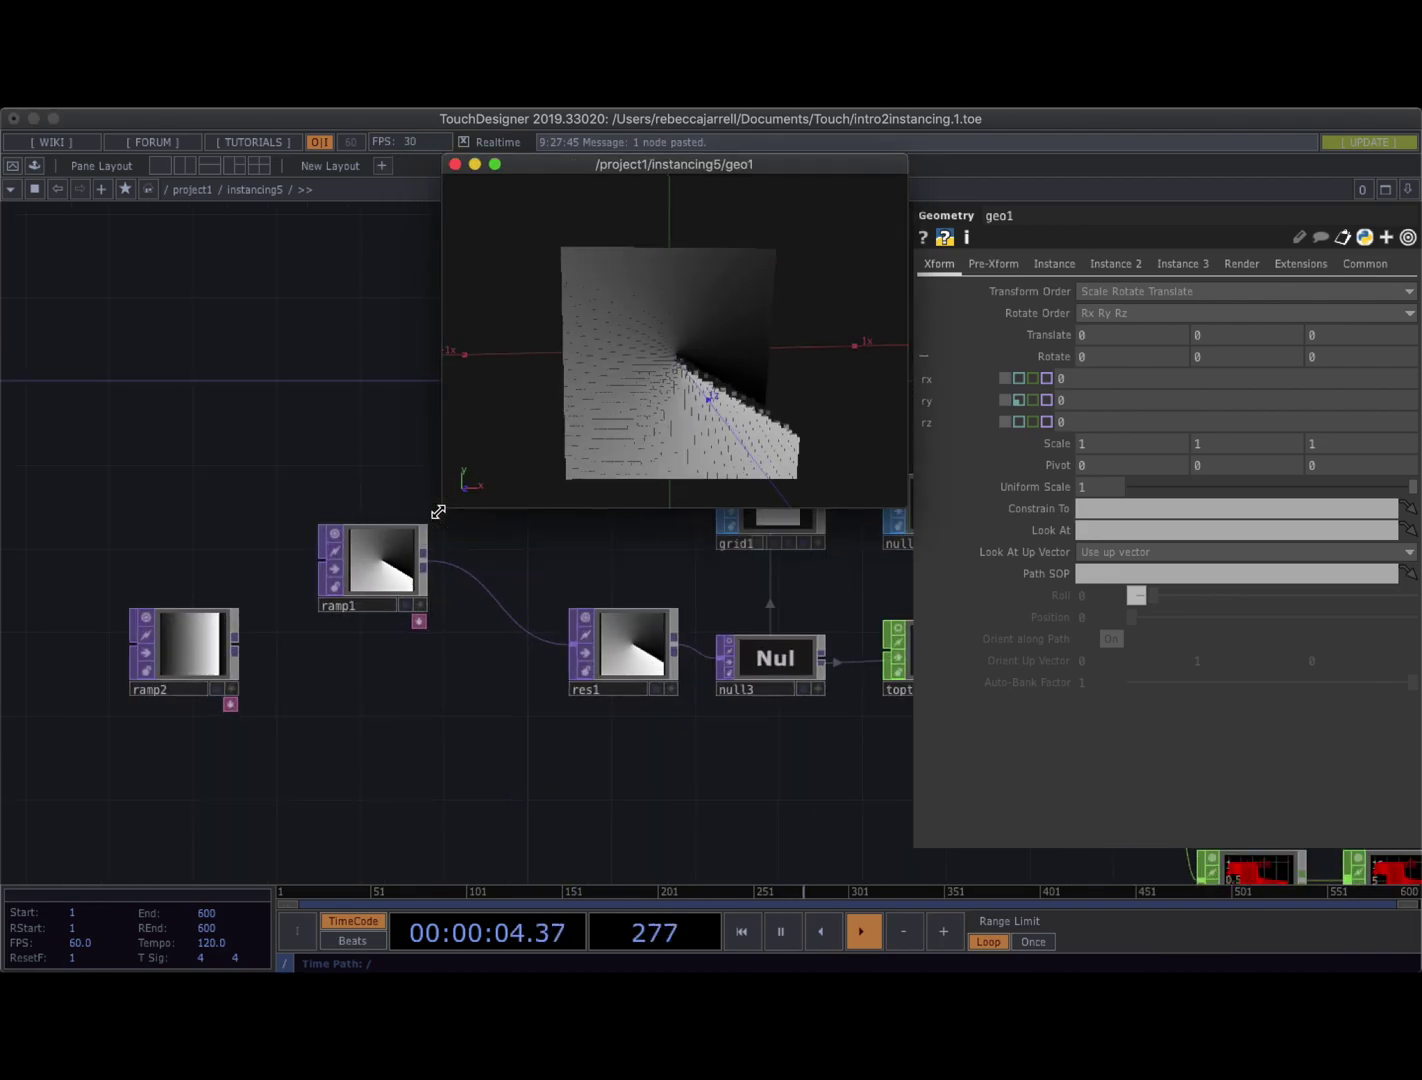
Delete ramp1, move ramp2 closer to res1, and wire ramp2 into res1
{"action": "left_click", "coordinate": [392, 572]}
{"action": "key", "text": "Delete"}
{"action": "left_click_drag", "start_coordinate": [197, 650], "coordinate": [301, 650]}
{"action": "left_click", "coordinate": [418, 650]}
{"action": "left_click", "coordinate": [574, 646]}
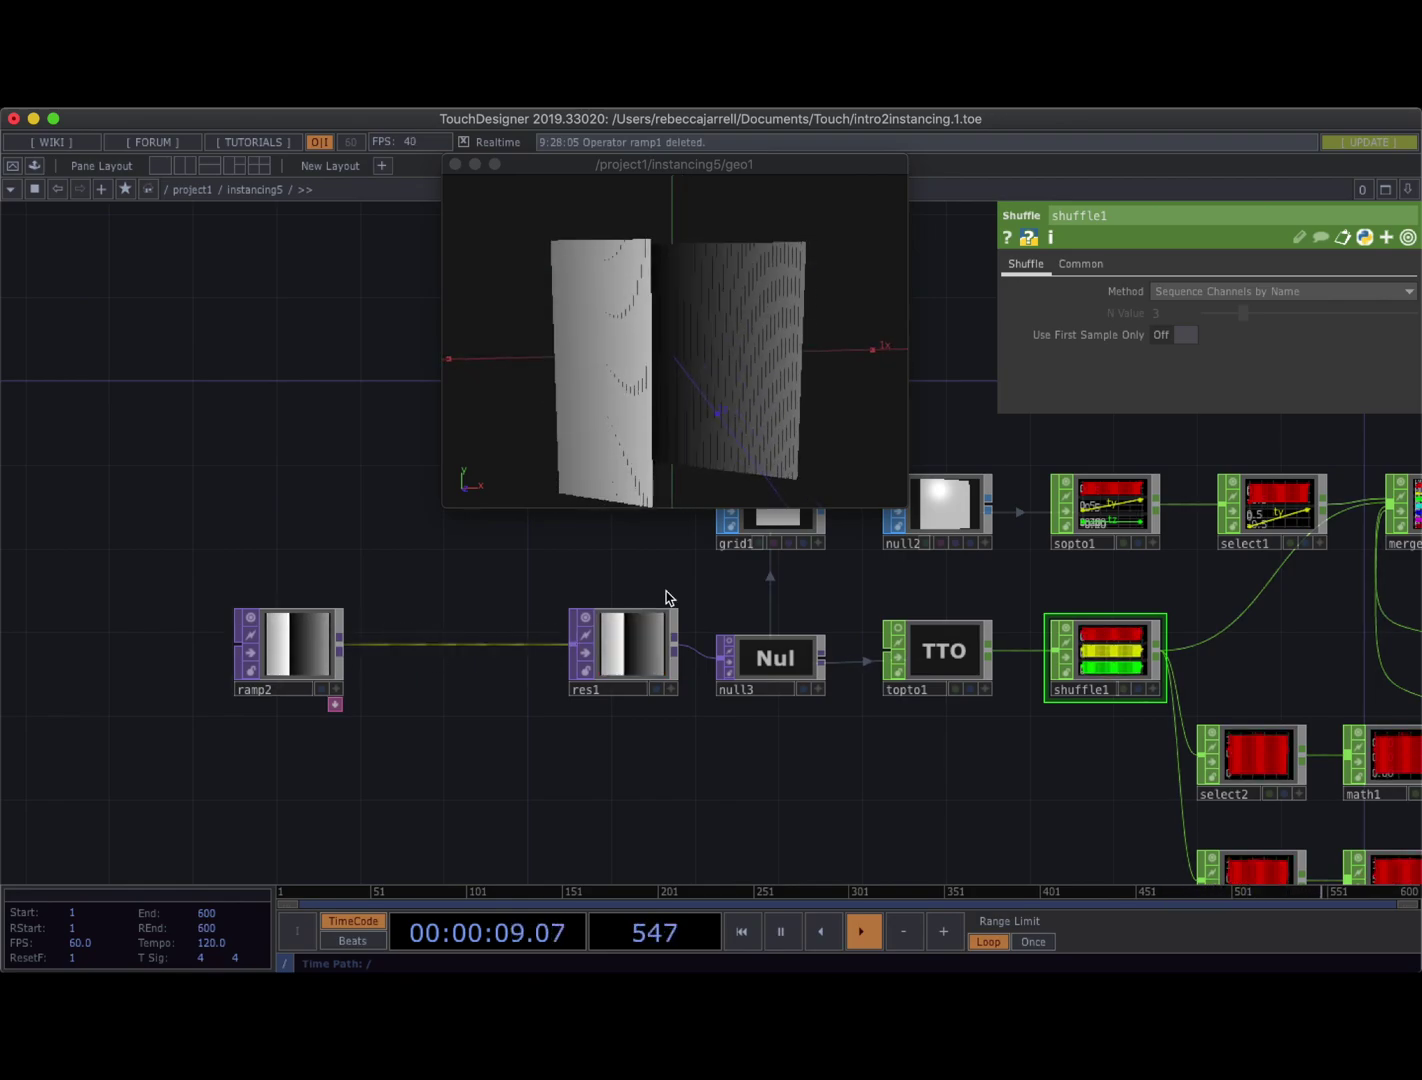
Set ramp2's phase to 0 and its type to Circular, checking the effect on the instanced geometry
{"action": "left_click", "coordinate": [308, 648]}
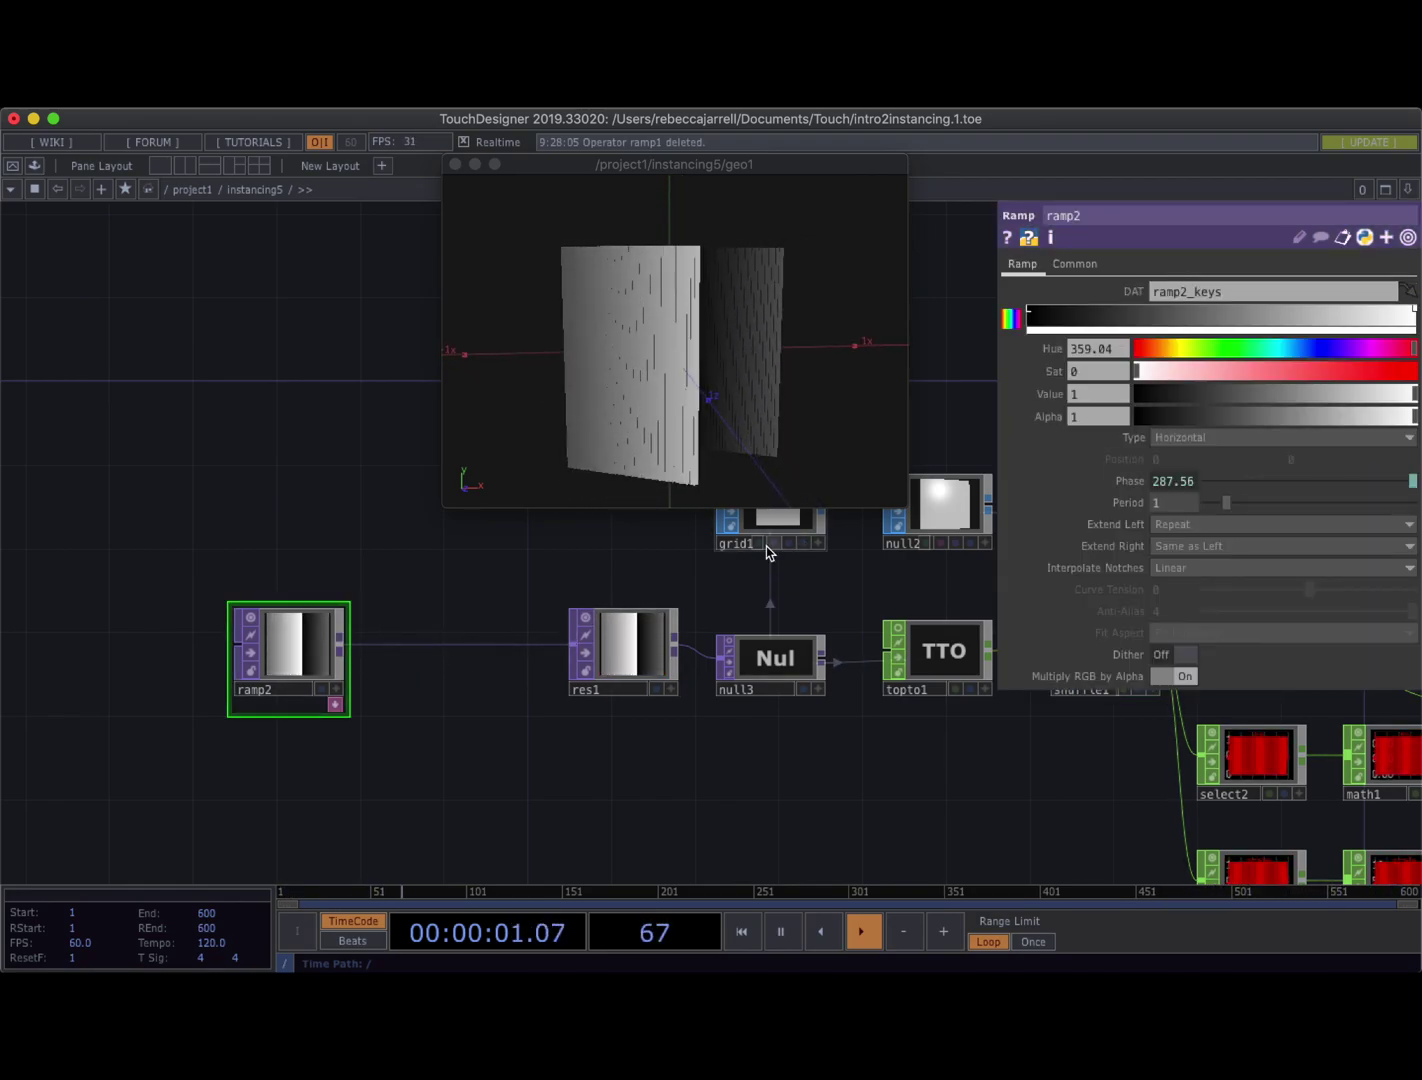
{"action": "left_click", "coordinate": [1132, 482]}
{"action": "left_click", "coordinate": [1089, 503]}
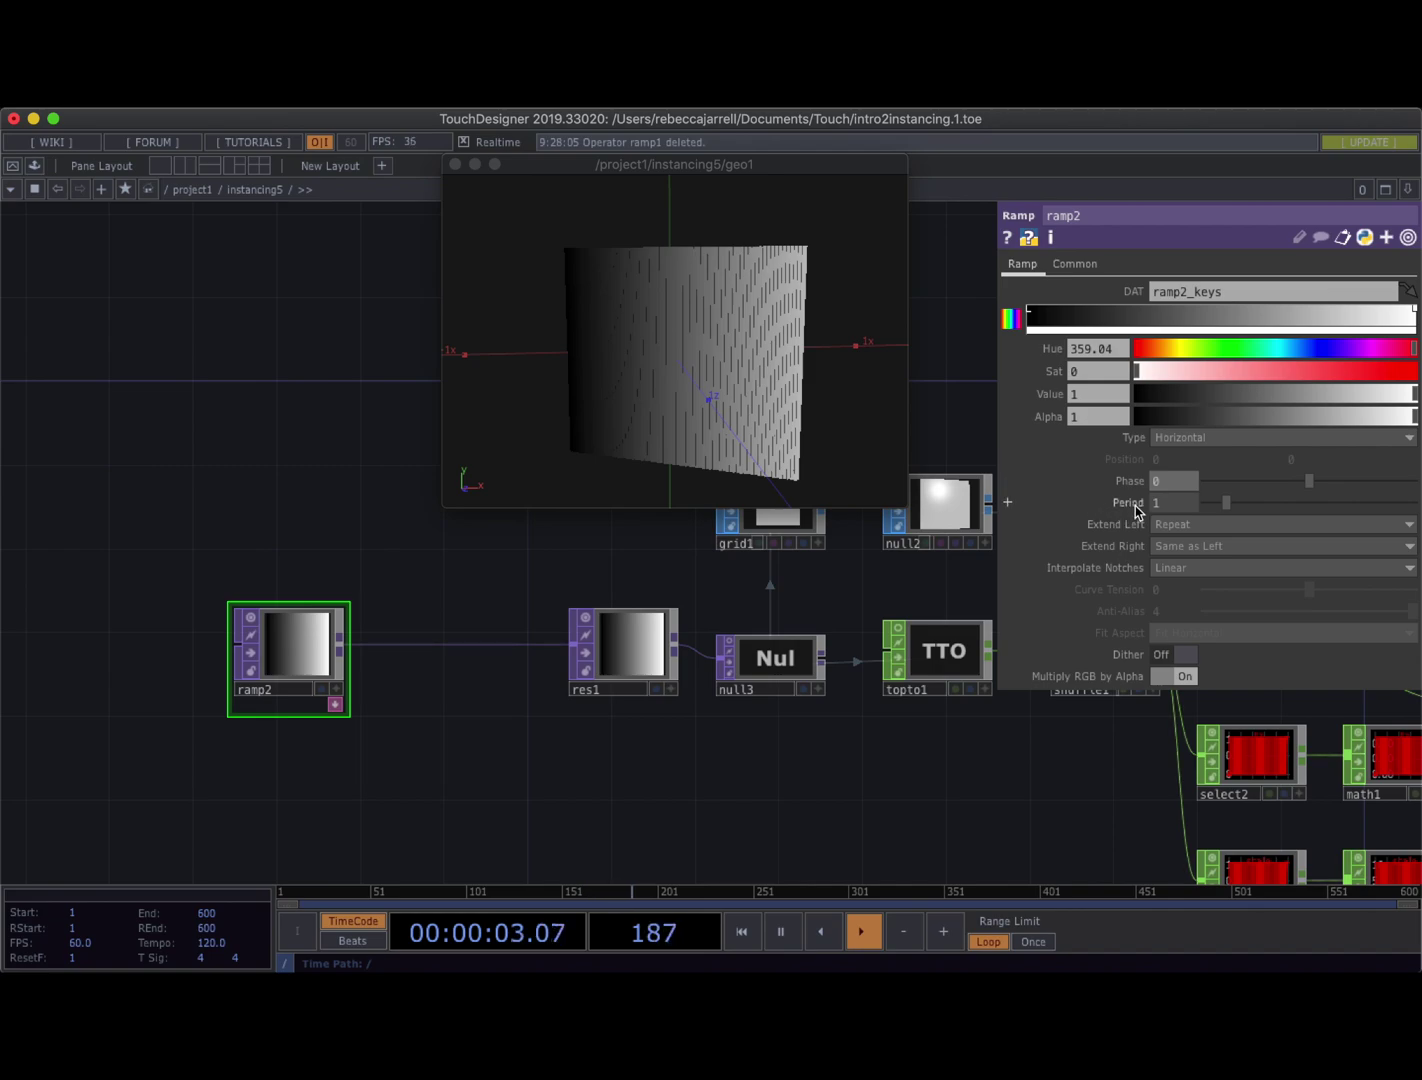
{"action": "left_click", "coordinate": [1175, 438]}
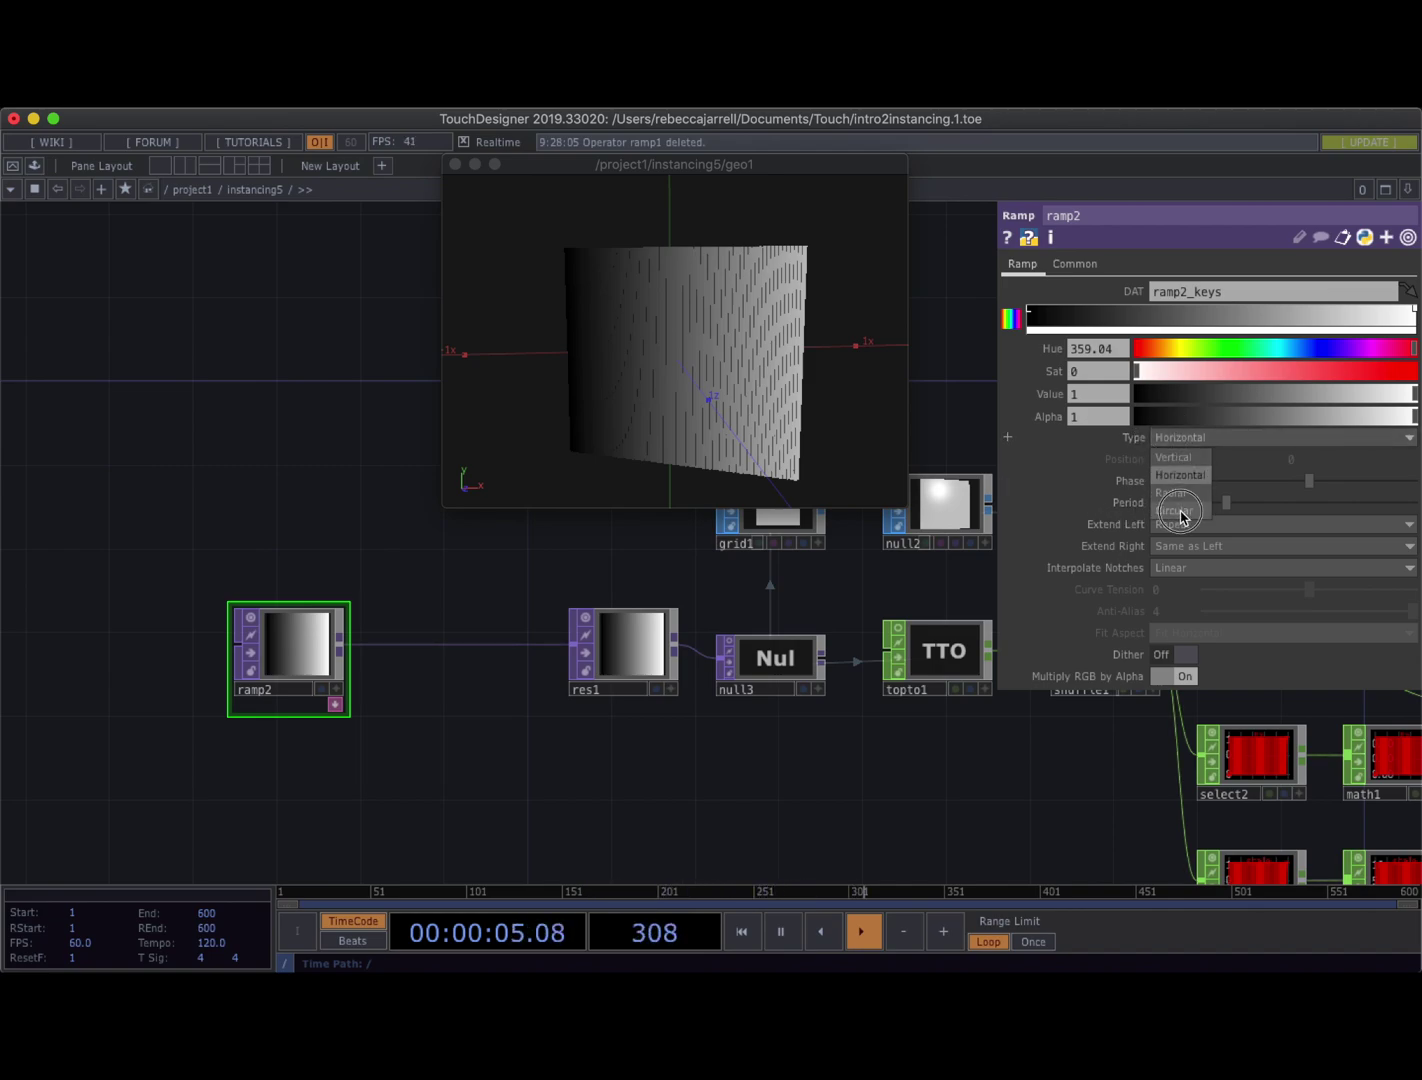
{"action": "left_click", "coordinate": [1177, 498]}
{"action": "left_click_drag", "start_coordinate": [697, 330], "coordinate": [679, 316]}
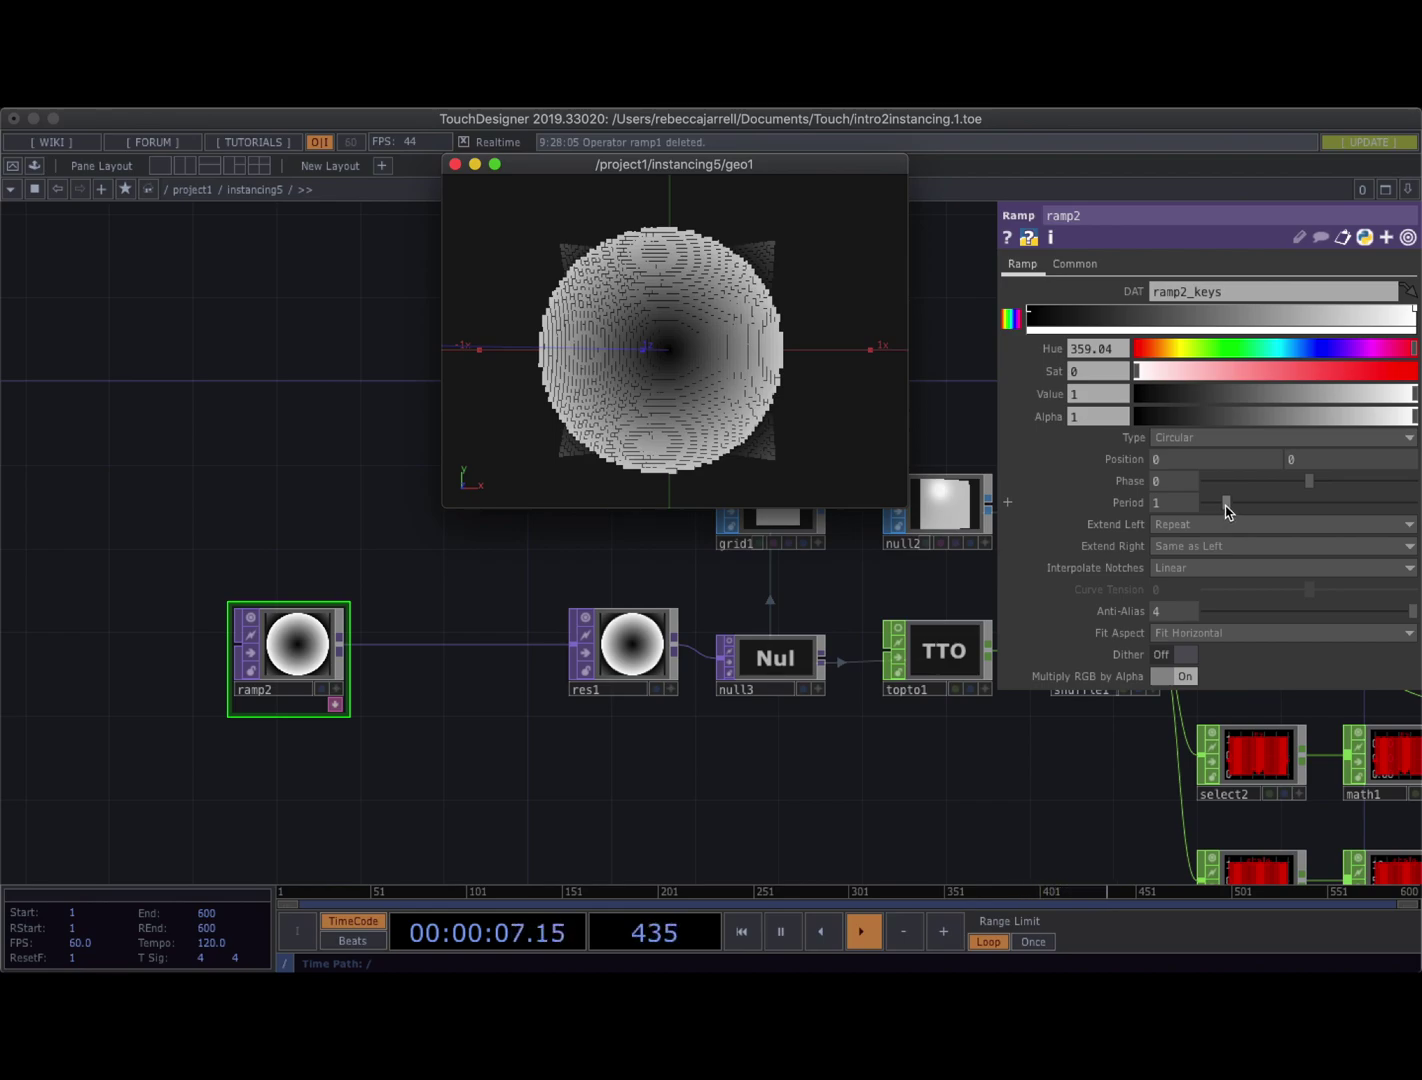
Set ramp2's period to 0.33 for concentric rings and try shifting its phase to about 0.77
{"action": "left_click_drag", "start_coordinate": [1226, 510], "coordinate": [1211, 510]}
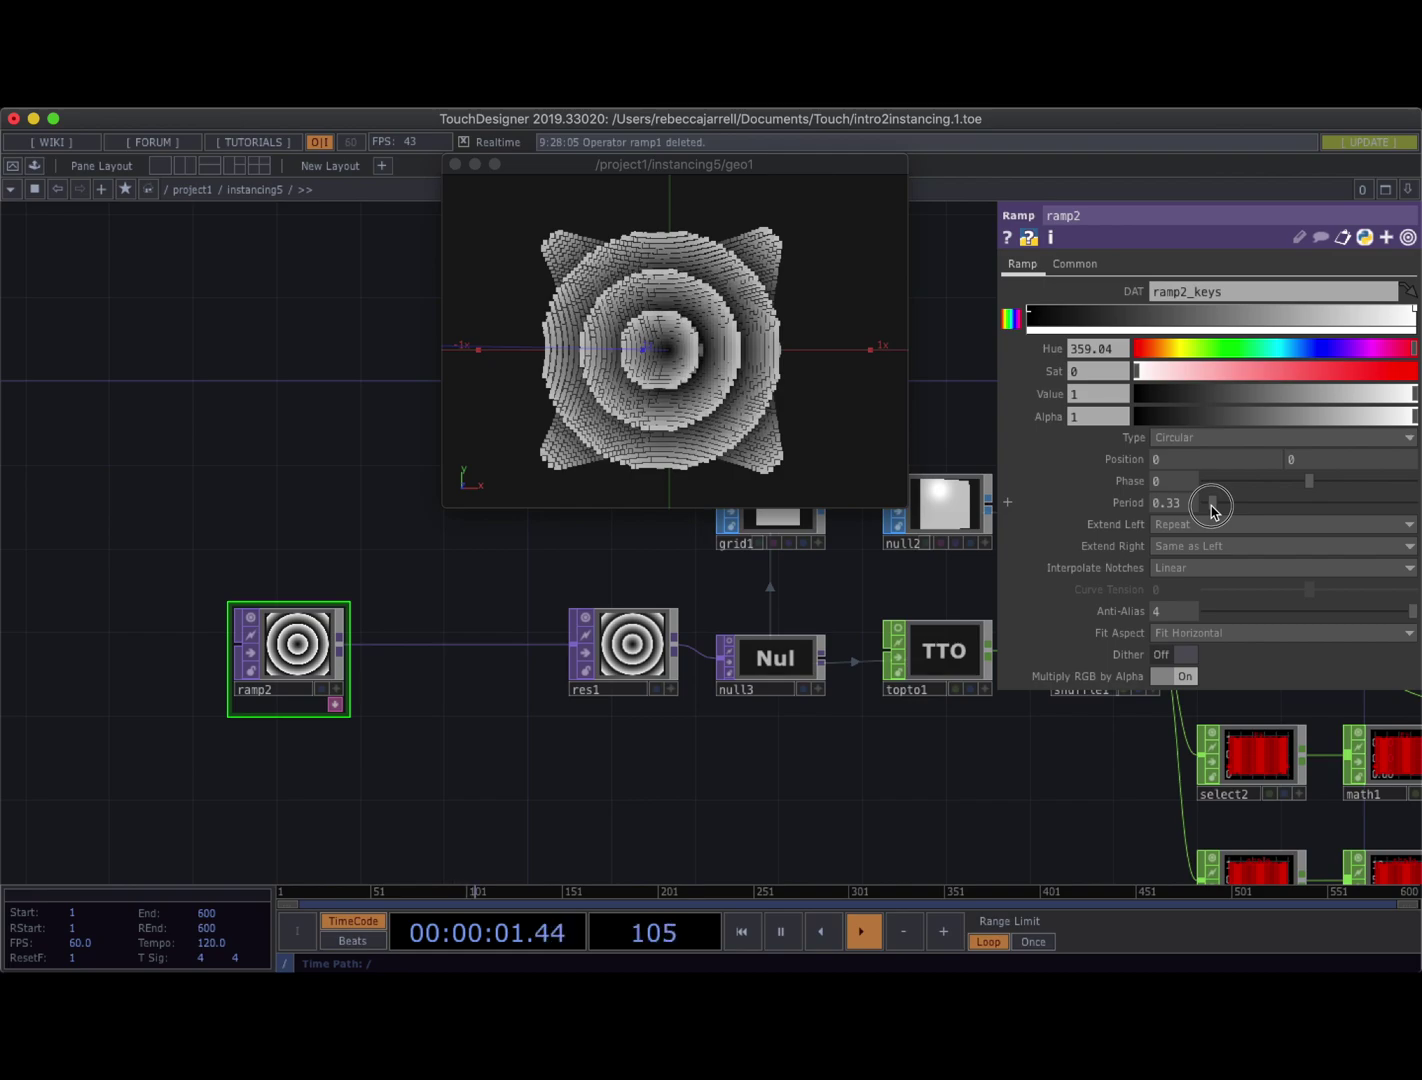
{"action": "mouse_move", "coordinate": [777, 396]}
{"action": "left_mouse_down"}
{"action": "mouse_move", "coordinate": [825, 377]}
{"action": "mouse_move", "coordinate": [779, 405]}
{"action": "left_mouse_up"}
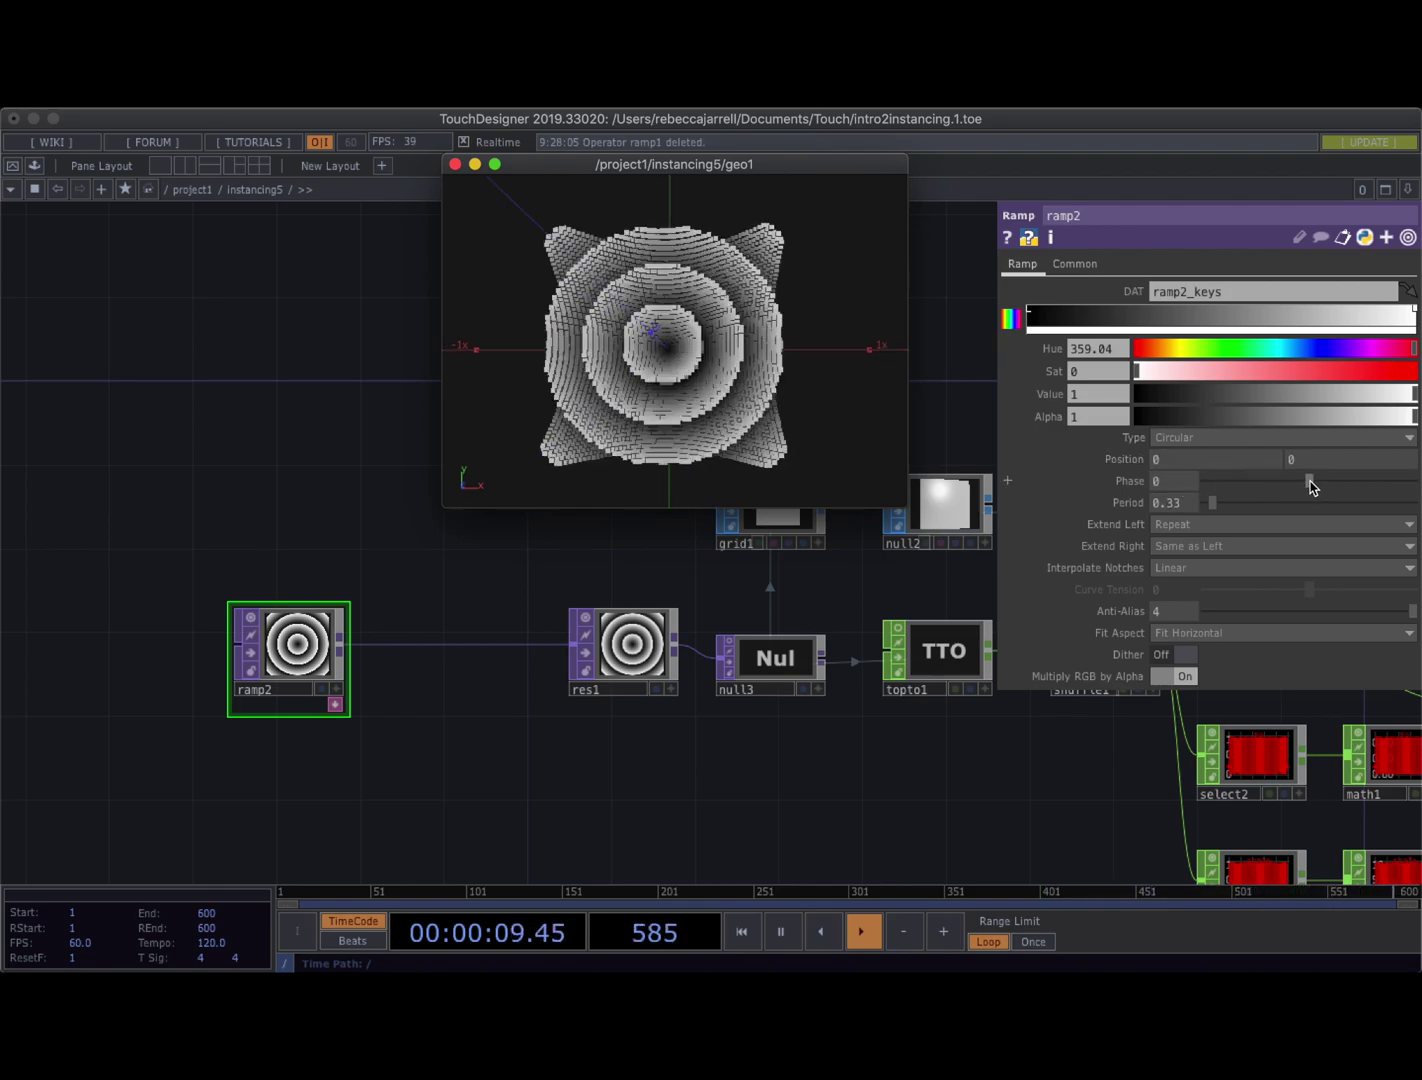
{"action": "left_click_drag", "start_coordinate": [1313, 487], "coordinate": [1390, 477]}
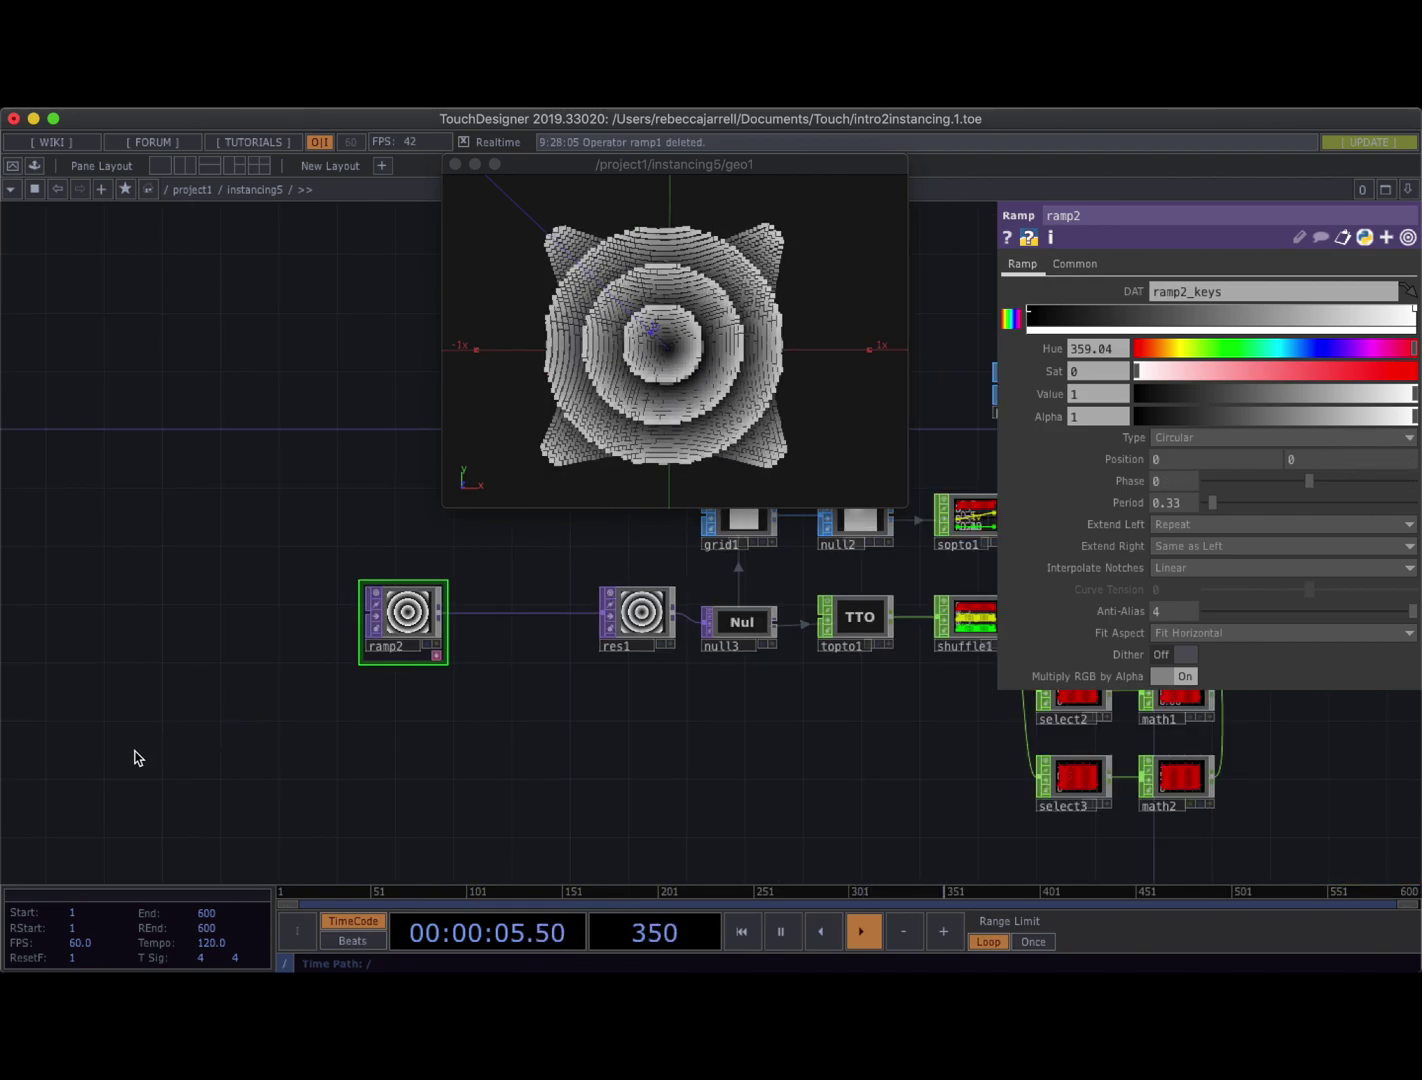
Add an Audio File In CHOP below ramp2
{"action": "key", "text": "Tab"}
{"action": "type", "text": "a"}
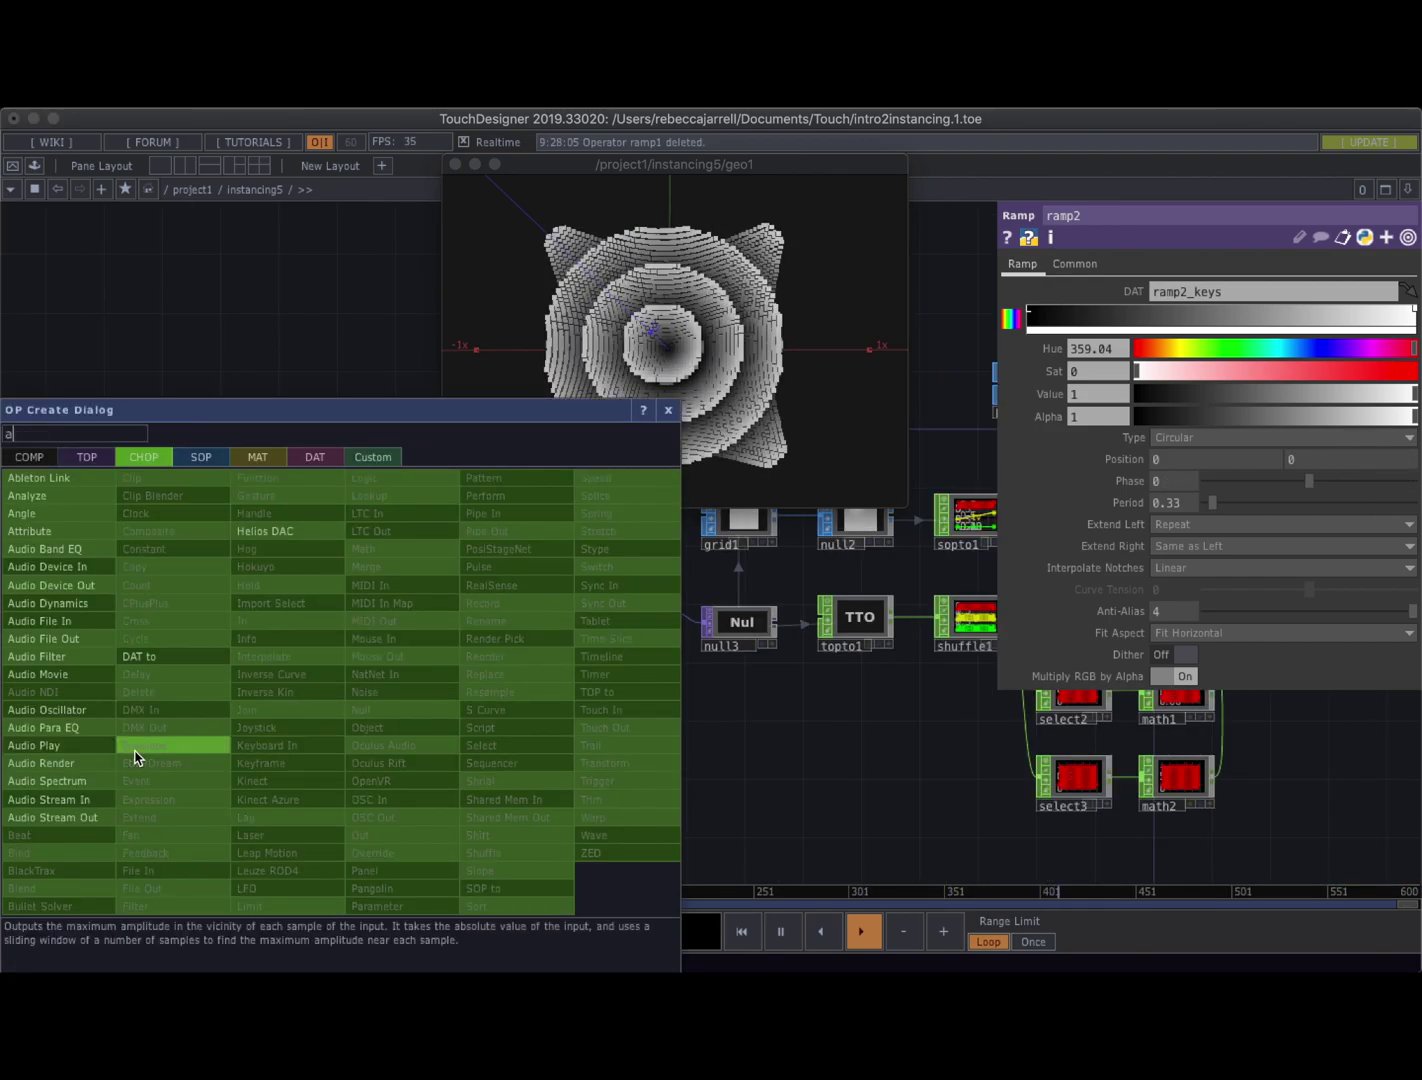
{"action": "left_click", "coordinate": [66, 620]}
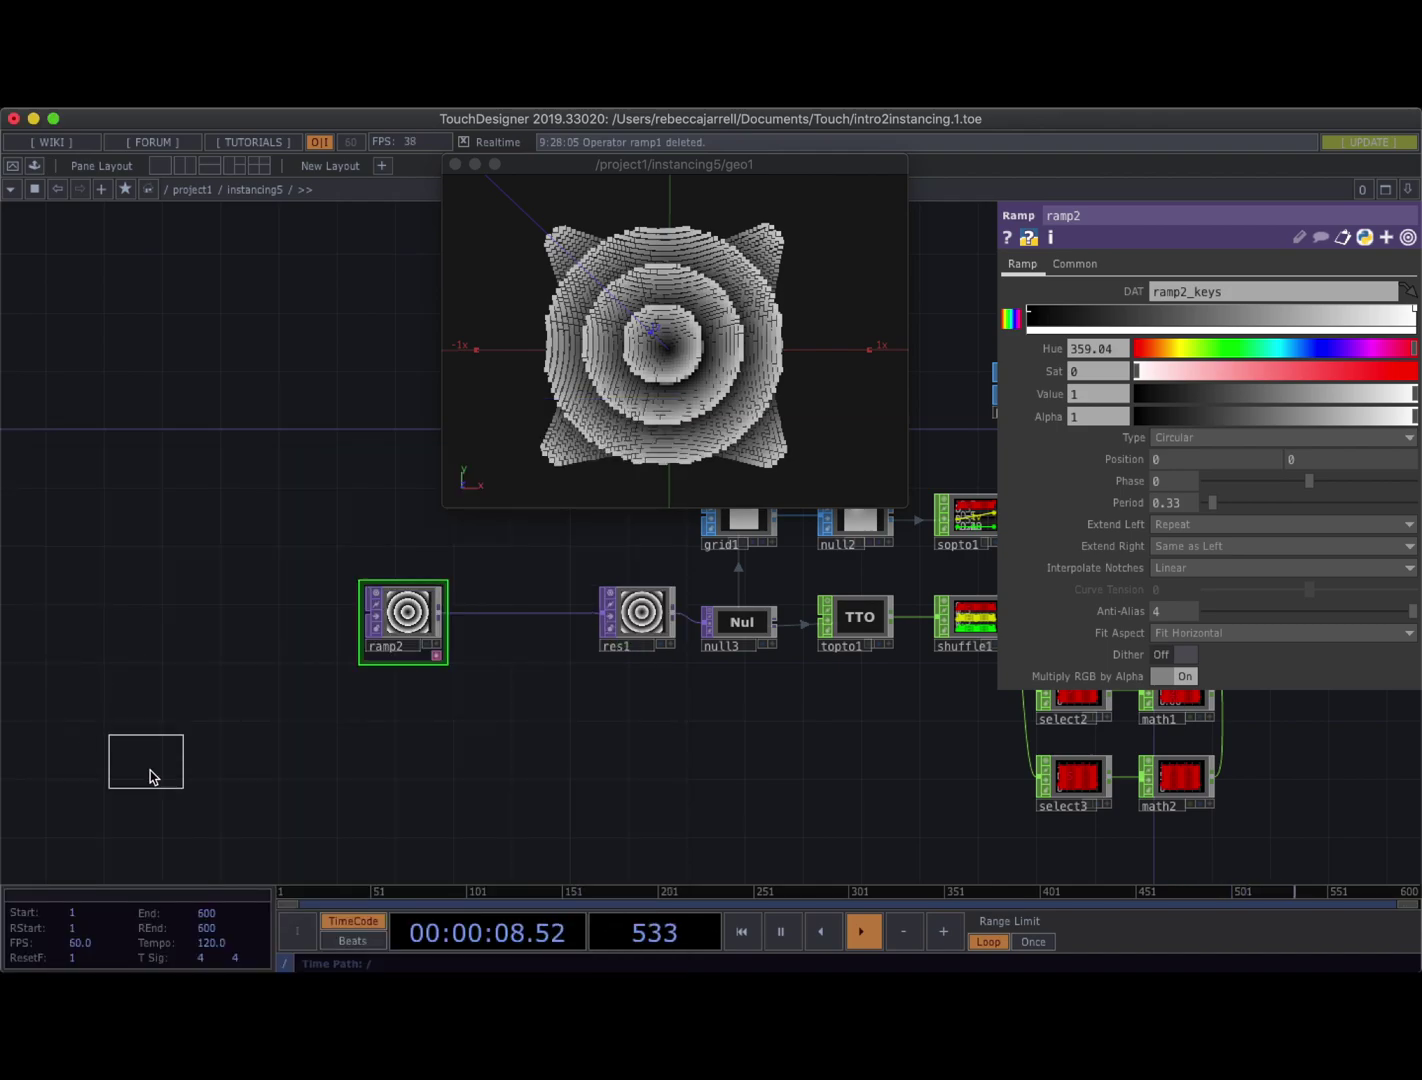
{"action": "left_click", "coordinate": [146, 725]}
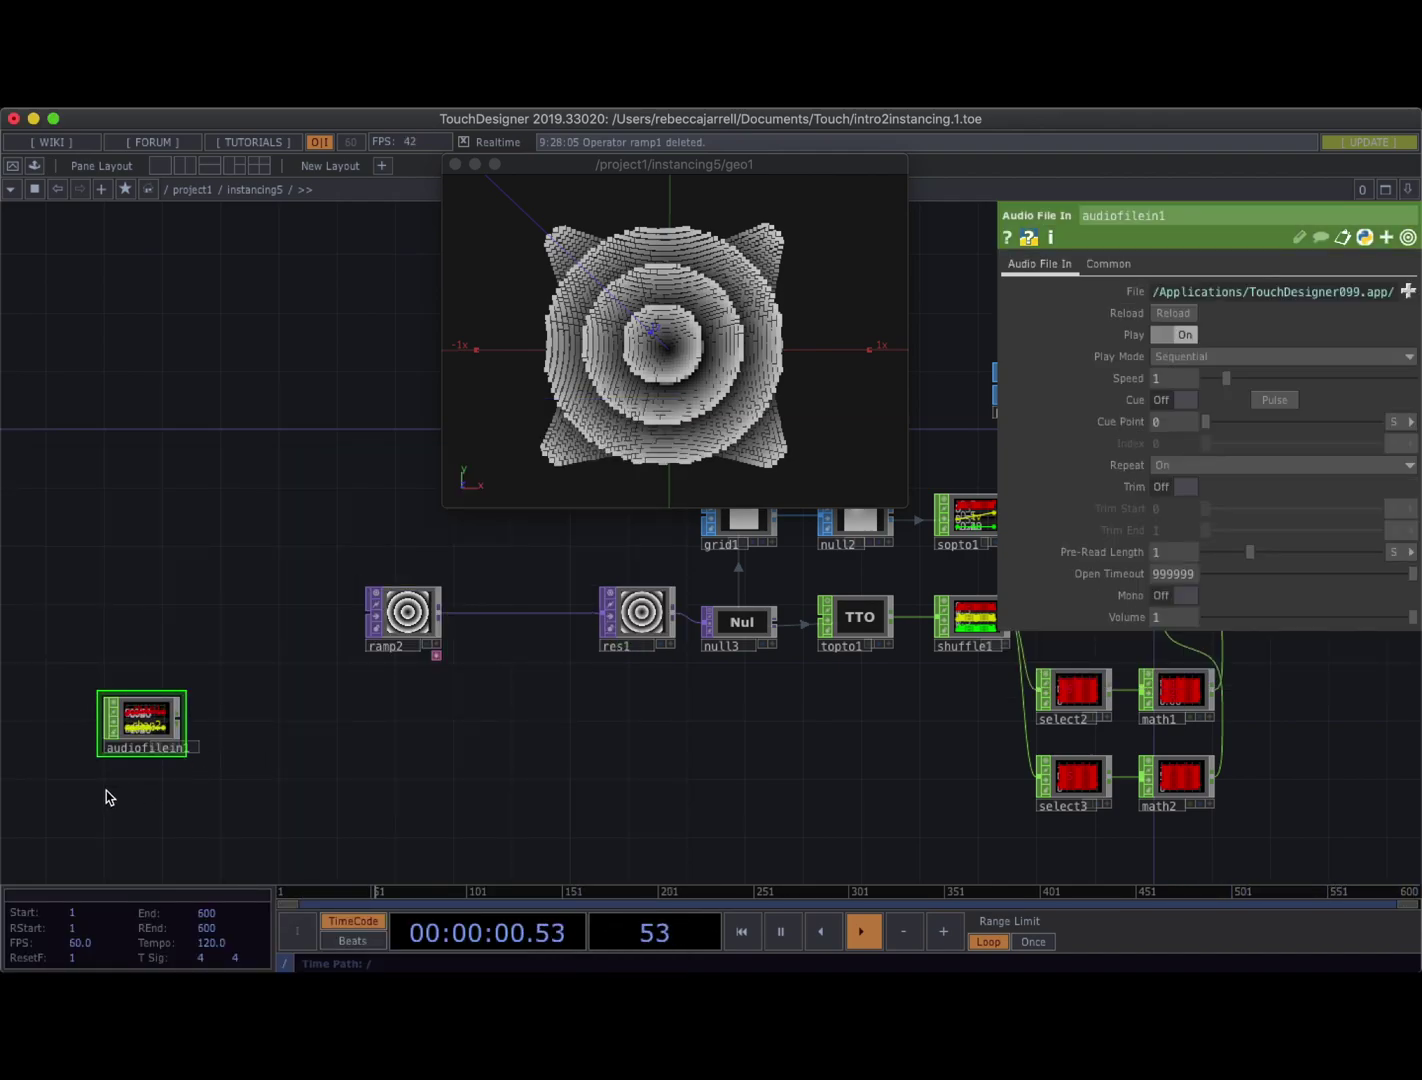
Add an Audio Device Out CHOP below audiofilein1 and feed the audio file into it
{"action": "key", "text": "Tab"}
{"action": "type", "text": "aud"}
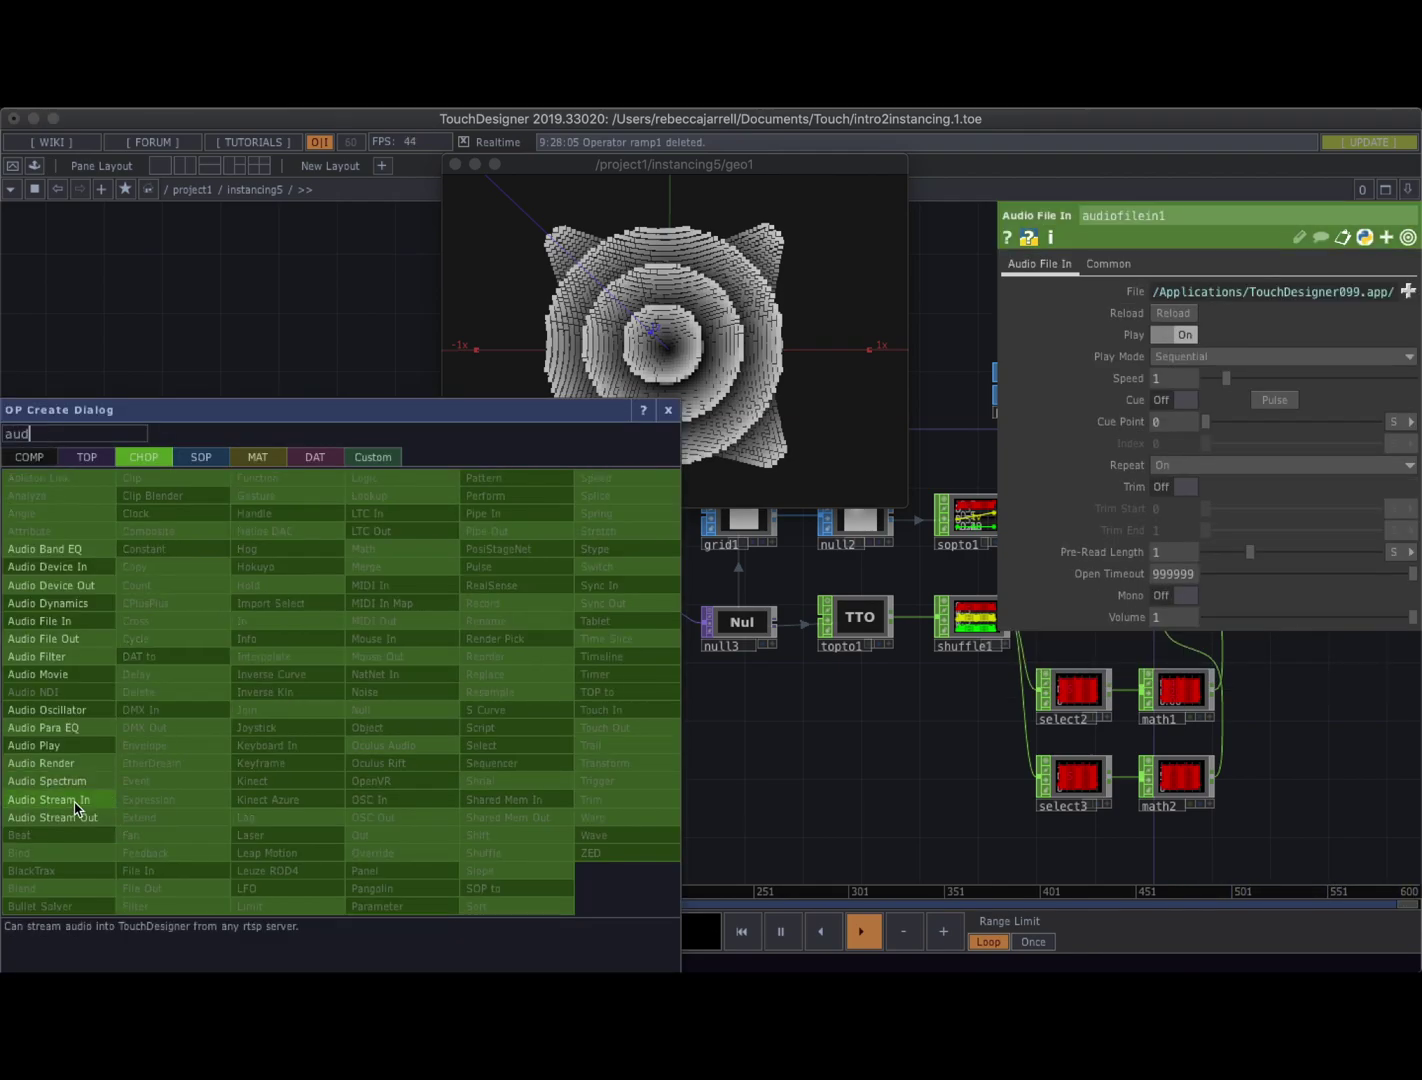
{"action": "left_click", "coordinate": [72, 587]}
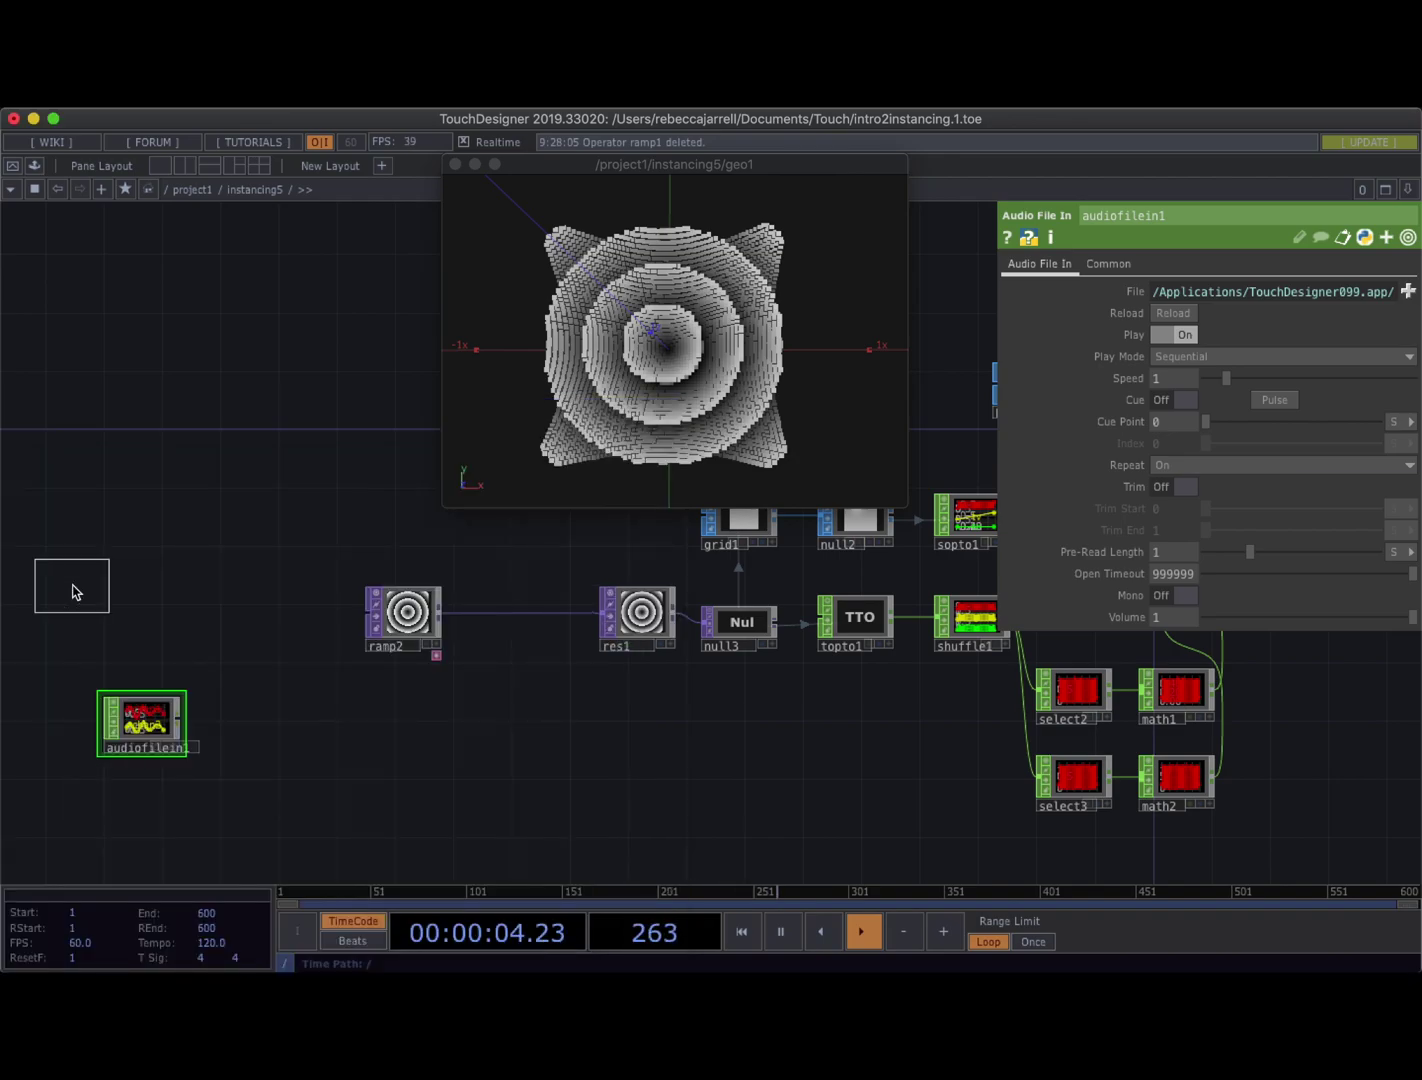
{"action": "left_click", "coordinate": [146, 825]}
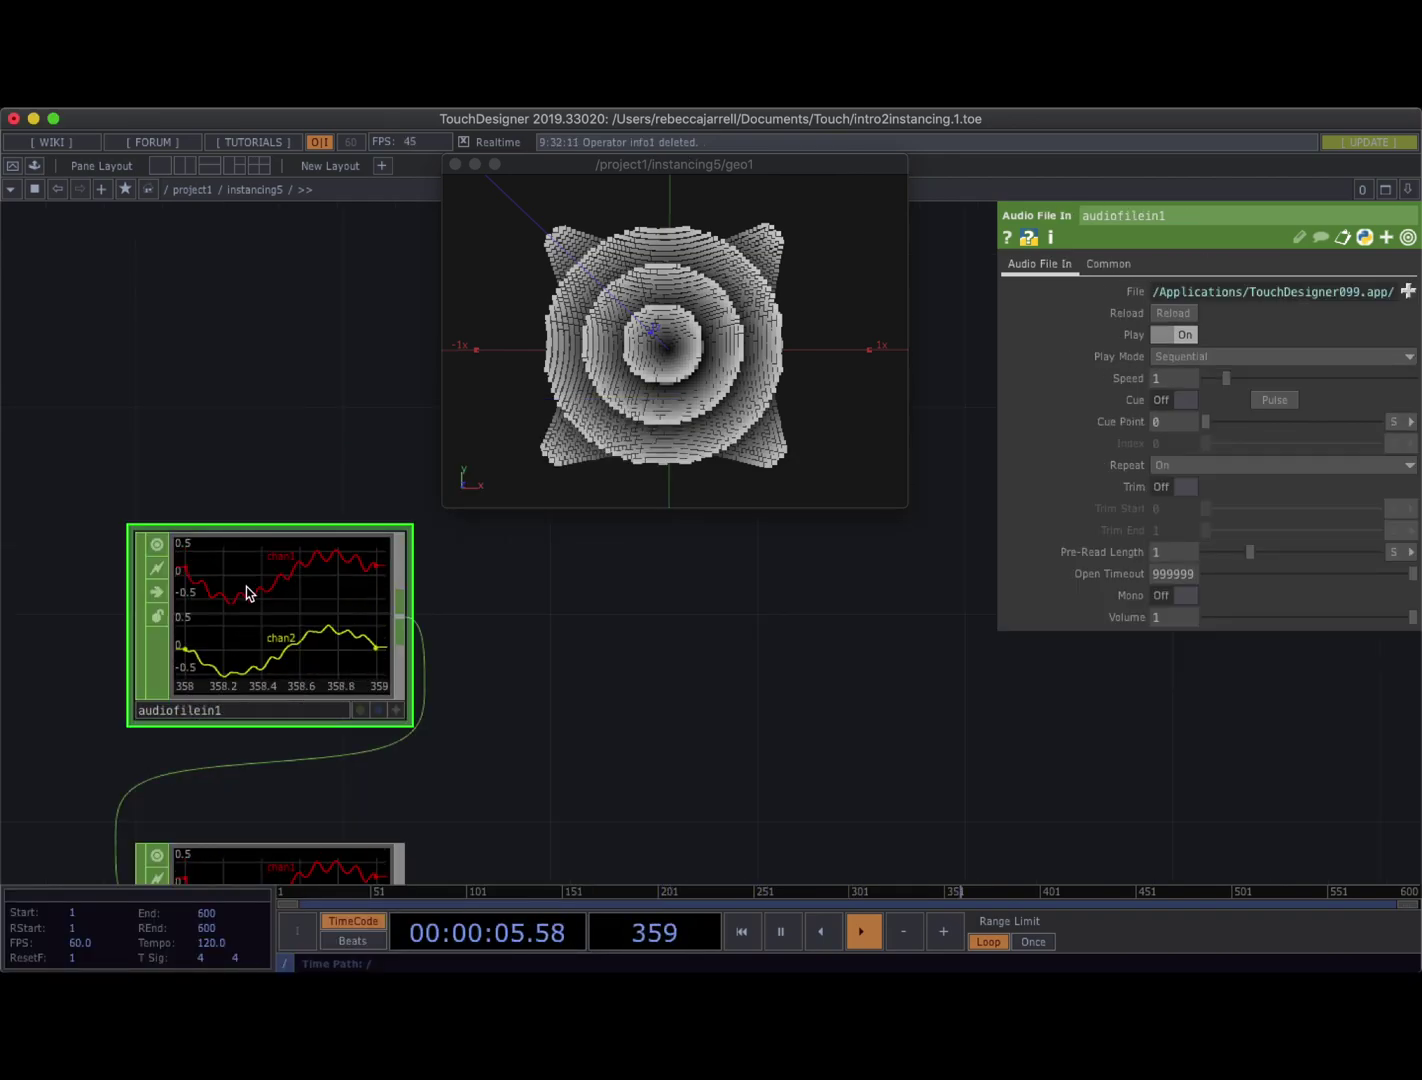
{"action": "scroll", "coordinate": [248, 586], "scroll_direction": "down", "scroll_amount": 5}
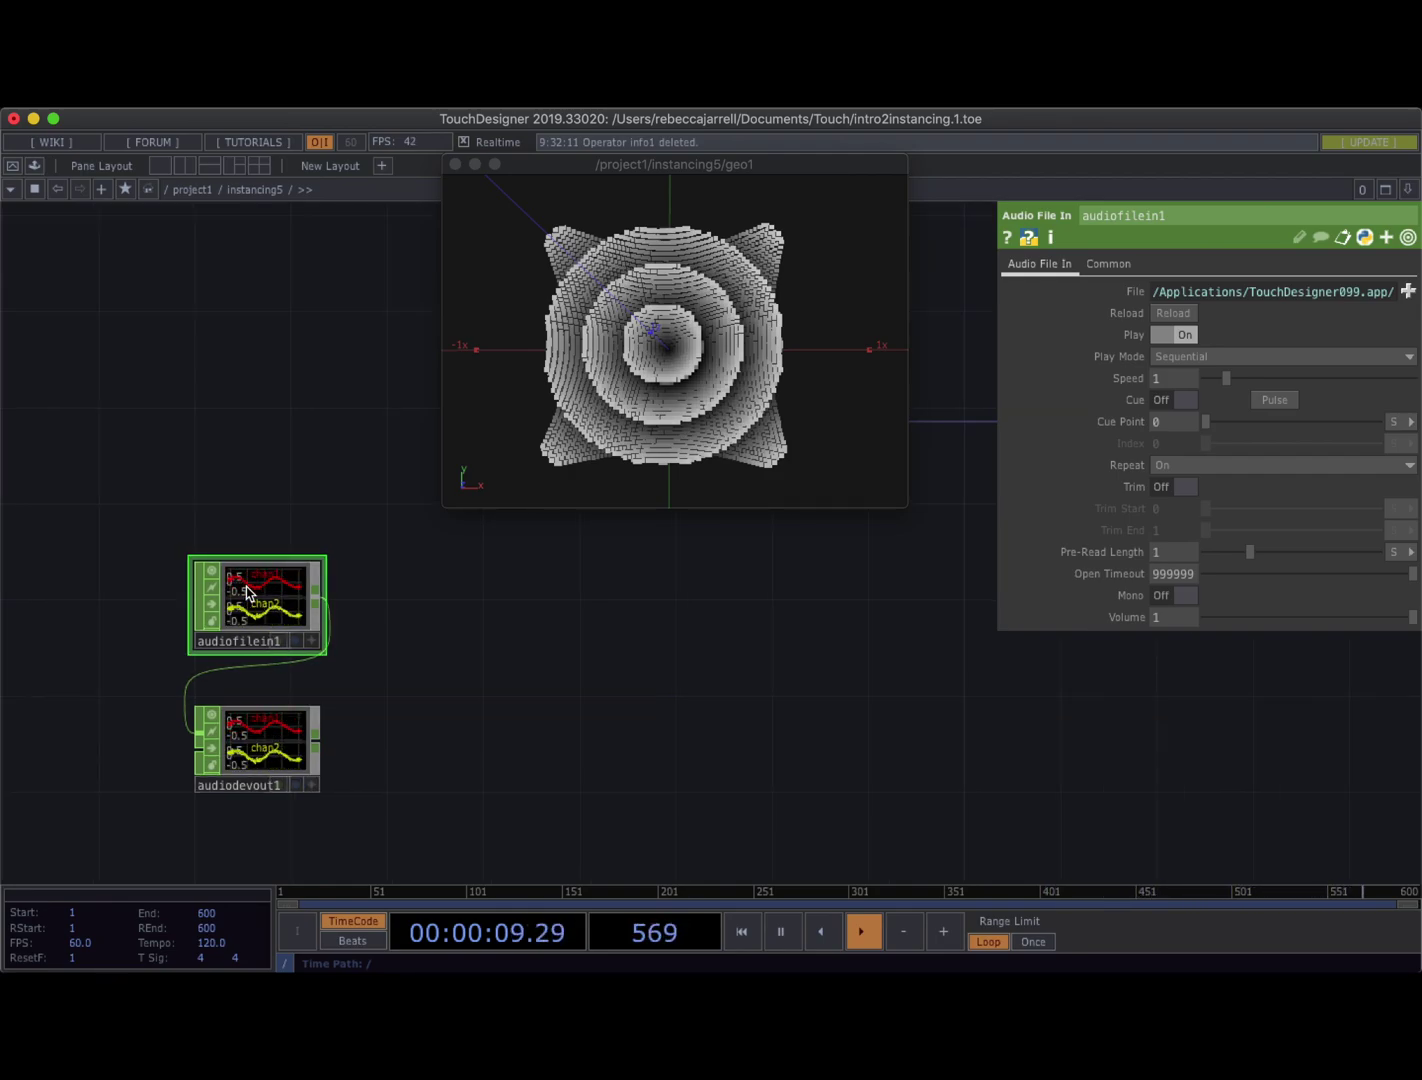
Place the audioAnalysis component from the palette's Tools category beside audiofilein1, leaving the palette closed
{"action": "scroll", "coordinate": [242, 565], "scroll_direction": "down", "scroll_amount": 3}
{"action": "left_click_drag", "start_coordinate": [279, 436], "coordinate": [213, 499]}
{"action": "left_click", "coordinate": [10, 168]}
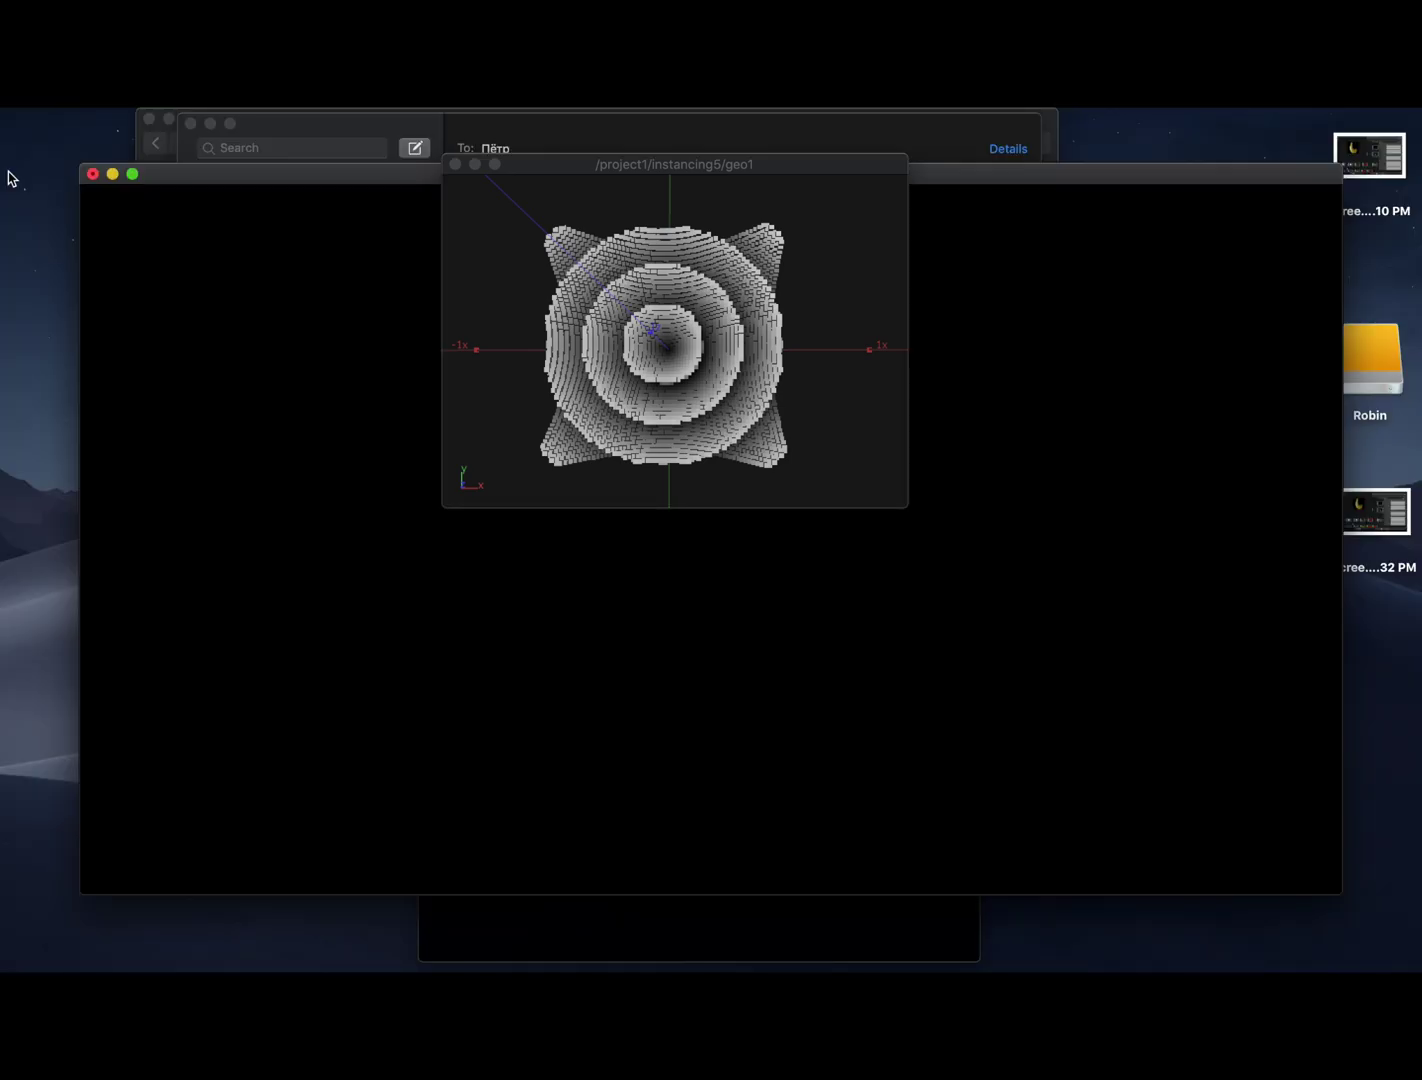
{"action": "key", "text": "Escape"}
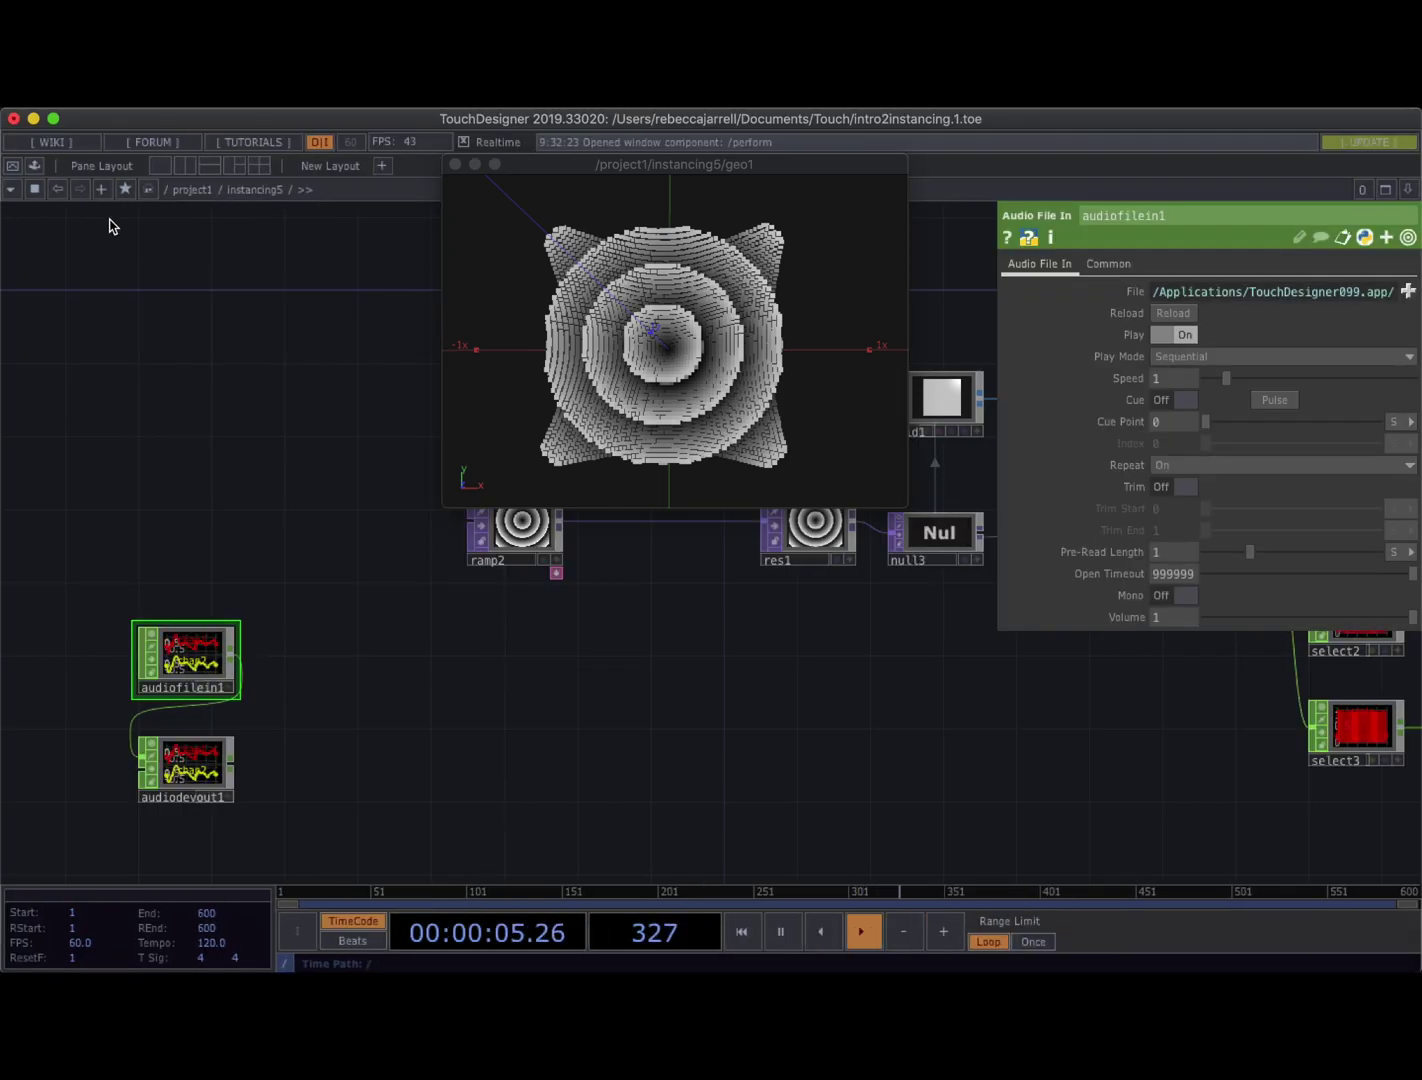
{"action": "left_click", "coordinate": [35, 167]}
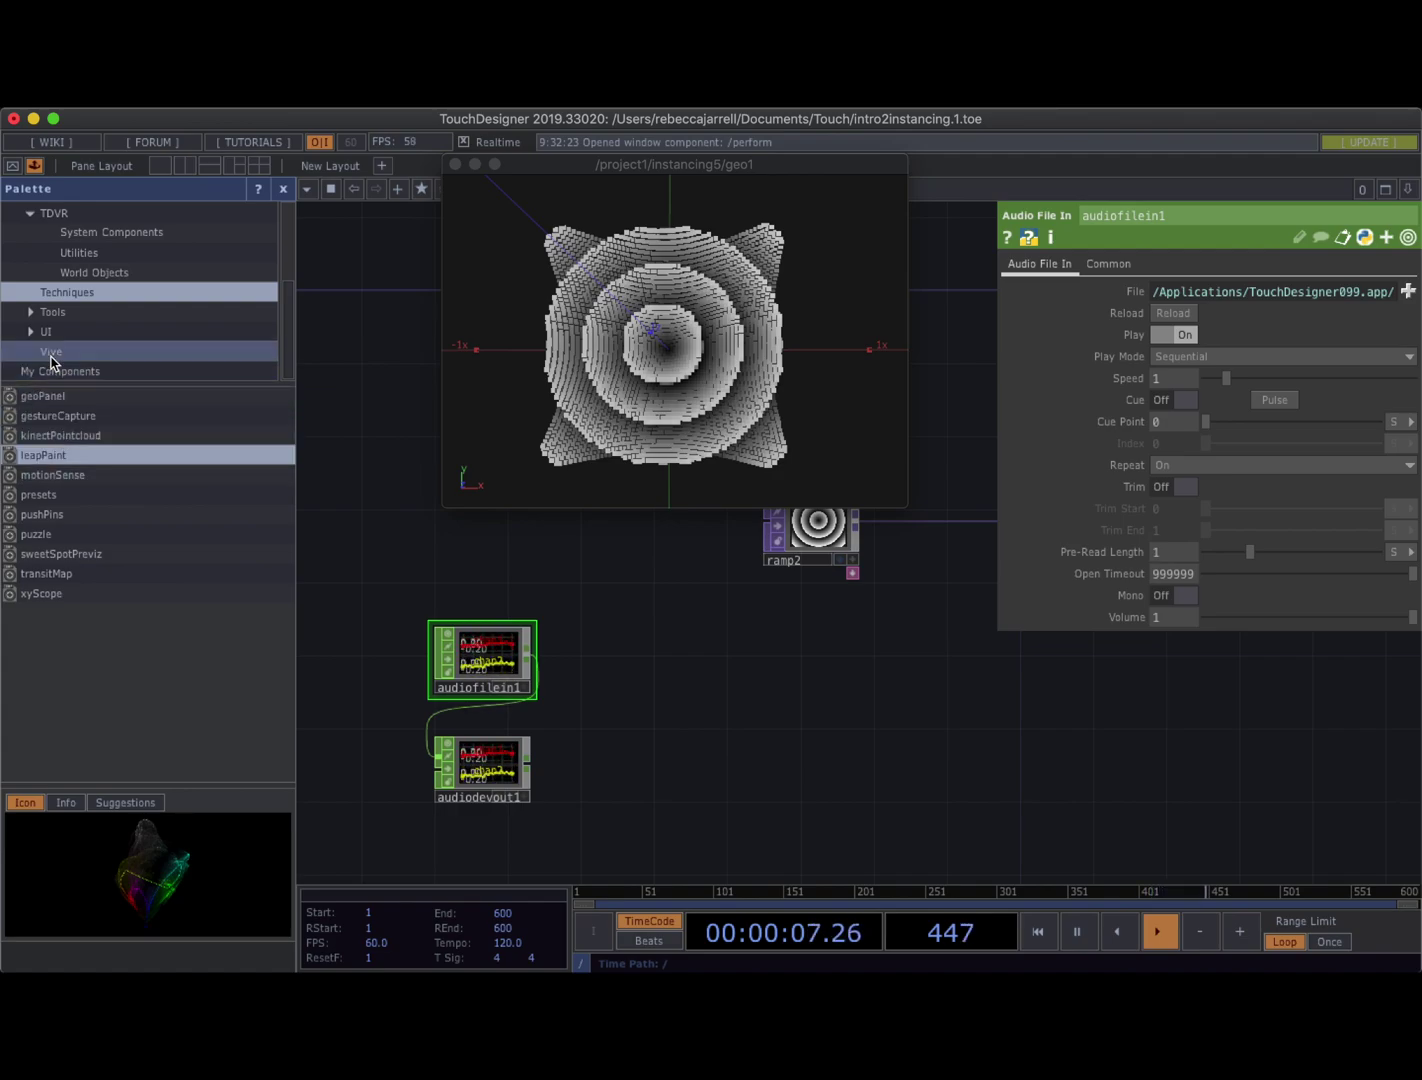
{"action": "left_click", "coordinate": [56, 316]}
{"action": "left_click", "coordinate": [71, 438]}
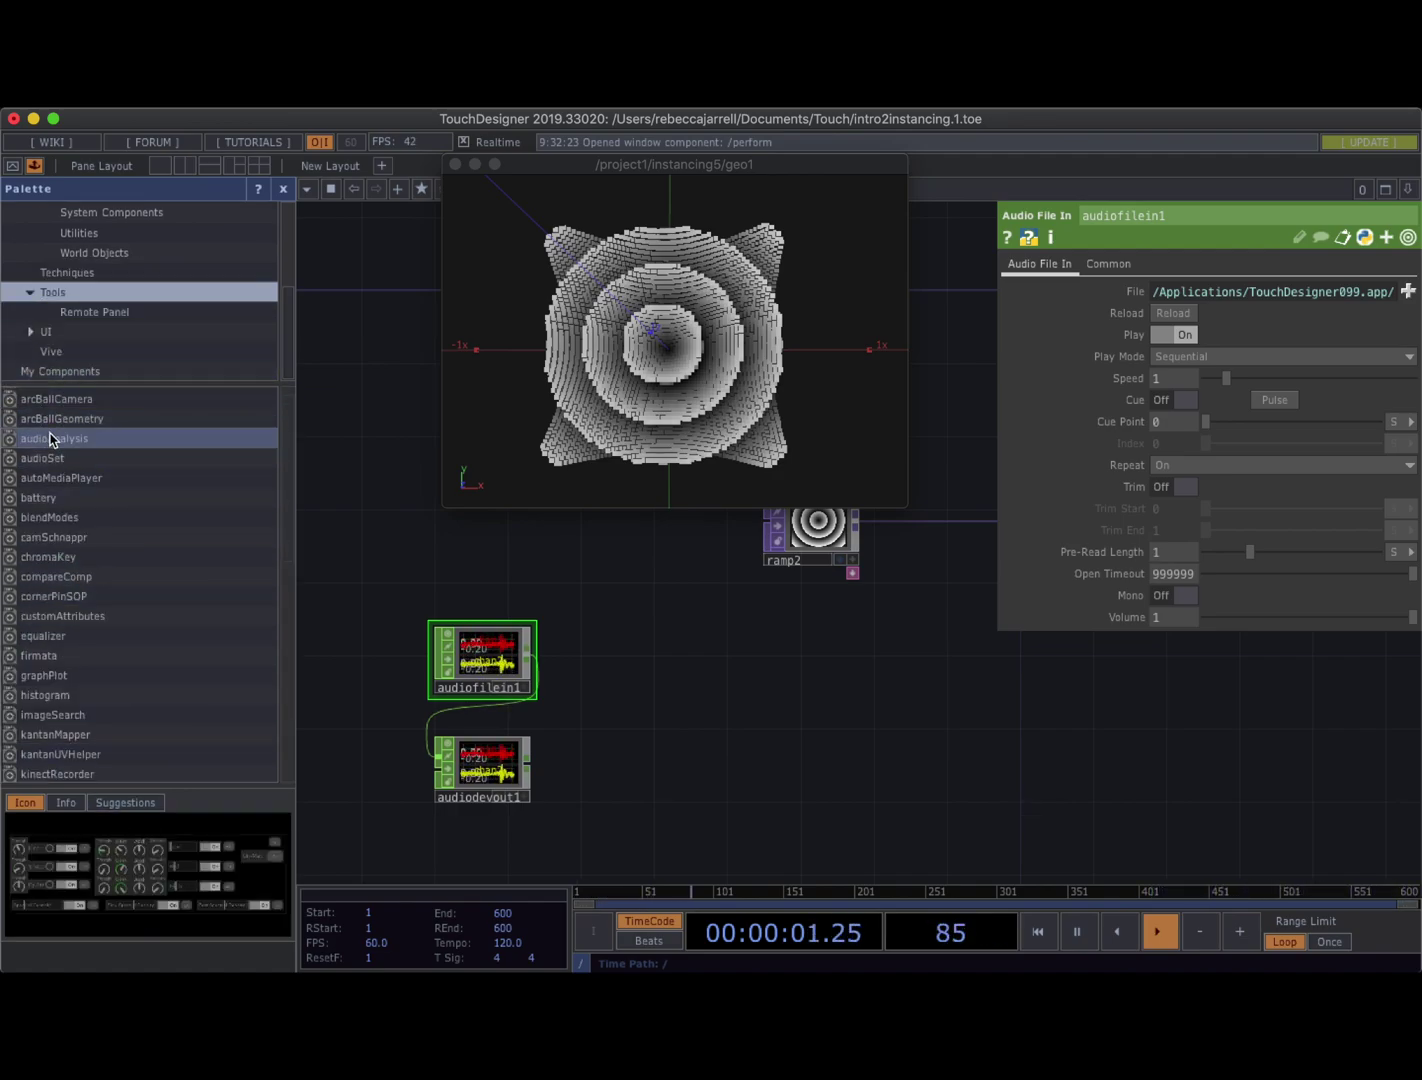
{"action": "left_click_drag", "start_coordinate": [50, 440], "coordinate": [645, 664]}
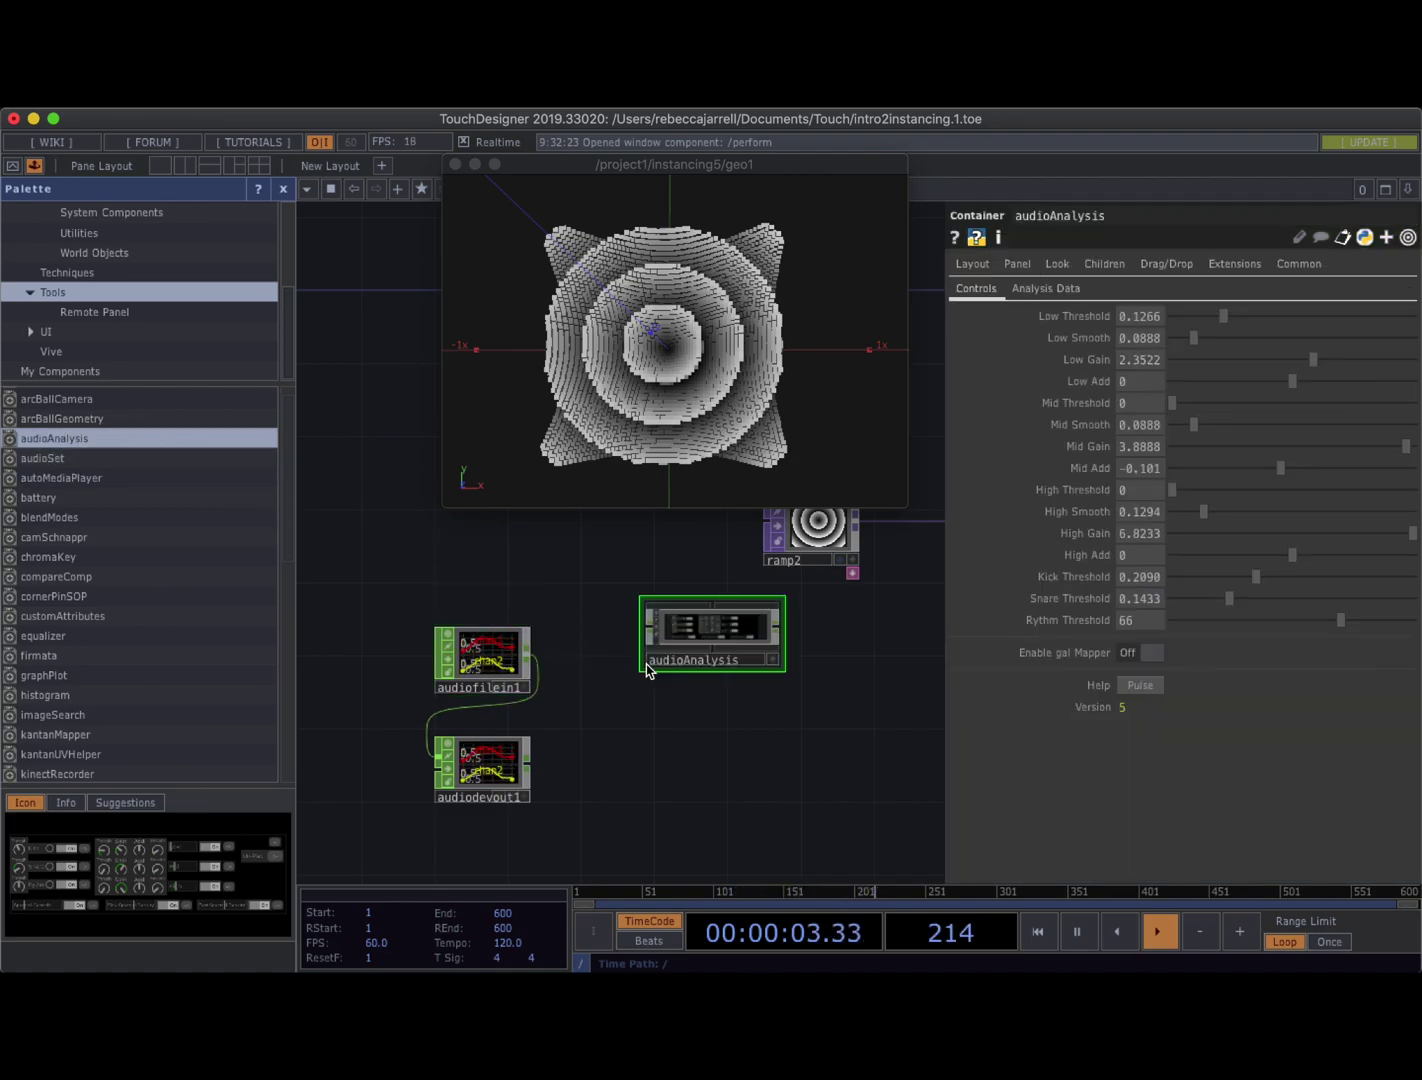
{"action": "left_click", "coordinate": [283, 189]}
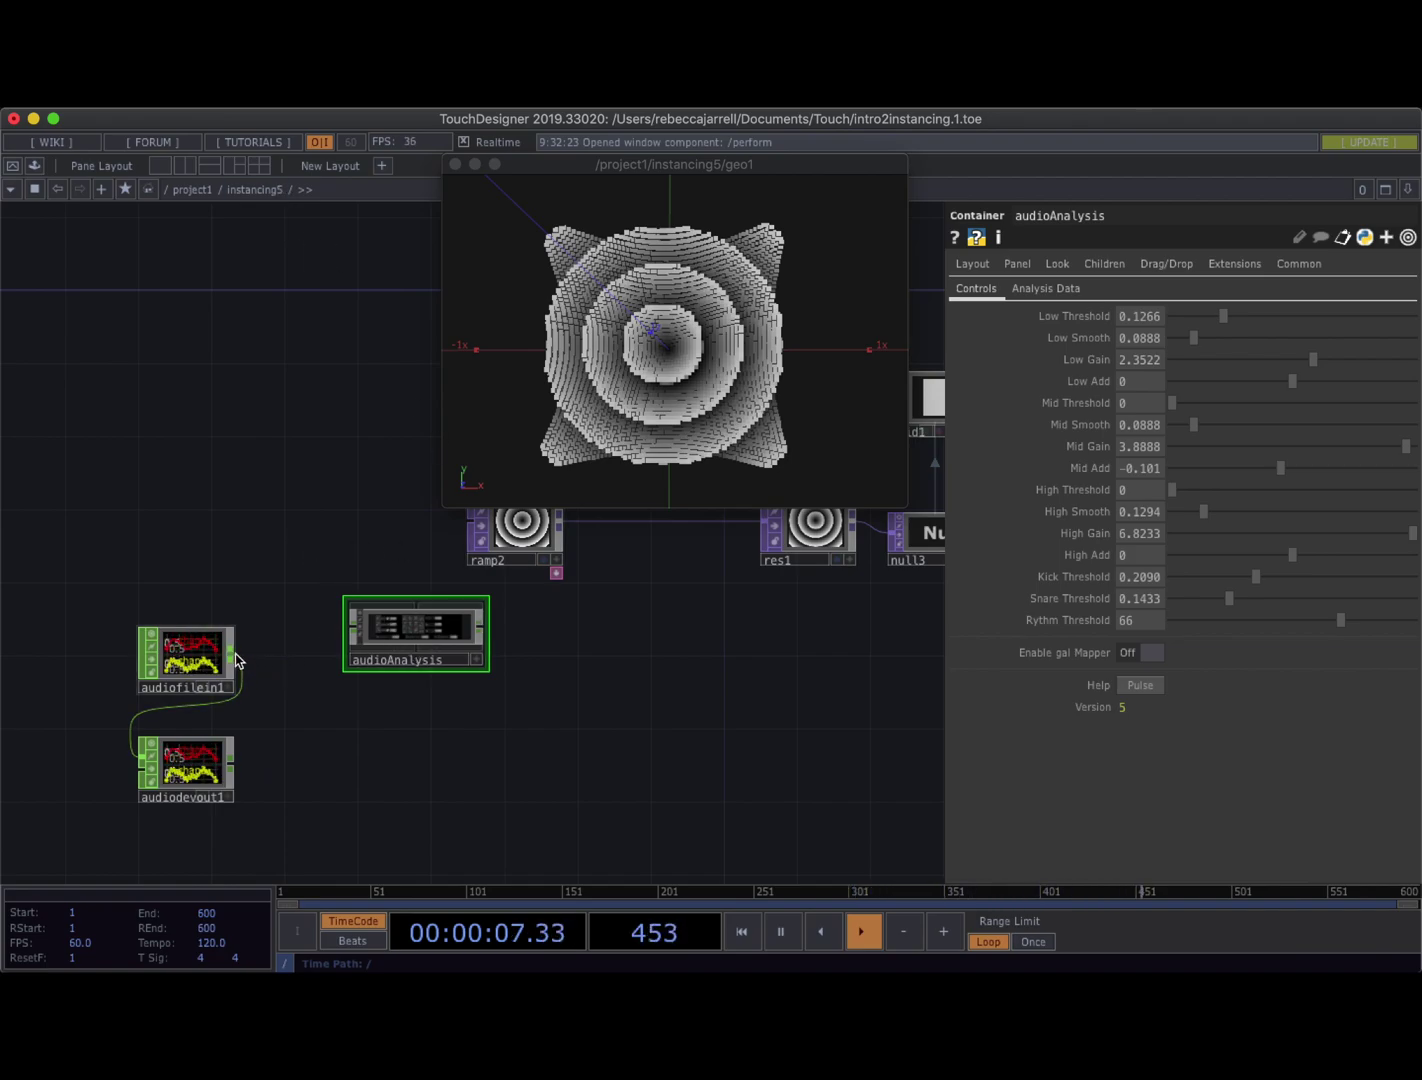
Make room beside audiofilein1, add a Null CHOP after it, and wire that Null into audioAnalysis
{"action": "left_click_drag", "start_coordinate": [190, 660], "coordinate": [136, 650]}
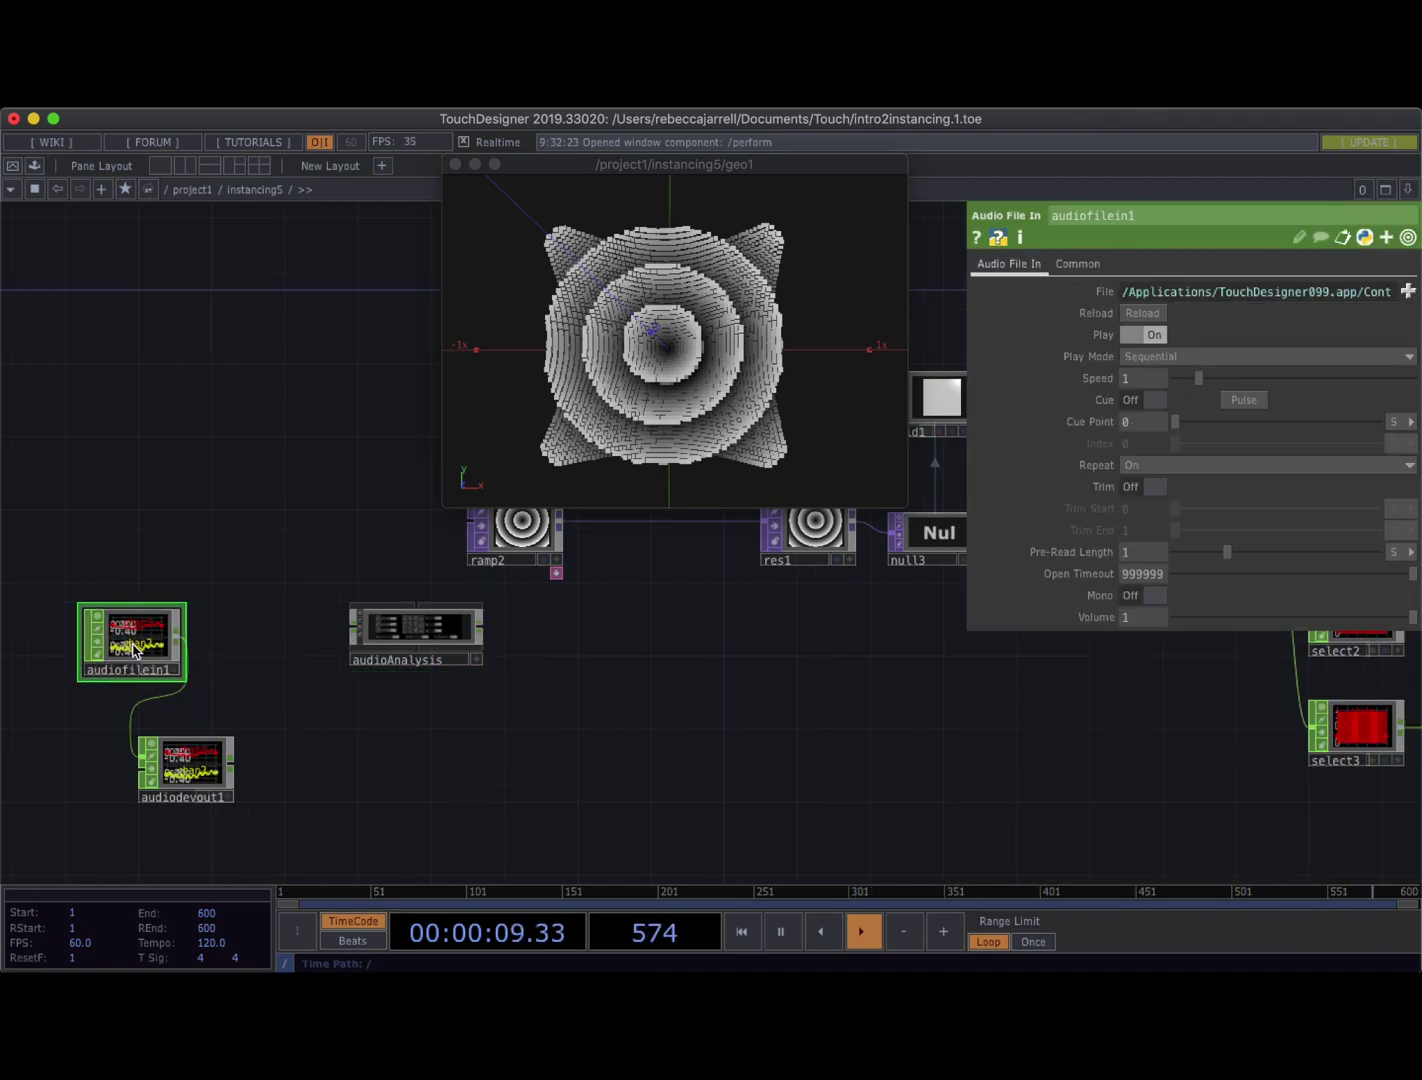
{"action": "key", "text": "alt+n"}
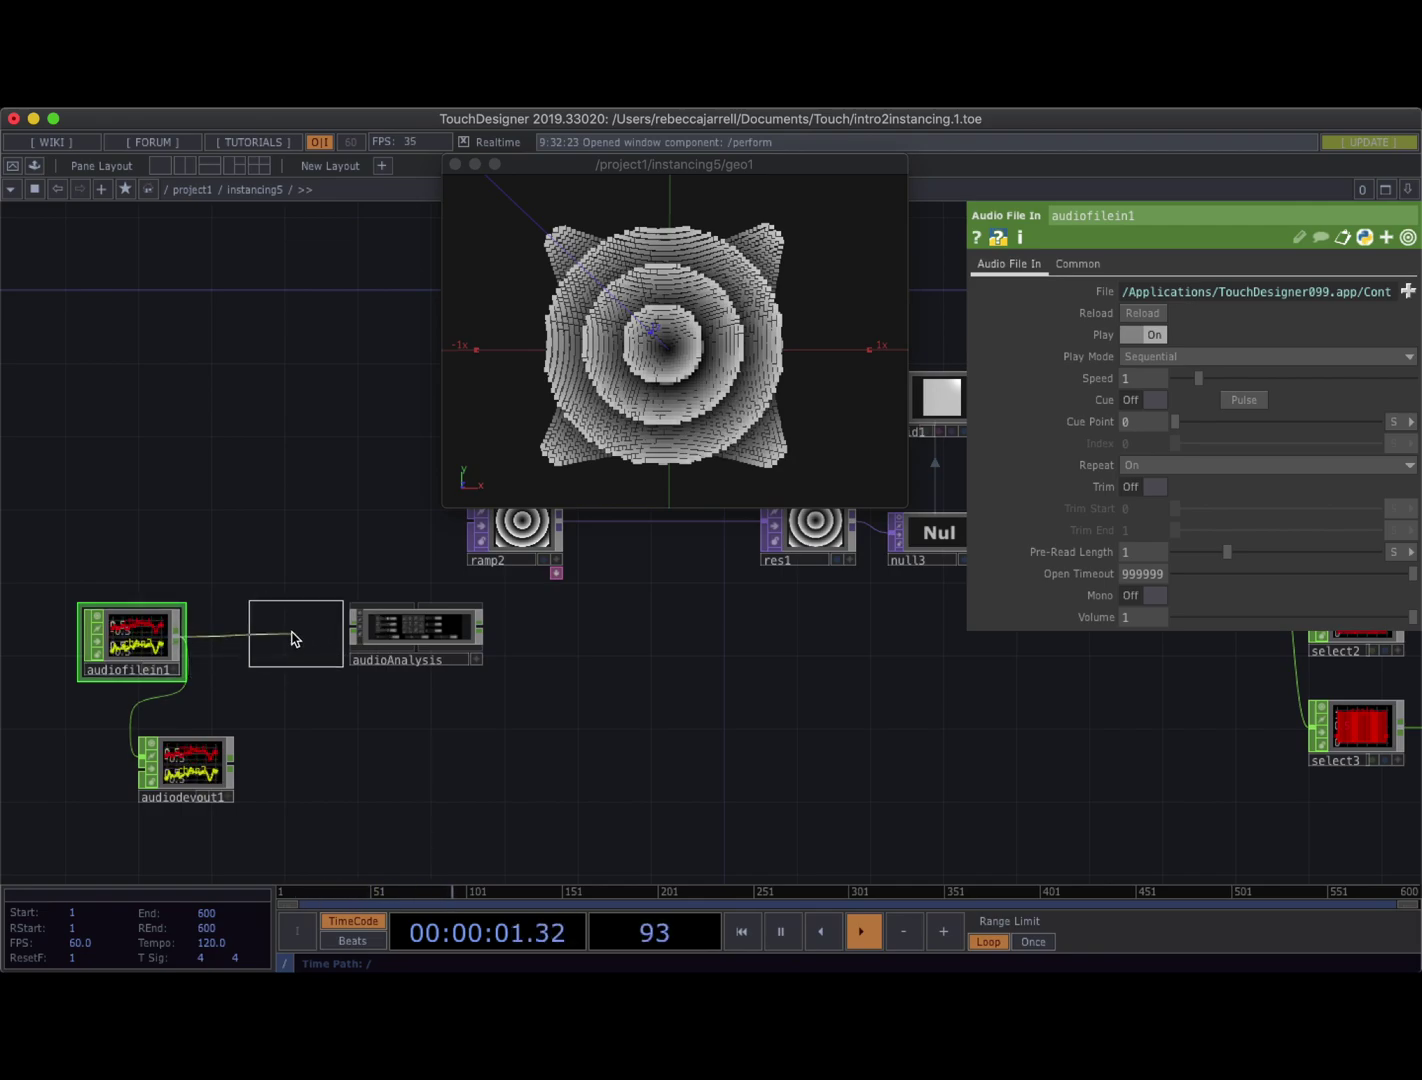
{"action": "left_click", "coordinate": [278, 645]}
{"action": "left_click_drag", "start_coordinate": [326, 640], "coordinate": [415, 645]}
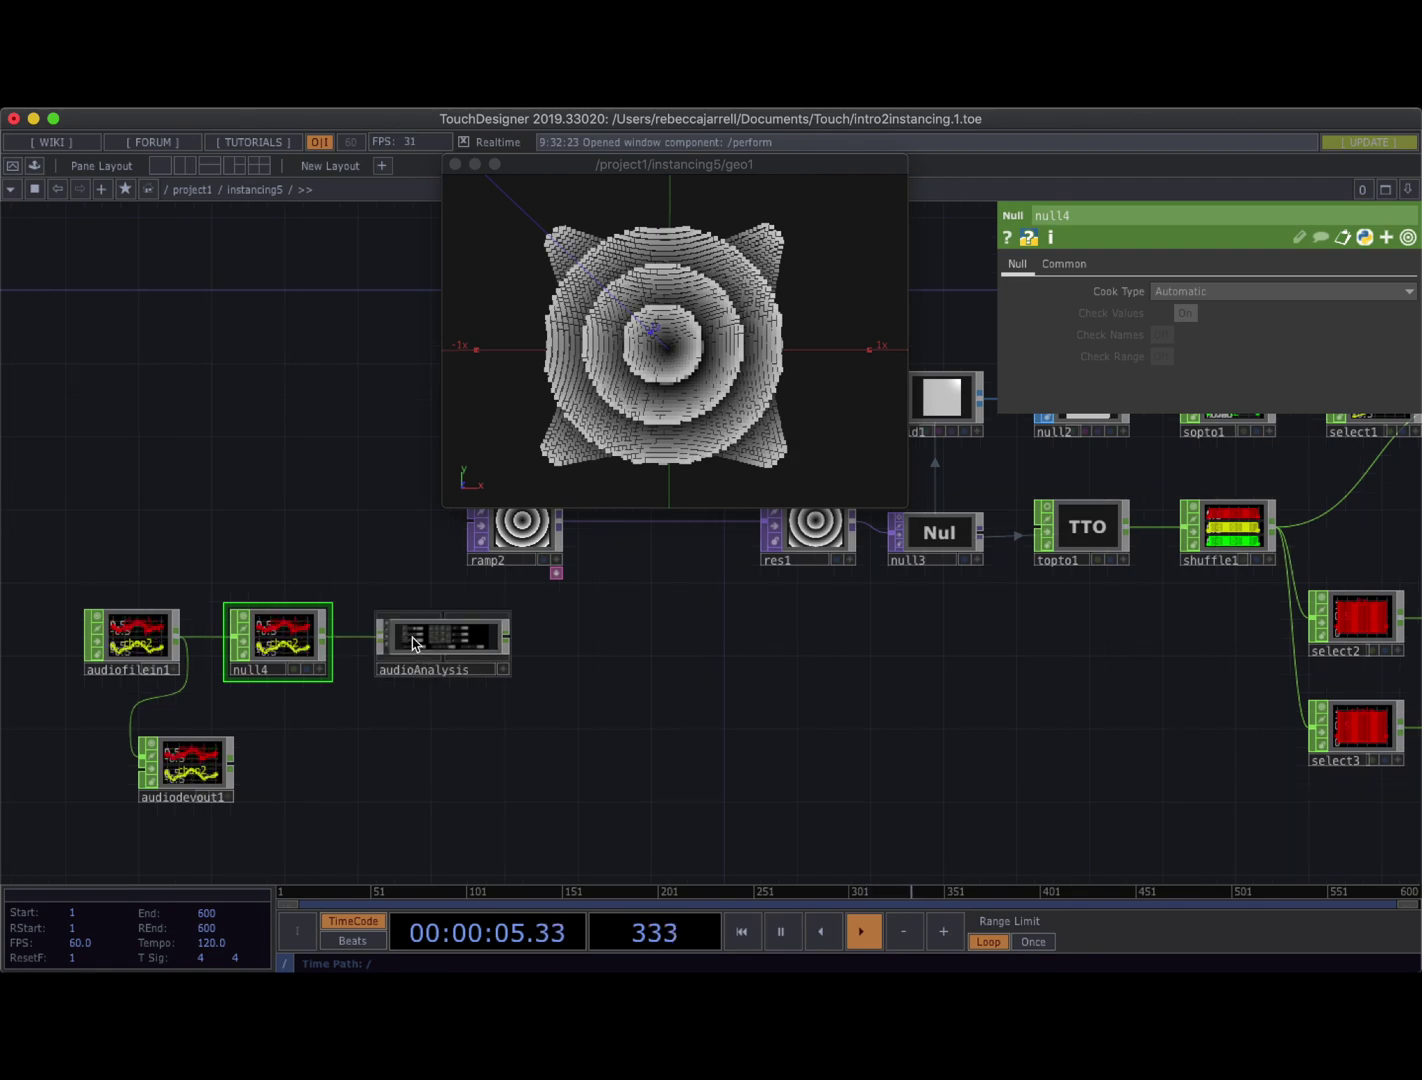
Add another Null CHOP after audioAnalysis, connect the analysis output to it, and display its channels up close
{"action": "key", "text": "Tab"}
{"action": "type", "text": "null"}
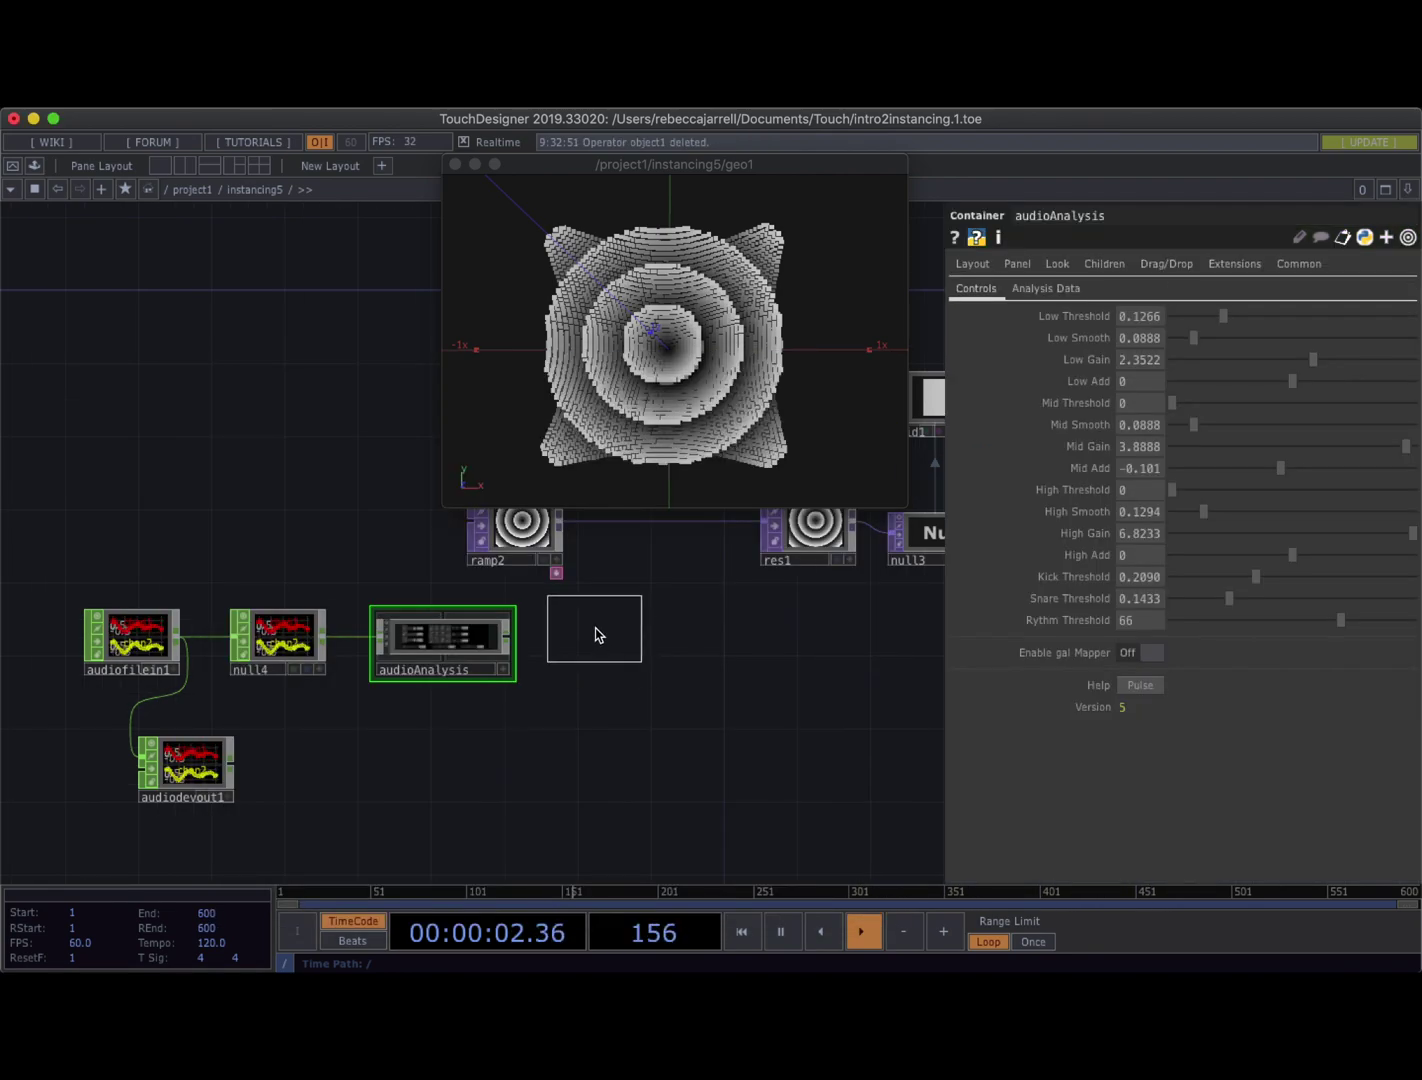
{"action": "left_click", "coordinate": [606, 647]}
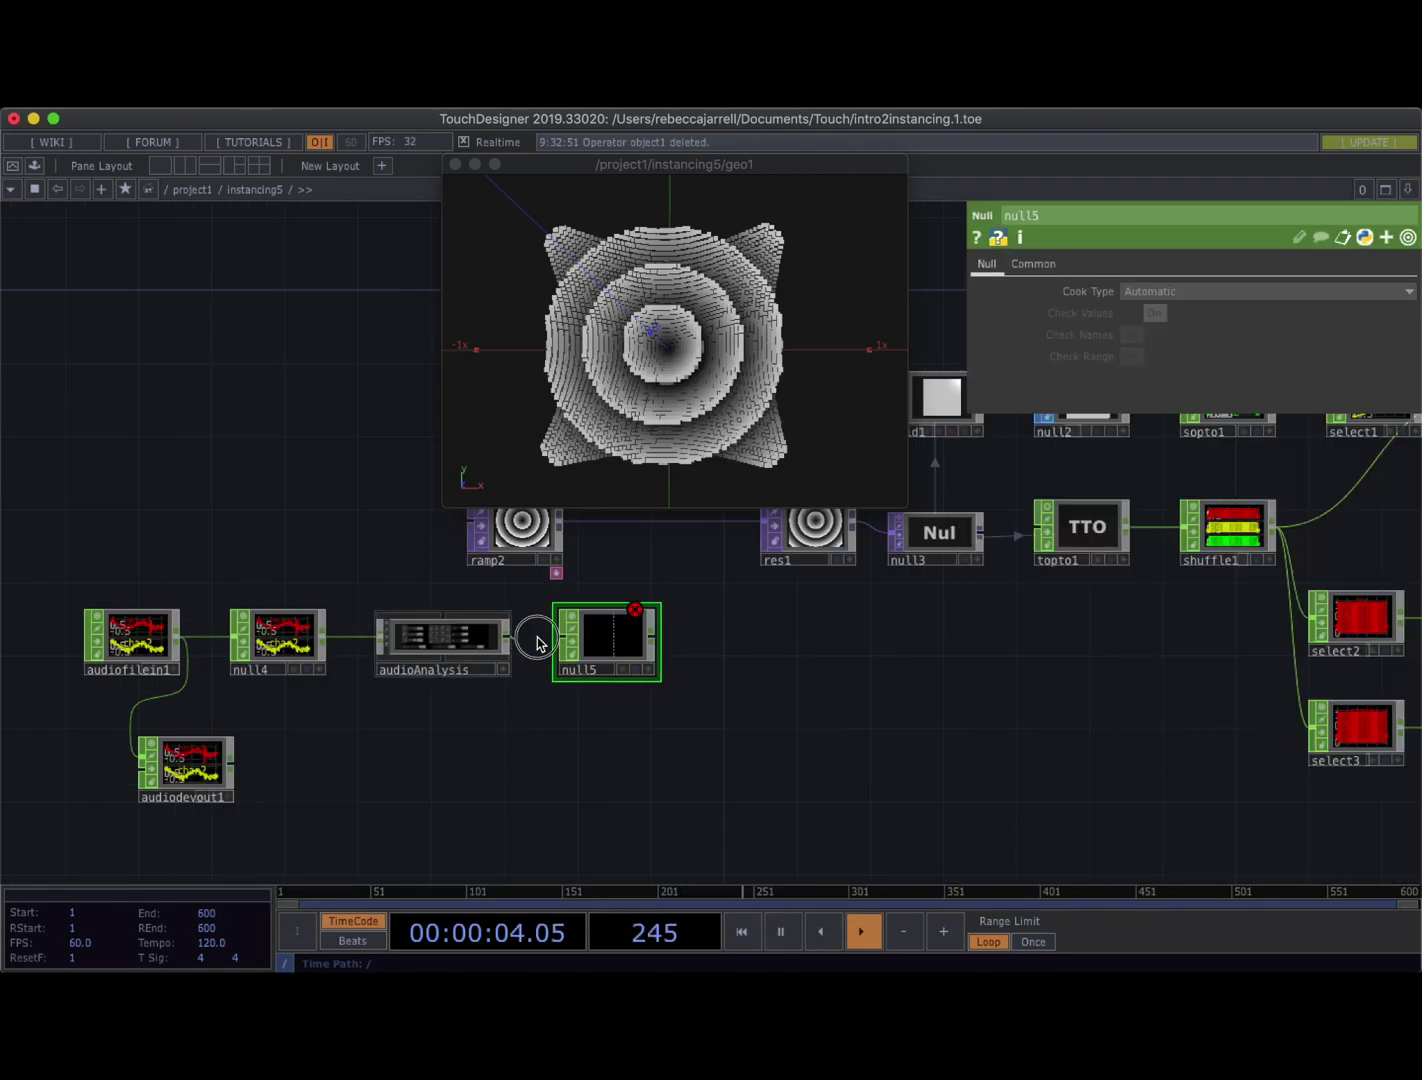
{"action": "left_click_drag", "start_coordinate": [537, 643], "coordinate": [606, 643]}
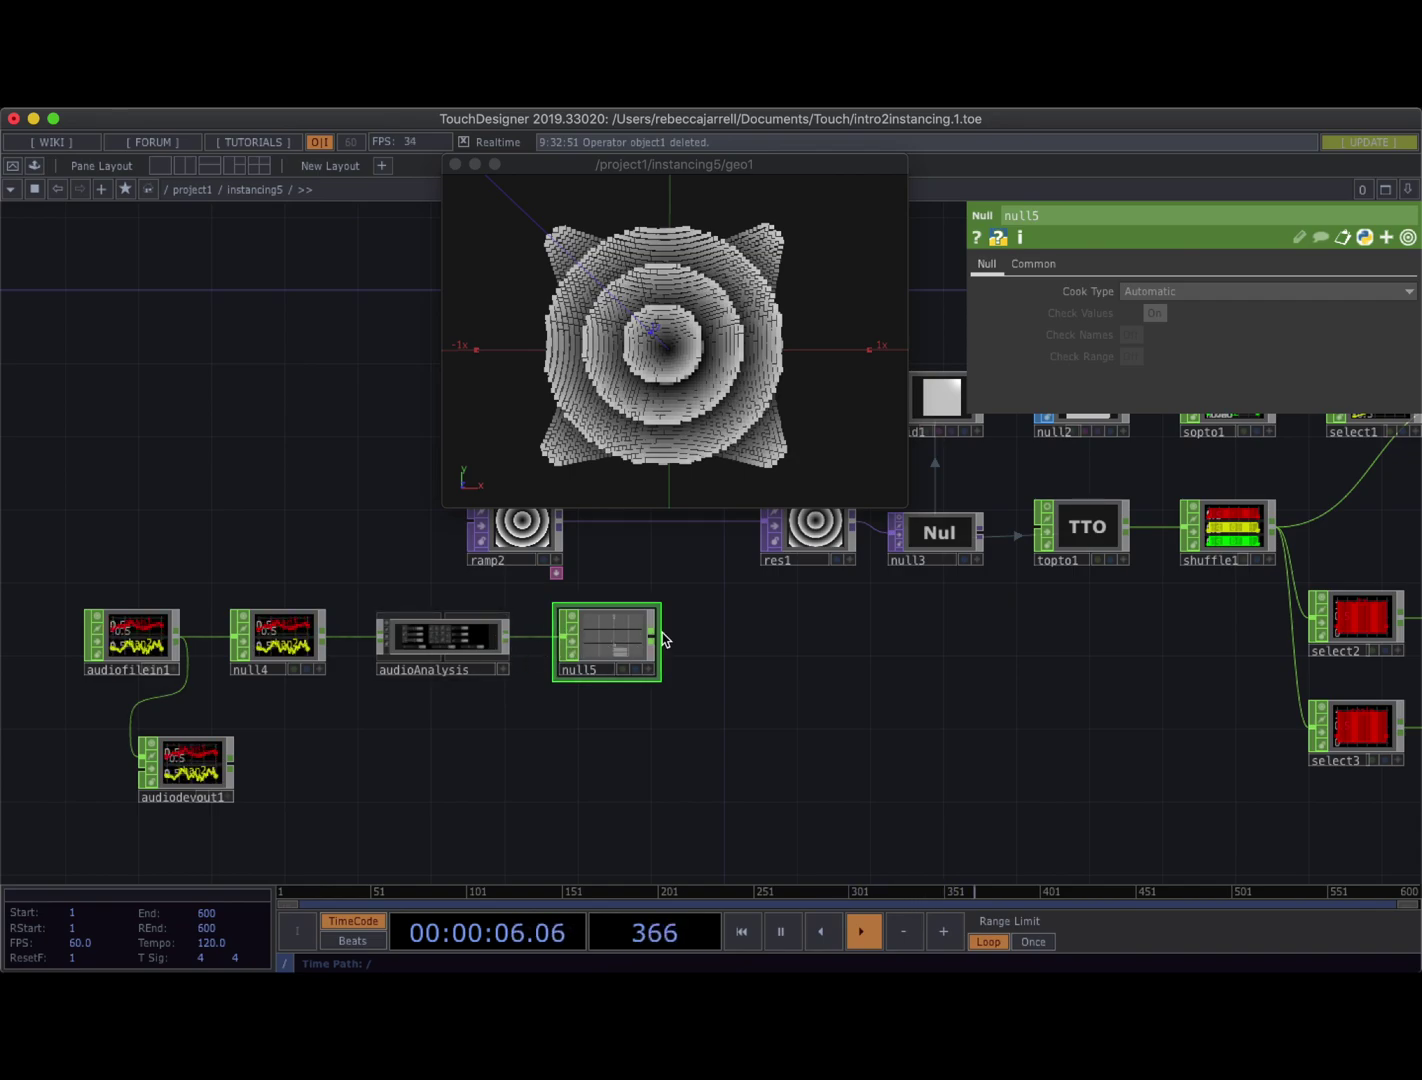
{"action": "scroll", "coordinate": [662, 632], "scroll_direction": "up", "scroll_amount": 6}
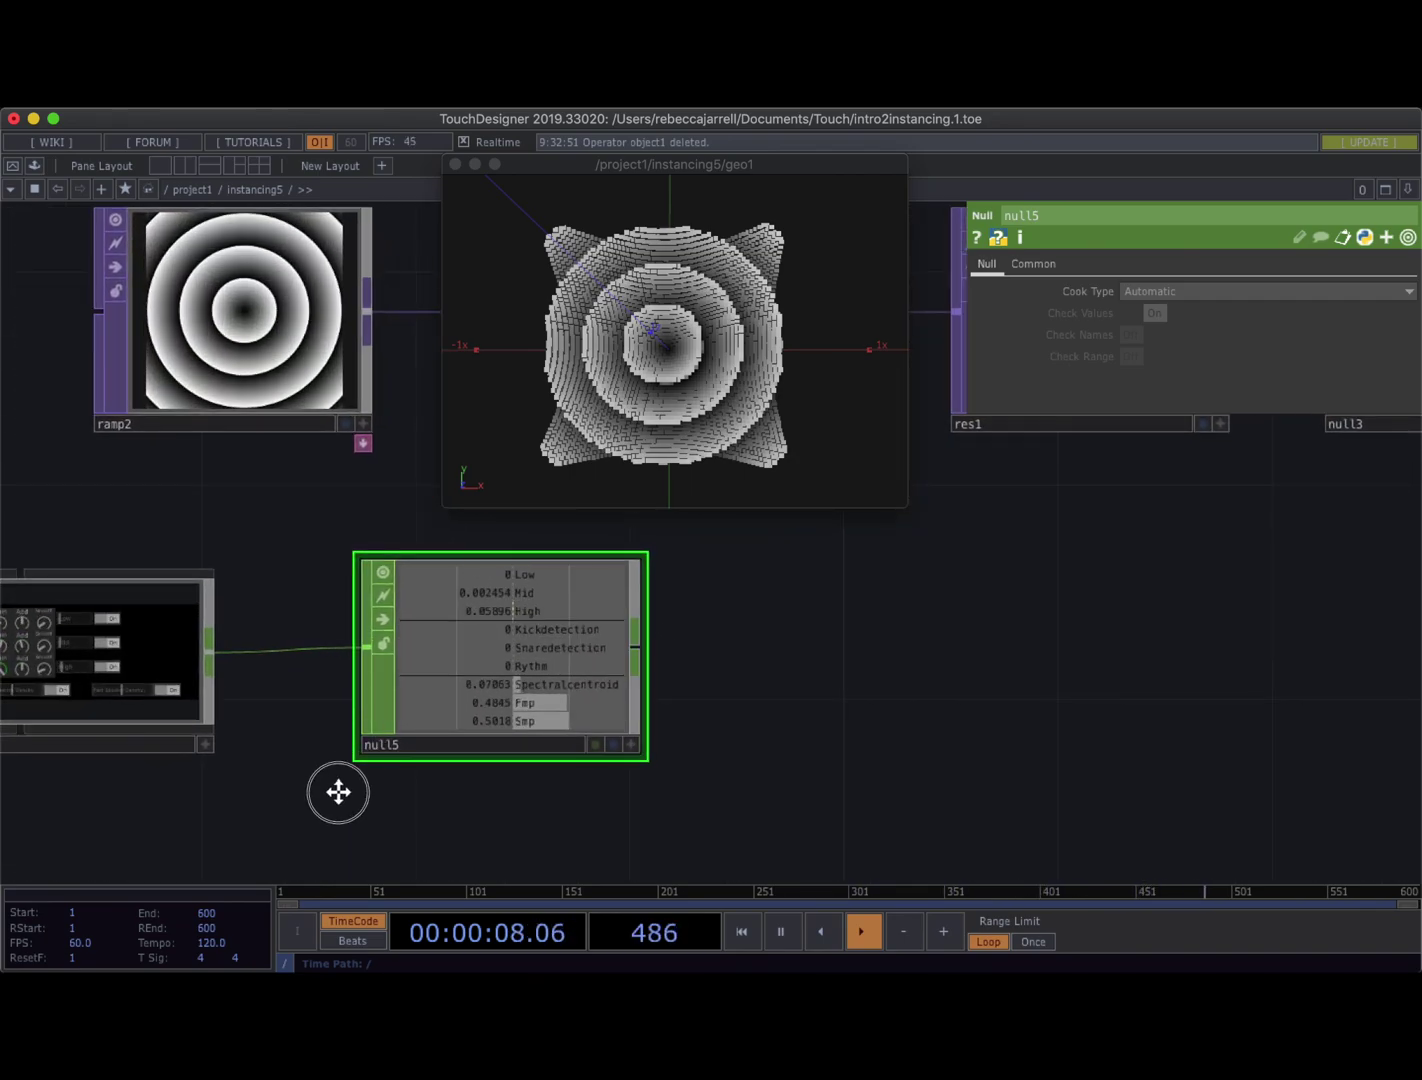
{"action": "left_click_drag", "start_coordinate": [335, 790], "coordinate": [466, 793]}
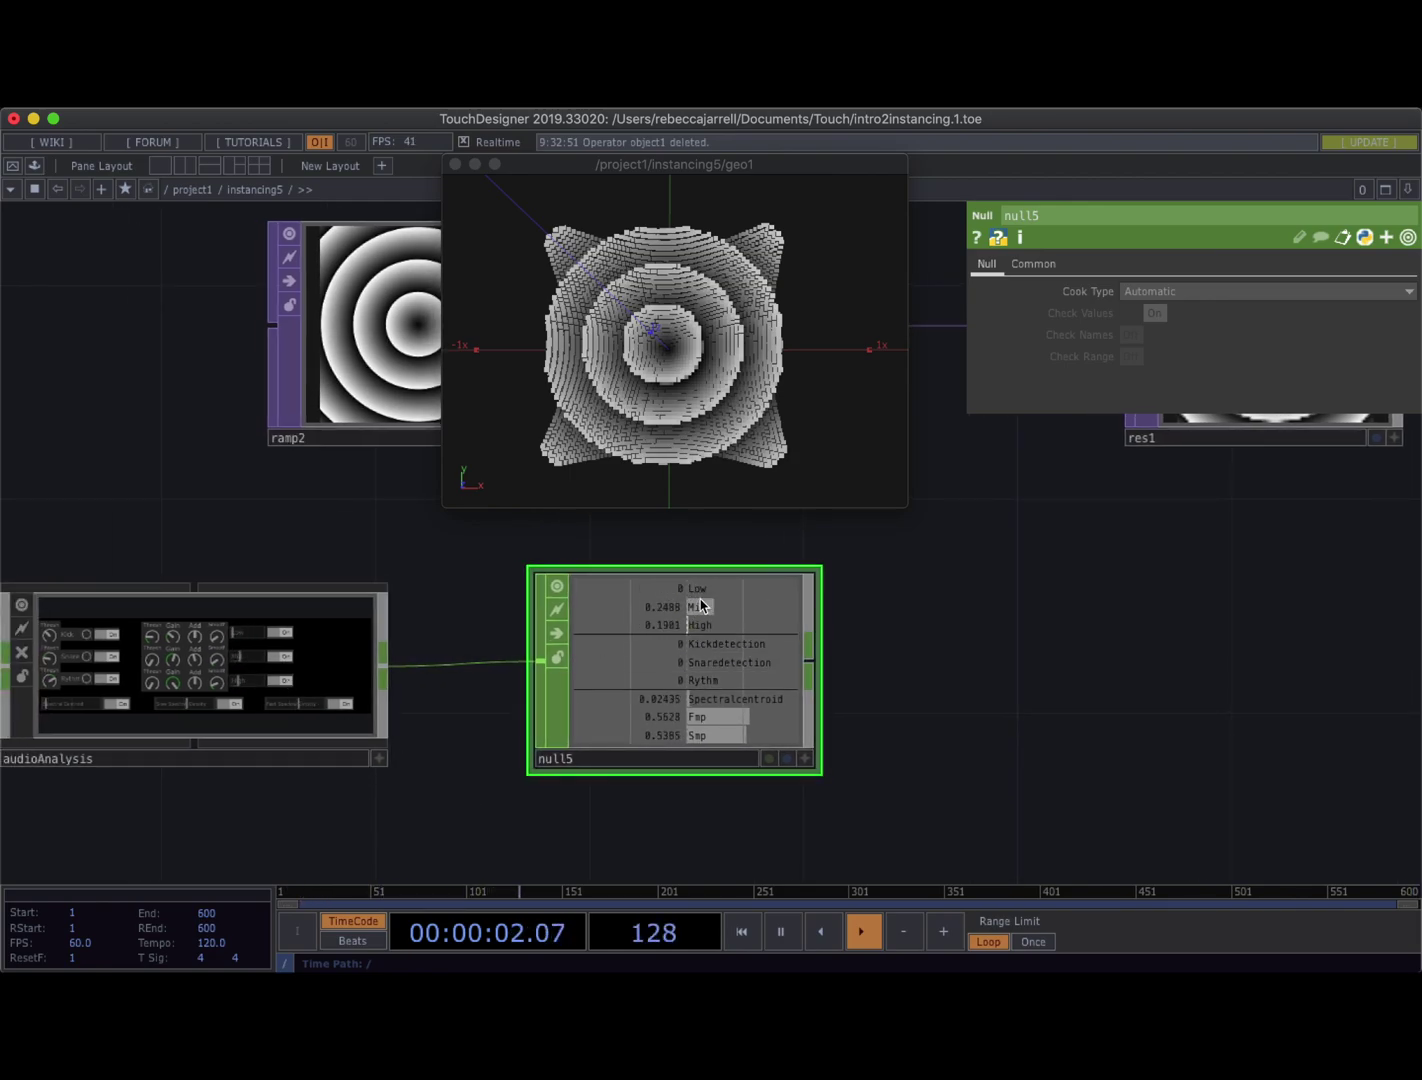
{"action": "left_click_drag", "start_coordinate": [569, 583], "coordinate": [396, 589]}
{"action": "scroll", "coordinate": [395, 589], "scroll_direction": "up", "scroll_amount": 1}
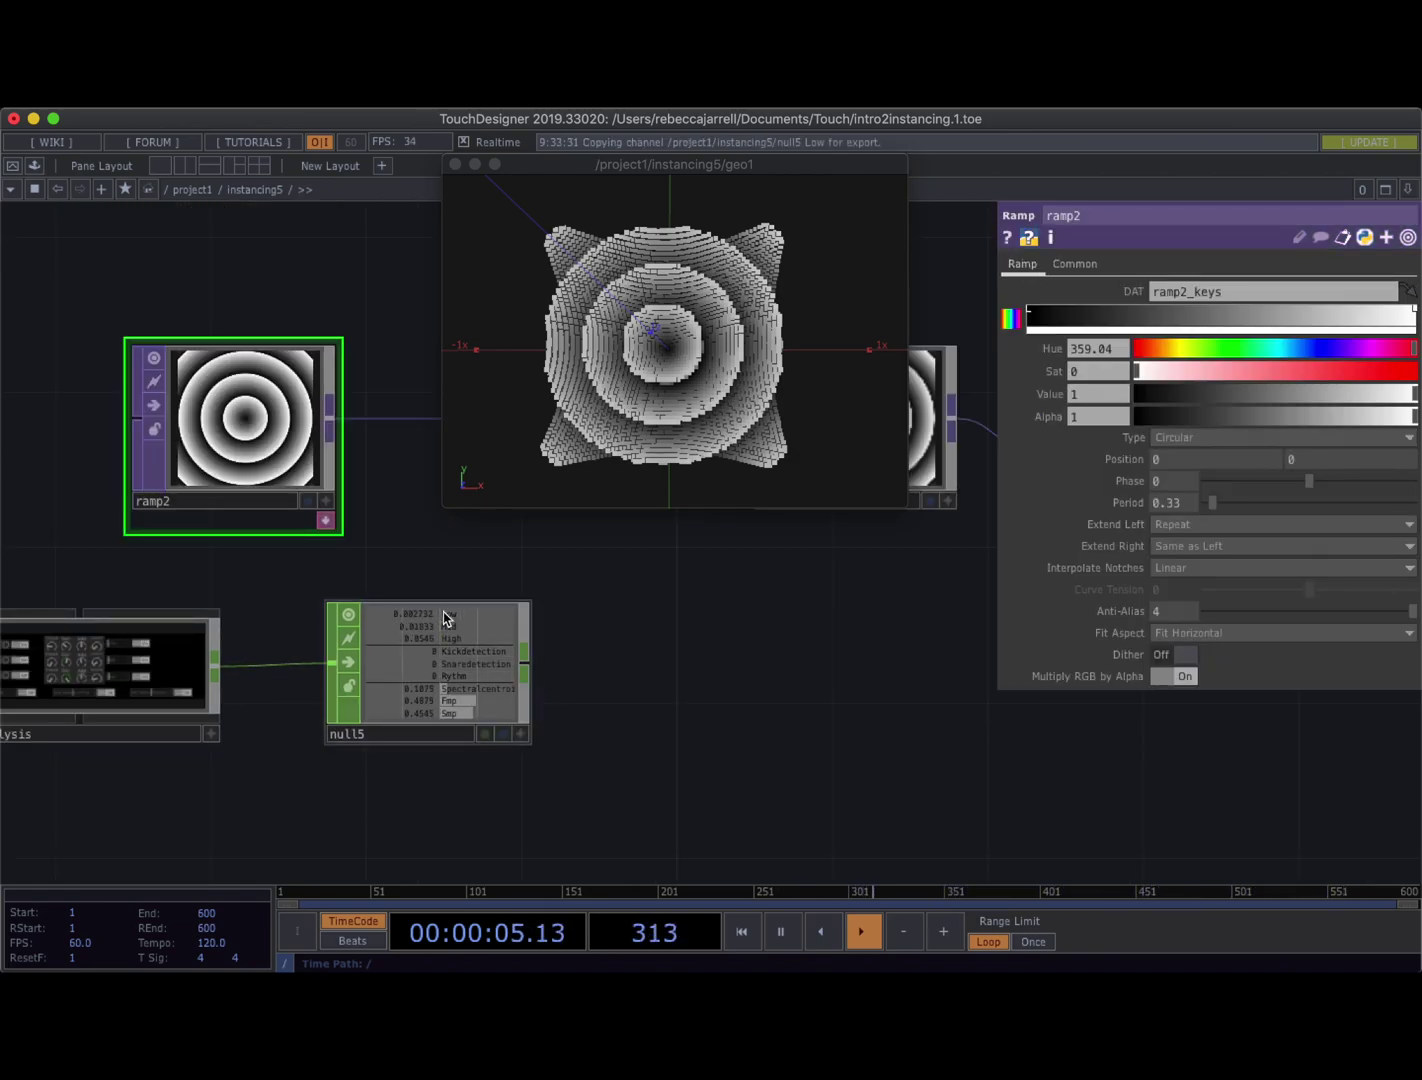
{"action": "scroll", "coordinate": [445, 618], "scroll_direction": "up", "scroll_amount": 5}
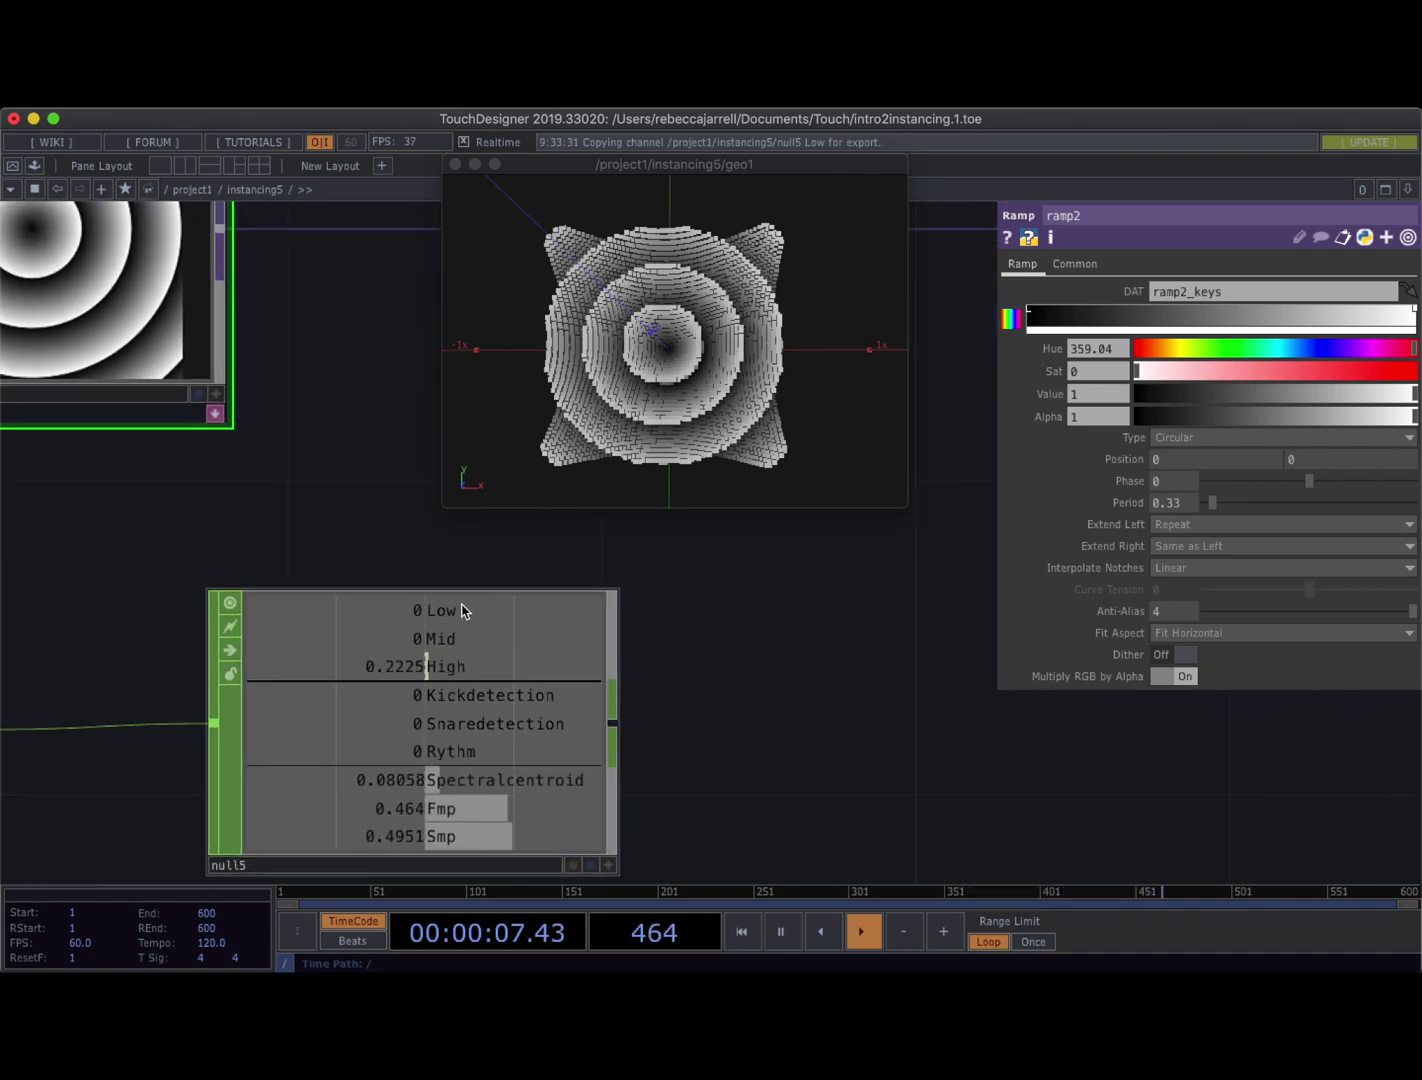
Add a Select CHOP after null5 and limit its channel names to Low
{"action": "scroll", "coordinate": [460, 725], "scroll_direction": "down", "scroll_amount": 5}
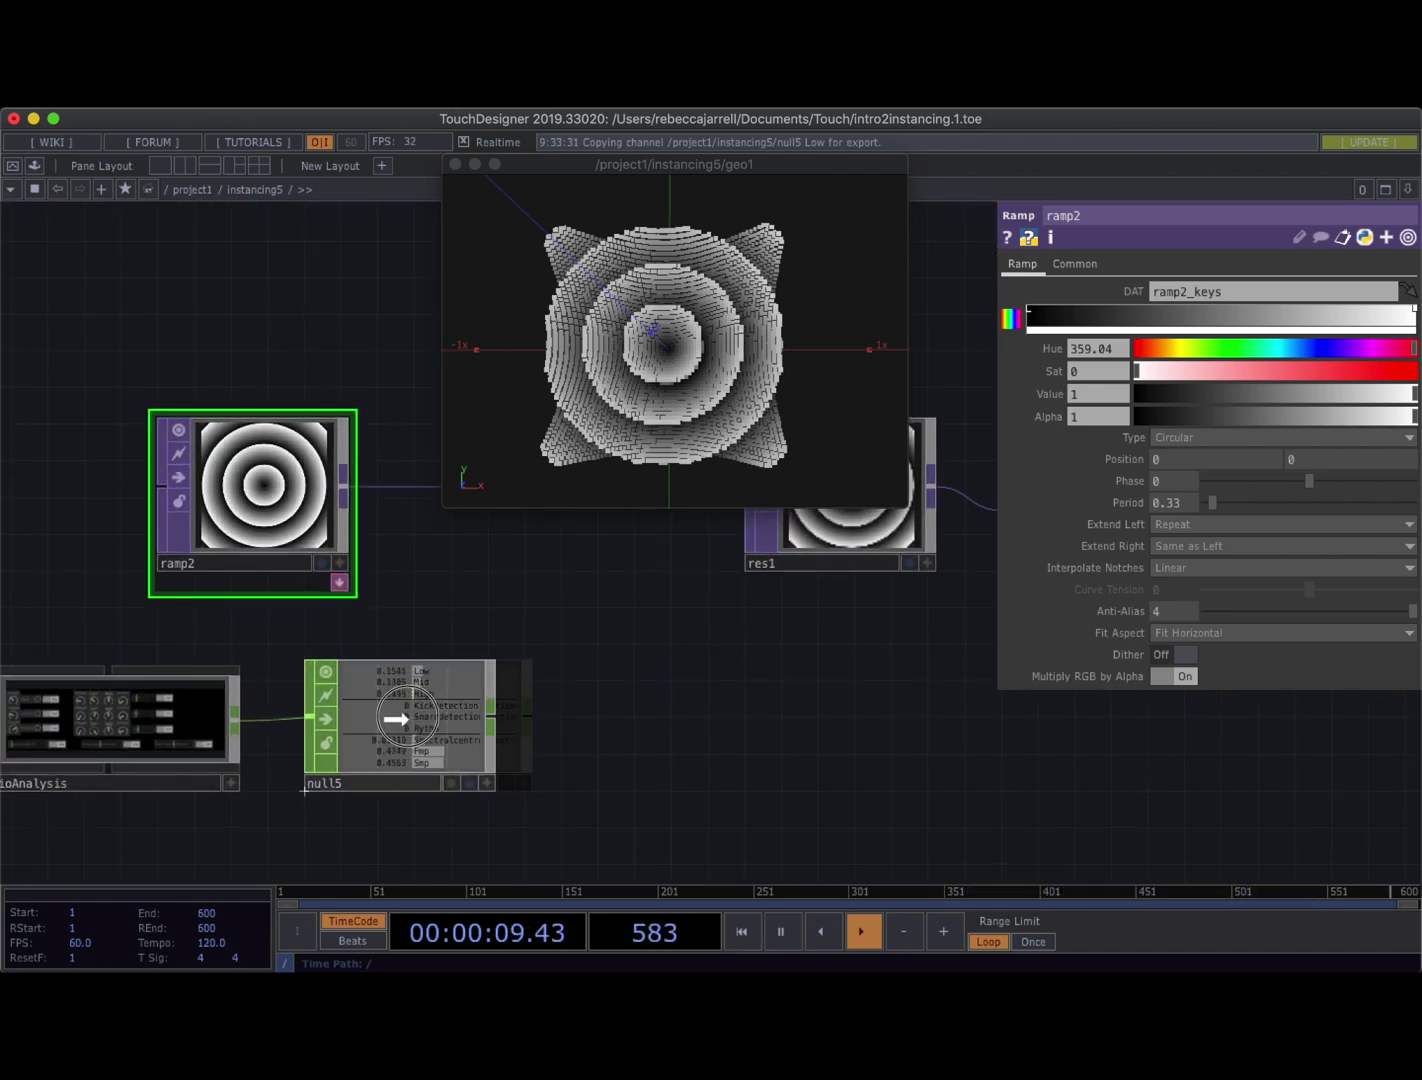
{"action": "left_click_drag", "start_coordinate": [590, 740], "coordinate": [502, 743]}
{"action": "left_click_drag", "start_coordinate": [586, 728], "coordinate": [511, 726]}
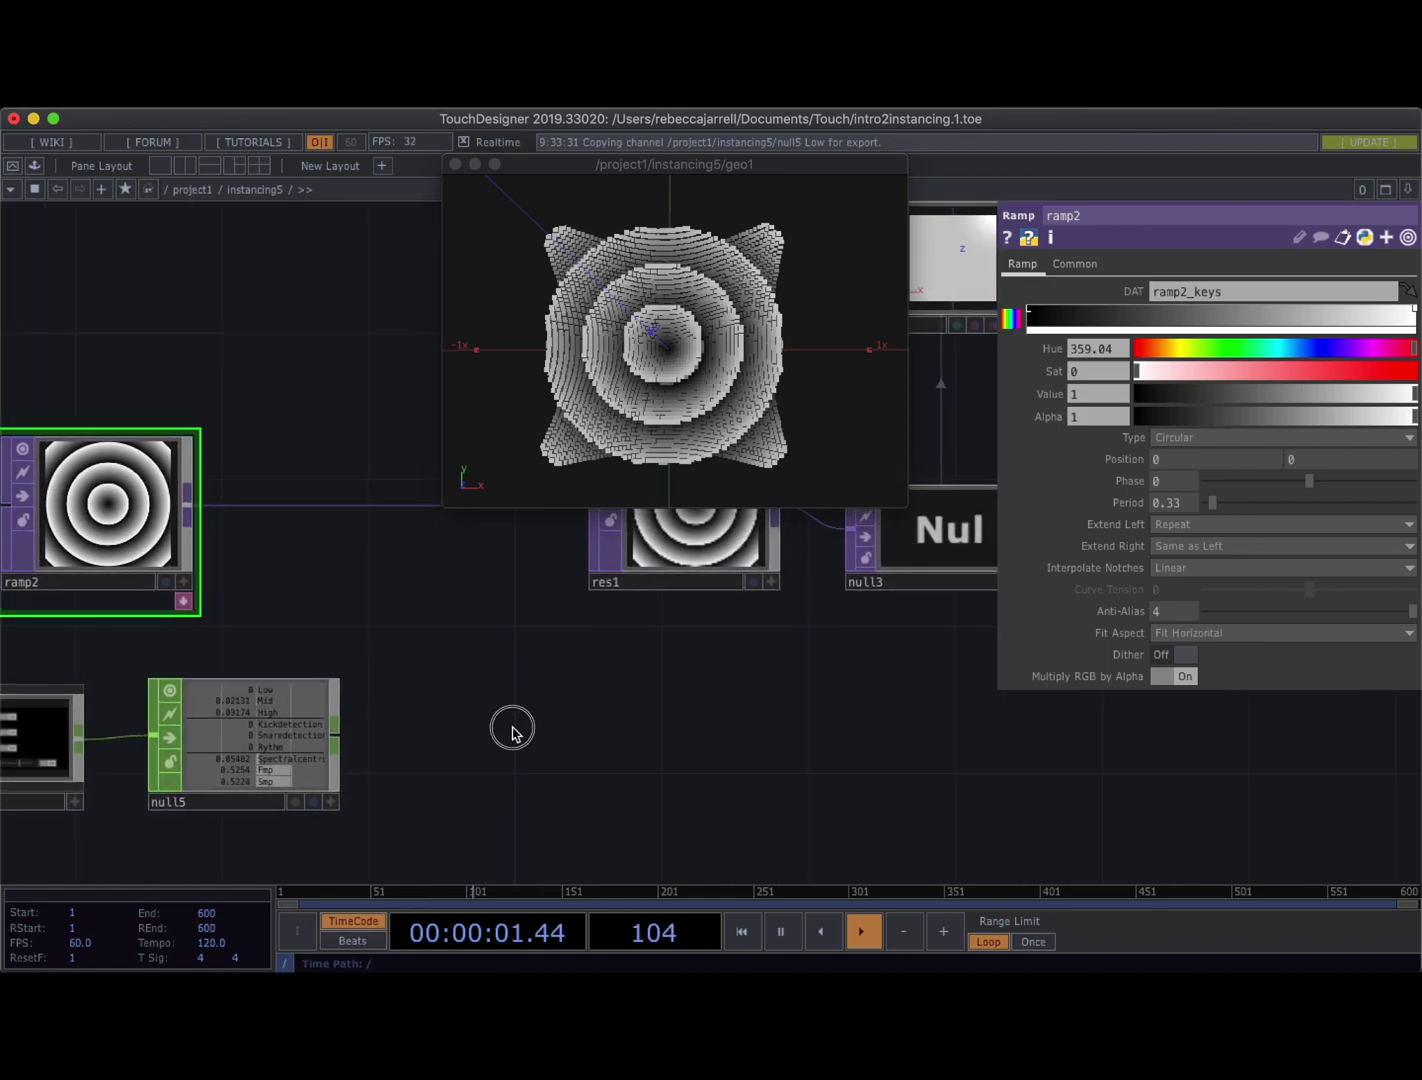
{"action": "scroll", "coordinate": [432, 730], "scroll_direction": "down", "scroll_amount": 2}
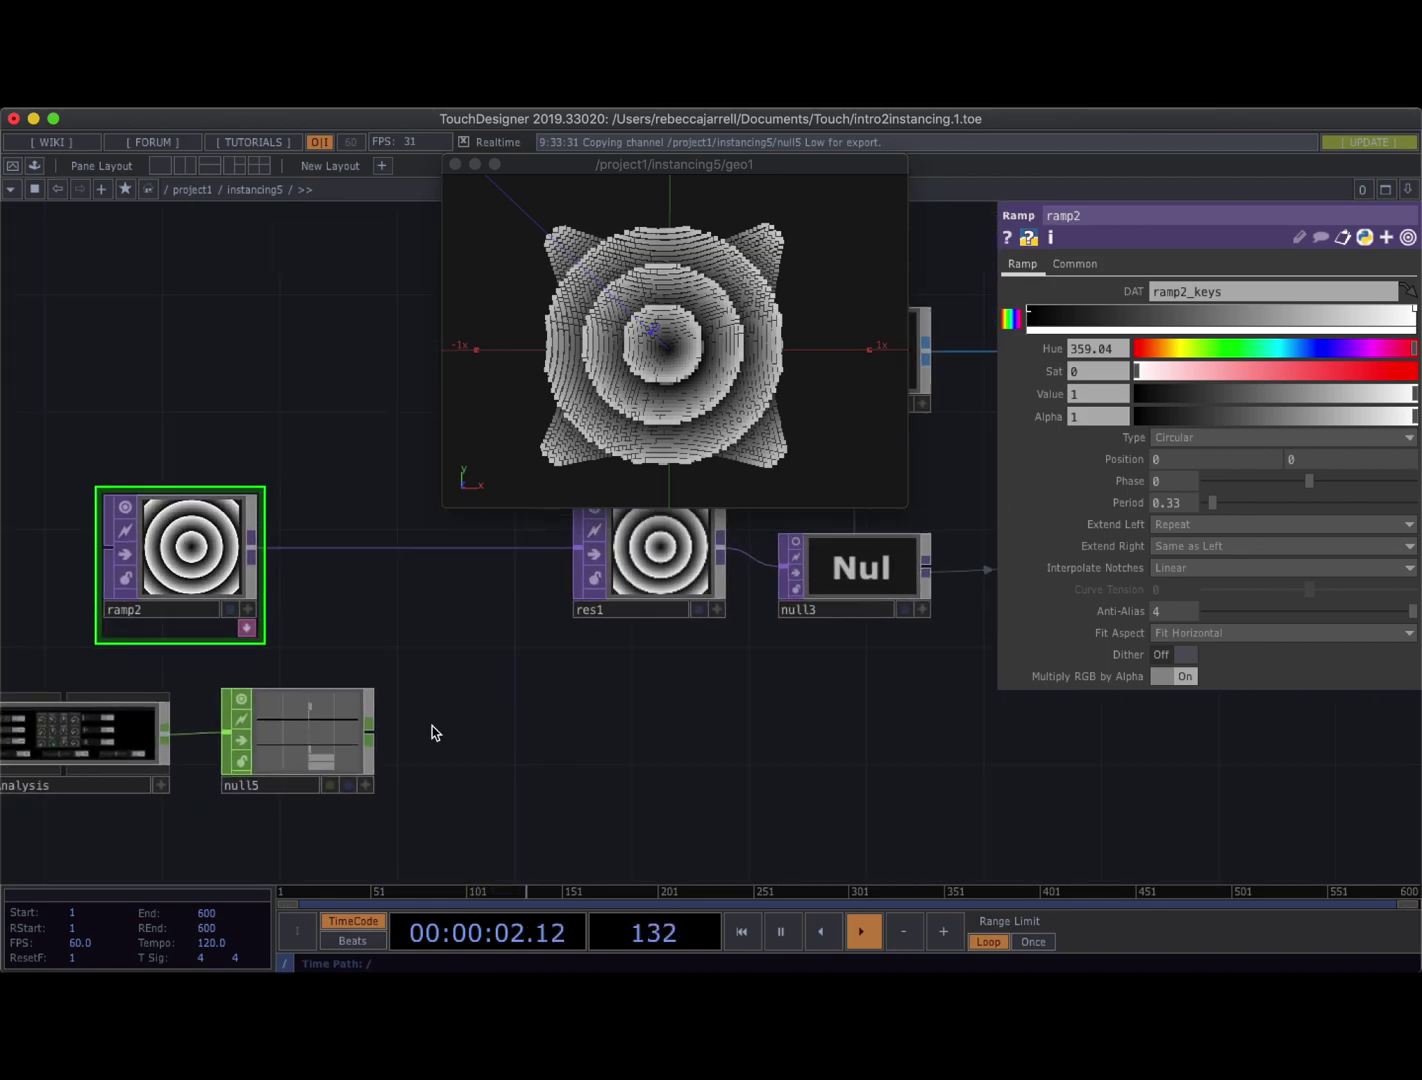
{"action": "right_click", "coordinate": [373, 740]}
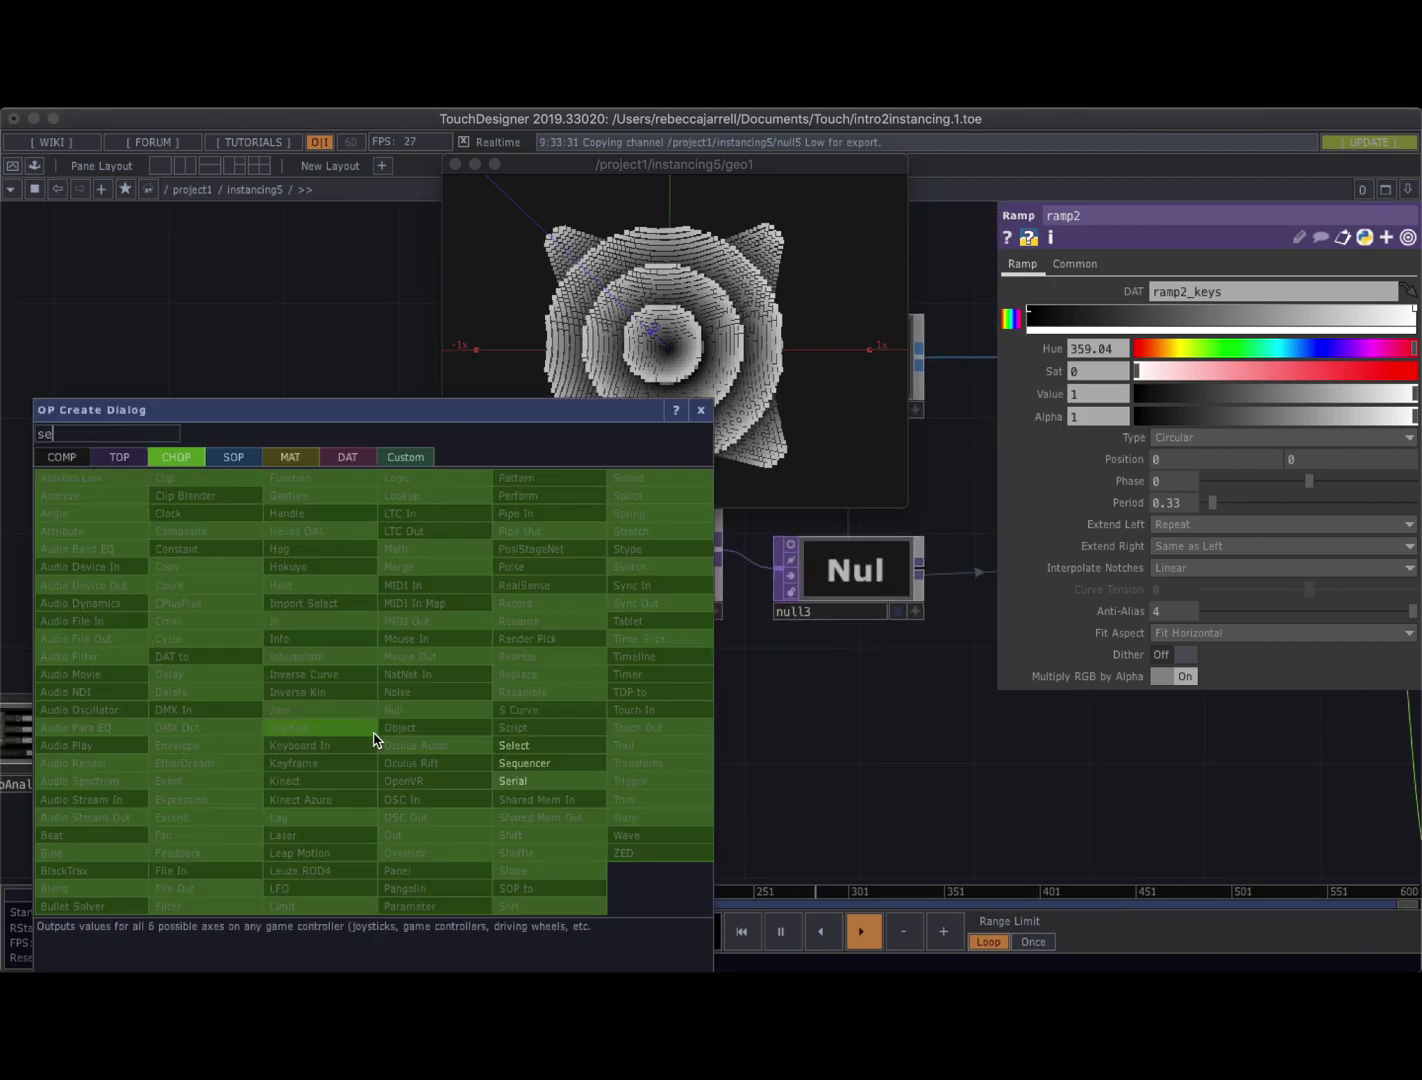
{"action": "left_click", "coordinate": [511, 747]}
{"action": "left_click", "coordinate": [520, 740]}
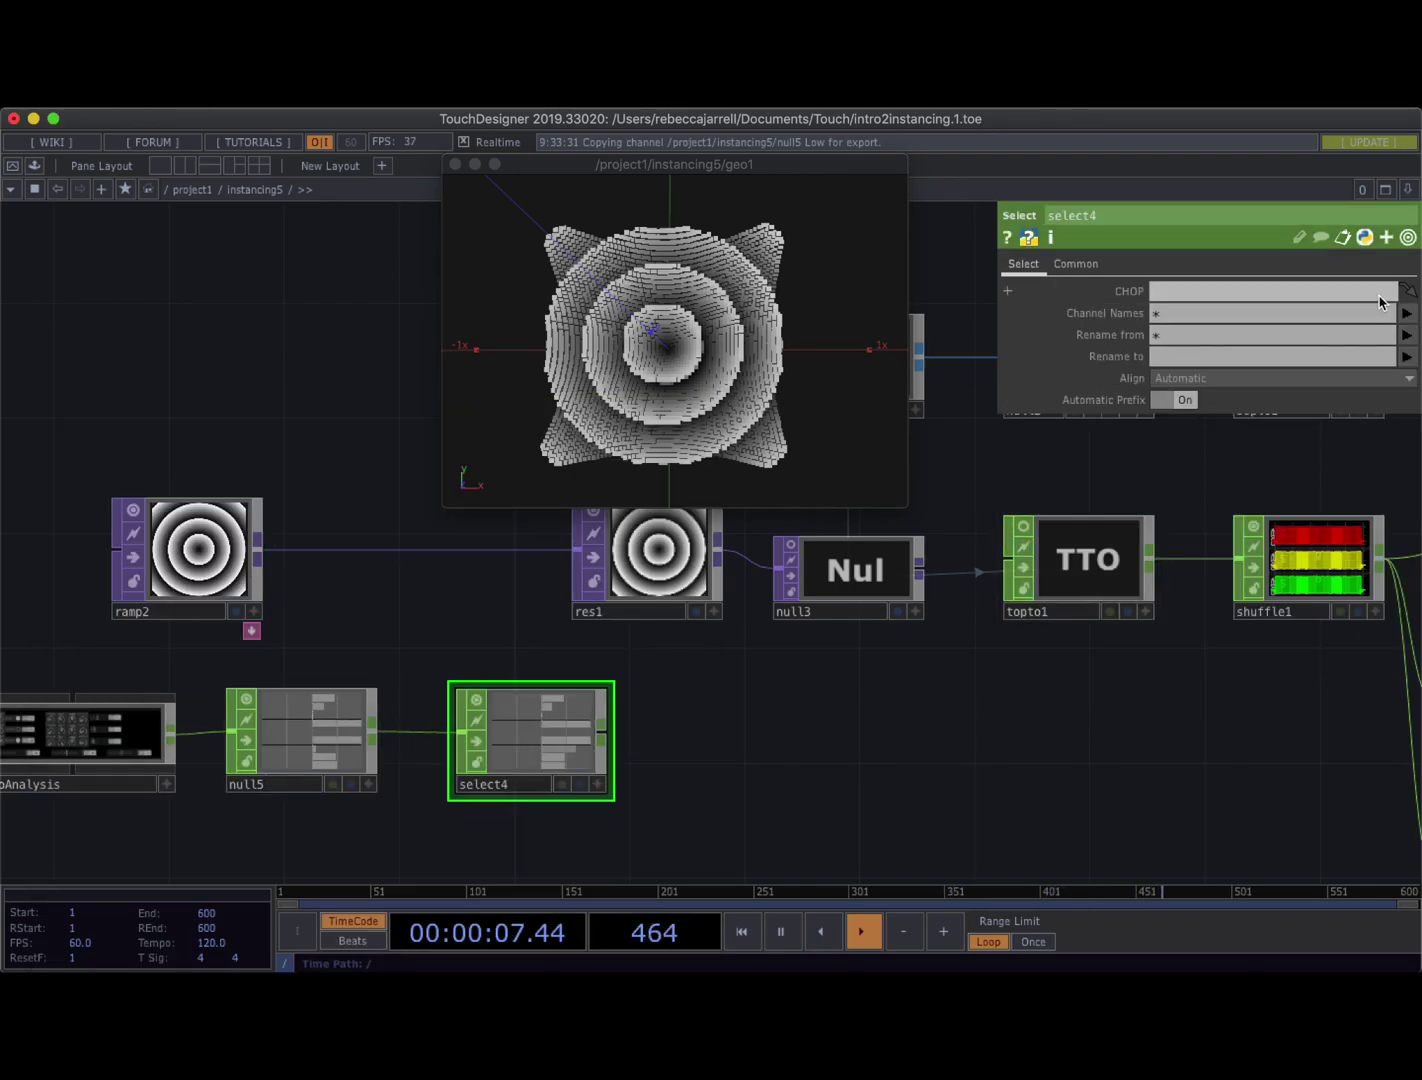
{"action": "left_click", "coordinate": [1407, 314]}
{"action": "left_click", "coordinate": [1359, 351]}
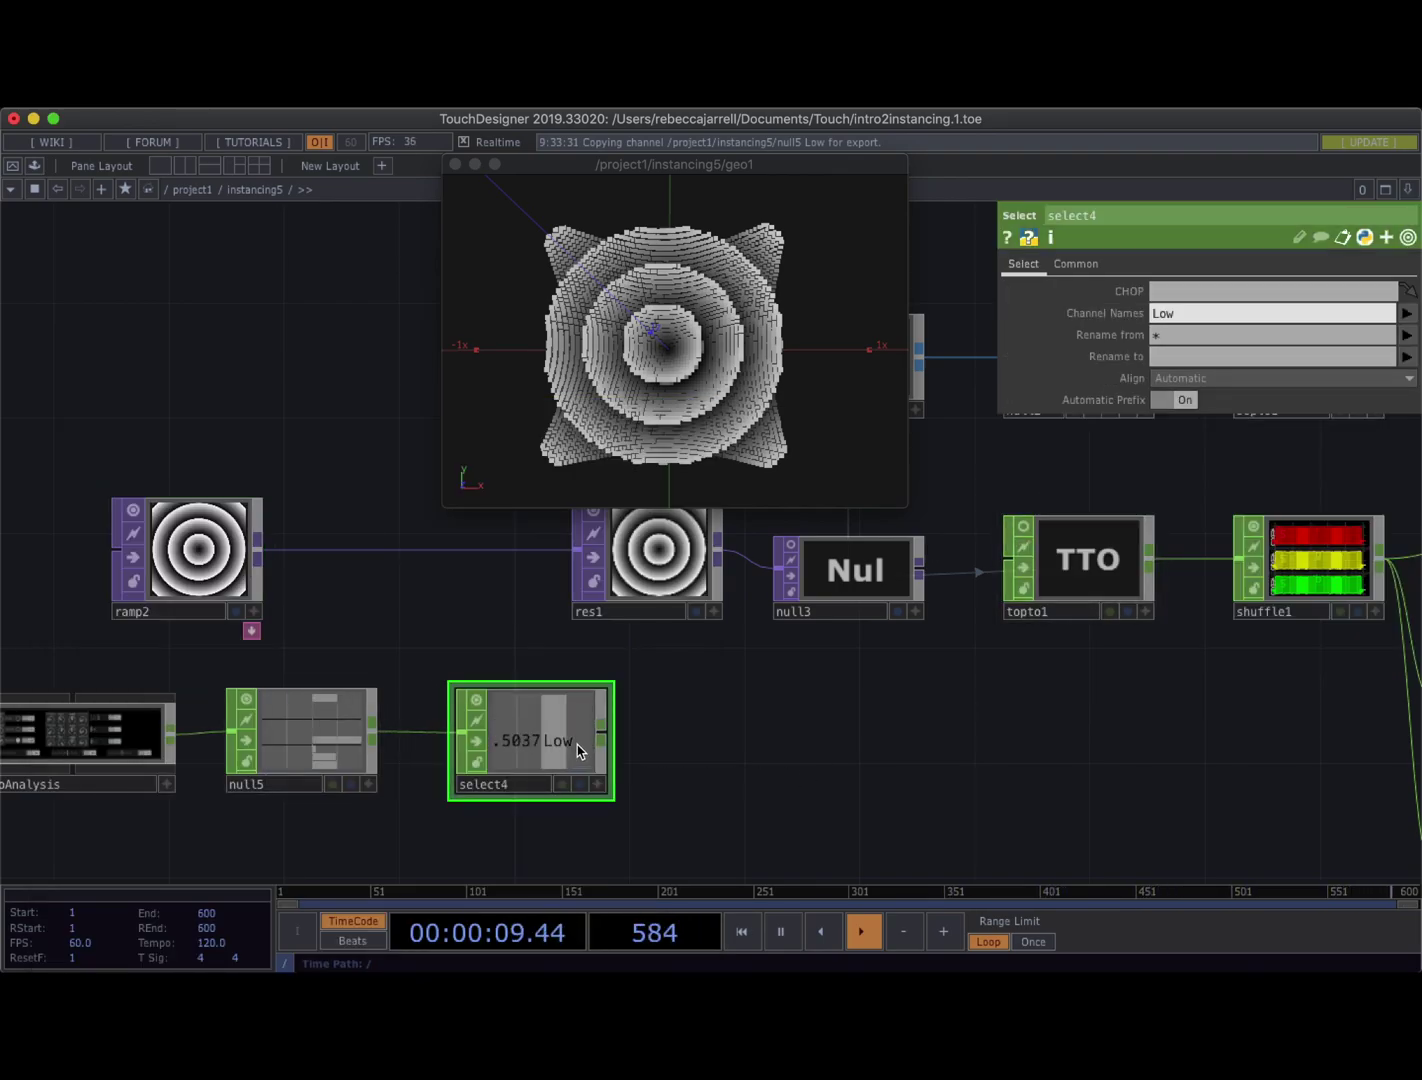
Add a Lag CHOP after select4 and space the two nodes evenly along the audio chain
{"action": "right_click", "coordinate": [604, 739]}
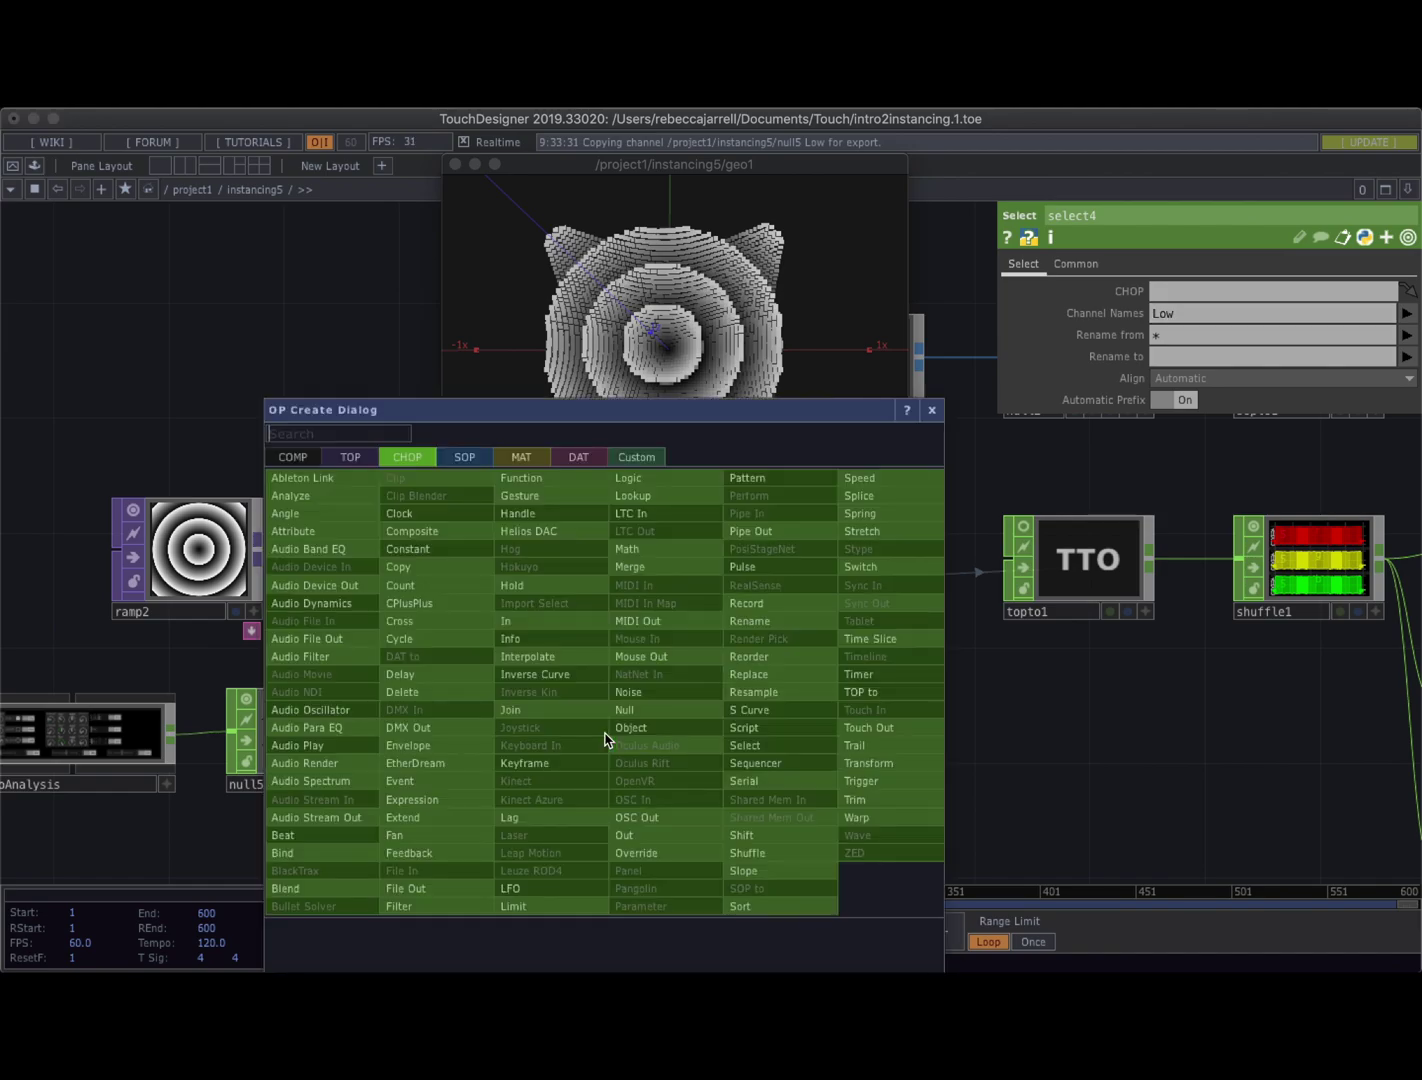
{"action": "type", "text": "lo"}
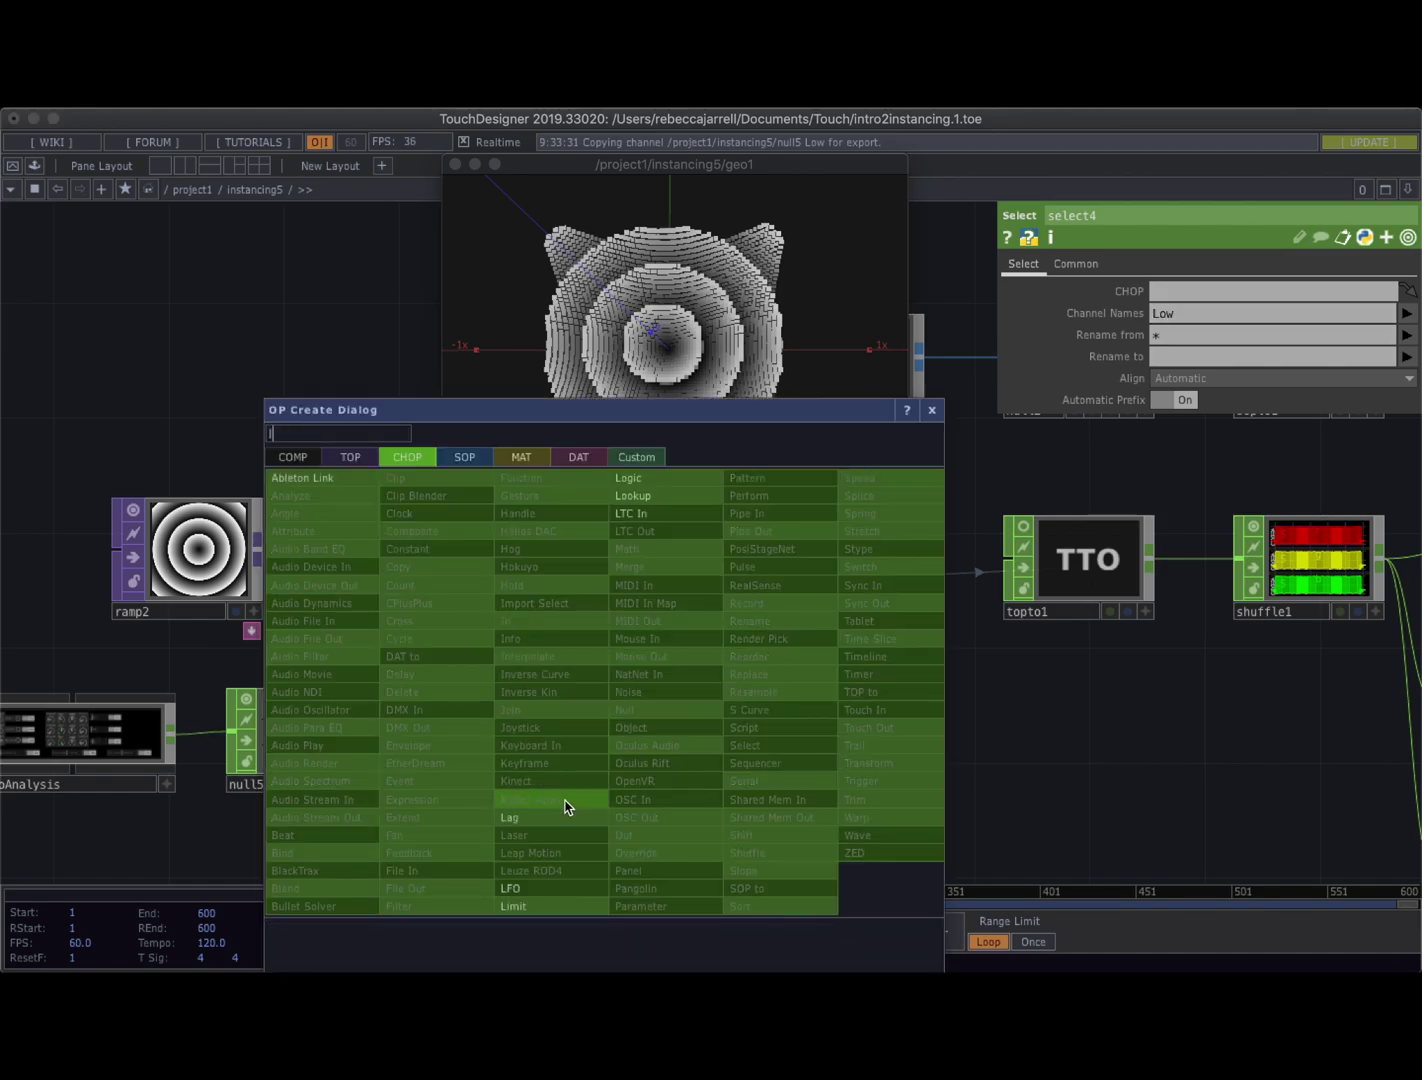
{"action": "left_click", "coordinate": [563, 817]}
{"action": "left_click", "coordinate": [728, 743]}
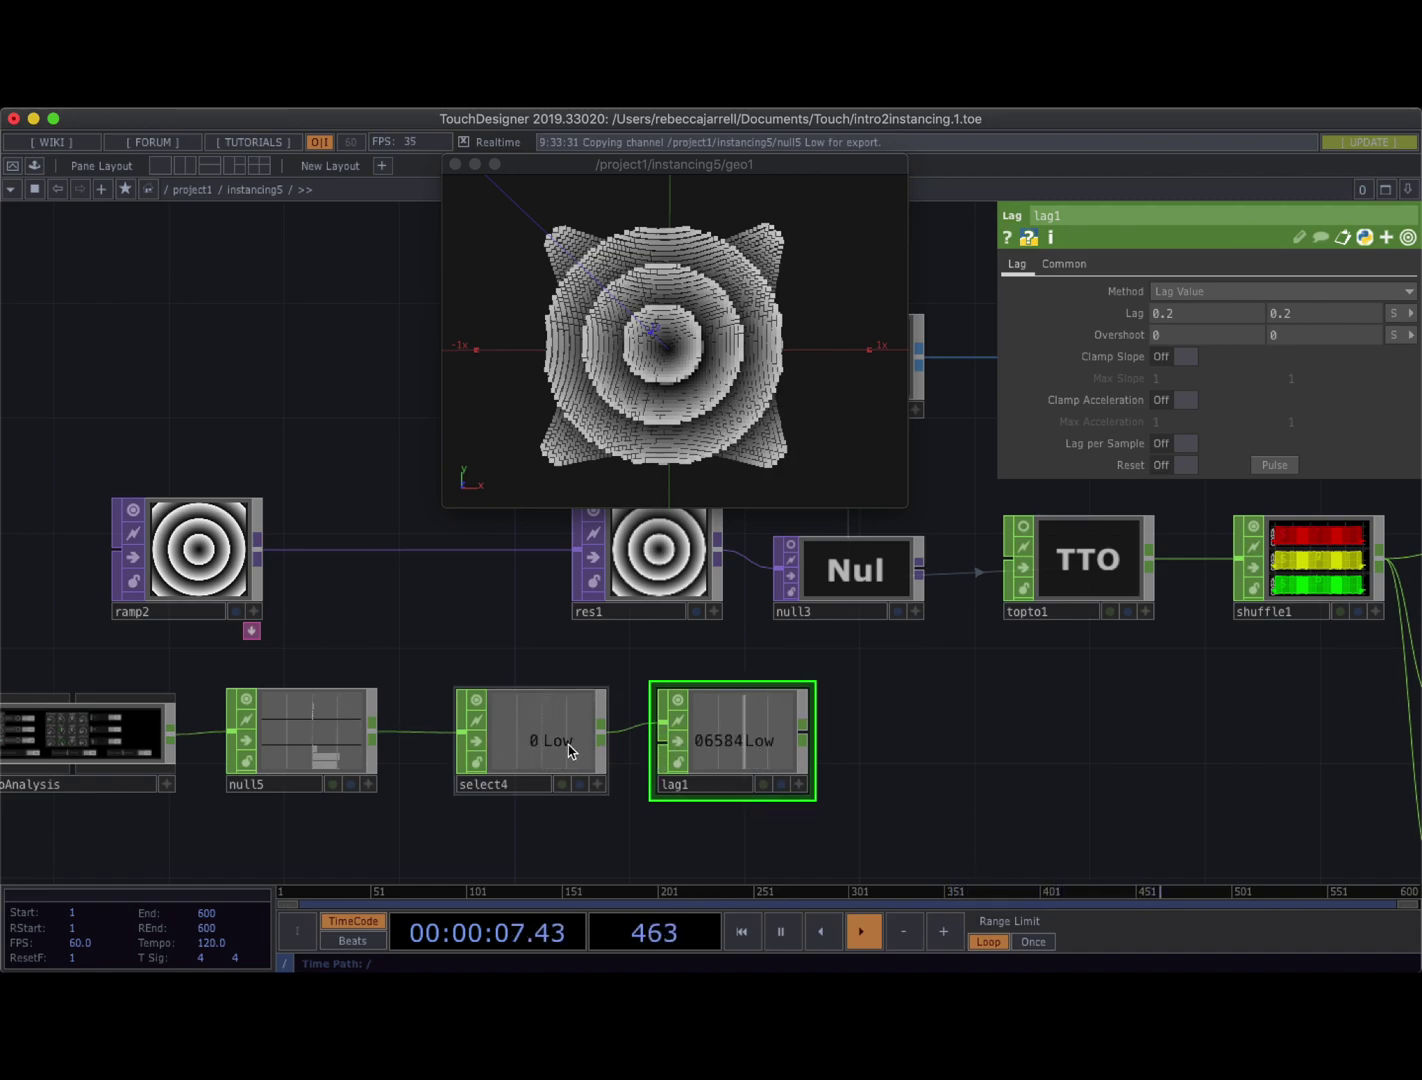
{"action": "left_click_drag", "start_coordinate": [517, 740], "coordinate": [489, 740]}
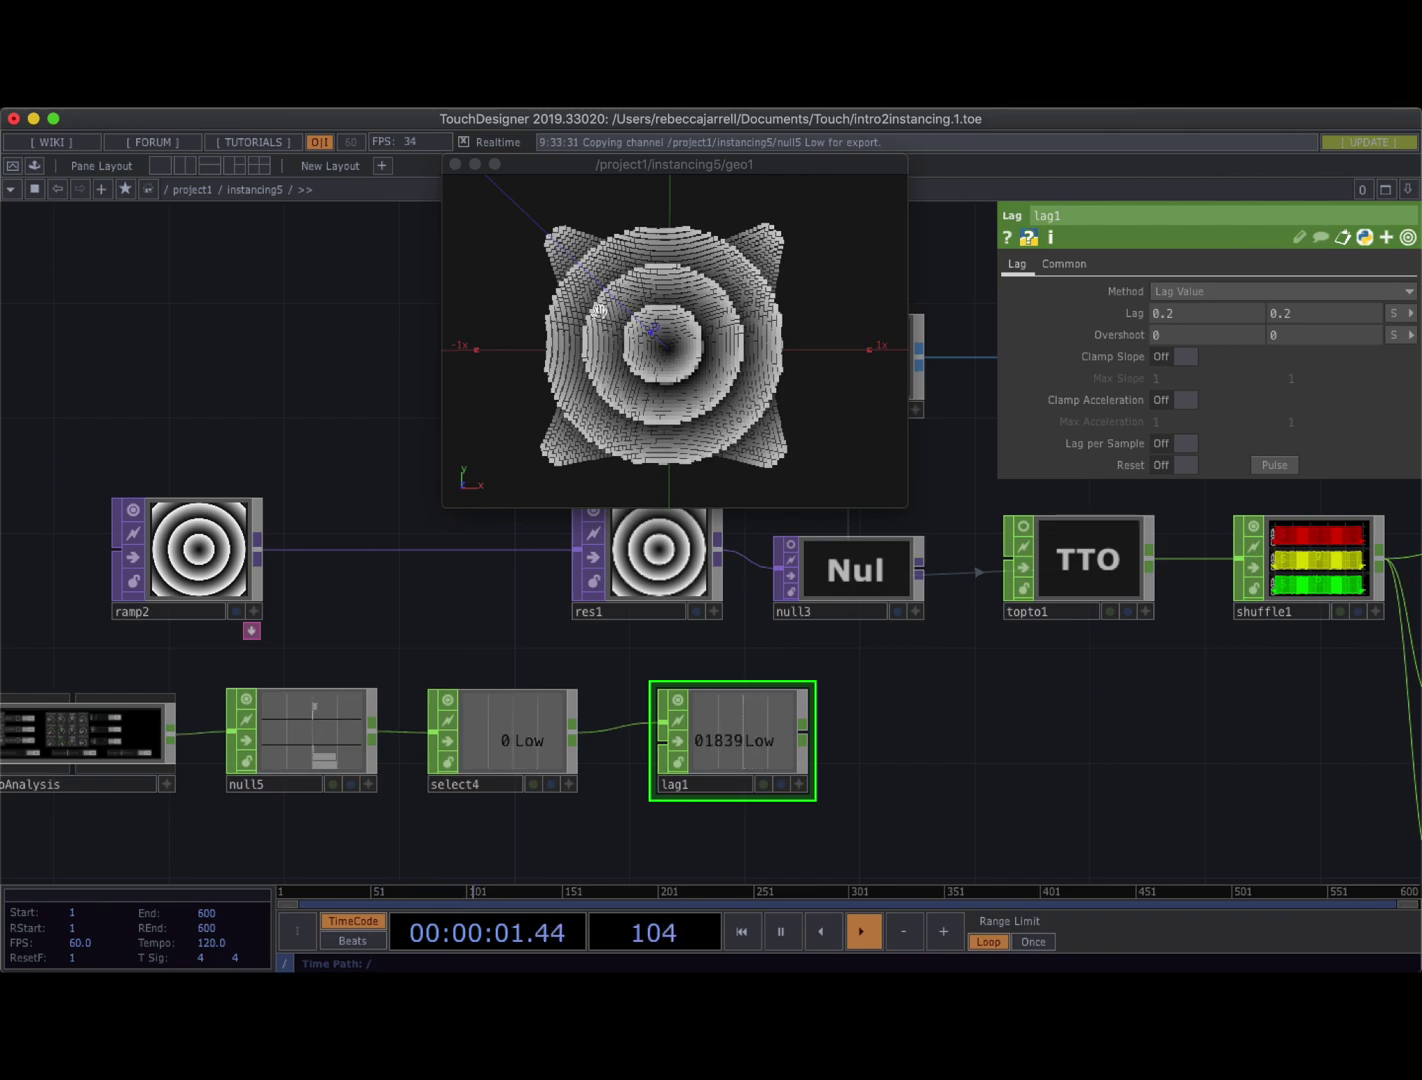
{"action": "left_click_drag", "start_coordinate": [749, 742], "coordinate": [720, 746]}
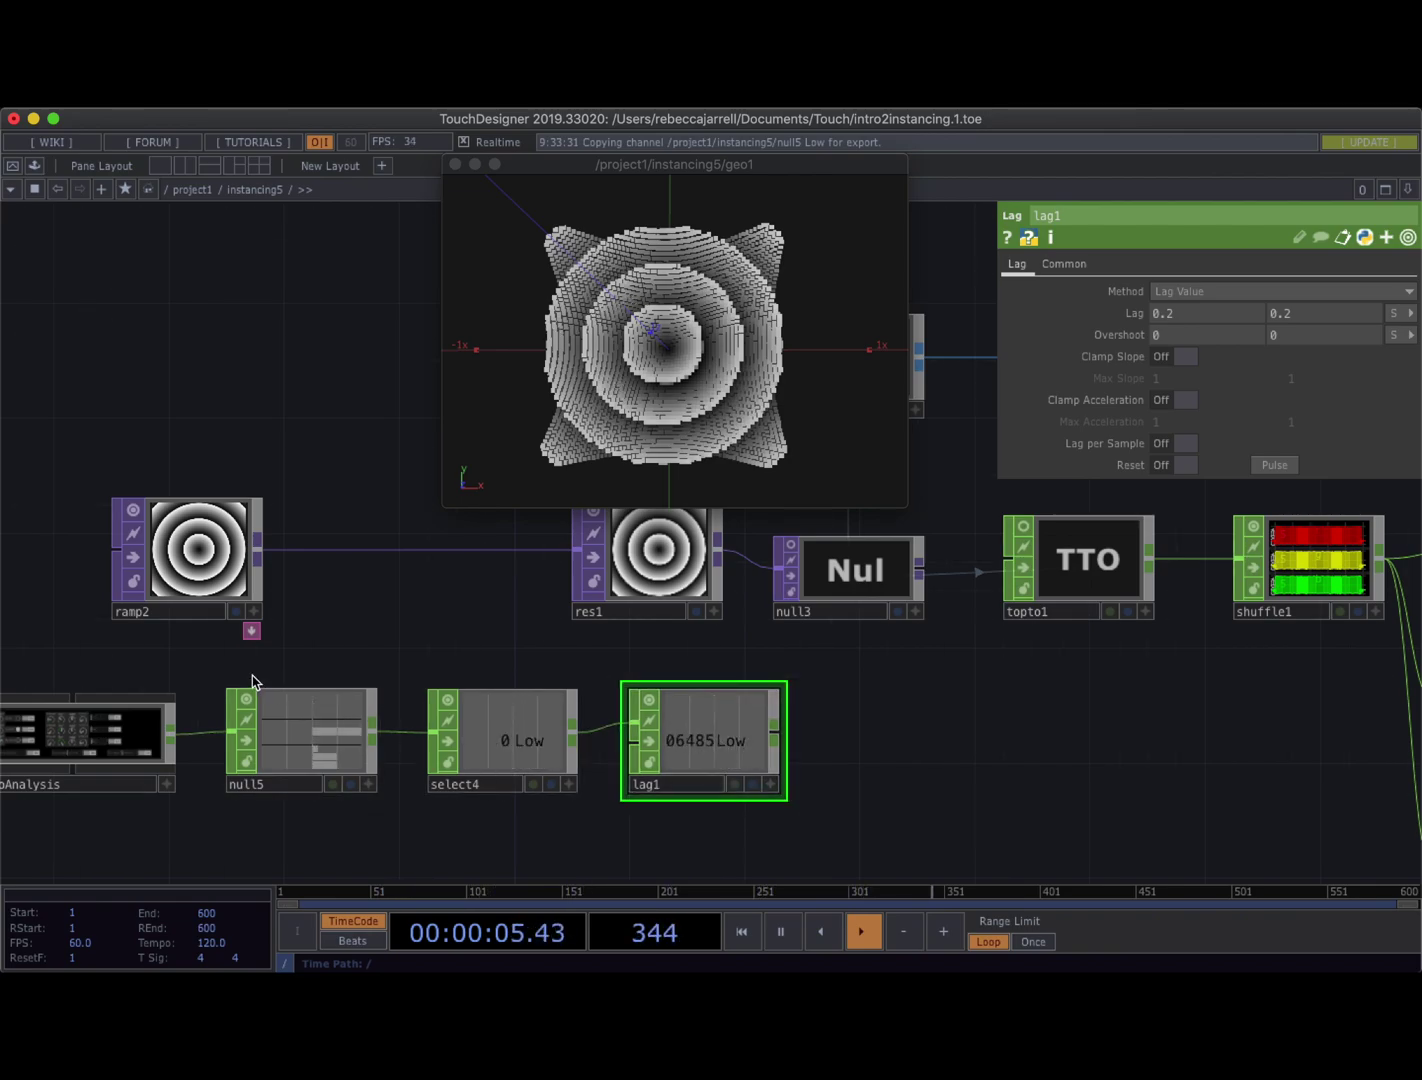
Export lag1's Low channel to the Phase parameter of ramp2
{"action": "left_click", "coordinate": [207, 556]}
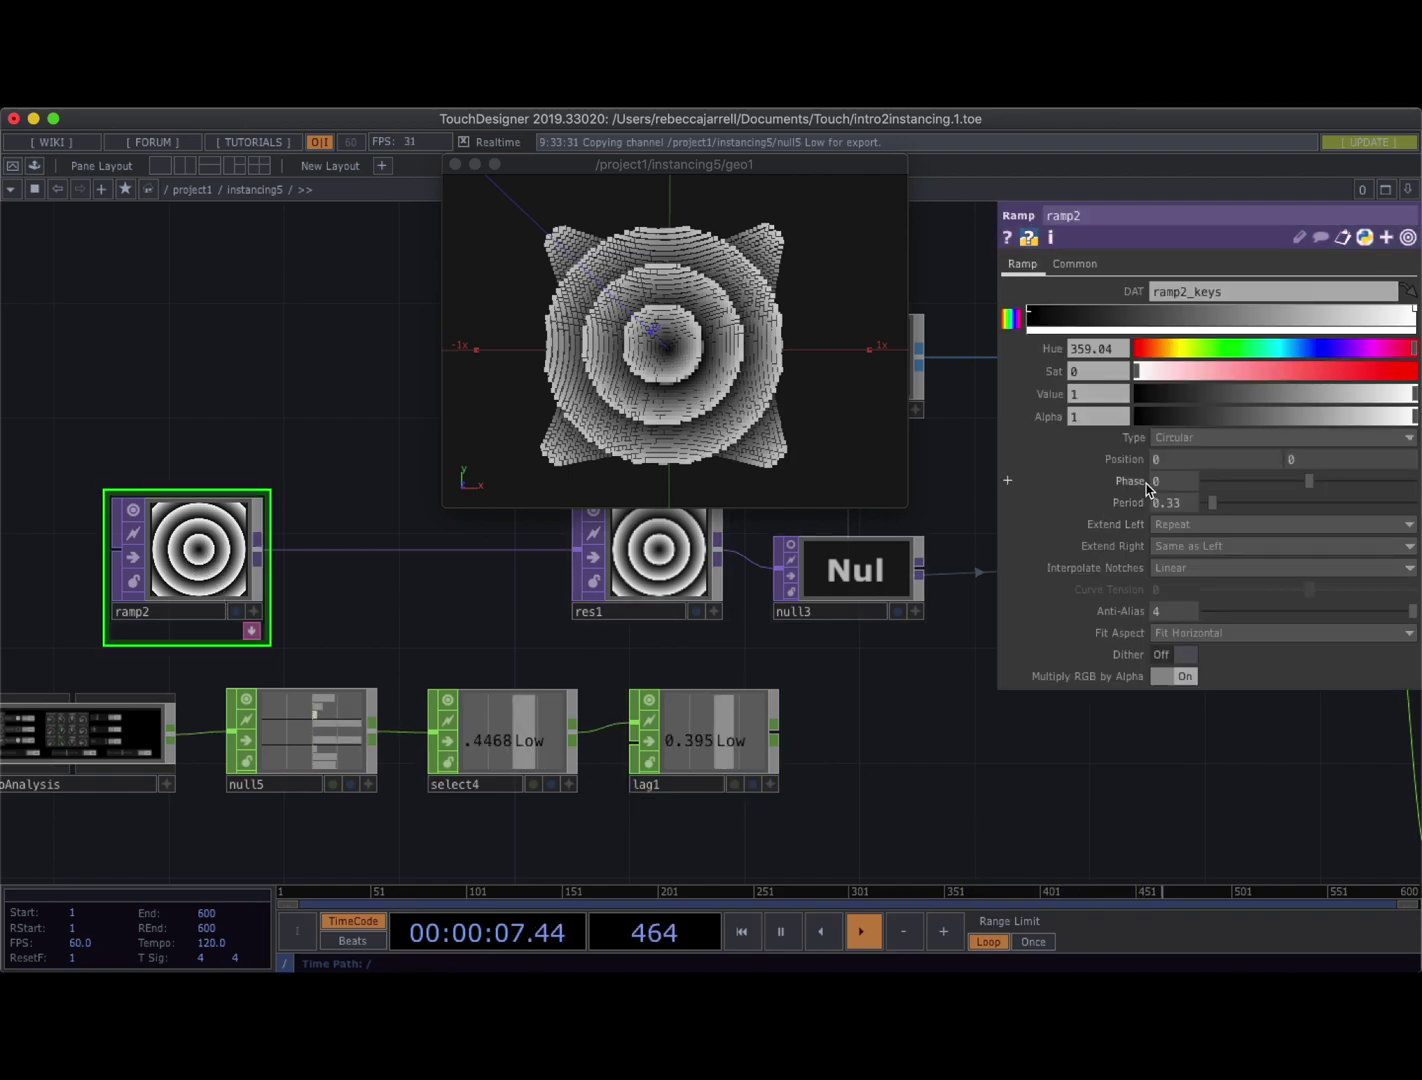
{"action": "left_click", "coordinate": [772, 786]}
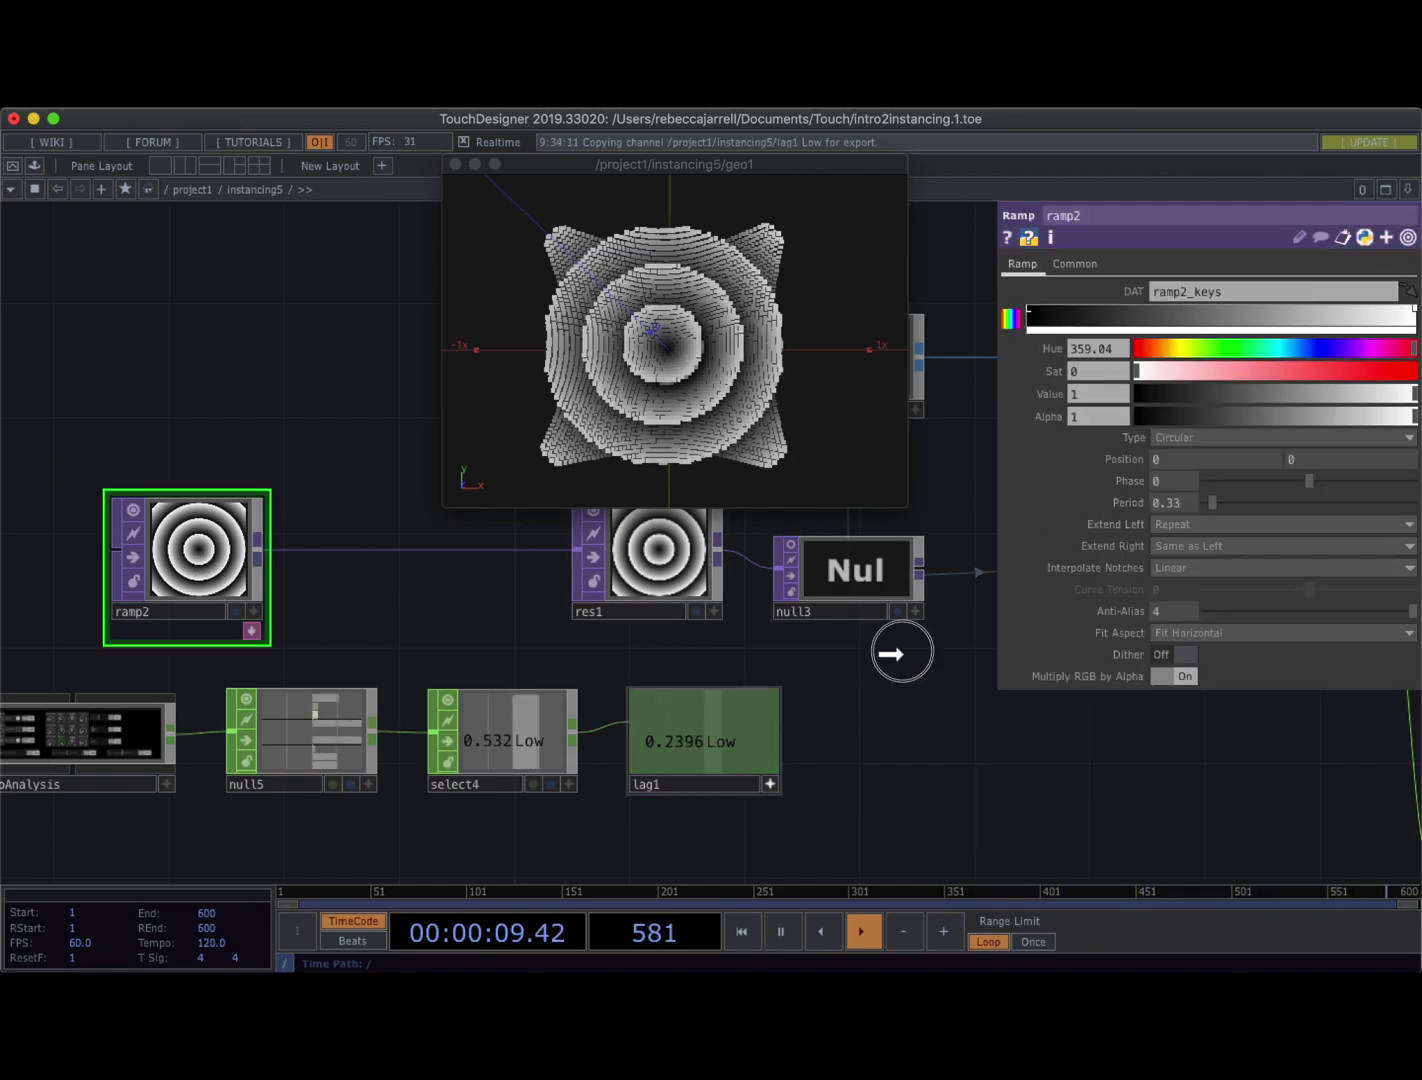
{"action": "left_click_drag", "start_coordinate": [1140, 483], "coordinate": [1140, 483]}
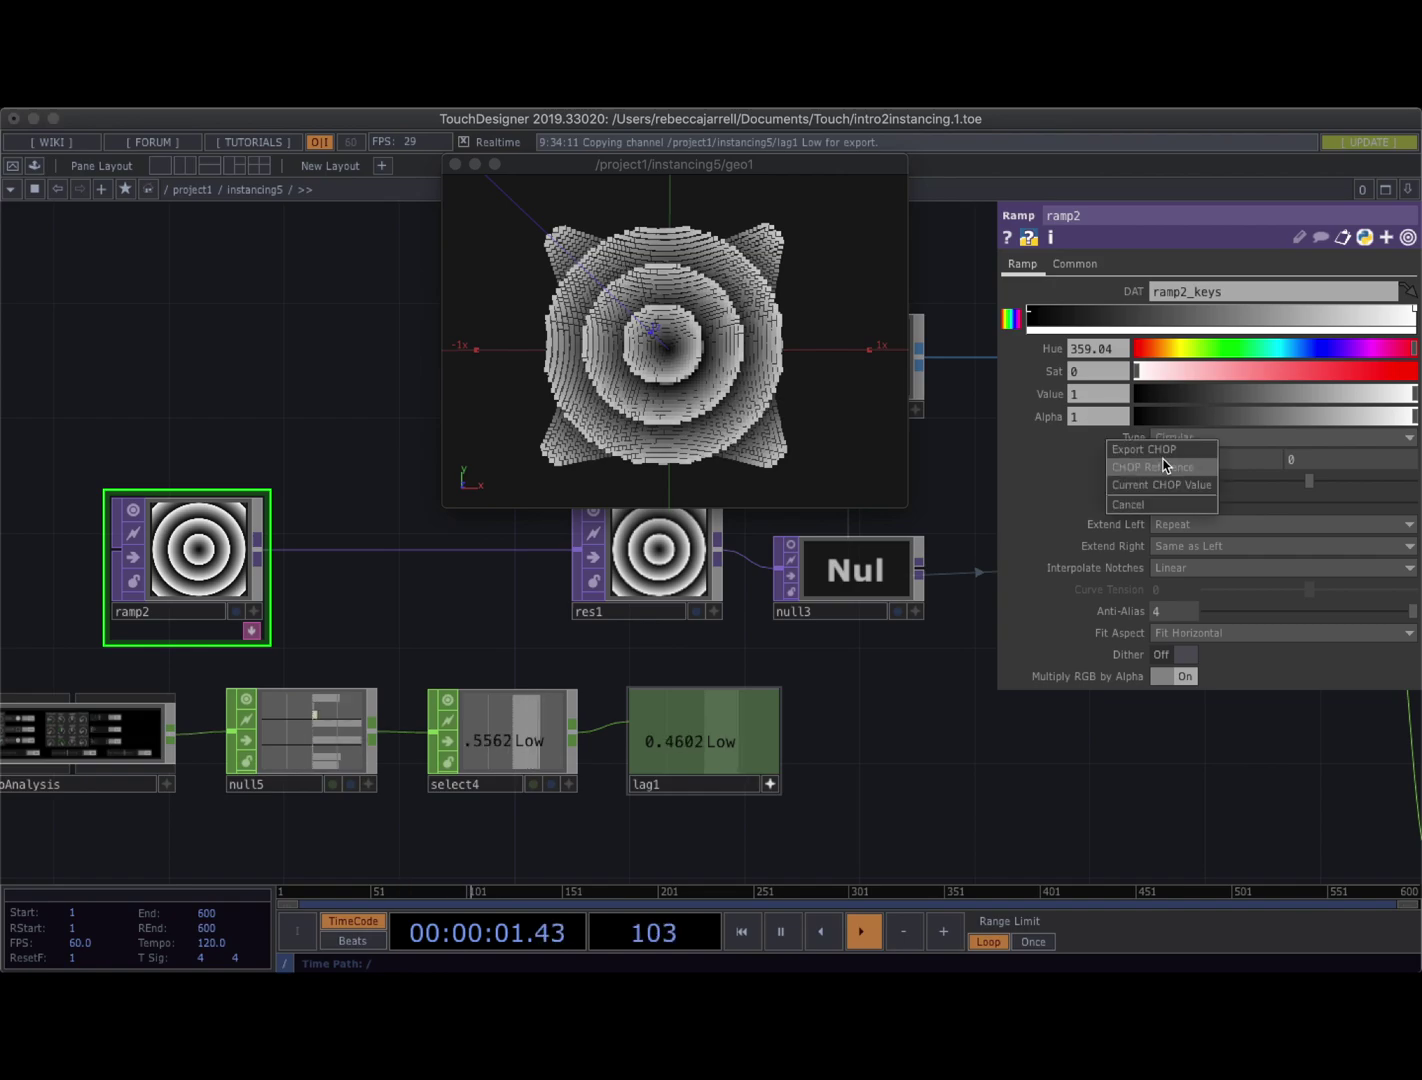
{"action": "left_click", "coordinate": [1163, 453]}
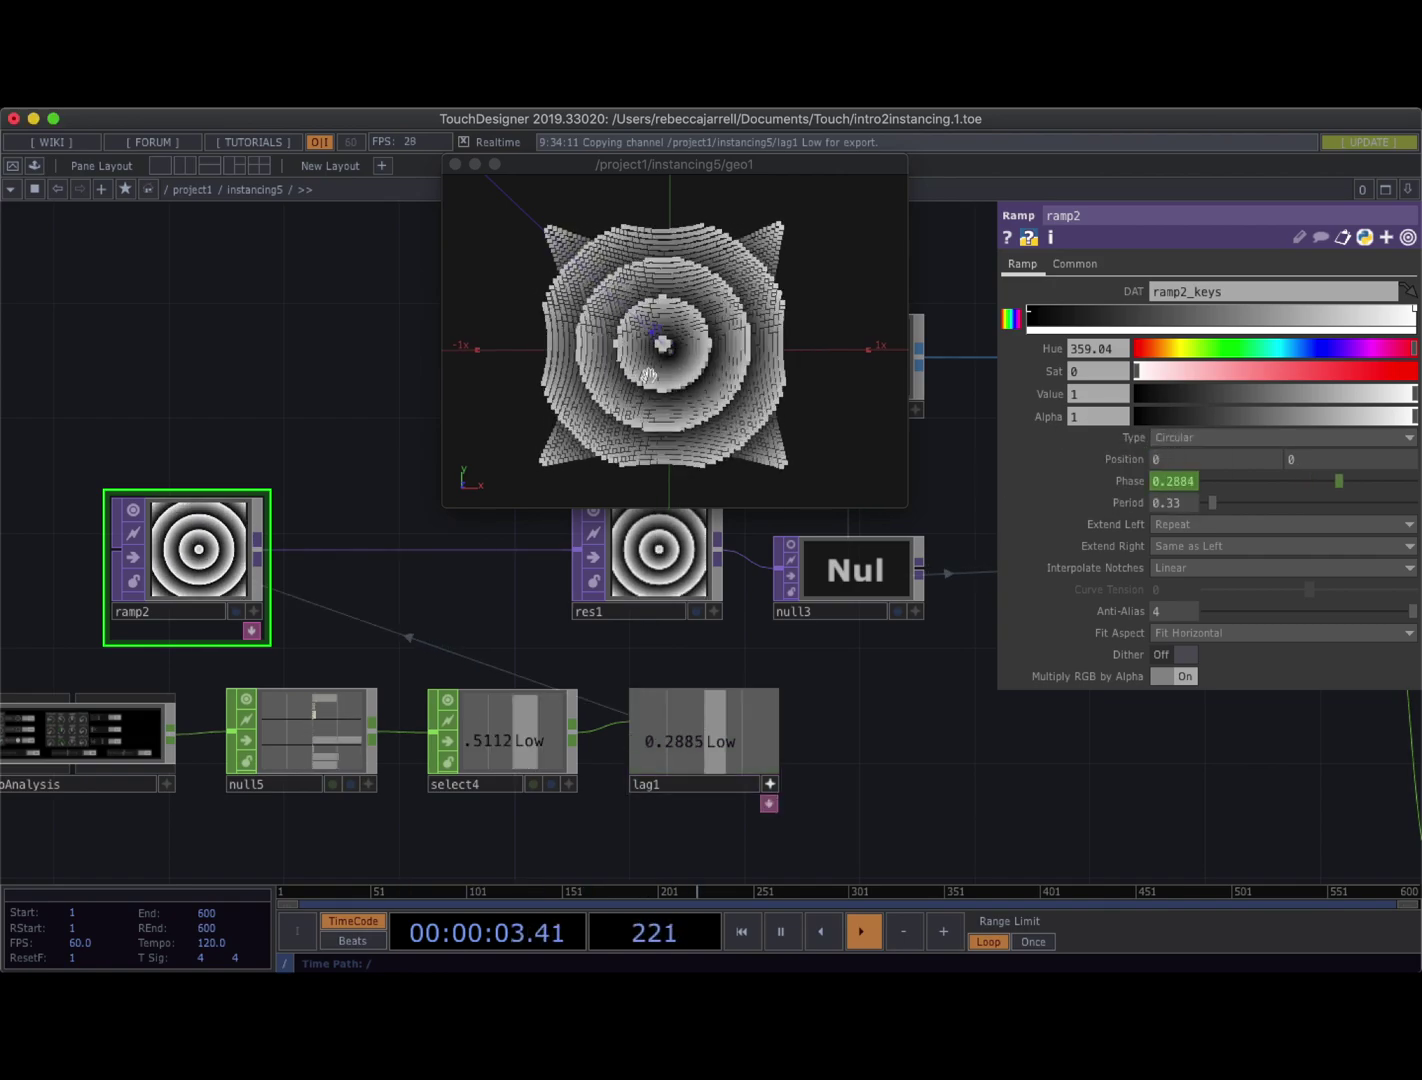
Examine the audio-driven rings in the floating geo1 view from several angles and look over the whole audio network
{"action": "mouse_move", "coordinate": [660, 346]}
{"action": "left_mouse_down"}
{"action": "mouse_move", "coordinate": [700, 330]}
{"action": "mouse_move", "coordinate": [658, 340]}
{"action": "left_mouse_up"}
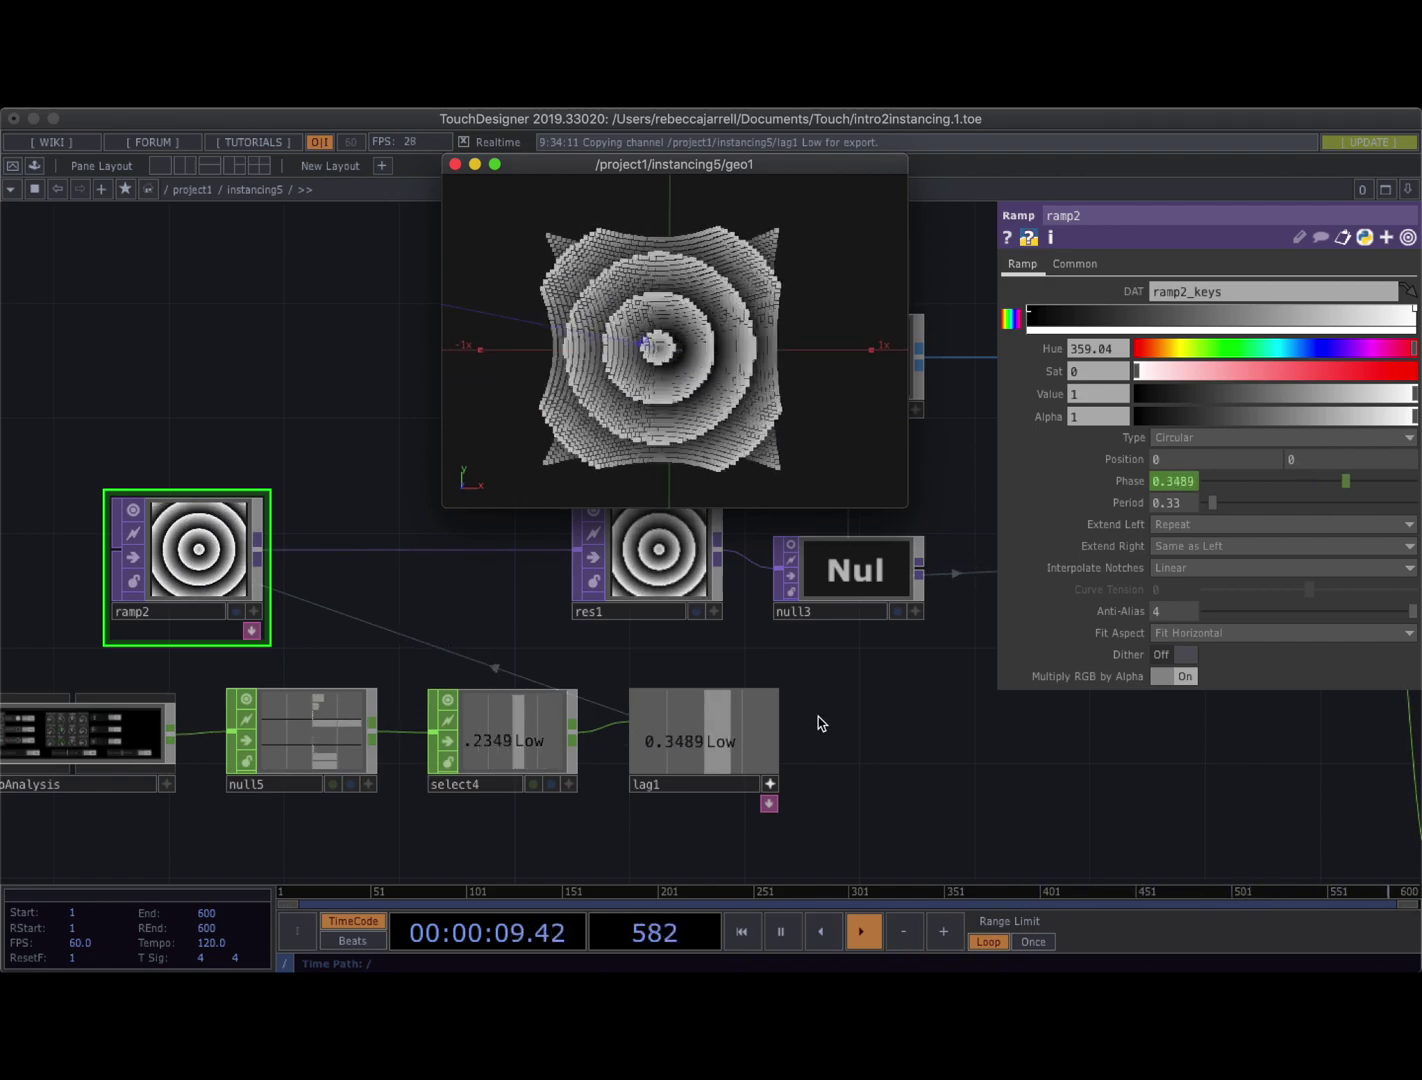
{"action": "mouse_move", "coordinate": [694, 306]}
{"action": "left_mouse_down"}
{"action": "mouse_move", "coordinate": [638, 317]}
{"action": "mouse_move", "coordinate": [705, 304]}
{"action": "left_mouse_up"}
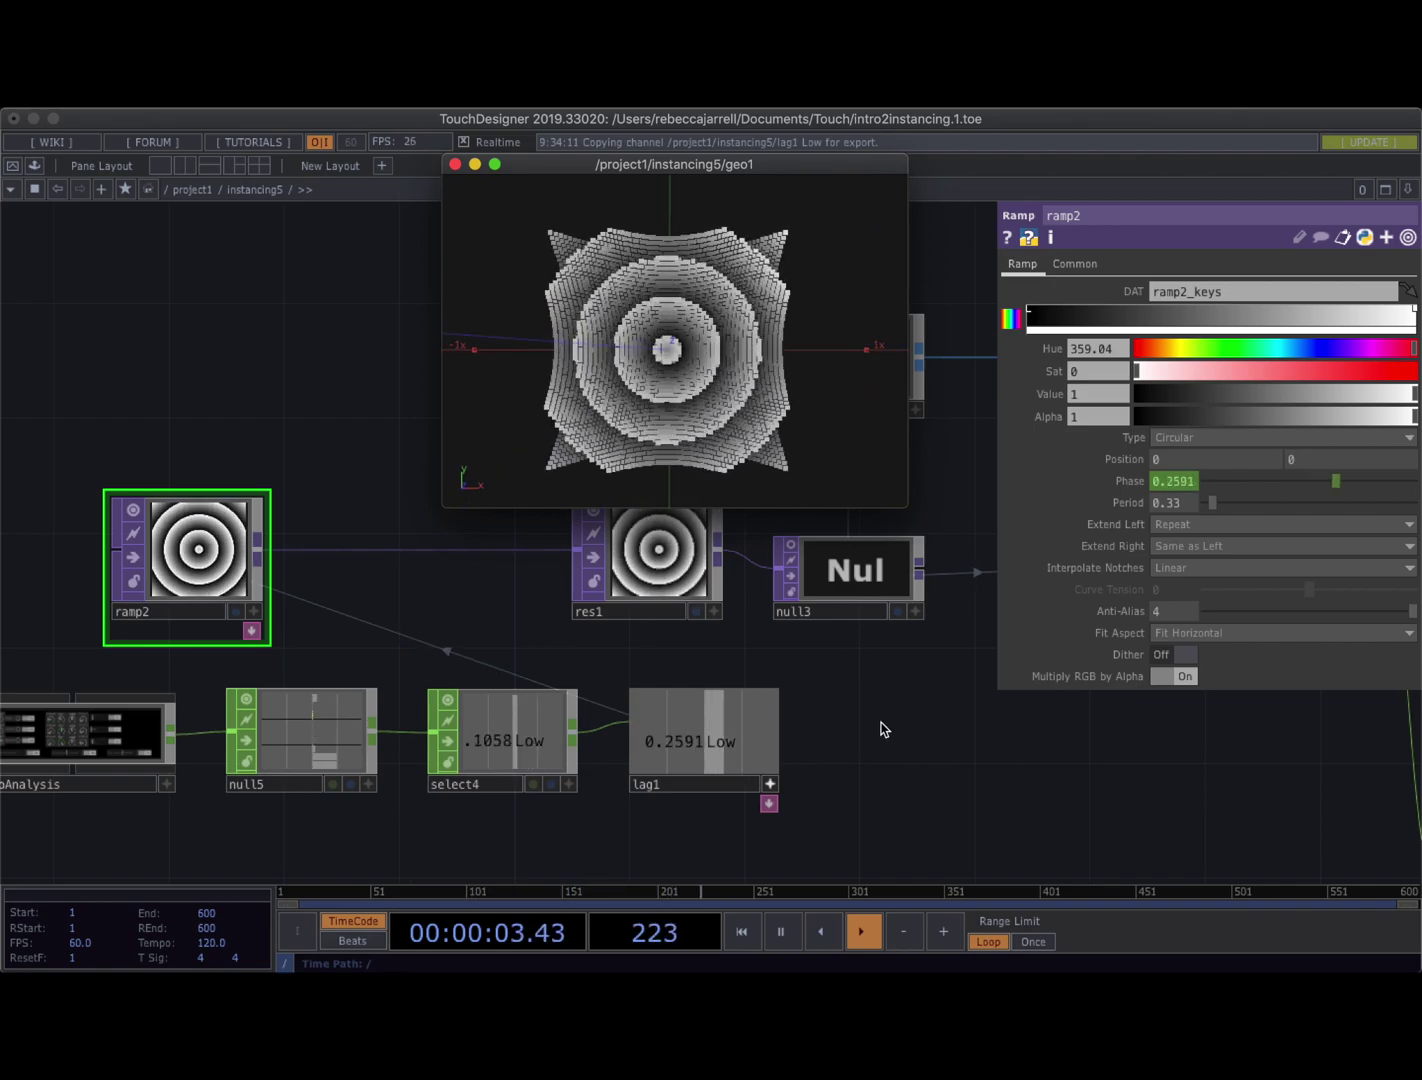
{"action": "scroll", "coordinate": [890, 730], "scroll_direction": "down", "scroll_amount": 3}
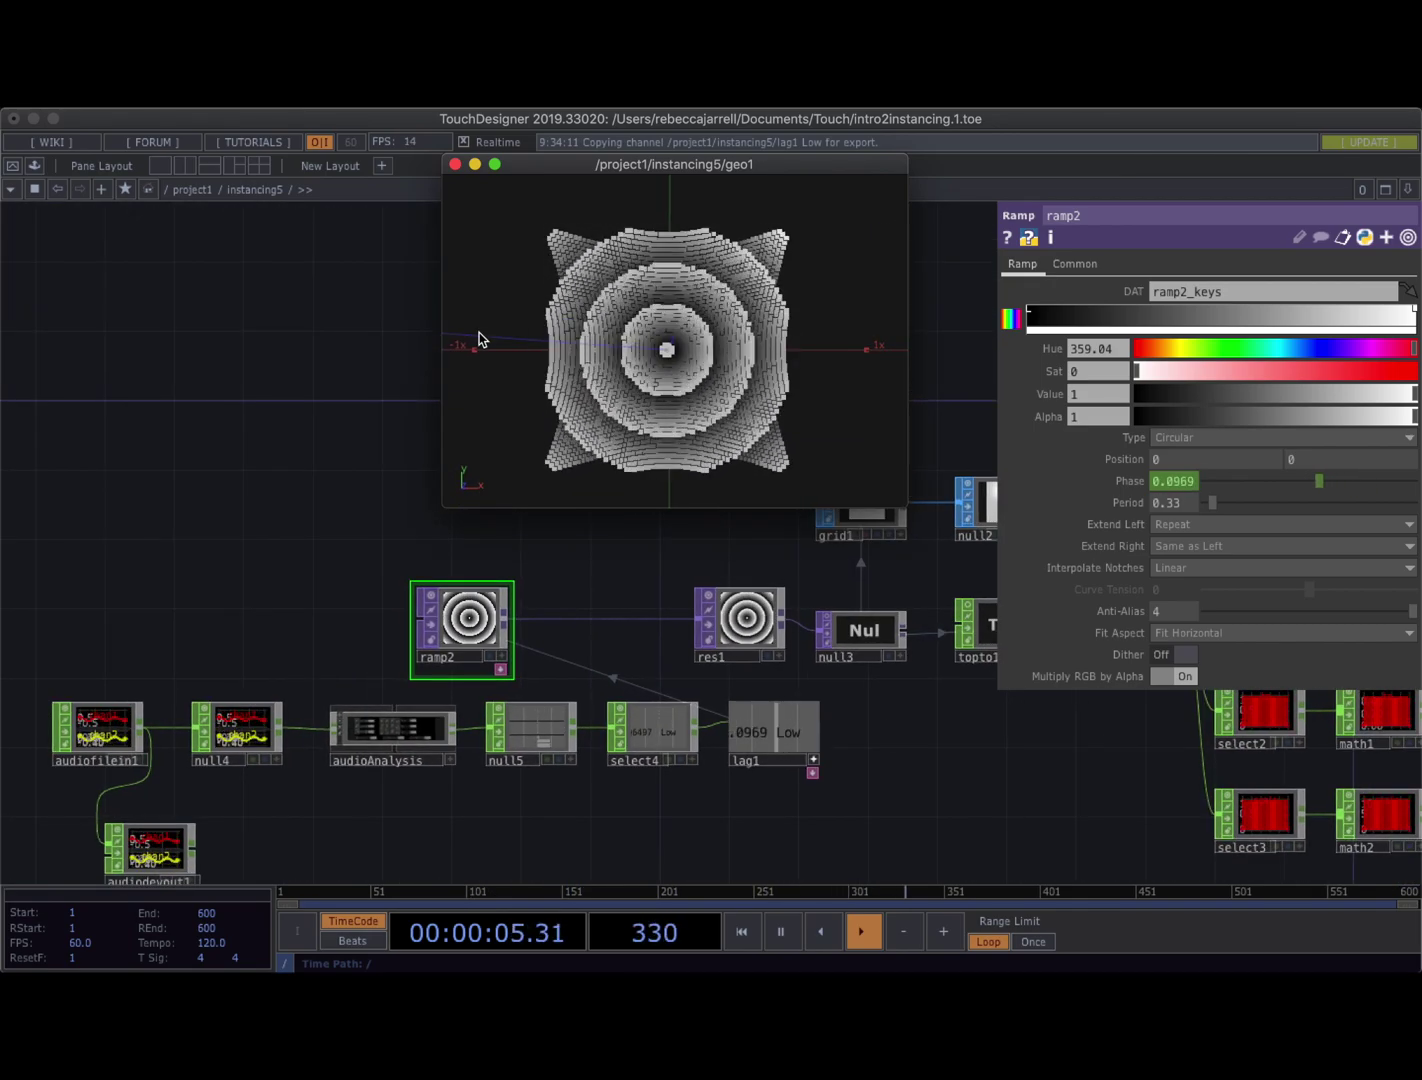
{"action": "mouse_move", "coordinate": [679, 333]}
{"action": "left_mouse_down"}
{"action": "mouse_move", "coordinate": [557, 328]}
{"action": "mouse_move", "coordinate": [716, 343]}
{"action": "mouse_move", "coordinate": [659, 343]}
{"action": "left_mouse_up"}
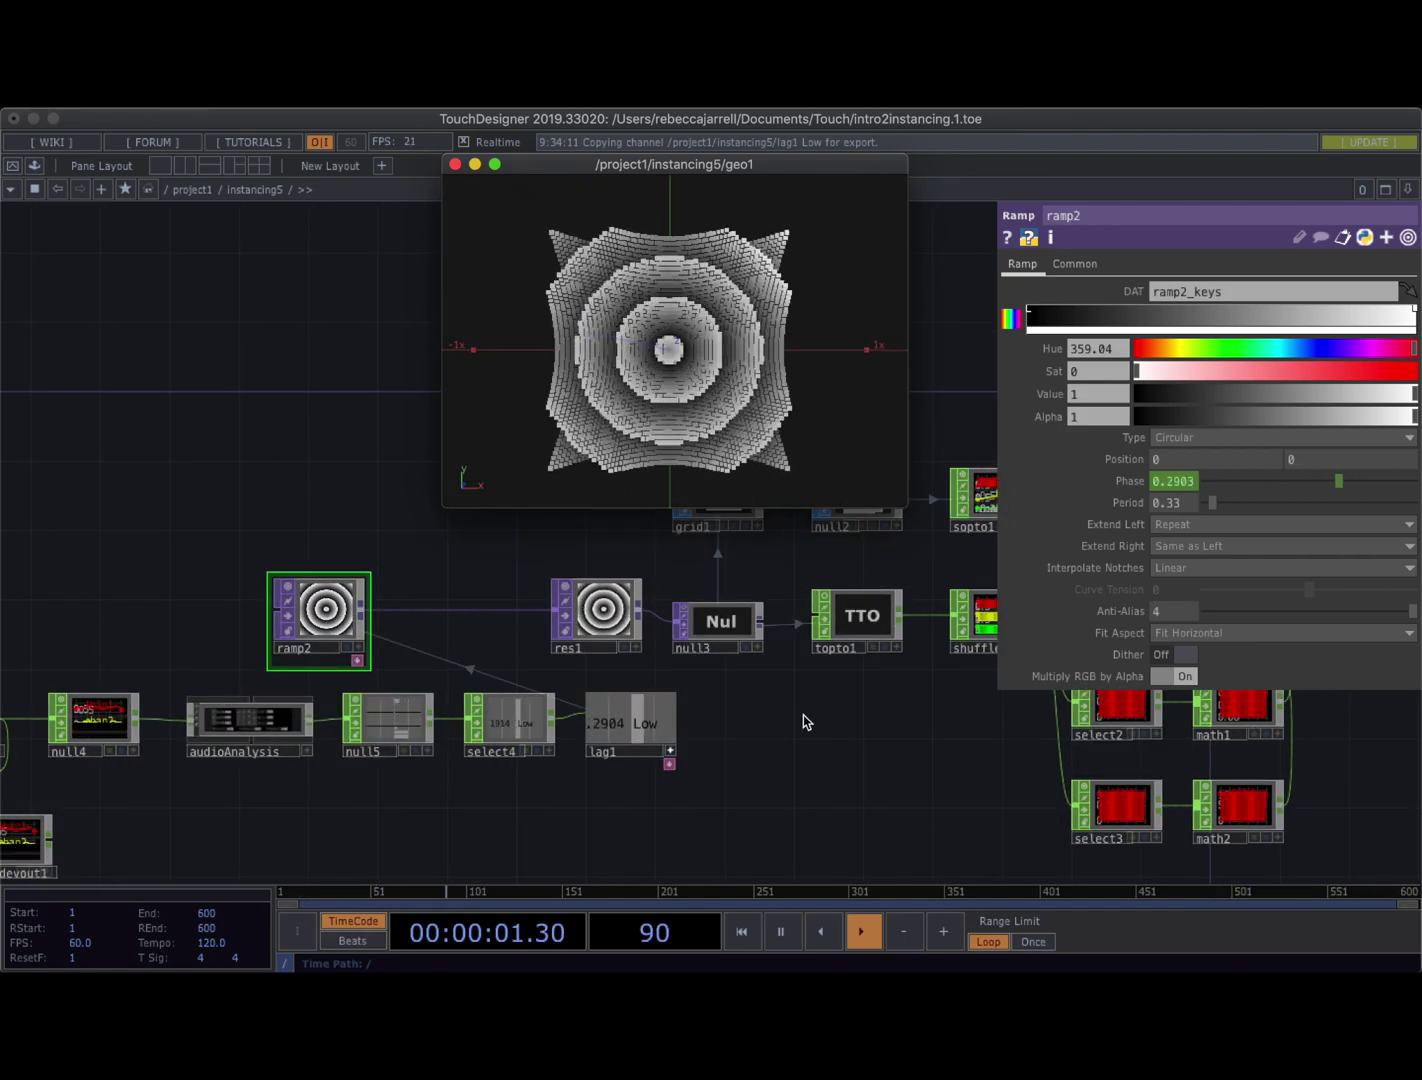
{"action": "scroll", "coordinate": [809, 746], "scroll_direction": "down", "scroll_amount": 2}
{"action": "left_click_drag", "start_coordinate": [386, 804], "coordinate": [366, 740]}
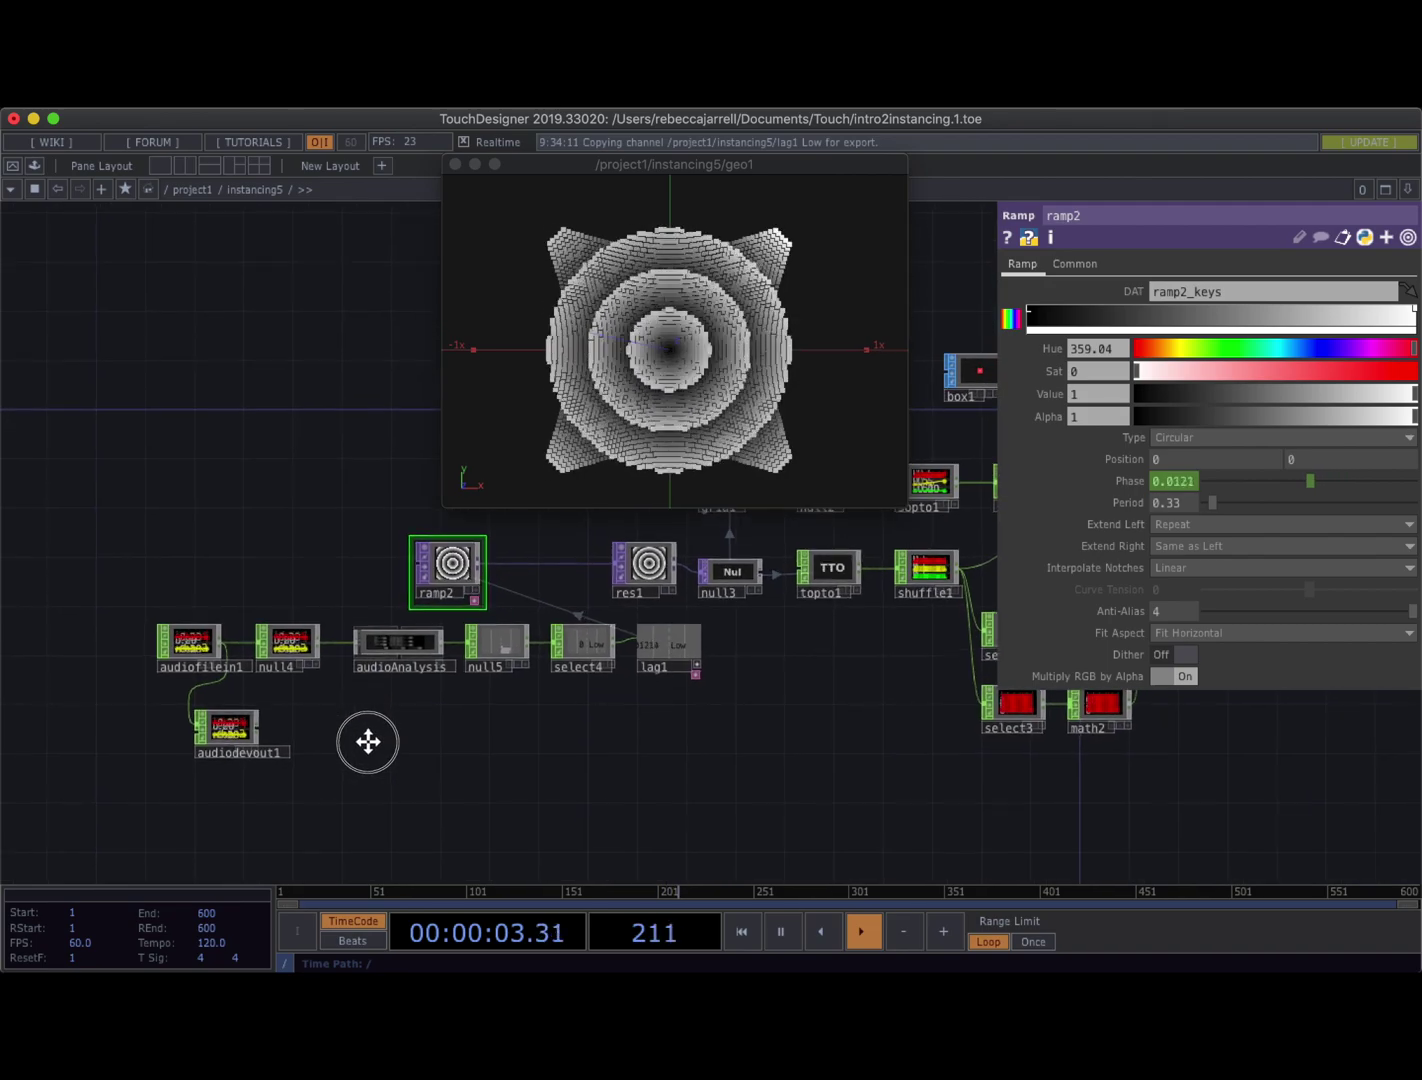
{"action": "left_click_drag", "start_coordinate": [460, 749], "coordinate": [403, 752]}
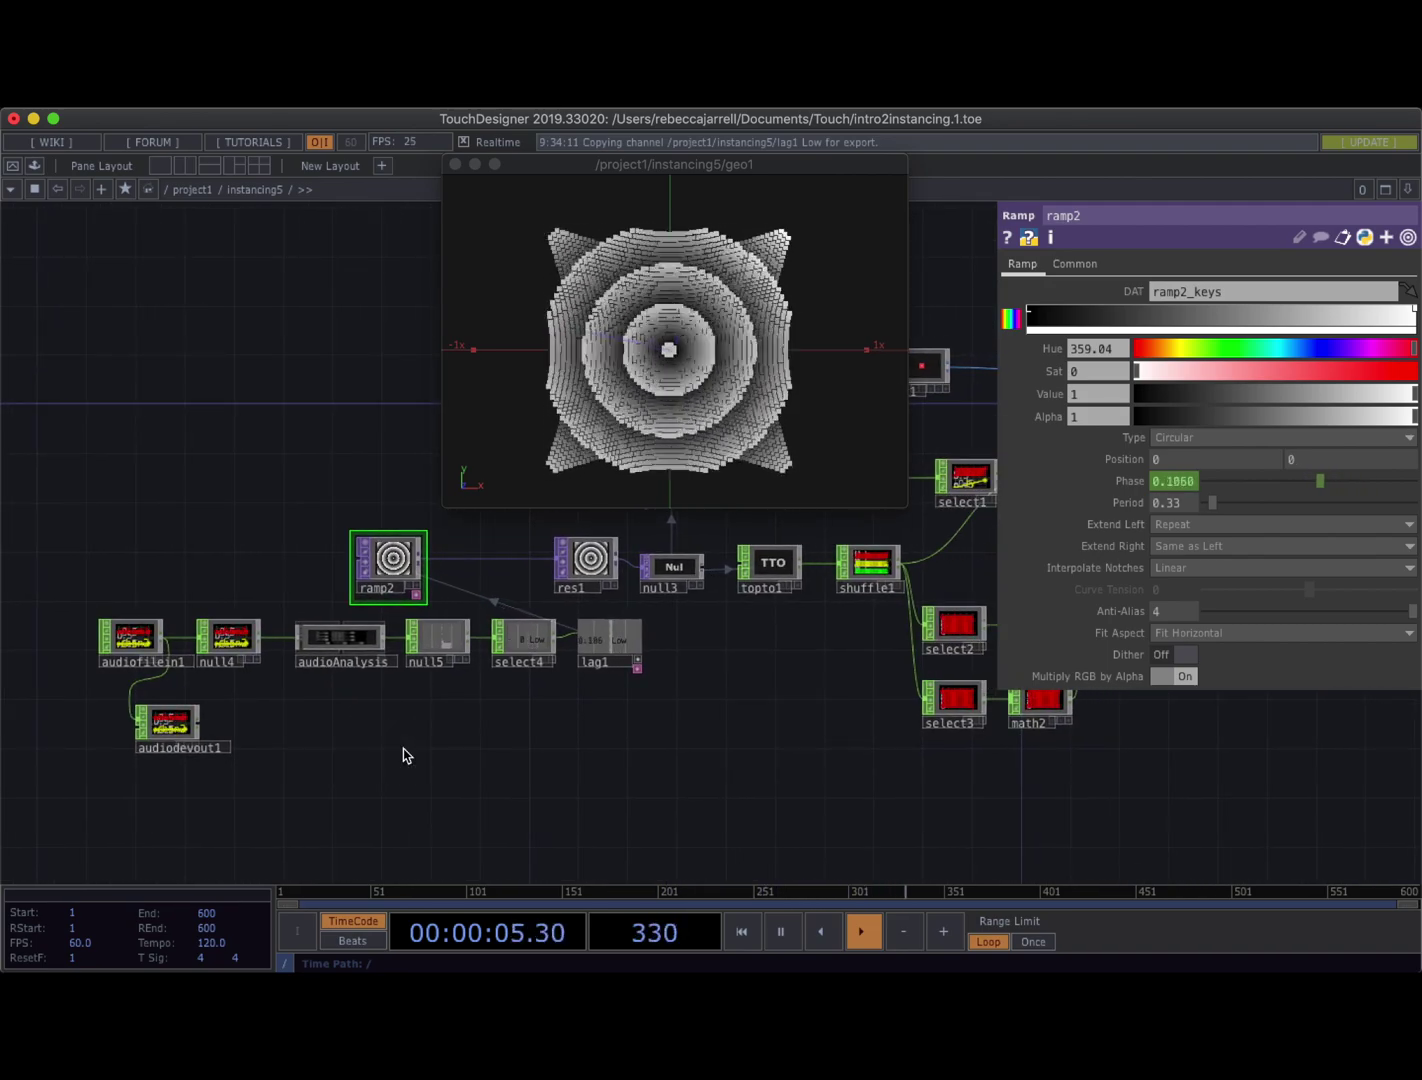
Go up to project1, close the floating geo1 view, paste a copy of instancing5 below it, and enter the copy
{"action": "scroll", "coordinate": [404, 748], "scroll_direction": "down", "scroll_amount": 2}
{"action": "scroll", "coordinate": [404, 748], "scroll_direction": "down", "scroll_amount": 6}
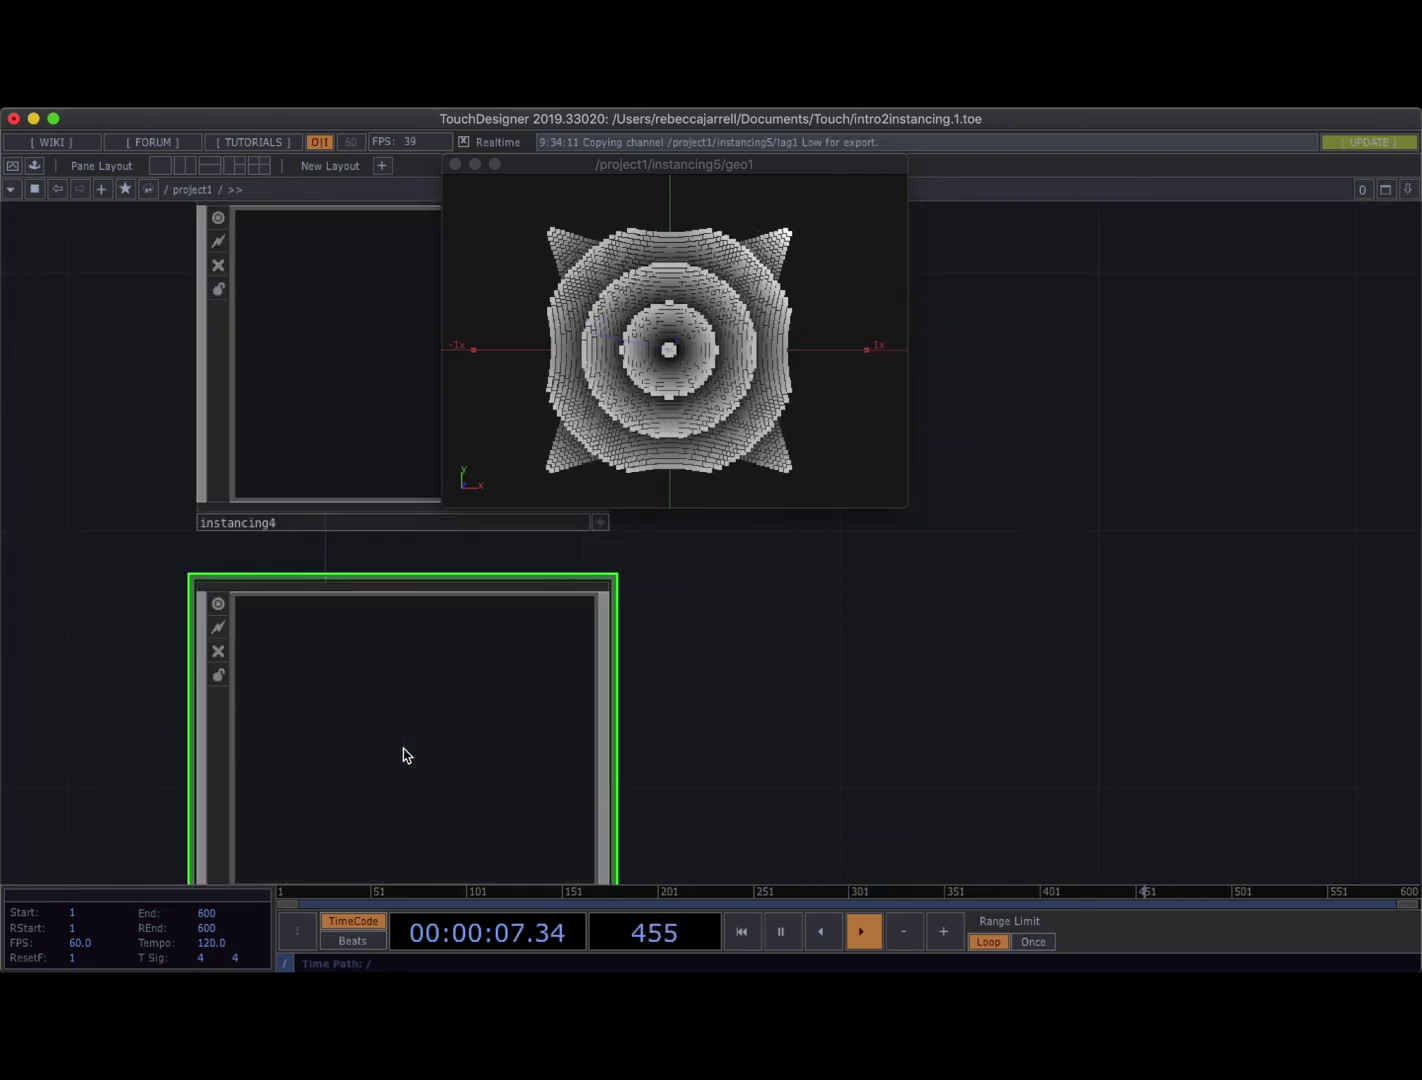
{"action": "scroll", "coordinate": [405, 748], "scroll_direction": "down", "scroll_amount": 1}
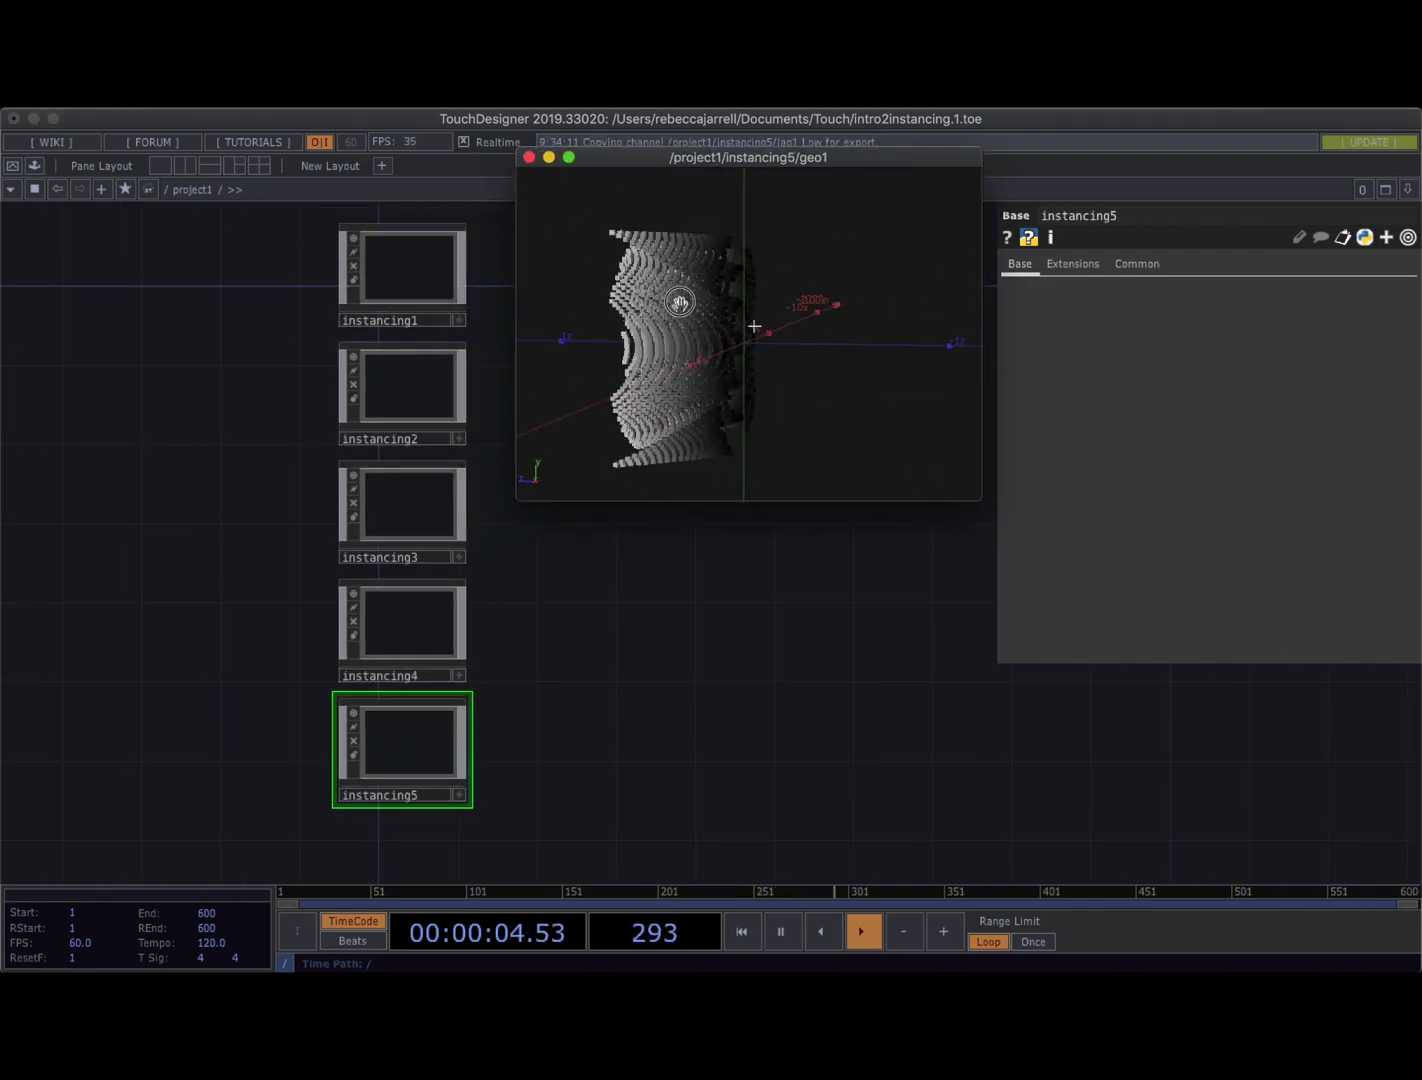
{"action": "left_click_drag", "start_coordinate": [680, 302], "coordinate": [803, 296]}
{"action": "scroll", "coordinate": [392, 764], "scroll_direction": "up", "scroll_amount": 5}
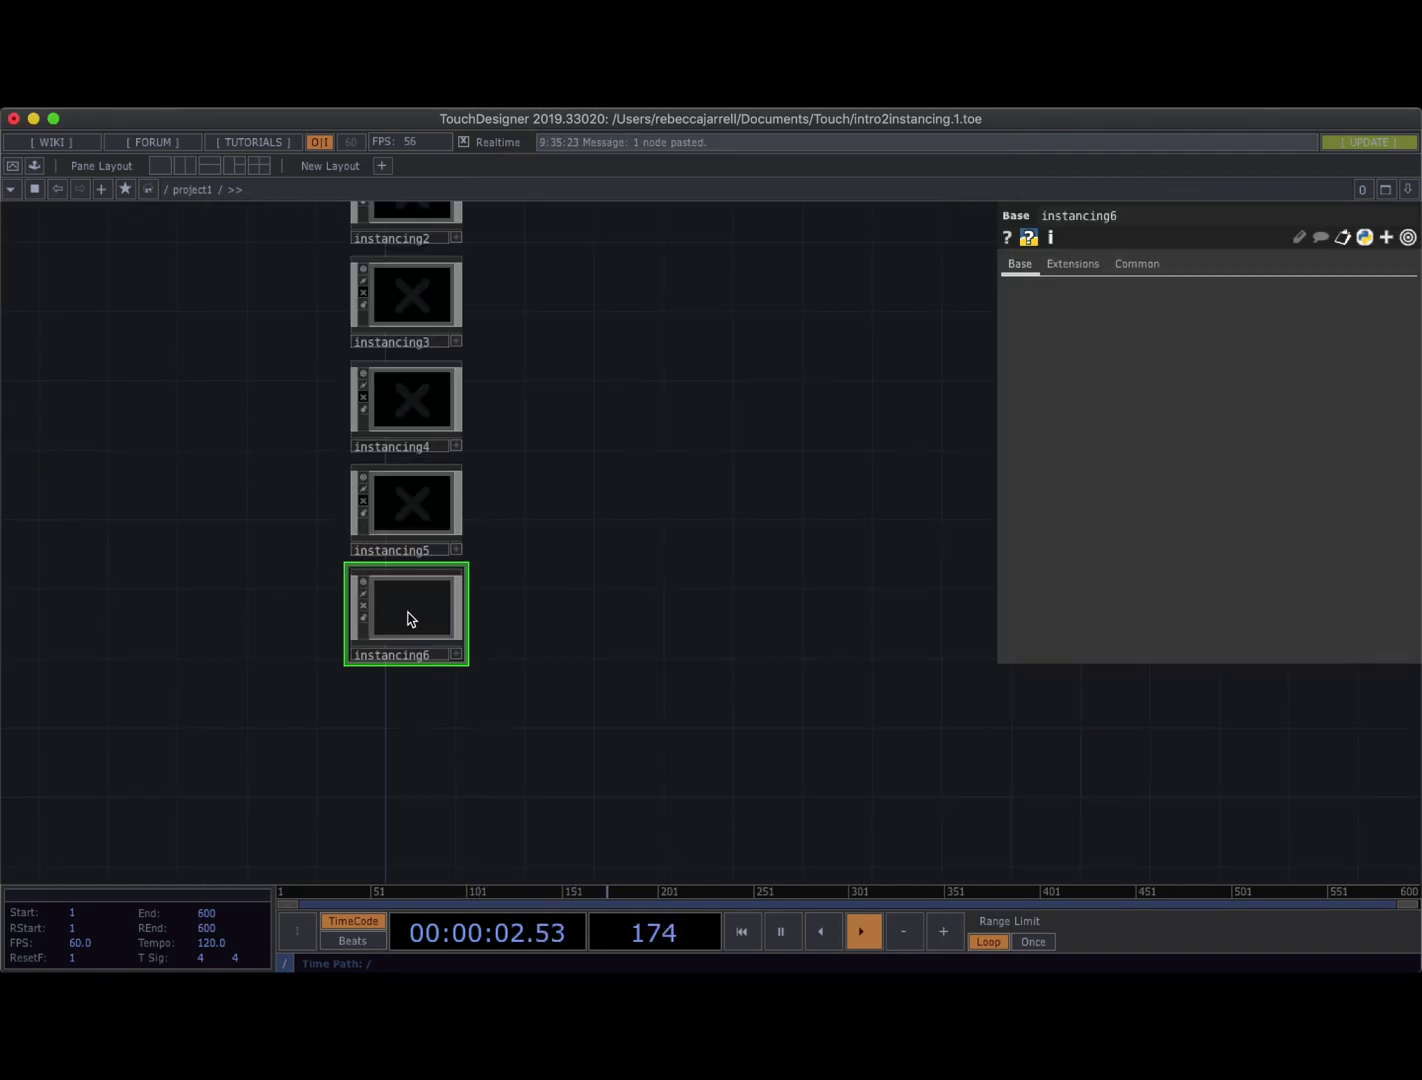
{"action": "scroll", "coordinate": [407, 619], "scroll_direction": "up", "scroll_amount": 5}
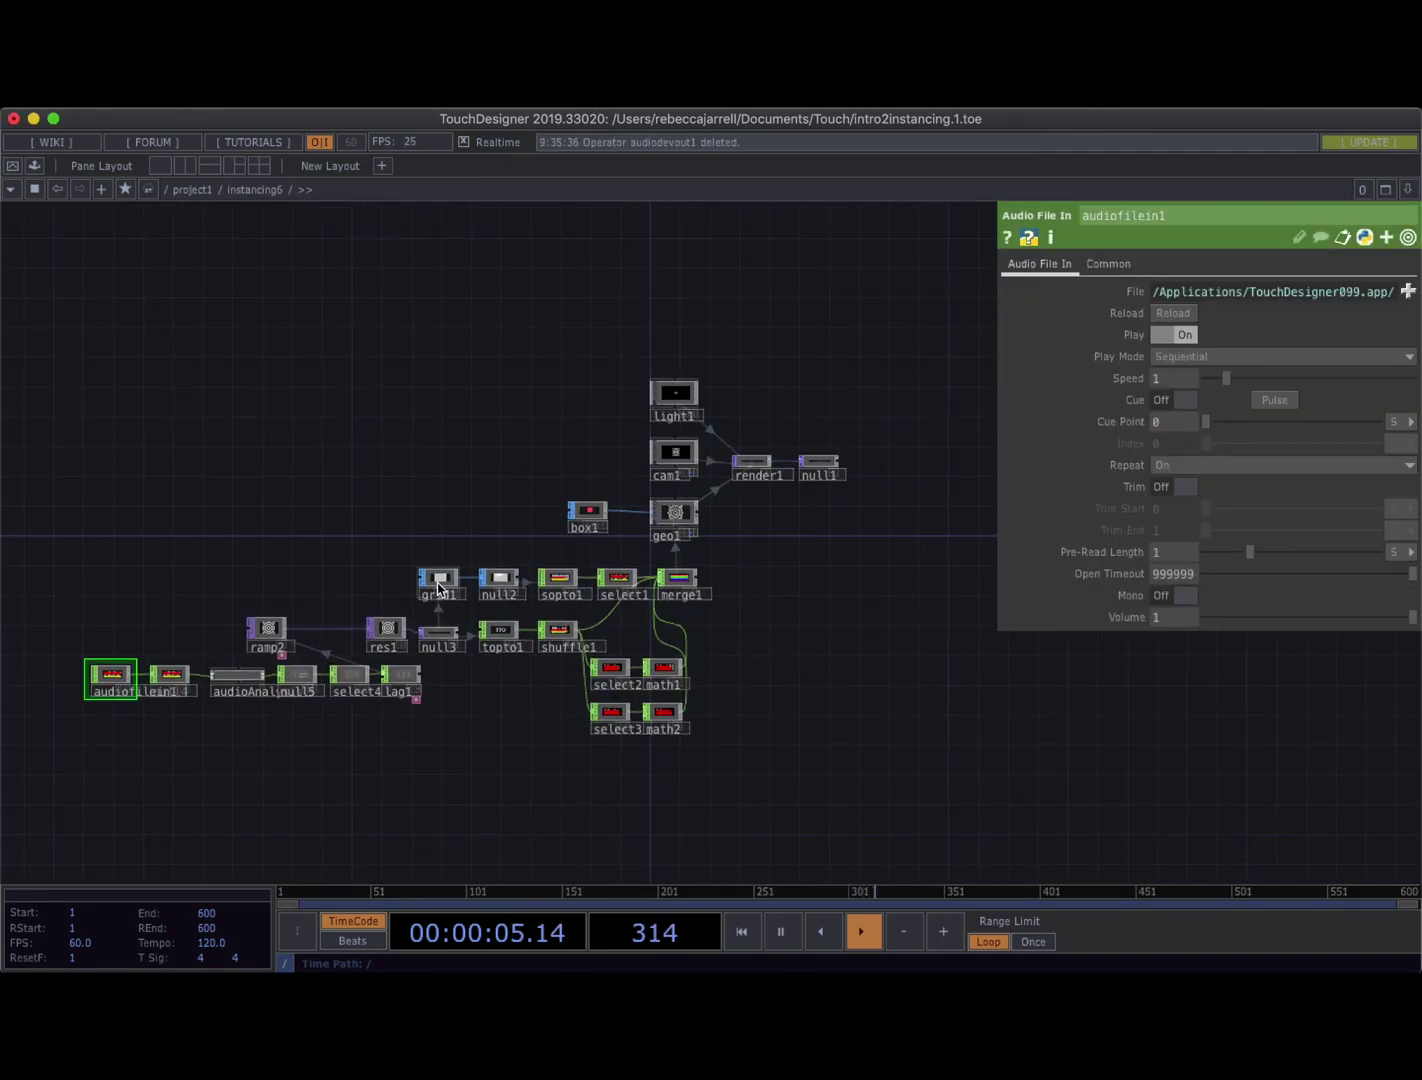
Delete every operator in the copied network except box1, geo1, cam1, light1, render1 and null1
{"action": "left_click", "coordinate": [438, 584]}
{"action": "left_click_drag", "start_coordinate": [315, 736], "coordinate": [733, 797]}
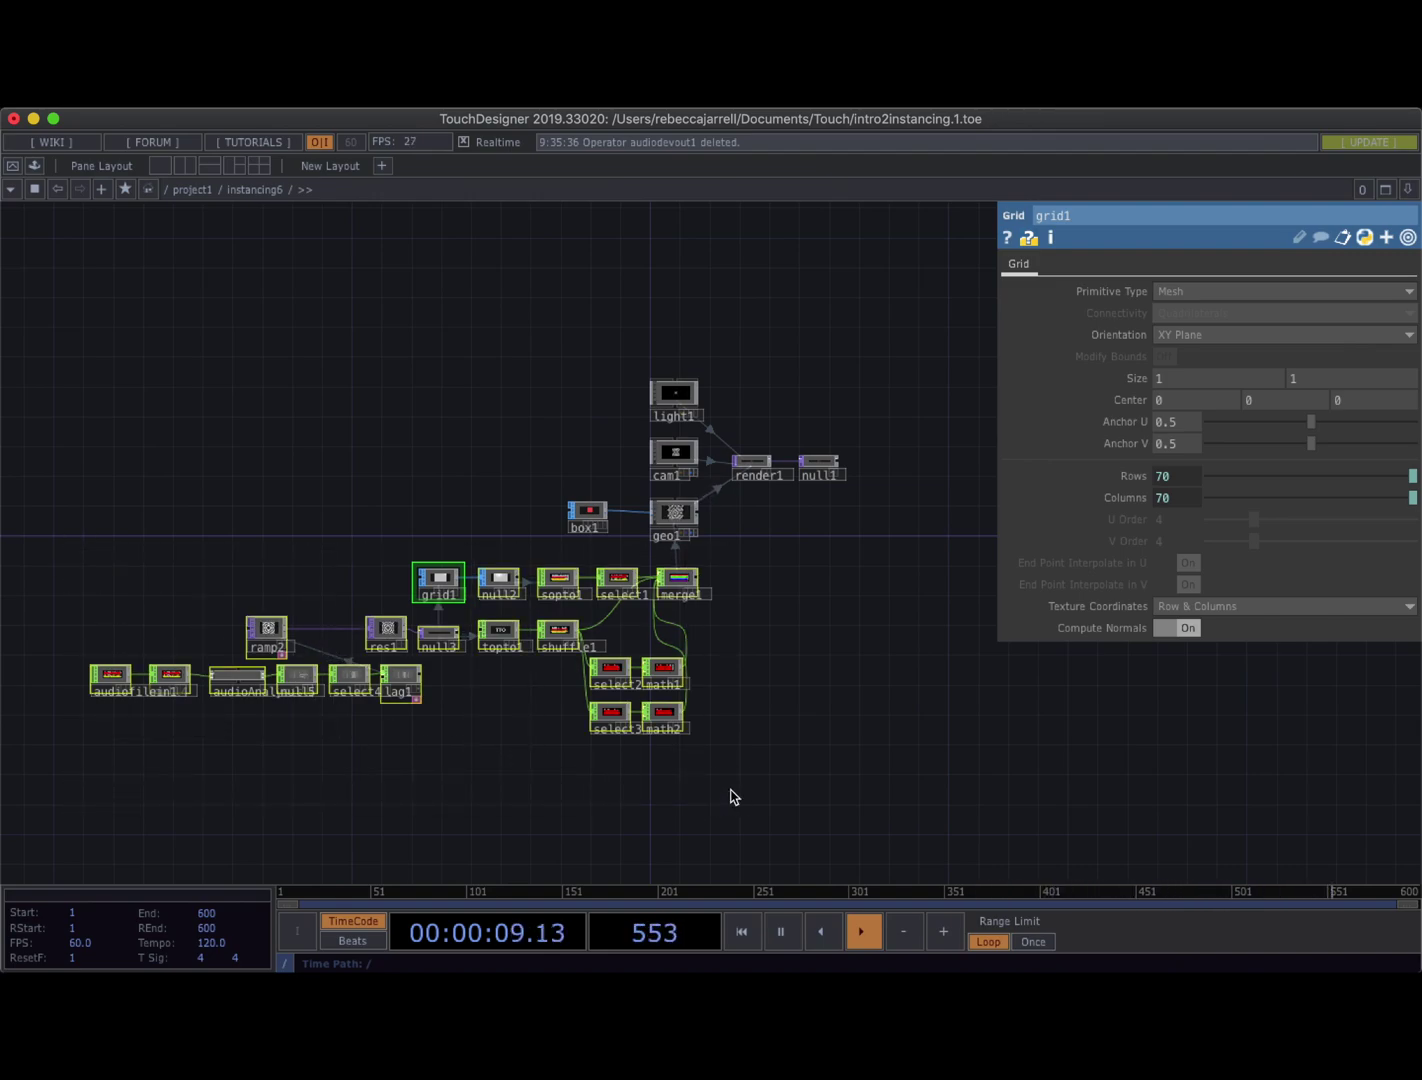
{"action": "key", "text": "Delete"}
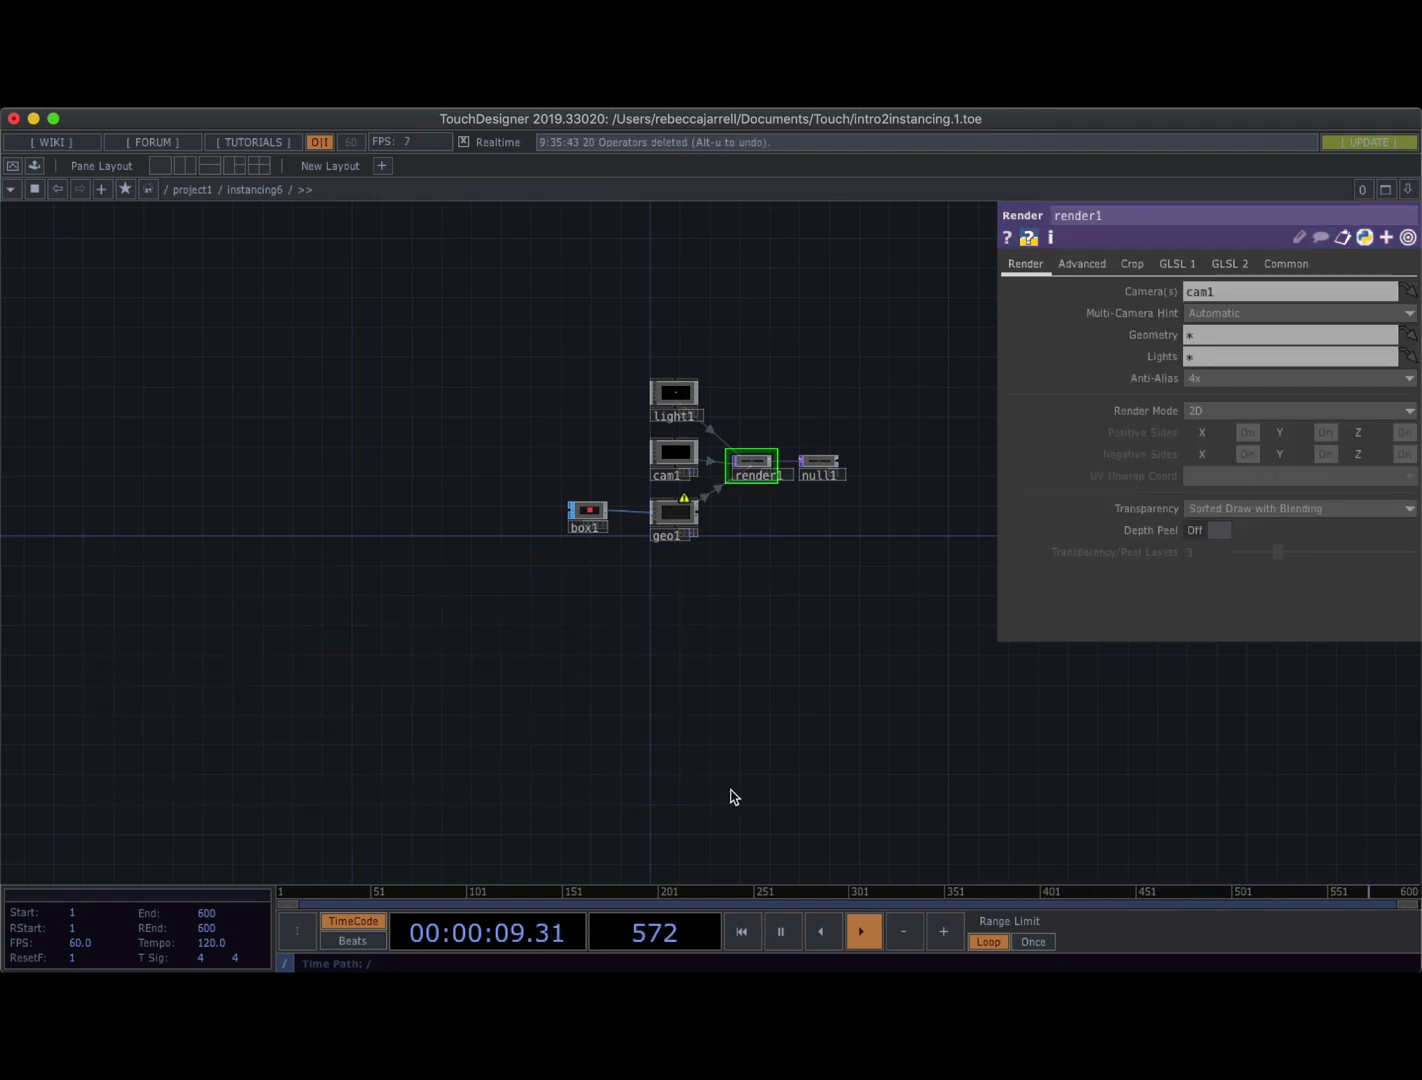
Replace geo1's instance colour channels with tx for R, ty for G and tz for B
{"action": "left_click", "coordinate": [681, 514]}
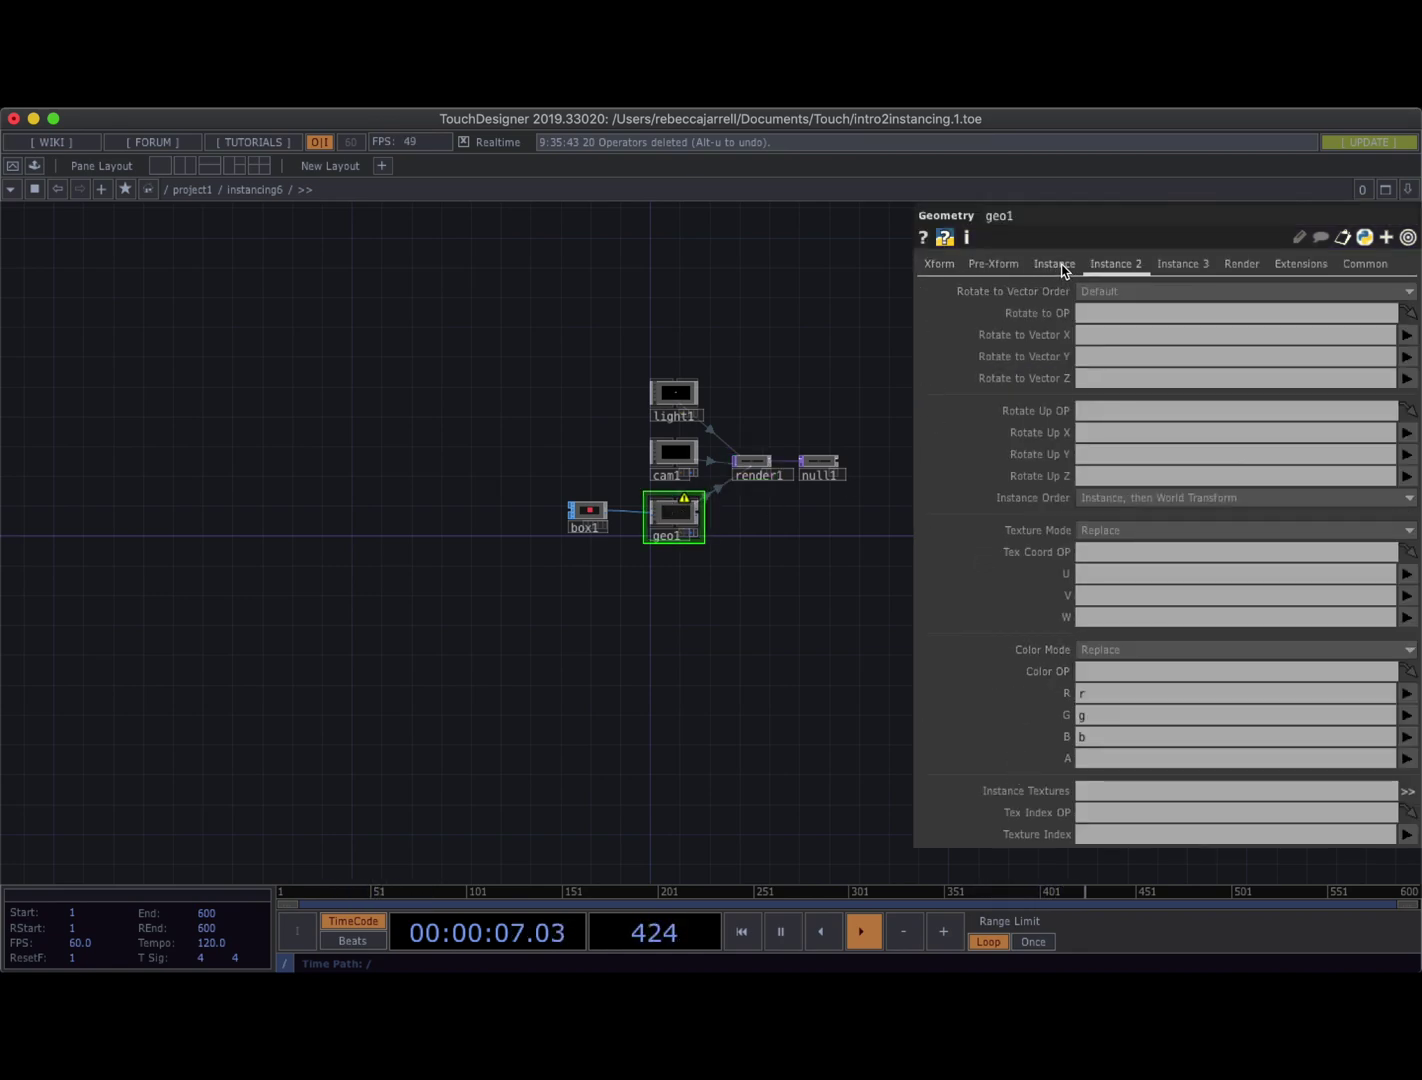
{"action": "left_click", "coordinate": [1057, 266]}
{"action": "left_click", "coordinate": [1113, 266]}
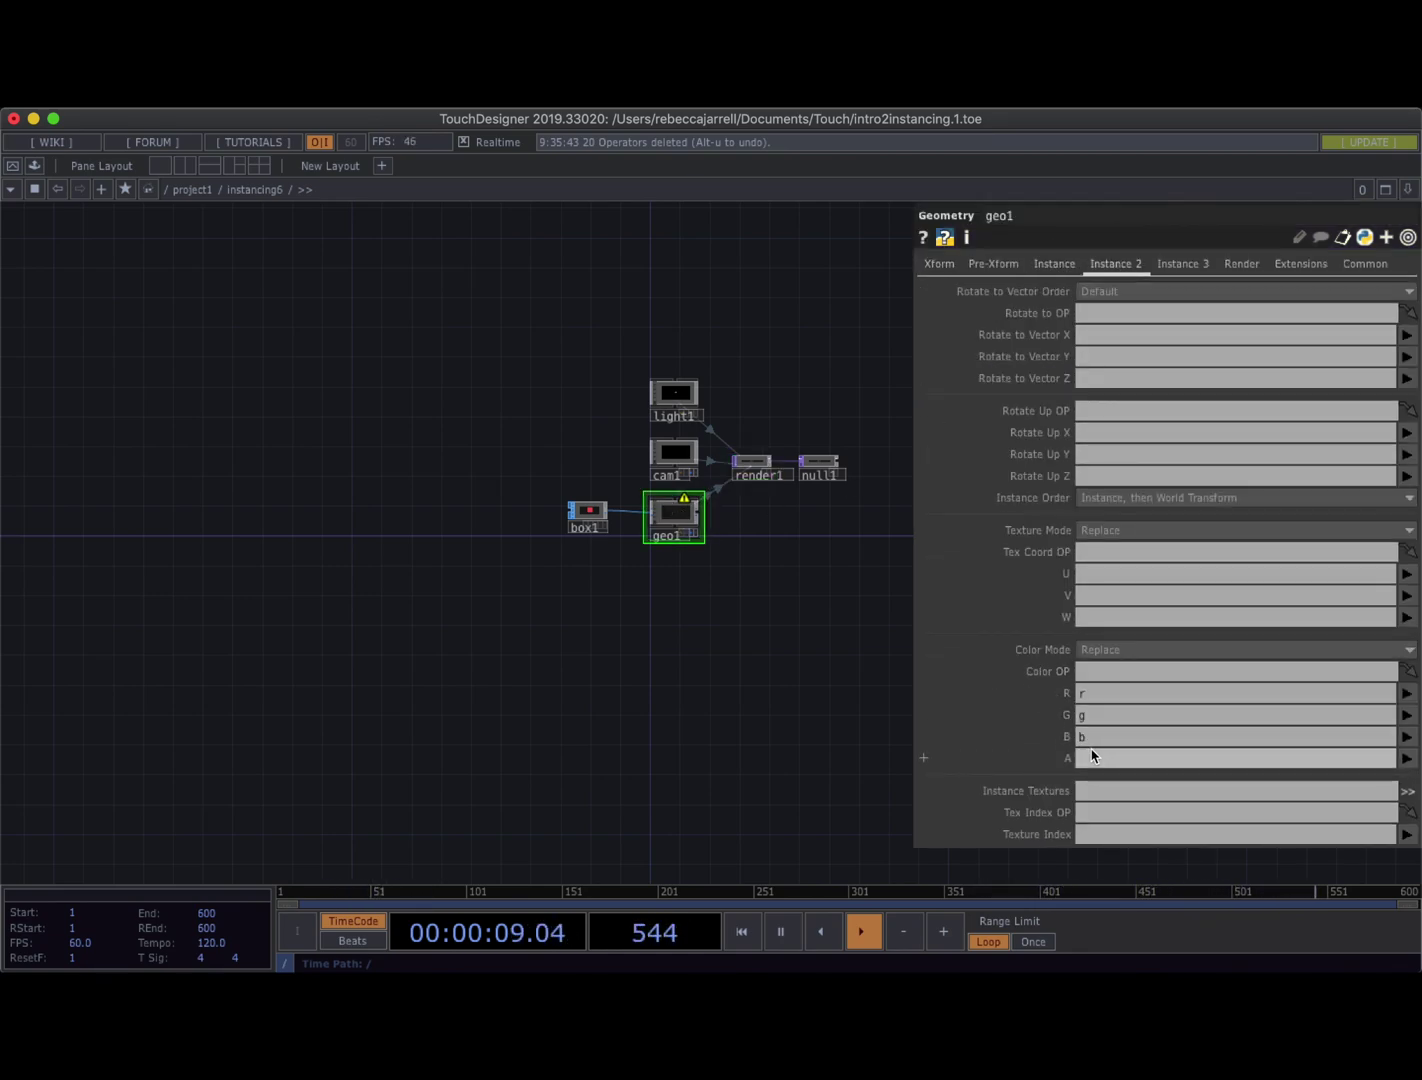
{"action": "left_click", "coordinate": [1019, 737]}
{"action": "left_click", "coordinate": [1083, 716]}
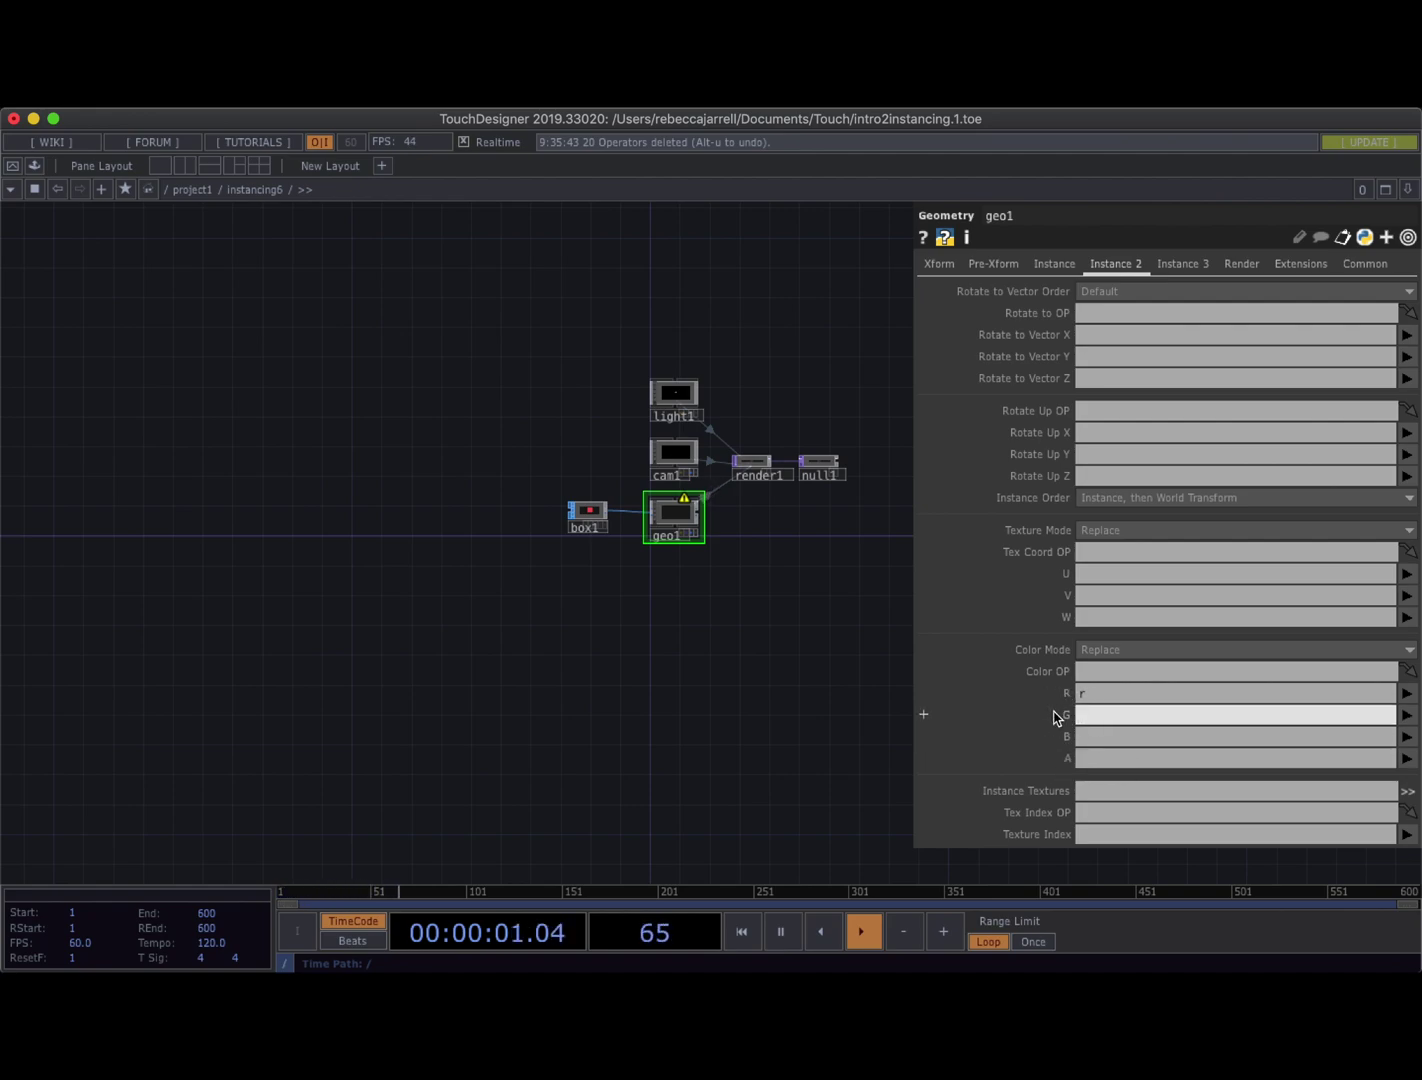
{"action": "left_click", "coordinate": [1064, 698]}
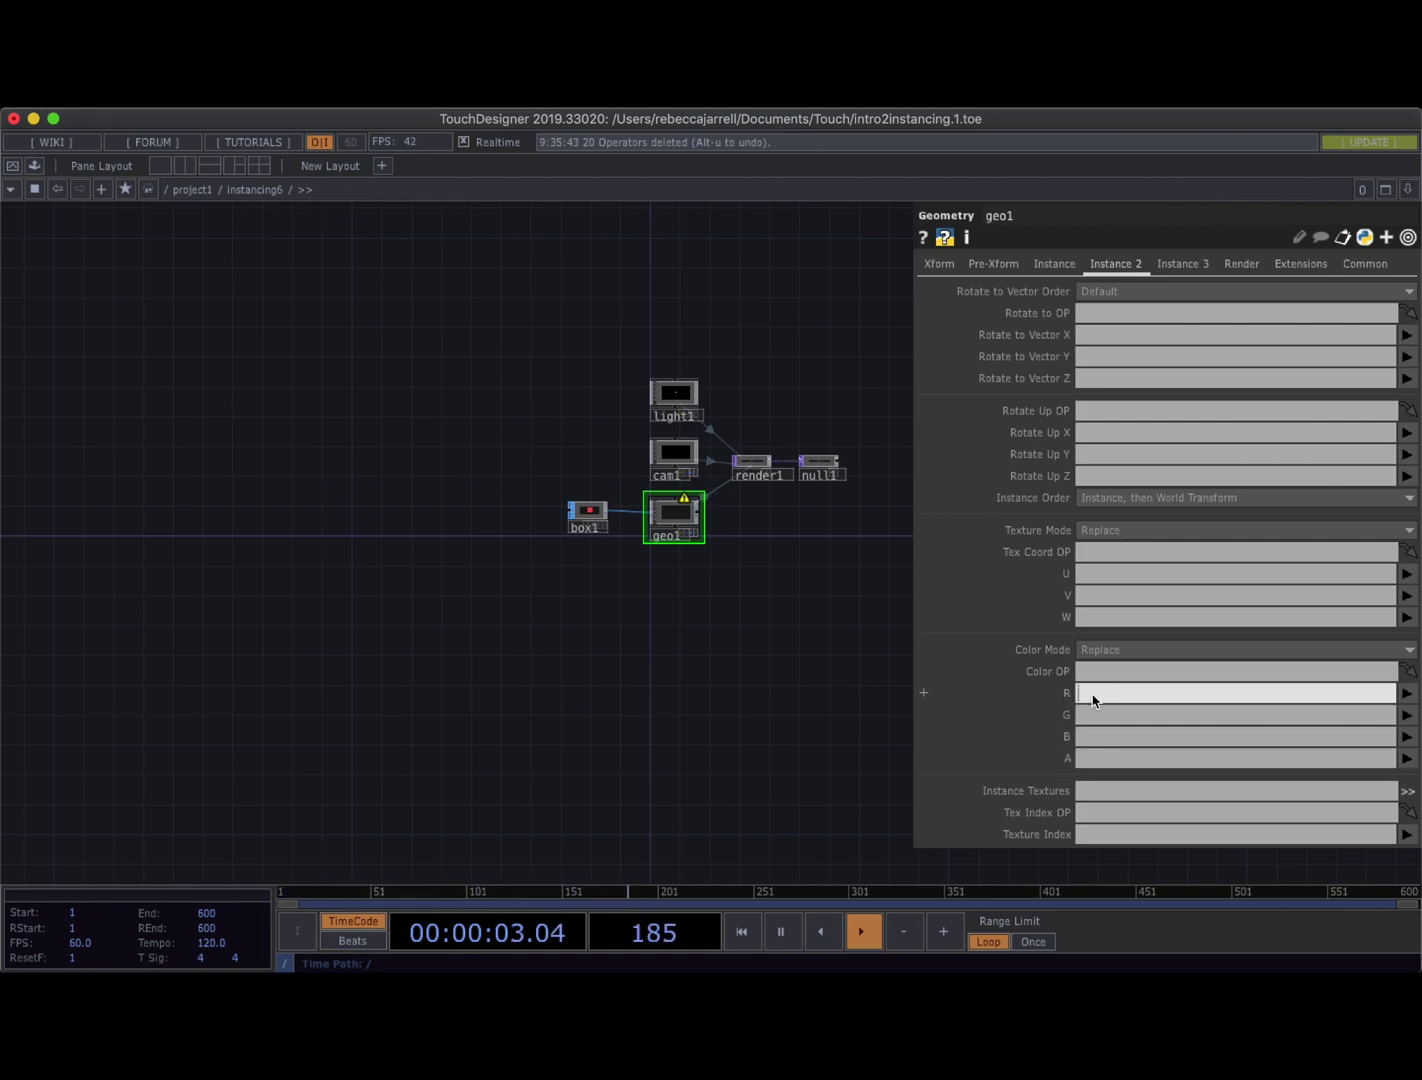
{"action": "type", "text": "tx"}
{"action": "left_click", "coordinate": [1098, 714]}
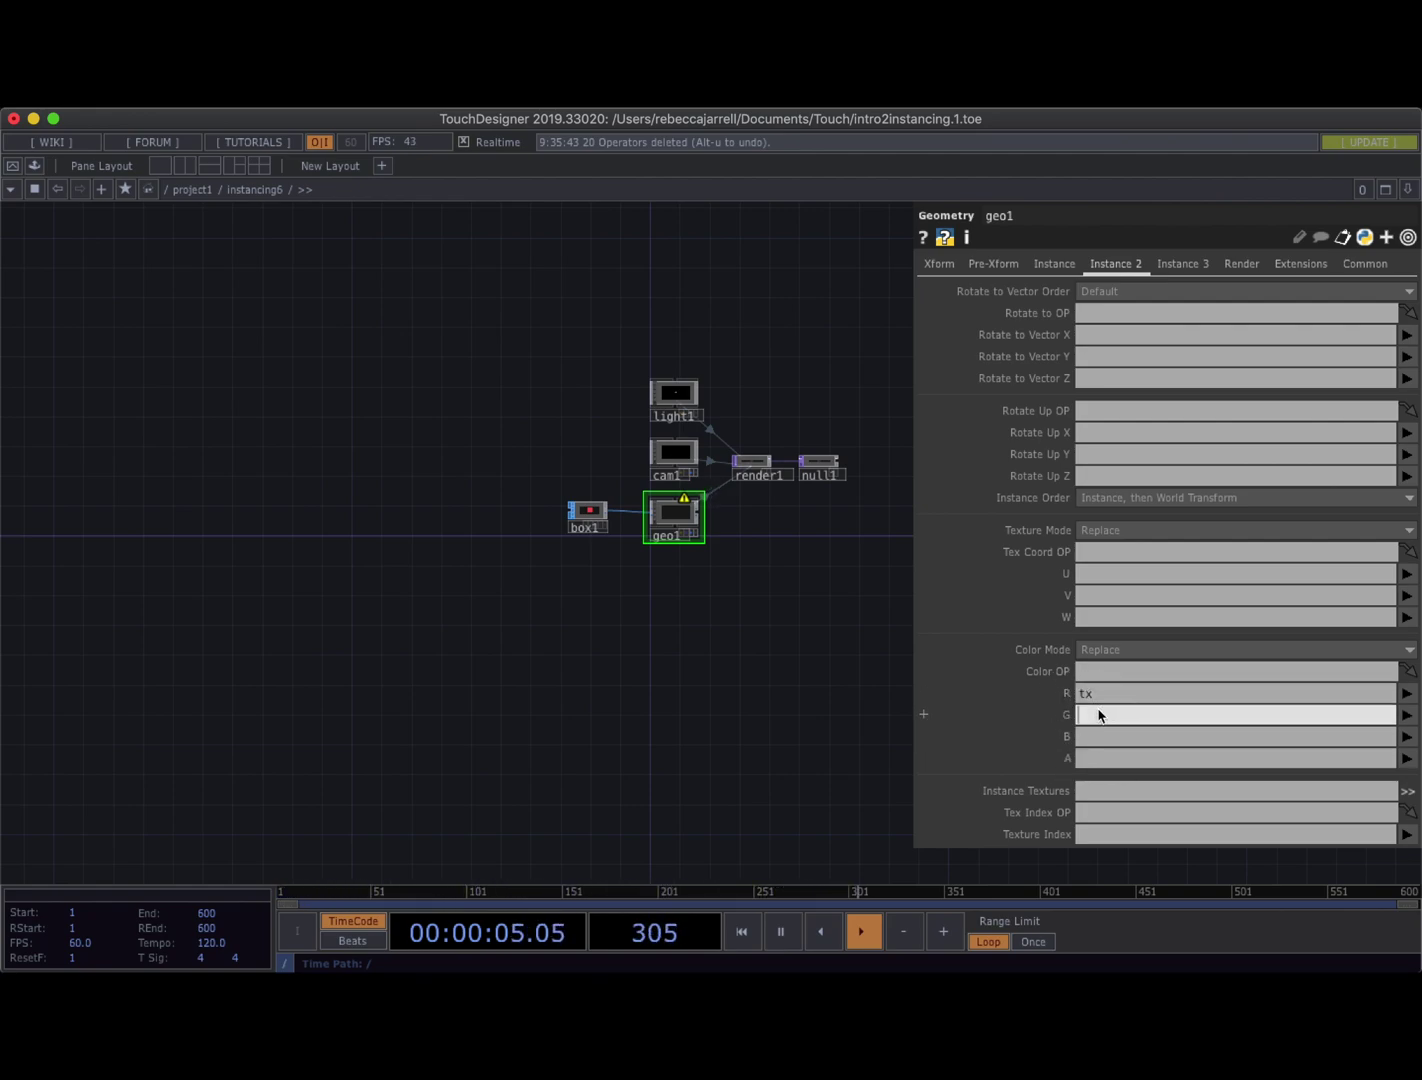
{"action": "left_click", "coordinate": [1096, 737]}
{"action": "type", "text": "t"}
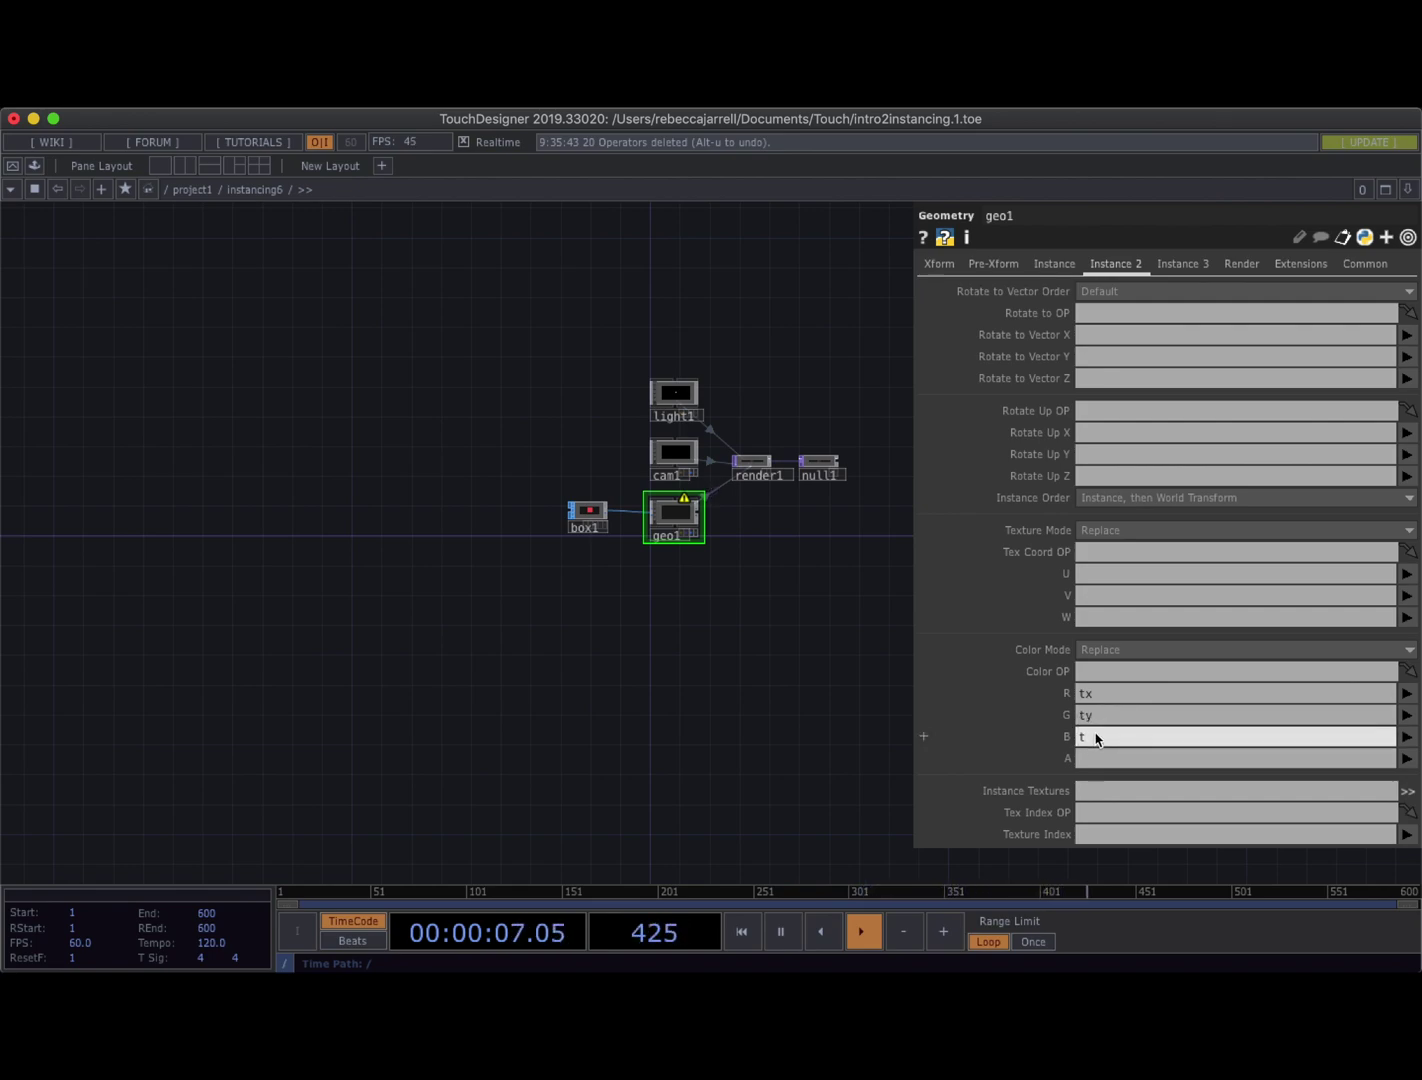
{"action": "type", "text": "z"}
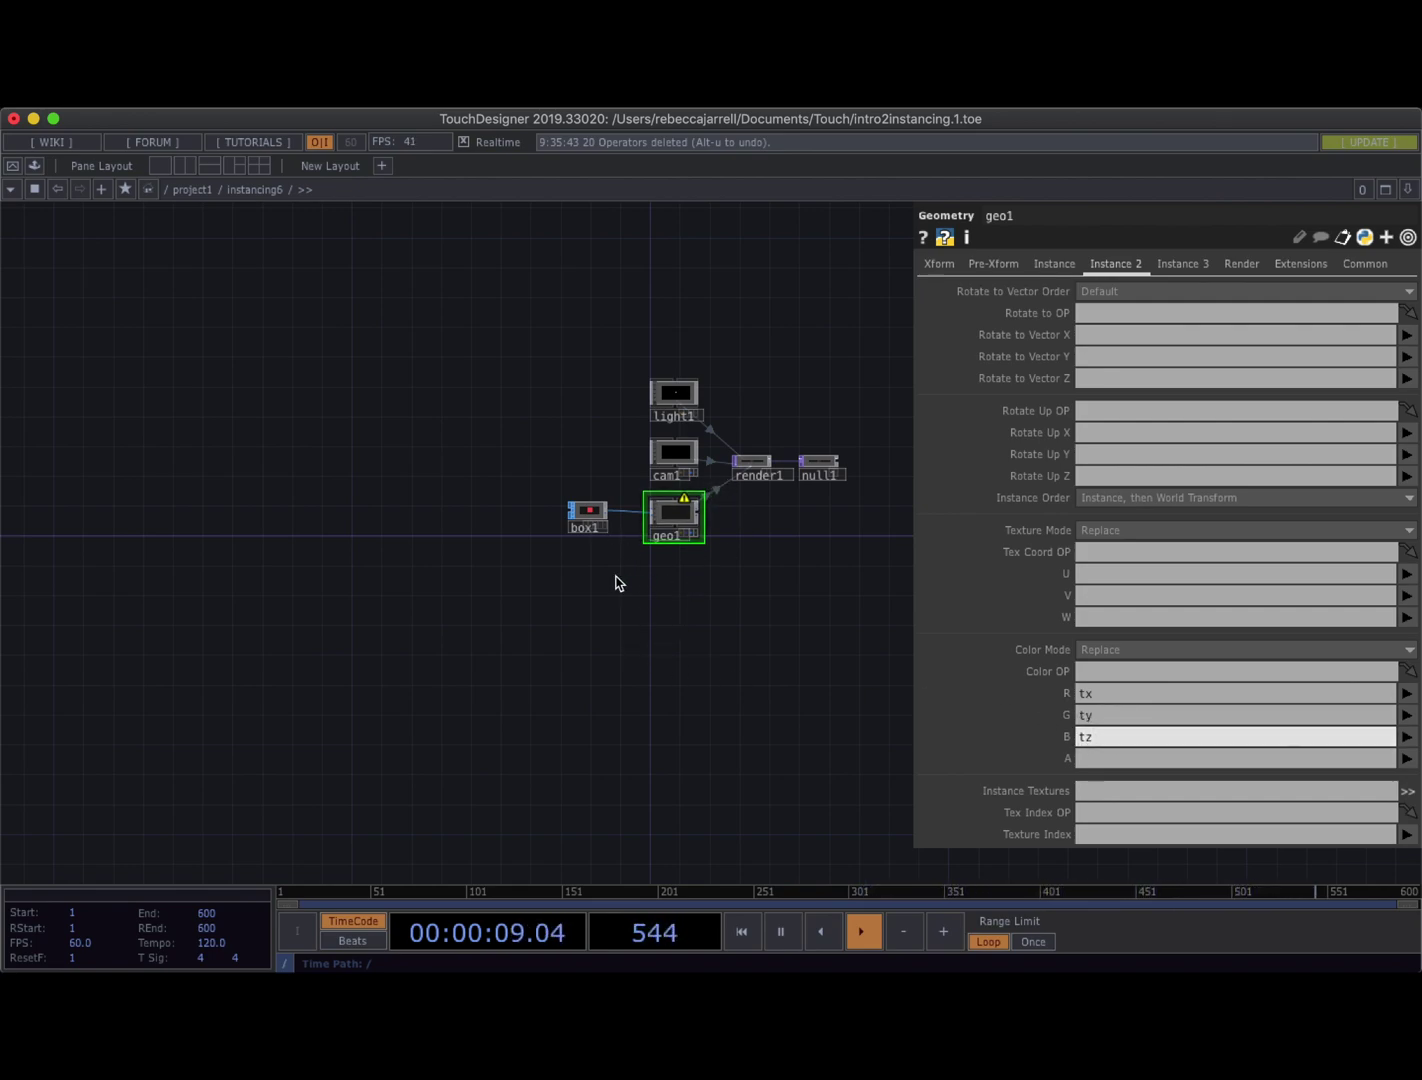
Add a Noise TOP in the empty network area below and well to the left of box1
{"action": "scroll", "coordinate": [616, 575], "scroll_direction": "up", "scroll_amount": 10}
{"action": "left_click_drag", "start_coordinate": [542, 567], "coordinate": [533, 517]}
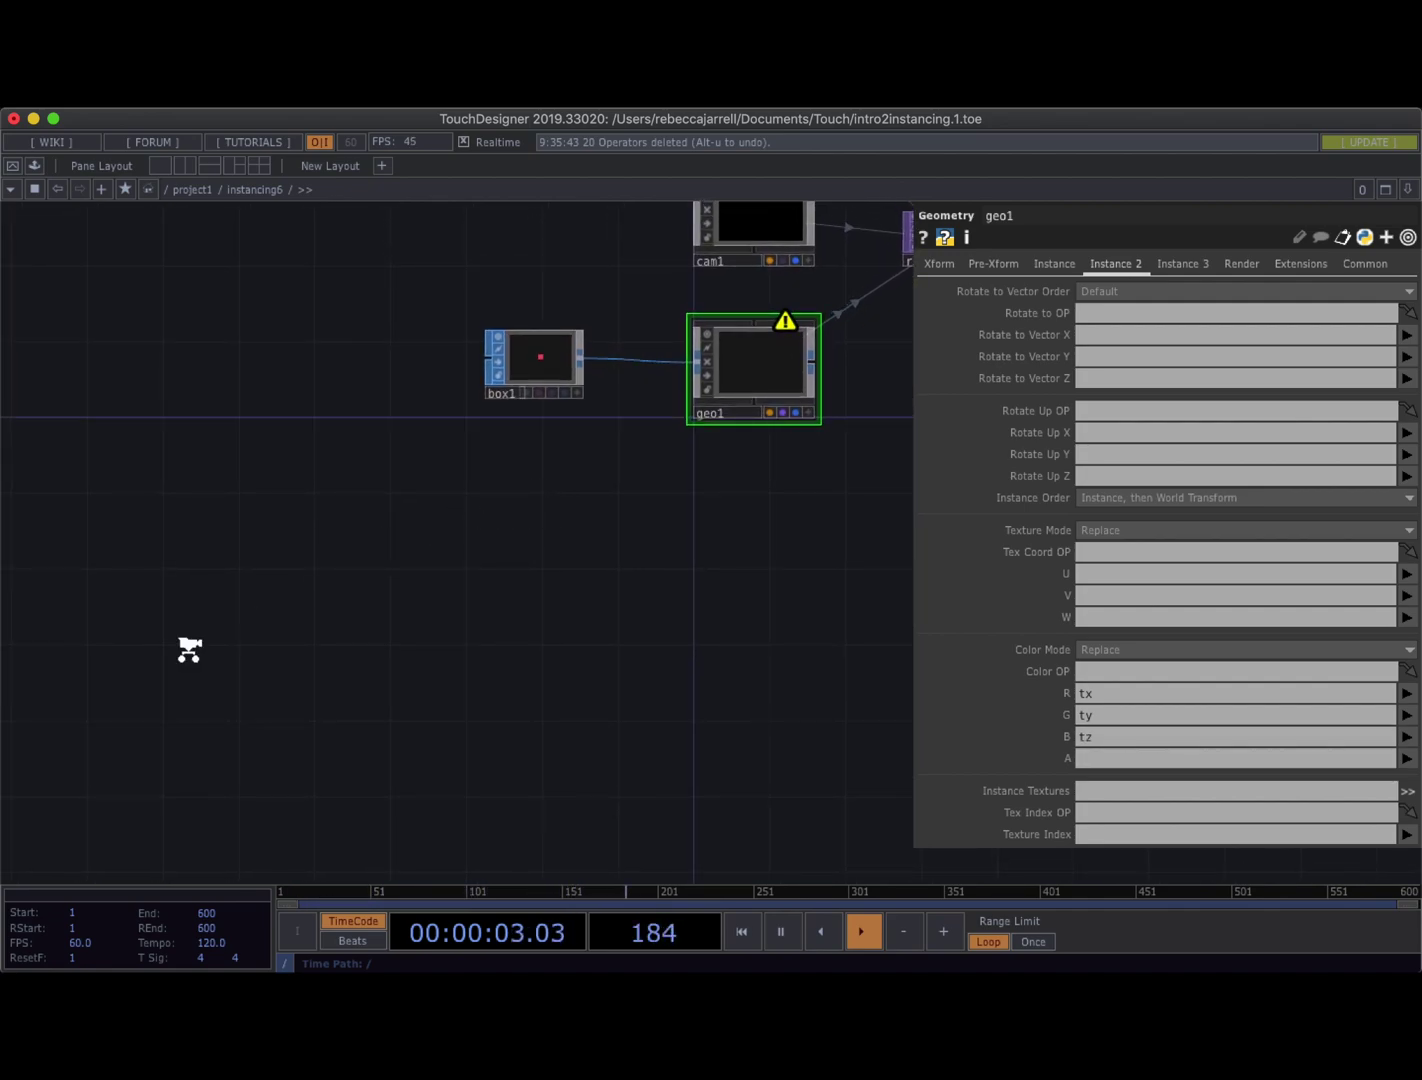
{"action": "middle_click_drag", "start_coordinate": [189, 650], "coordinate": [125, 641]}
{"action": "left_click_drag", "start_coordinate": [124, 638], "coordinate": [226, 606]}
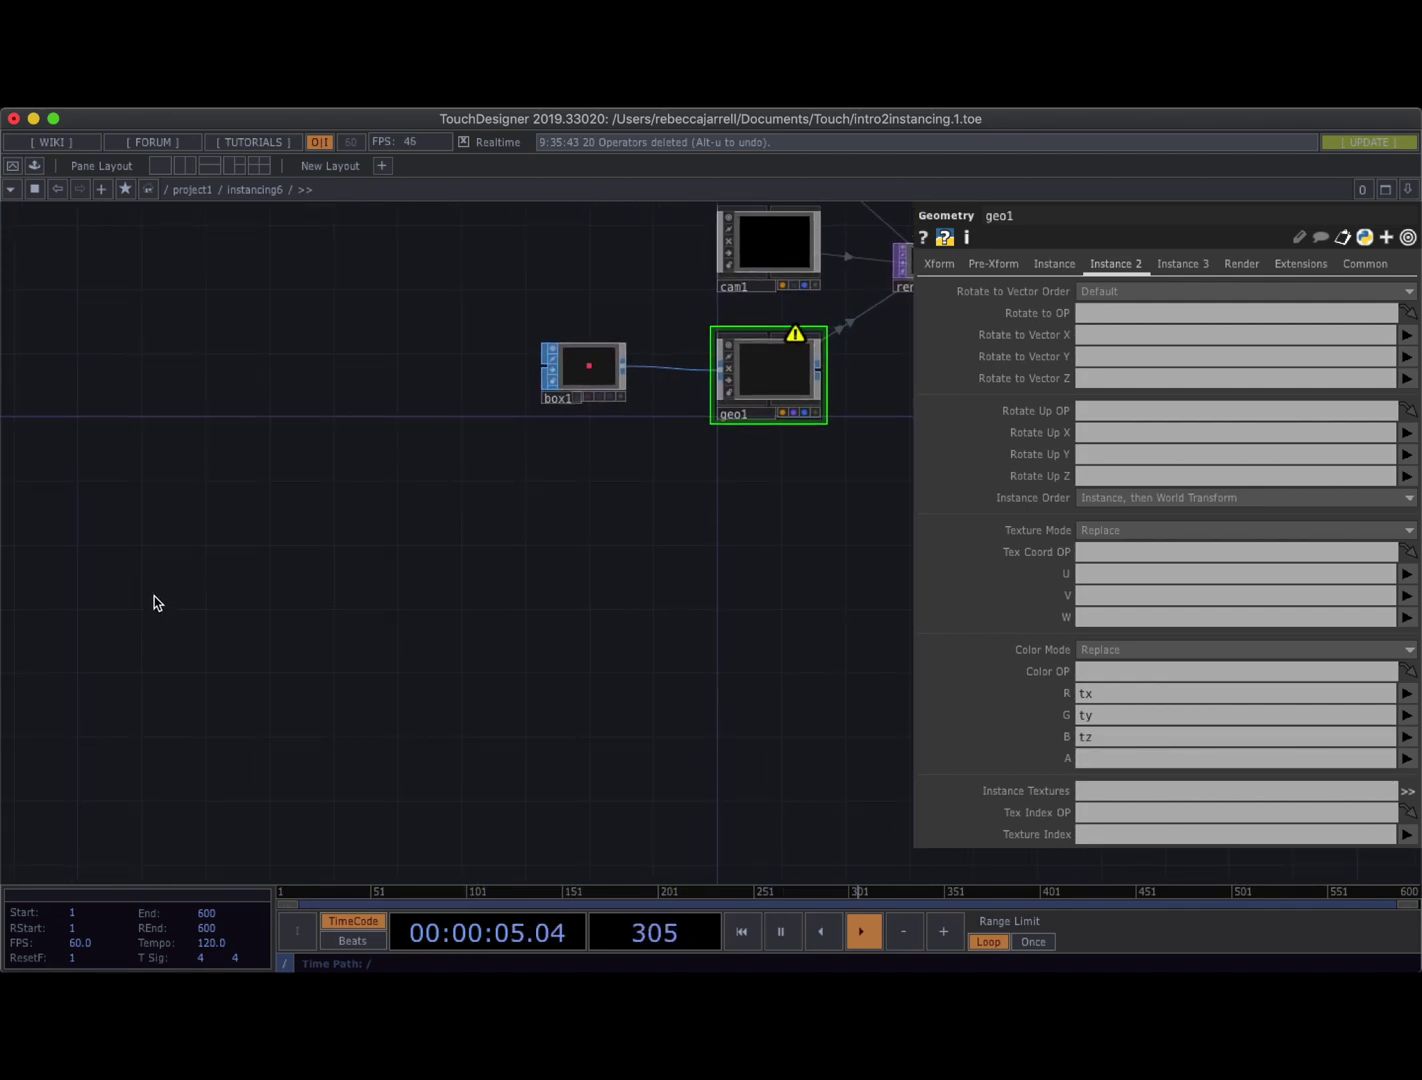
{"action": "double_click", "coordinate": [105, 596]}
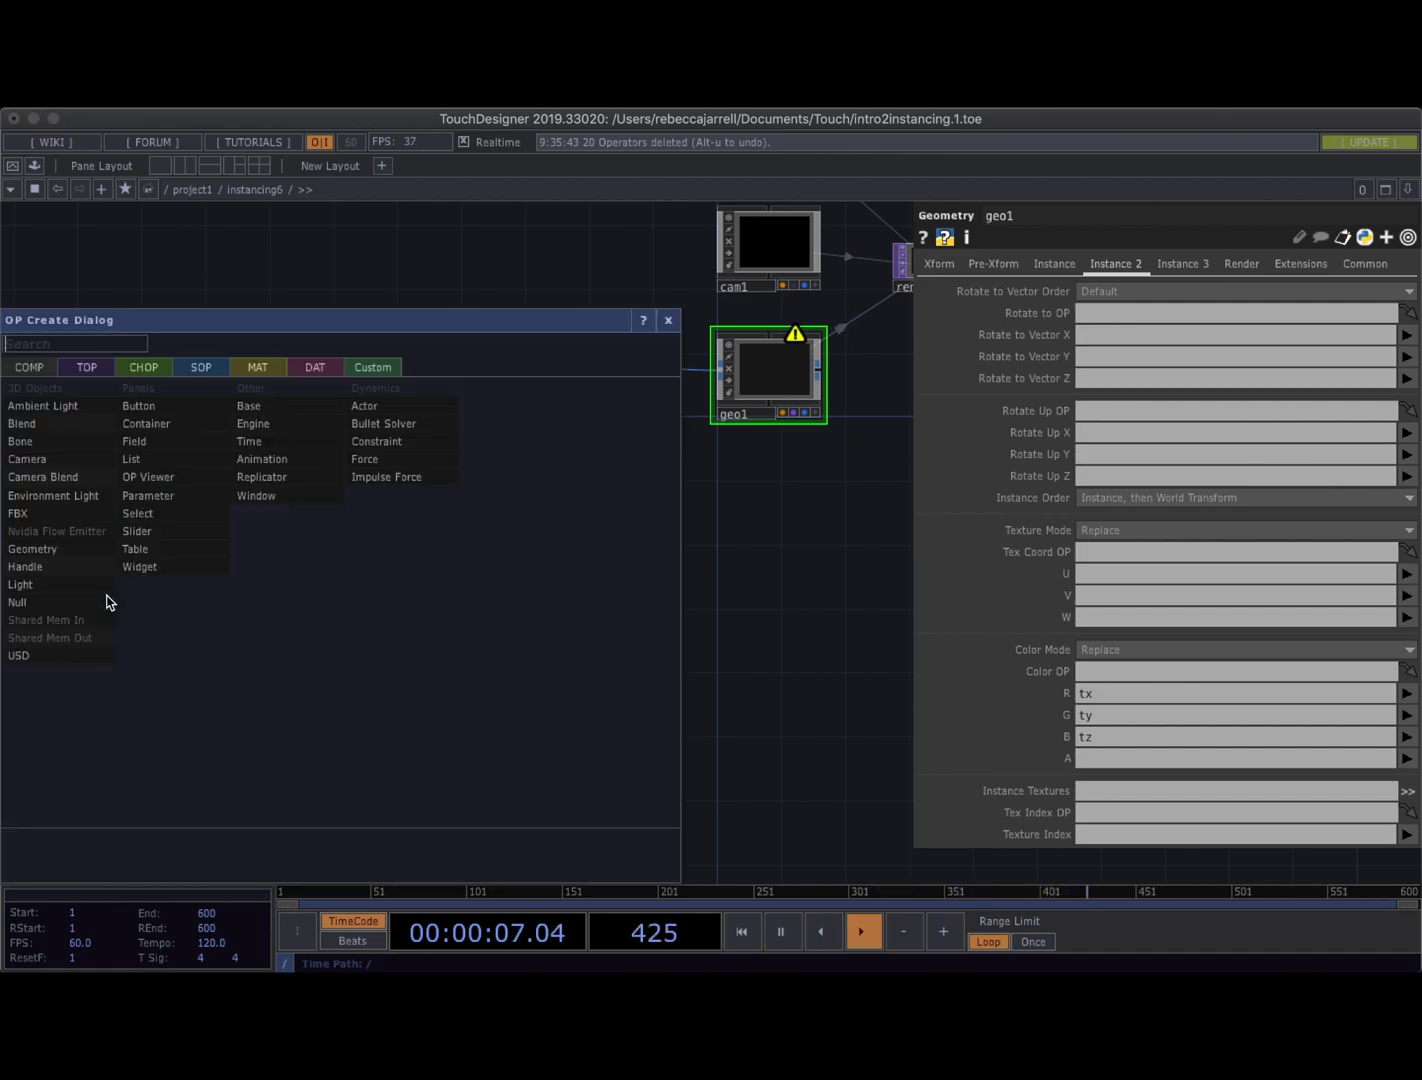
{"action": "left_click", "coordinate": [88, 366]}
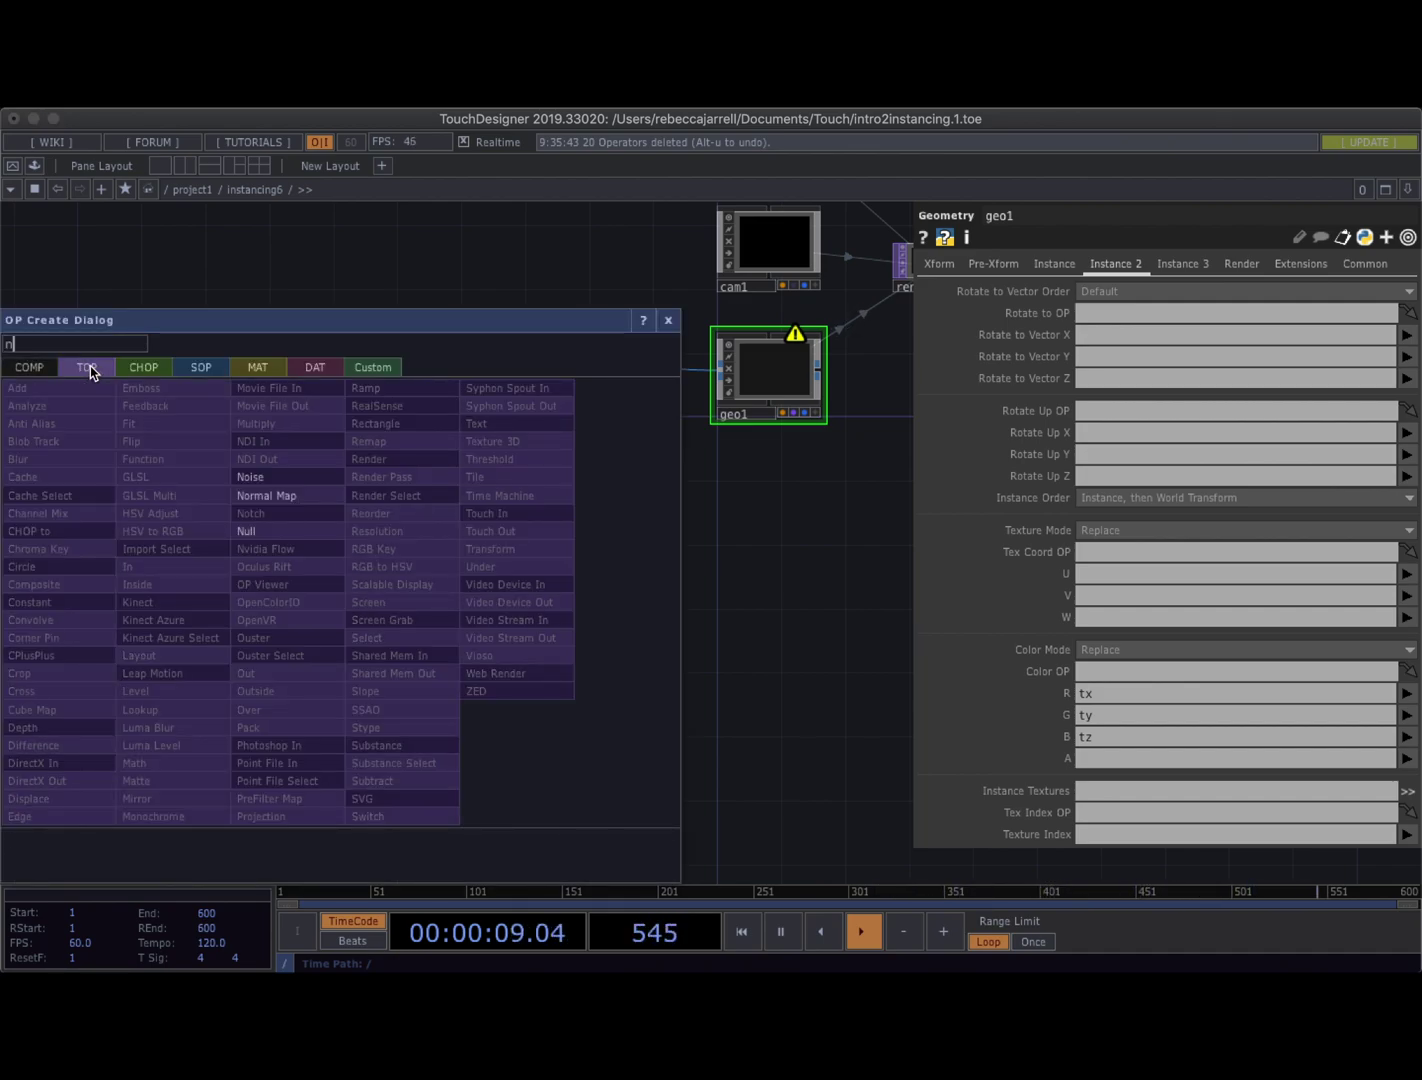
{"action": "type", "text": "no"}
{"action": "left_click", "coordinate": [263, 478]}
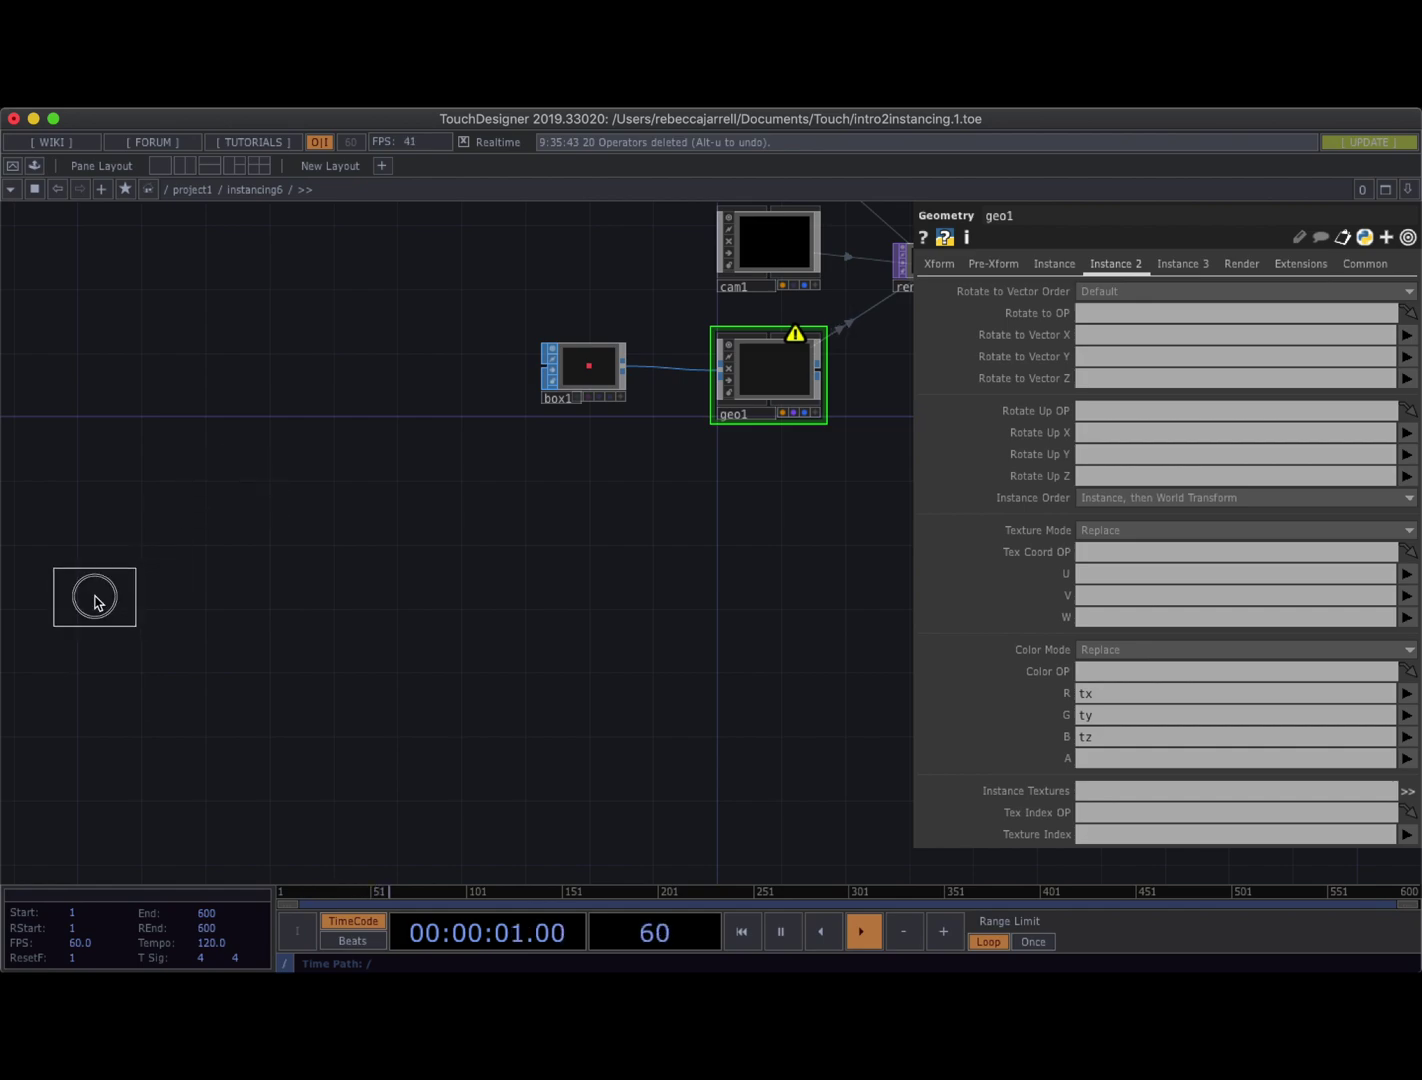
{"action": "left_click", "coordinate": [95, 600]}
Turn off Monochrome on noise1 to produce coloured noise
{"action": "scroll", "coordinate": [126, 603], "scroll_direction": "up", "scroll_amount": 2}
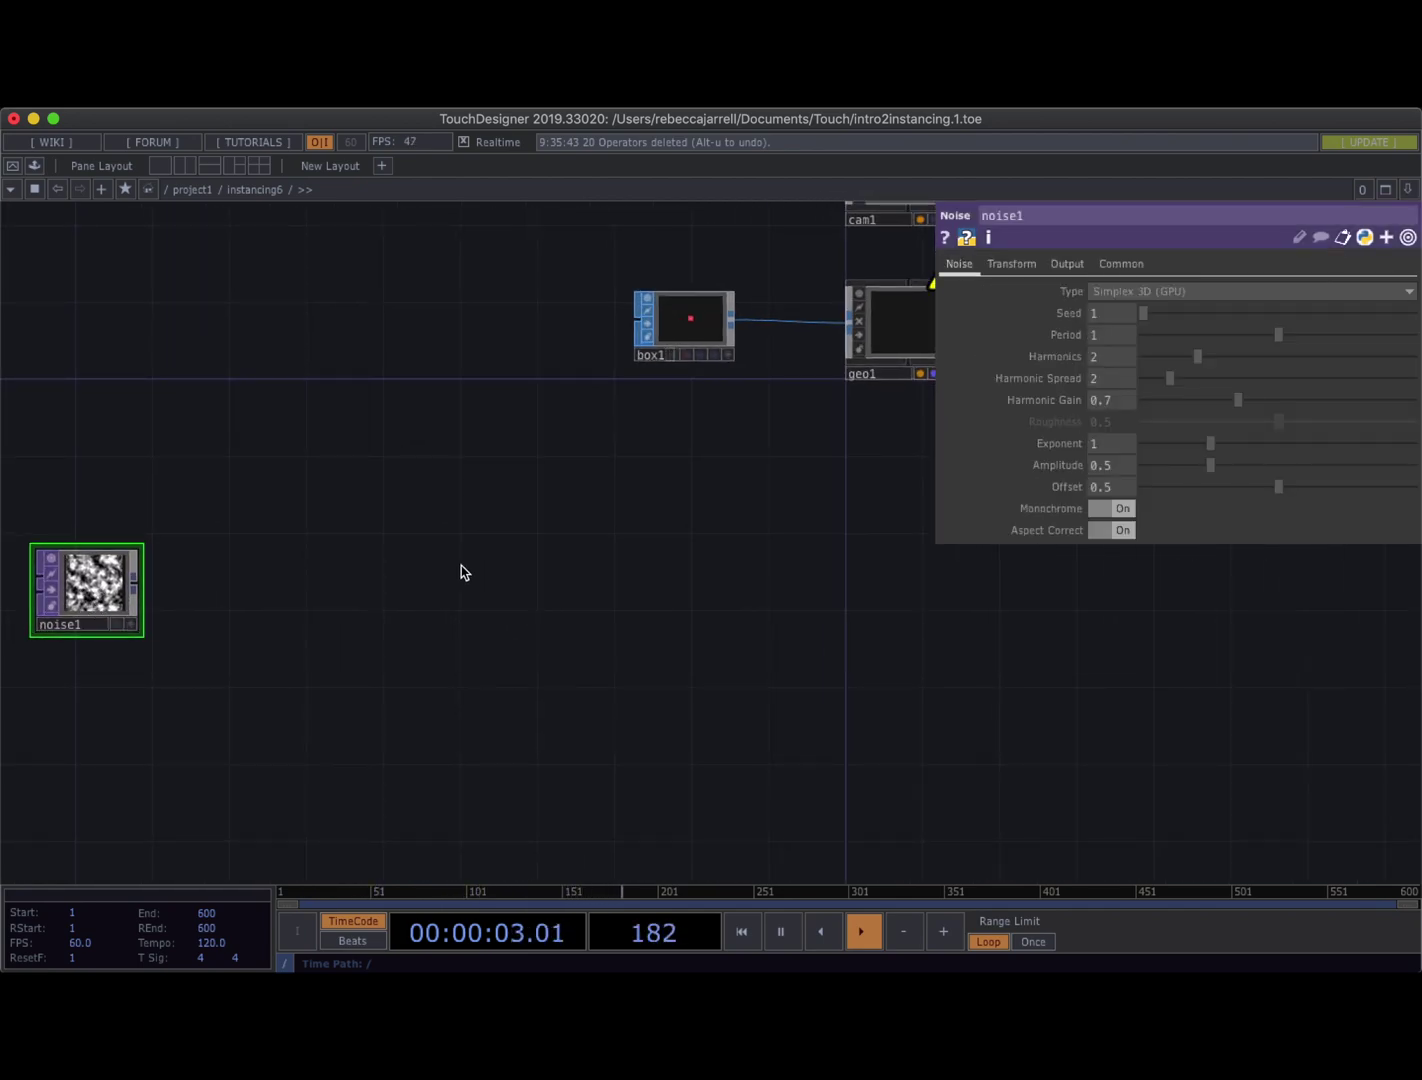
{"action": "left_click_drag", "start_coordinate": [340, 621], "coordinate": [470, 596]}
{"action": "left_click", "coordinate": [1119, 510]}
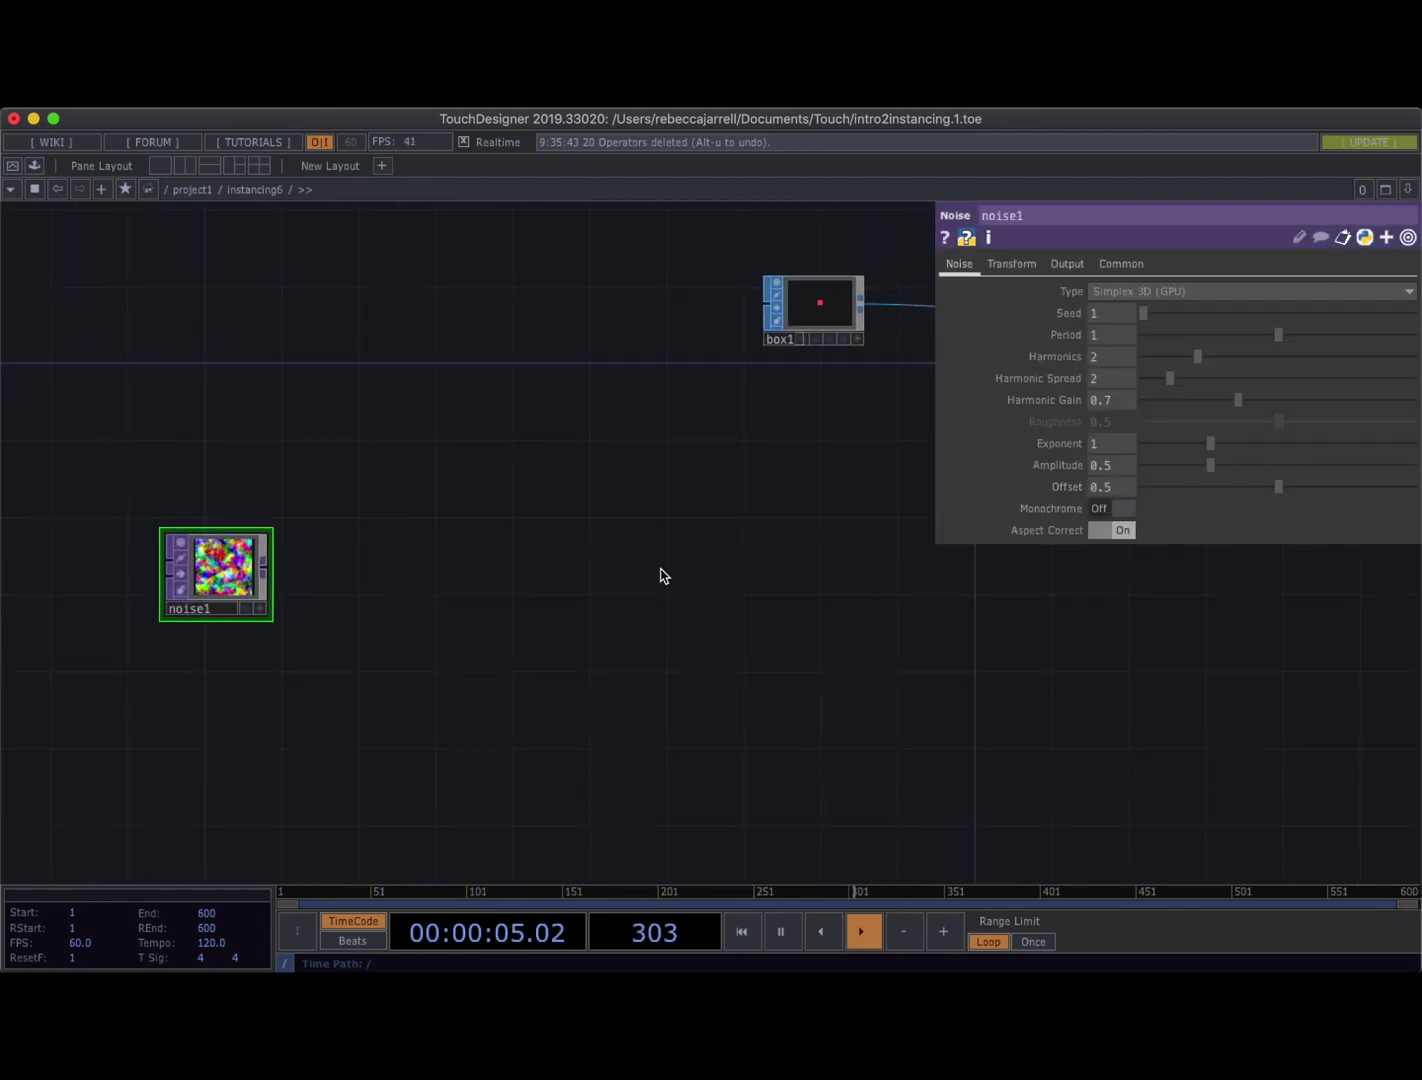
Examine noise1's coloured pixel pattern up close and its place in the network
{"action": "scroll", "coordinate": [241, 617], "scroll_direction": "up", "scroll_amount": 2}
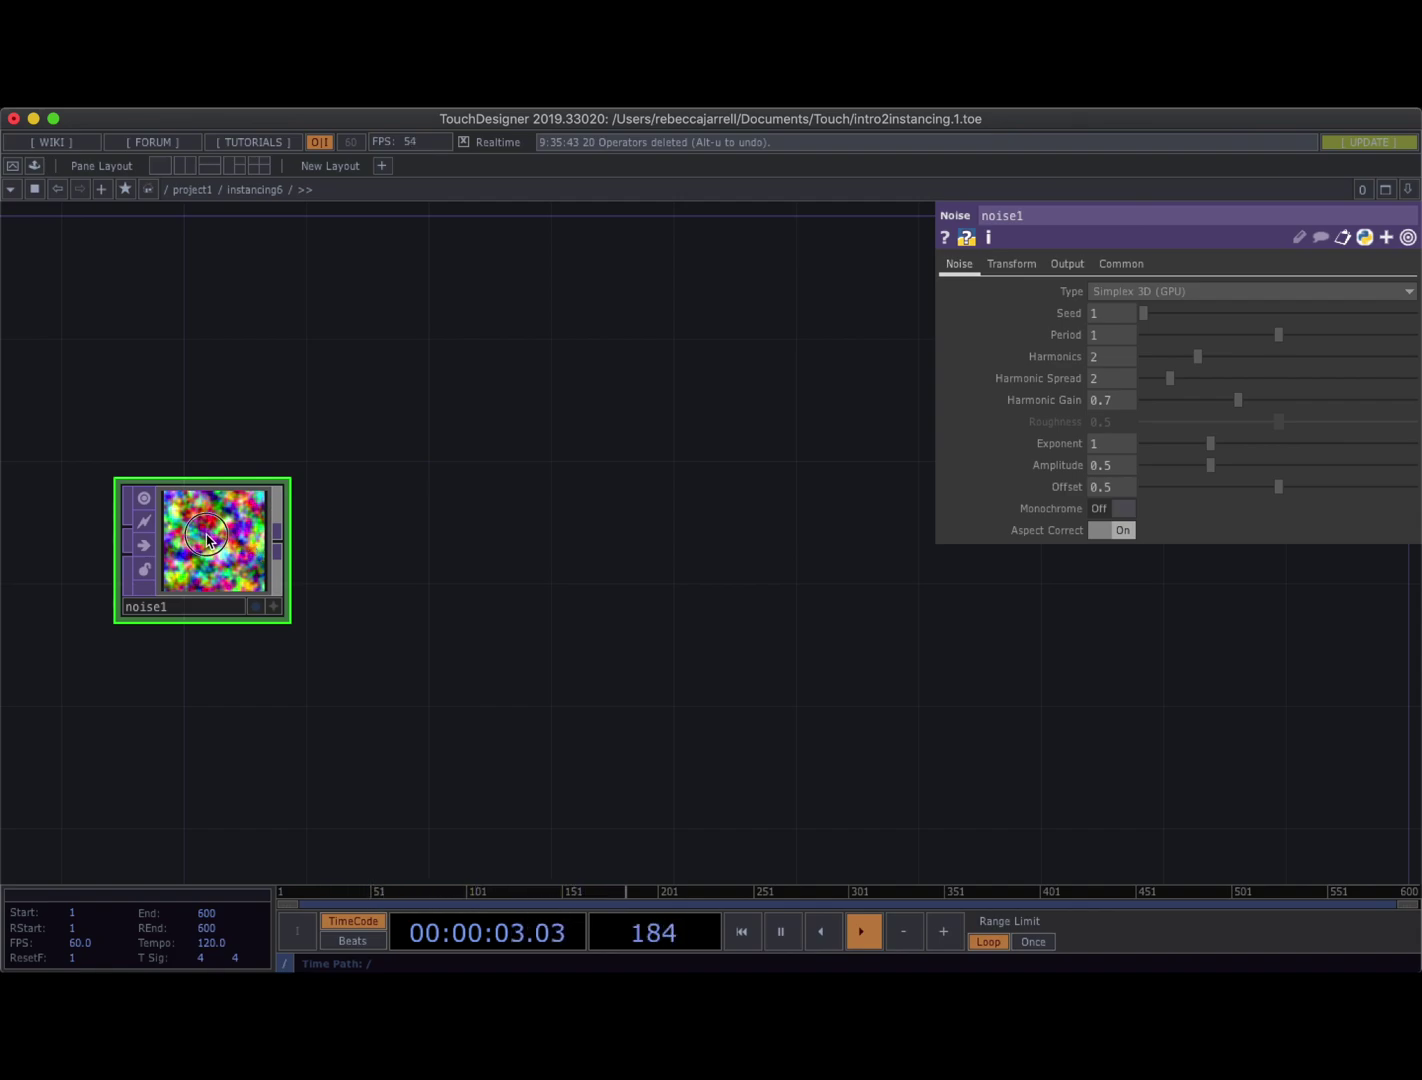
{"action": "left_click_drag", "start_coordinate": [206, 540], "coordinate": [207, 591]}
{"action": "scroll", "coordinate": [240, 595], "scroll_direction": "down", "scroll_amount": 3}
{"action": "left_click_drag", "start_coordinate": [368, 549], "coordinate": [317, 568]}
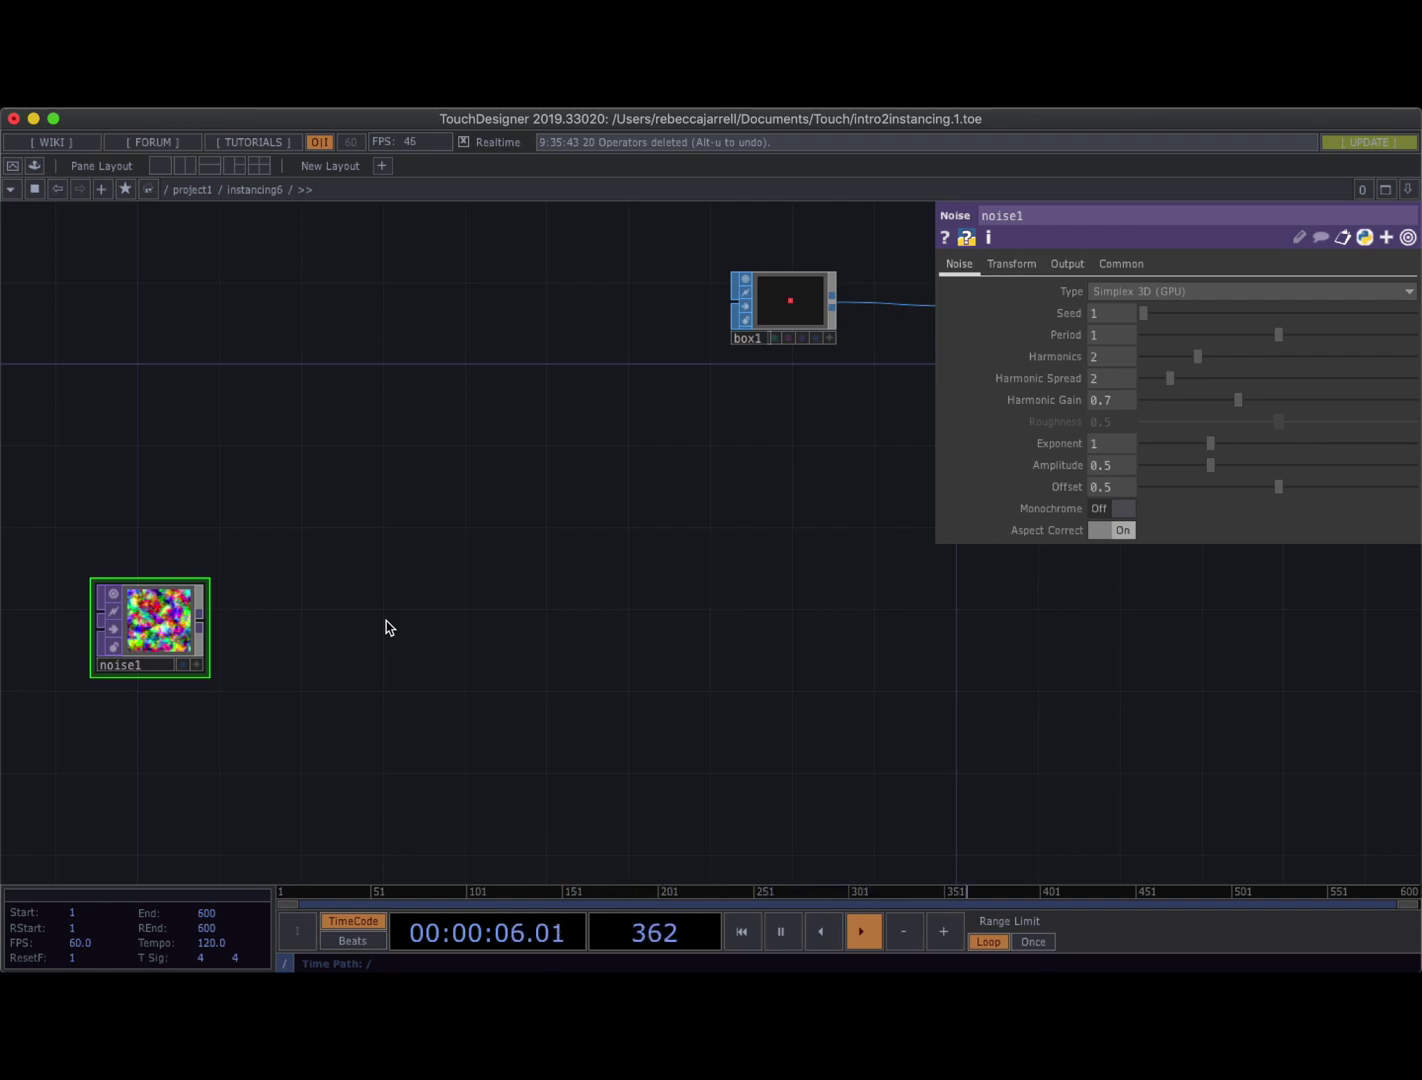
{"action": "left_click_drag", "start_coordinate": [461, 611], "coordinate": [376, 615]}
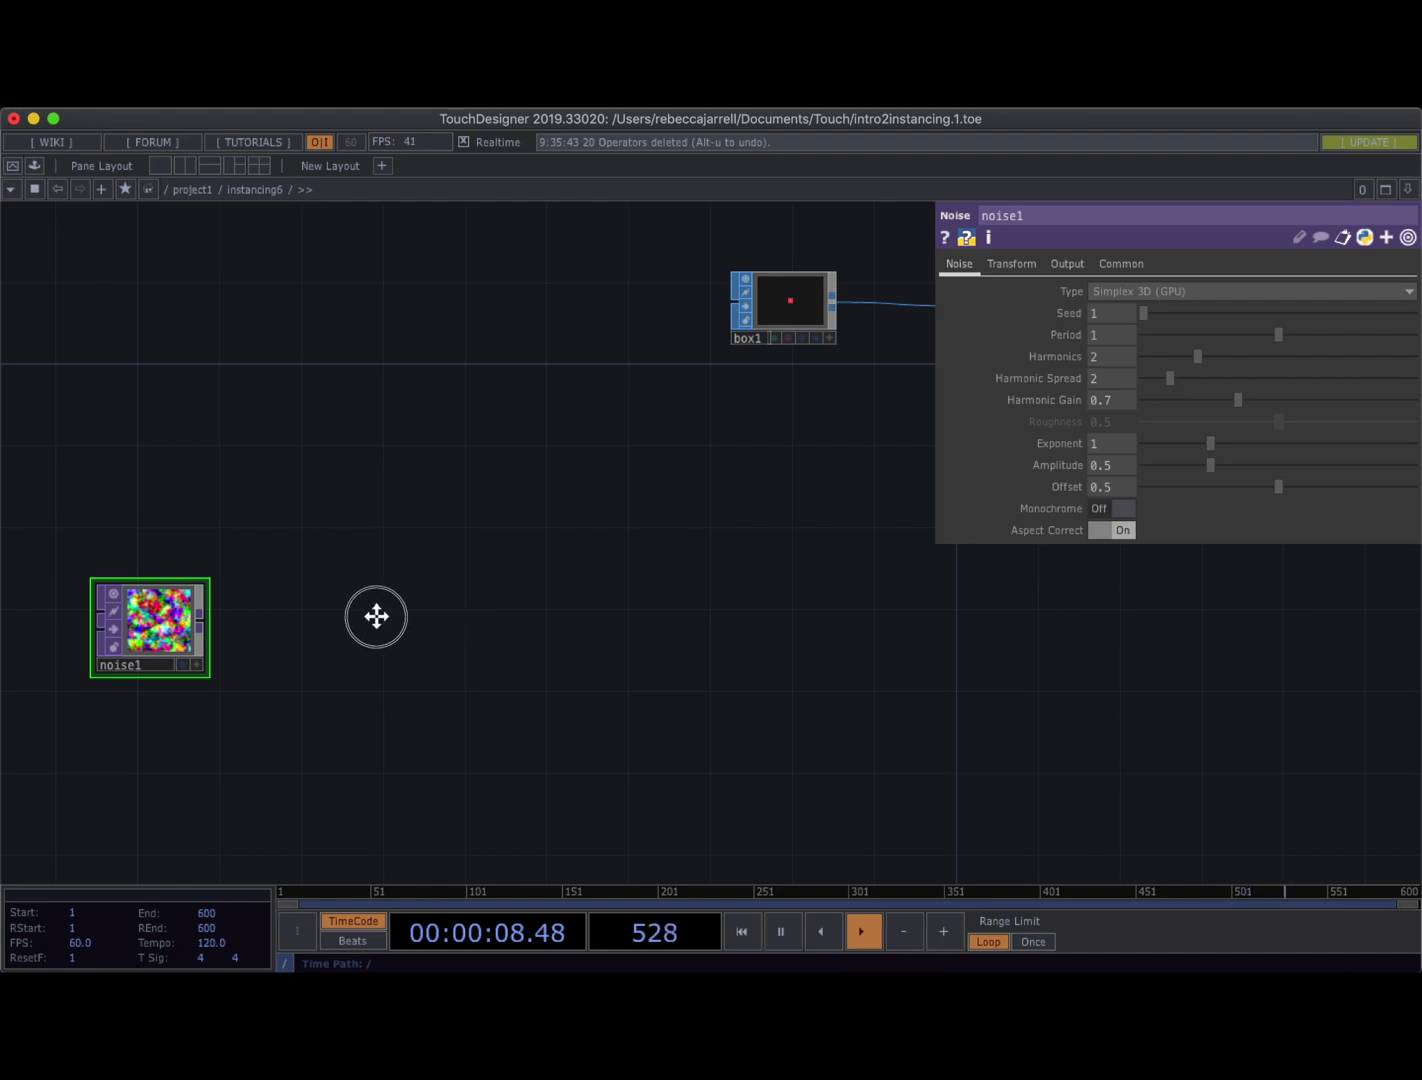
{"action": "scroll", "coordinate": [375, 615], "scroll_direction": "down", "scroll_amount": 3}
{"action": "scroll", "coordinate": [286, 680], "scroll_direction": "left", "scroll_amount": 2}
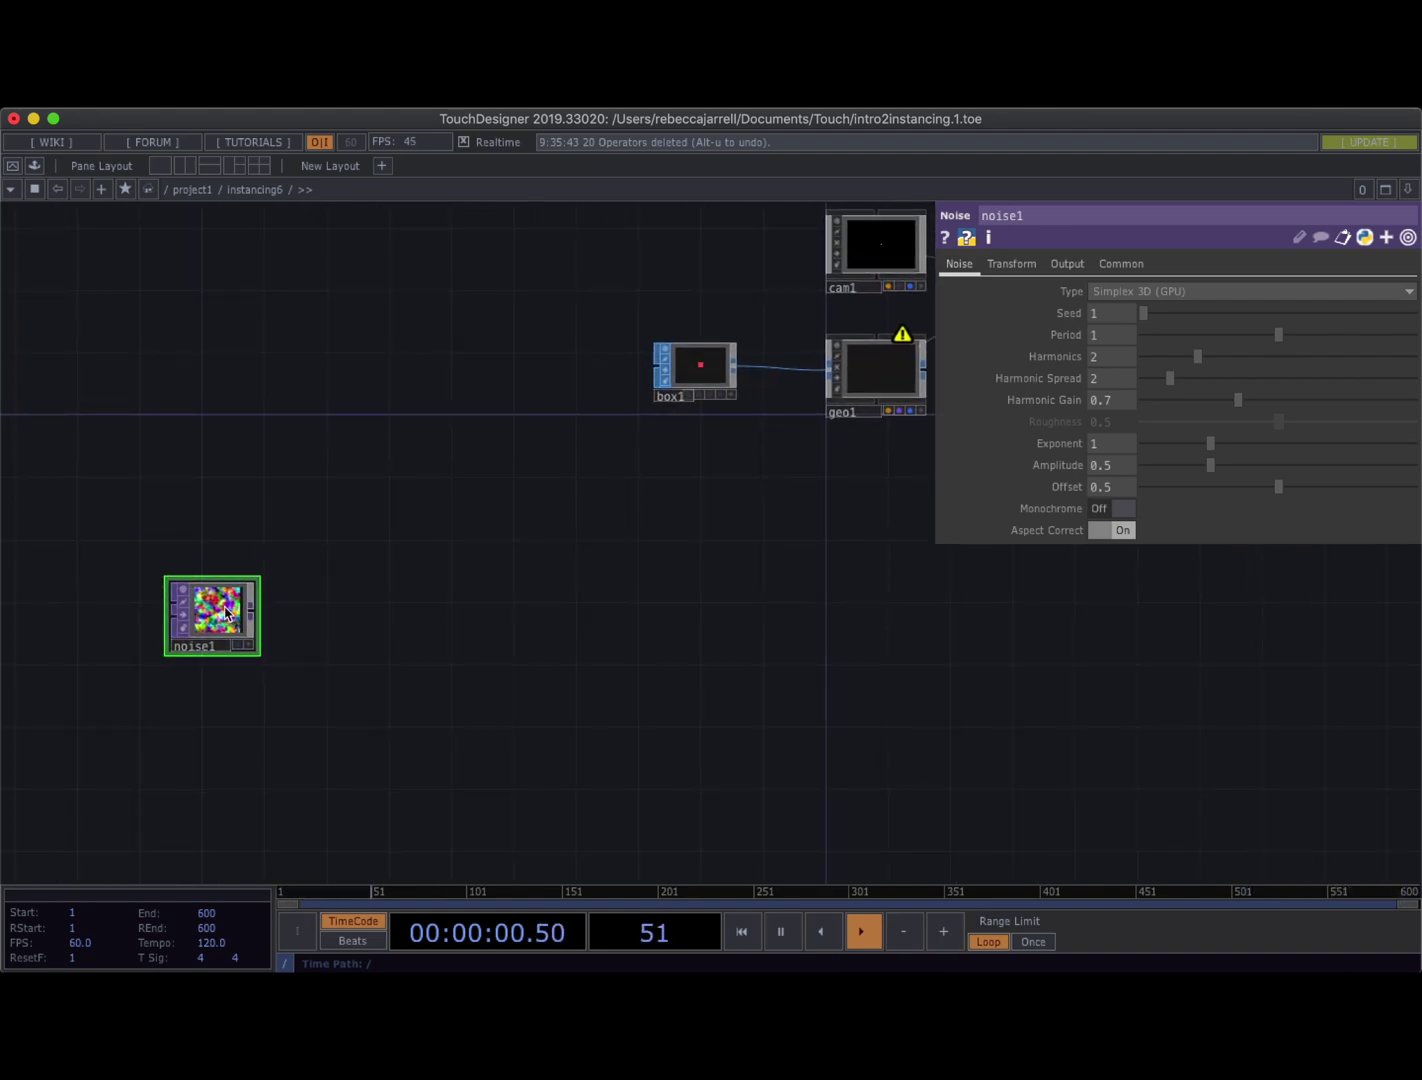
{"action": "scroll", "coordinate": [385, 616], "scroll_direction": "up", "scroll_amount": 2}
{"action": "scroll", "coordinate": [386, 616], "scroll_direction": "up", "scroll_amount": 2}
{"action": "scroll", "coordinate": [386, 615], "scroll_direction": "down", "scroll_amount": 1}
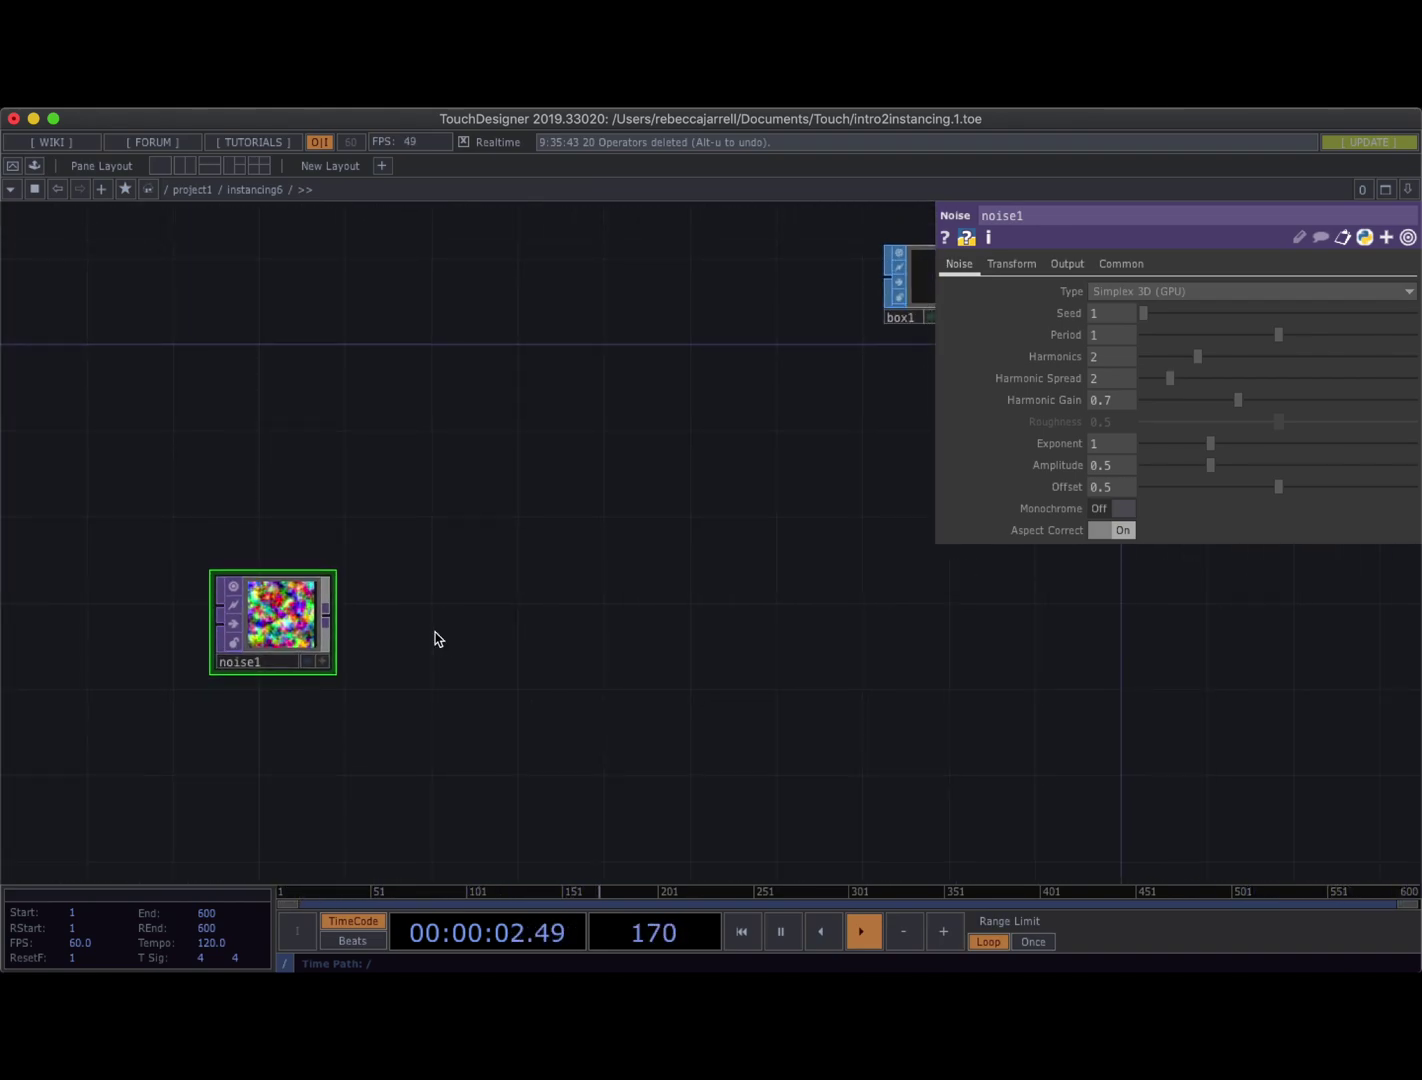
Add a Resolution TOP just to the right of noise1
{"action": "key", "text": "Tab"}
{"action": "type", "text": "res"}
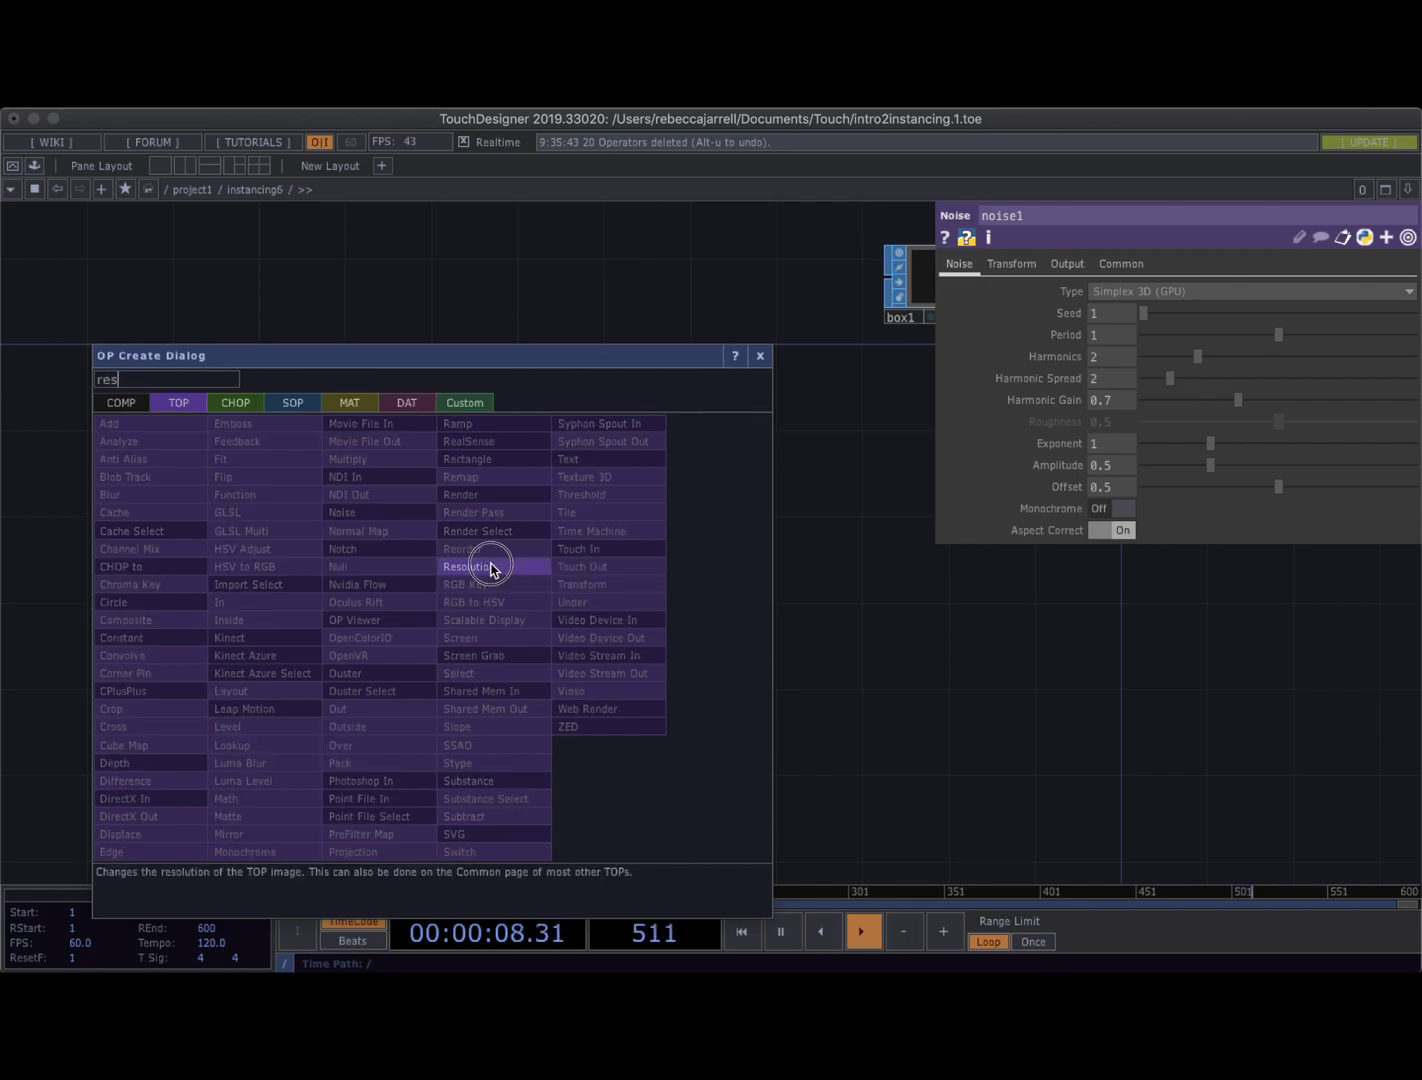
{"action": "left_click", "coordinate": [490, 567]}
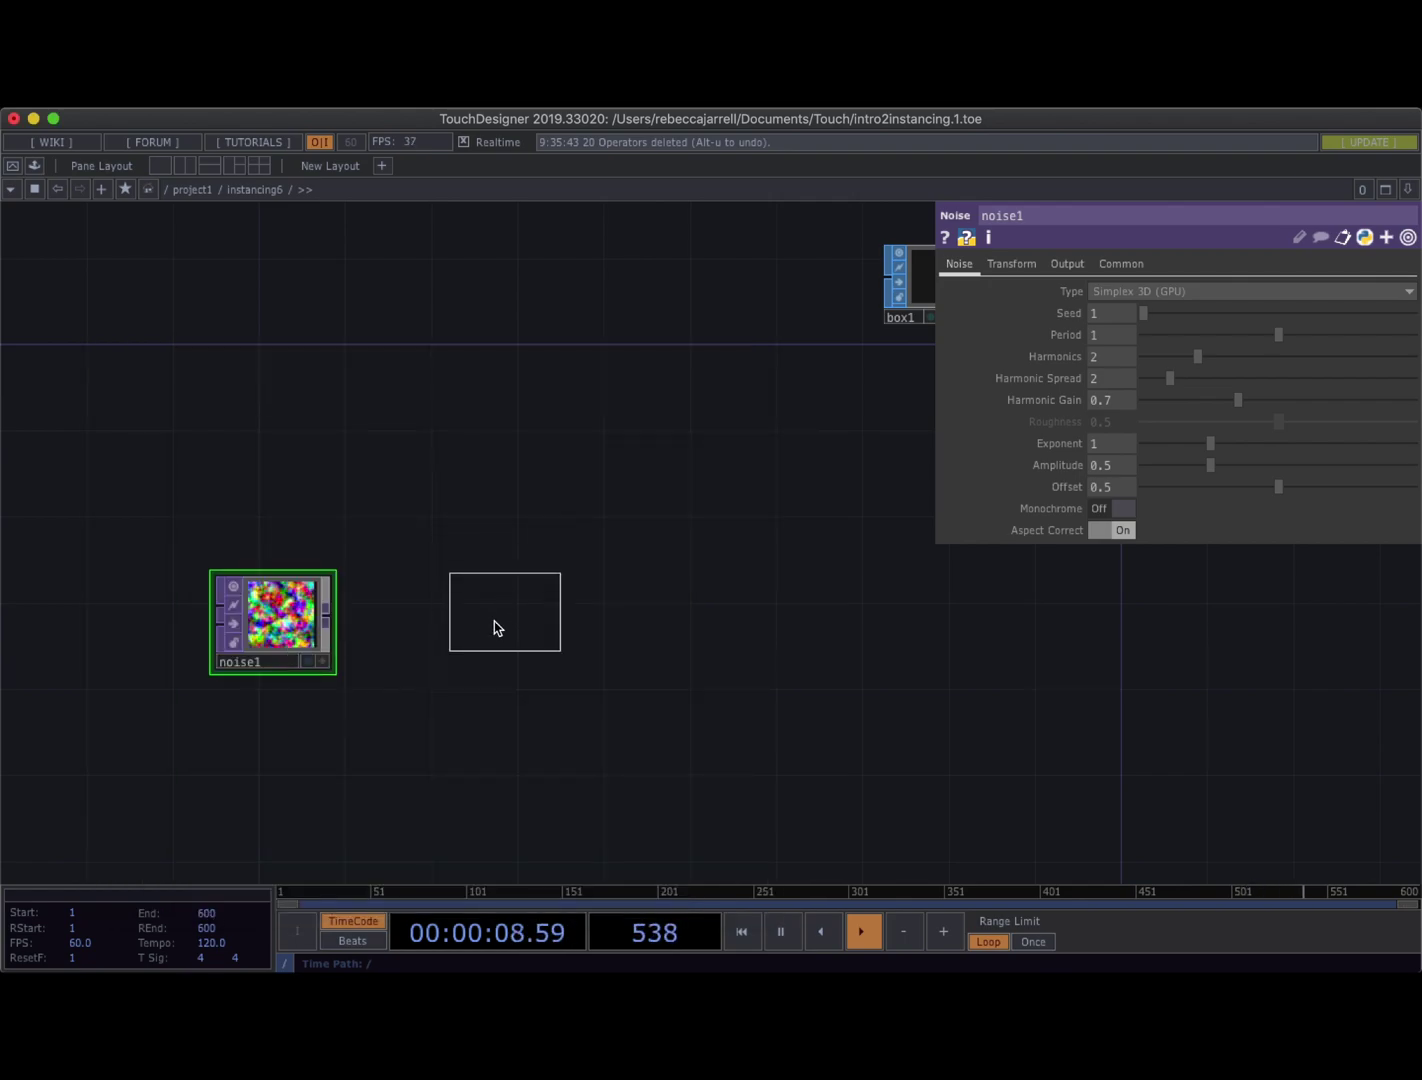
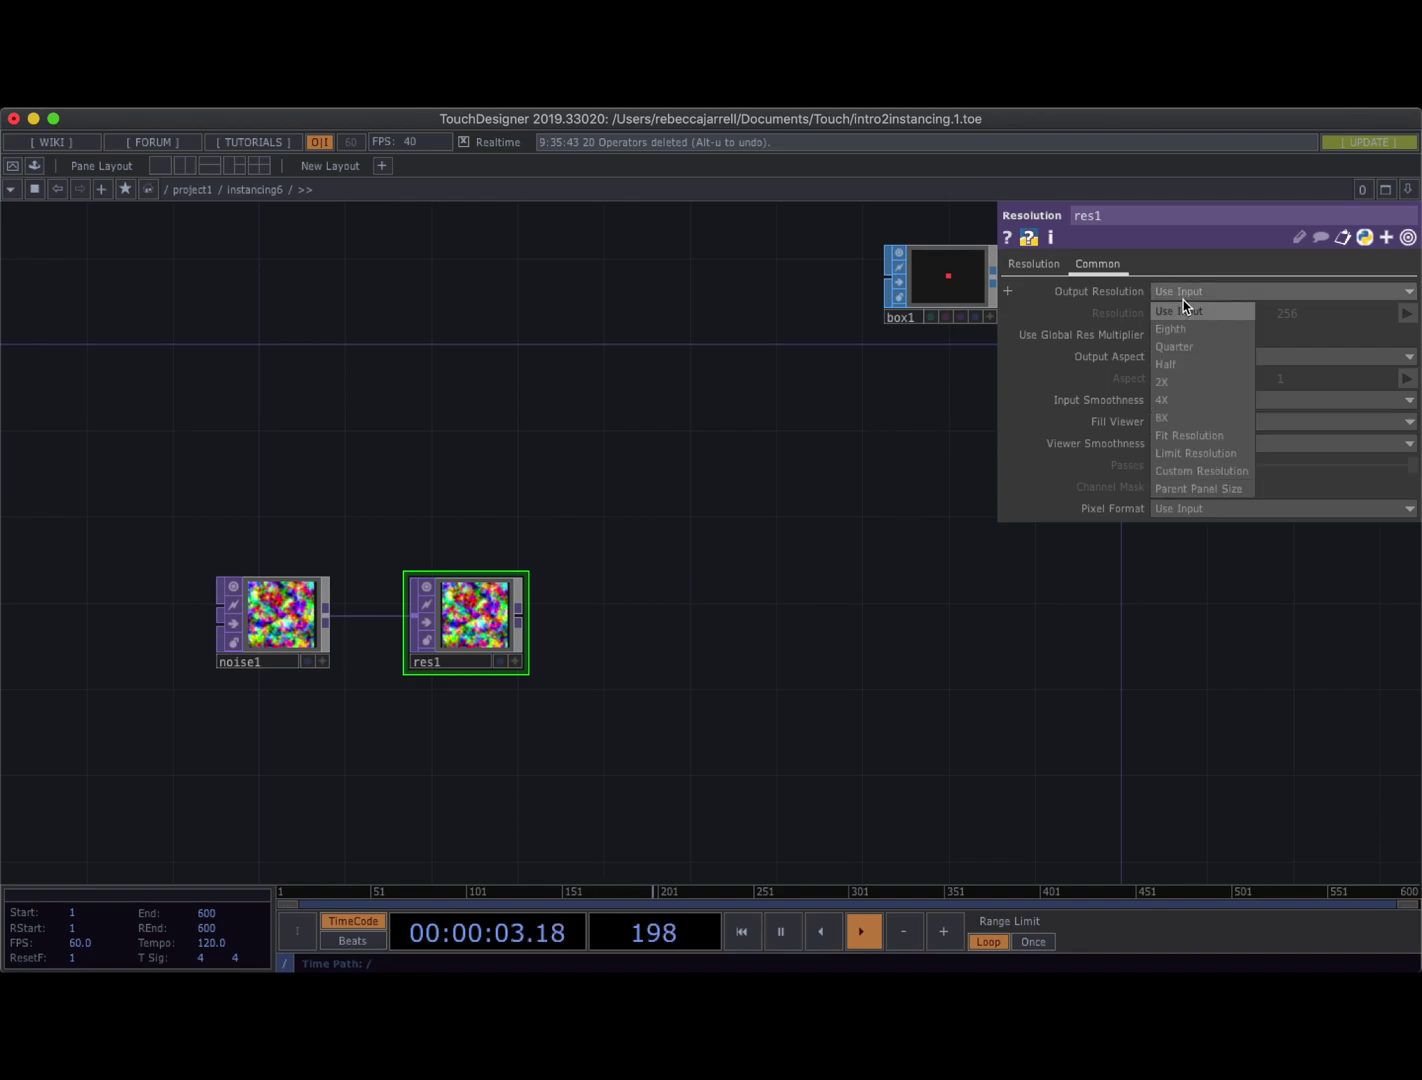
Set res1's output to a custom resolution of 70 by 70
{"action": "left_click", "coordinate": [1200, 471]}
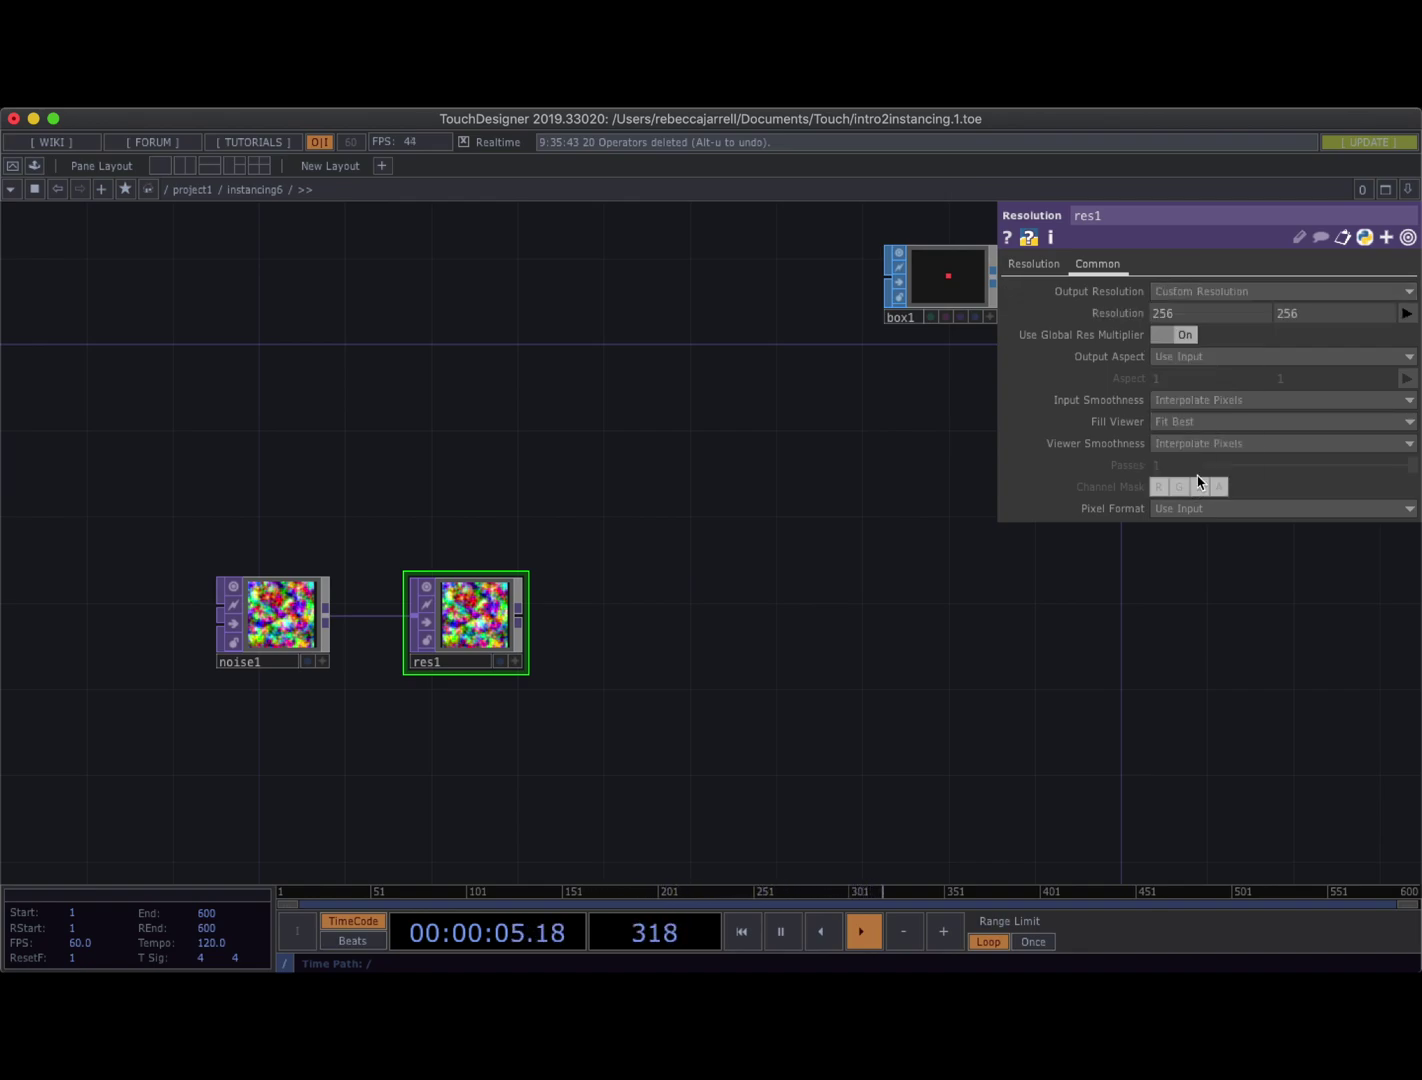
{"action": "type", "text": "70"}
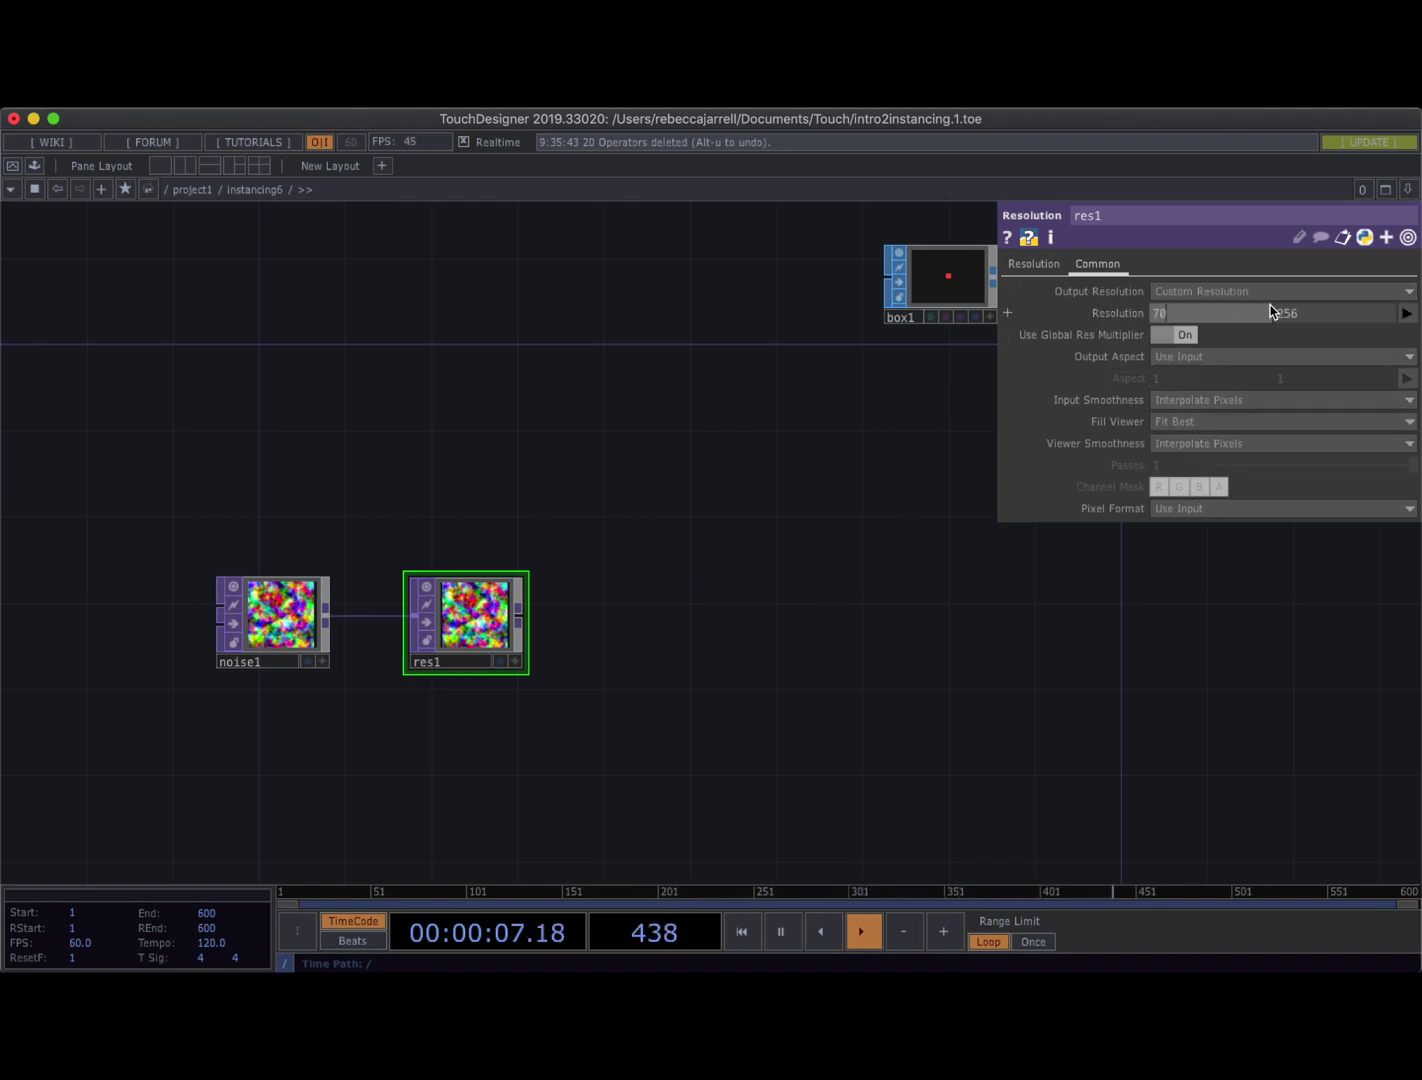
{"action": "left_click_drag", "start_coordinate": [1303, 311], "coordinate": [1230, 308]}
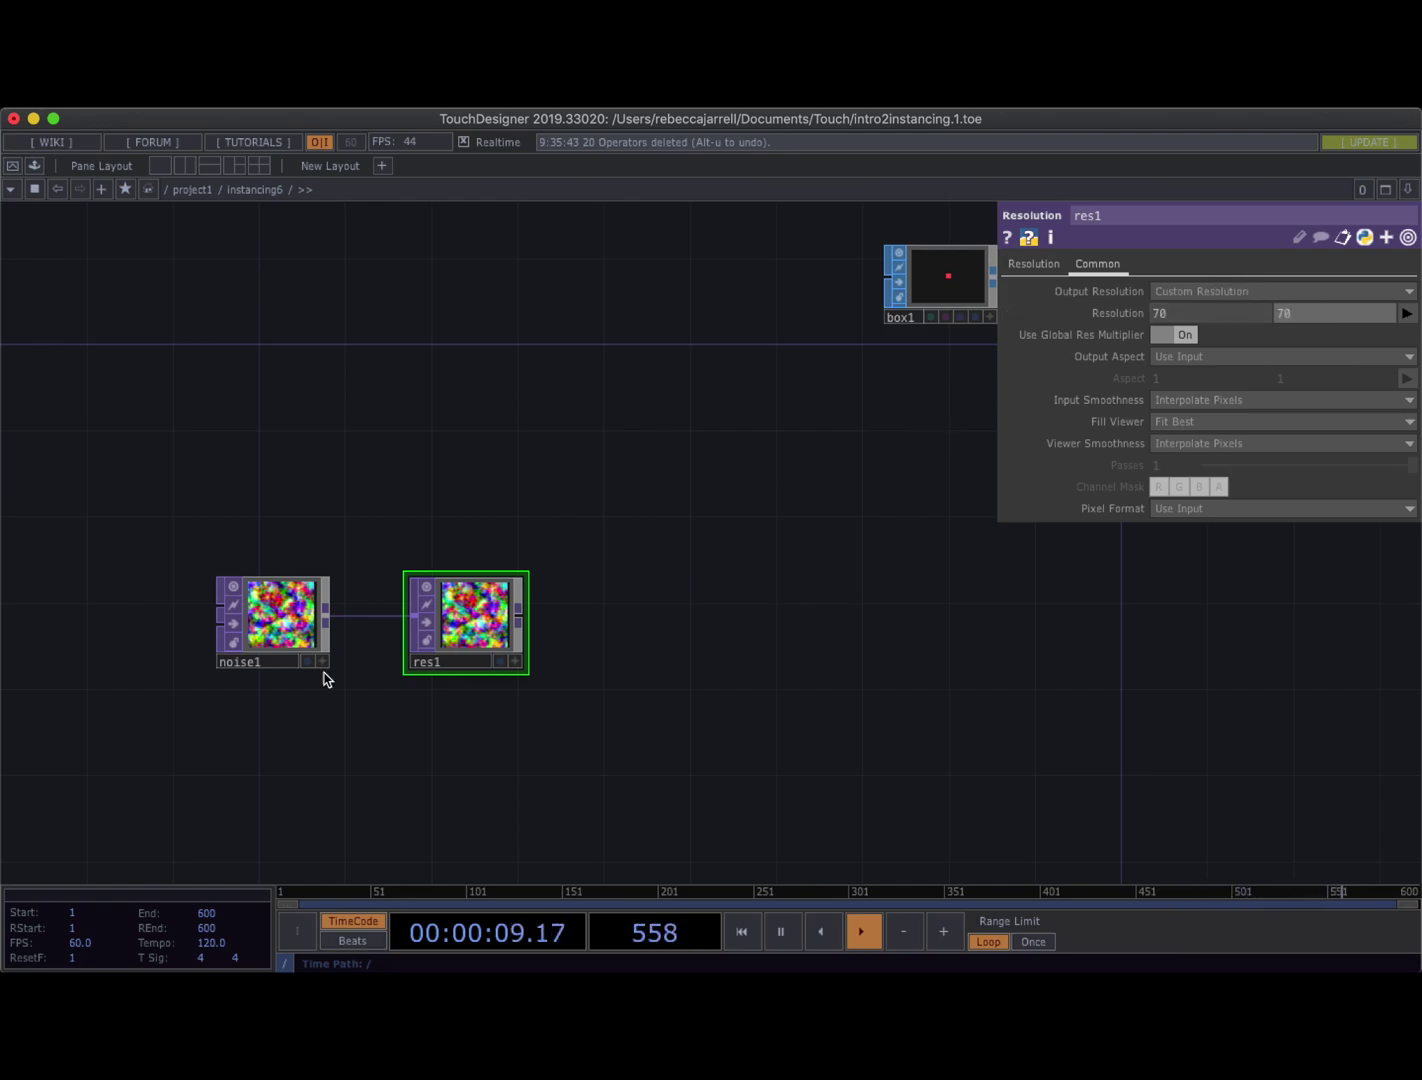
Animate noise1 by setting its Z translate to the expression absTime.seconds
{"action": "left_click", "coordinate": [285, 641]}
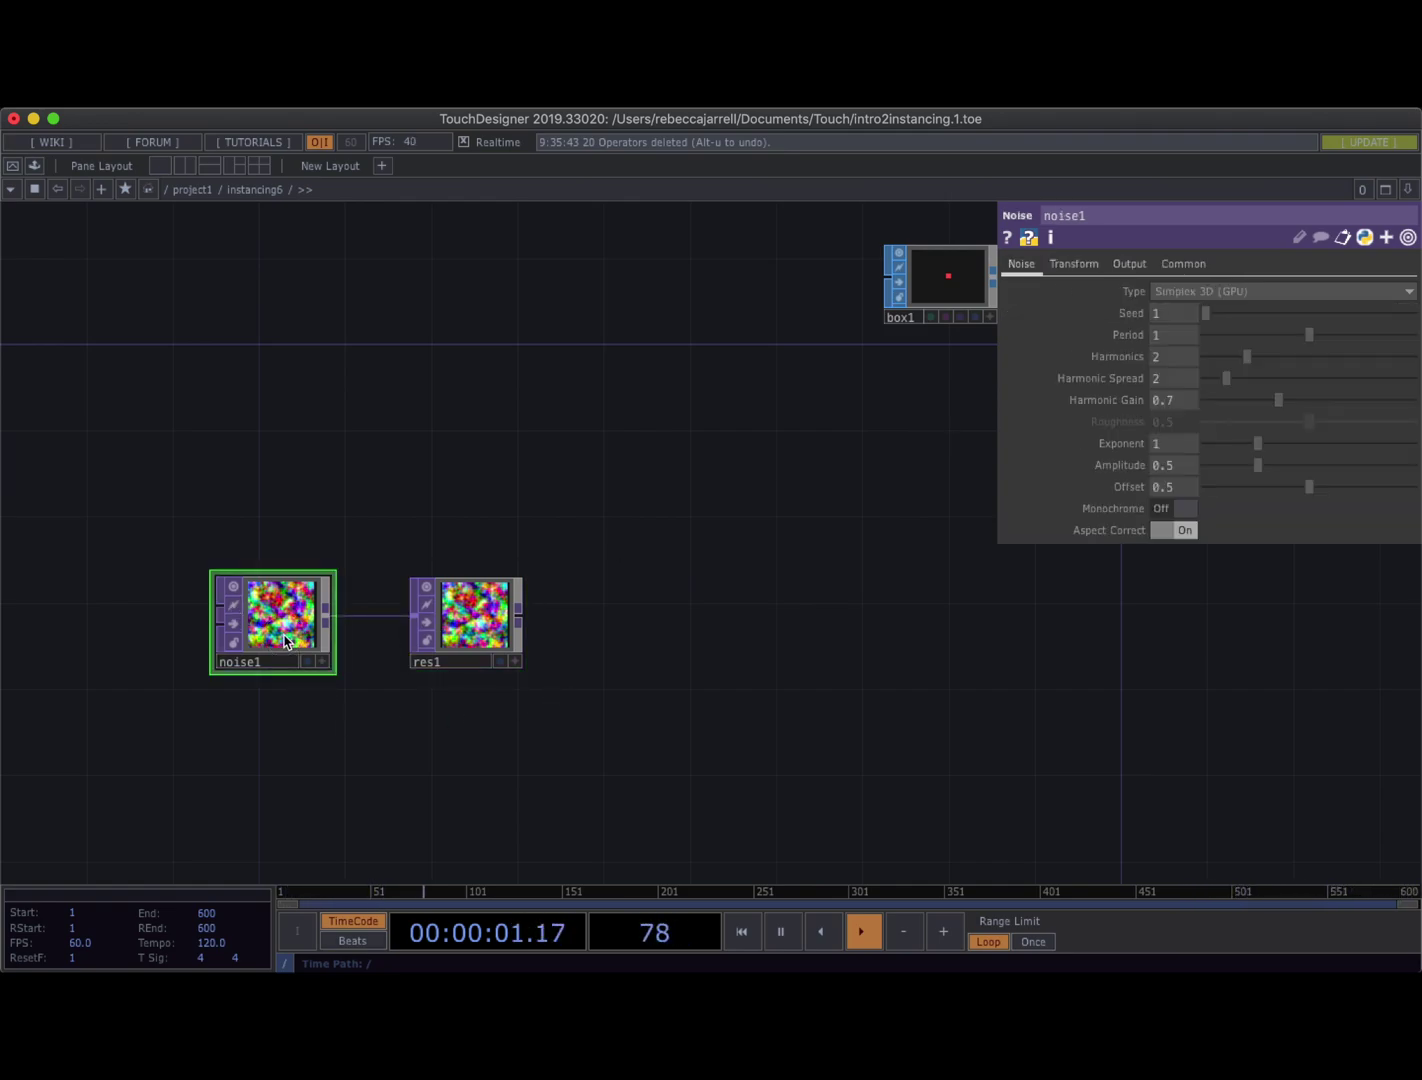
{"action": "left_click", "coordinate": [1074, 265]}
{"action": "left_click", "coordinate": [1365, 336]}
{"action": "type", "text": "absTime."}
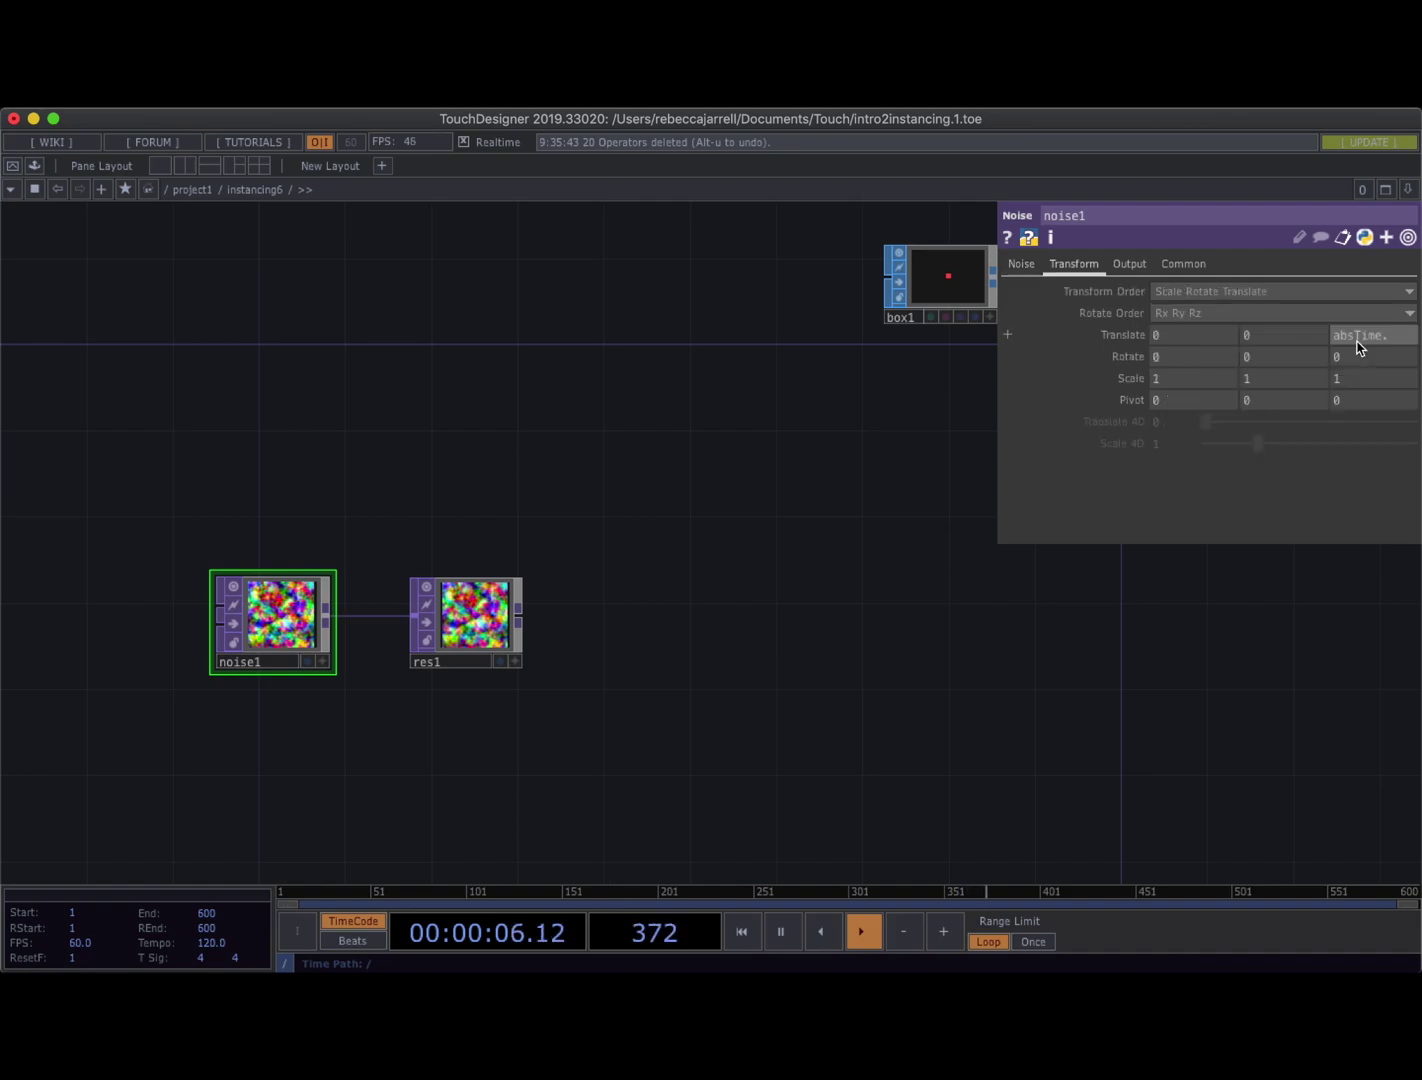
{"action": "type", "text": "seconds"}
{"action": "key", "text": "Return"}
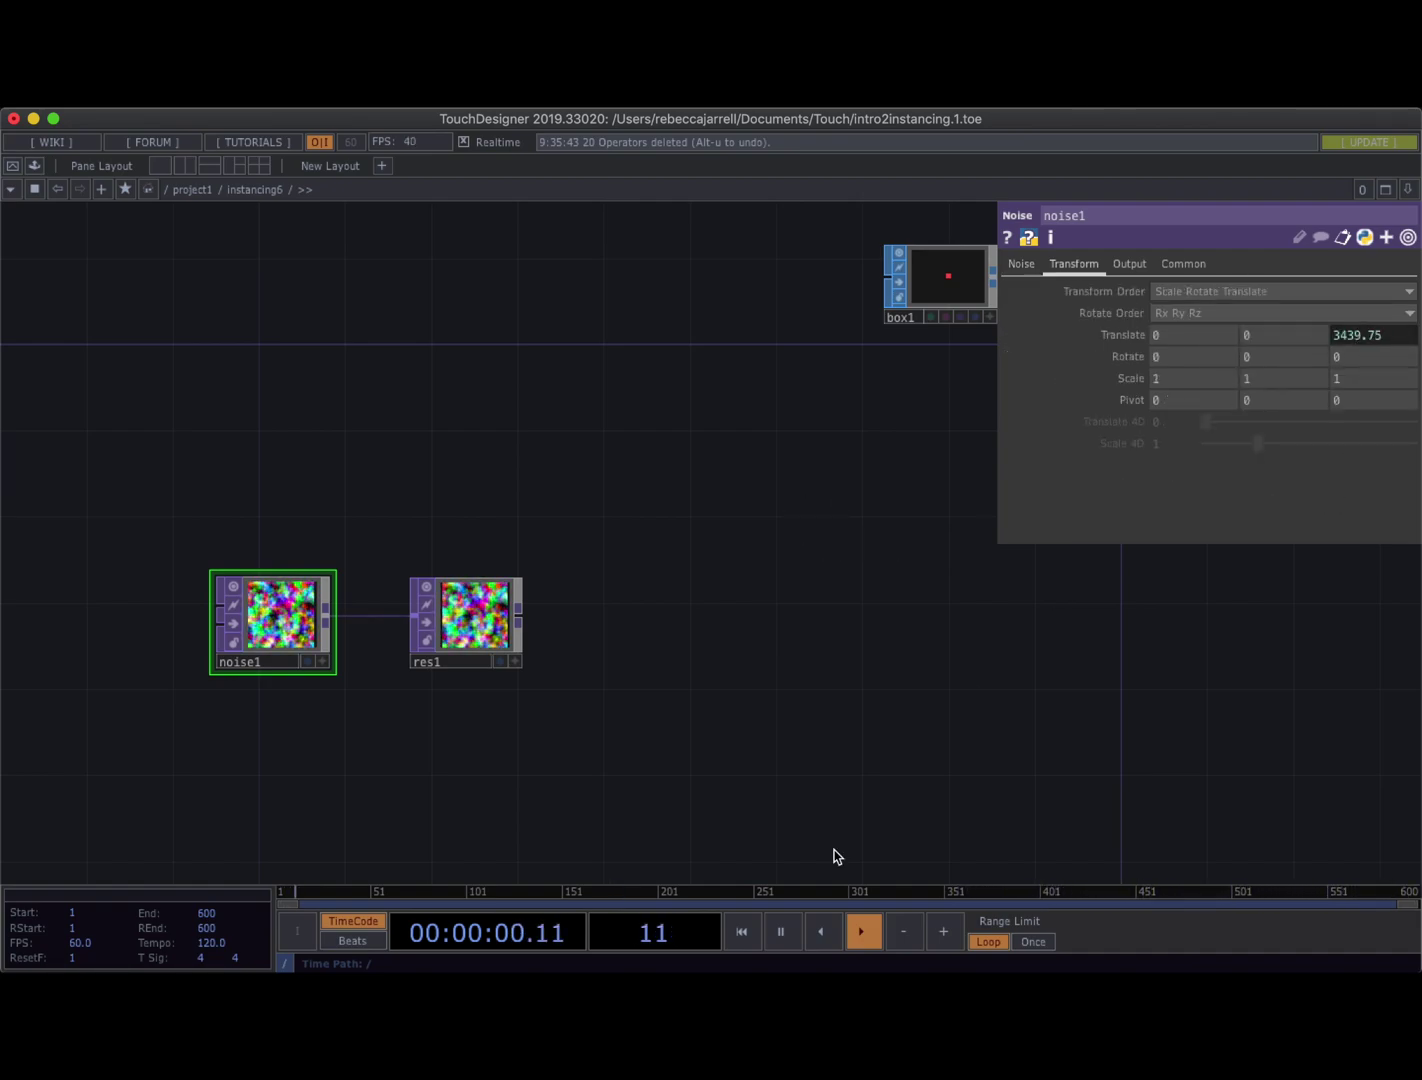
Slow noise1's animation by changing its Z translate expression to absTime.seconds*.1
{"action": "scroll", "coordinate": [716, 686], "scroll_direction": "down", "scroll_amount": 2}
{"action": "scroll", "coordinate": [716, 687], "scroll_direction": "down", "scroll_amount": 1}
{"action": "left_click_drag", "start_coordinate": [707, 646], "coordinate": [548, 656]}
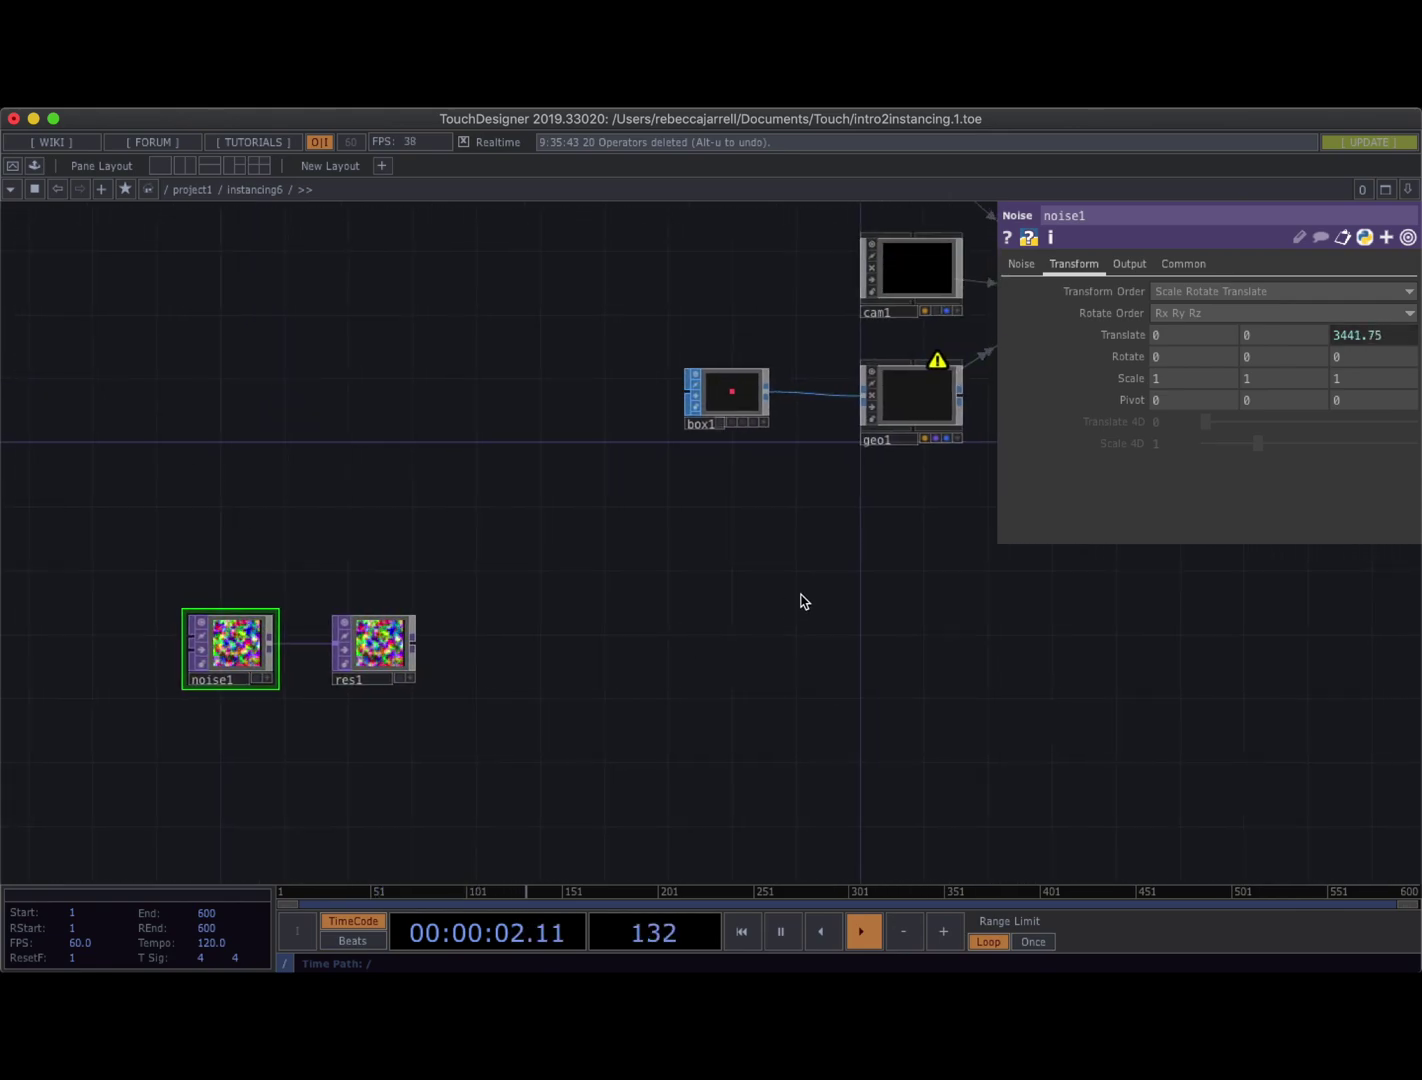
{"action": "left_click_drag", "start_coordinate": [755, 613], "coordinate": [587, 662]}
{"action": "scroll", "coordinate": [661, 647], "scroll_direction": "left", "scroll_amount": 5}
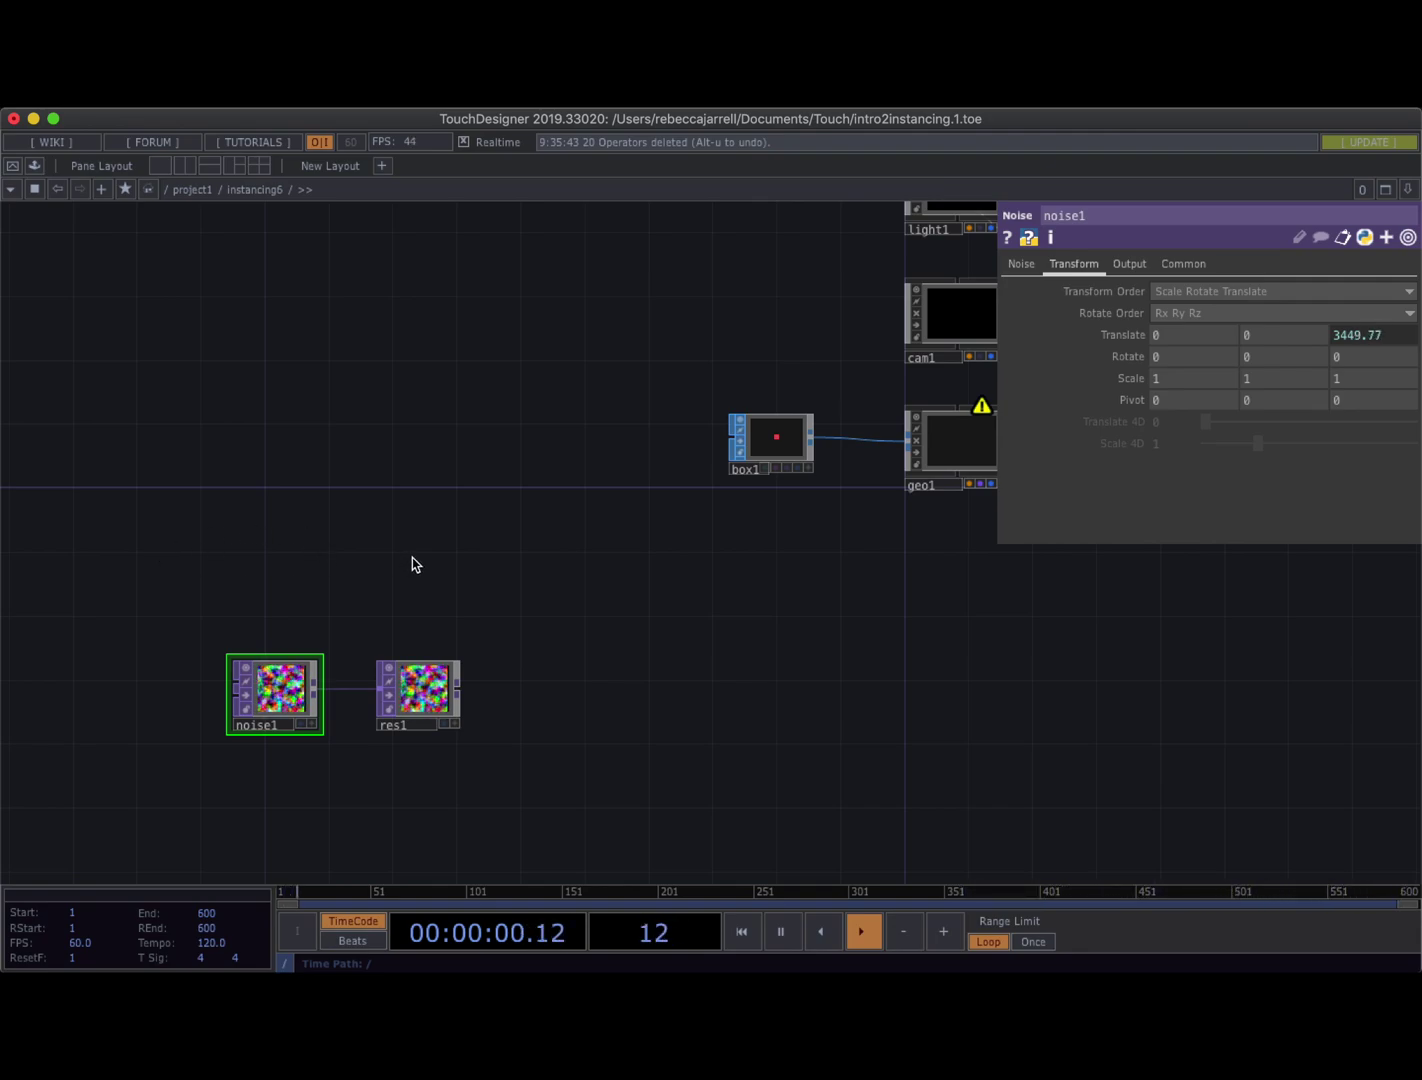
{"action": "left_click", "coordinate": [1367, 336]}
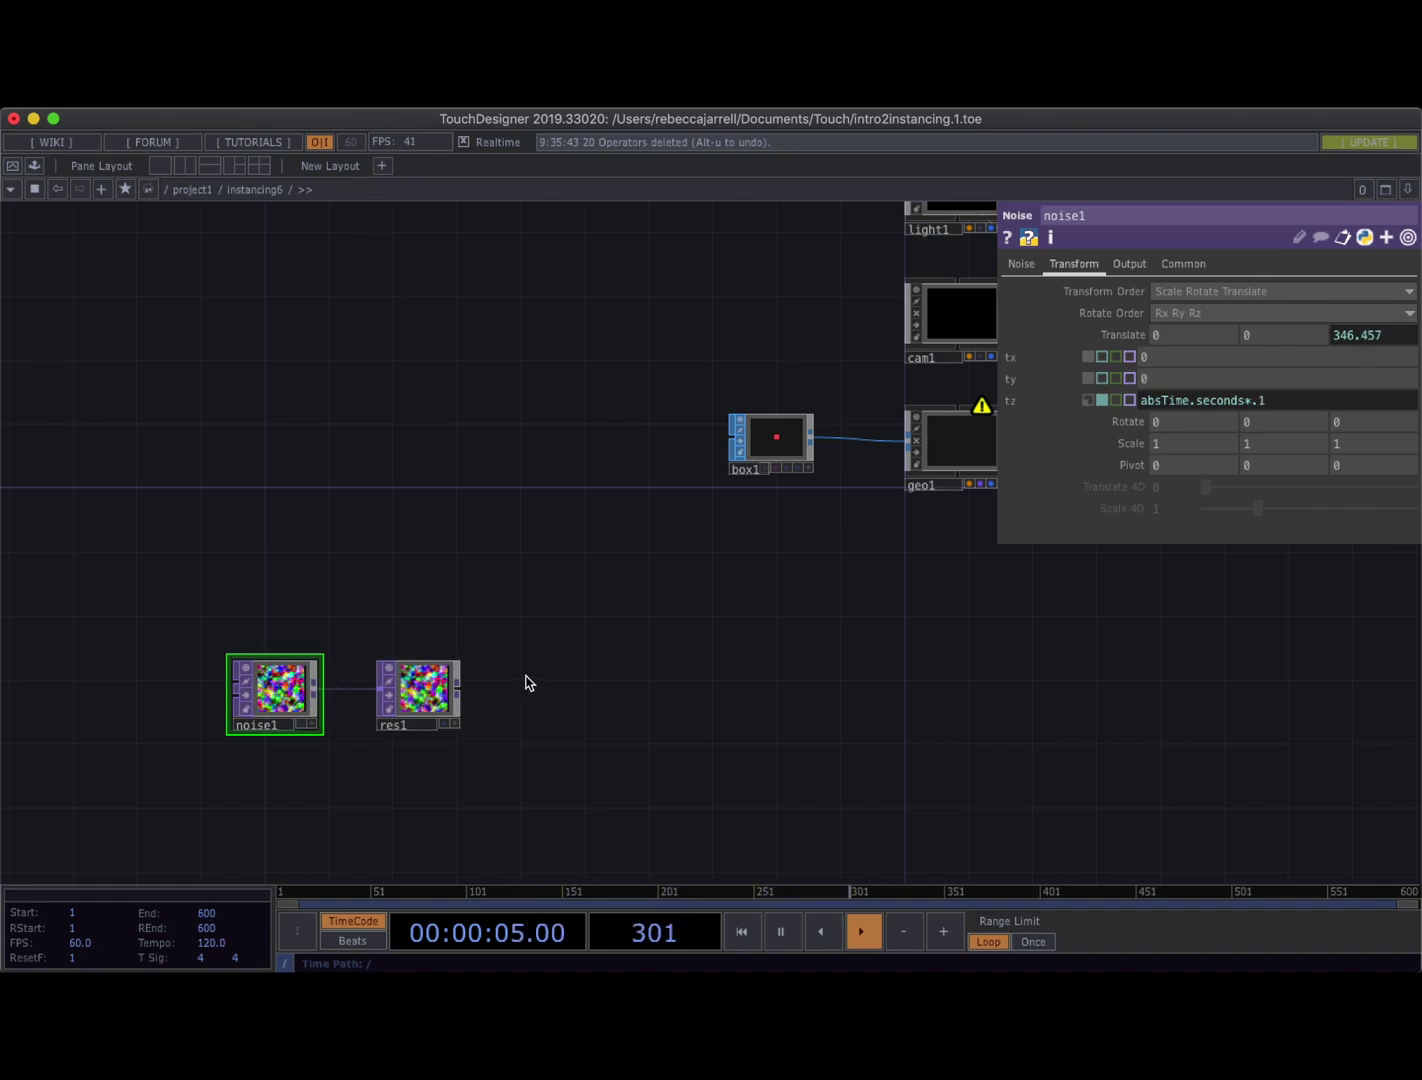
{"action": "left_click", "coordinate": [882, 595]}
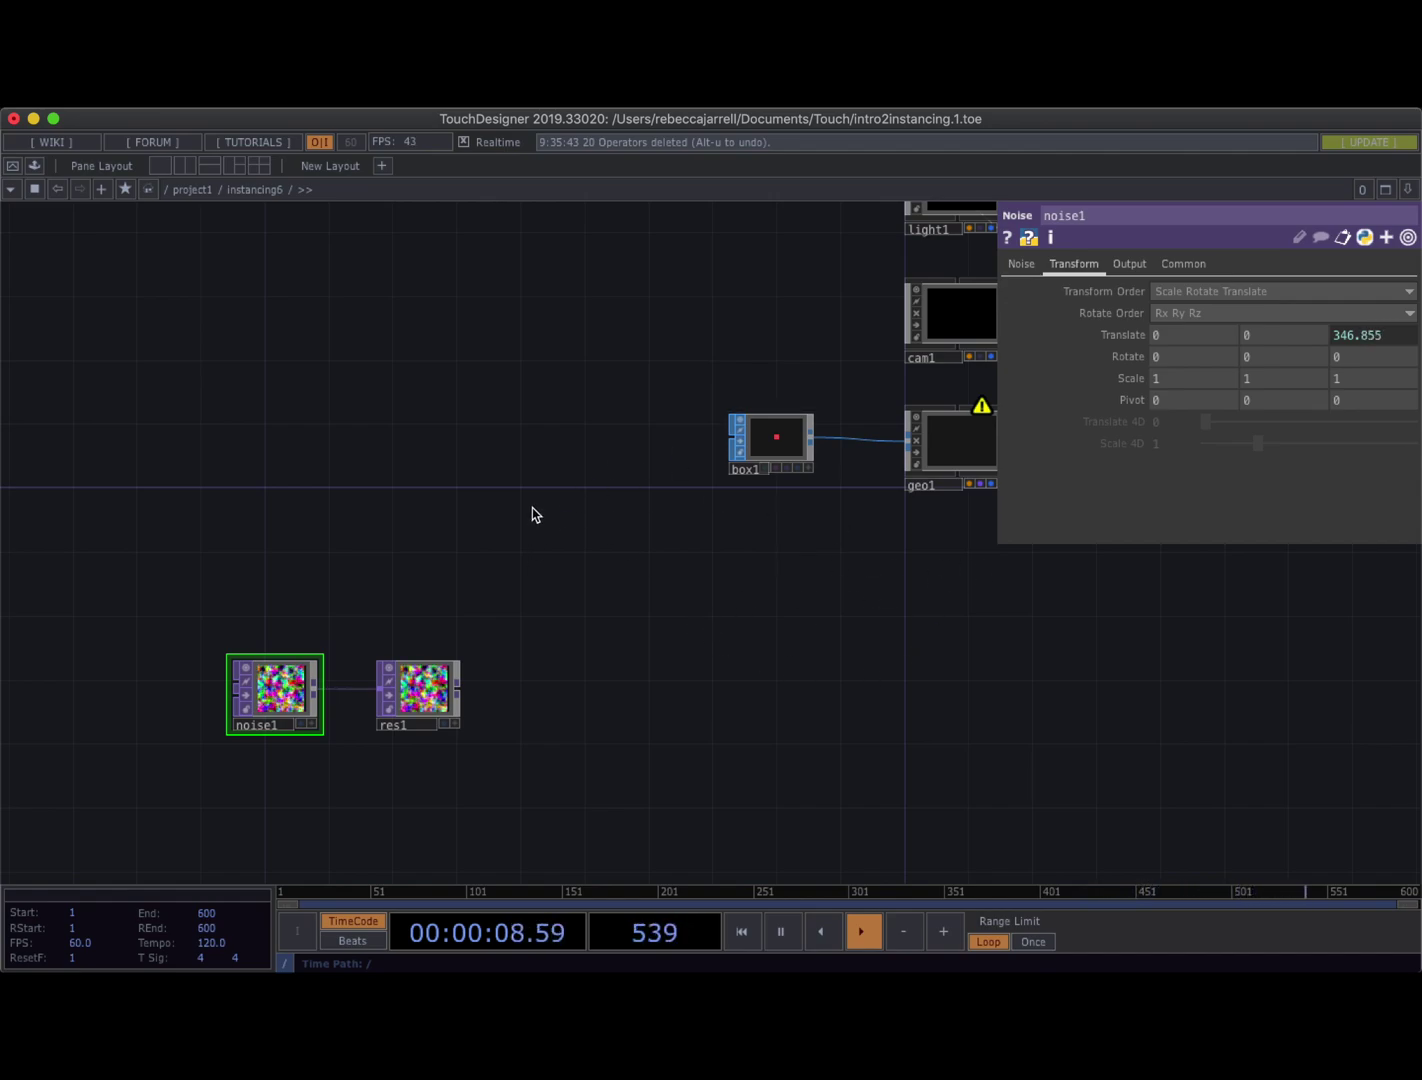
Add a TOP to CHOP fed by res1, placing it just to the right of res1
{"action": "left_click_drag", "start_coordinate": [534, 508], "coordinate": [594, 468]}
{"action": "scroll", "coordinate": [381, 646], "scroll_direction": "up", "scroll_amount": 5}
{"action": "left_click_drag", "start_coordinate": [494, 384], "coordinate": [311, 371]}
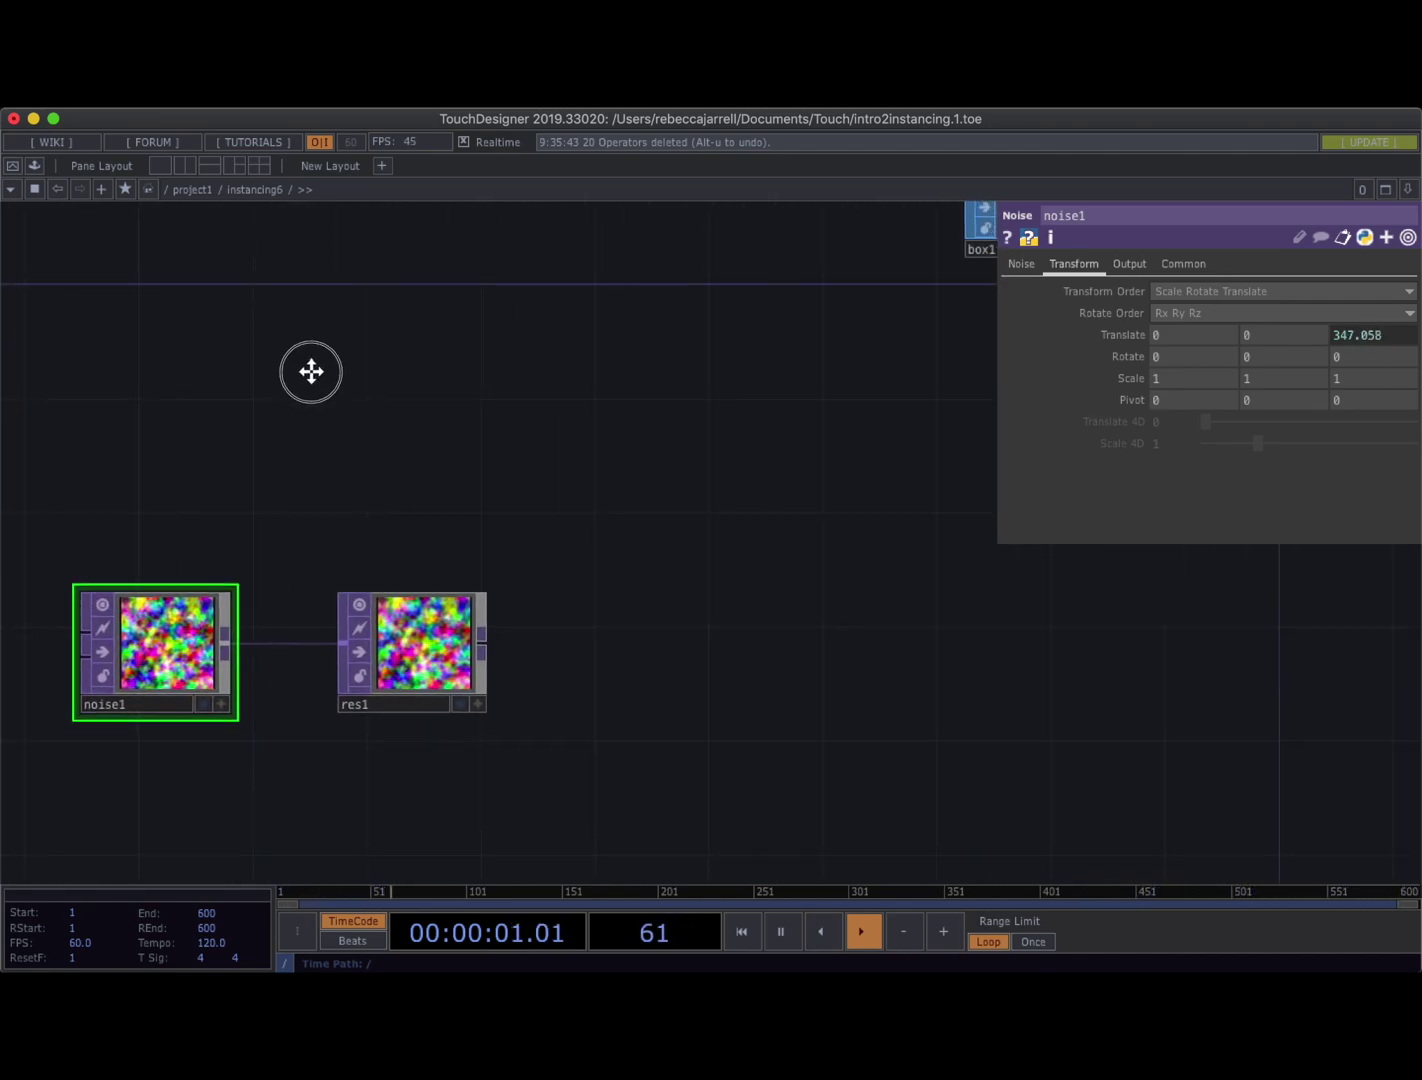
{"action": "scroll", "coordinate": [312, 371], "scroll_direction": "right", "scroll_amount": 2}
{"action": "left_click", "coordinate": [336, 697]}
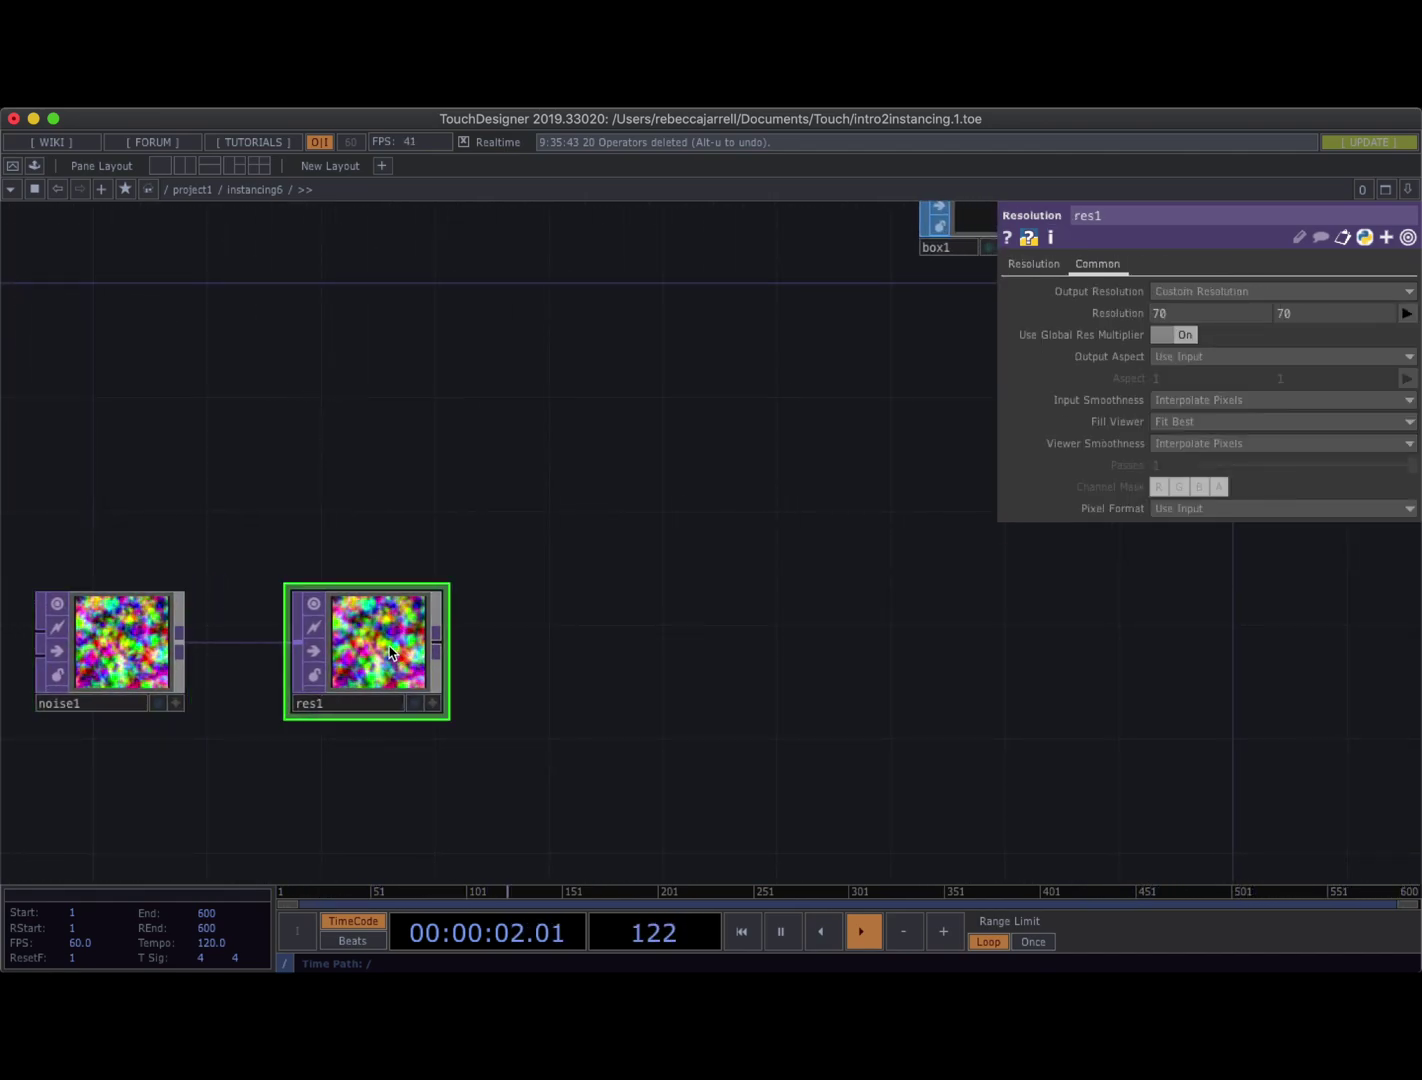
{"action": "right_click", "coordinate": [437, 616]}
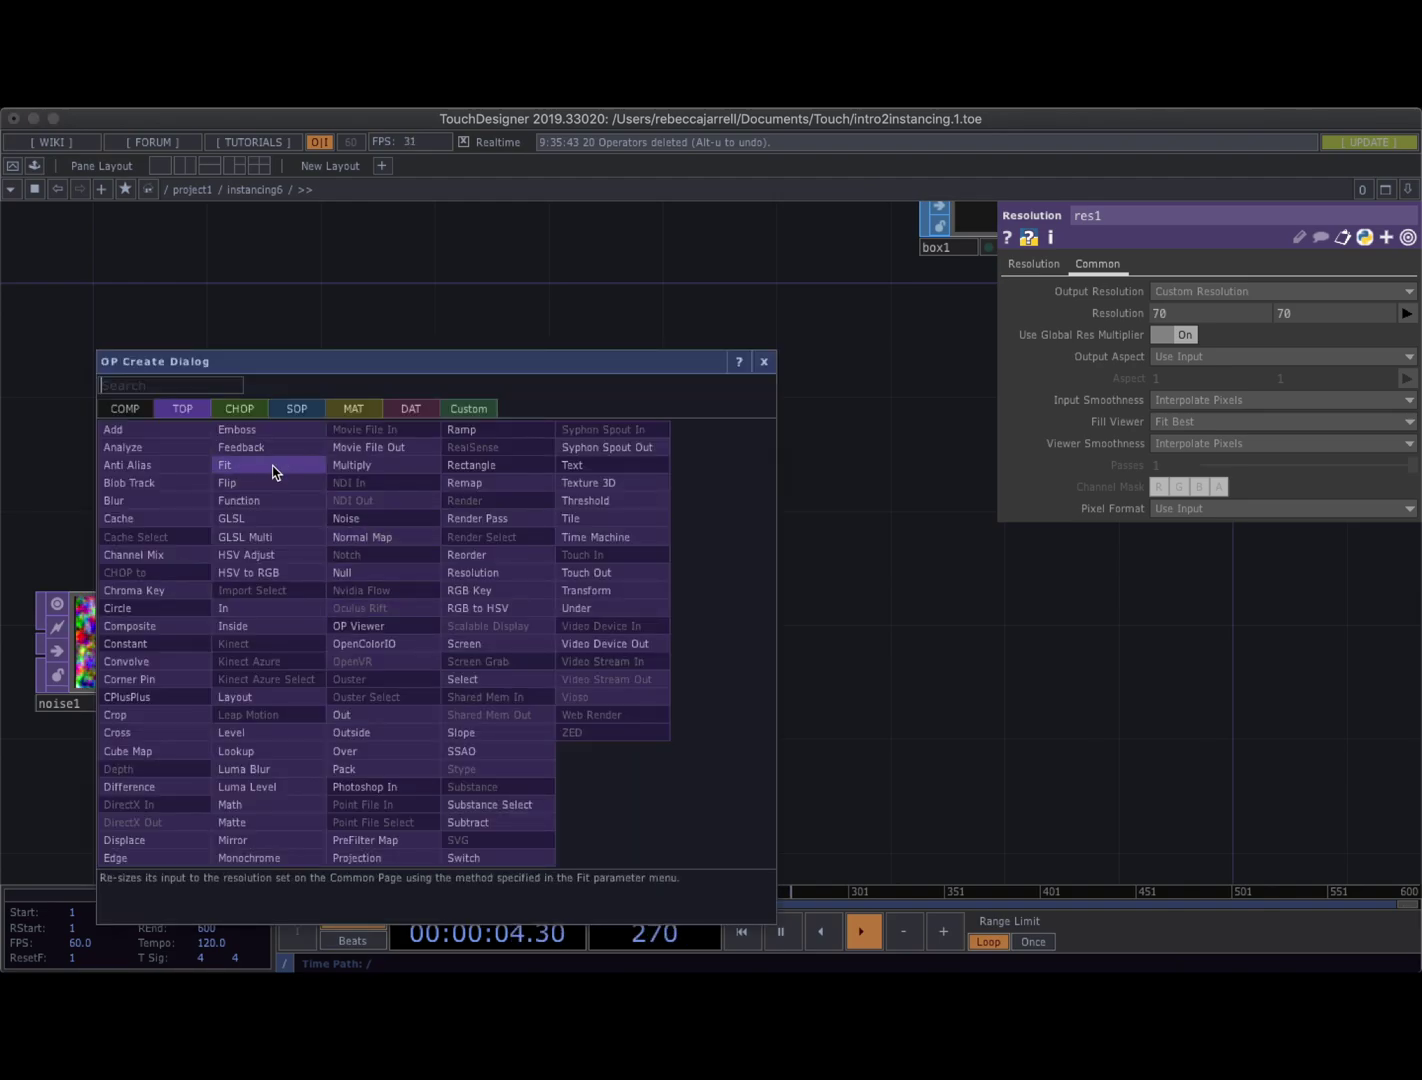
{"action": "left_click", "coordinate": [247, 420]}
{"action": "left_click", "coordinate": [171, 459]}
{"action": "left_click", "coordinate": [565, 652]}
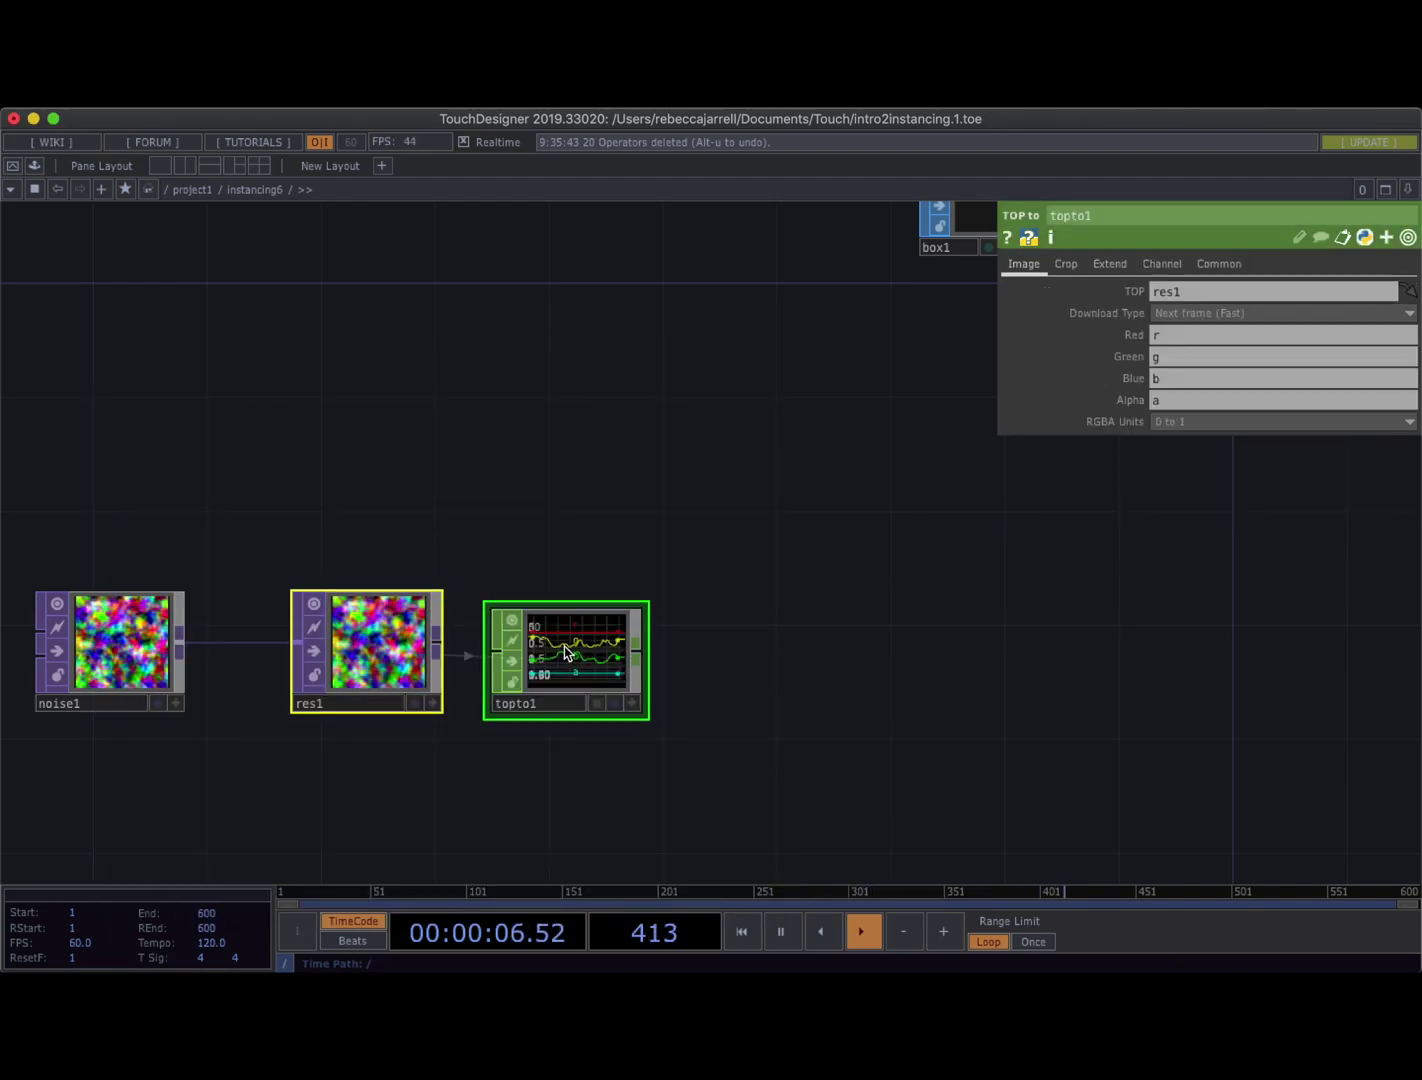
Set topto1's crop to Full Image so it samples every pixel of res1
{"action": "left_click", "coordinate": [1066, 266]}
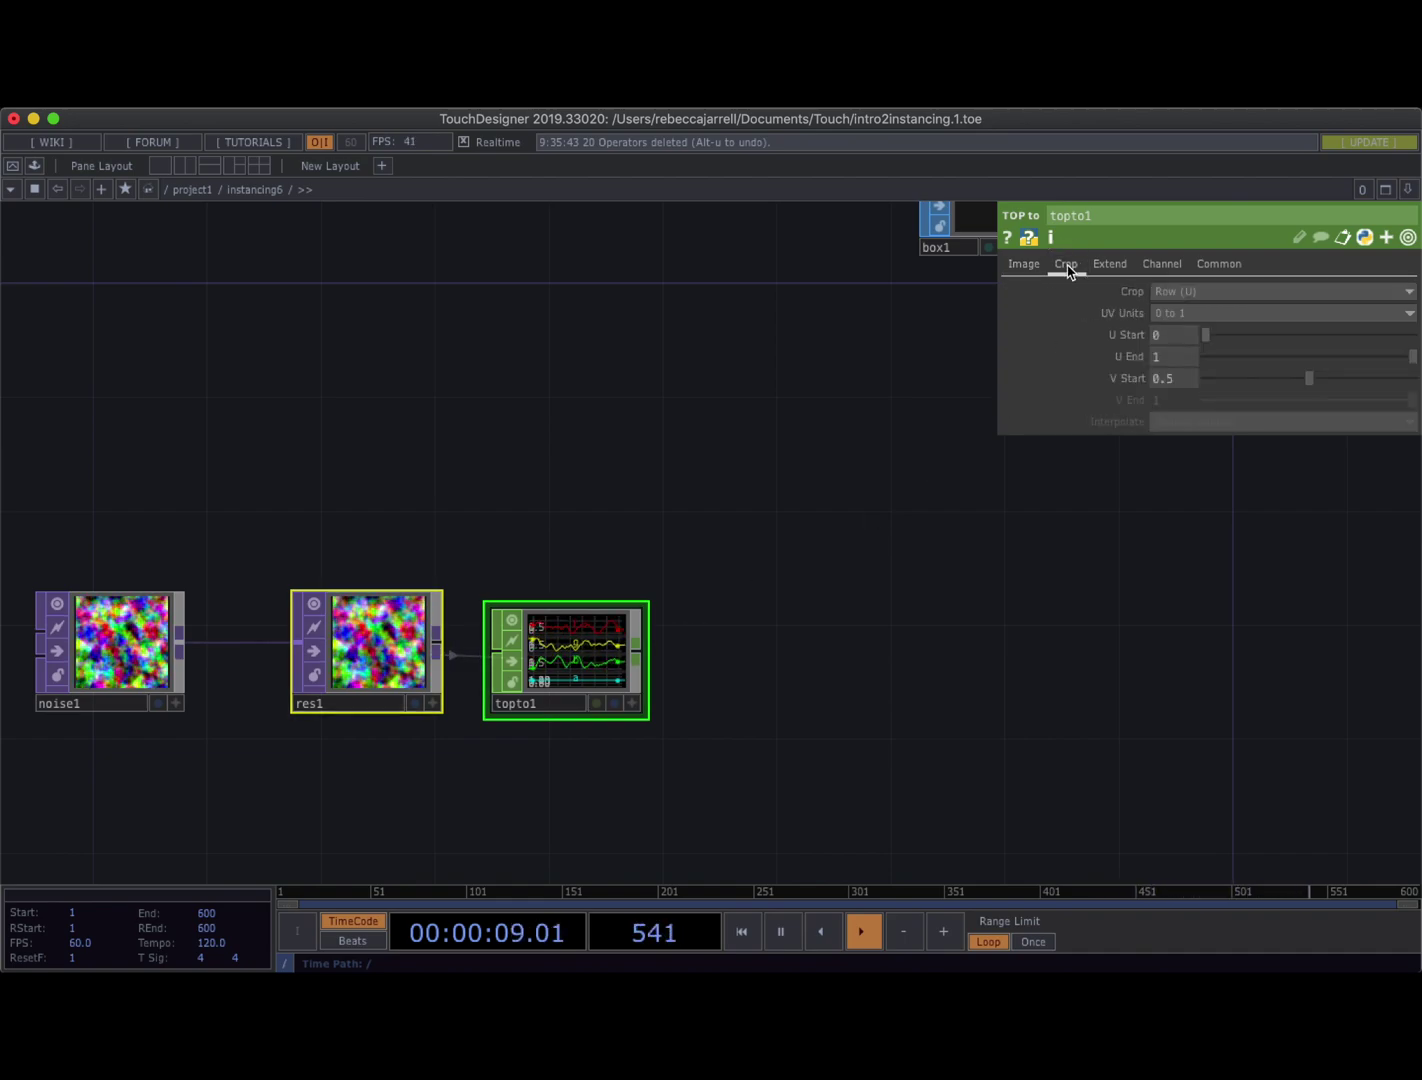
{"action": "left_click", "coordinate": [1186, 293]}
{"action": "left_click", "coordinate": [1196, 381]}
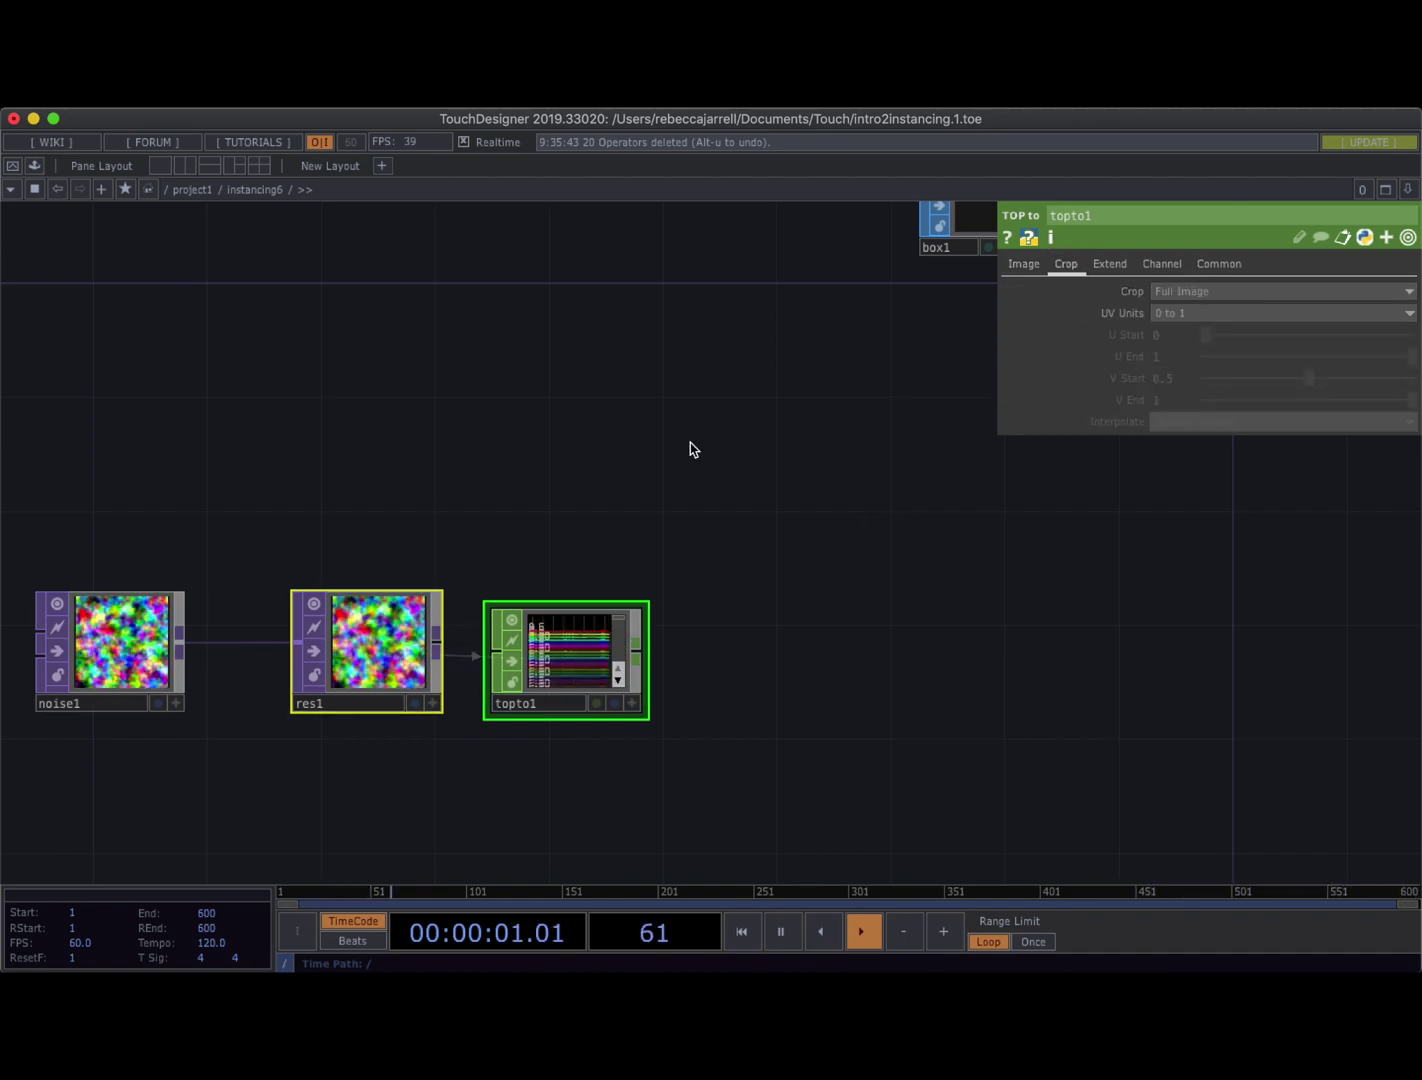
Turn off topto1's viewer and shift res1 slightly left, leaving a wider gap before topto1
{"action": "left_click", "coordinate": [512, 620]}
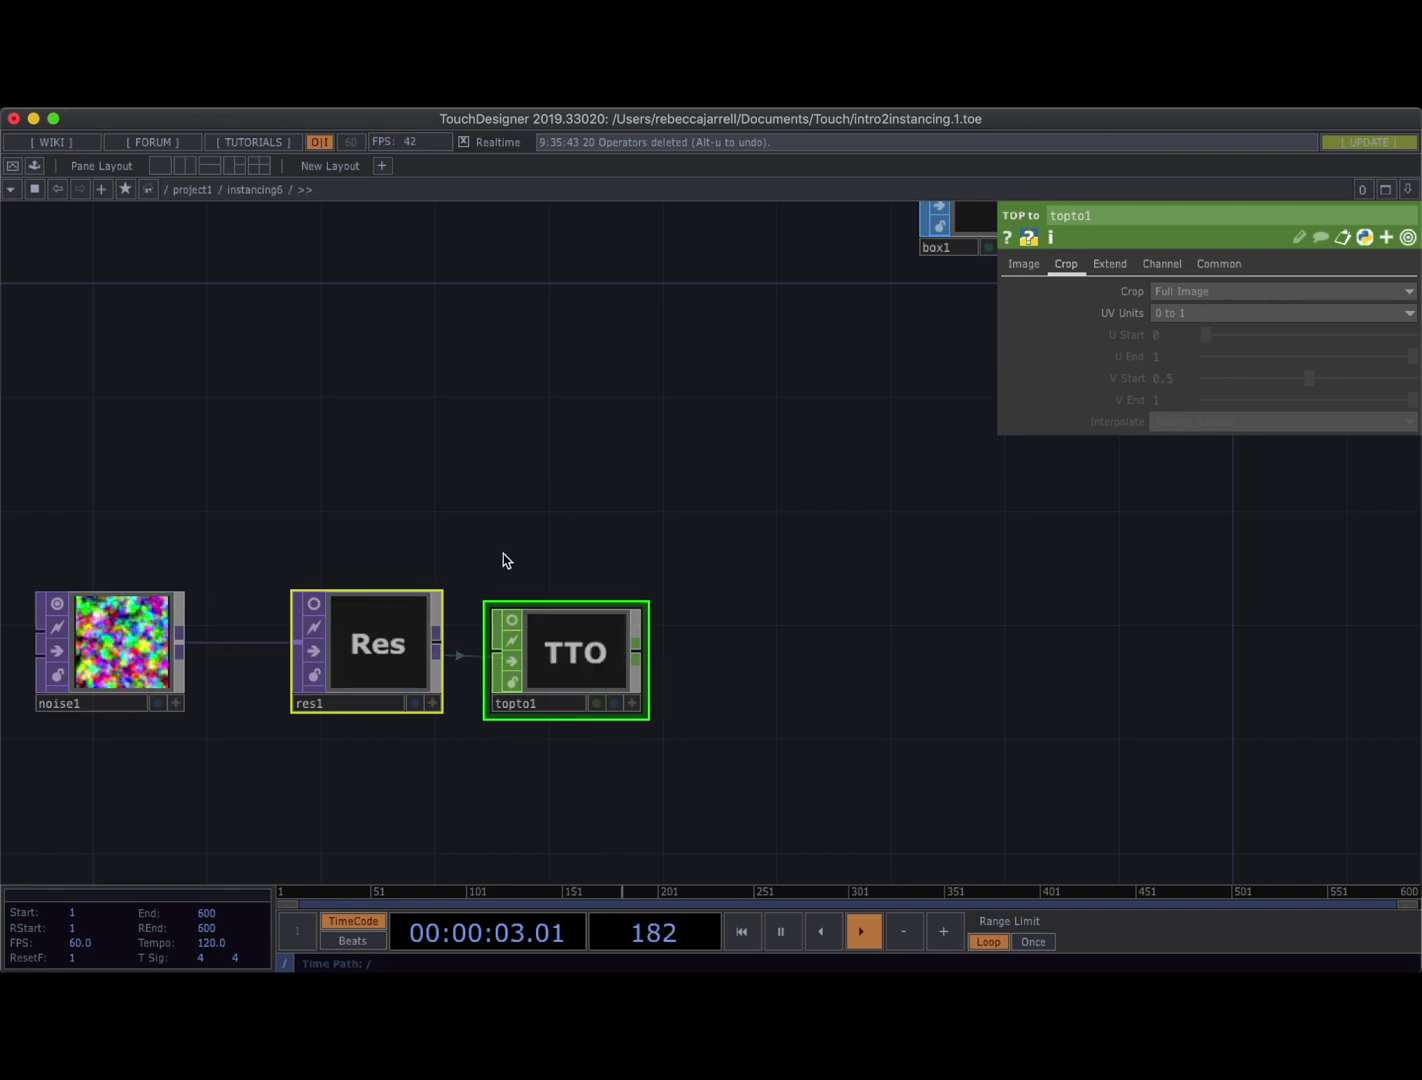
{"action": "left_click_drag", "start_coordinate": [515, 499], "coordinate": [448, 492]}
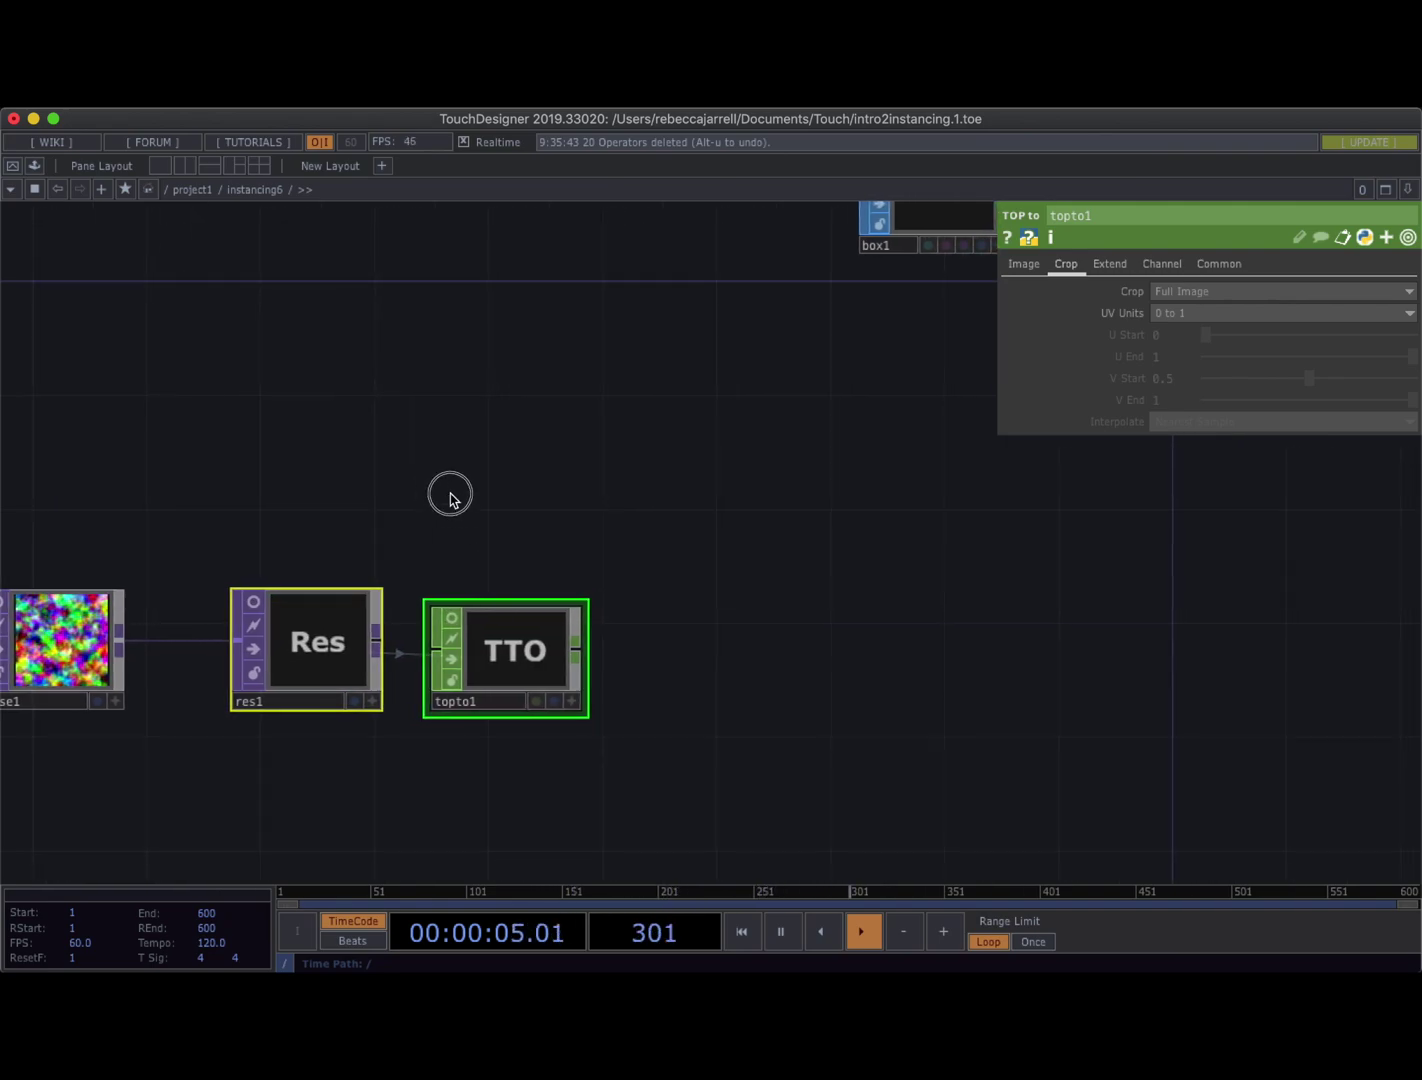
{"action": "scroll", "coordinate": [451, 493], "scroll_direction": "down", "scroll_amount": 2}
{"action": "scroll", "coordinate": [451, 493], "scroll_direction": "down", "scroll_amount": 1}
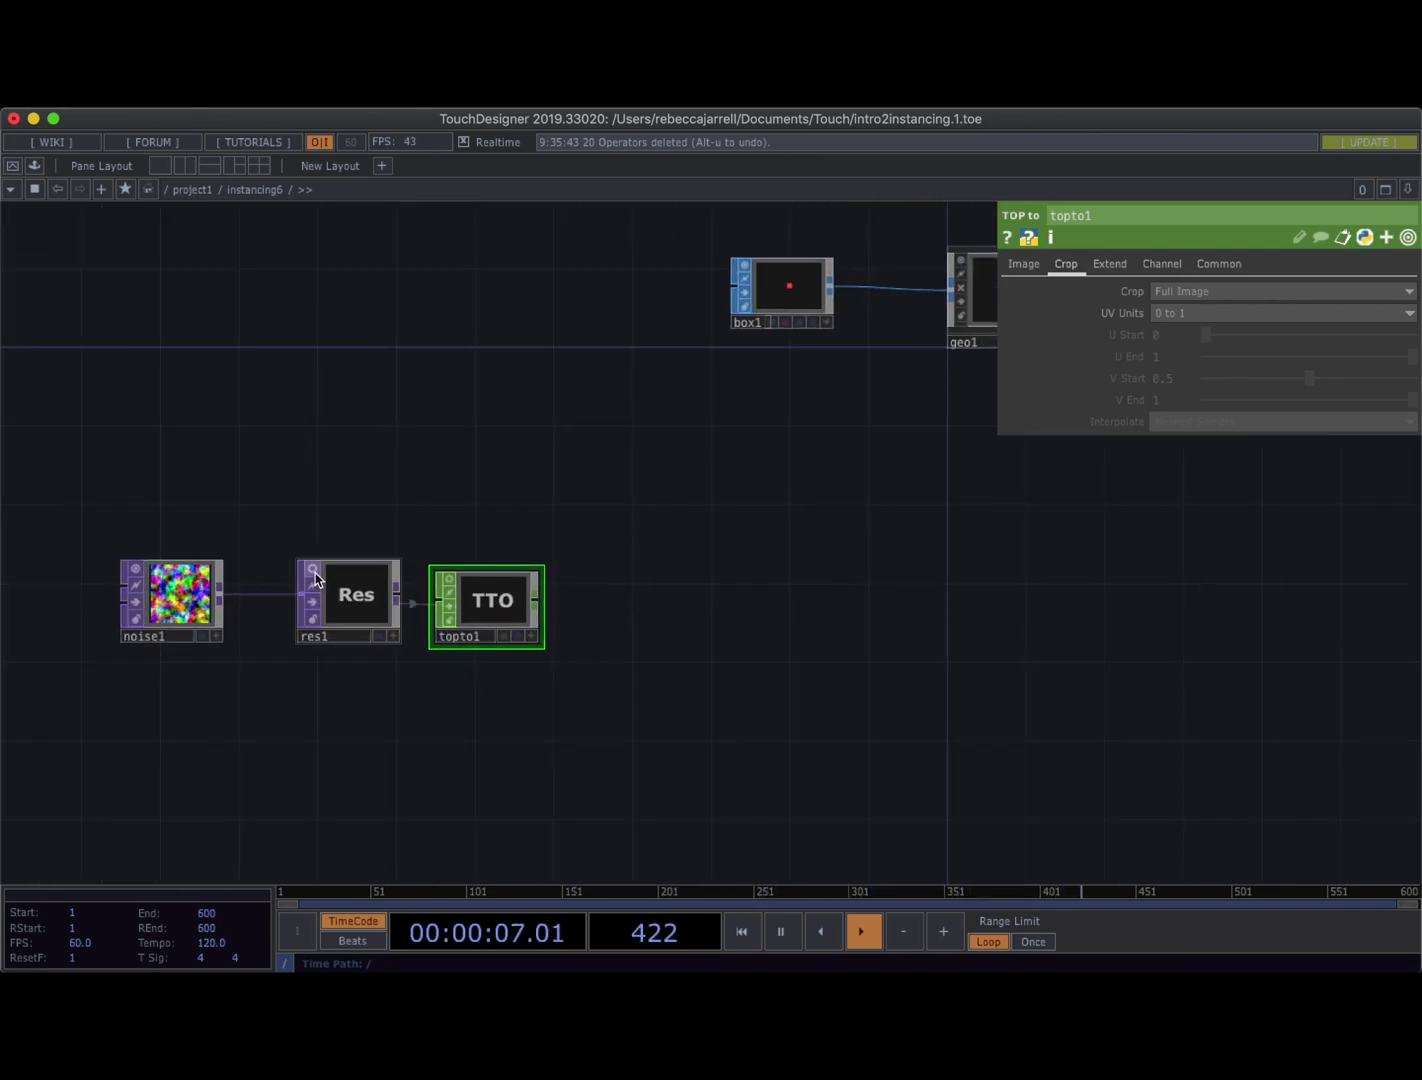
{"action": "left_click_drag", "start_coordinate": [341, 592], "coordinate": [313, 590]}
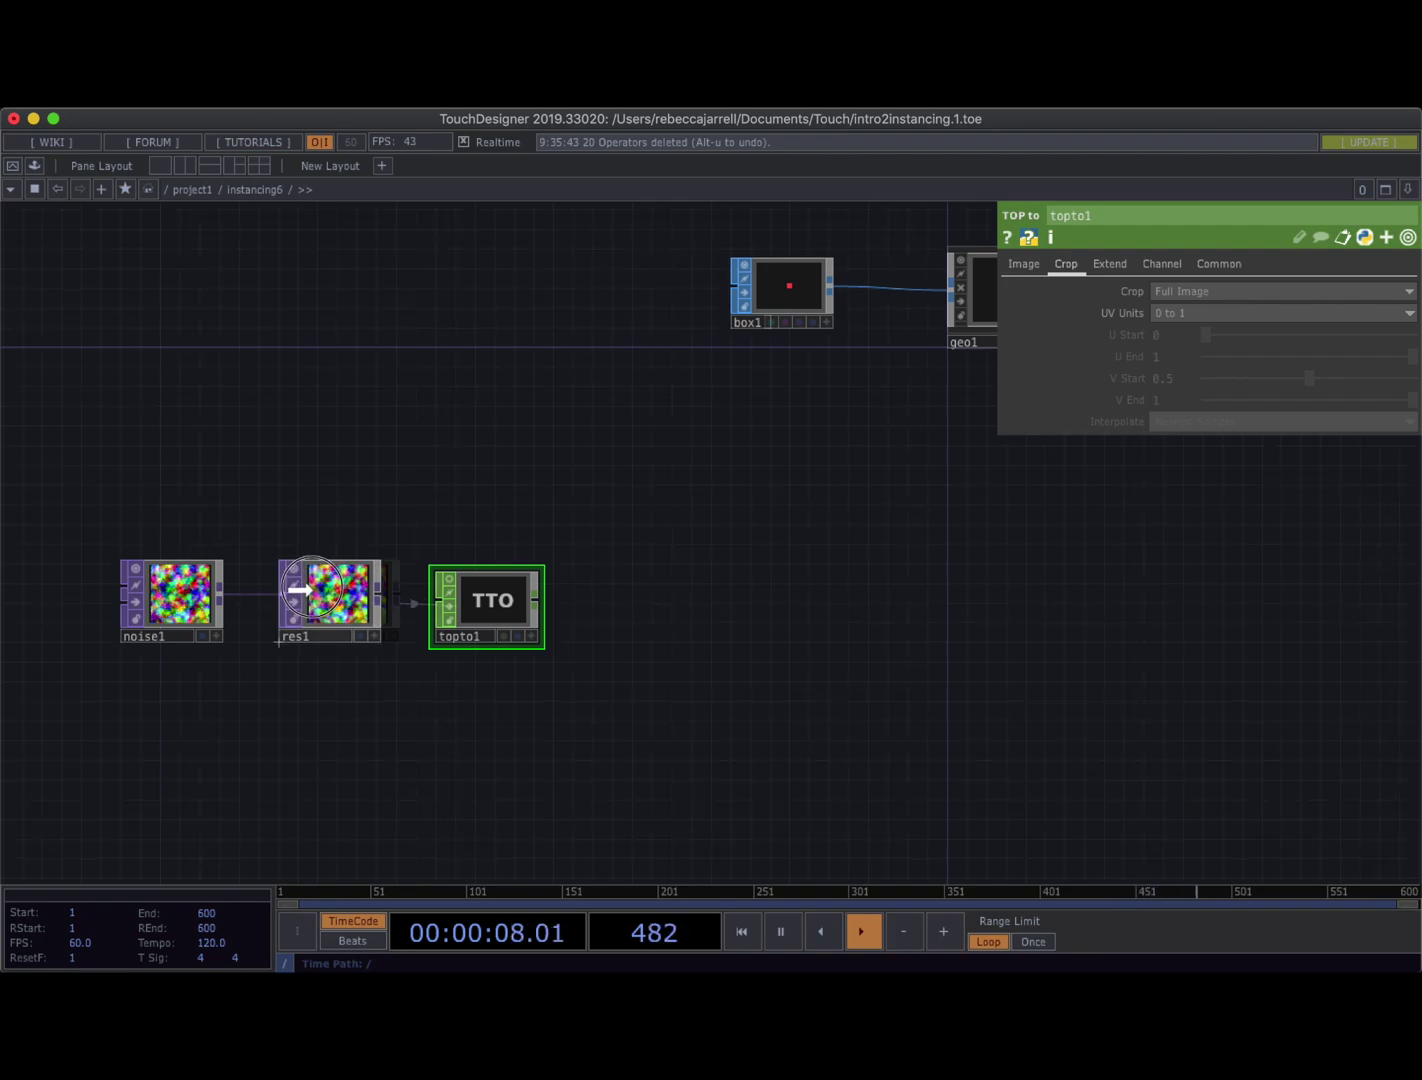
Add a Shuffle CHOP connected to topto1's output, just to the right of topto1
{"action": "left_click", "coordinate": [536, 609]}
{"action": "type", "text": "sh"}
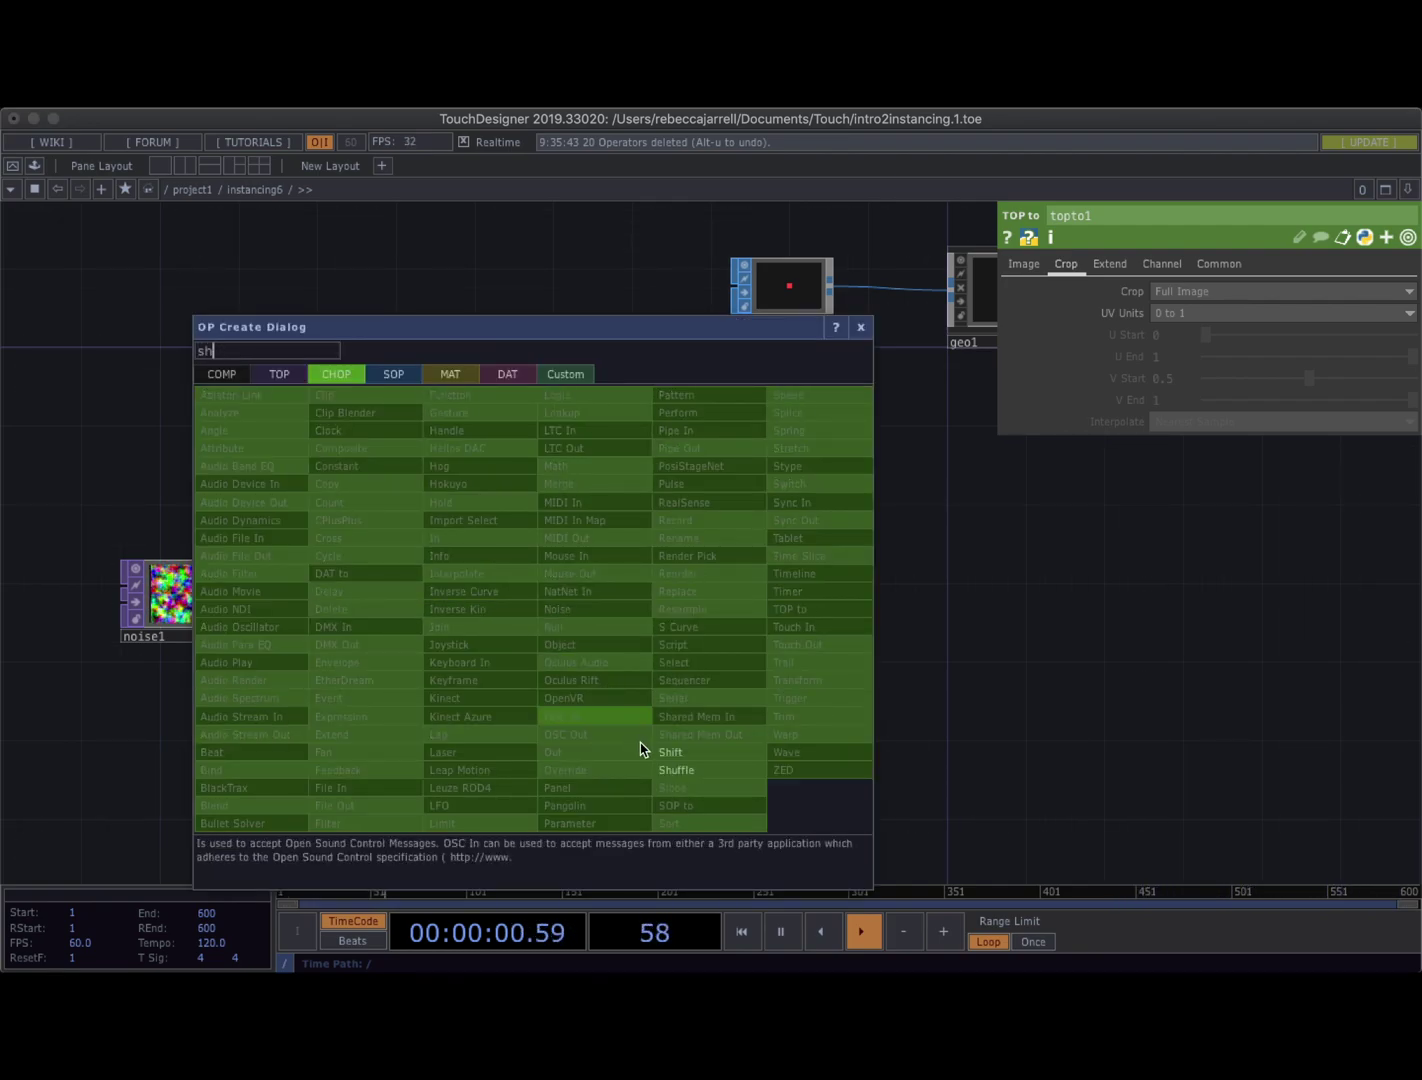
{"action": "left_click", "coordinate": [673, 771]}
{"action": "left_click", "coordinate": [656, 614]}
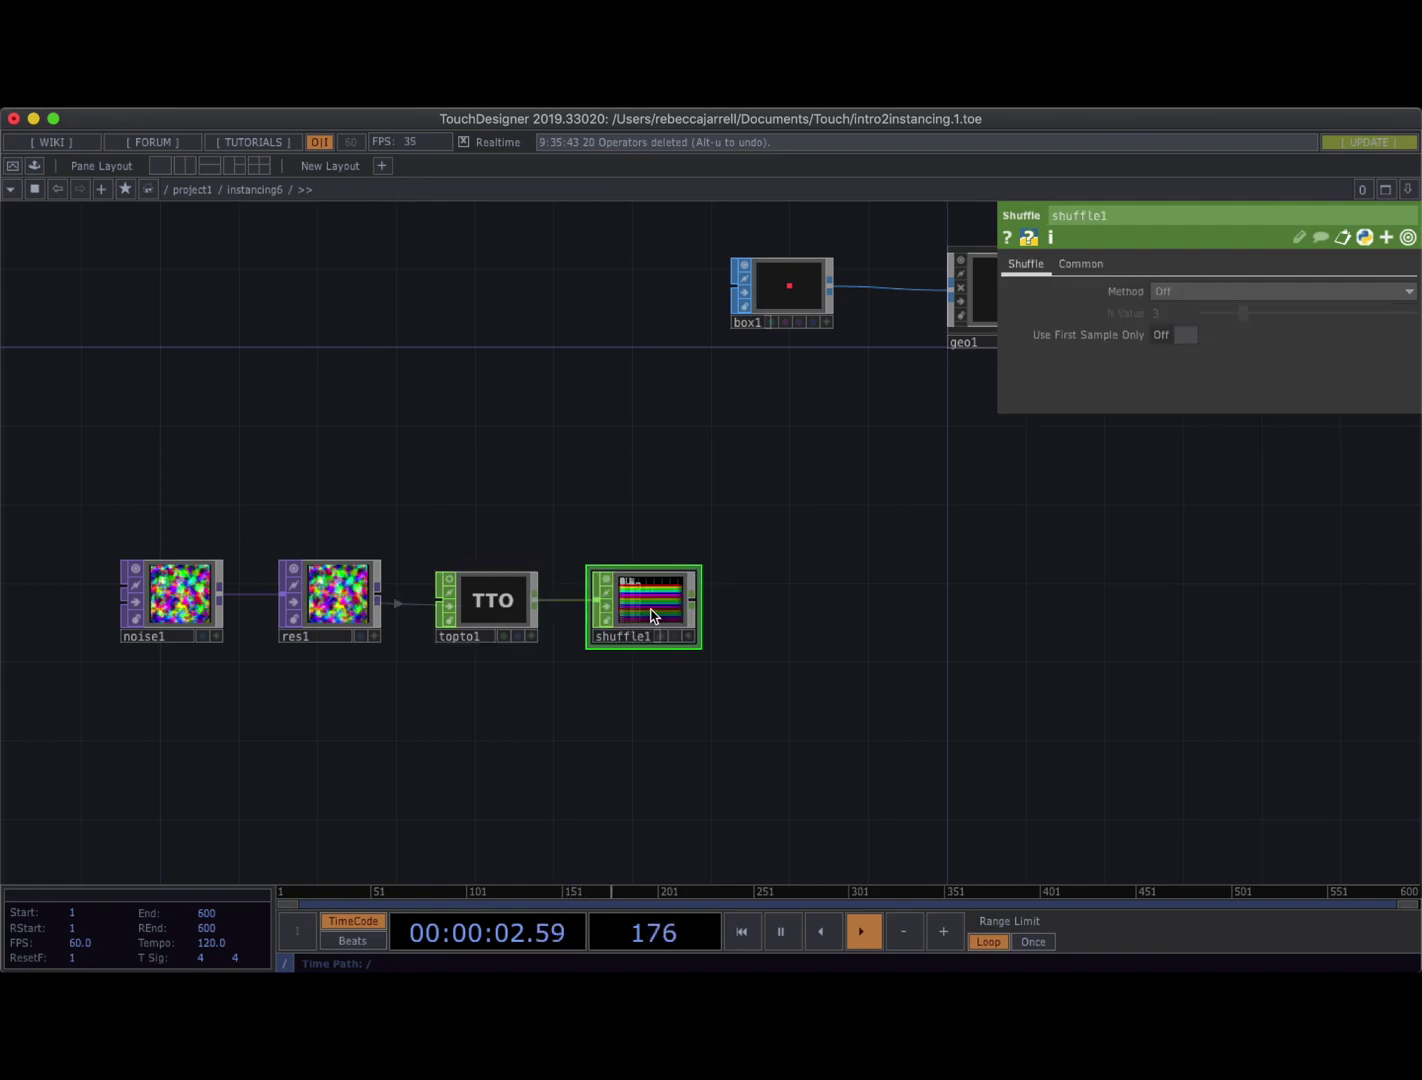
Set shuffle1's method to Sequence Channels by Name and inspect its channels up close
{"action": "left_click", "coordinate": [1163, 293]}
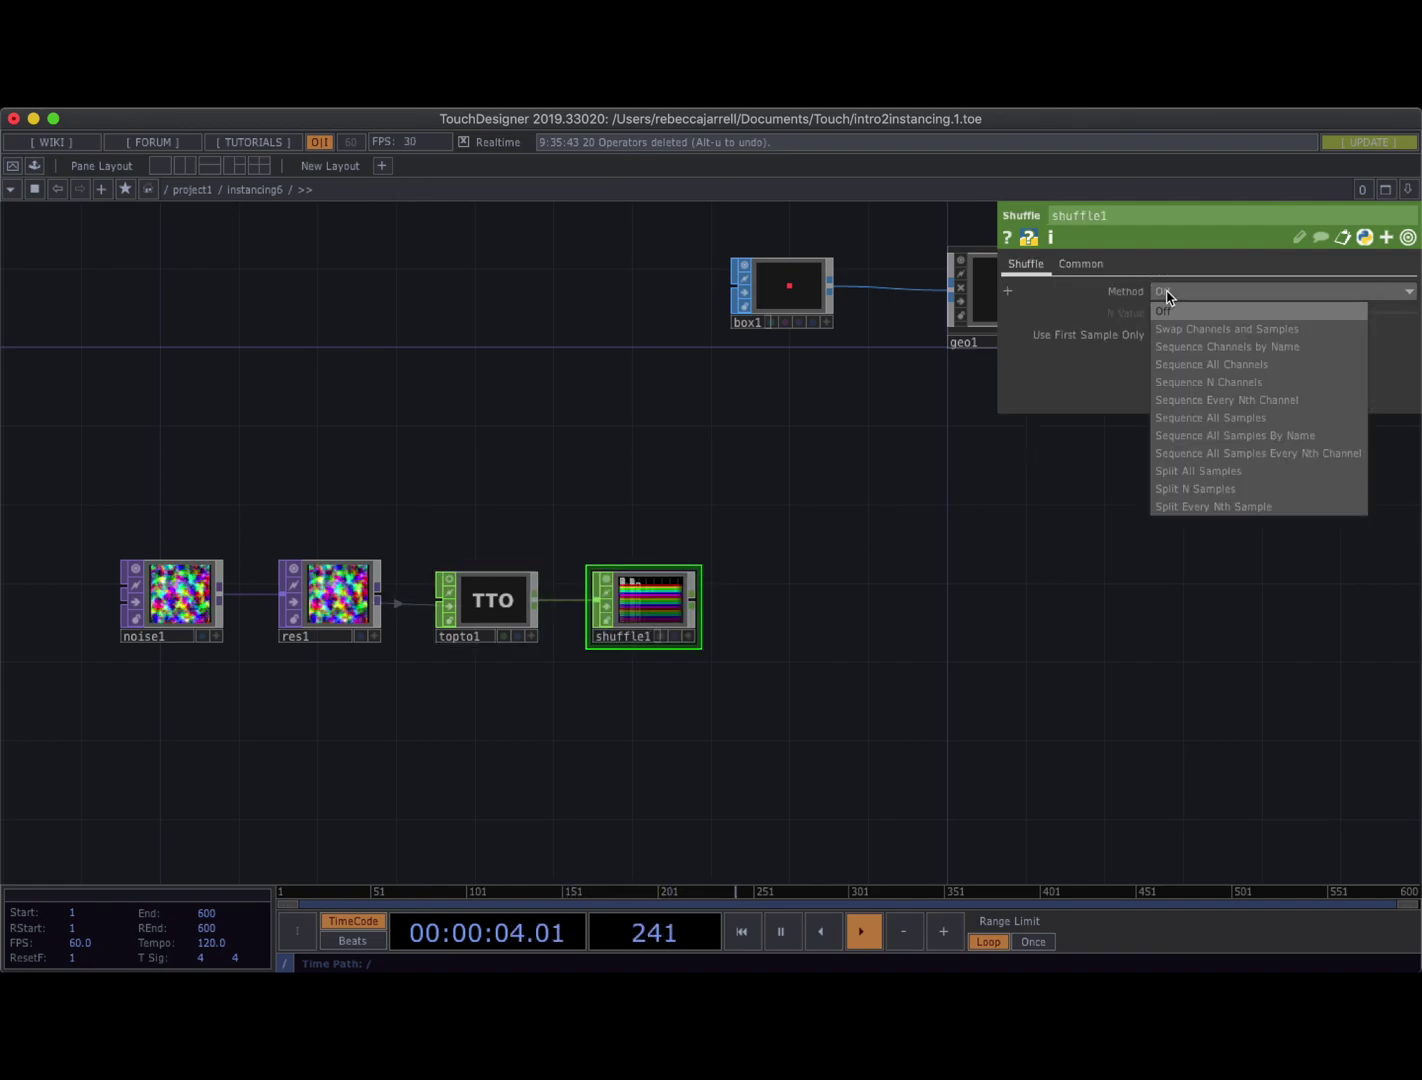
{"action": "left_click", "coordinate": [1186, 350]}
{"action": "scroll", "coordinate": [746, 635], "scroll_direction": "up", "scroll_amount": 4}
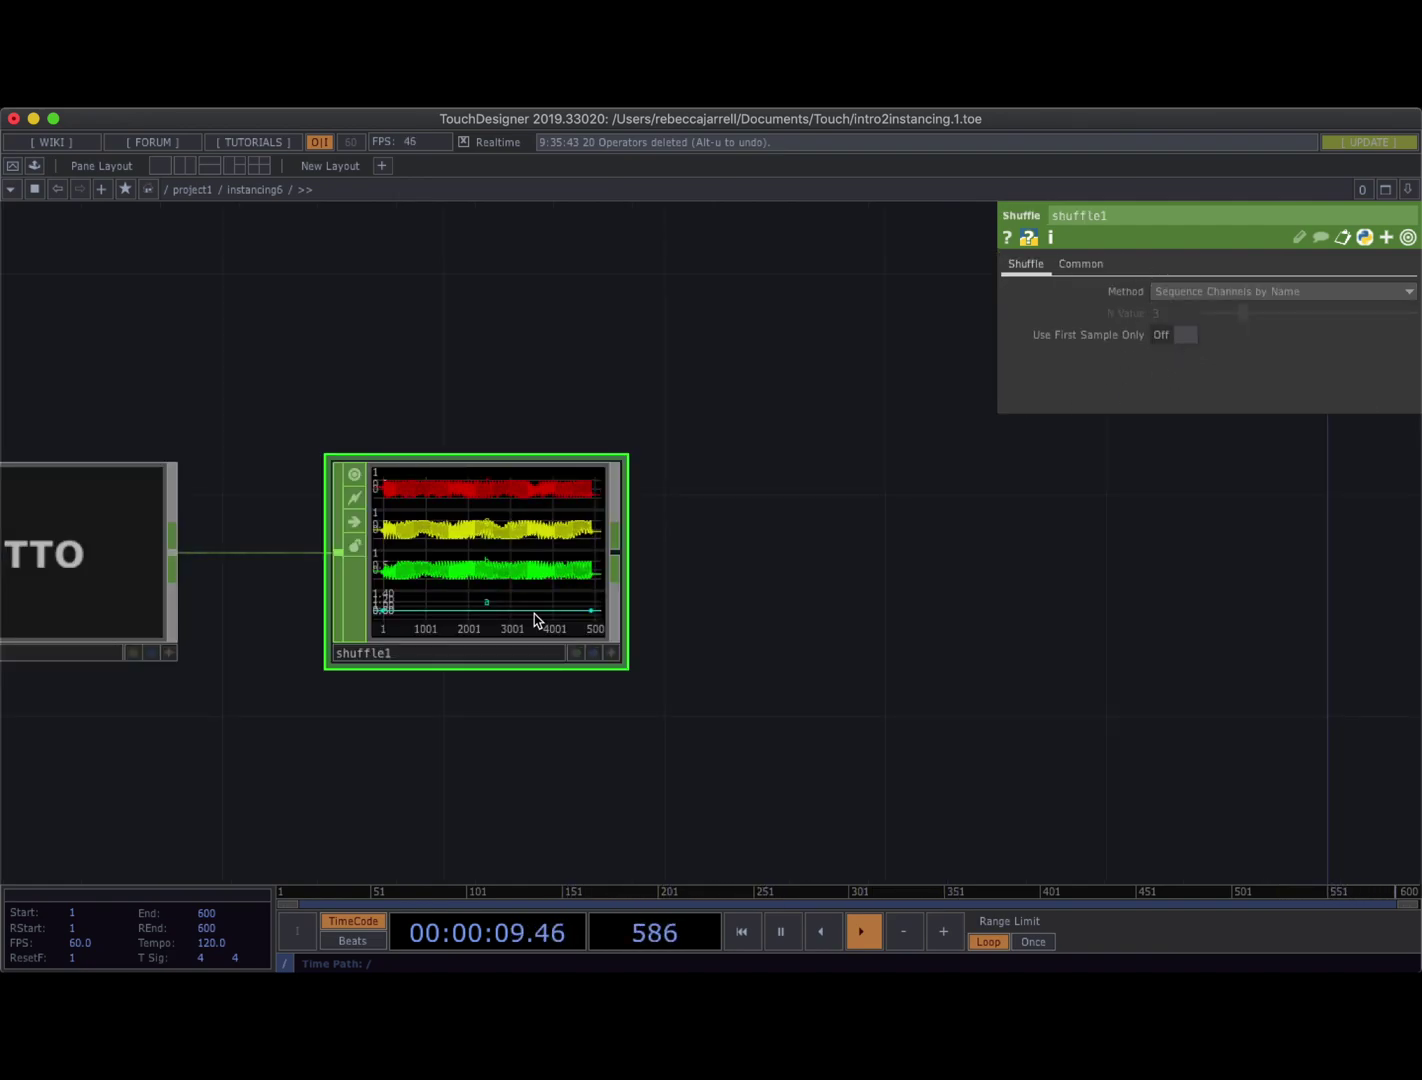
Add a Rename CHOP connected to shuffle1's output, just to the right of shuffle1
{"action": "scroll", "coordinate": [534, 615], "scroll_direction": "down", "scroll_amount": 3}
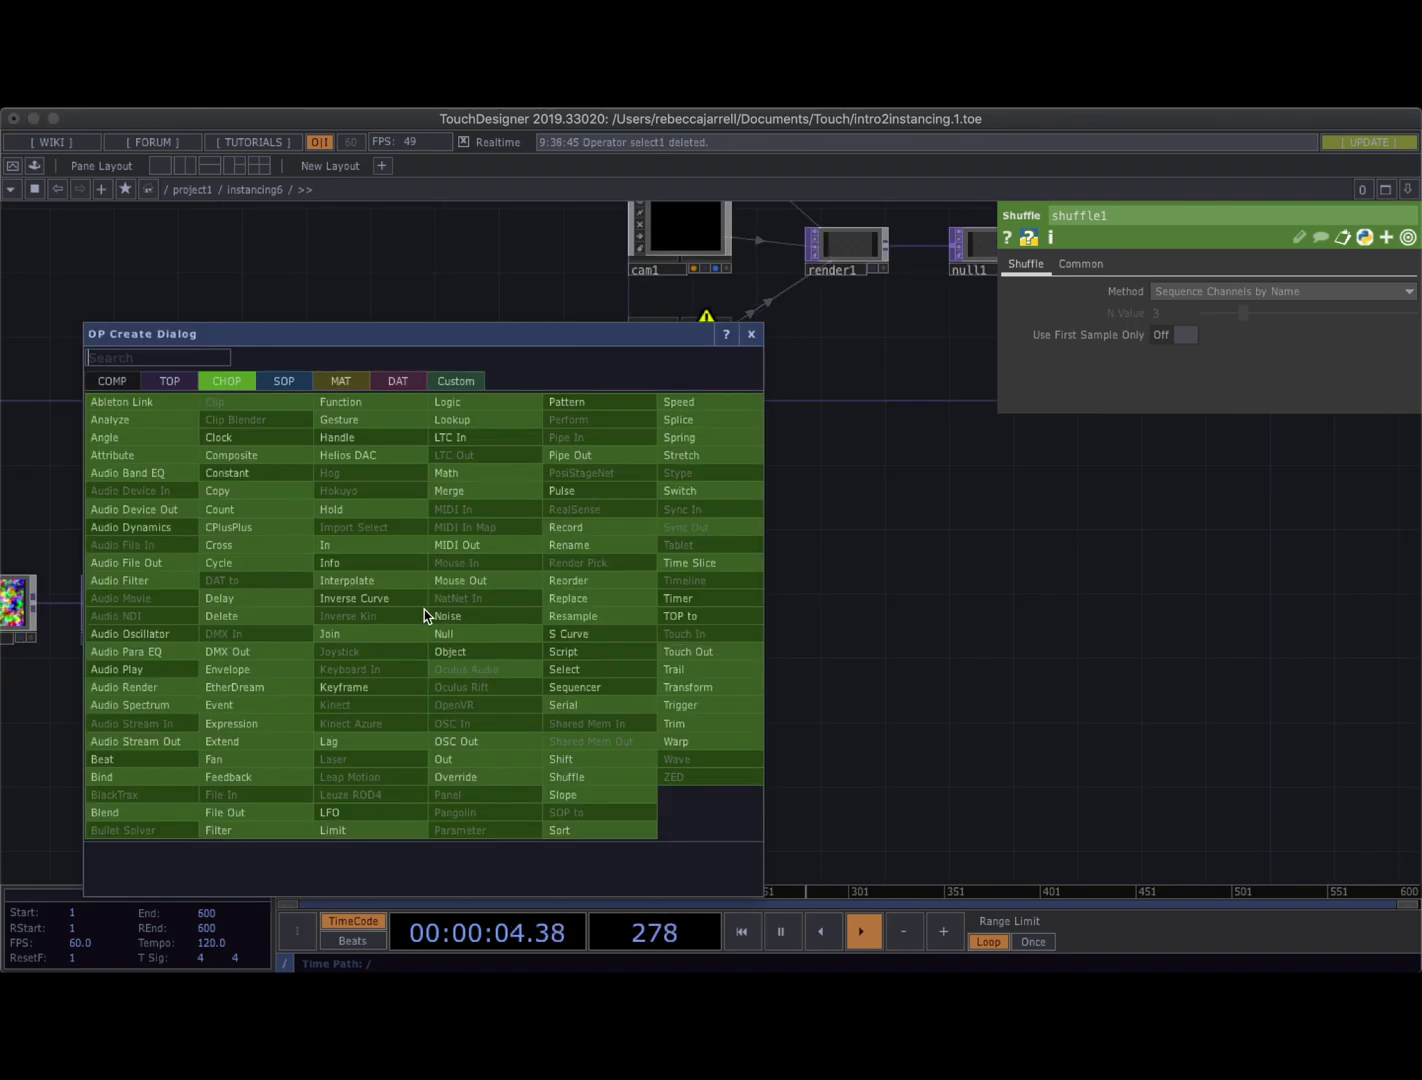
{"action": "left_click", "coordinate": [573, 546]}
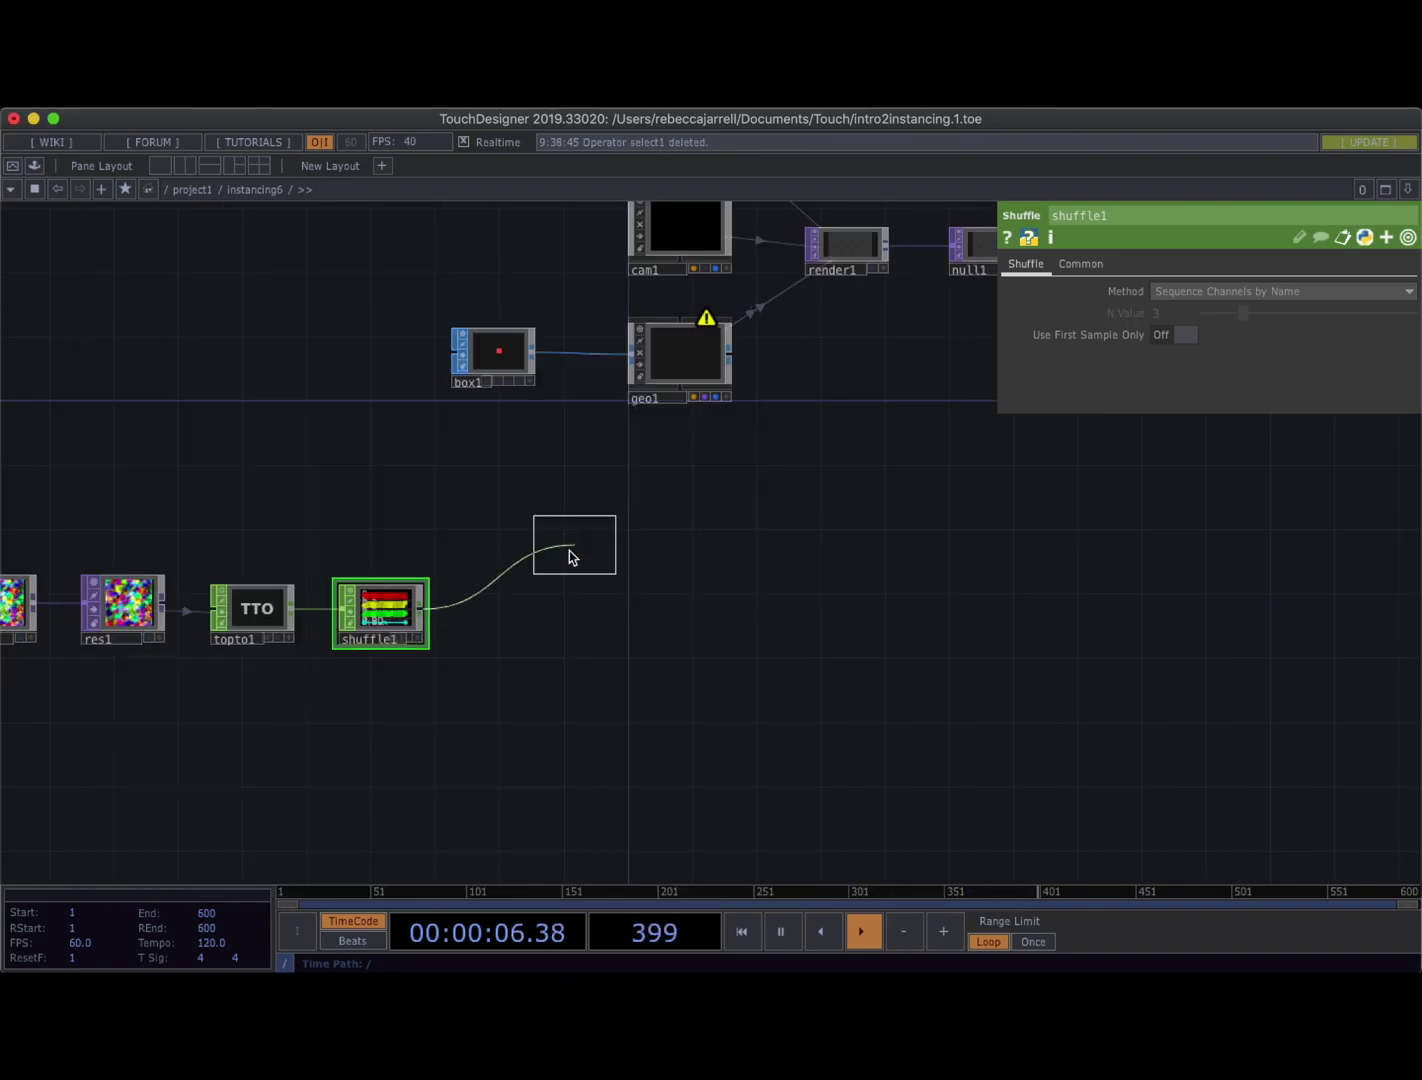
{"action": "left_click", "coordinate": [530, 612]}
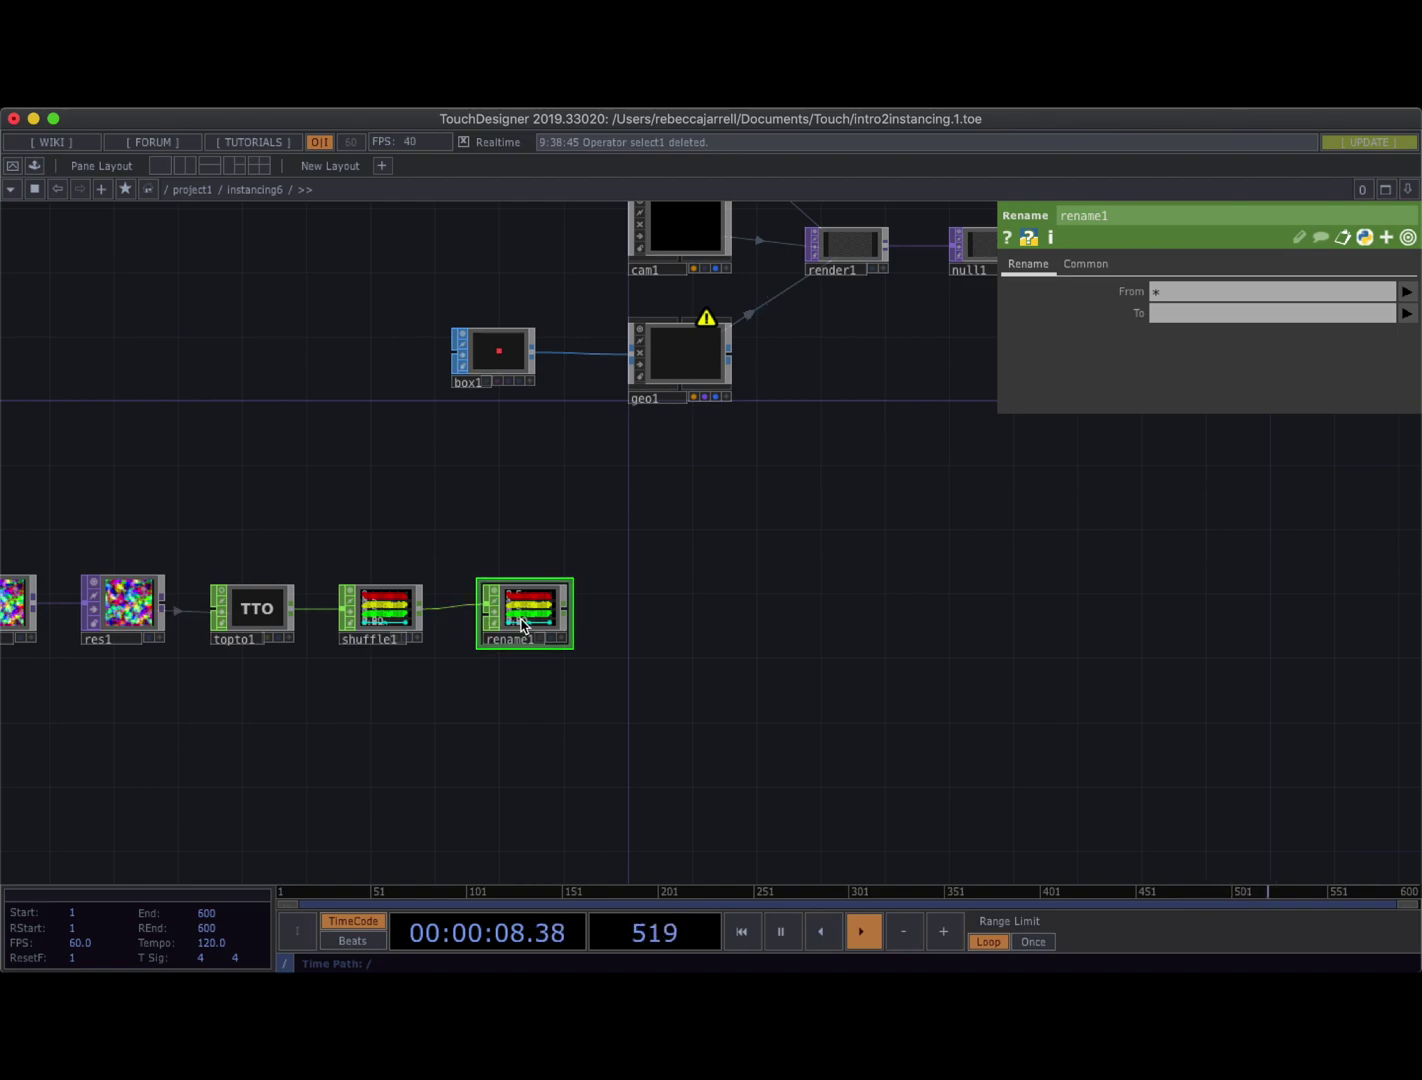
Rename shuffle1's channels in rename1 from * to tx ty tz
{"action": "left_click", "coordinate": [1152, 293]}
{"action": "type", "text": "*"}
{"action": "key", "text": "Return"}
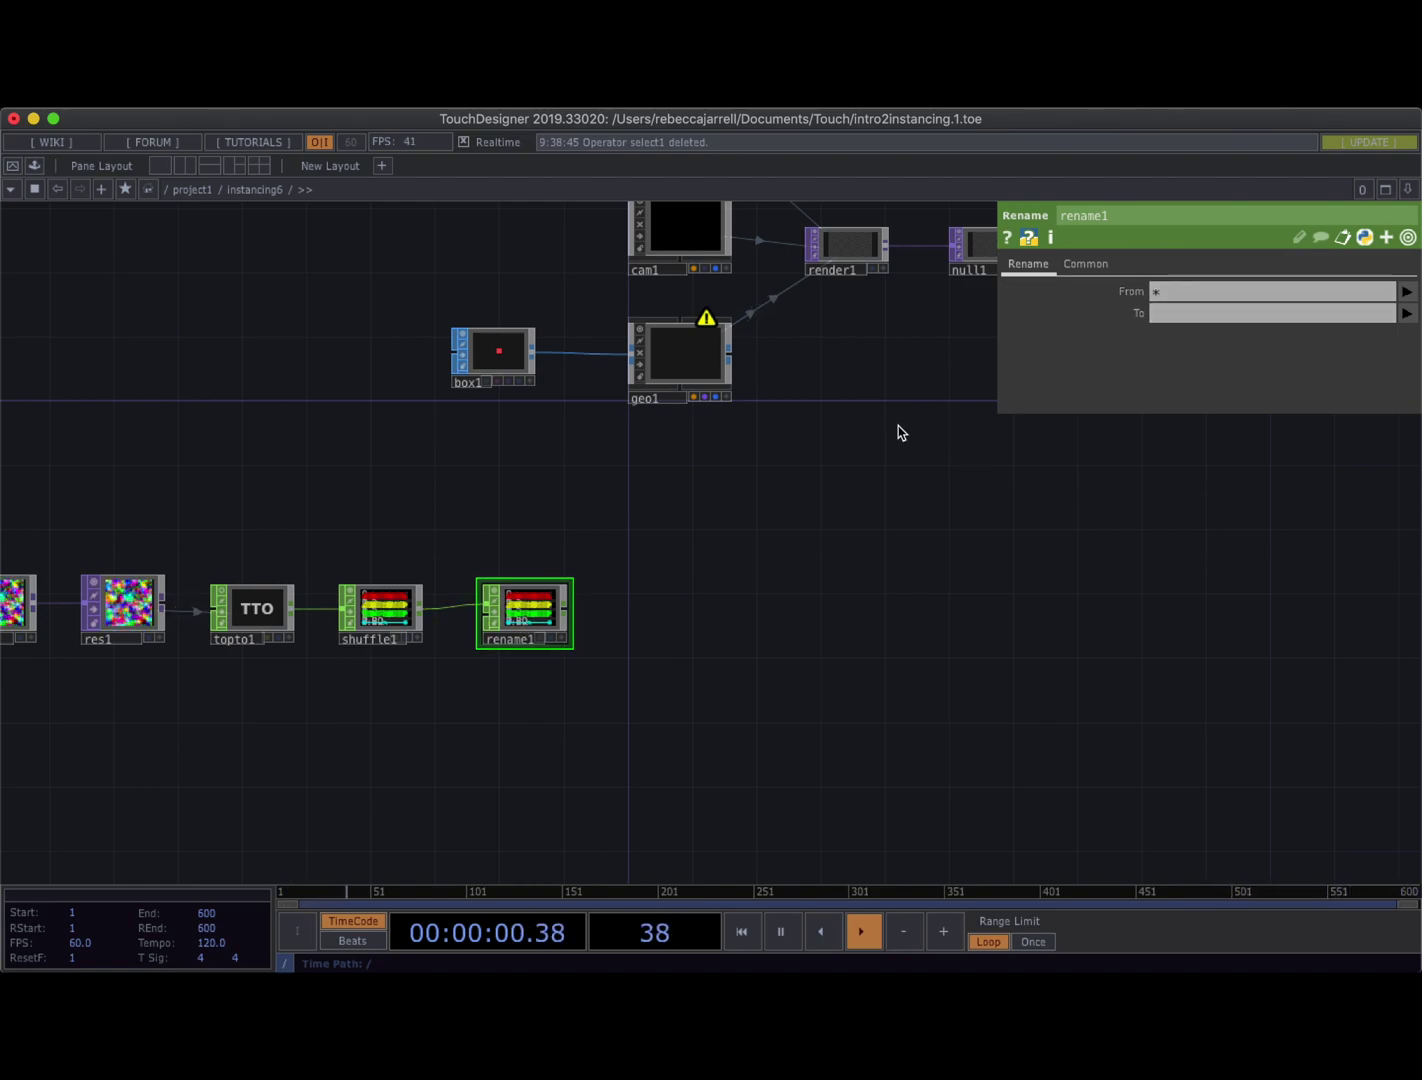
{"action": "scroll", "coordinate": [483, 612], "scroll_direction": "up", "scroll_amount": 5}
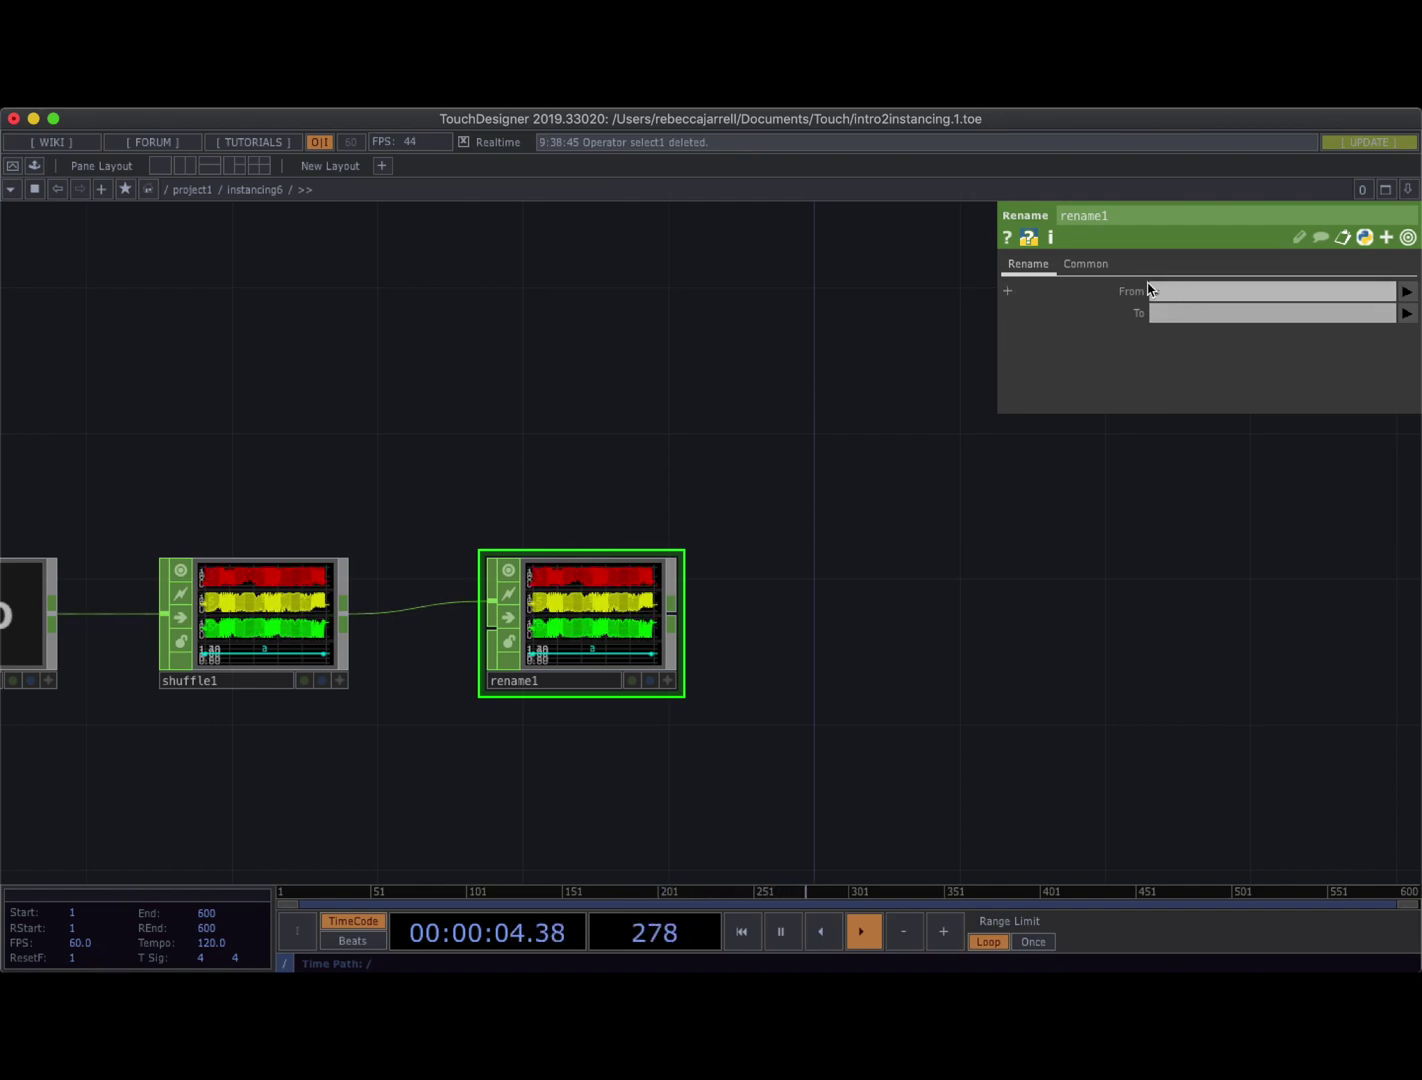
{"action": "left_click", "coordinate": [1166, 315]}
{"action": "type", "text": "tx"}
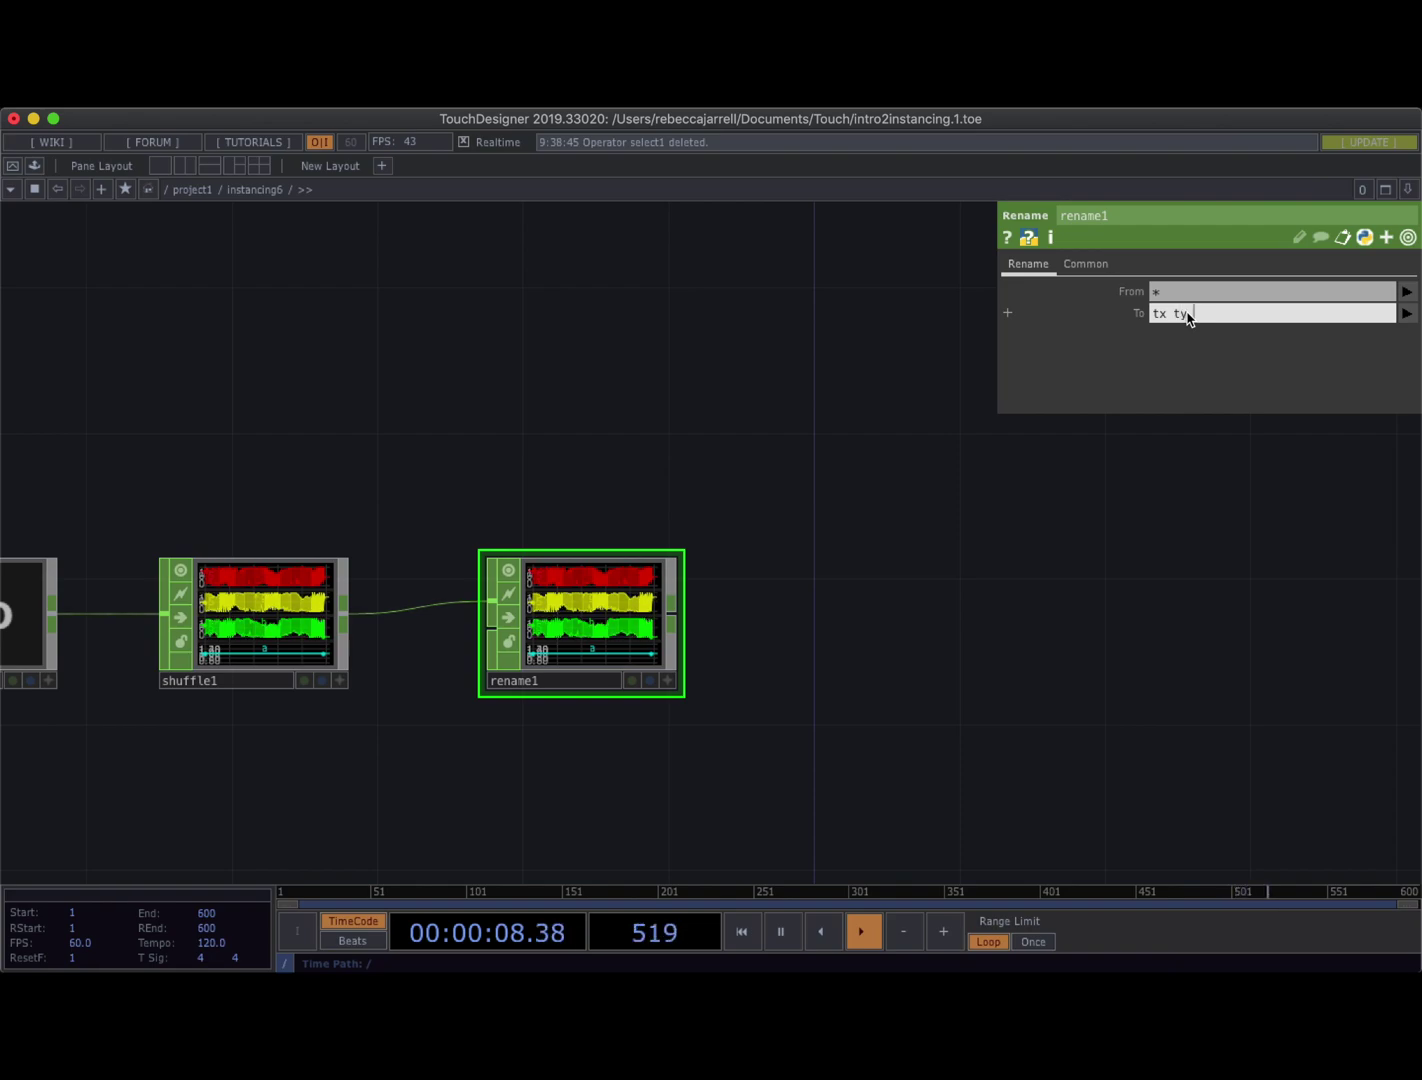
{"action": "type", "text": " ty tz"}
{"action": "key", "text": "Return"}
Add a Merge CHOP to the right of rename1 and wire rename1's output into it
{"action": "scroll", "coordinate": [685, 643], "scroll_direction": "down", "scroll_amount": 5}
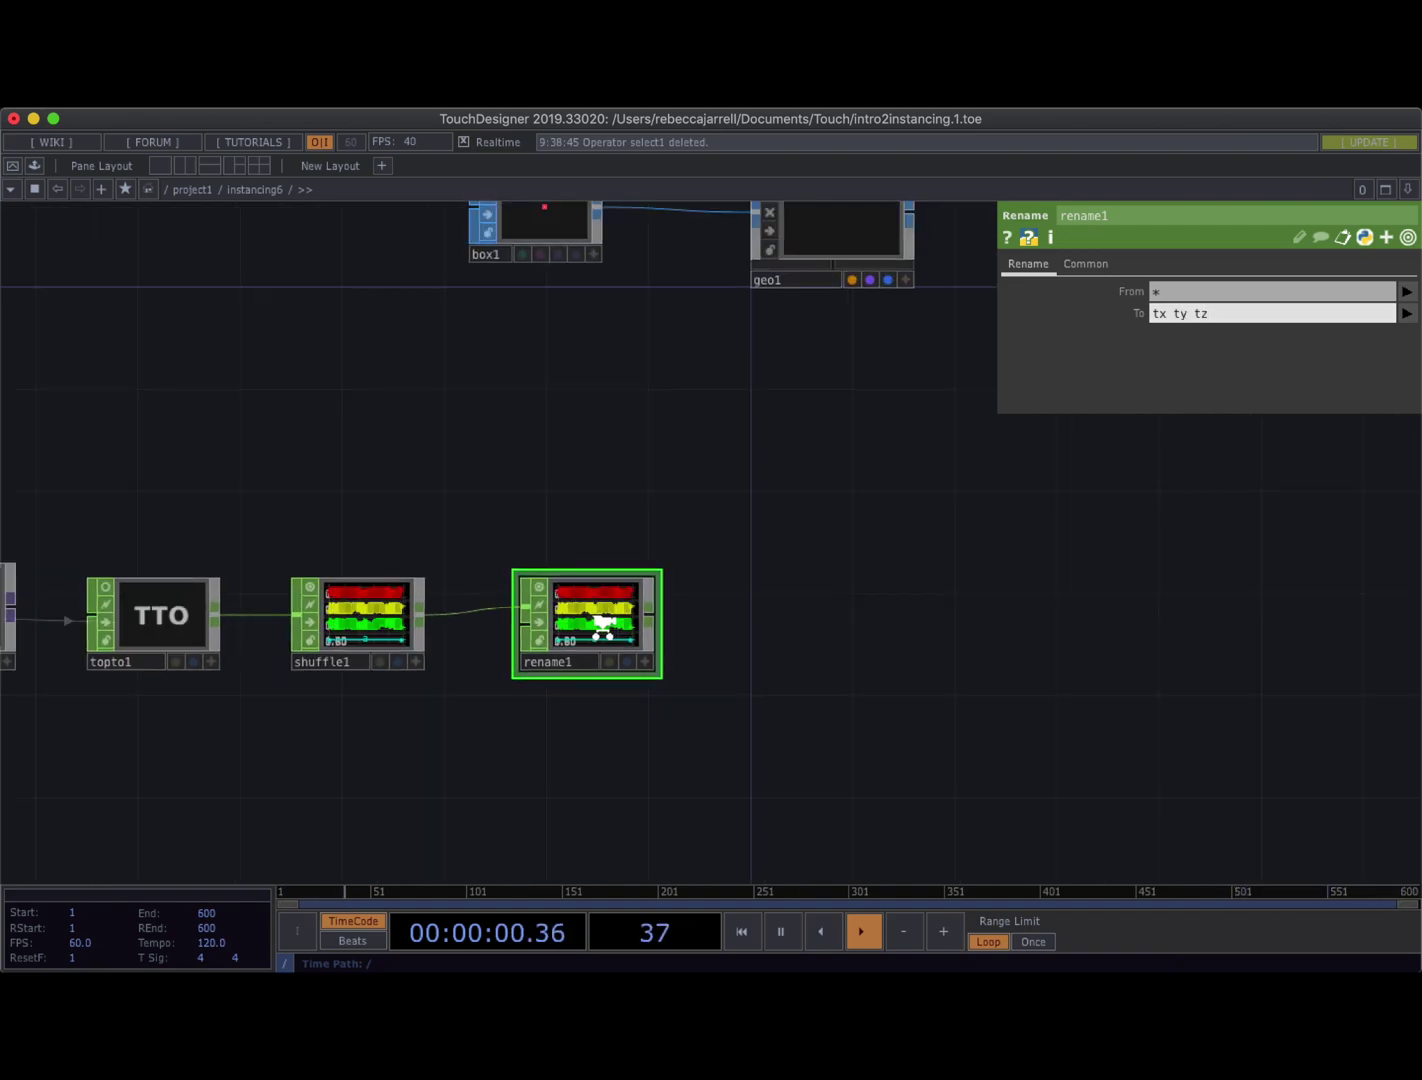
{"action": "key", "text": "Tab"}
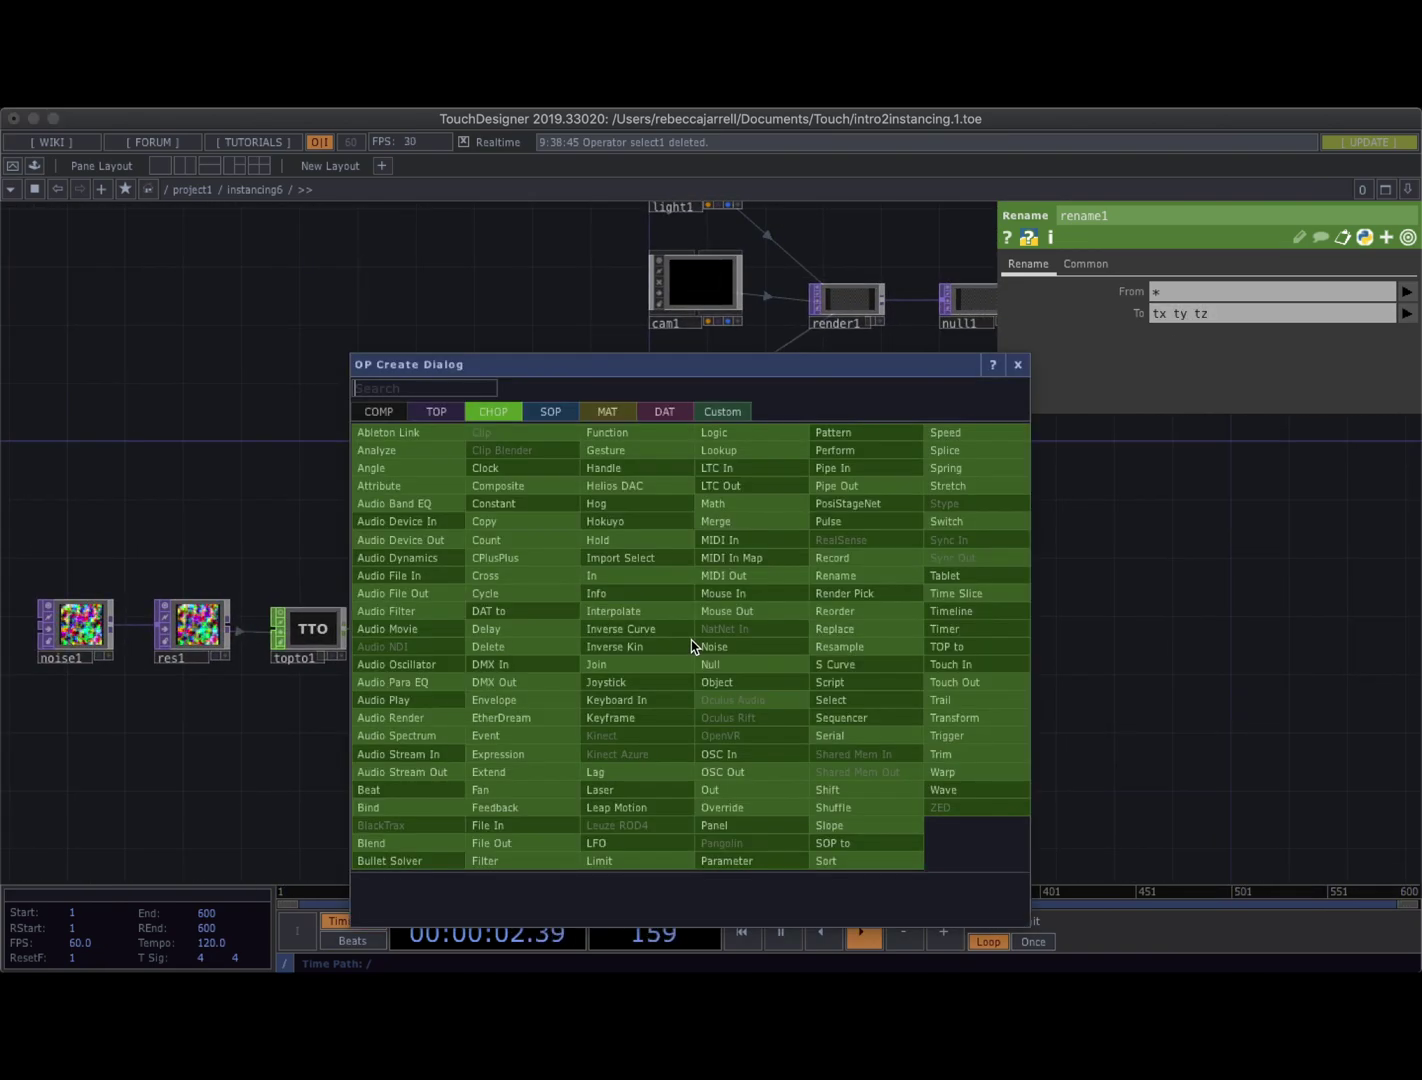
{"action": "type", "text": "me"}
{"action": "left_click", "coordinate": [735, 520]}
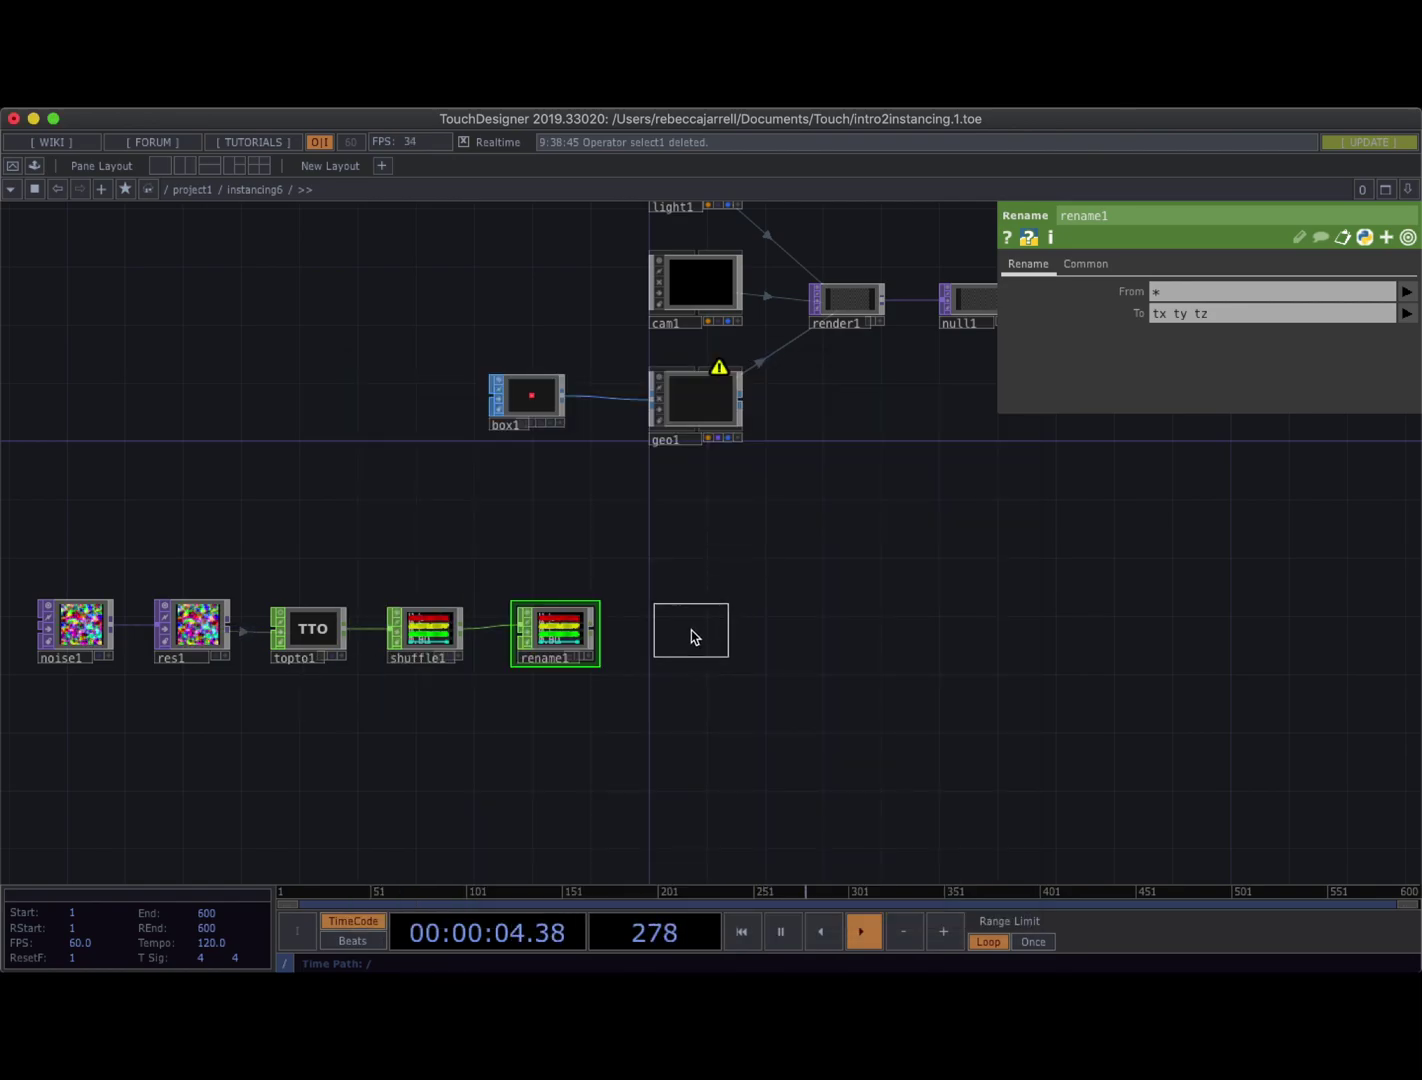
{"action": "left_click", "coordinate": [691, 630]}
{"action": "left_click_drag", "start_coordinate": [595, 638], "coordinate": [650, 630]}
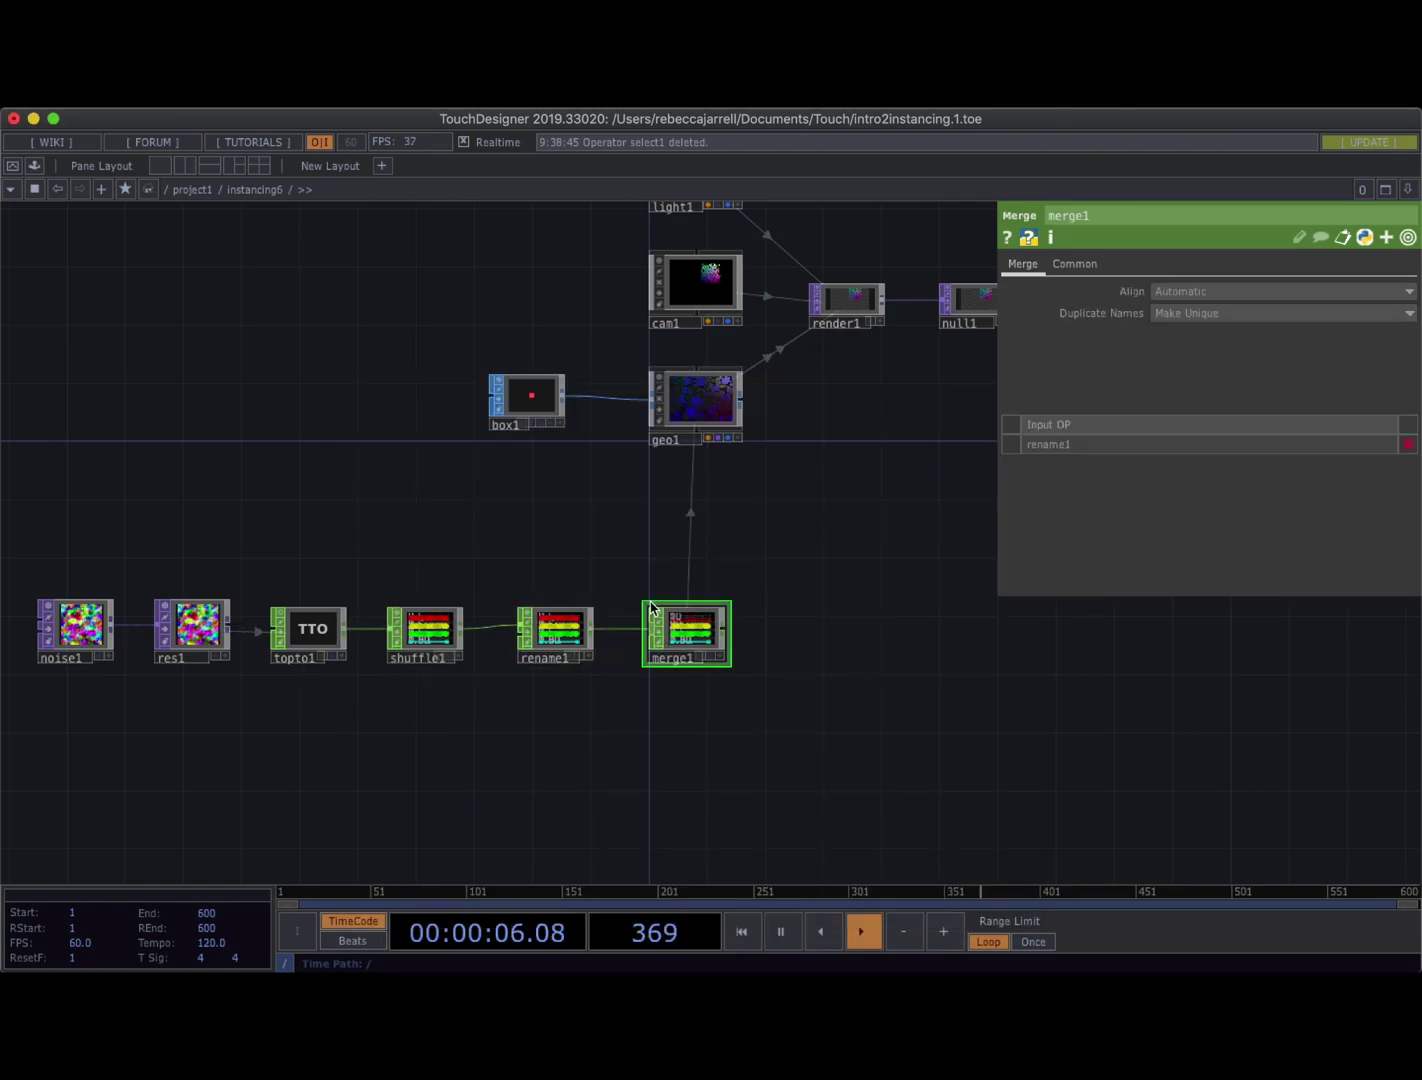
Open geo1's viewer in a separate enlarged window, frame all box instances, and check geo1's instance colour settings
{"action": "right_click", "coordinate": [705, 404]}
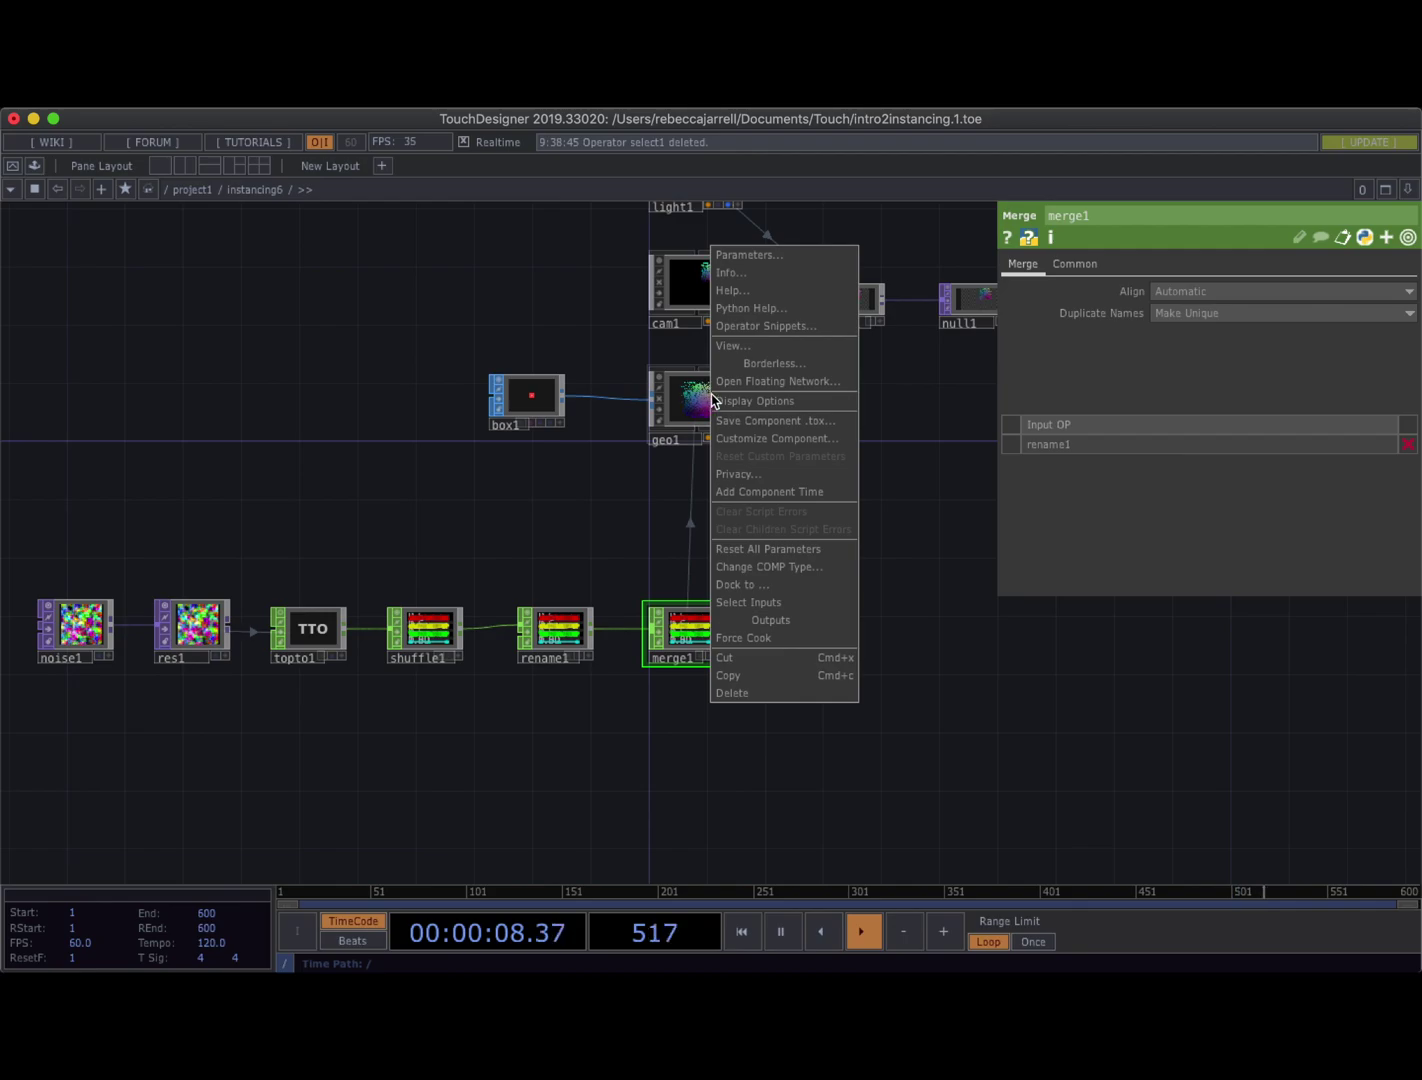
{"action": "left_click", "coordinate": [727, 349]}
{"action": "left_click_drag", "start_coordinate": [705, 196], "coordinate": [409, 179]}
{"action": "left_click_drag", "start_coordinate": [622, 475], "coordinate": [818, 524]}
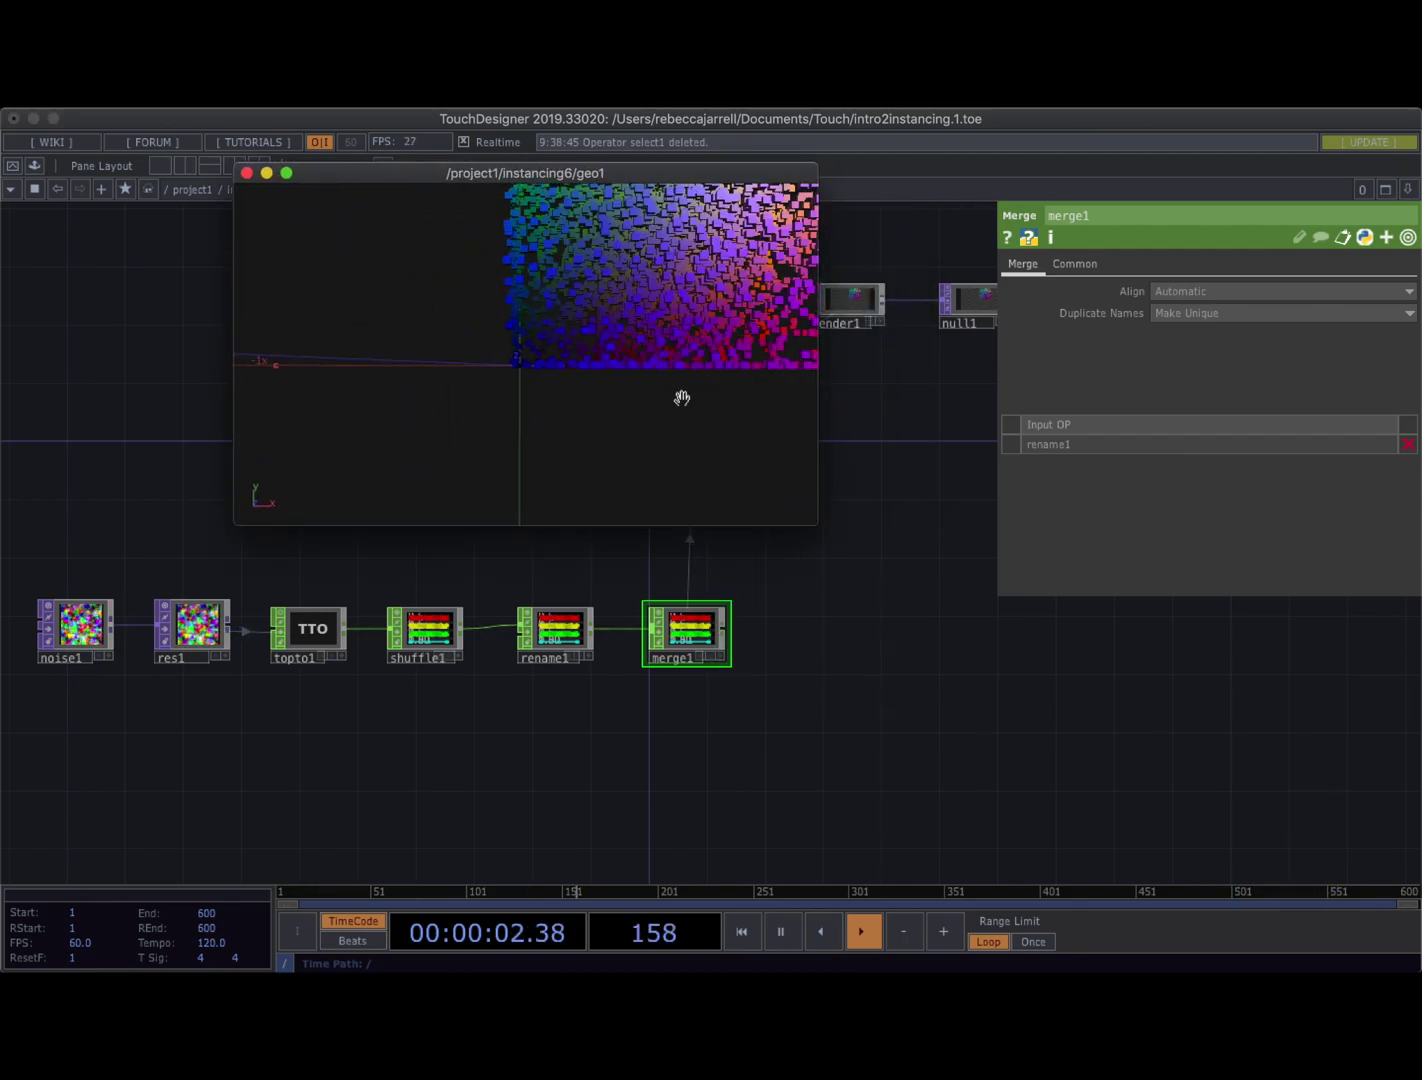
{"action": "key", "text": "h"}
{"action": "left_click_drag", "start_coordinate": [584, 261], "coordinate": [366, 156]}
{"action": "left_click", "coordinate": [697, 396]}
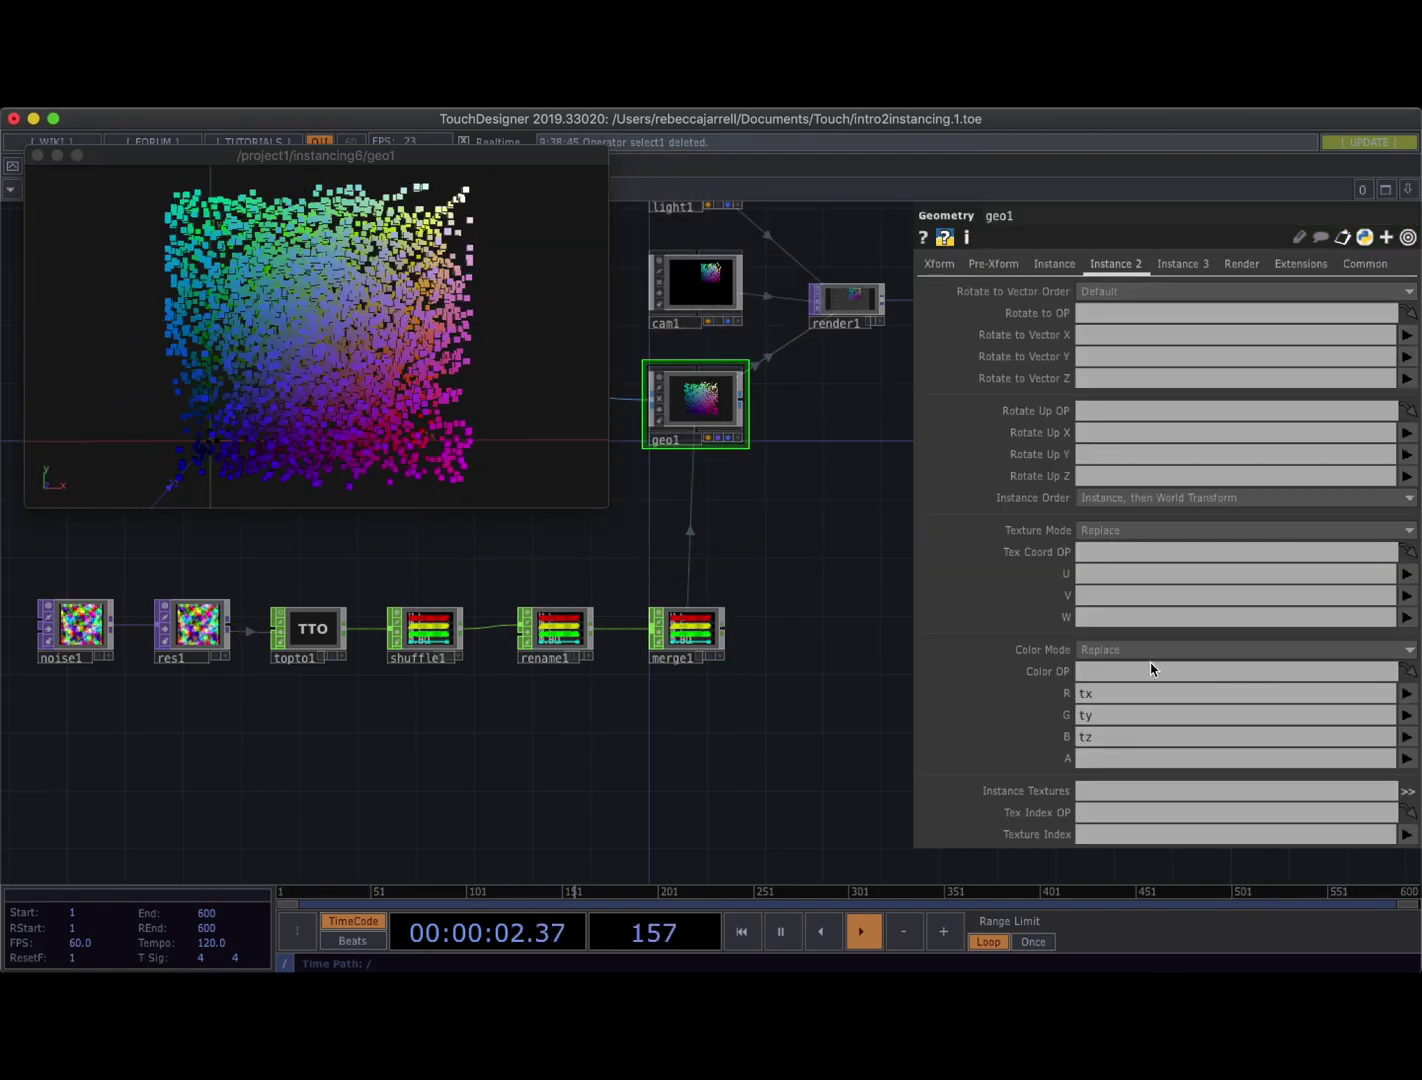
{"action": "left_click", "coordinate": [362, 282]}
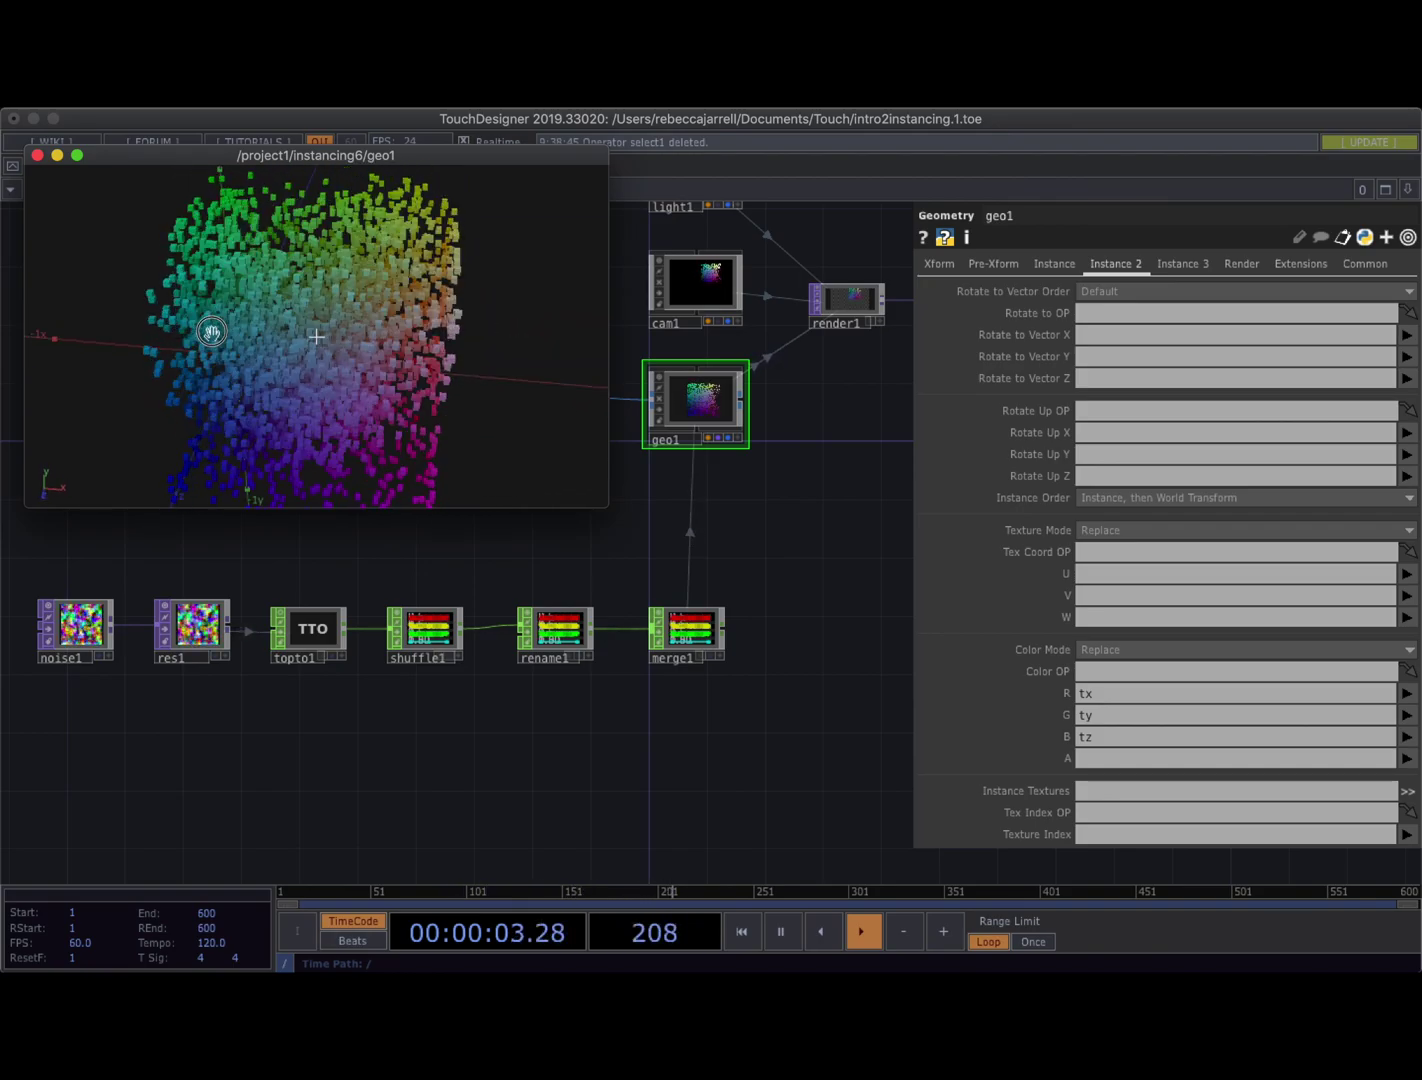
Move noise1 well away from res1 to leave a wide gap between them in the network
{"action": "scroll", "coordinate": [190, 632], "scroll_direction": "up", "scroll_amount": 5}
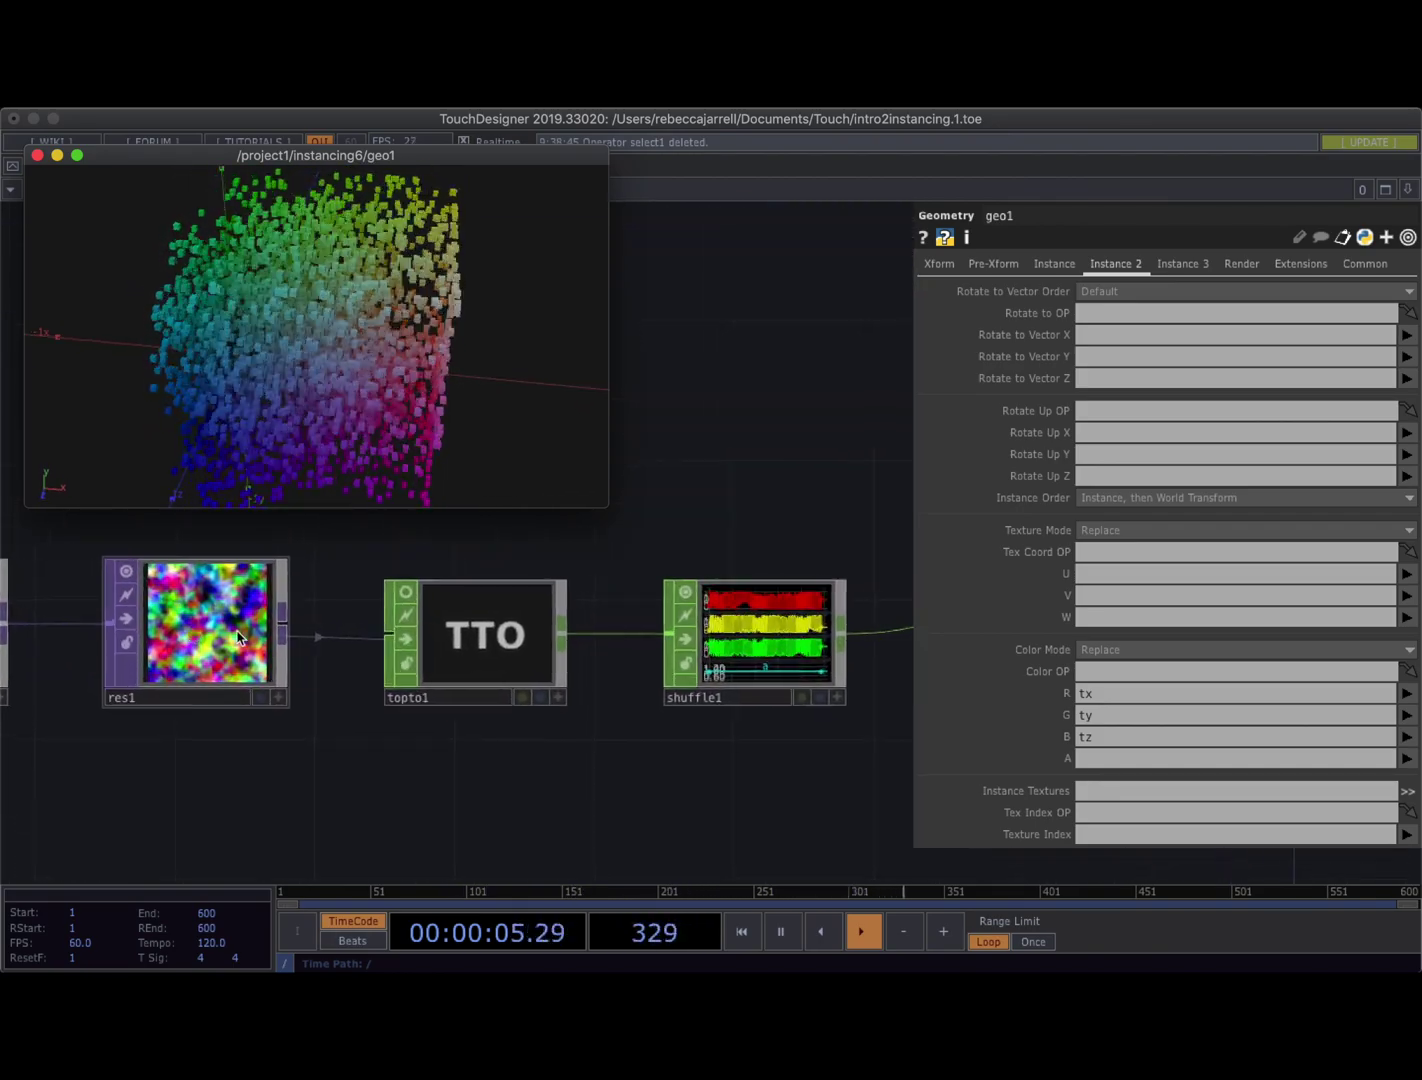
{"action": "left_click_drag", "start_coordinate": [205, 737], "coordinate": [388, 758]}
{"action": "left_click_drag", "start_coordinate": [202, 777], "coordinate": [303, 776]}
{"action": "left_click_drag", "start_coordinate": [263, 358], "coordinate": [279, 324]}
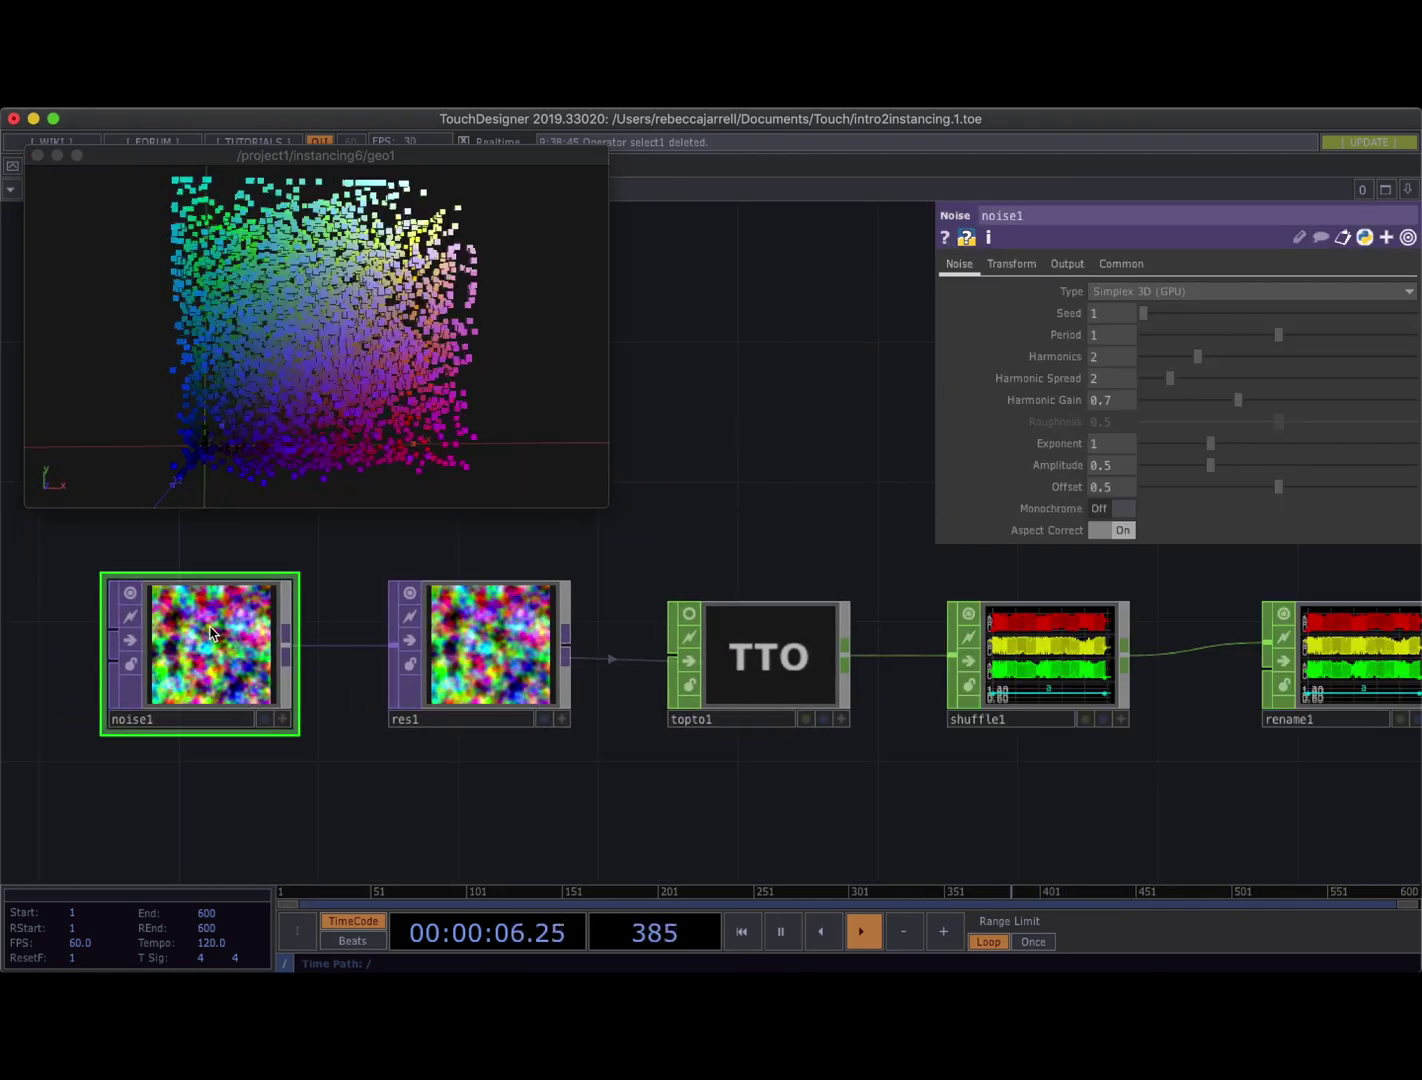
{"action": "left_click_drag", "start_coordinate": [512, 794], "coordinate": [872, 797]}
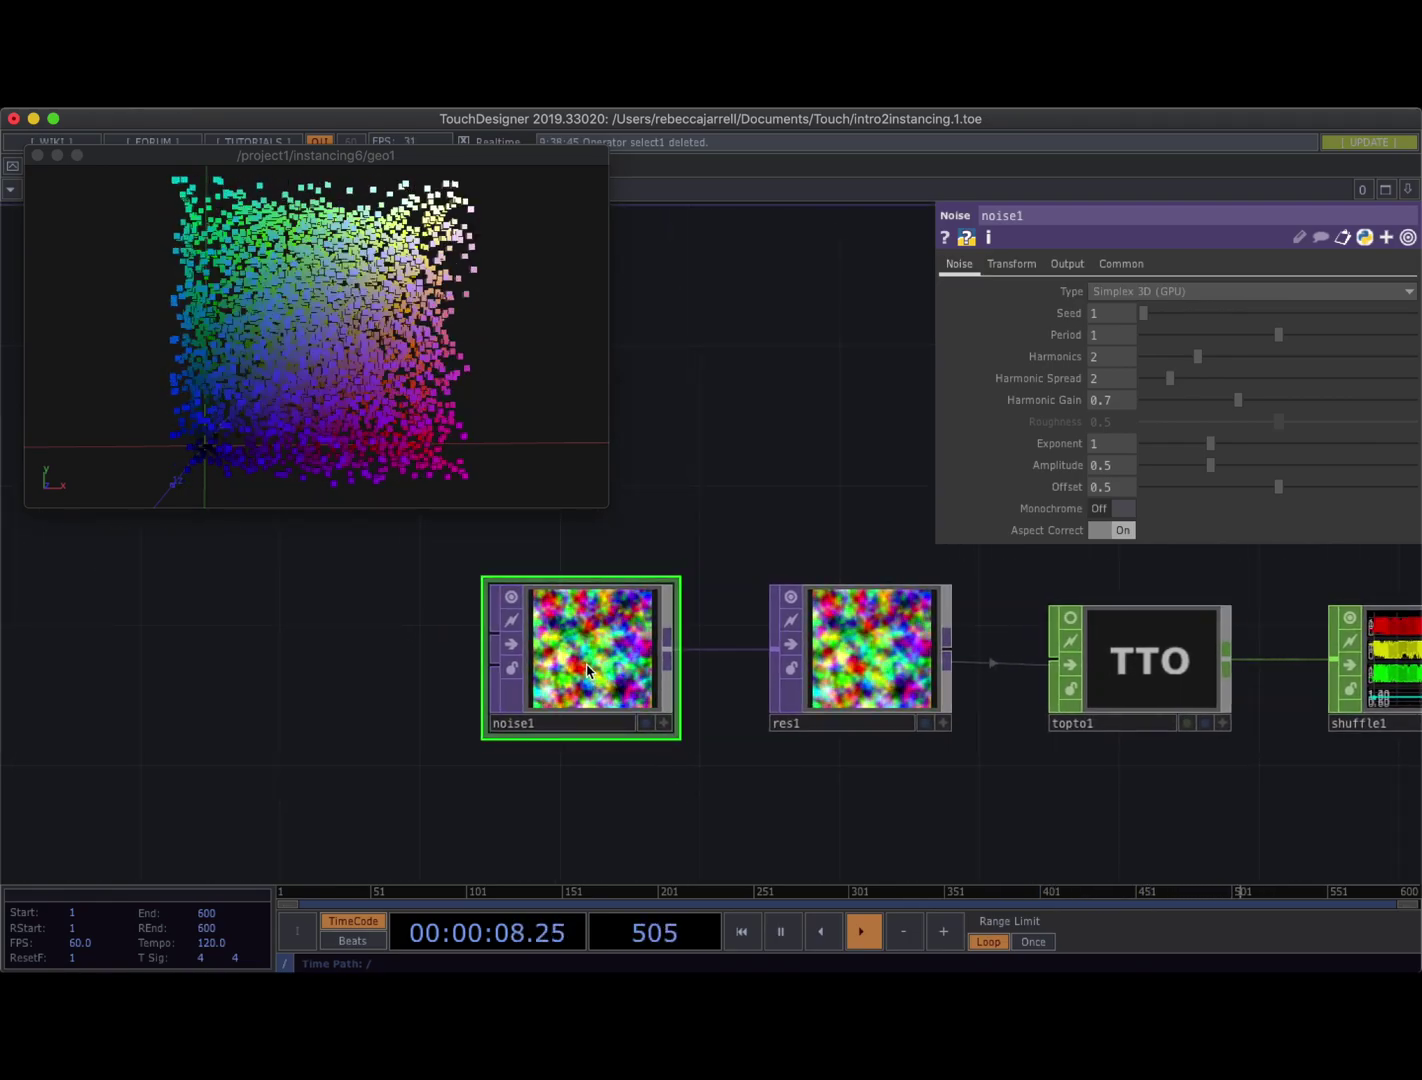
{"action": "left_click_drag", "start_coordinate": [562, 667], "coordinate": [116, 666]}
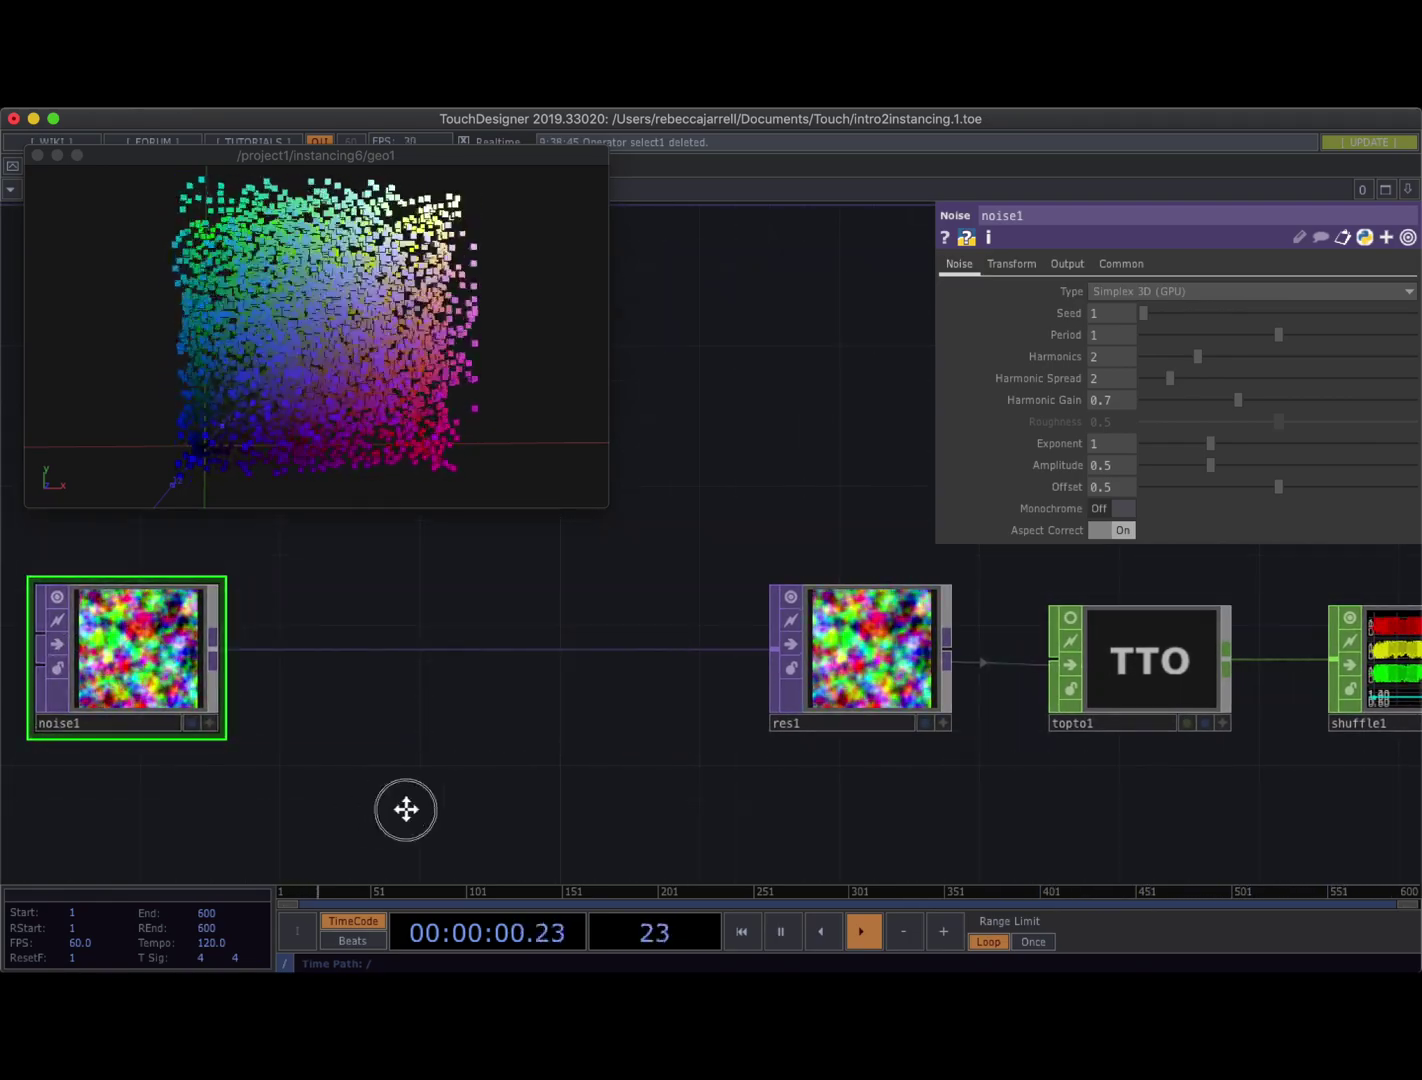
{"action": "left_click_drag", "start_coordinate": [406, 809], "coordinate": [580, 806]}
{"action": "left_click_drag", "start_coordinate": [266, 652], "coordinate": [195, 652]}
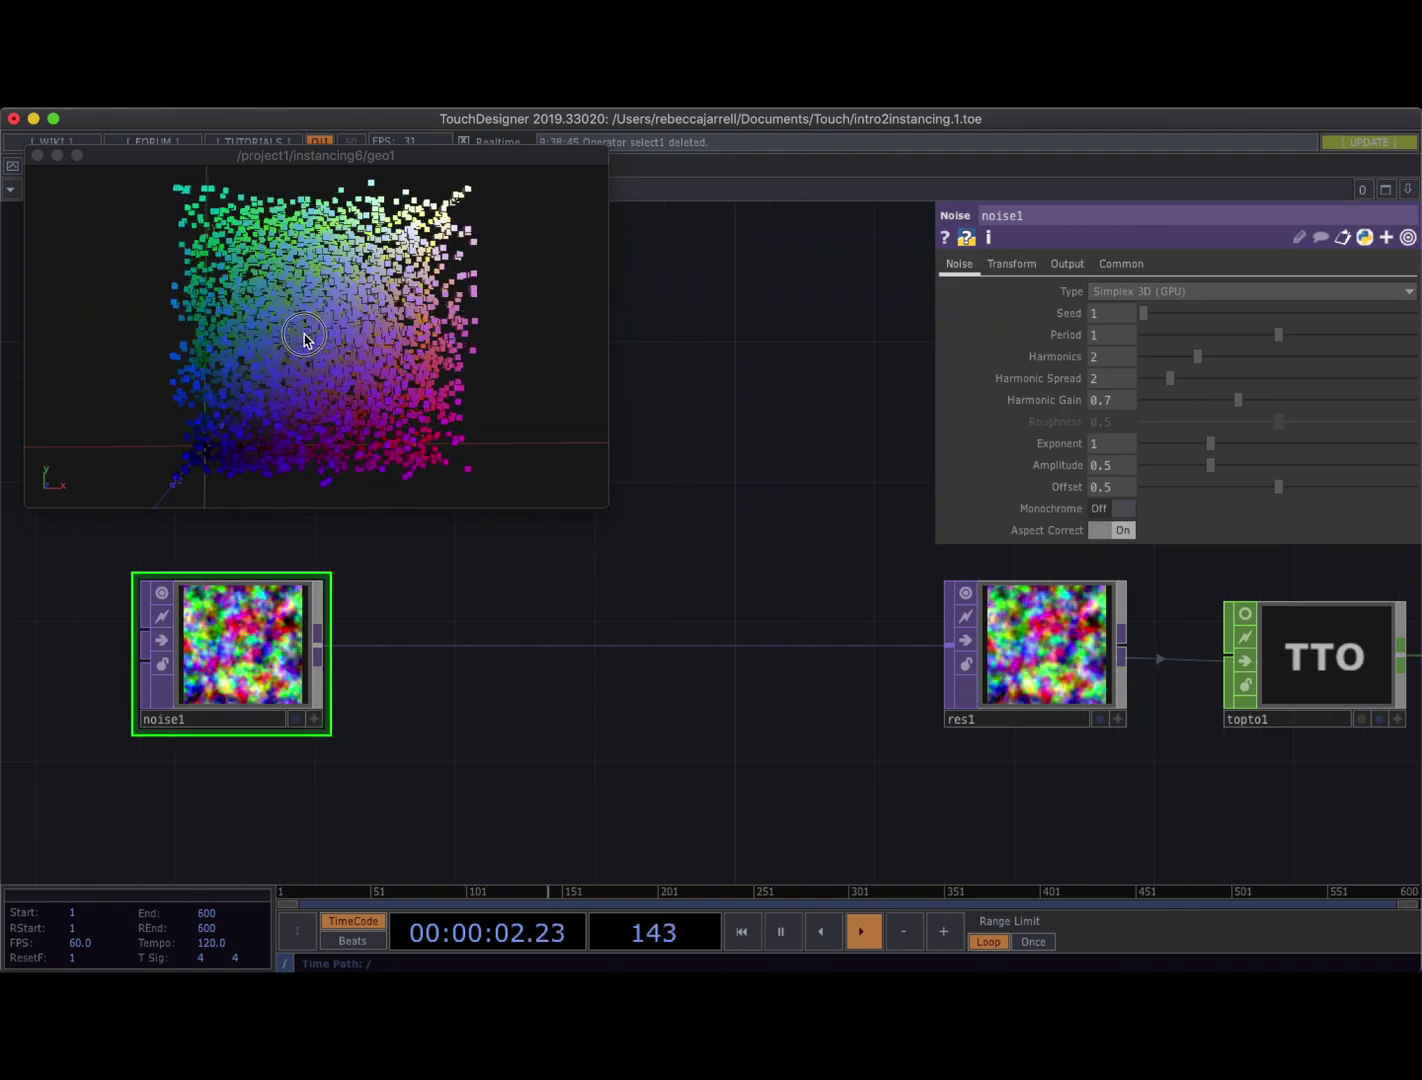
{"action": "mouse_move", "coordinate": [308, 340]}
{"action": "left_mouse_down"}
{"action": "mouse_move", "coordinate": [232, 349]}
{"action": "mouse_move", "coordinate": [295, 330]}
{"action": "left_mouse_up"}
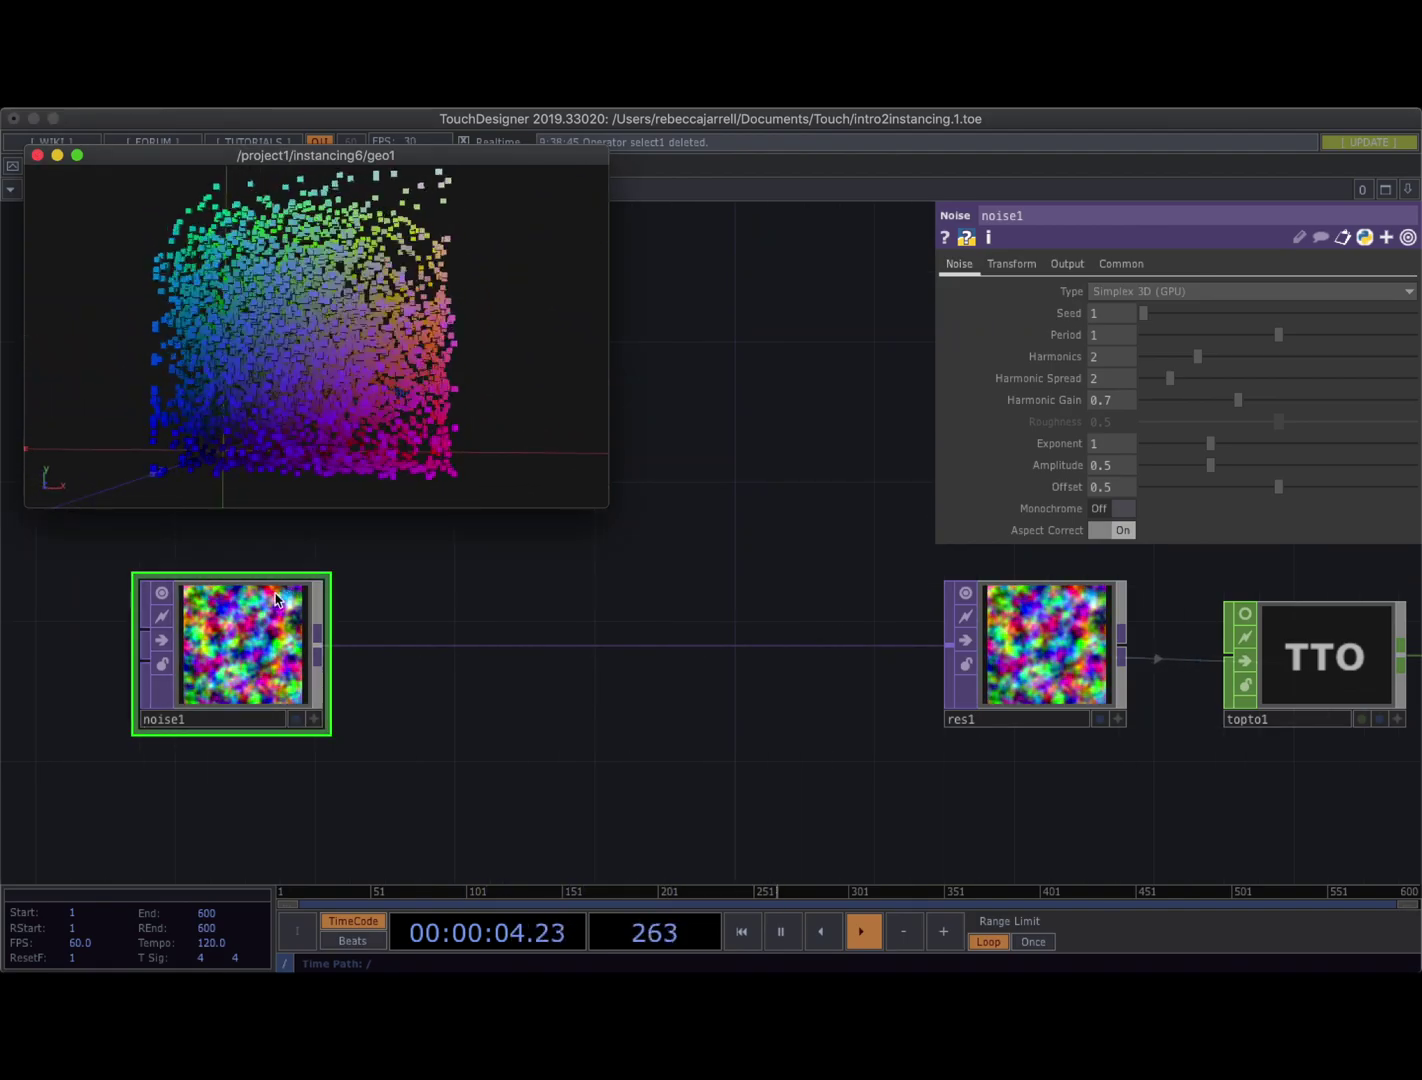
Open noise1's viewer in its own window and place it just below the geo1 viewer, clear of the noise1 node
{"action": "left_click", "coordinate": [216, 632]}
{"action": "scroll", "coordinate": [216, 633], "scroll_direction": "up", "scroll_amount": 1}
{"action": "scroll", "coordinate": [214, 630], "scroll_direction": "up", "scroll_amount": 5}
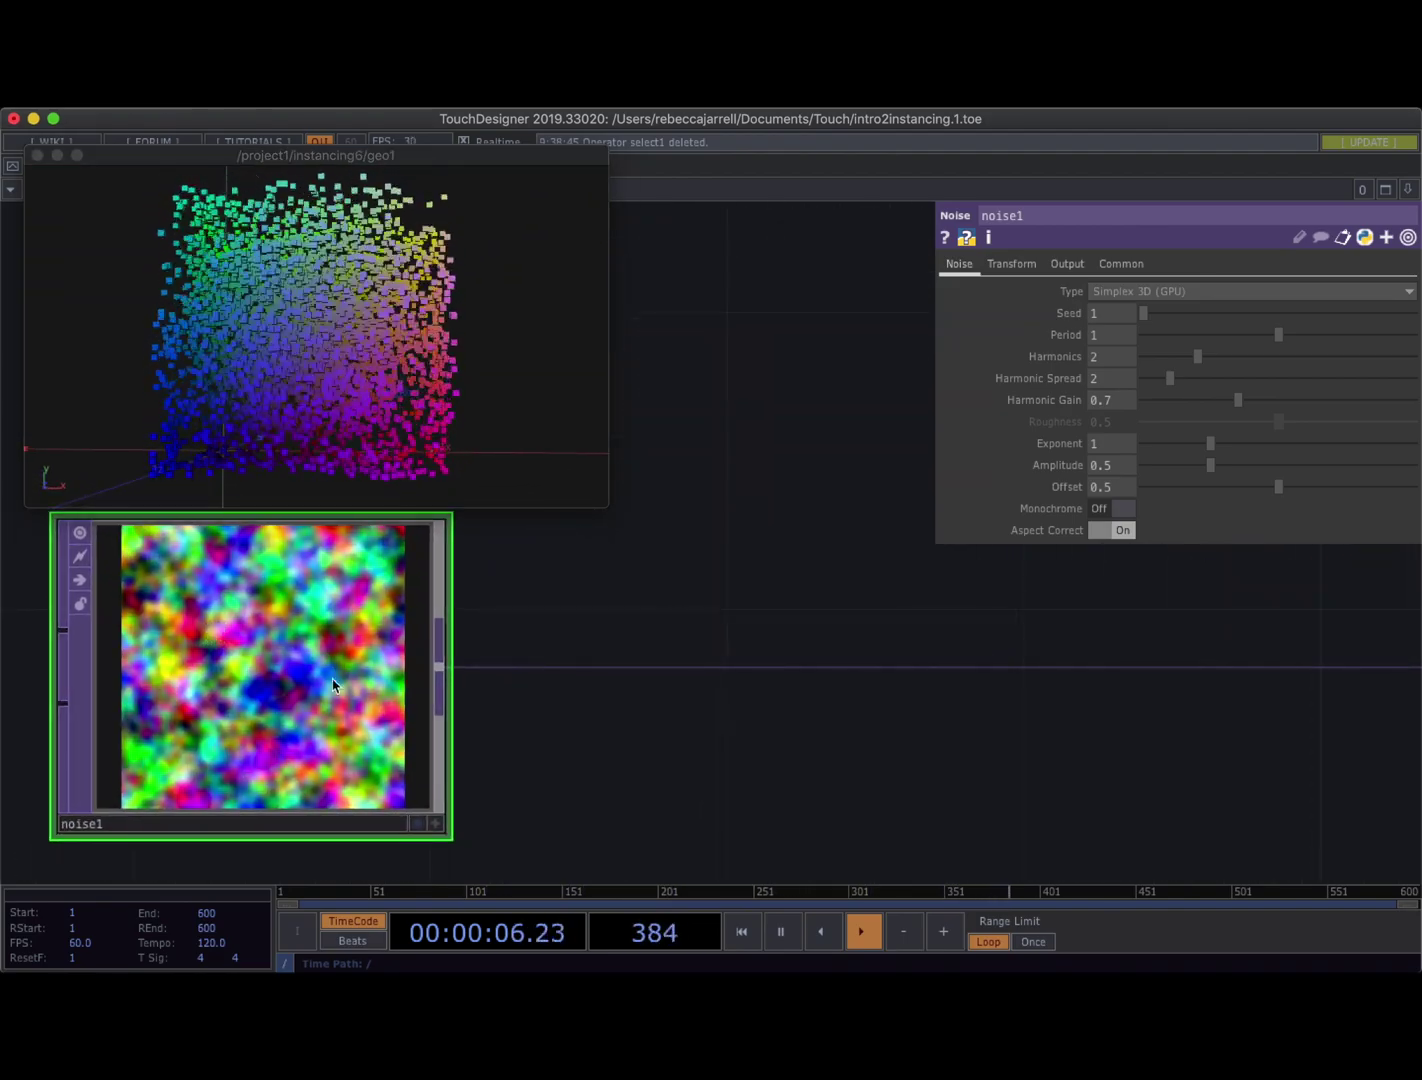
{"action": "scroll", "coordinate": [278, 633], "scroll_direction": "down", "scroll_amount": 4}
{"action": "right_click", "coordinate": [286, 630]}
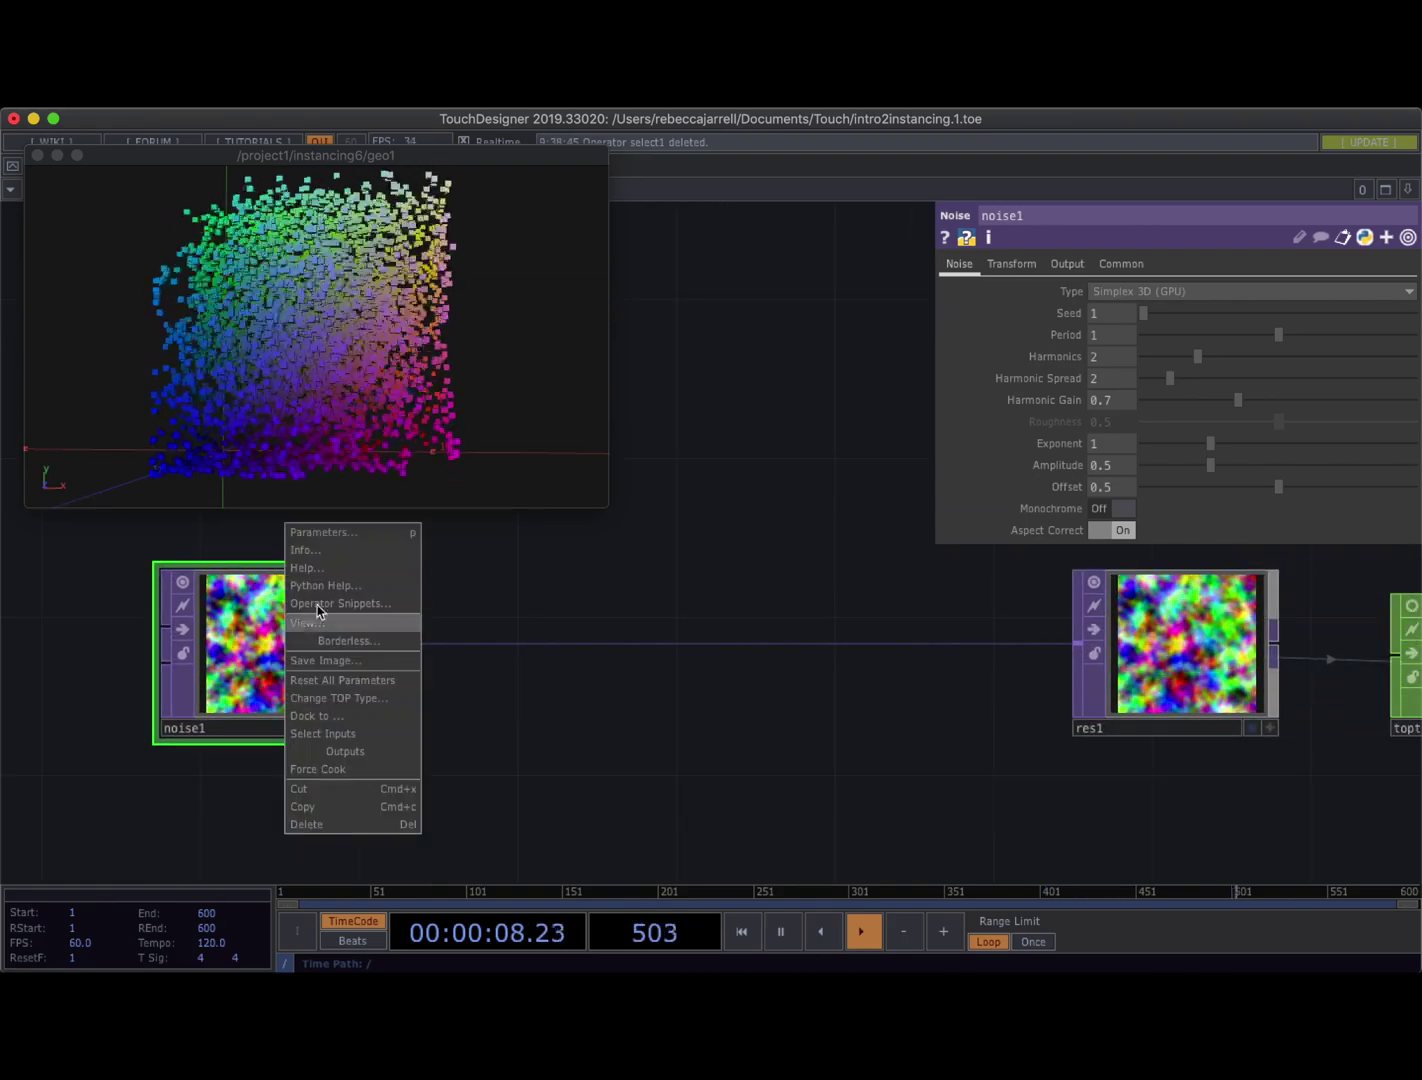
{"action": "left_click", "coordinate": [318, 625]}
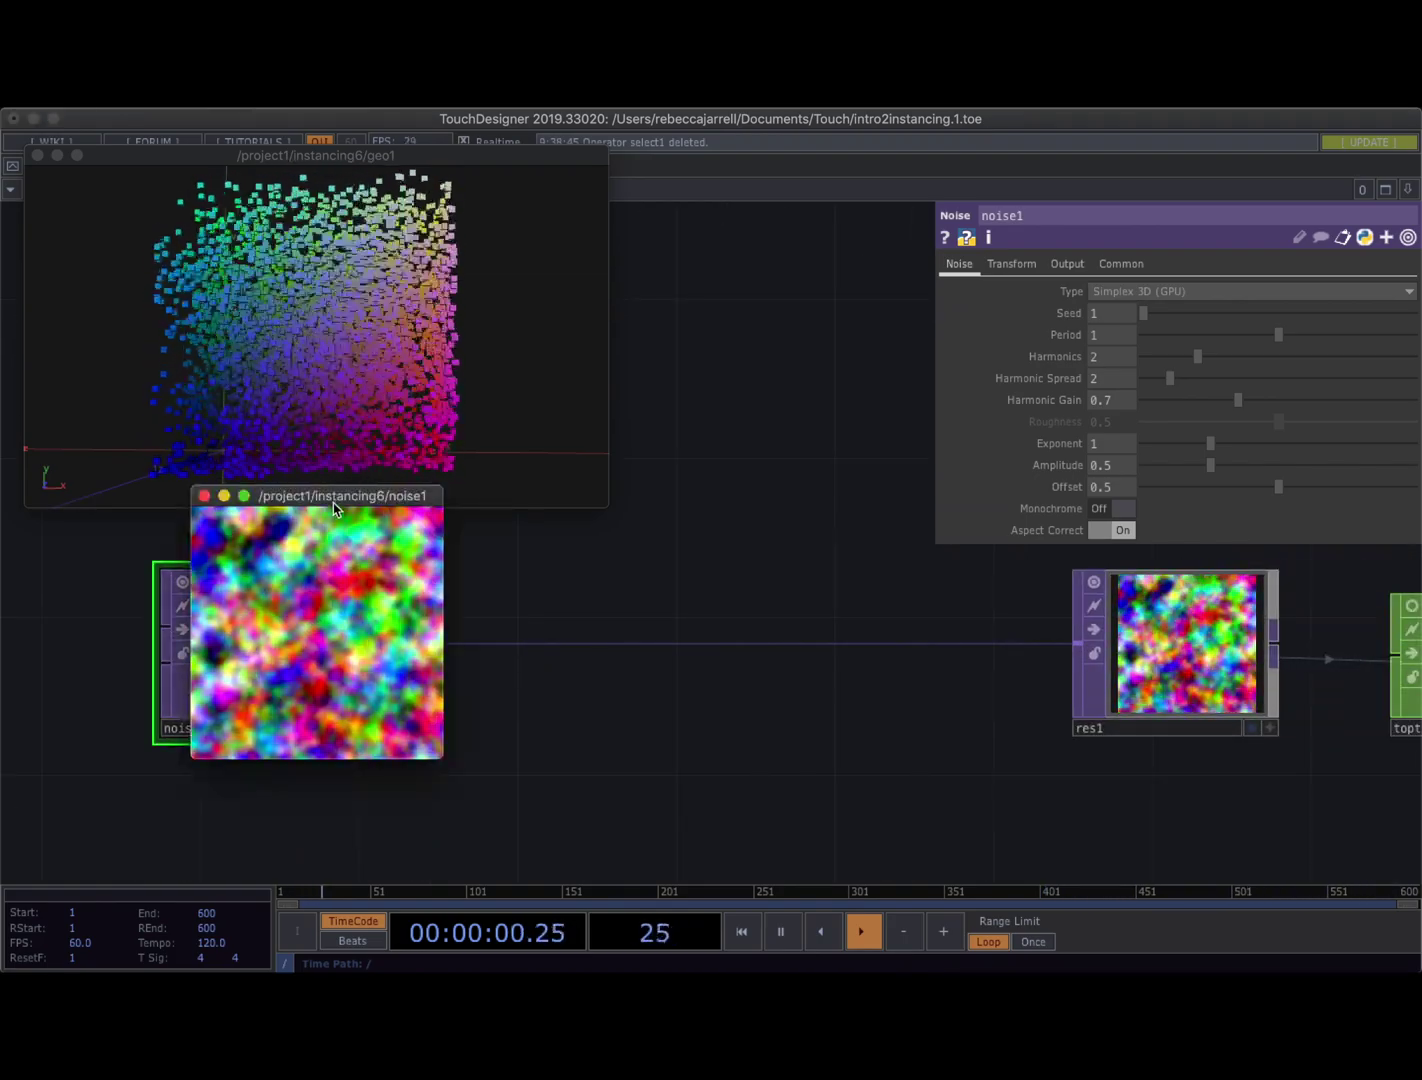
{"action": "left_click_drag", "start_coordinate": [317, 495], "coordinate": [158, 528]}
{"action": "left_click_drag", "start_coordinate": [674, 767], "coordinate": [825, 793]}
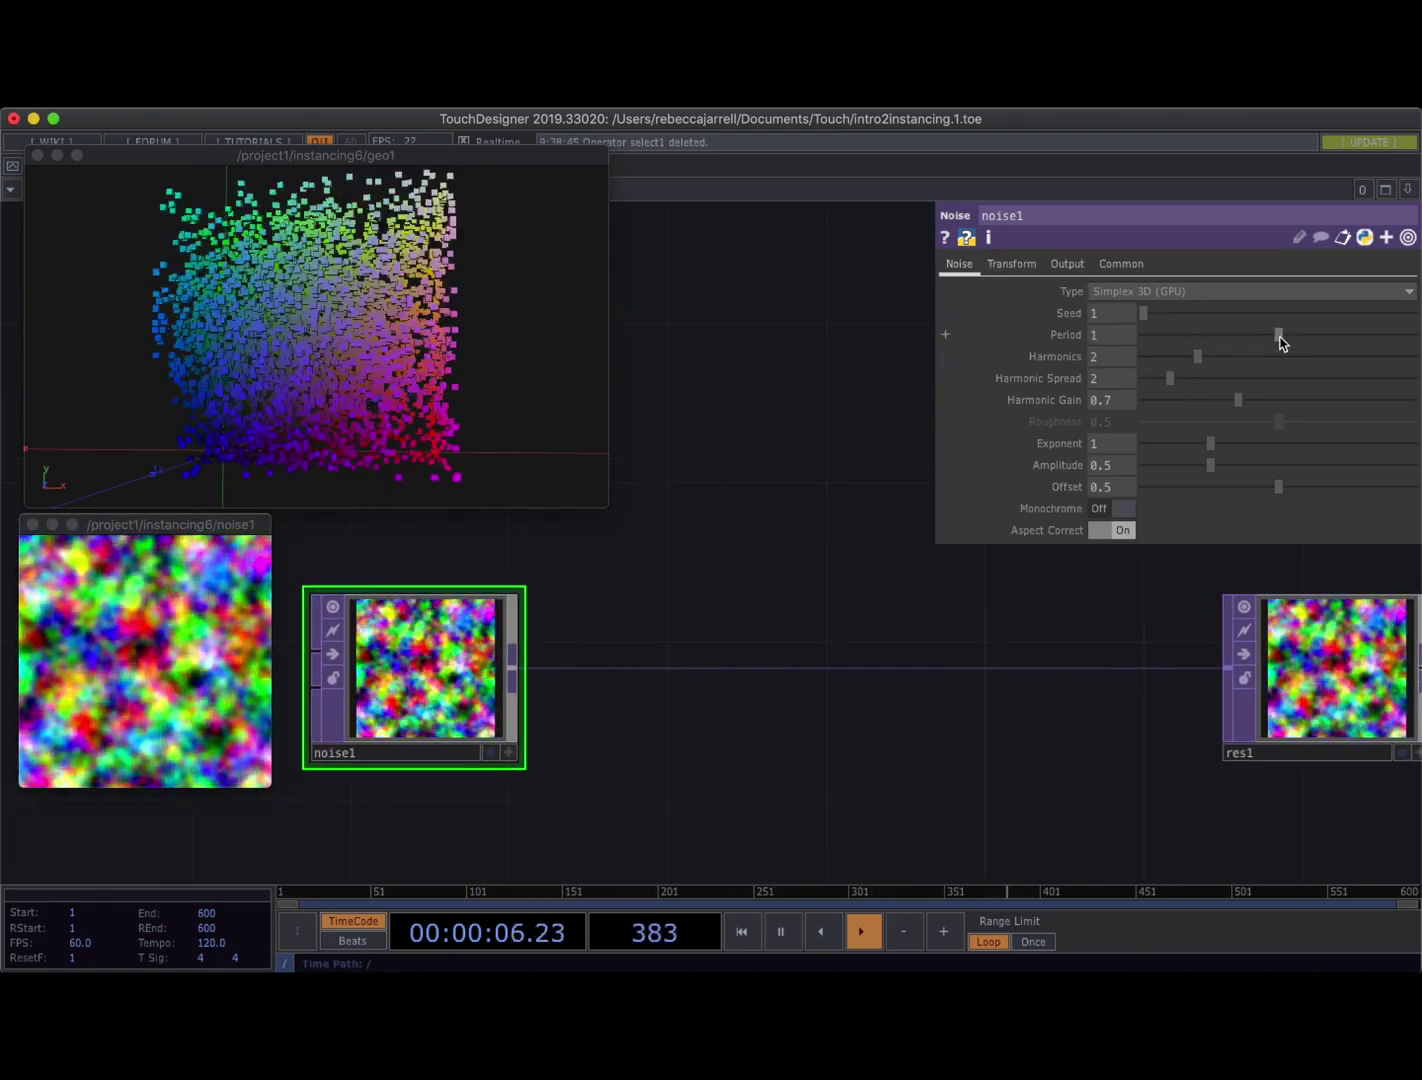
Set noise1's Period to 2 and Harmonics to 0, and inspect the instances from several angles
{"action": "left_click_drag", "start_coordinate": [1278, 338], "coordinate": [1415, 337]}
{"action": "left_click_drag", "start_coordinate": [403, 324], "coordinate": [497, 348]}
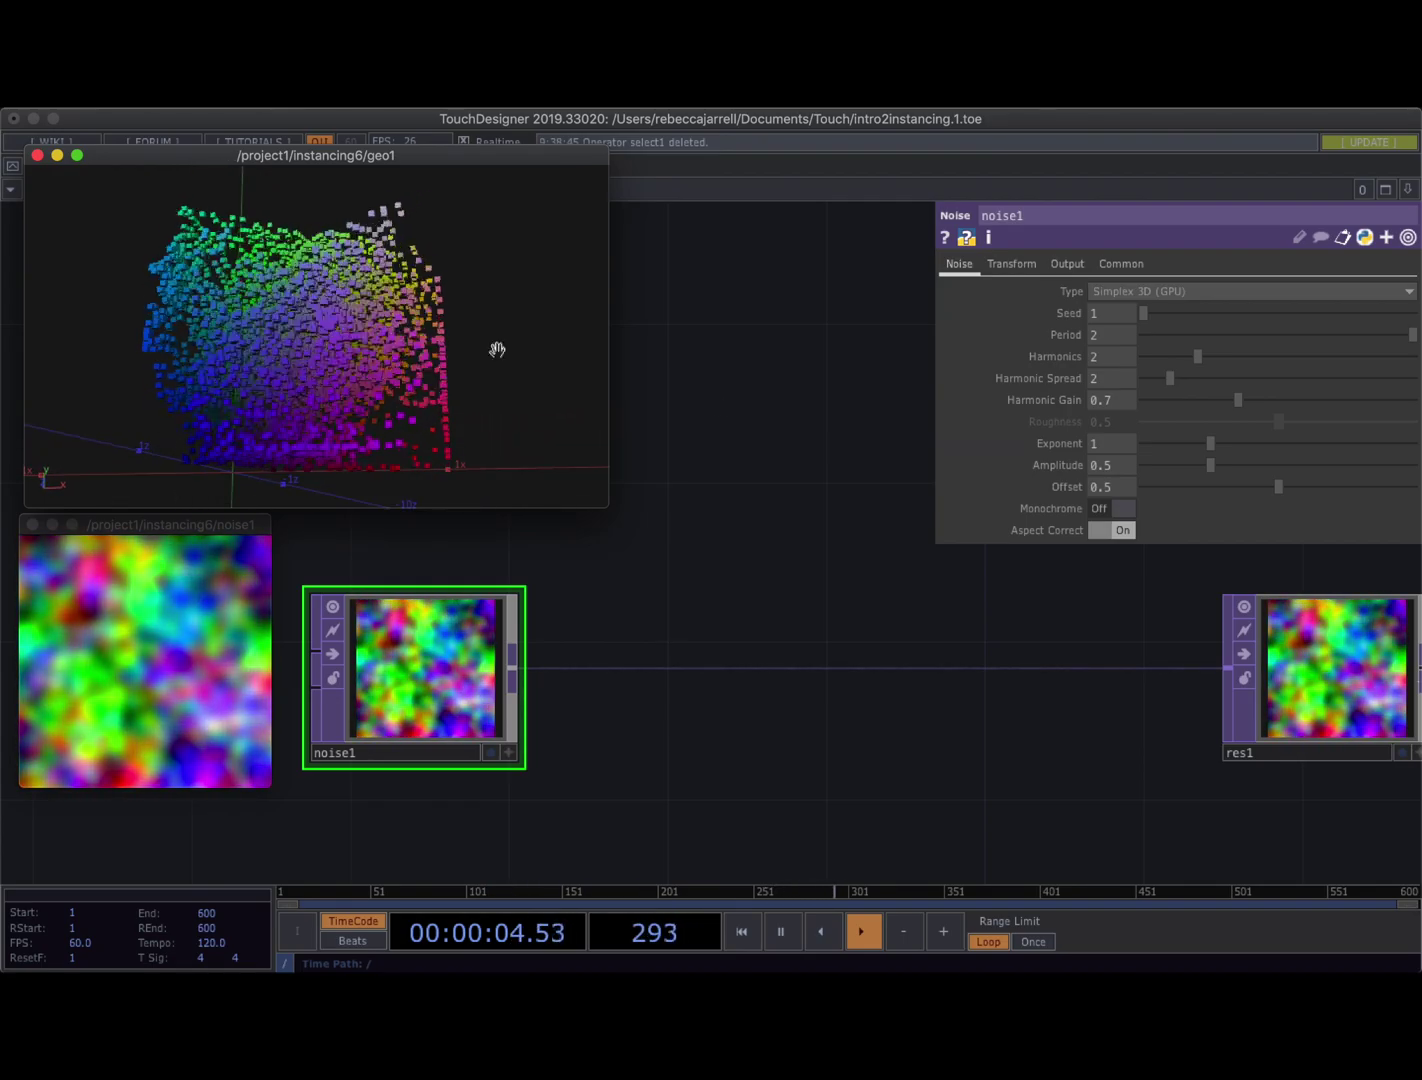
{"action": "left_click", "coordinate": [1198, 358]}
{"action": "left_click_drag", "start_coordinate": [1183, 366], "coordinate": [1133, 371]}
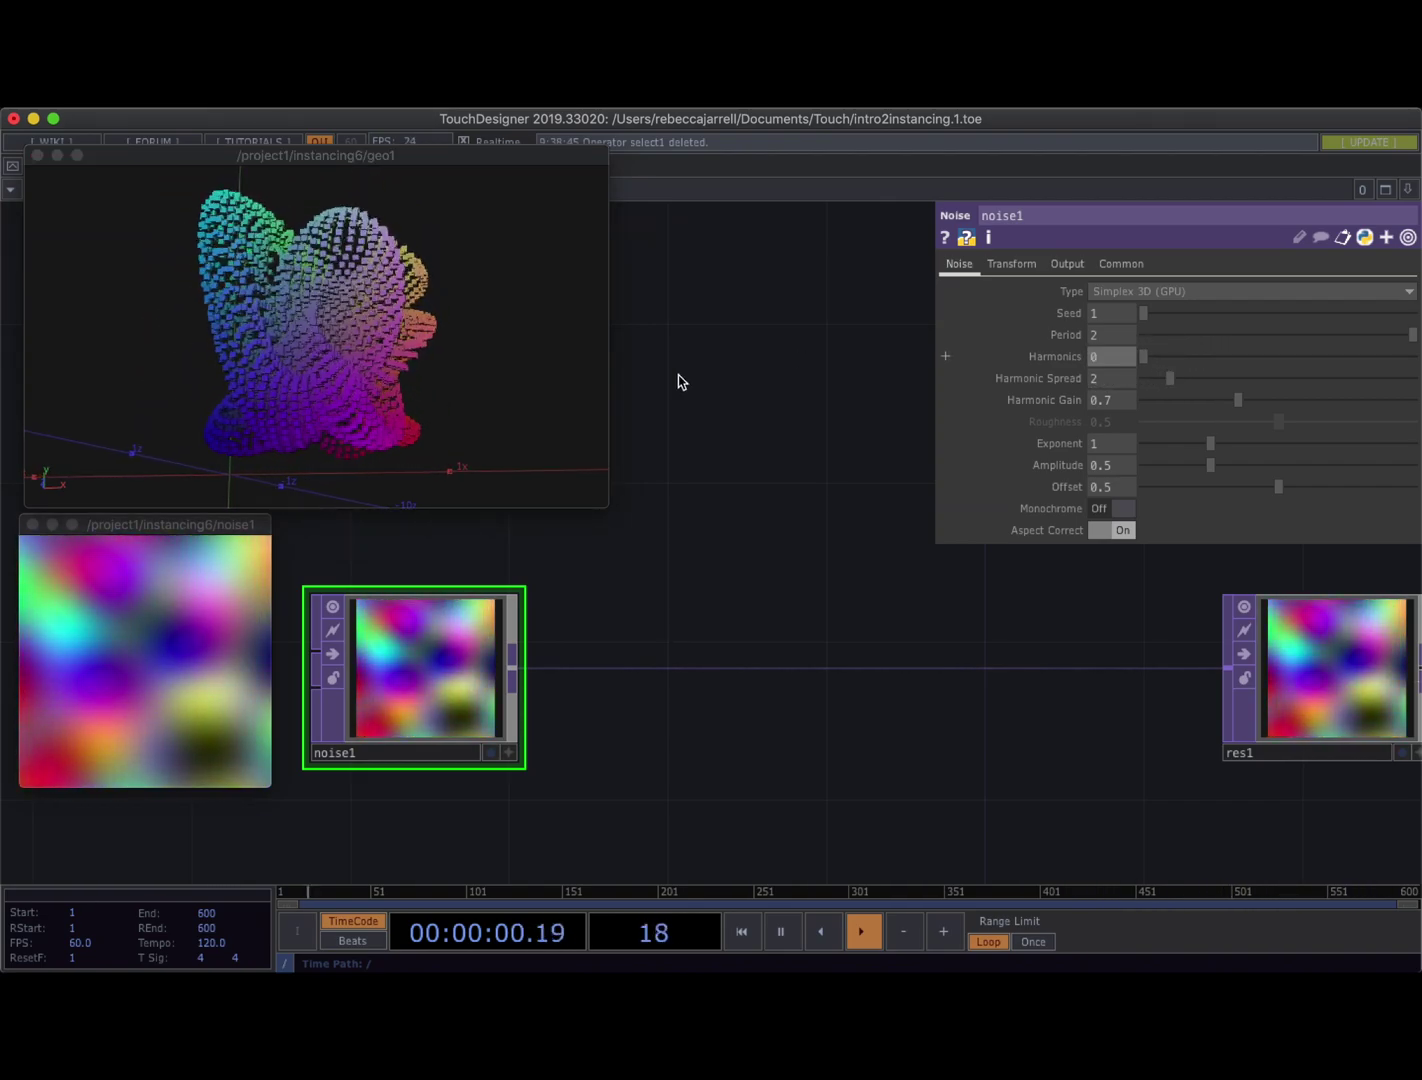
{"action": "left_click_drag", "start_coordinate": [438, 344], "coordinate": [370, 361]}
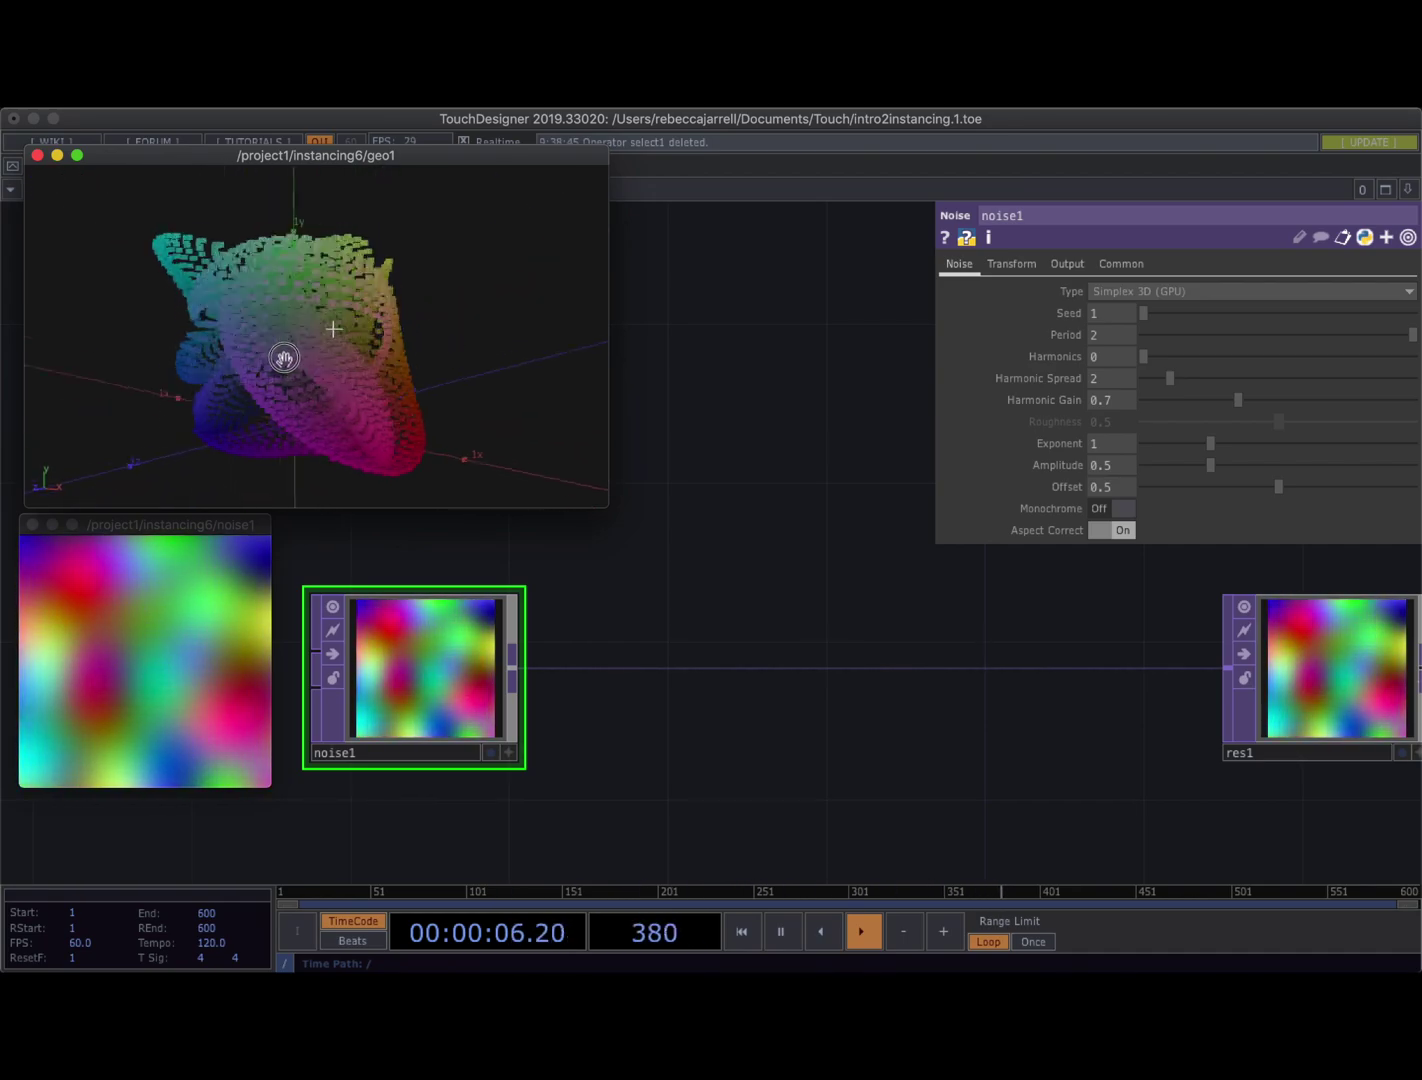
{"action": "left_click_drag", "start_coordinate": [338, 373], "coordinate": [404, 356]}
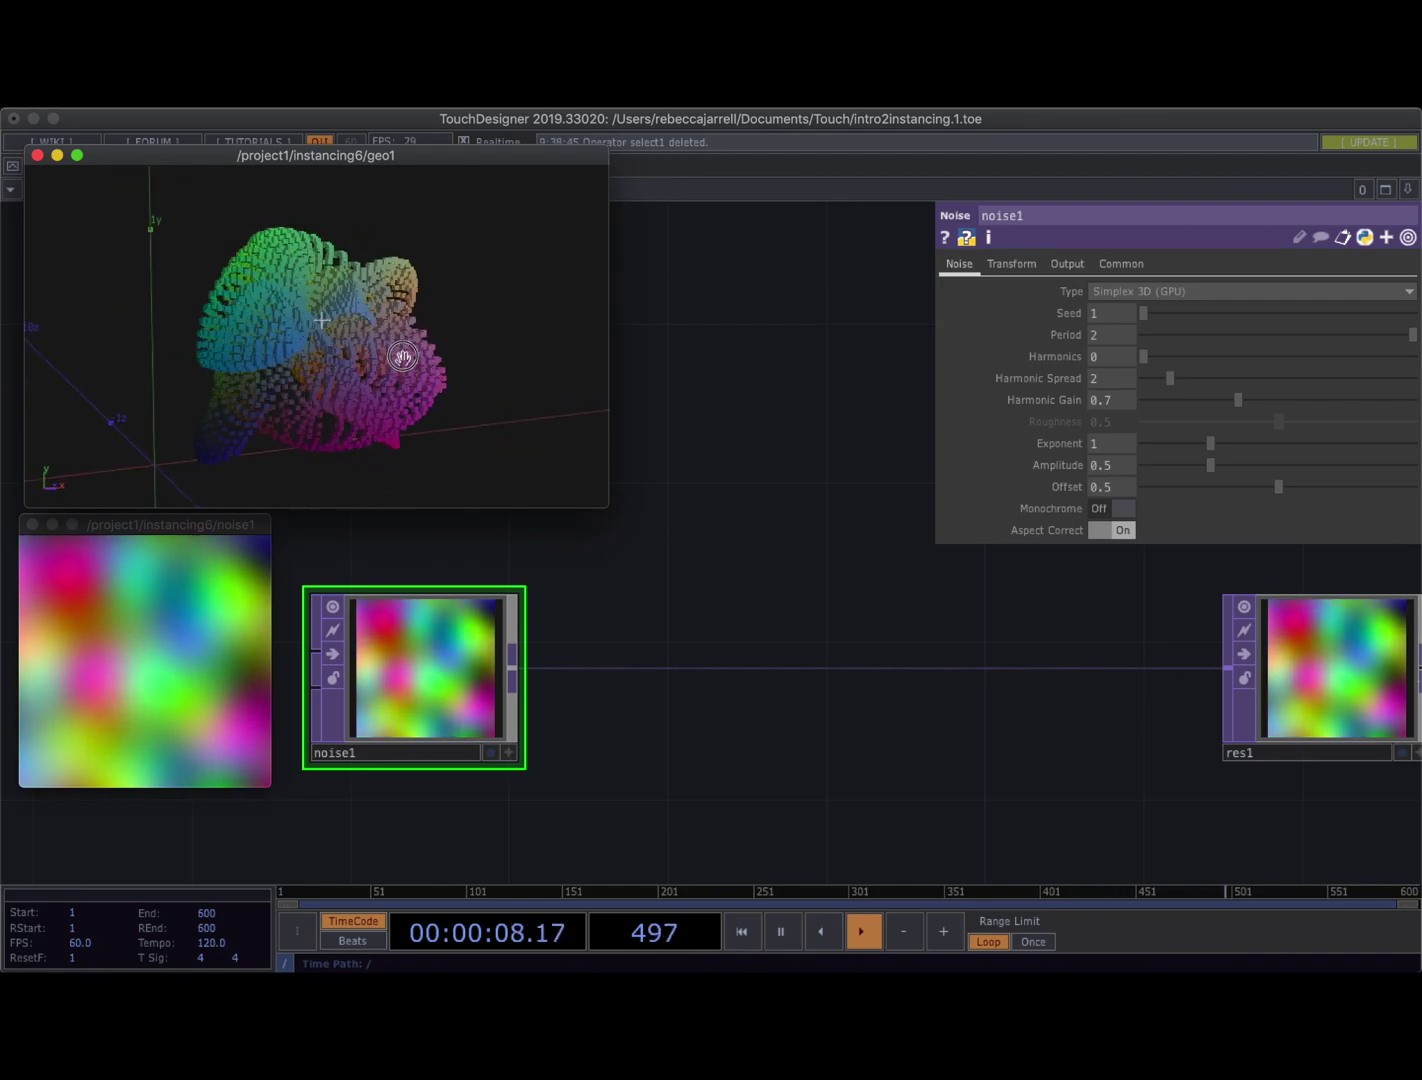
Insert a Blur TOP into the wire between noise1 and res1
{"action": "right_click", "coordinate": [640, 669]}
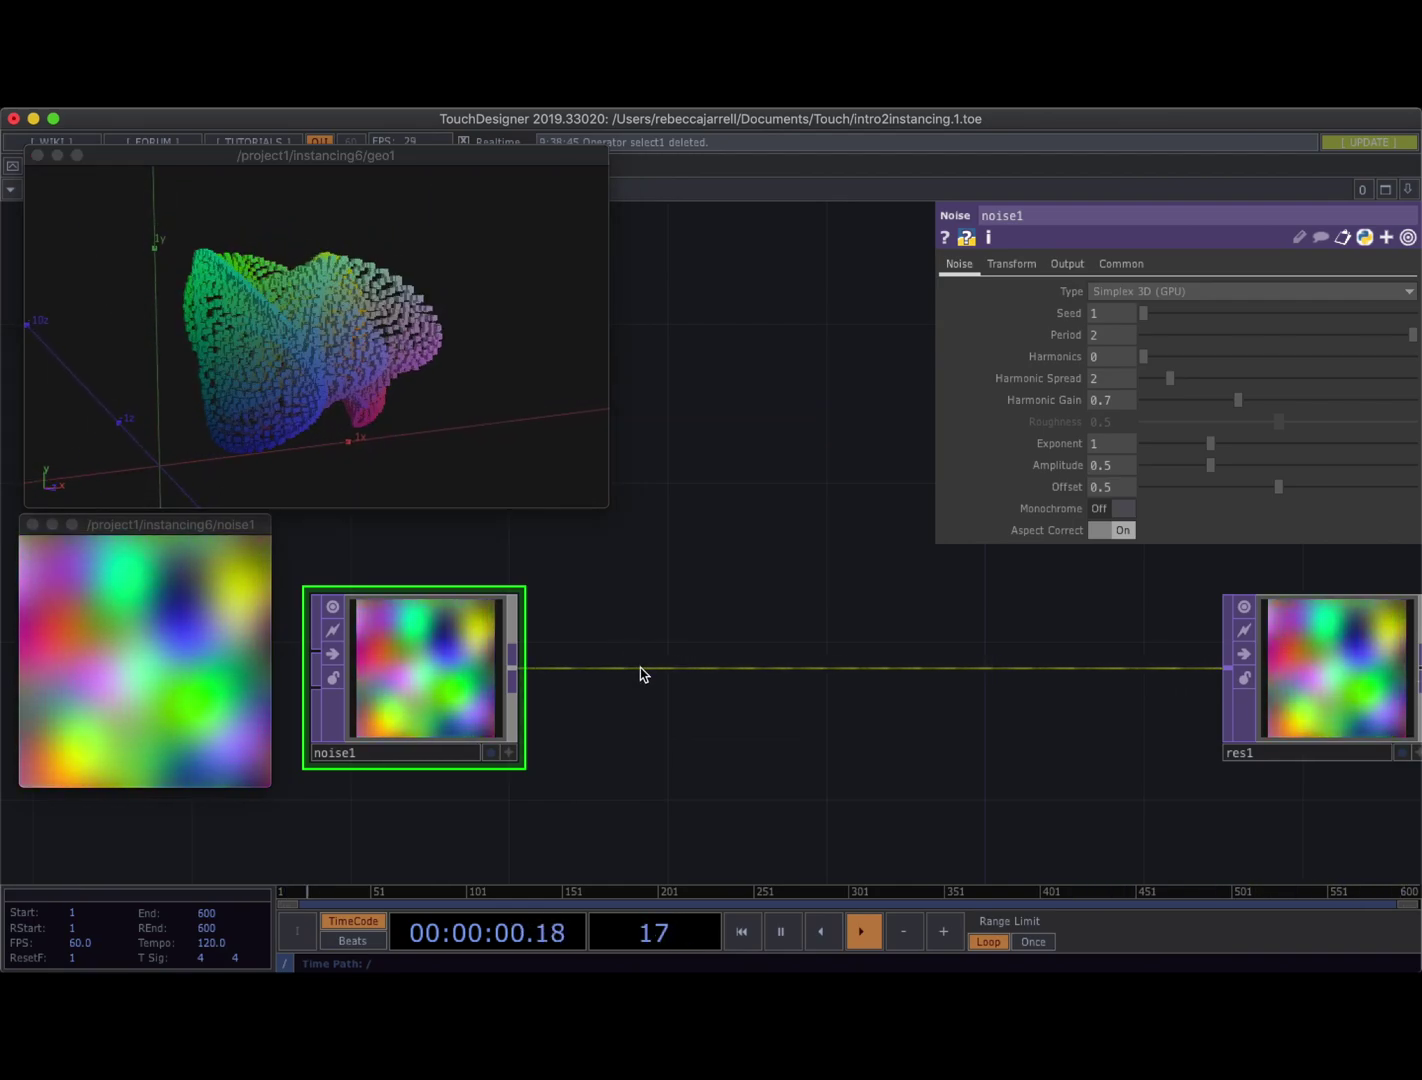
{"action": "left_click", "coordinate": [664, 650]}
{"action": "type", "text": "bl"}
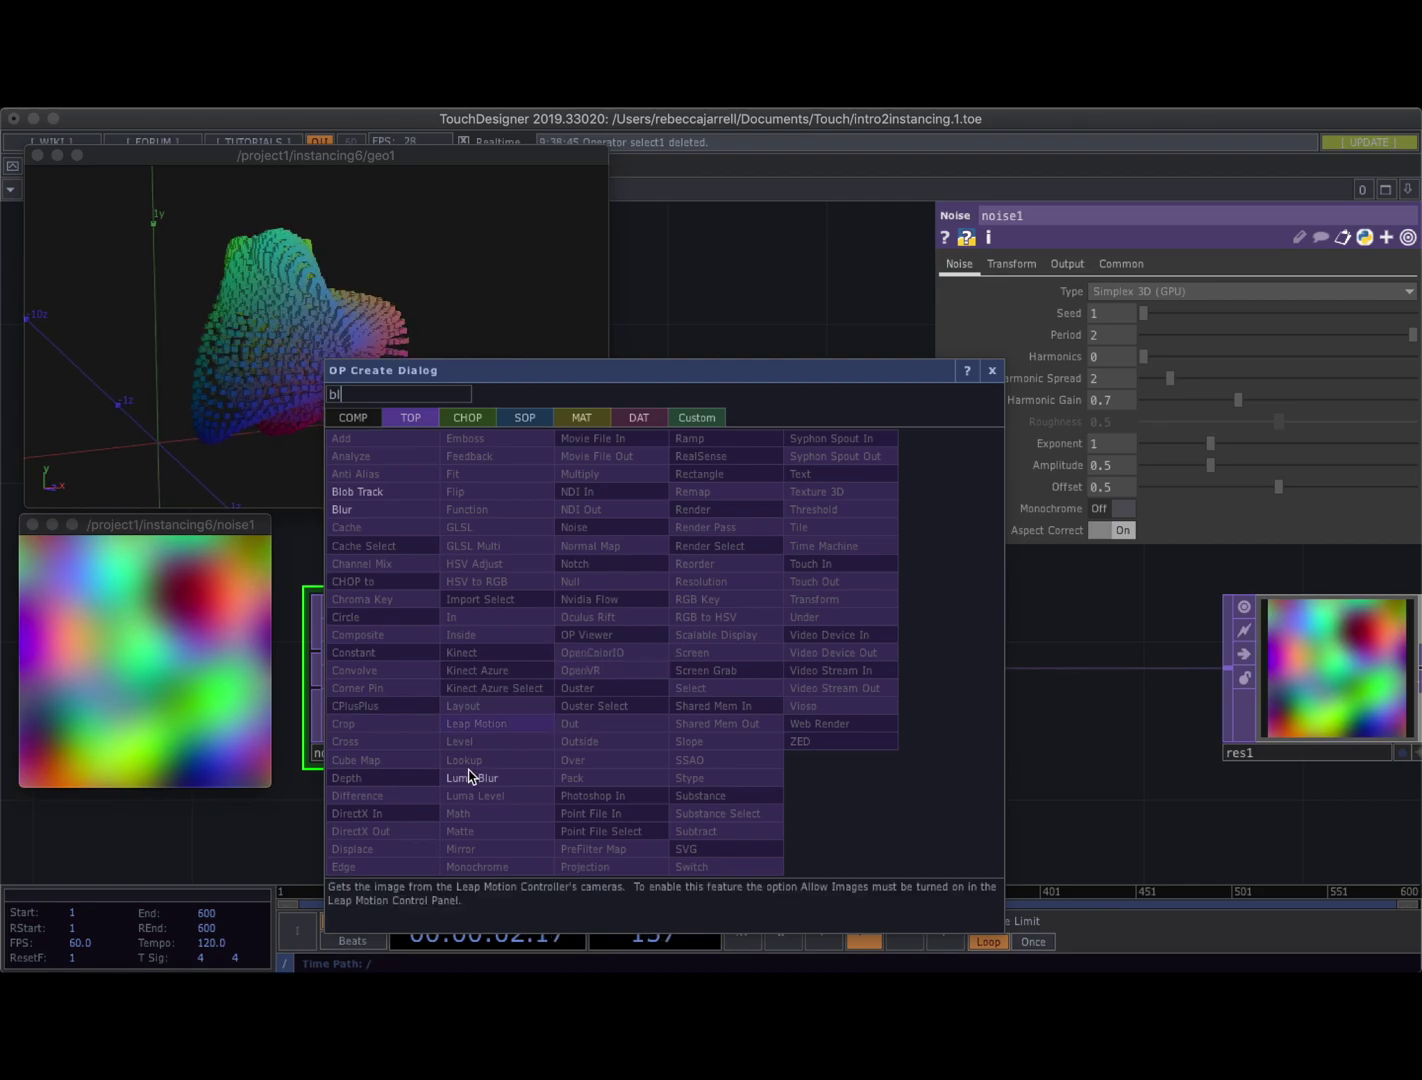
{"action": "left_click", "coordinate": [360, 511]}
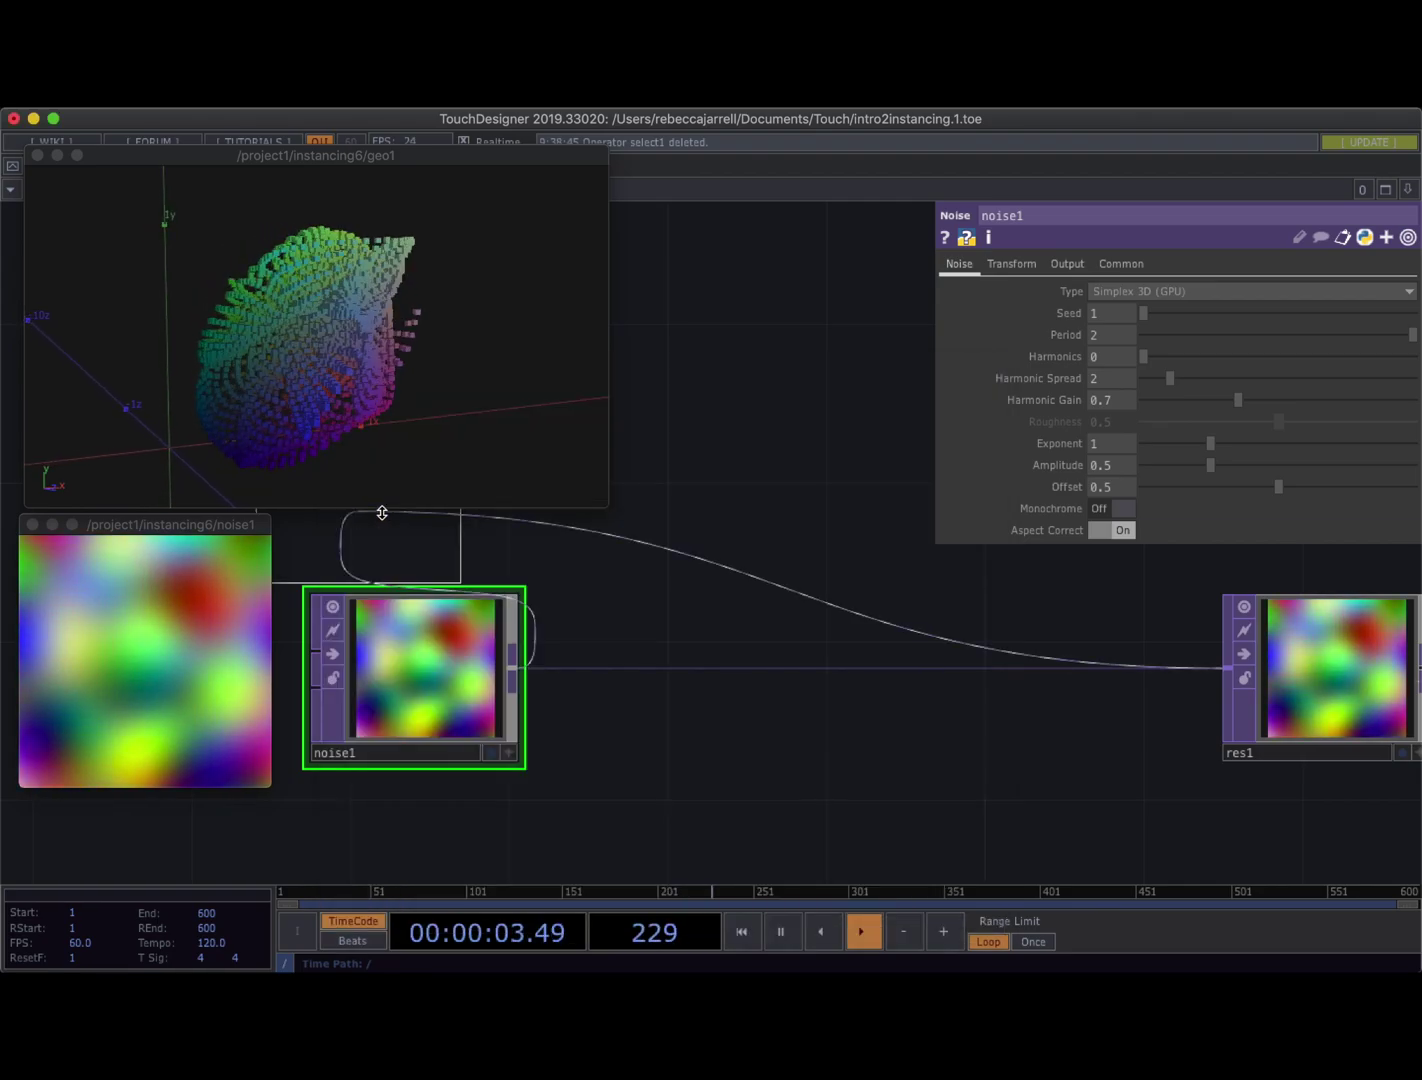
{"action": "left_click", "coordinate": [692, 674]}
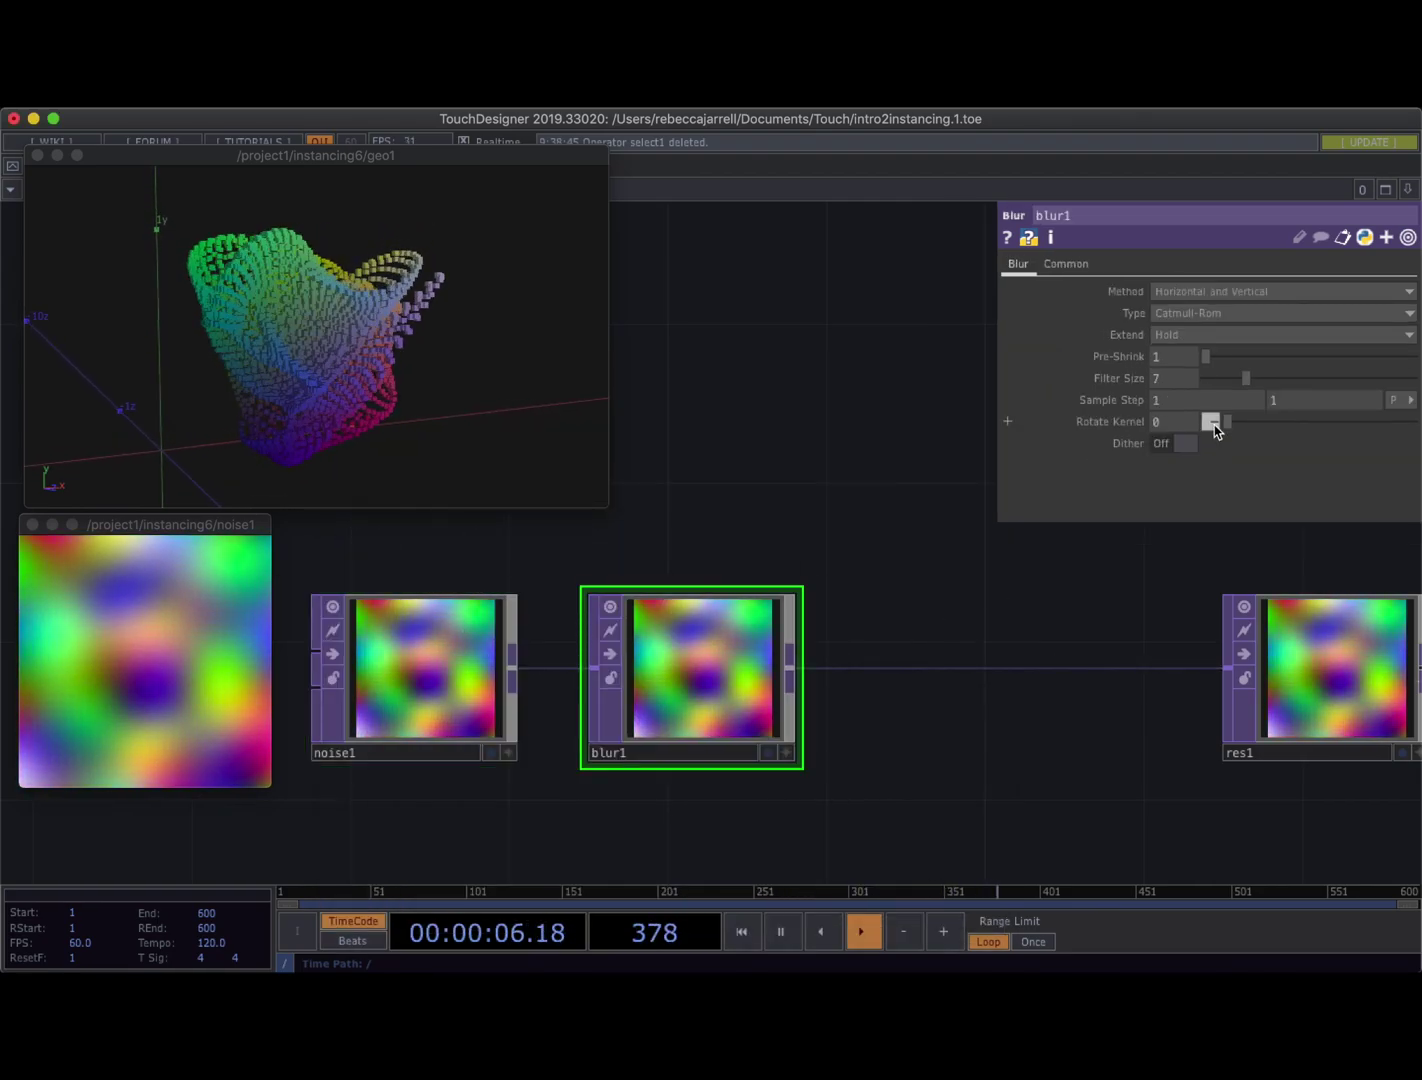
Set blur1's Filter Size to 32 and Pre-Shrink to 8, and view the geo1 instances from different angles
{"action": "left_click_drag", "start_coordinate": [1247, 380], "coordinate": [1412, 376]}
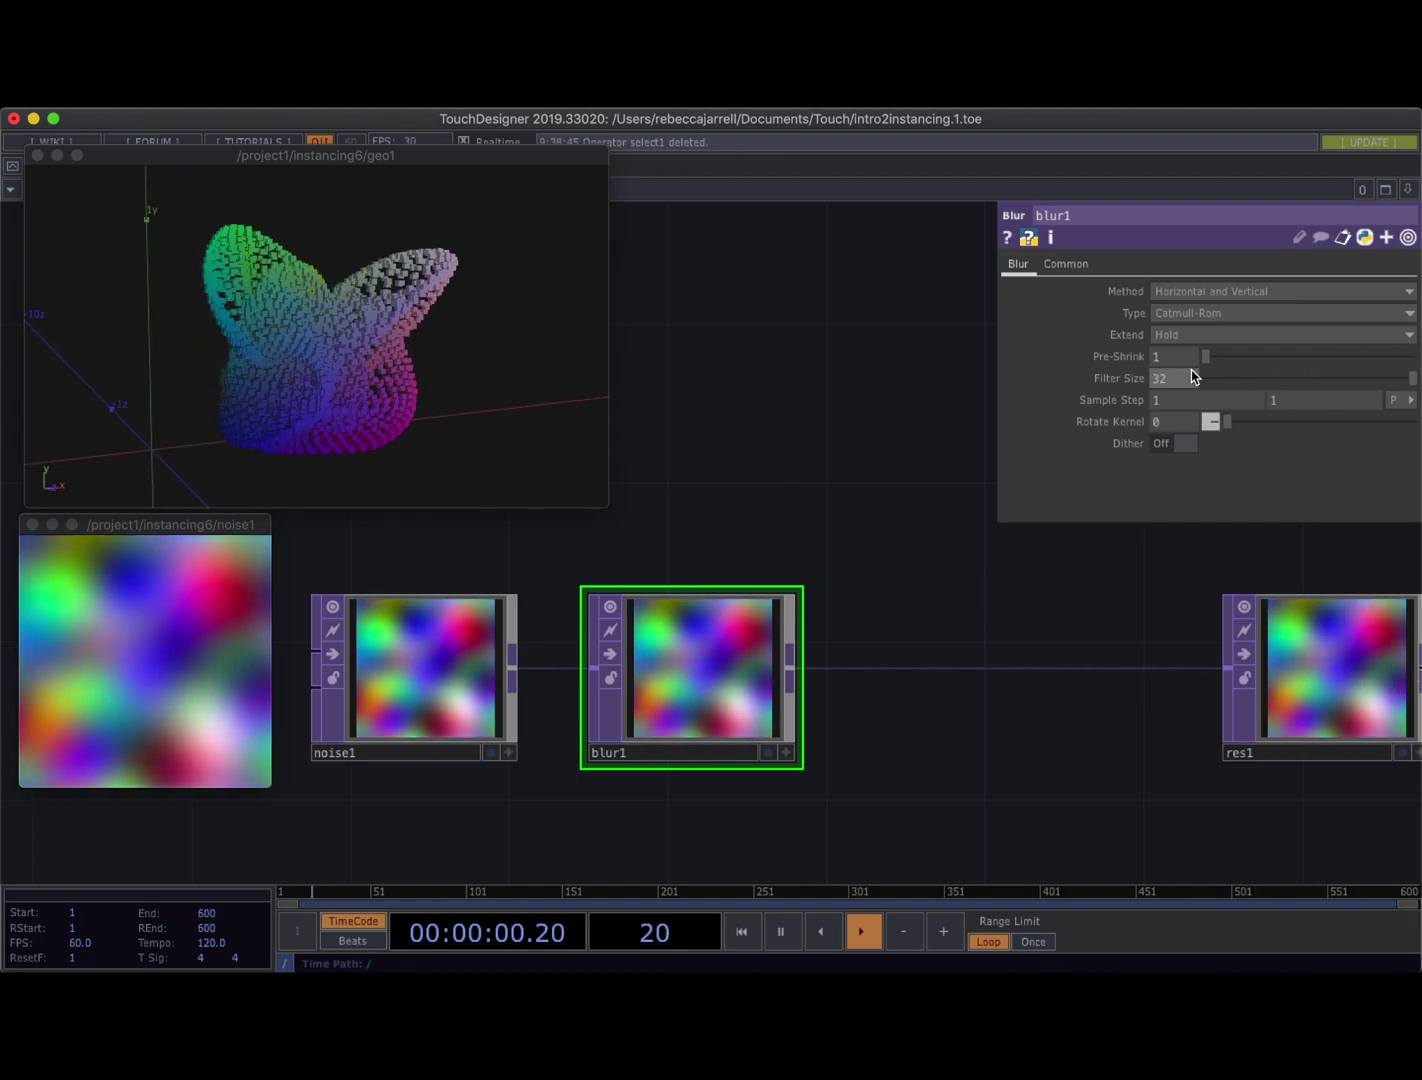
{"action": "left_click_drag", "start_coordinate": [1203, 358], "coordinate": [1327, 348]}
{"action": "mouse_move", "coordinate": [1233, 356]}
{"action": "left_mouse_down"}
{"action": "mouse_move", "coordinate": [1333, 354]}
{"action": "mouse_move", "coordinate": [1200, 352]}
{"action": "mouse_move", "coordinate": [1247, 356]}
{"action": "left_mouse_up"}
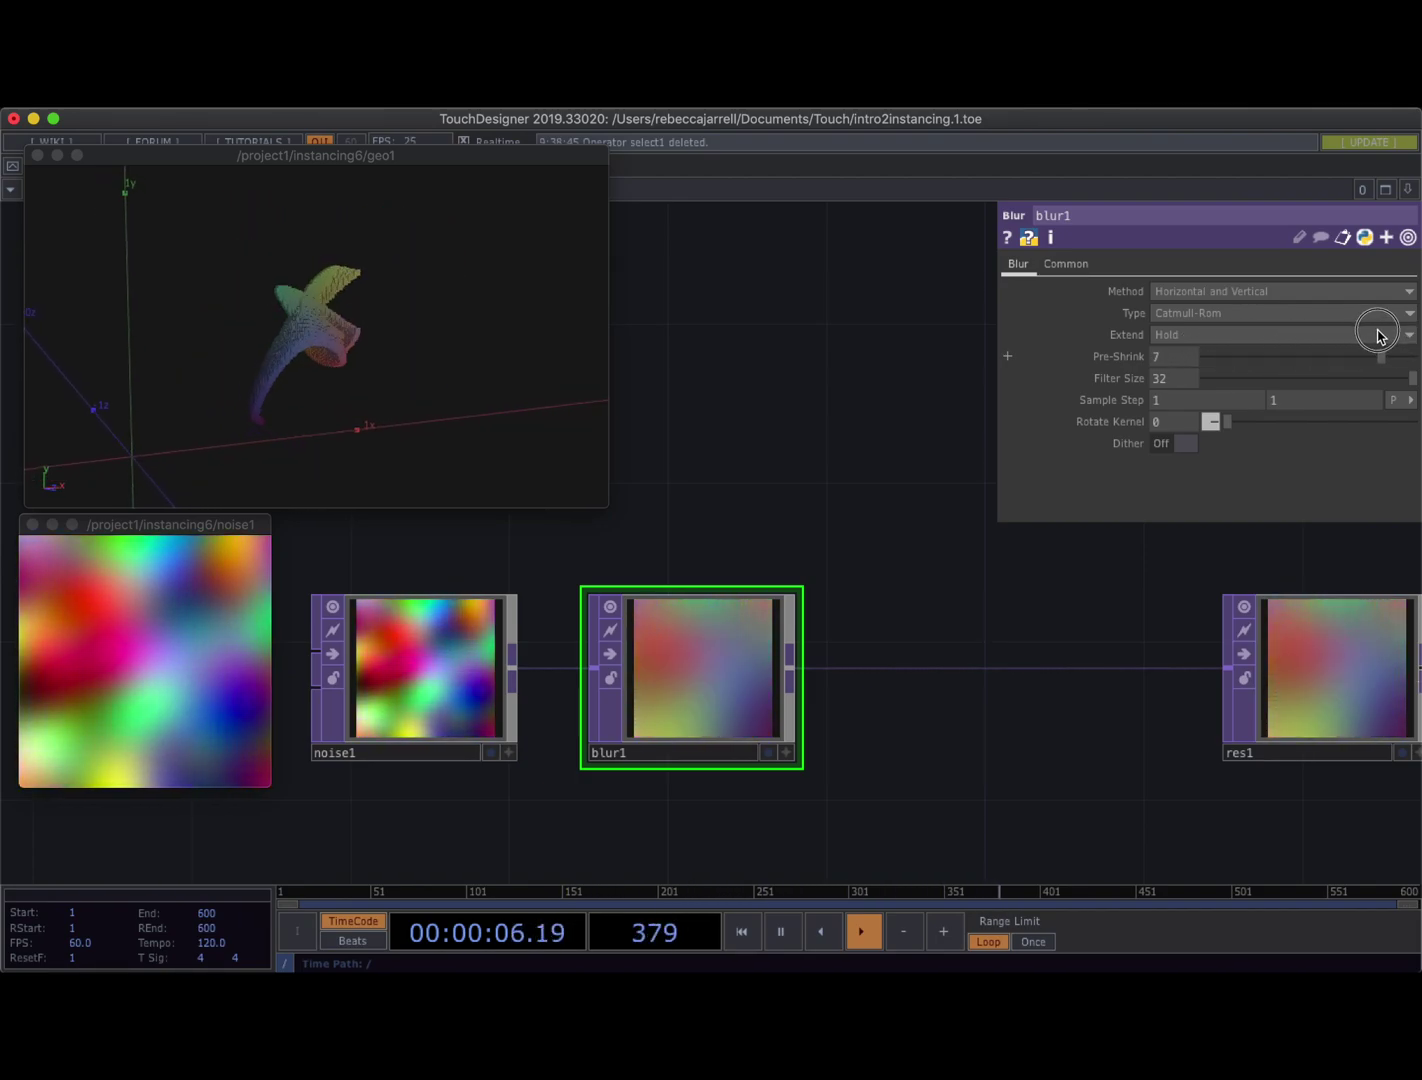
{"action": "left_click_drag", "start_coordinate": [1256, 347], "coordinate": [1405, 336]}
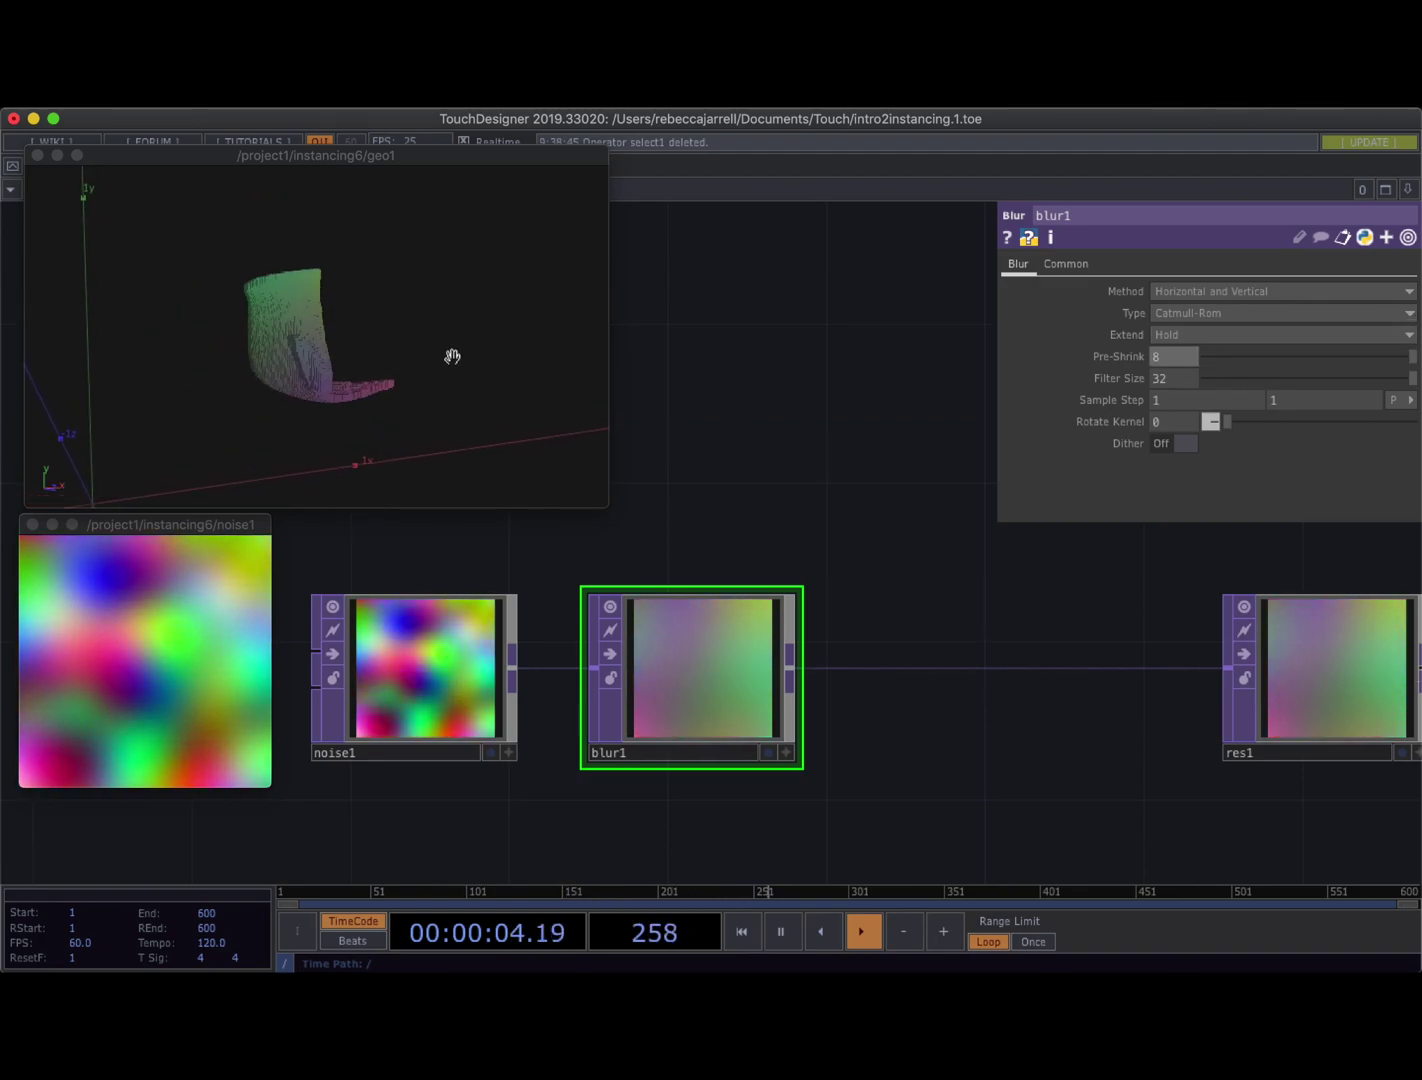
{"action": "left_click_drag", "start_coordinate": [453, 356], "coordinate": [407, 356]}
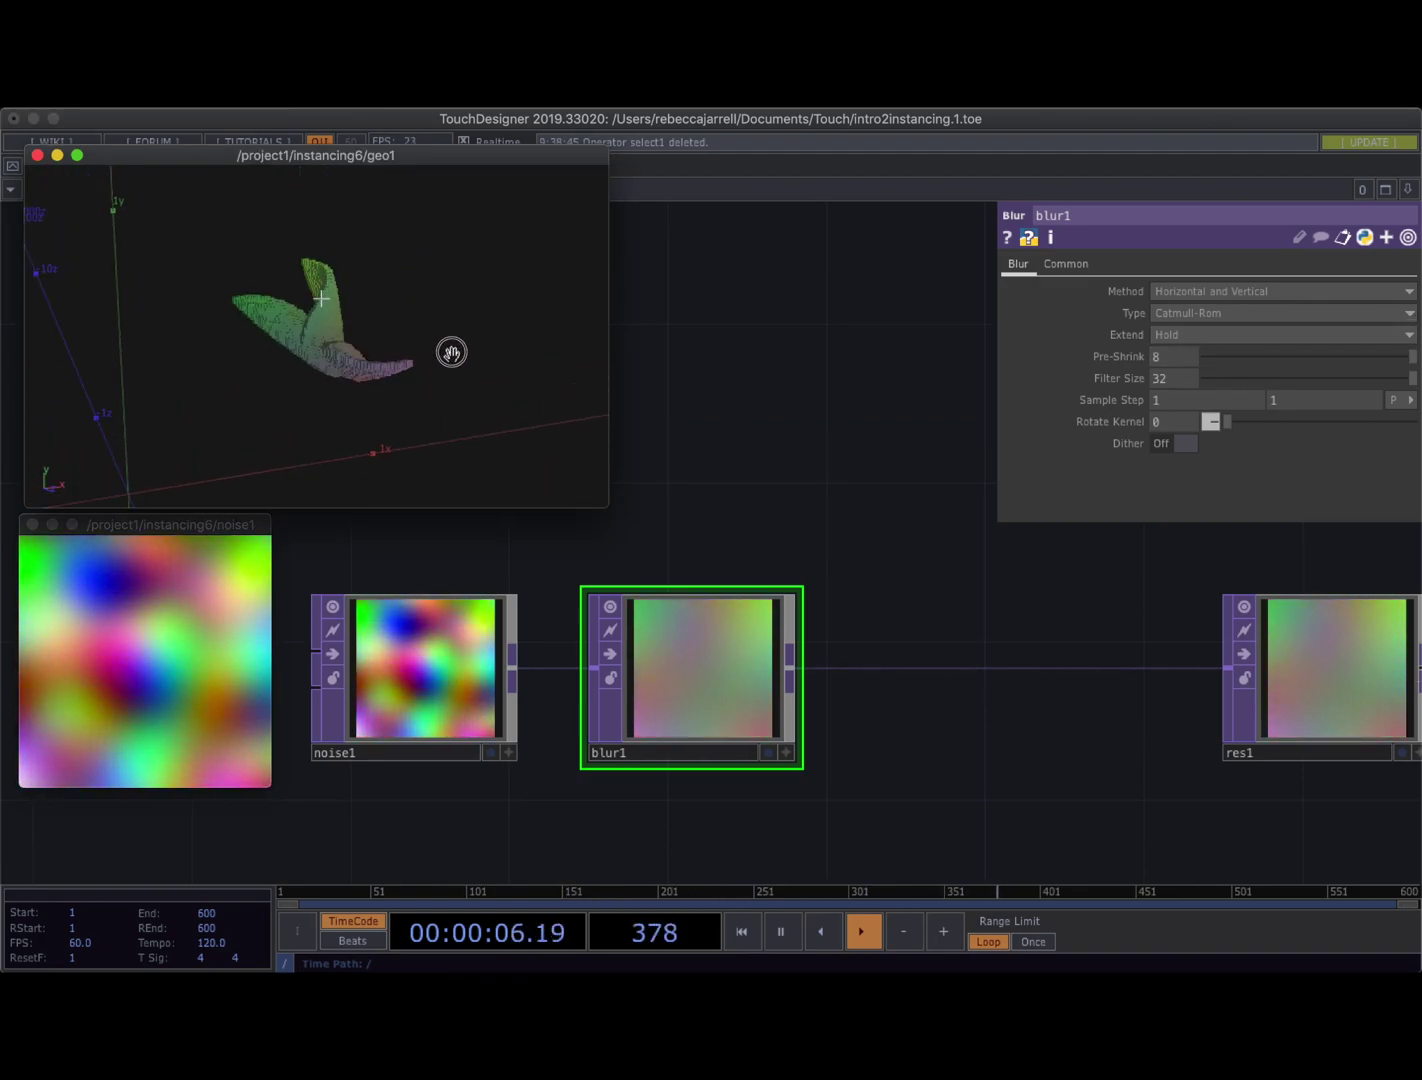
{"action": "left_click_drag", "start_coordinate": [391, 368], "coordinate": [419, 353]}
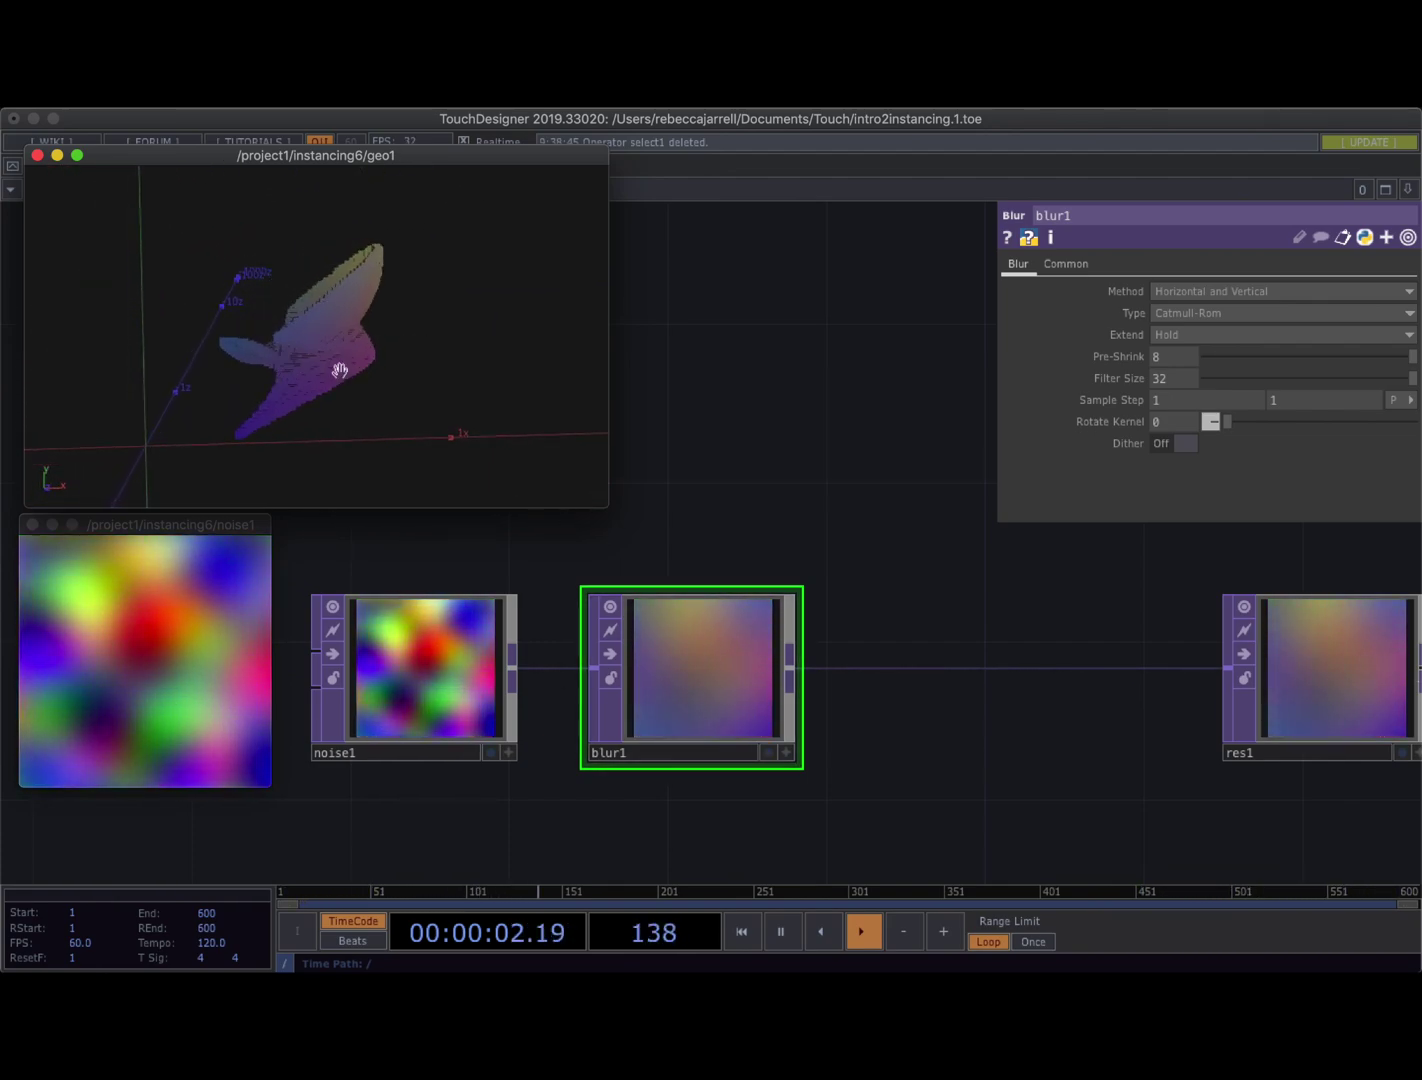
{"action": "mouse_move", "coordinate": [336, 371]}
{"action": "left_mouse_down"}
{"action": "mouse_move", "coordinate": [400, 384]}
{"action": "mouse_move", "coordinate": [415, 334]}
{"action": "mouse_move", "coordinate": [349, 365]}
{"action": "left_mouse_up"}
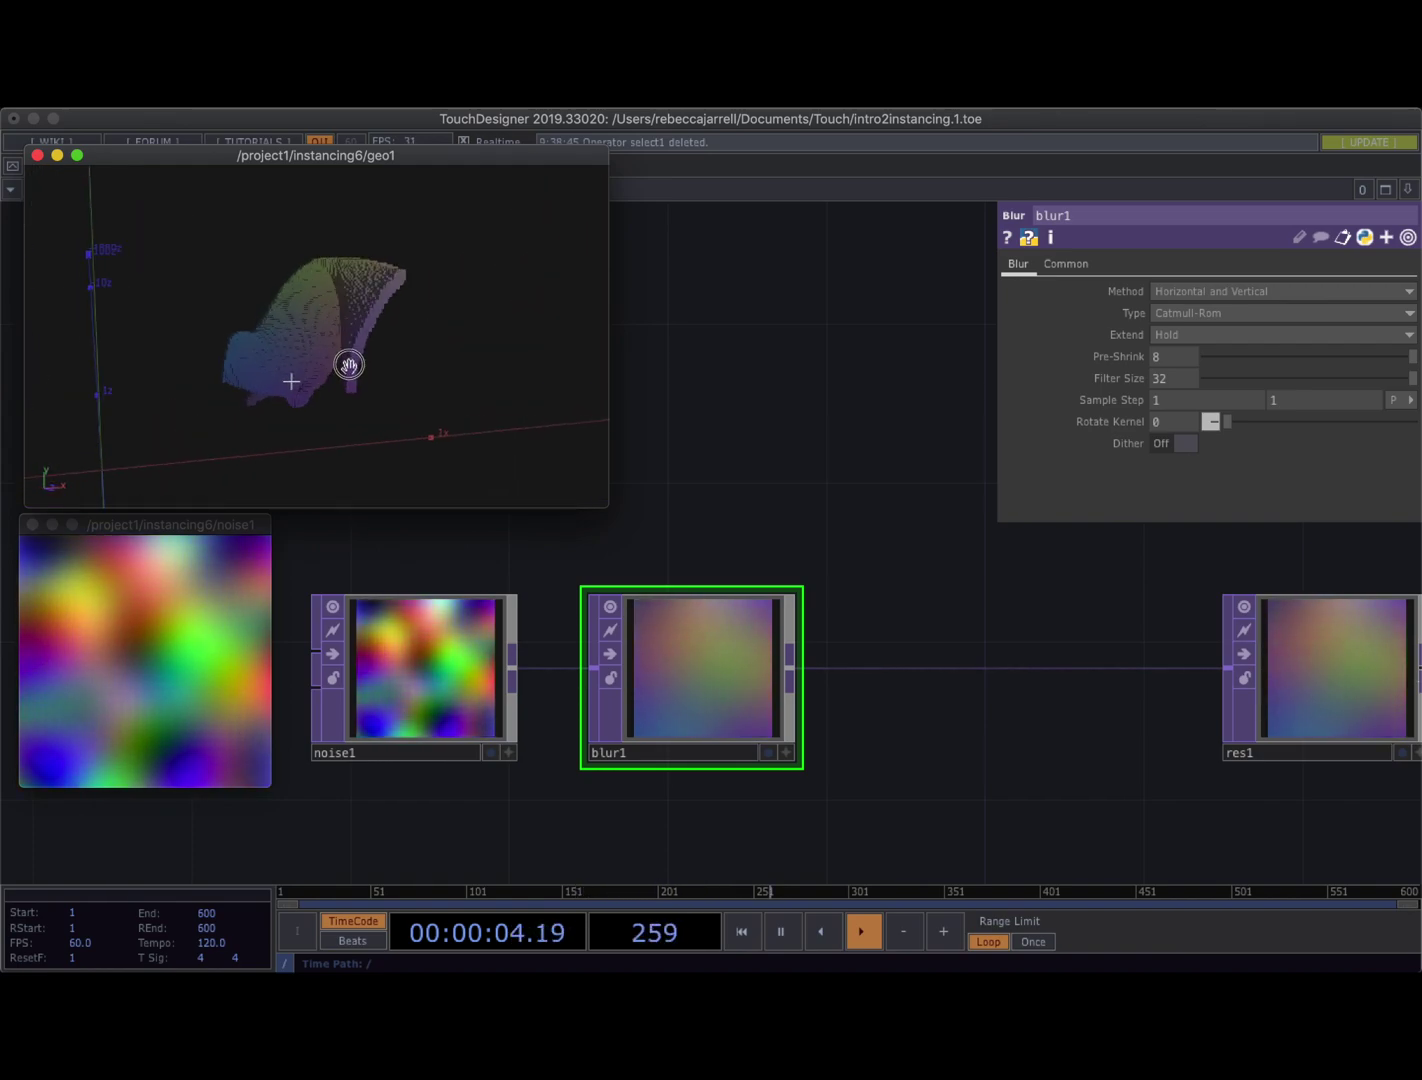
Delete blur1 from between noise1 and res1
{"action": "left_click", "coordinate": [670, 646]}
{"action": "key", "text": "Delete"}
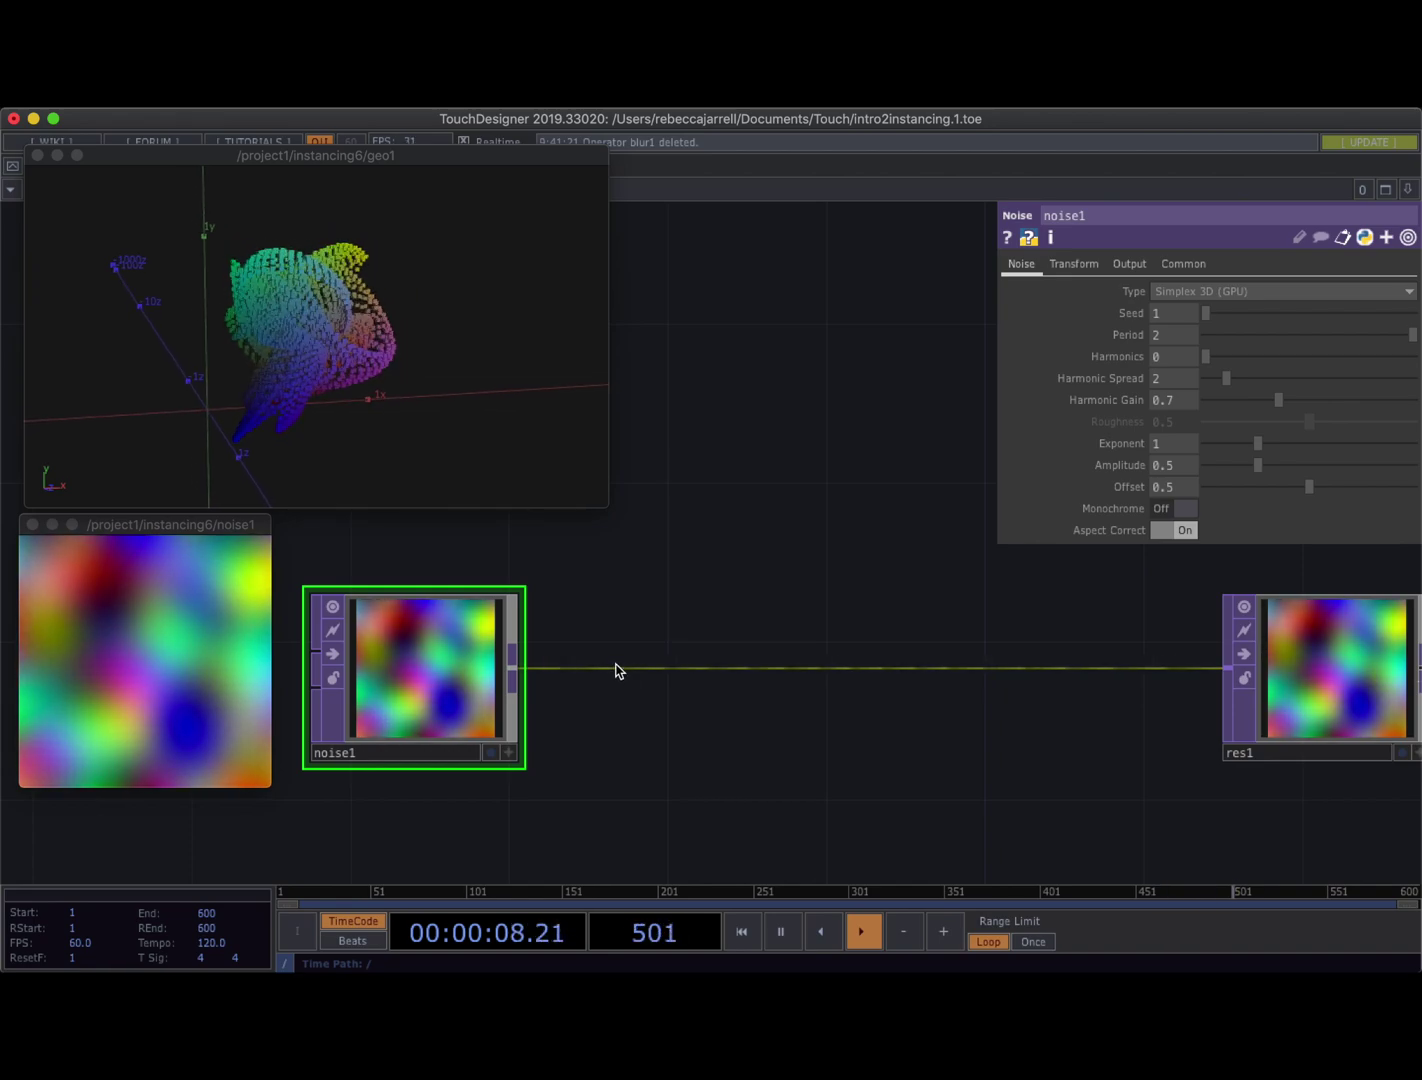
Insert a Level TOP into the wire between noise1 and res1
{"action": "right_click", "coordinate": [617, 666]}
{"action": "left_click", "coordinate": [640, 647]}
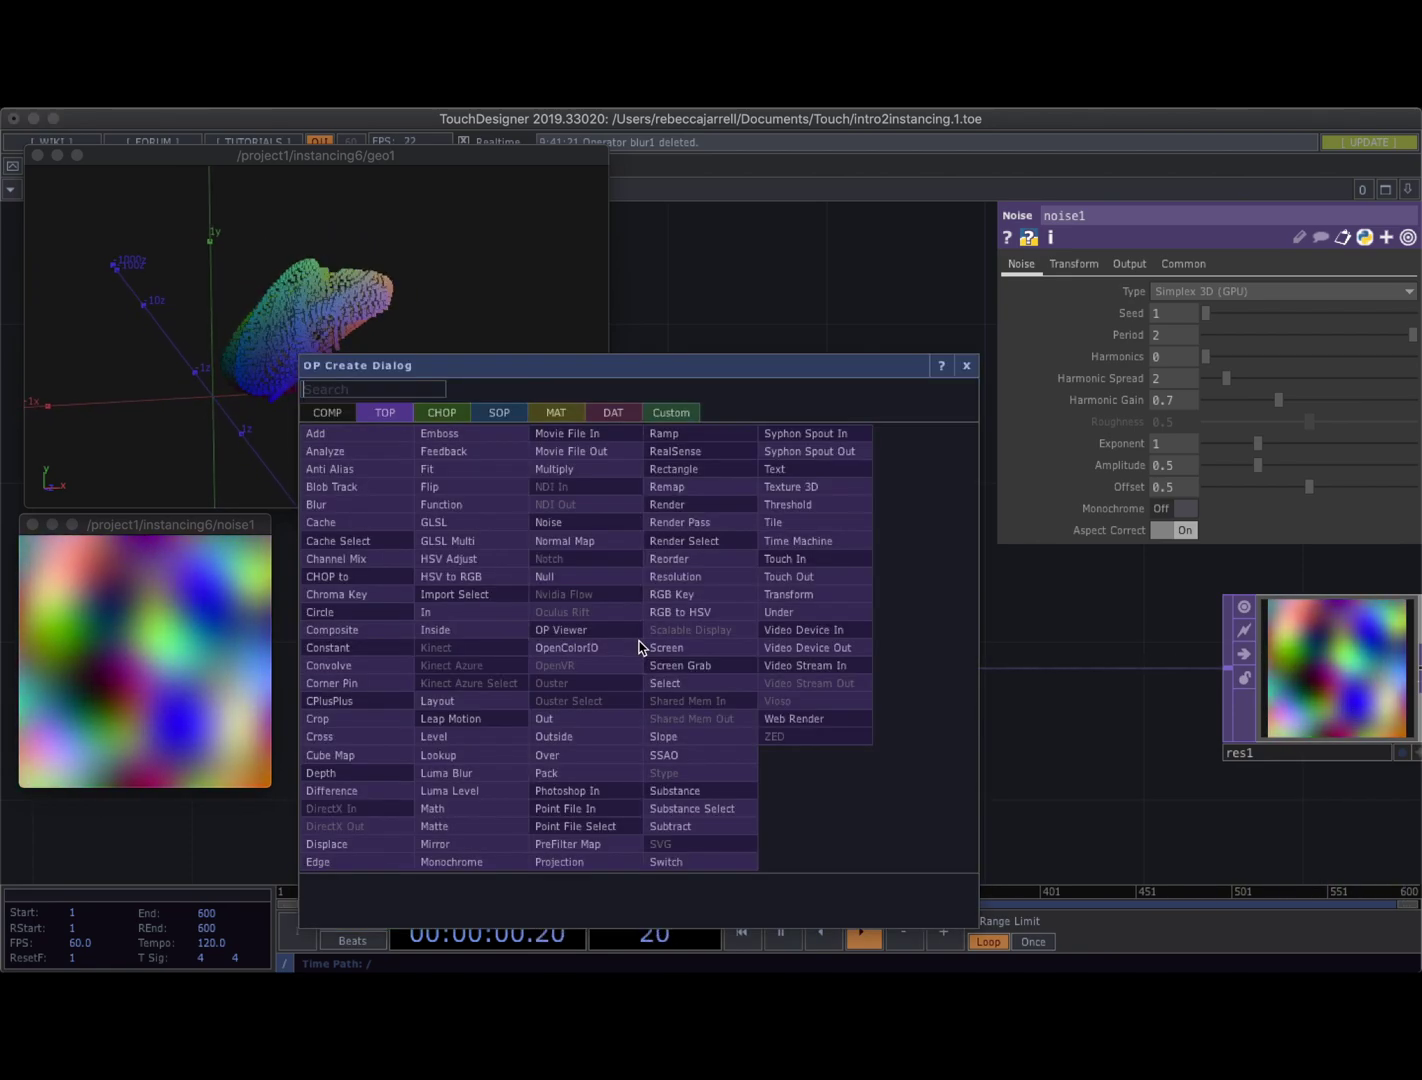
{"action": "type", "text": "le"}
{"action": "left_click", "coordinate": [503, 744]}
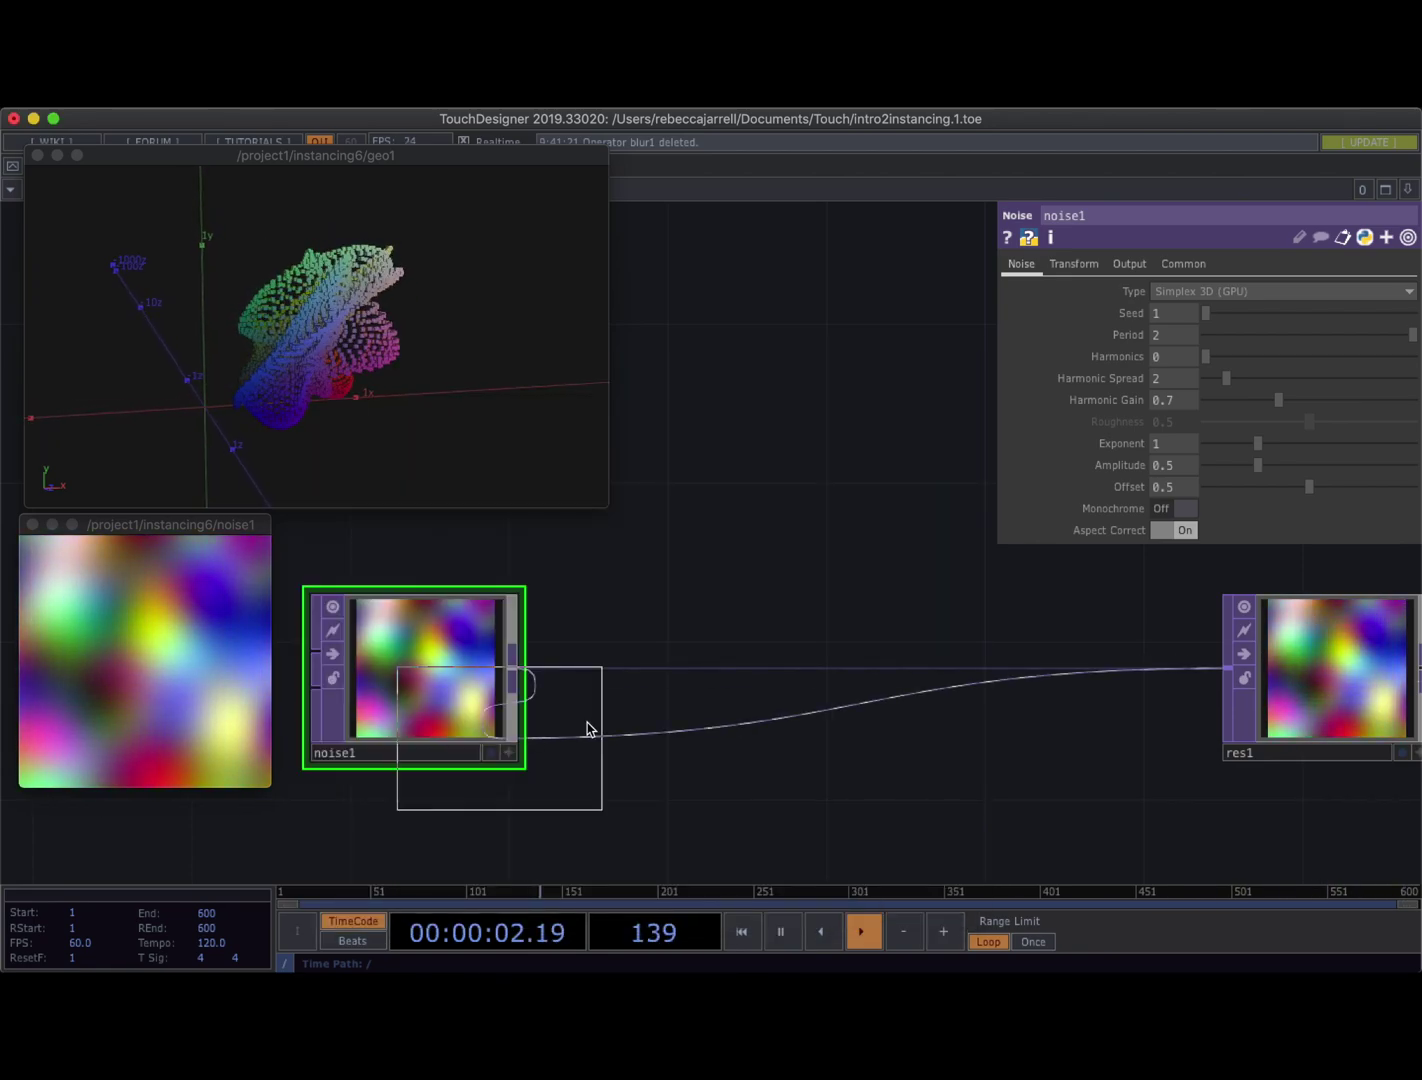
{"action": "left_click", "coordinate": [716, 678]}
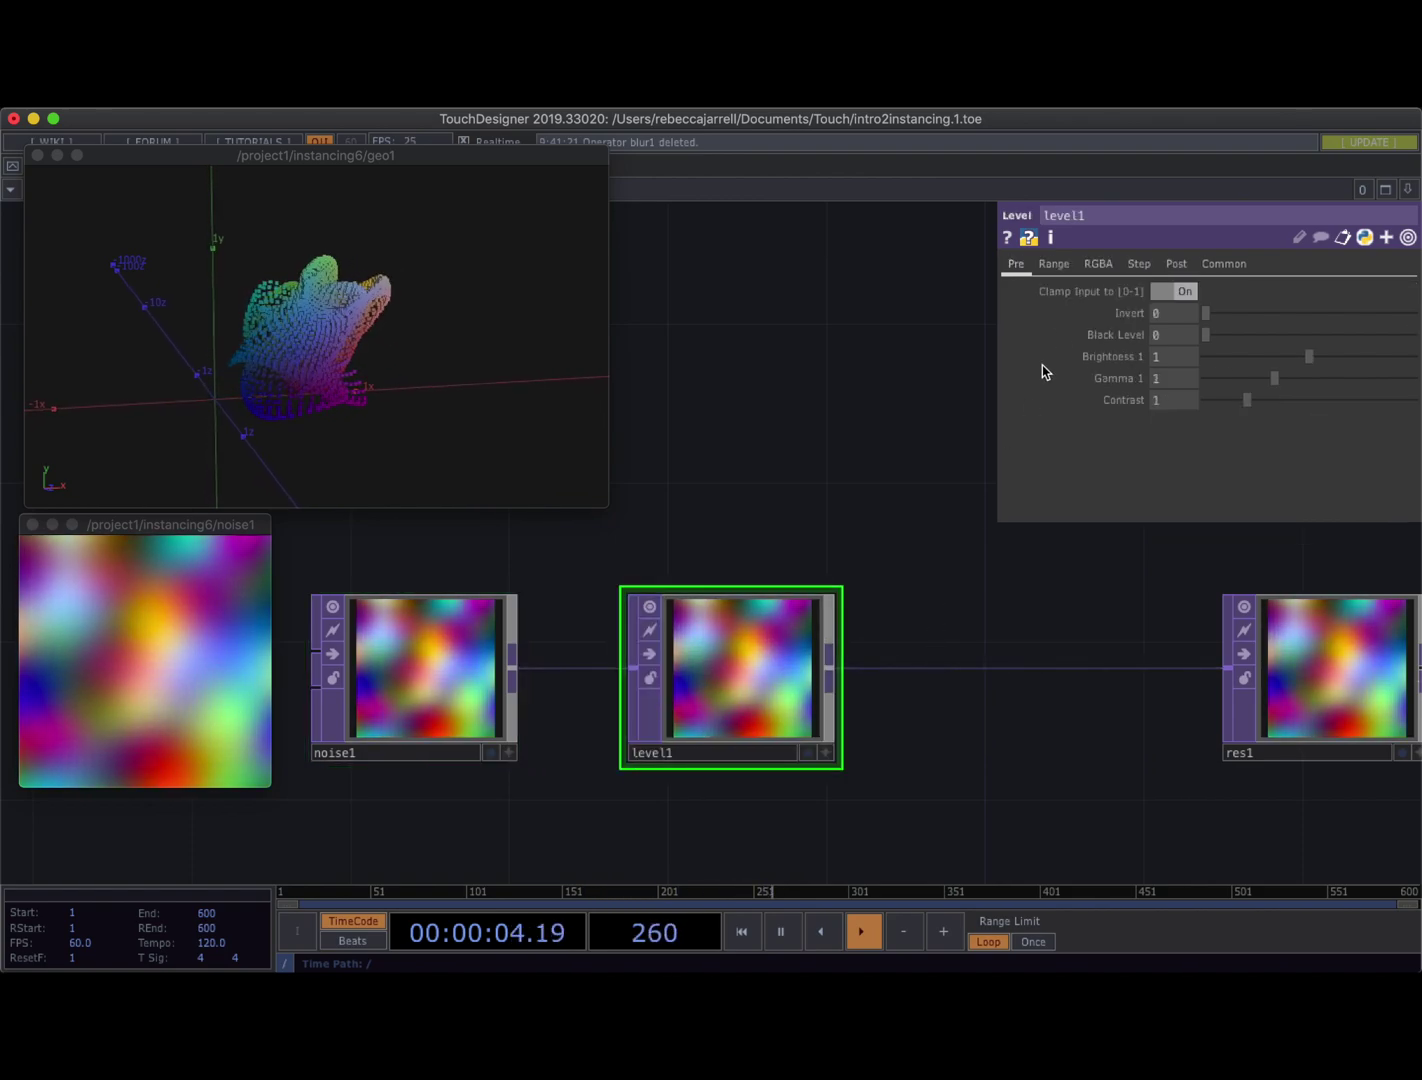
Try raising level1's Low R to about 0.395 along with Low G, return both to 0, and view geo1's instances
{"action": "left_click", "coordinate": [1100, 264]}
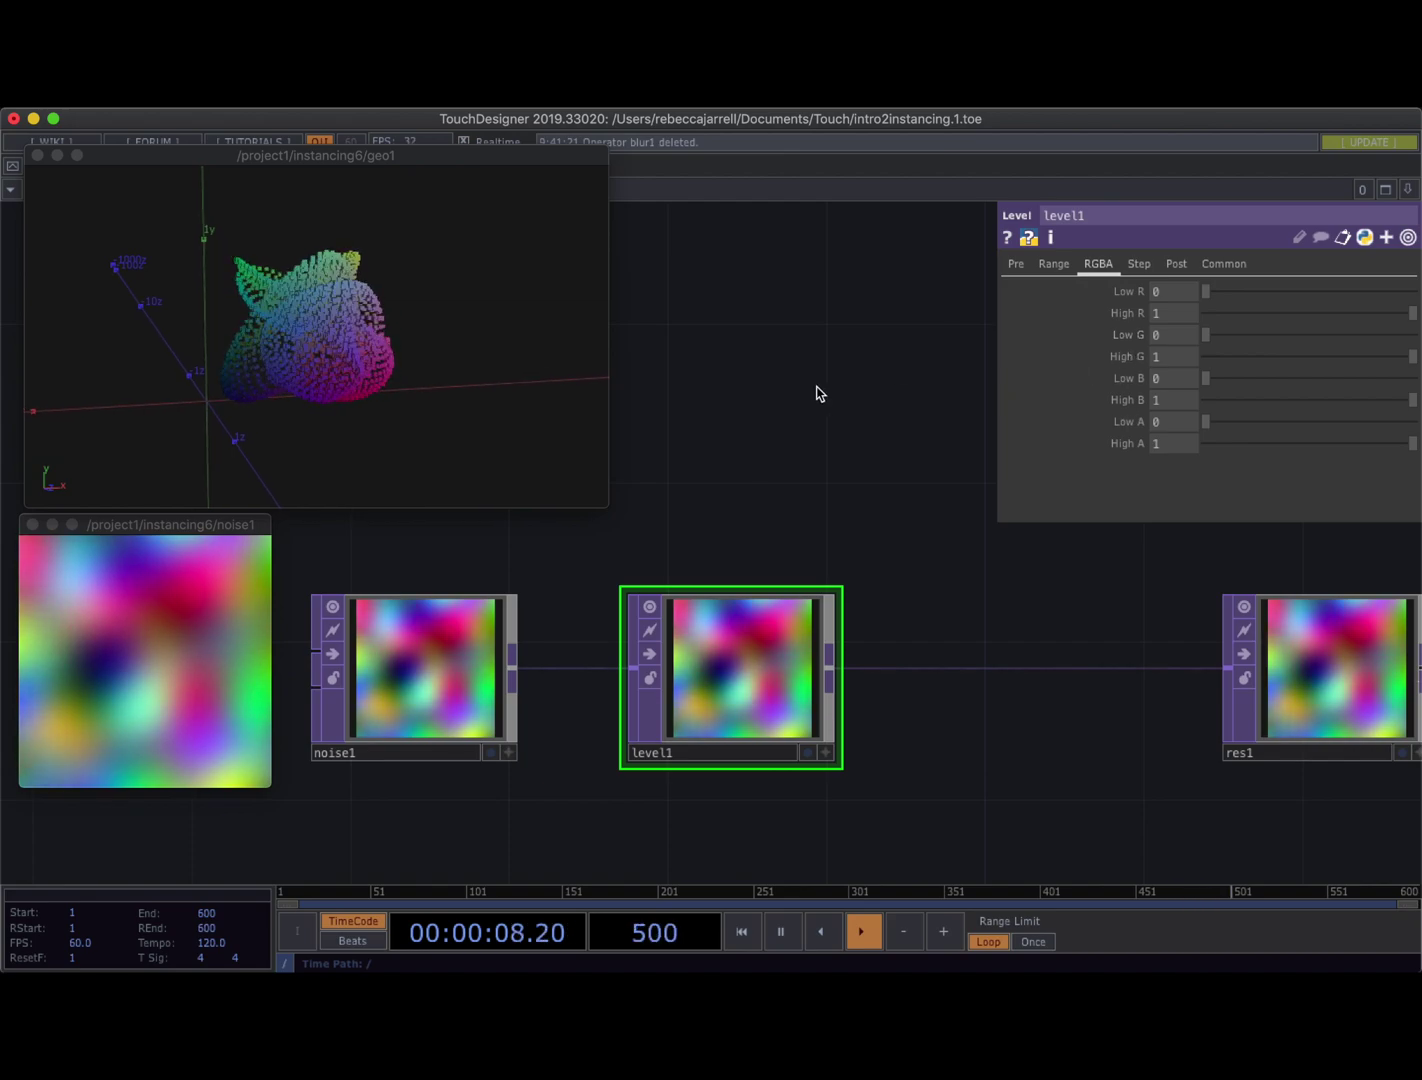
{"action": "left_click_drag", "start_coordinate": [397, 317], "coordinate": [346, 330]}
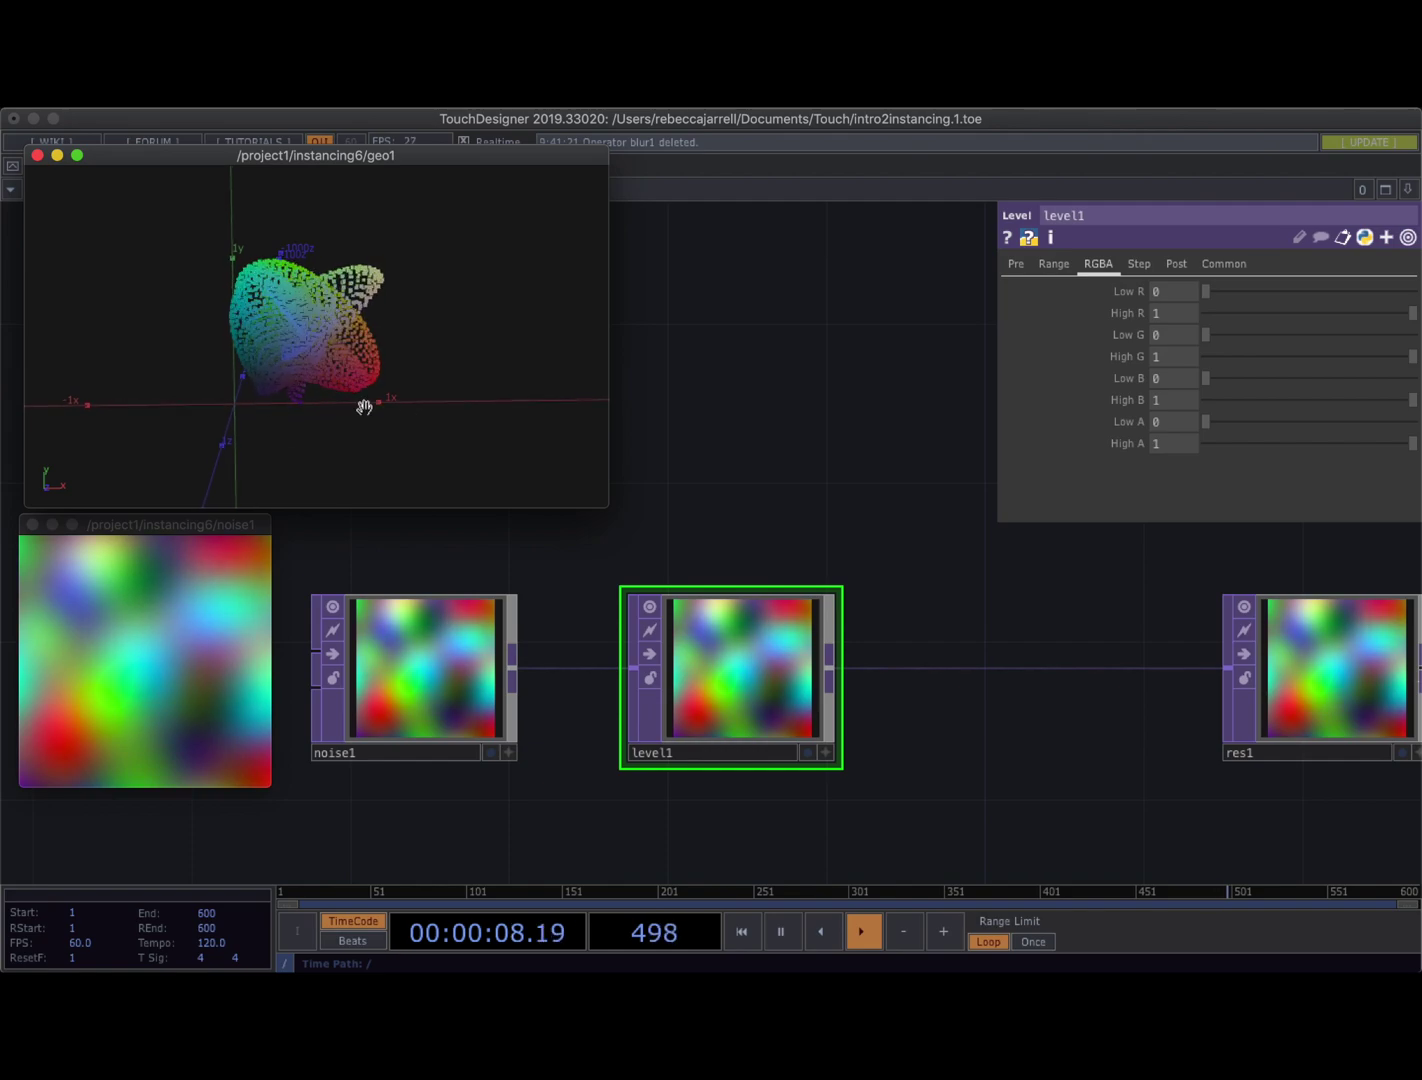
{"action": "left_click_drag", "start_coordinate": [1209, 300], "coordinate": [1289, 285]}
{"action": "left_click_drag", "start_coordinate": [1206, 340], "coordinate": [1276, 332]}
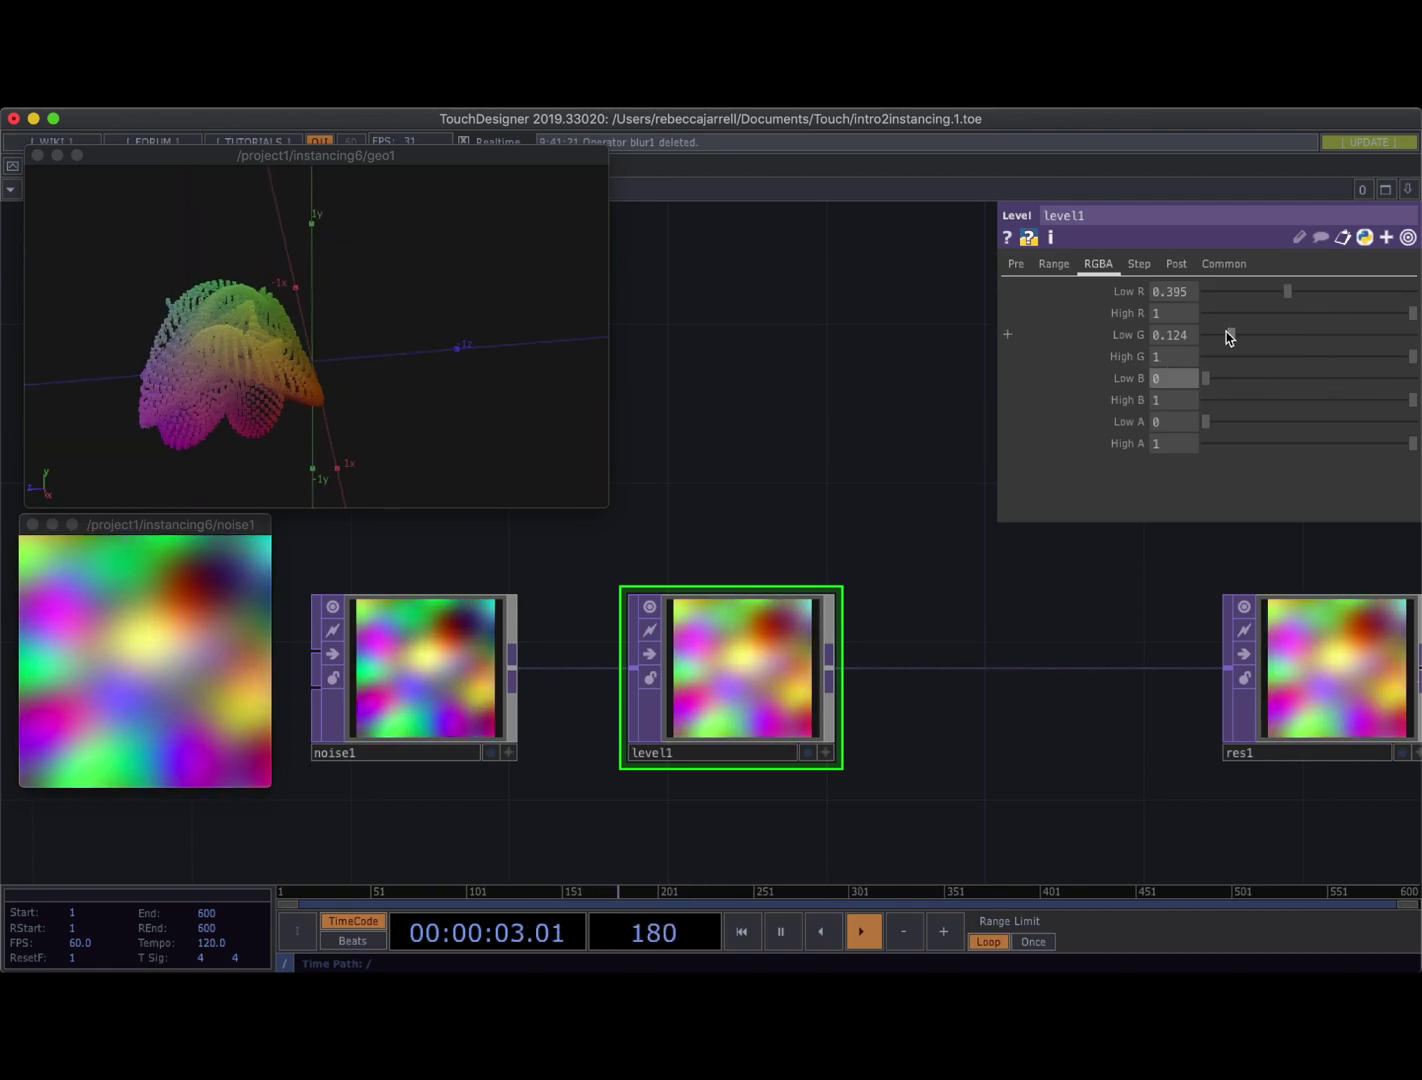
{"action": "left_click", "coordinate": [1087, 330]}
{"action": "left_click_drag", "start_coordinate": [1270, 296], "coordinate": [1070, 306]}
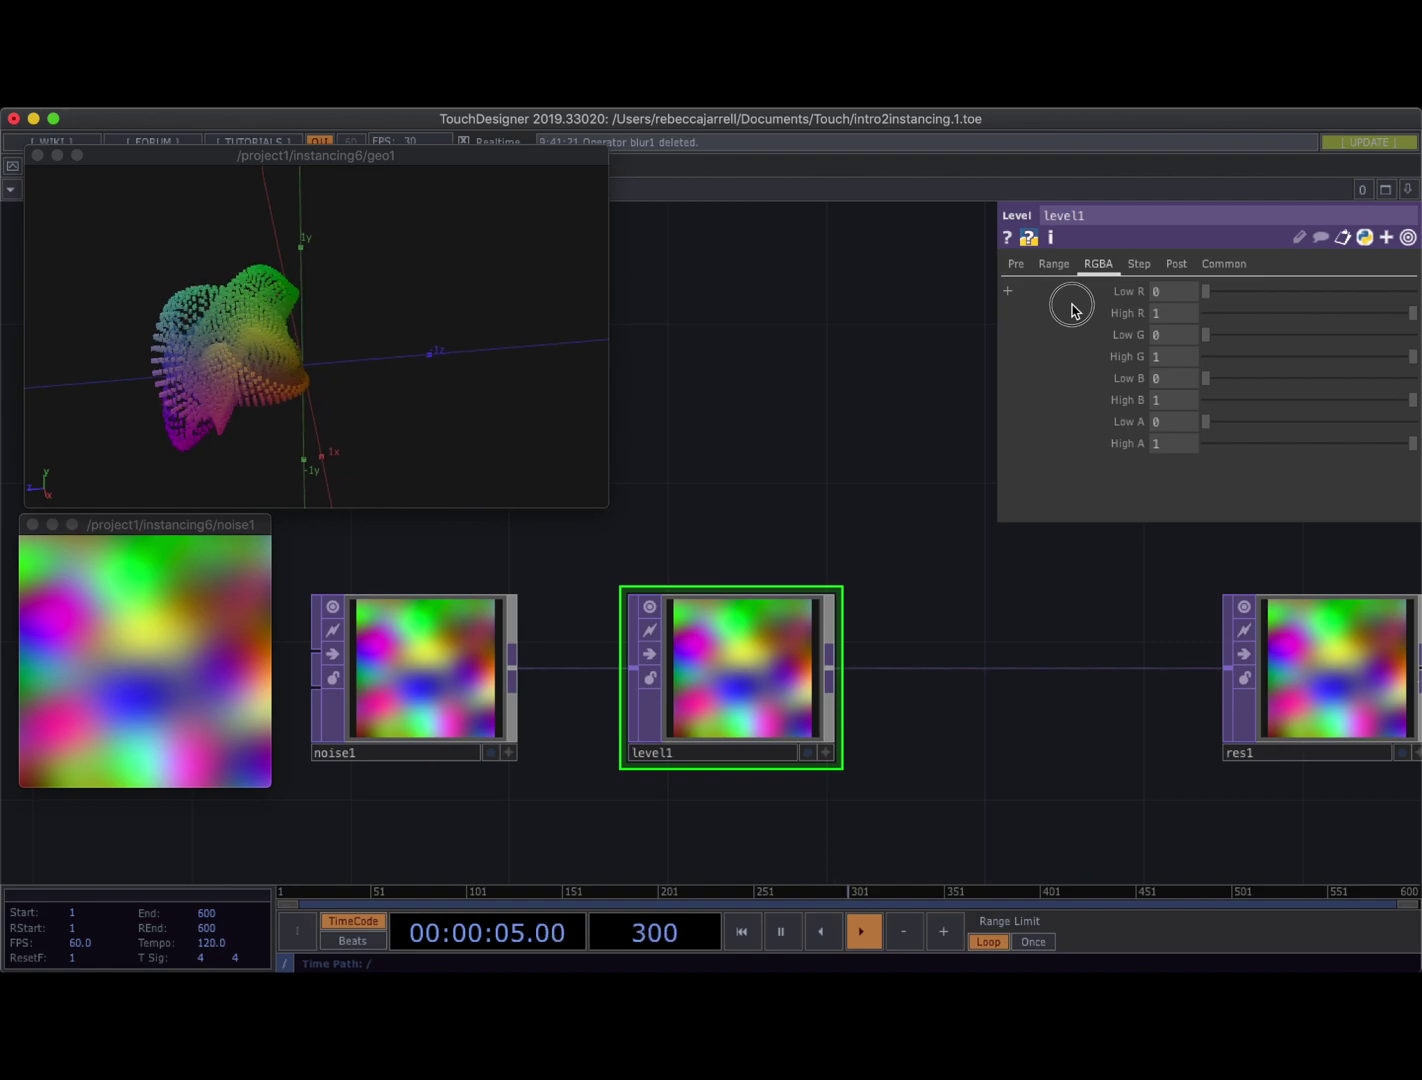
{"action": "left_click_drag", "start_coordinate": [213, 369], "coordinate": [286, 379]}
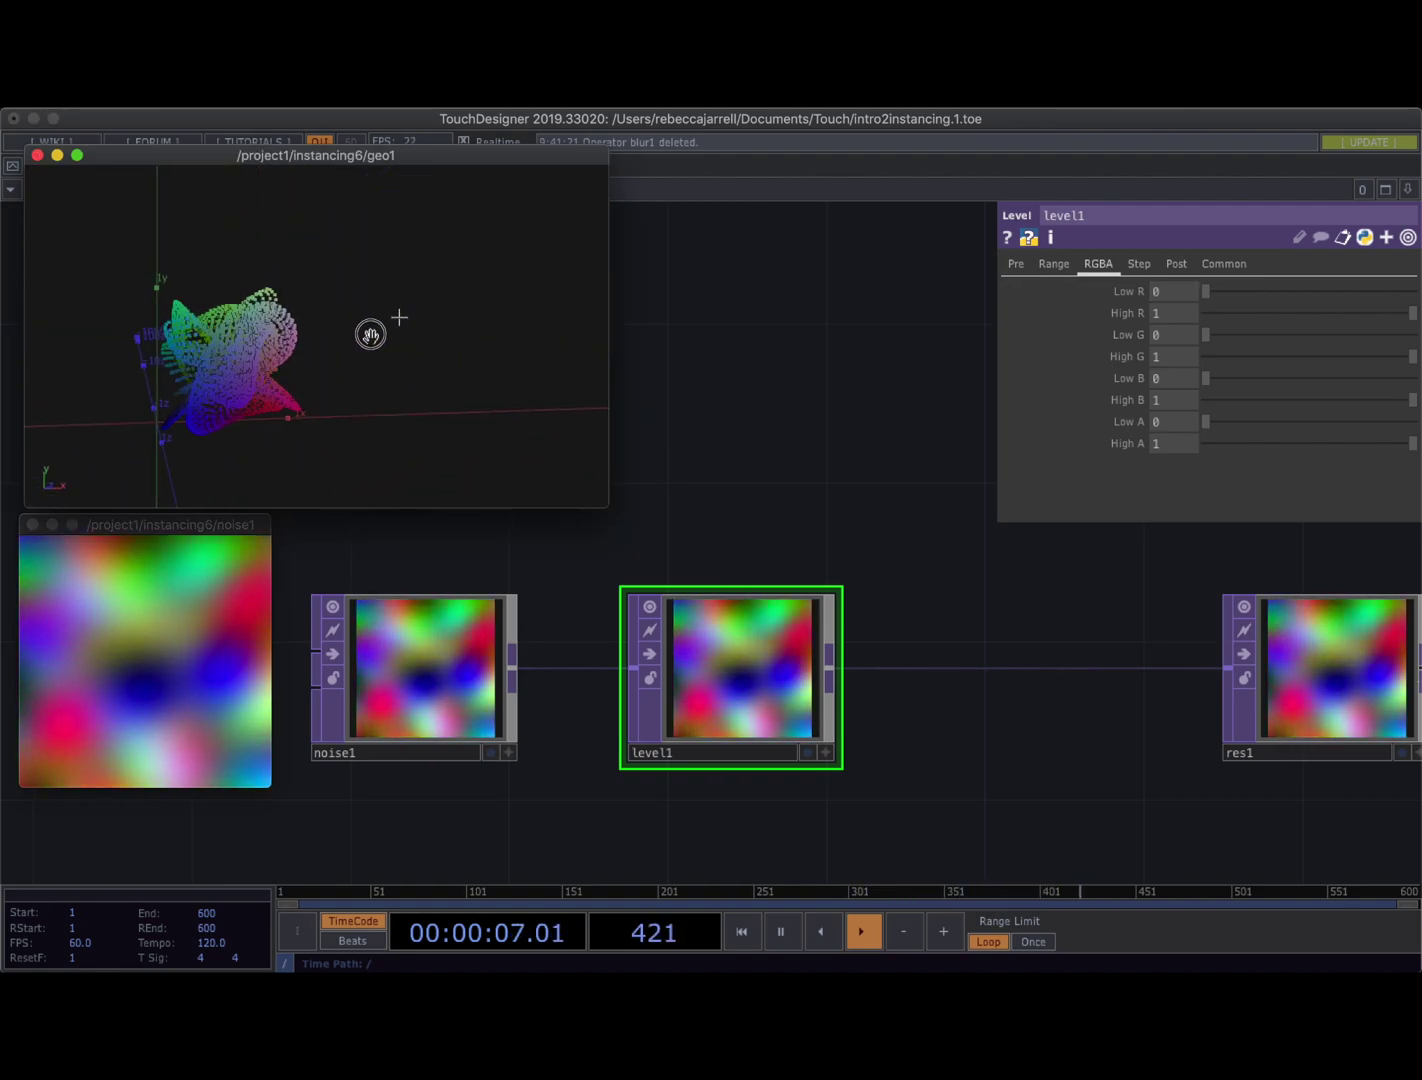
{"action": "left_click_drag", "start_coordinate": [1207, 335], "coordinate": [1066, 352]}
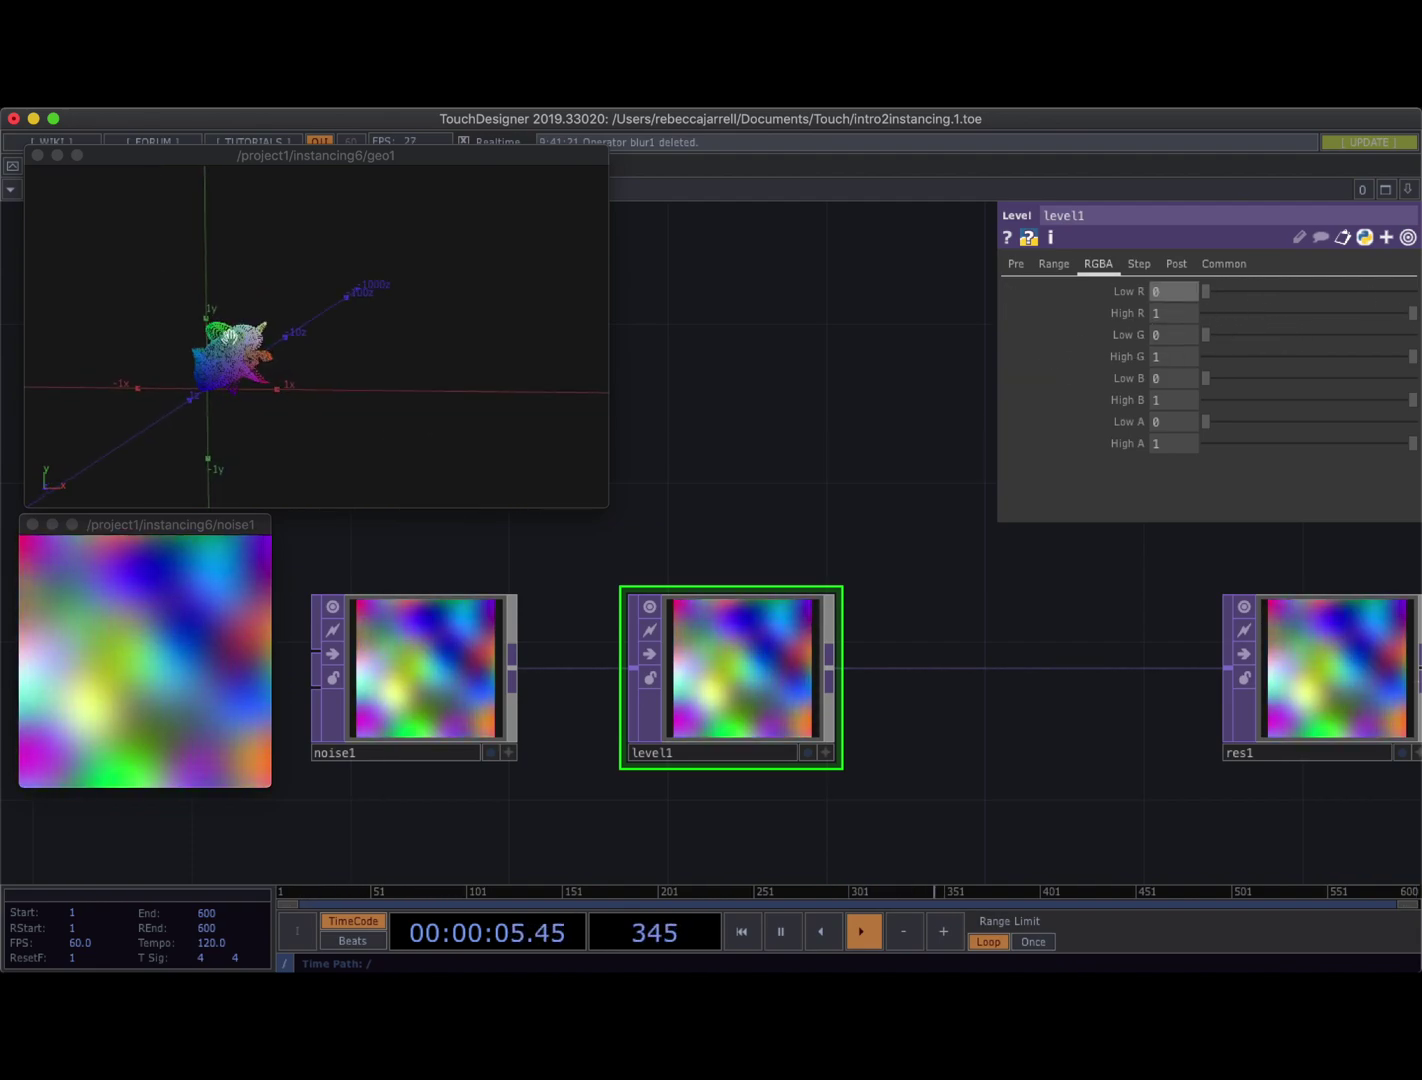
{"action": "left_click_drag", "start_coordinate": [230, 337], "coordinate": [312, 300]}
{"action": "key", "text": "h"}
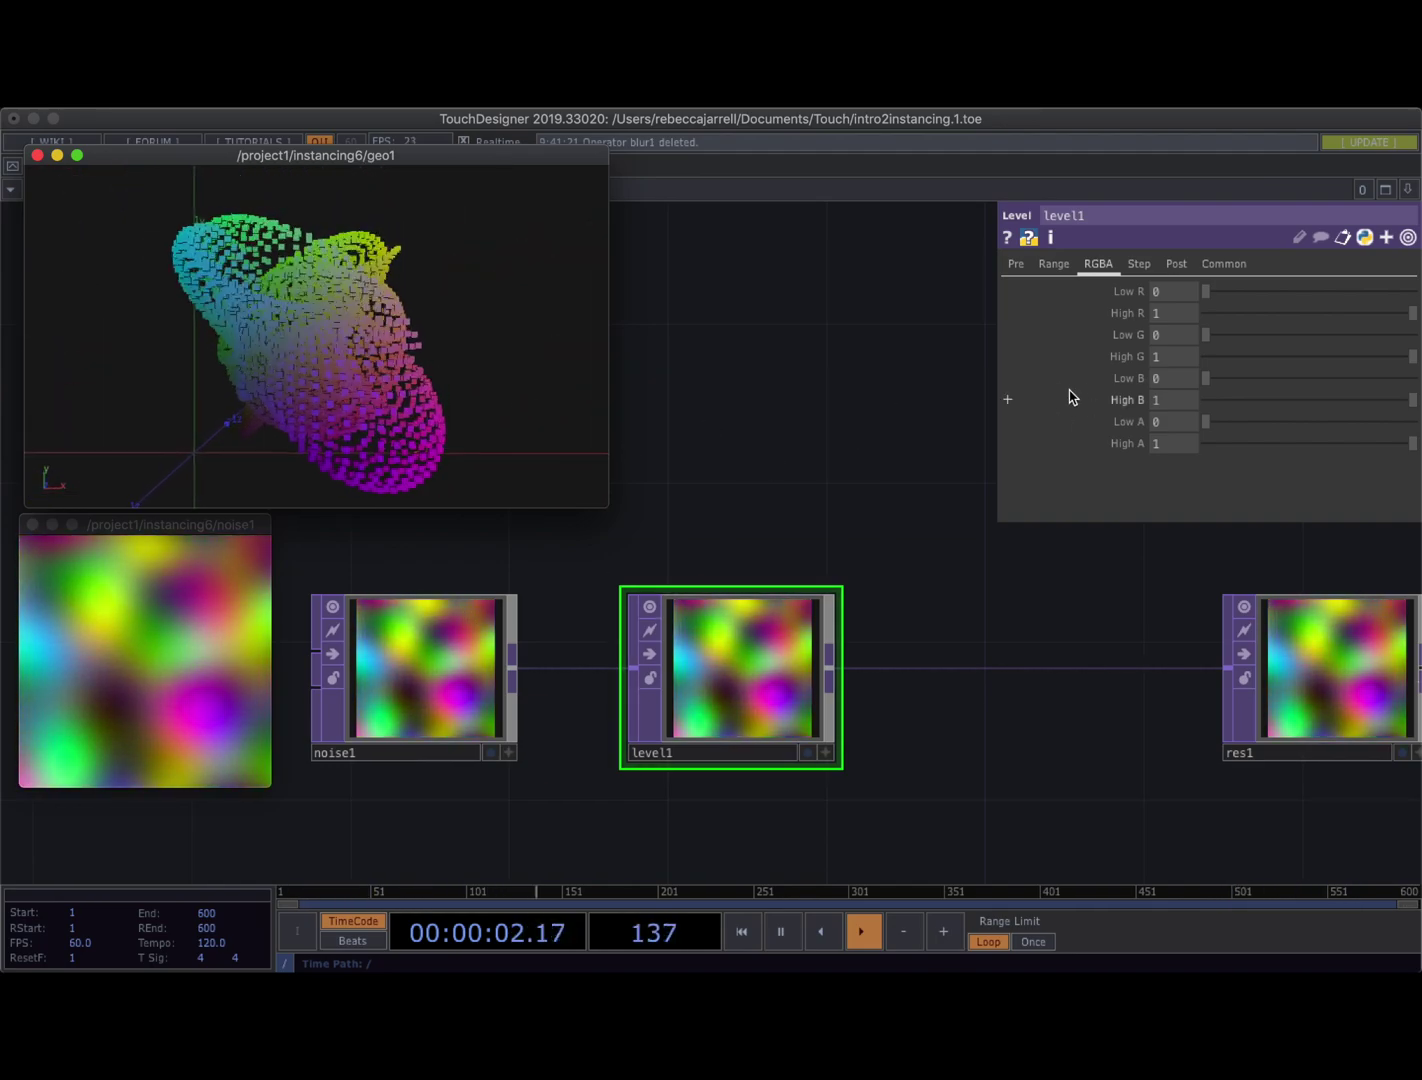
Set level1's Pixel Format to 16-bit fixed (RGBA)
{"action": "left_click", "coordinate": [1230, 266]}
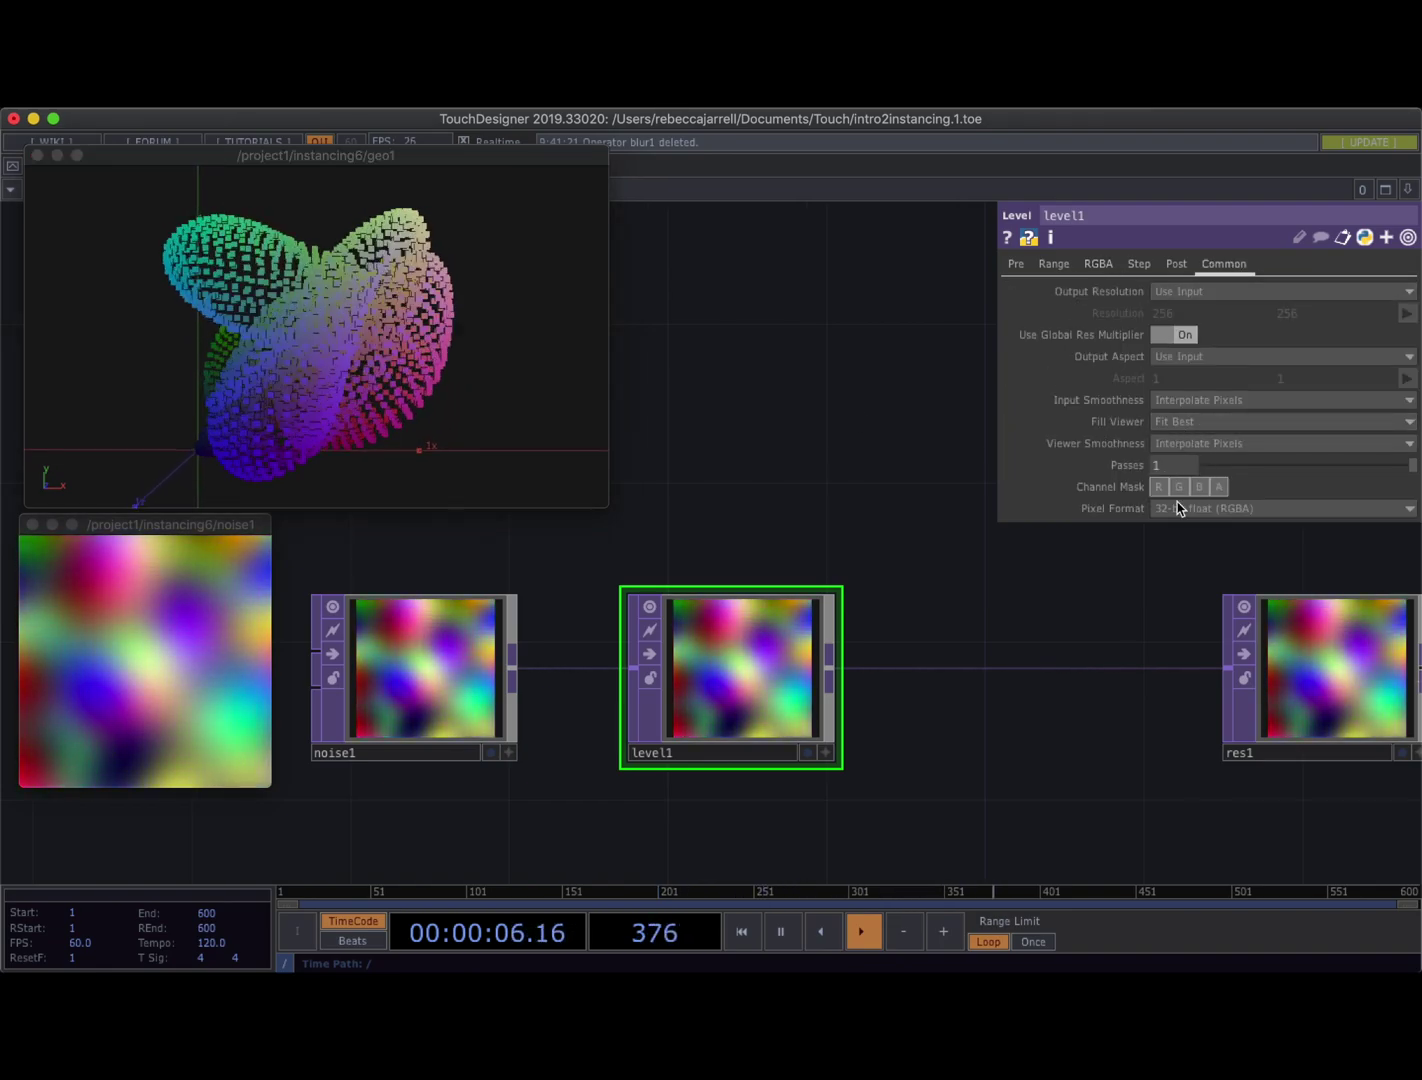
{"action": "left_click", "coordinate": [1239, 512]}
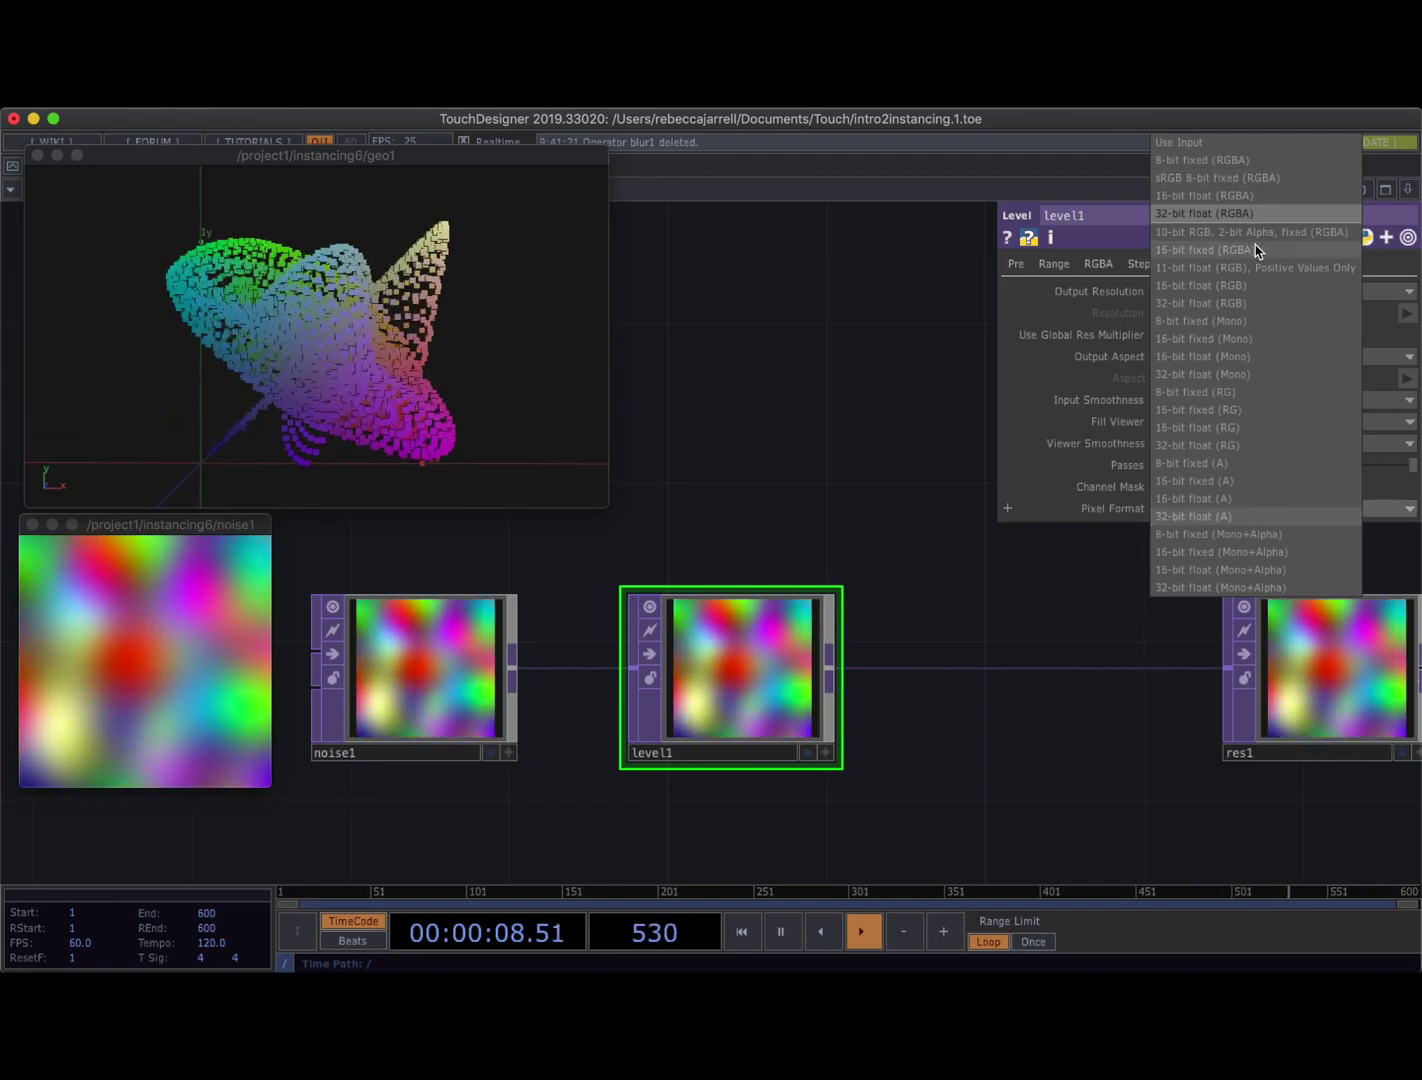
{"action": "left_click", "coordinate": [1257, 251]}
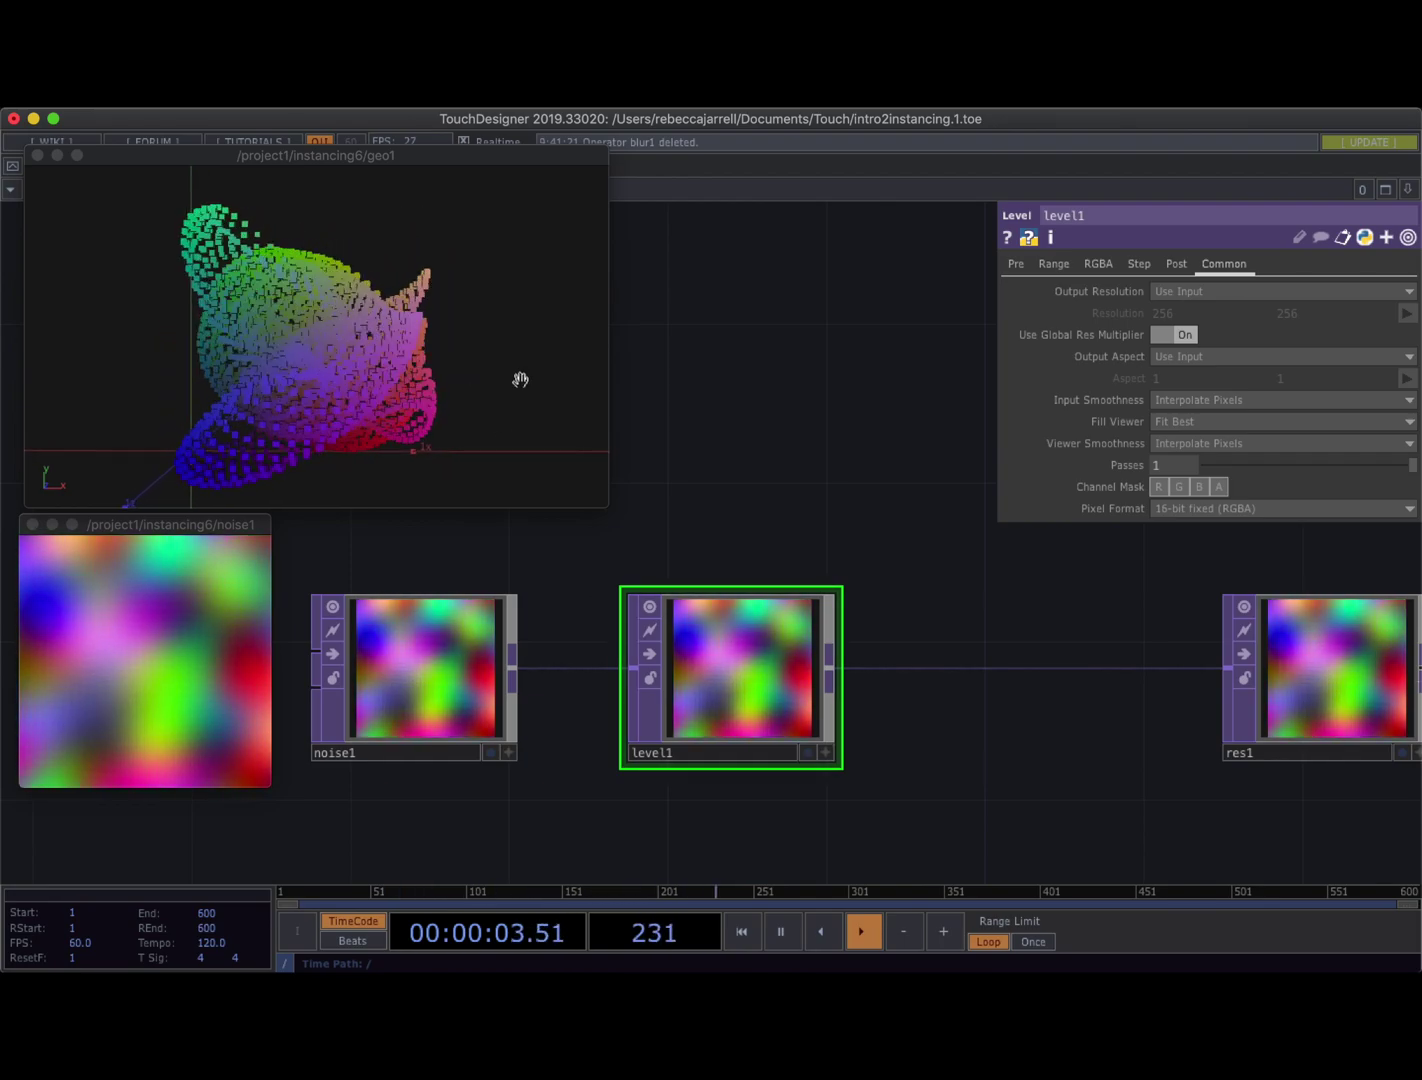
Set level1's Low R to -1 and High R to 2, checking the geo1 instances from different angles
{"action": "left_click", "coordinate": [1098, 264]}
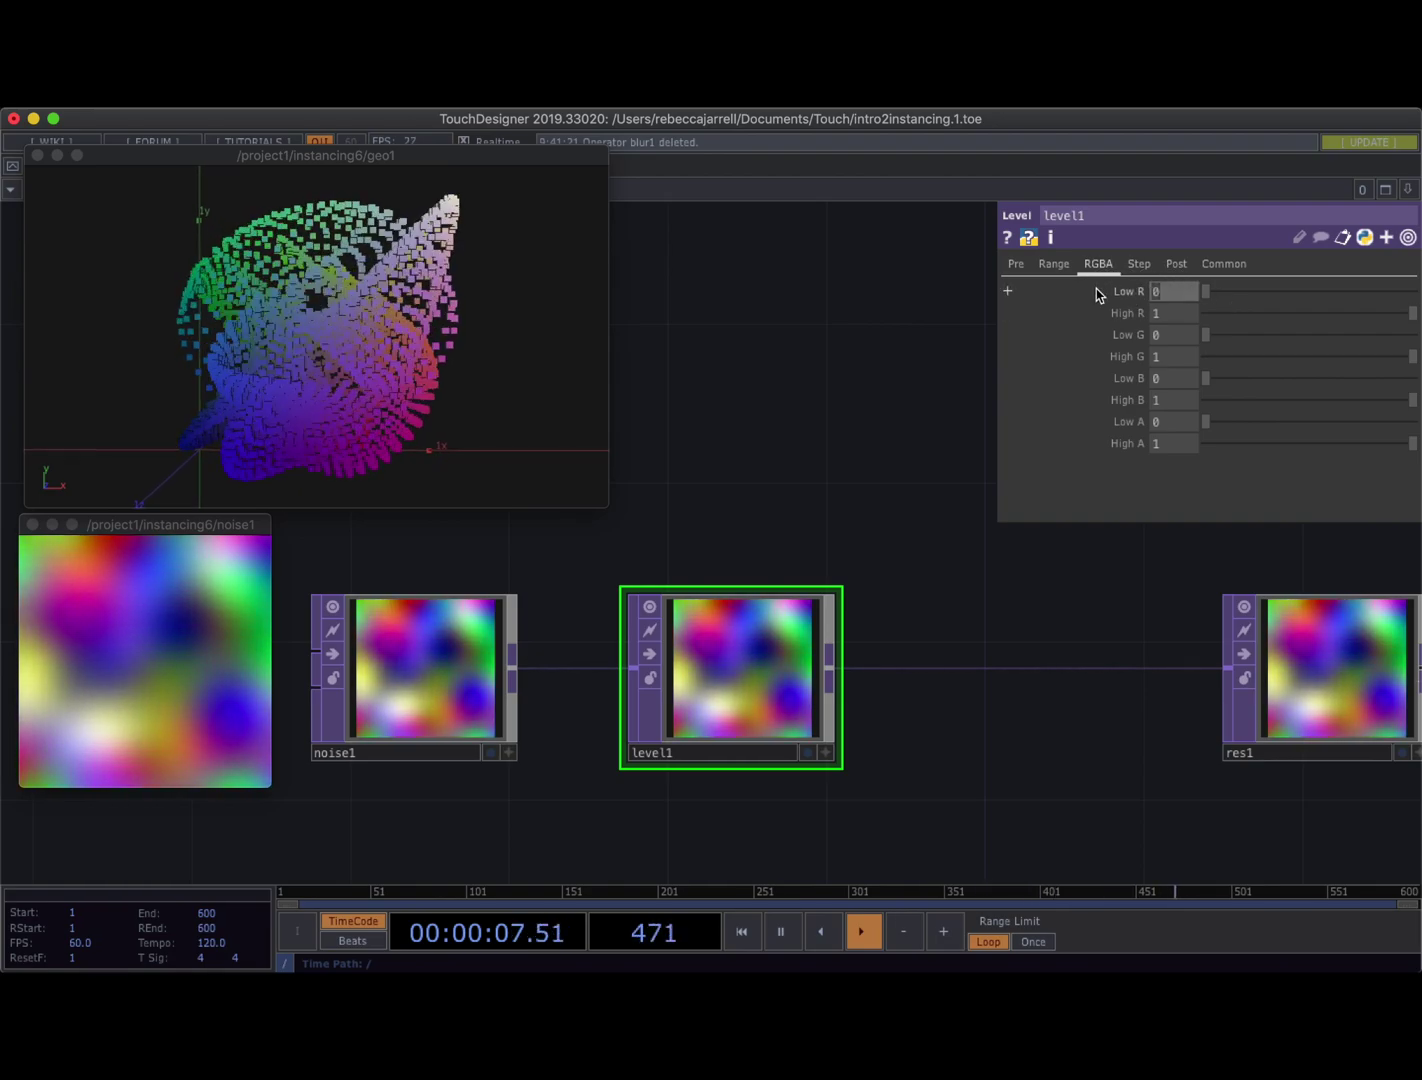
{"action": "left_click_drag", "start_coordinate": [222, 385], "coordinate": [280, 389]}
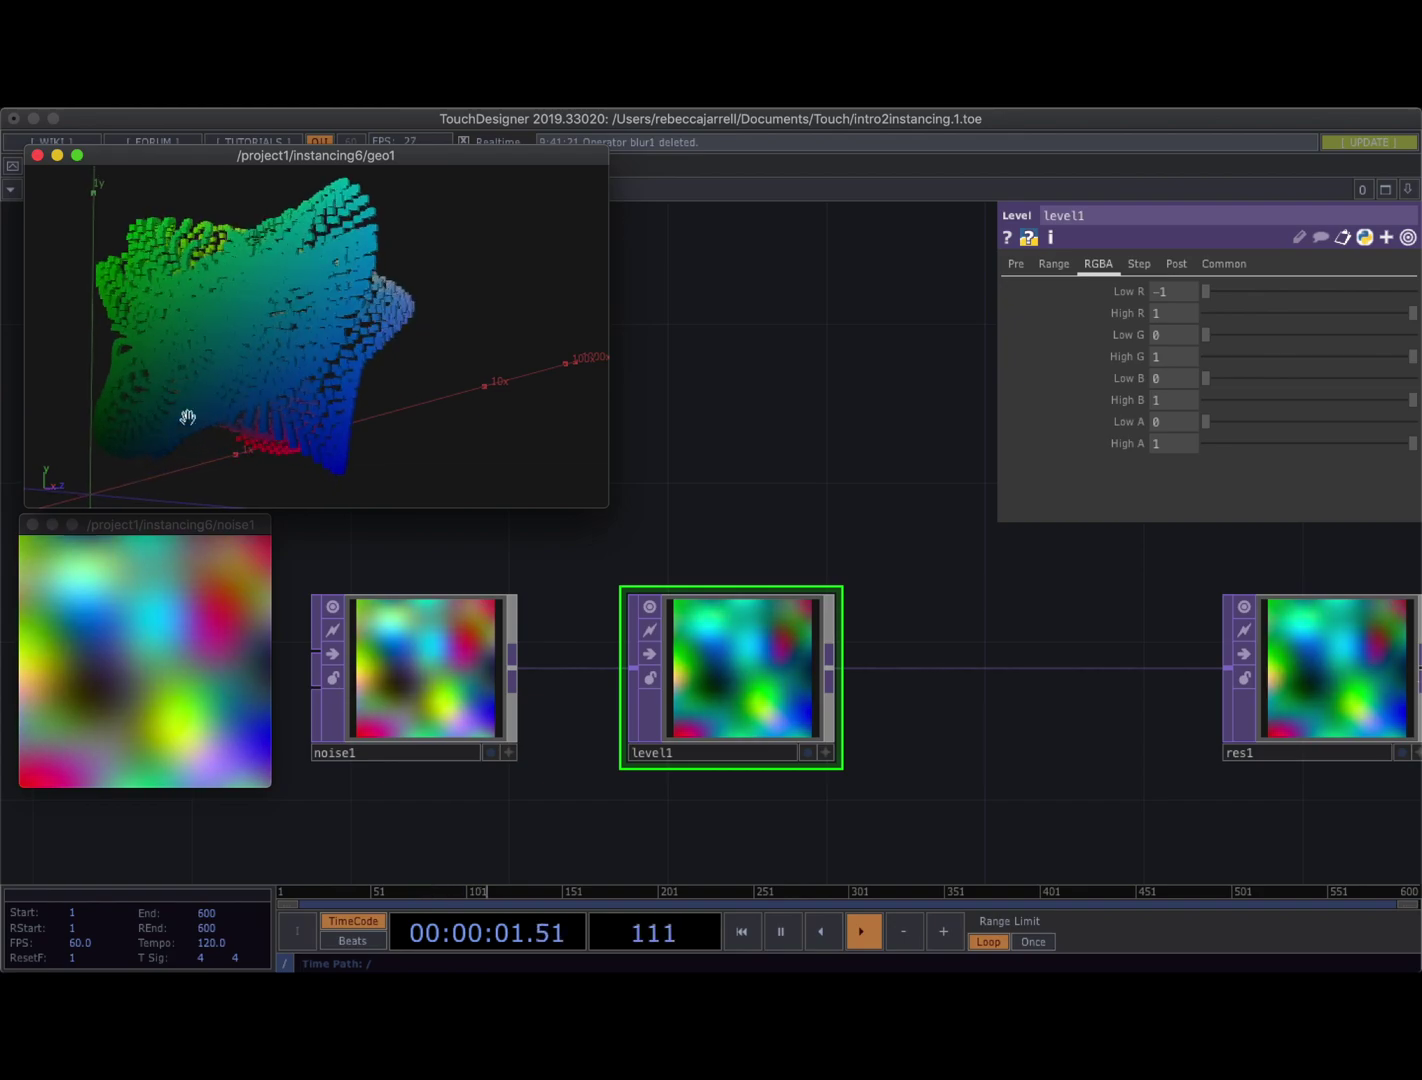
{"action": "left_click_drag", "start_coordinate": [180, 346], "coordinate": [185, 359]}
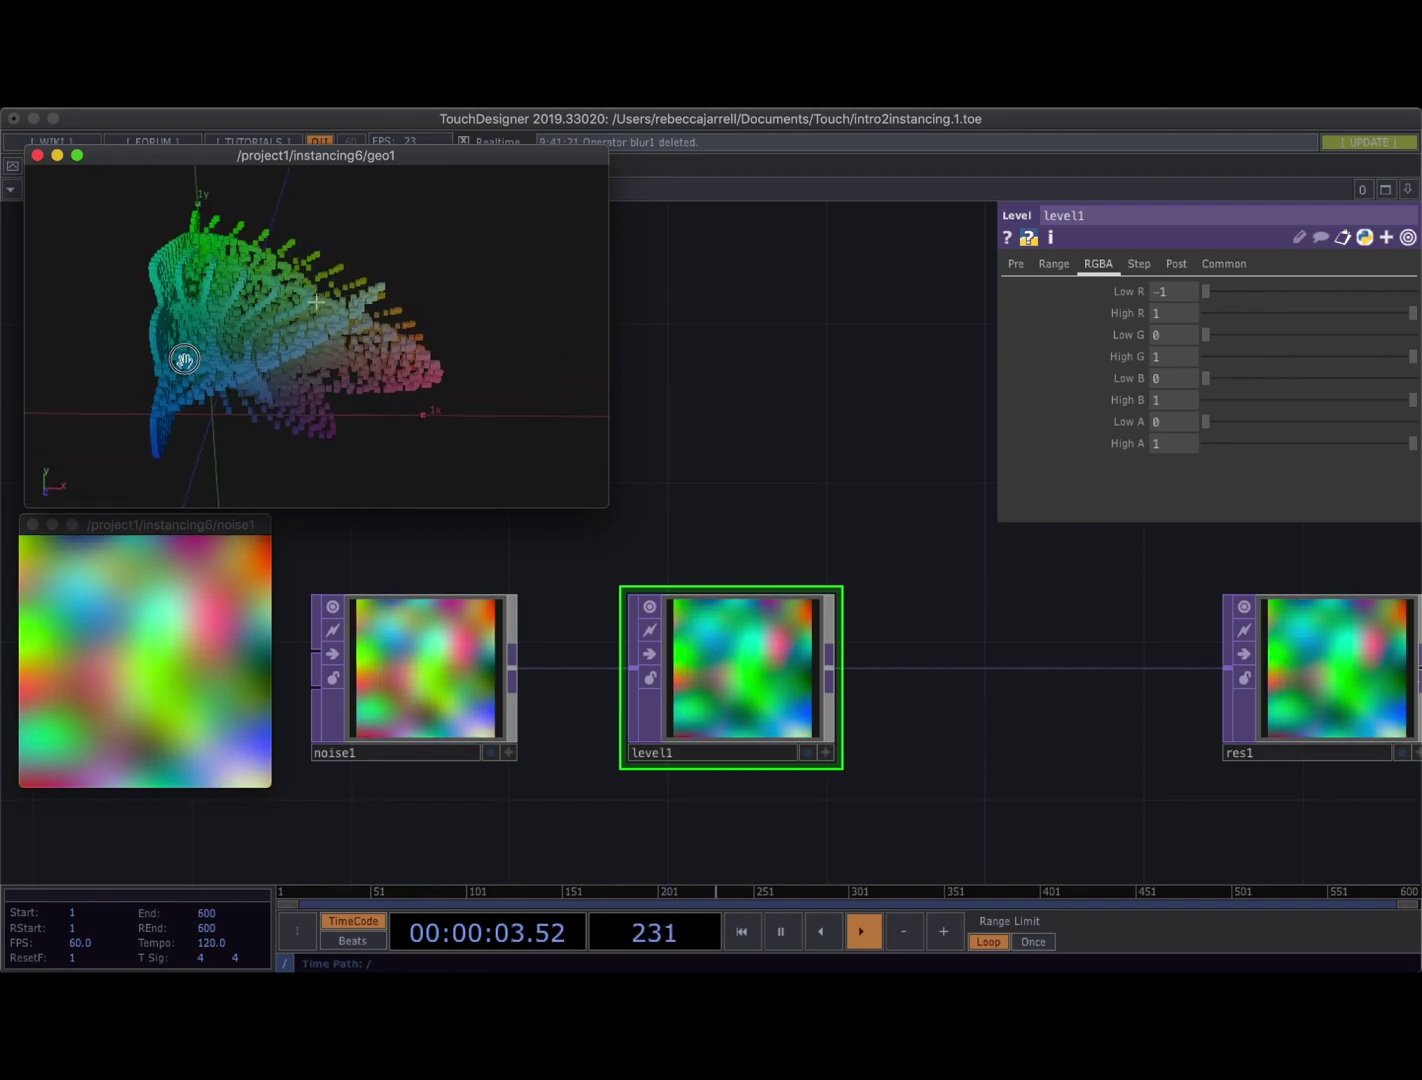
{"action": "left_click_drag", "start_coordinate": [1162, 313], "coordinate": [1106, 336]}
{"action": "type", "text": "2"}
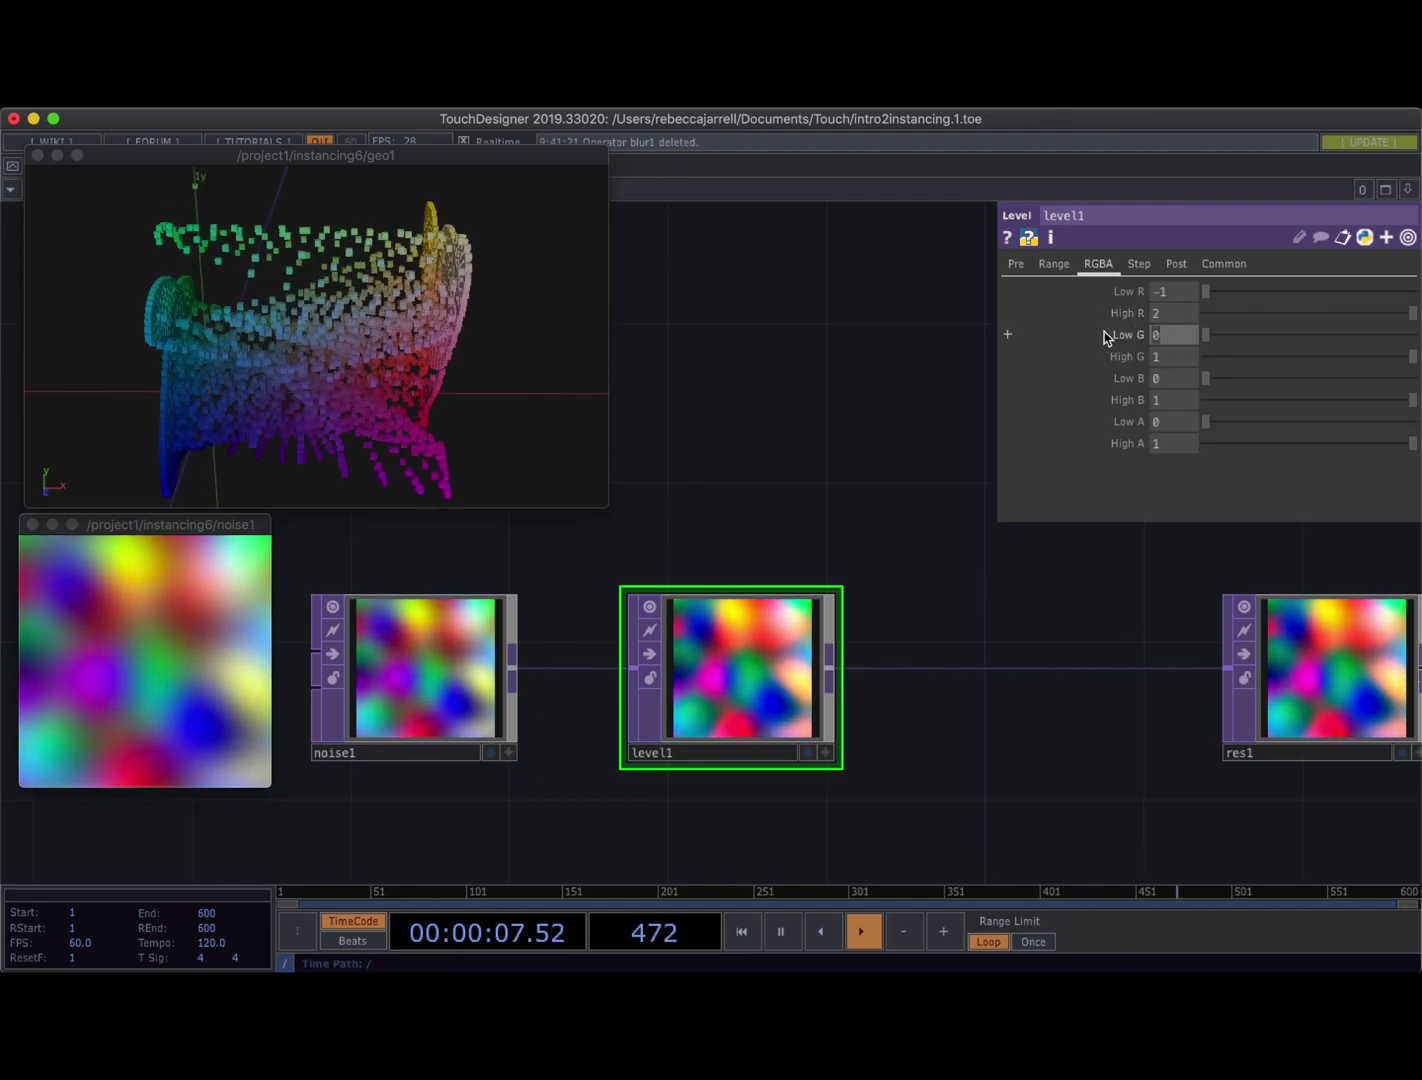
{"action": "type", "text": "-"}
Set level1's Low G to -1 and High G to 2
{"action": "key", "text": "Return"}
{"action": "left_click", "coordinate": [1166, 336]}
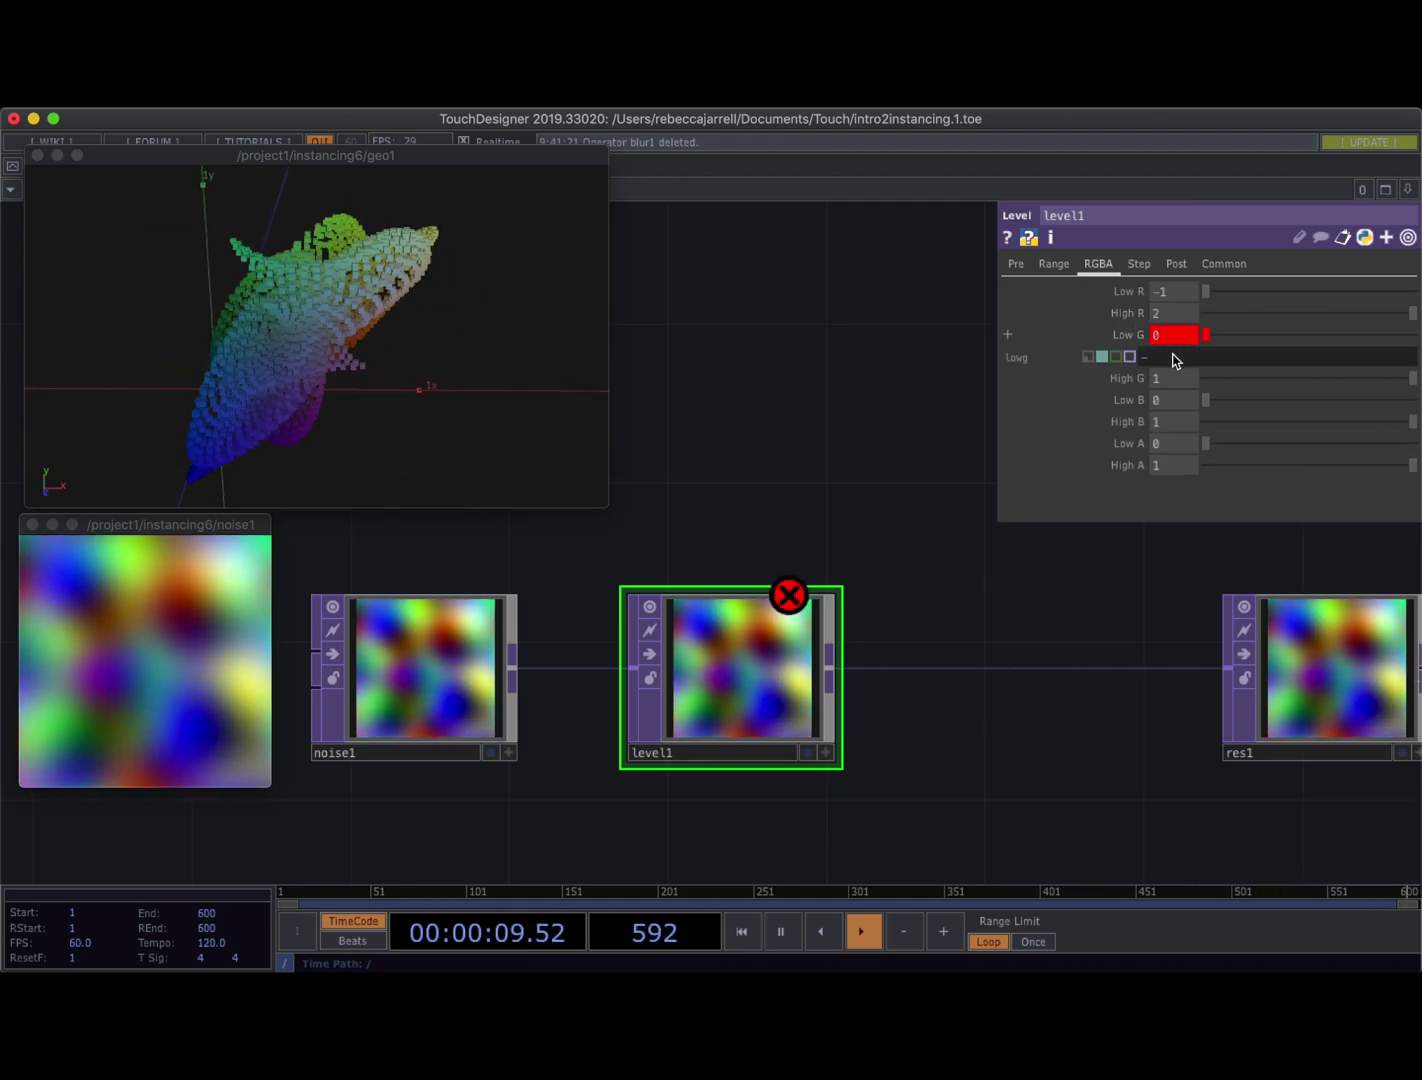
{"action": "type", "text": "1"}
{"action": "key", "text": "Return"}
{"action": "left_click_drag", "start_coordinate": [1171, 379], "coordinate": [1105, 379]}
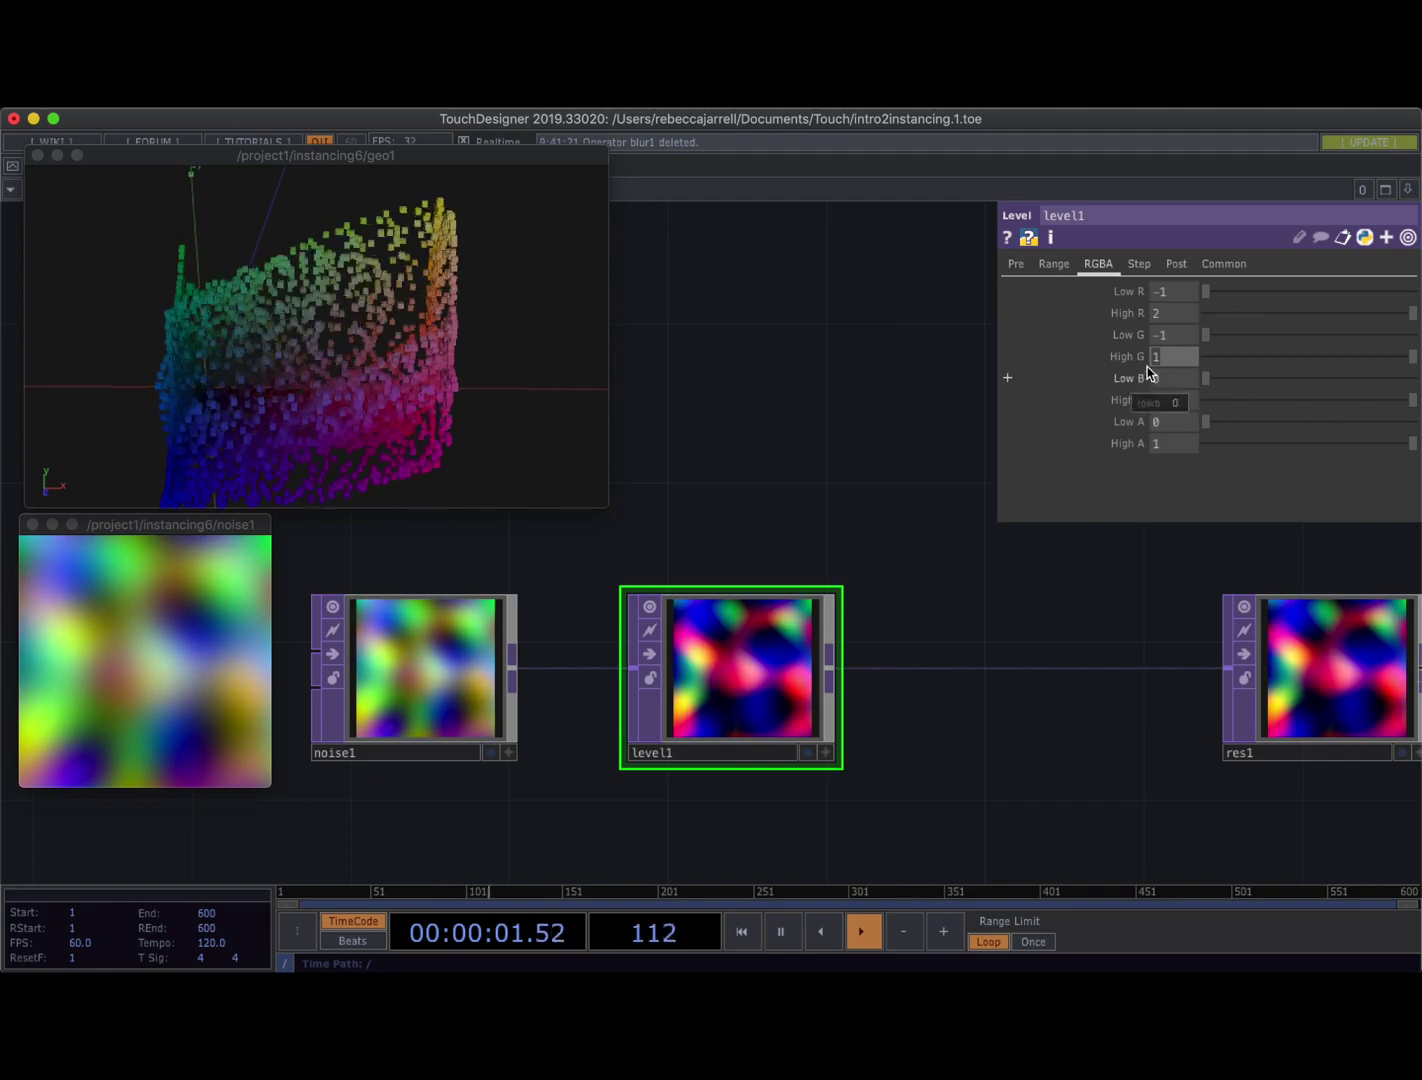
{"action": "type", "text": "2"}
{"action": "key", "text": "Return"}
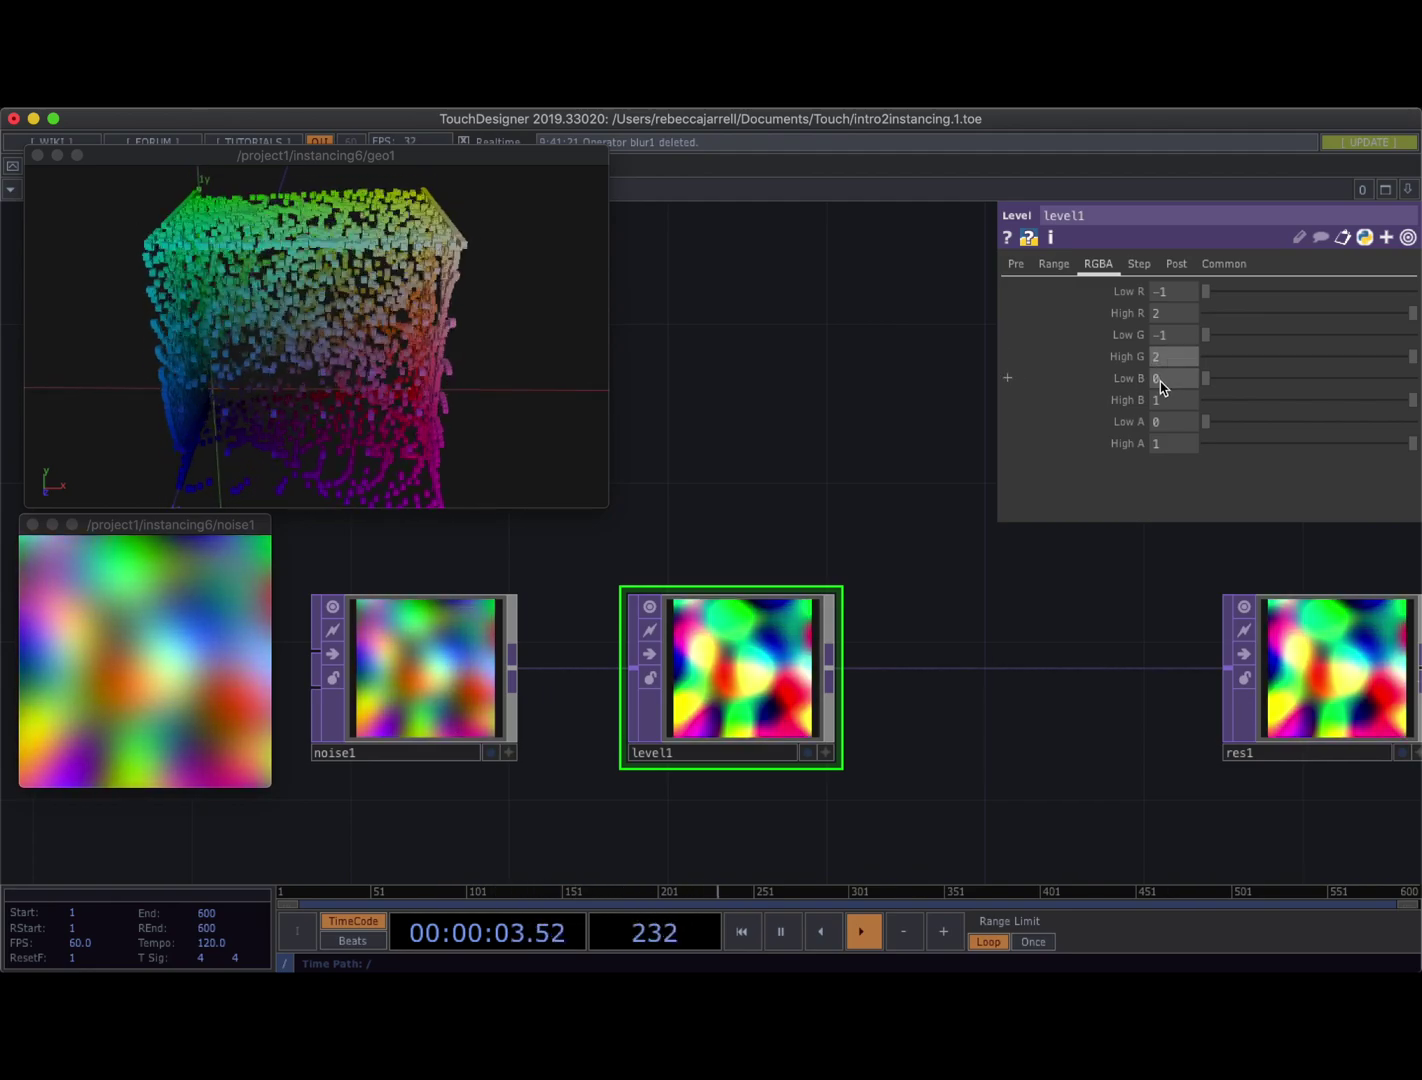
Set level1's Low B to -1 and High B to 2, and view the geo1 instances from another angle
{"action": "left_click_drag", "start_coordinate": [1163, 381], "coordinate": [1114, 382]}
{"action": "type", "text": "-1"}
{"action": "key", "text": "Return"}
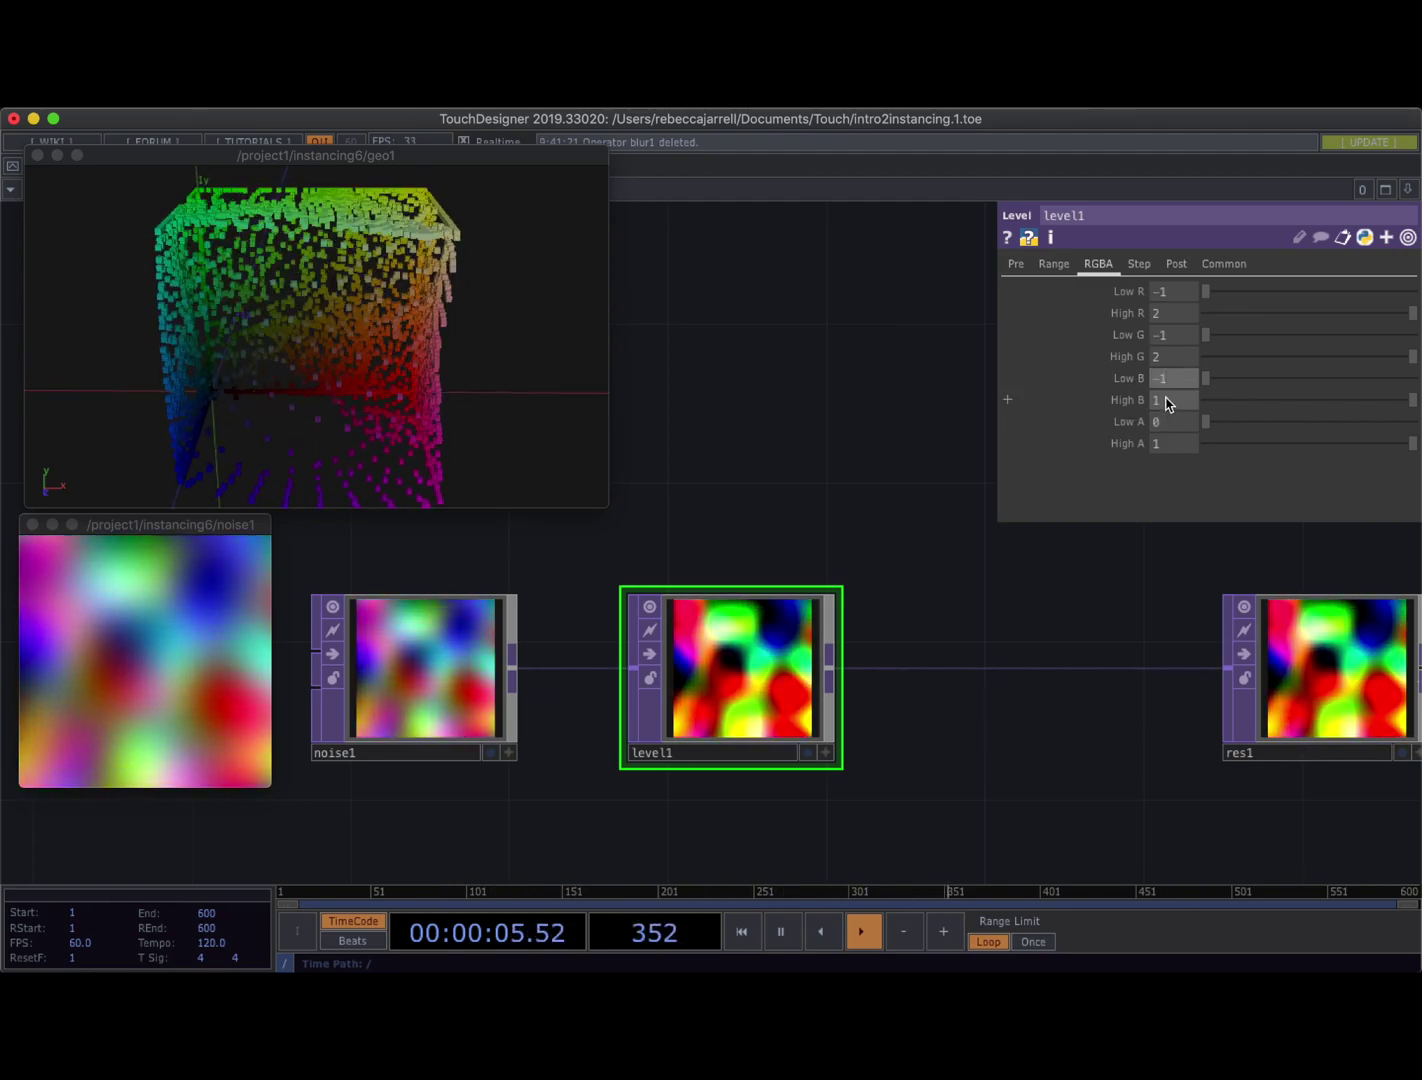
{"action": "left_click", "coordinate": [1119, 400]}
{"action": "type", "text": "2"}
{"action": "key", "text": "Return"}
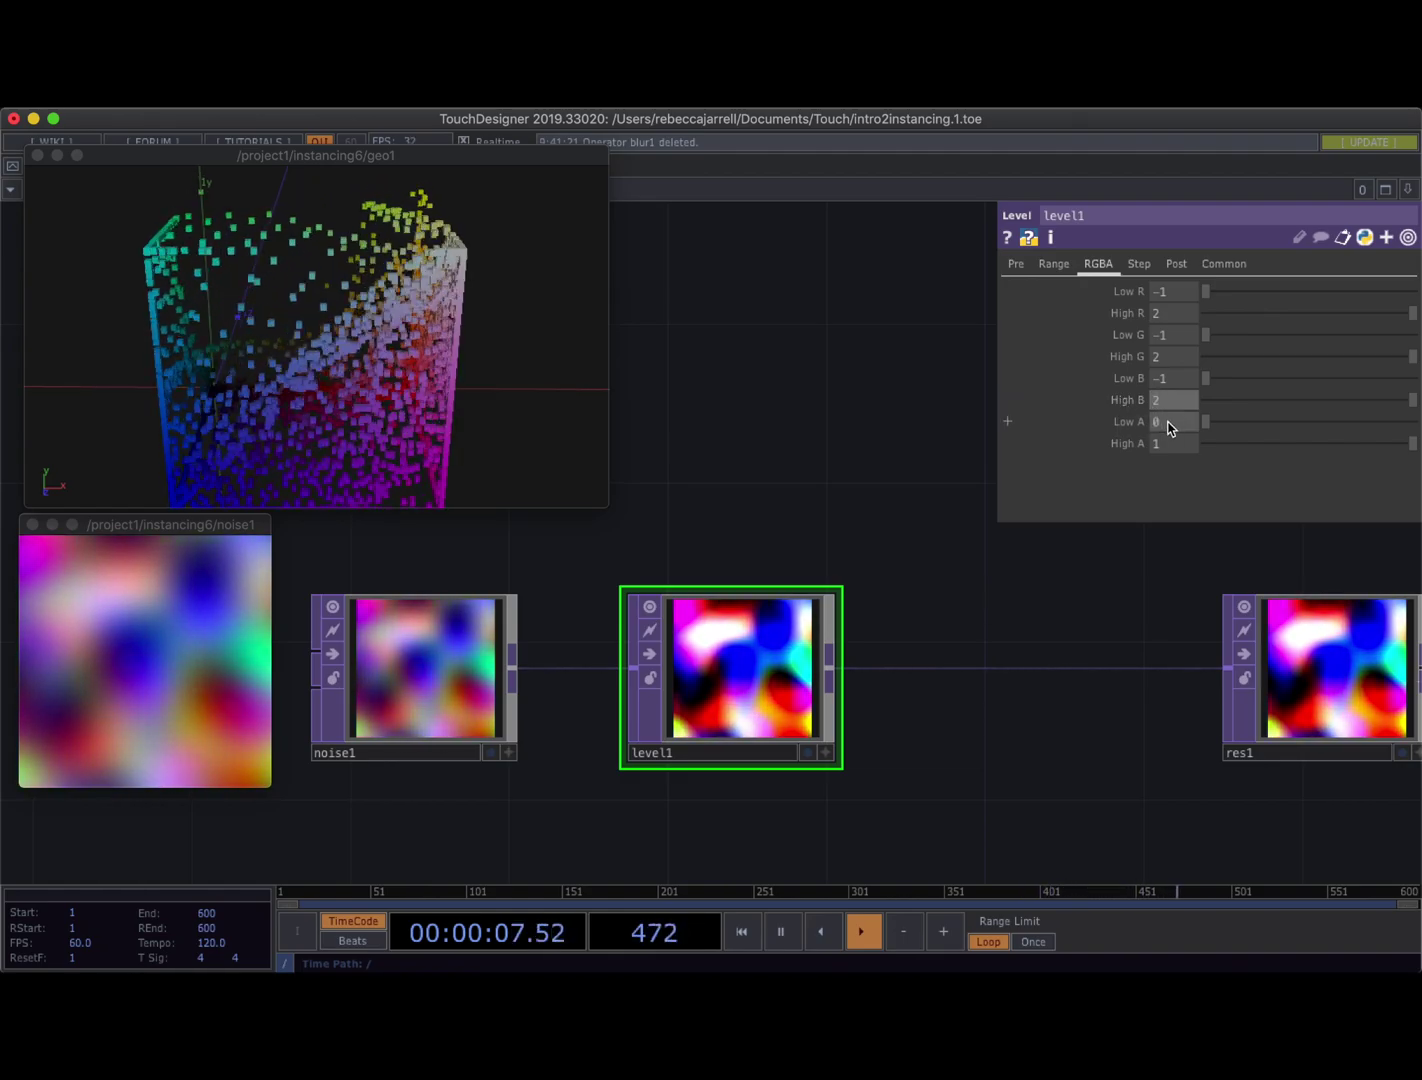
{"action": "left_click_drag", "start_coordinate": [285, 347], "coordinate": [196, 328]}
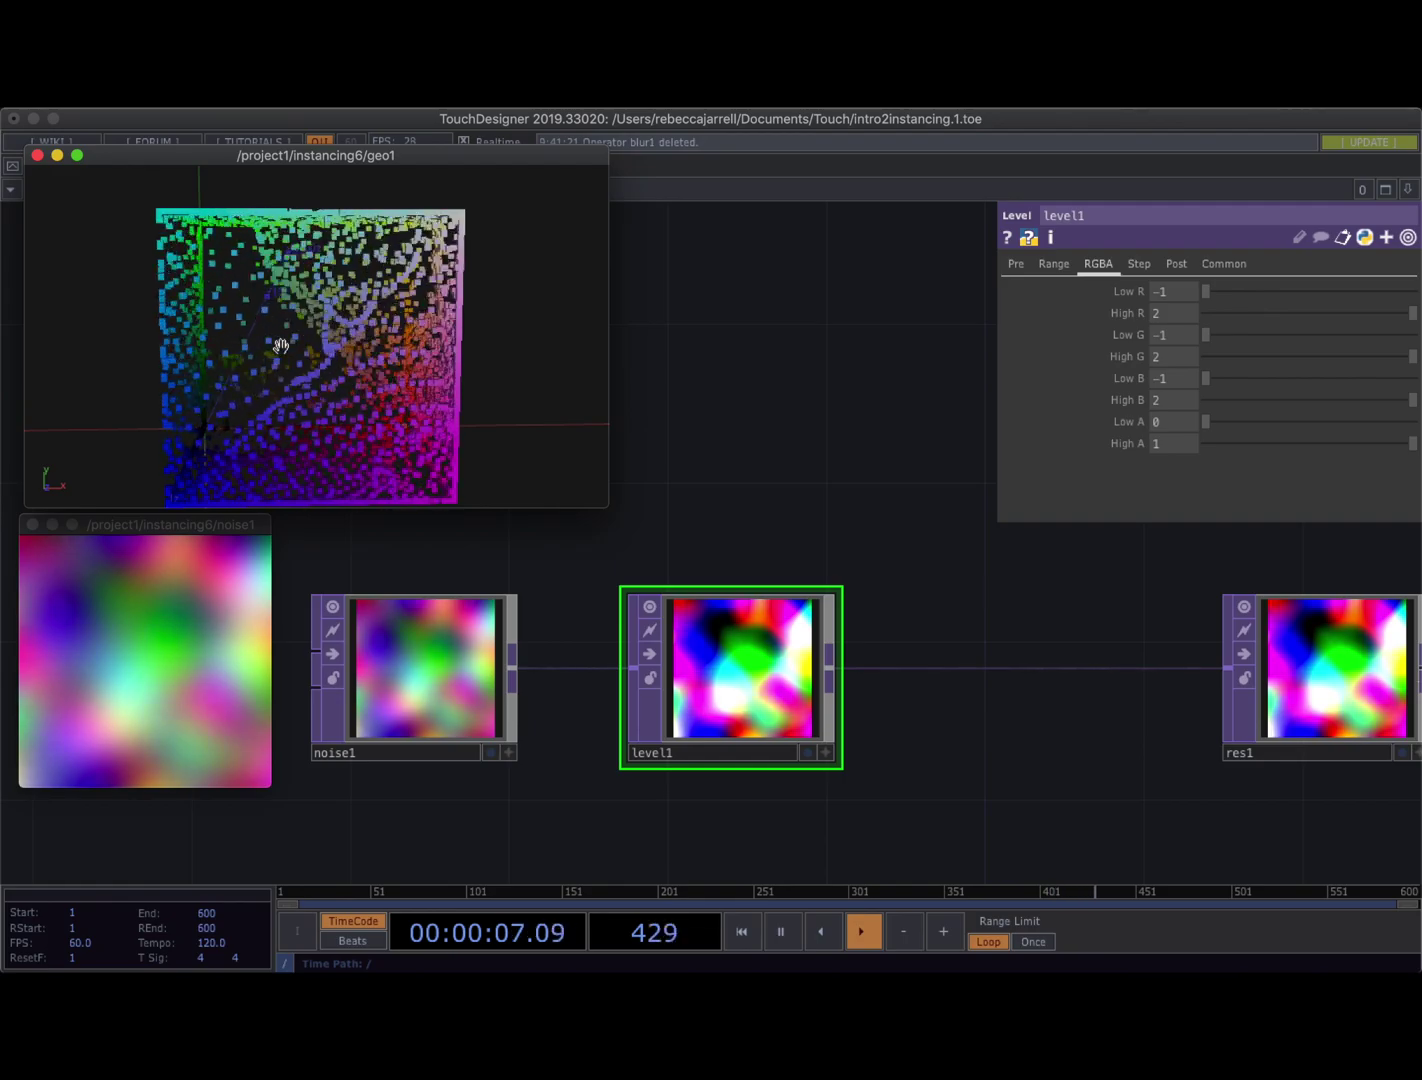
Set level1's Pixel Format to 32-bit float (RGBA) and view the geo1 instances from different angles
{"action": "left_click", "coordinate": [1226, 266]}
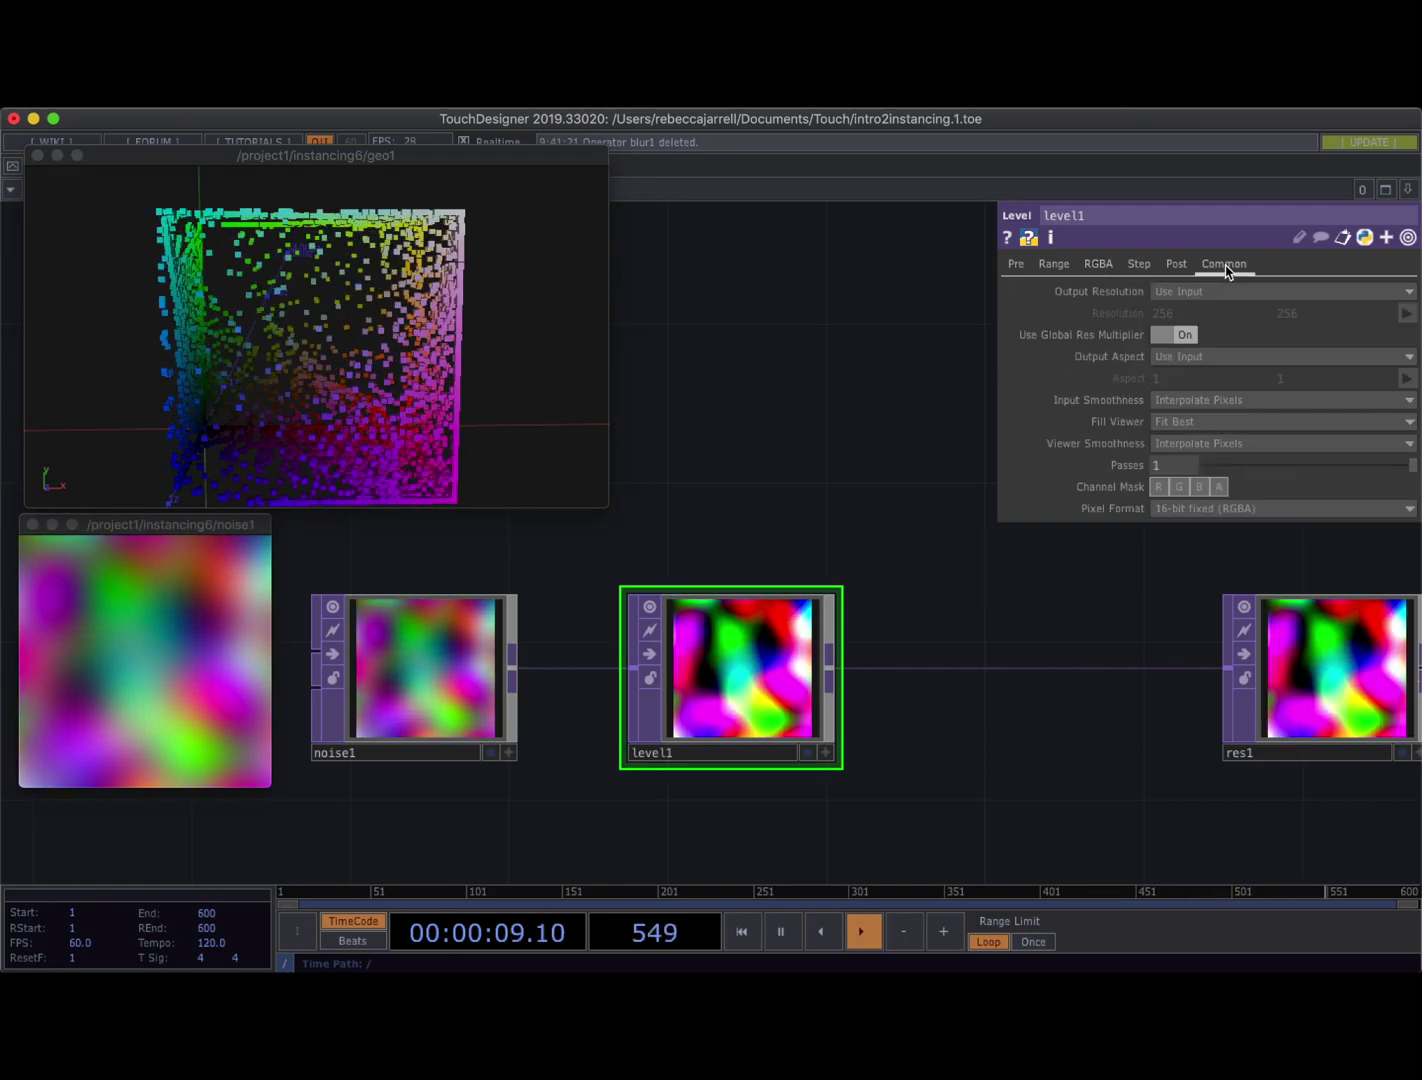
{"action": "left_click", "coordinate": [1217, 510]}
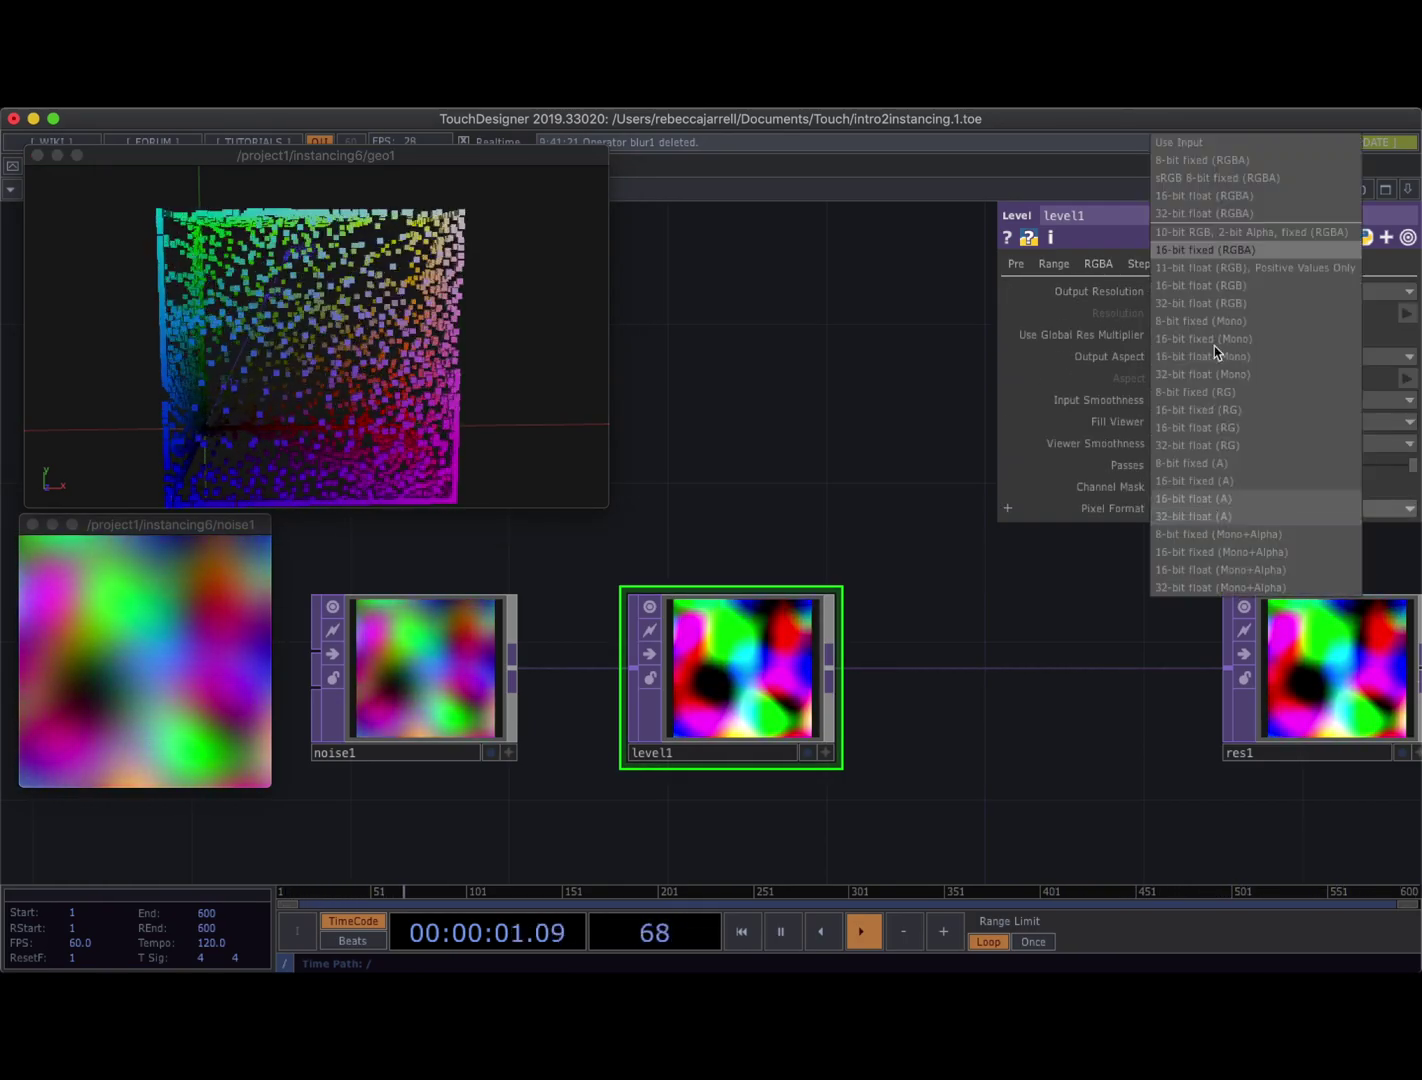
{"action": "left_click", "coordinate": [1214, 214]}
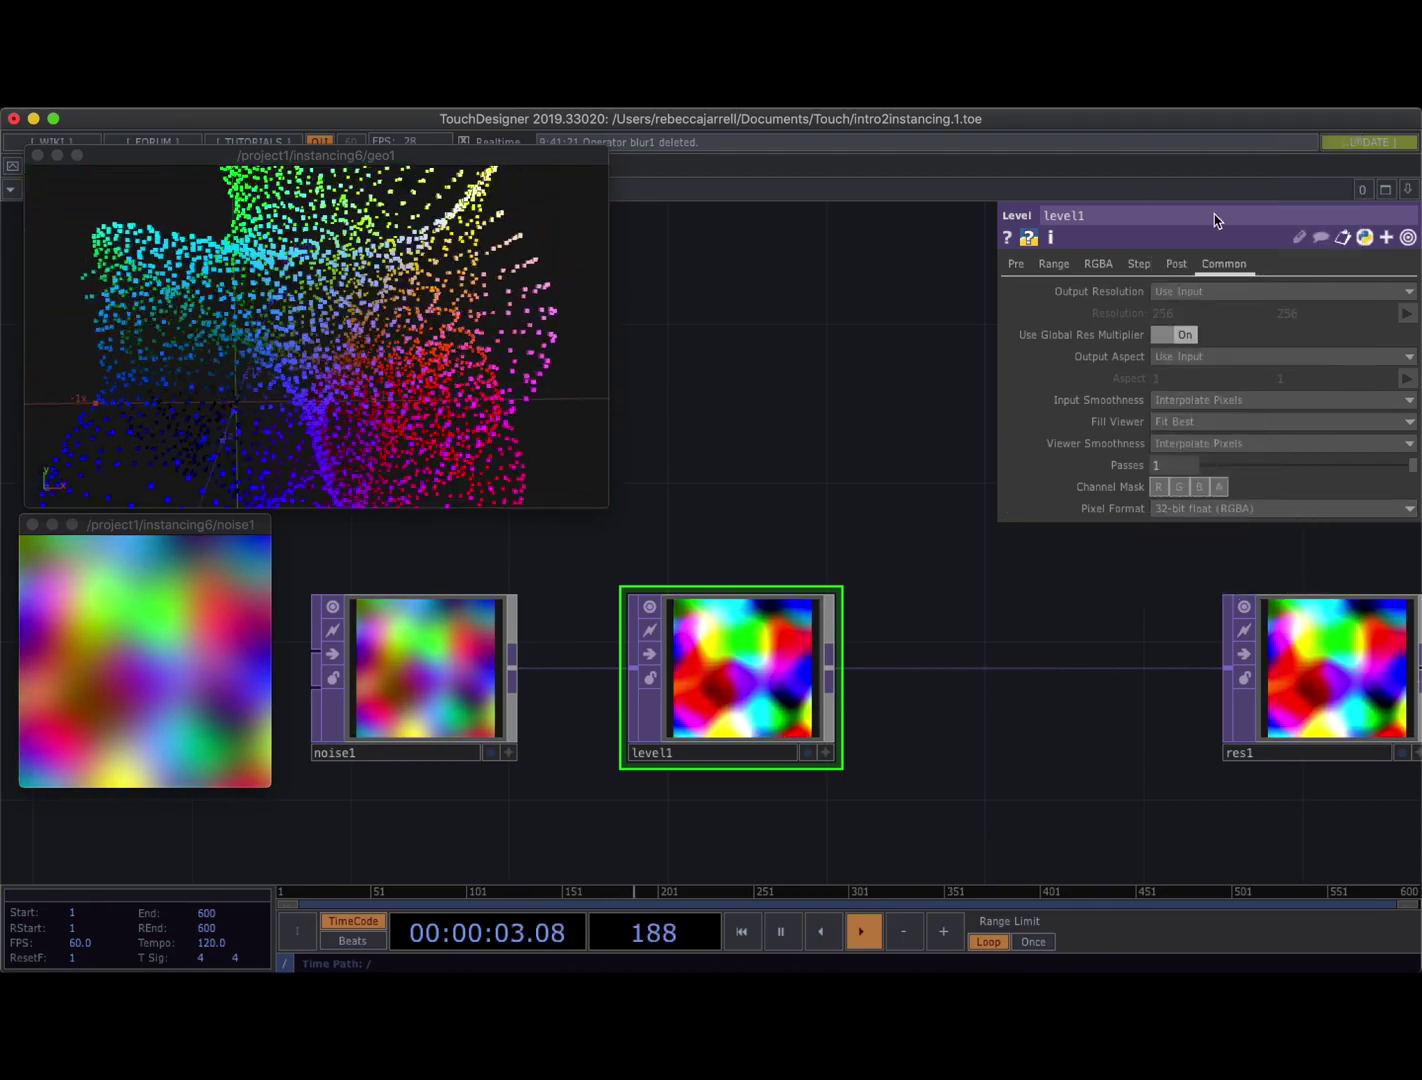
{"action": "left_click_drag", "start_coordinate": [290, 300], "coordinate": [255, 308]}
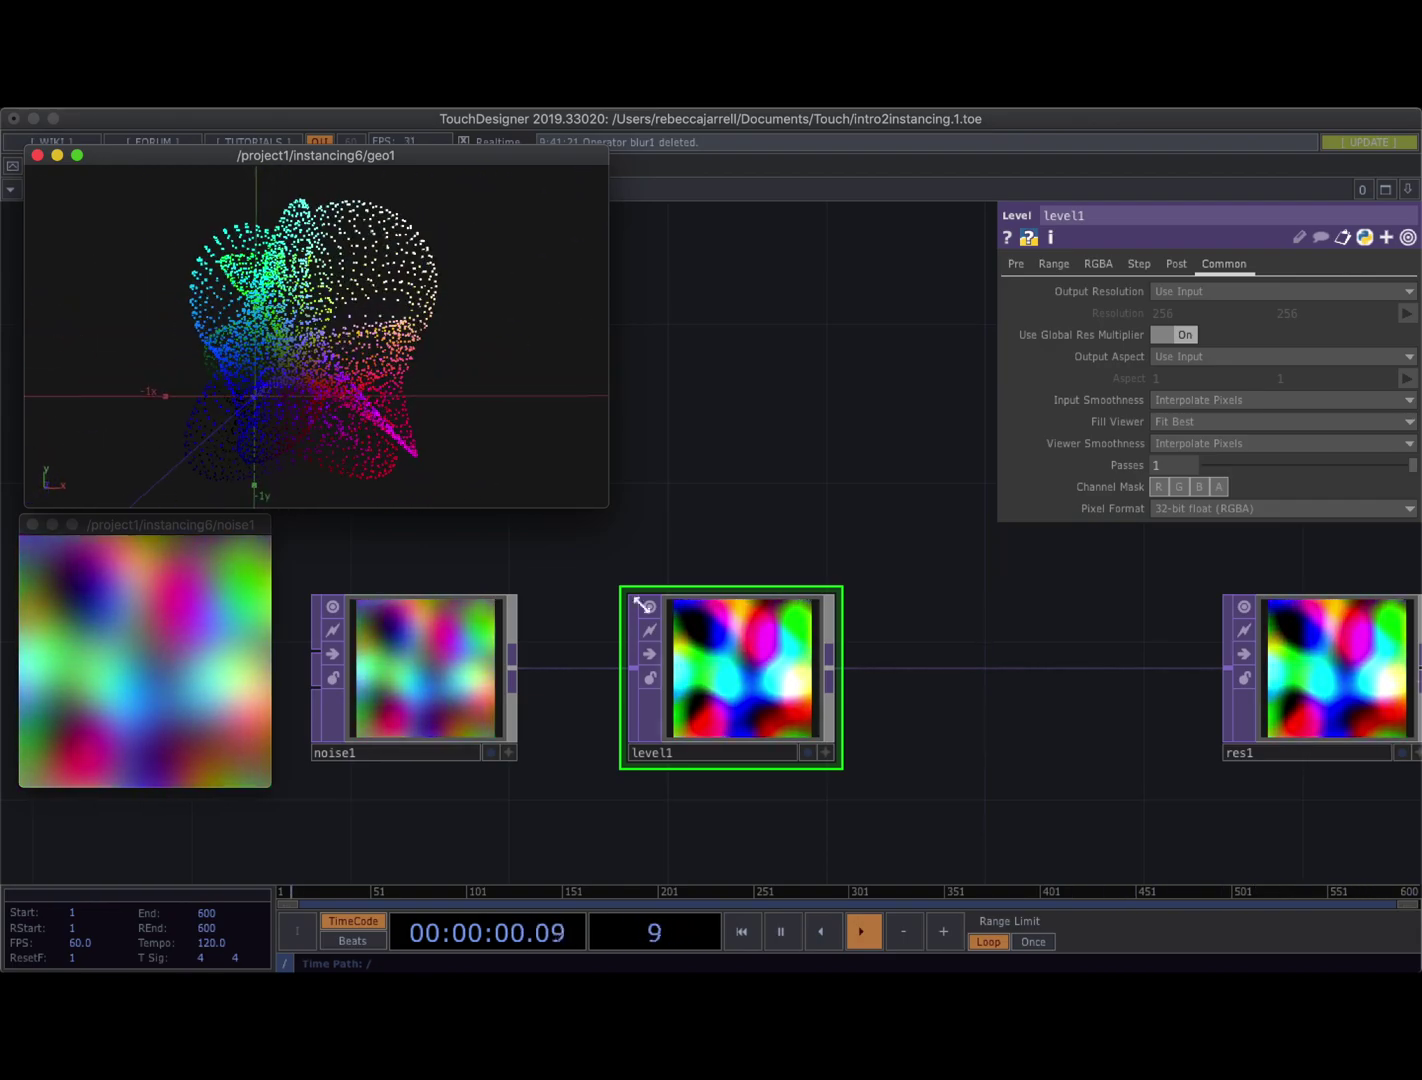
{"action": "left_click", "coordinate": [1098, 263]}
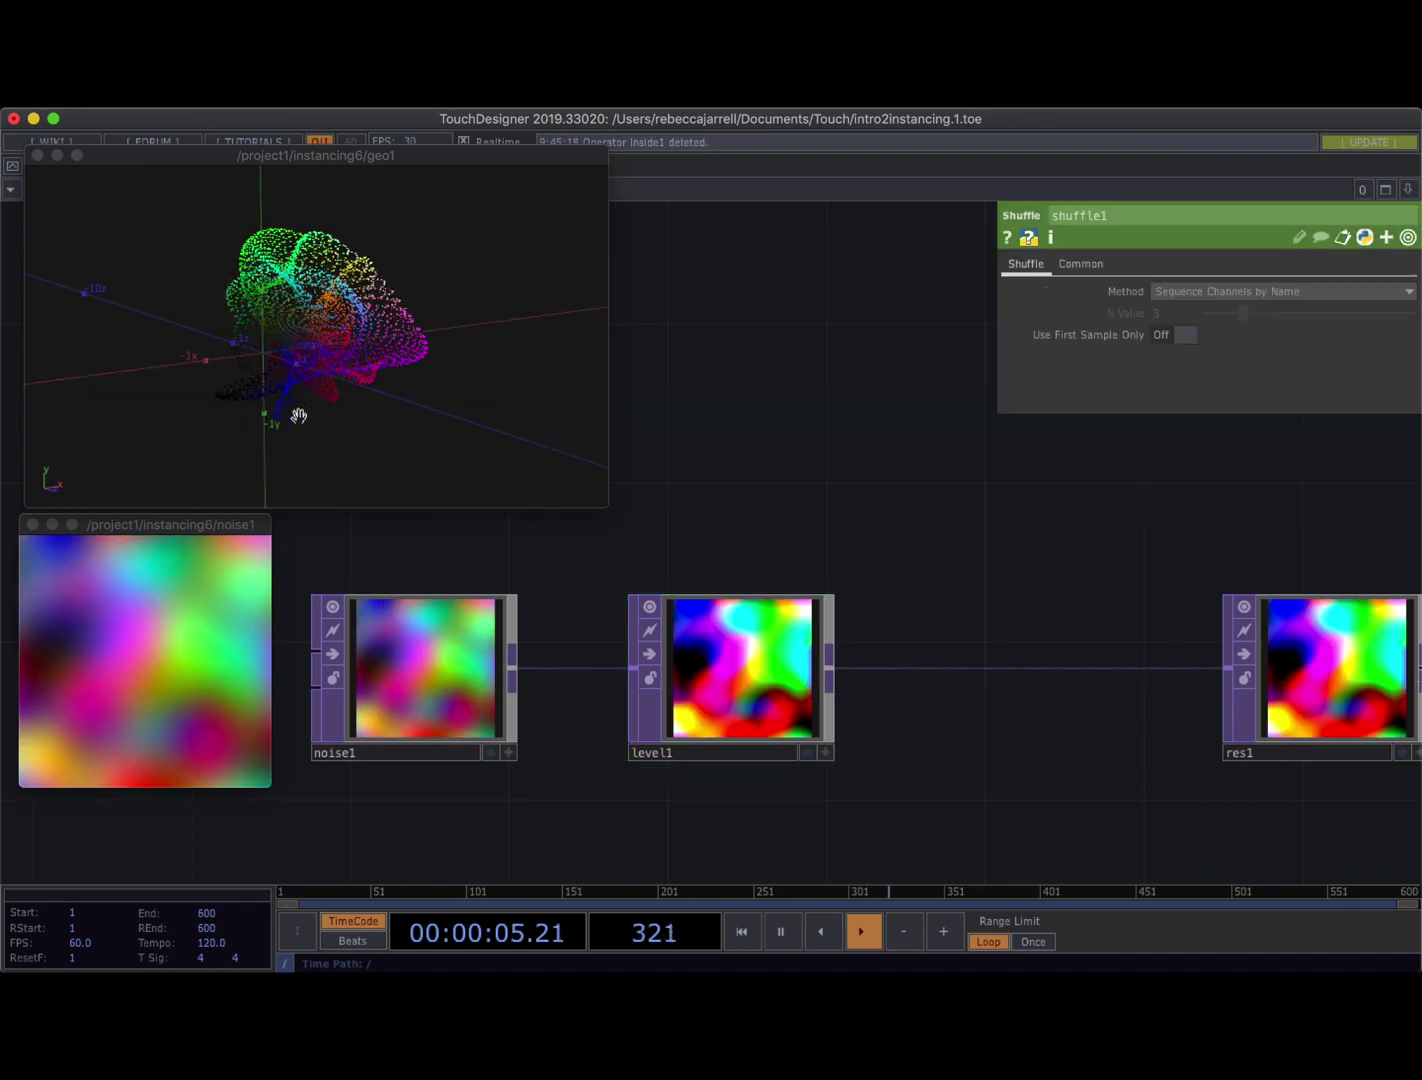
{"action": "left_click_drag", "start_coordinate": [298, 412], "coordinate": [315, 375]}
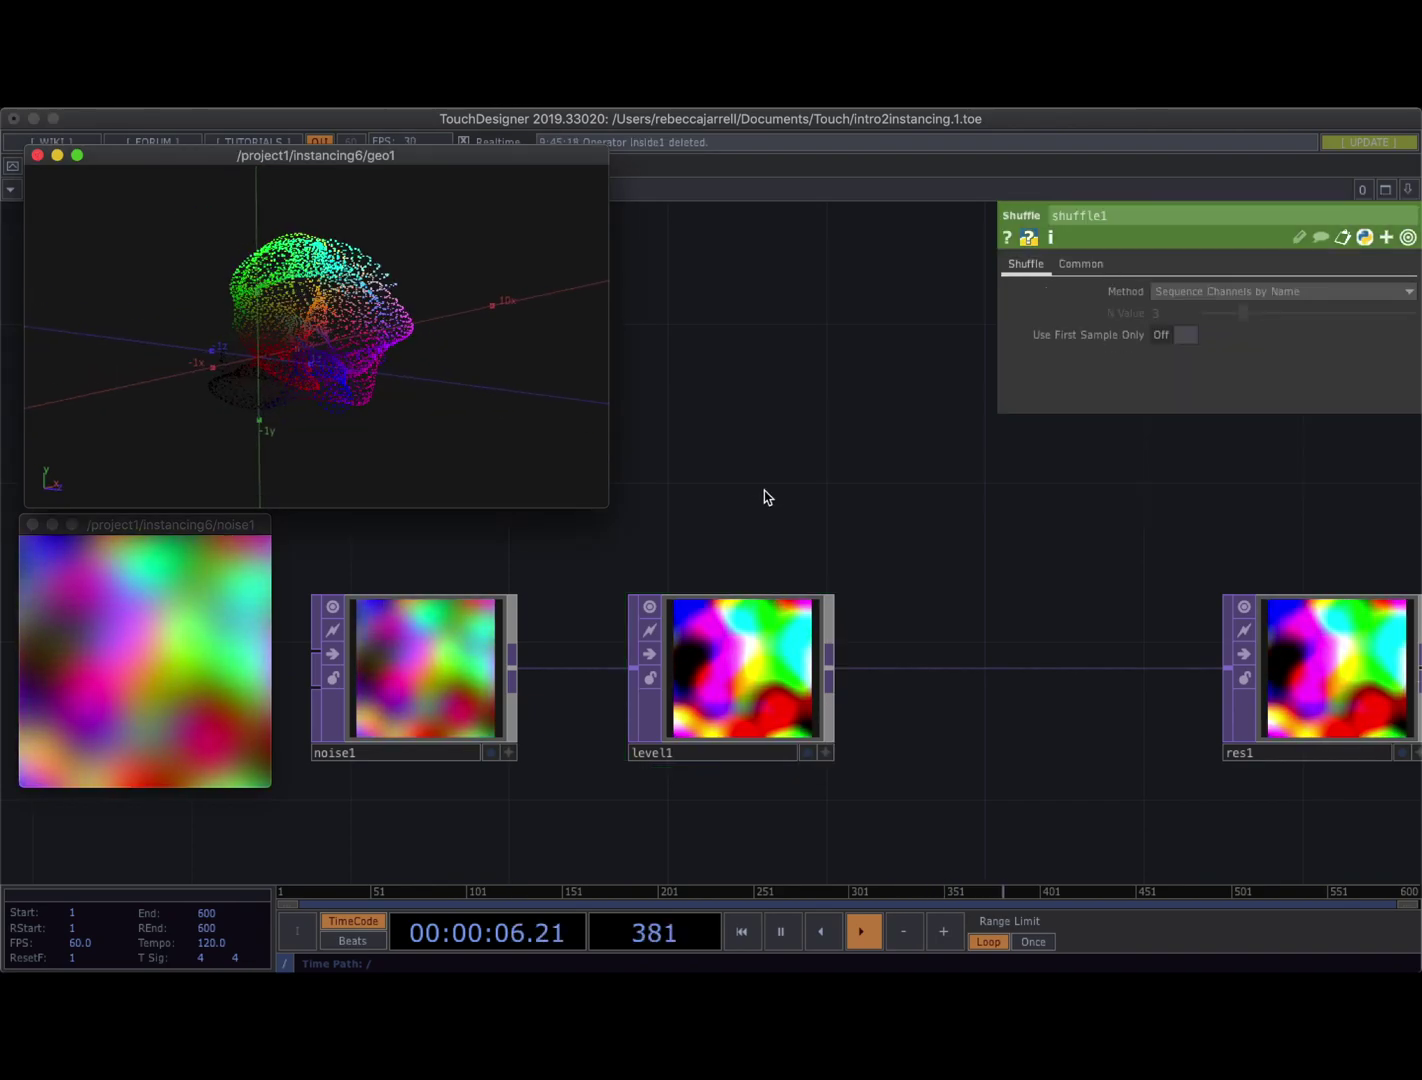
Add a Math TOP to the network above level1
{"action": "key", "text": "Tab"}
{"action": "type", "text": "m"}
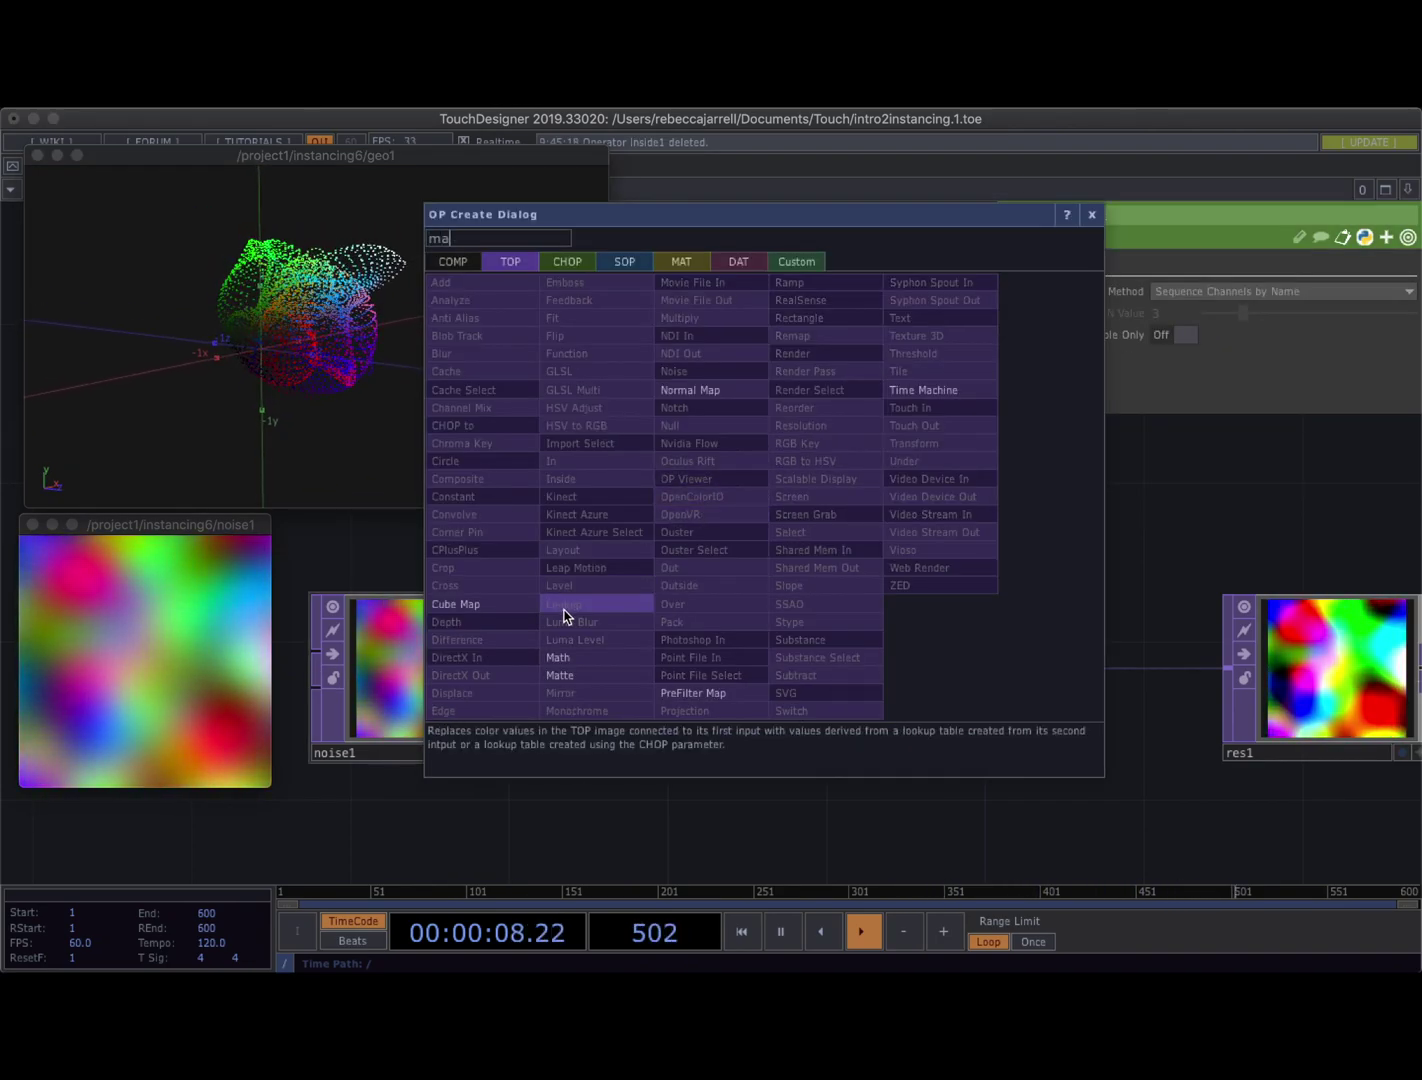
{"action": "left_click", "coordinate": [558, 657]}
{"action": "left_click", "coordinate": [766, 457]}
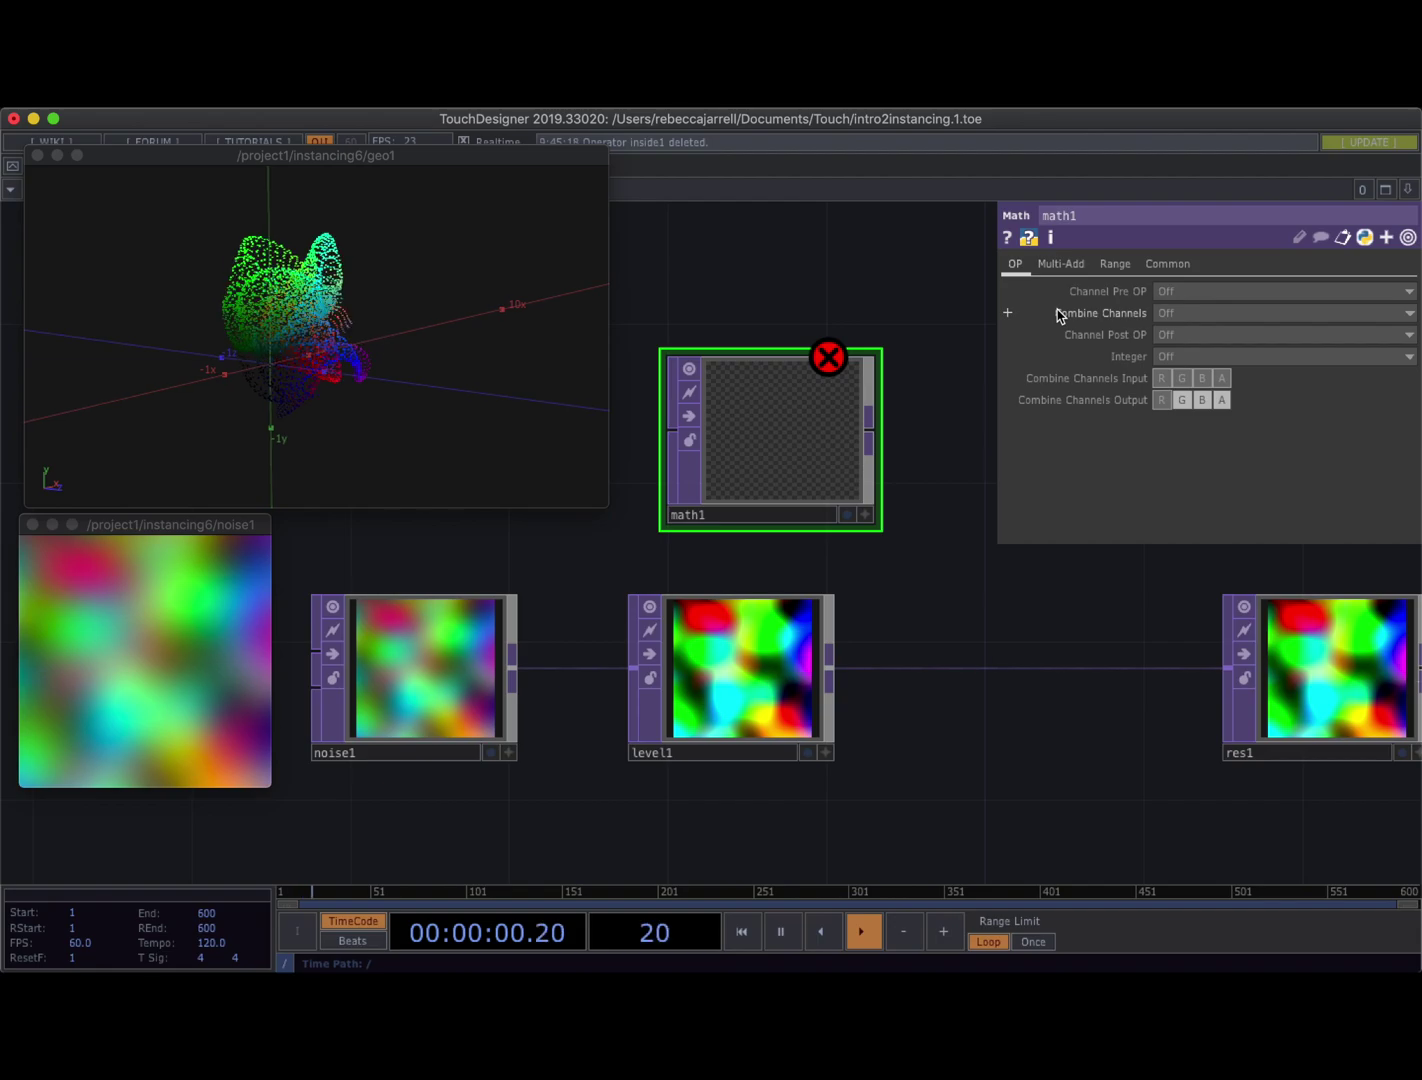
Wire noise1 into math1 and math1 into res1, replacing level1 as the input to res1
{"action": "left_click", "coordinate": [664, 437]}
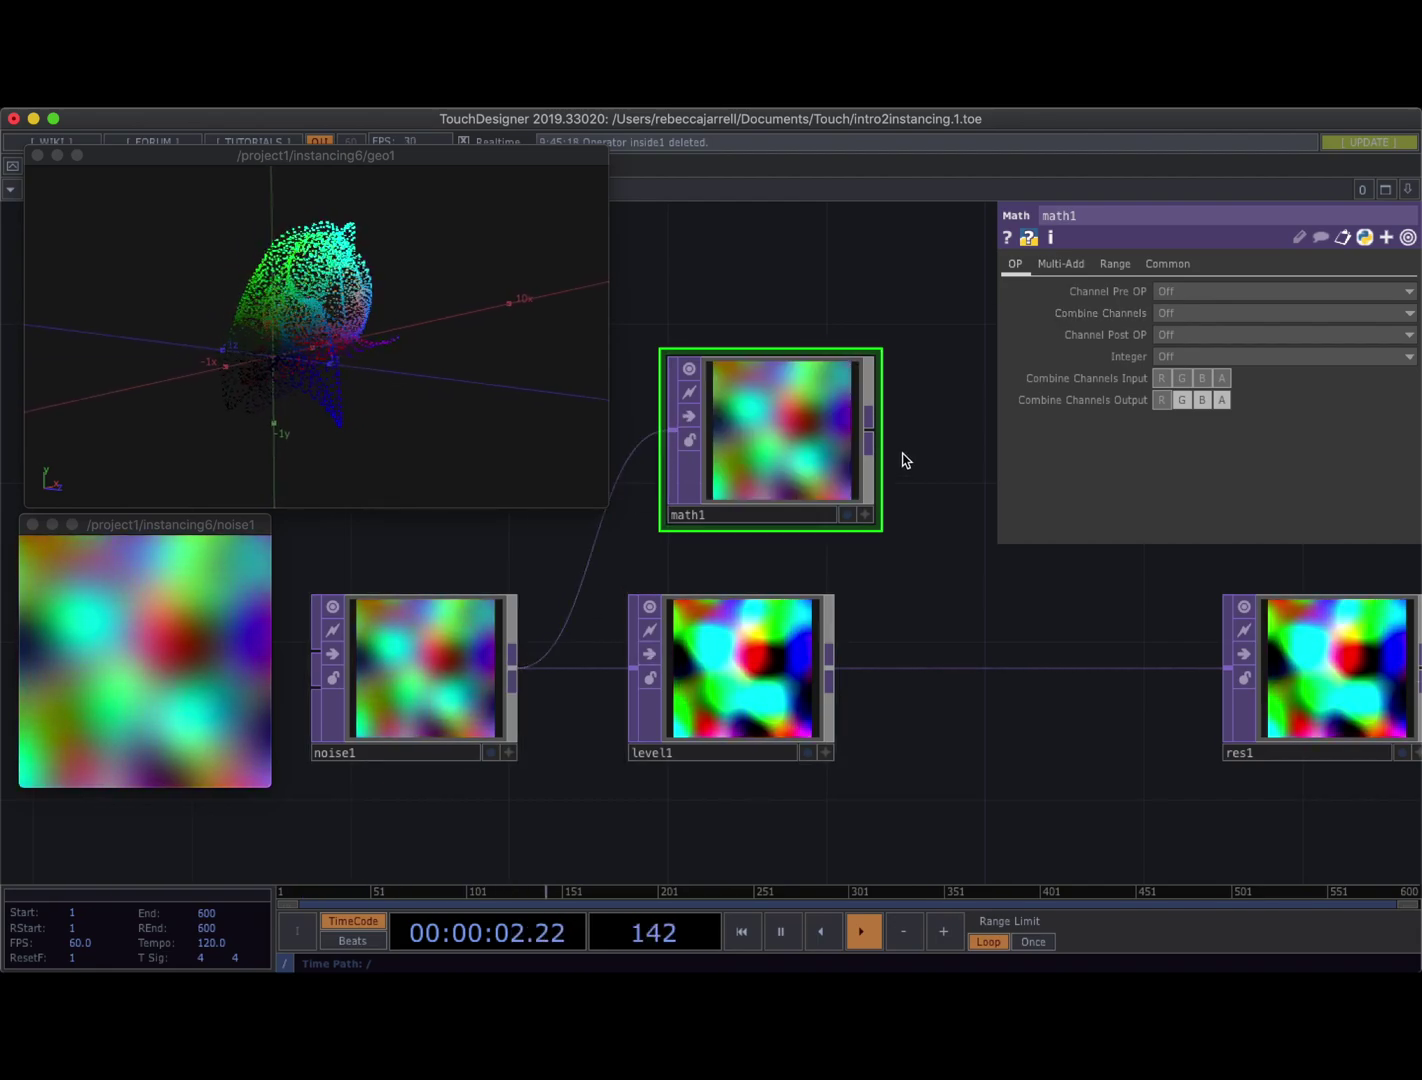
{"action": "left_click", "coordinate": [869, 430]}
{"action": "left_click", "coordinate": [910, 668]}
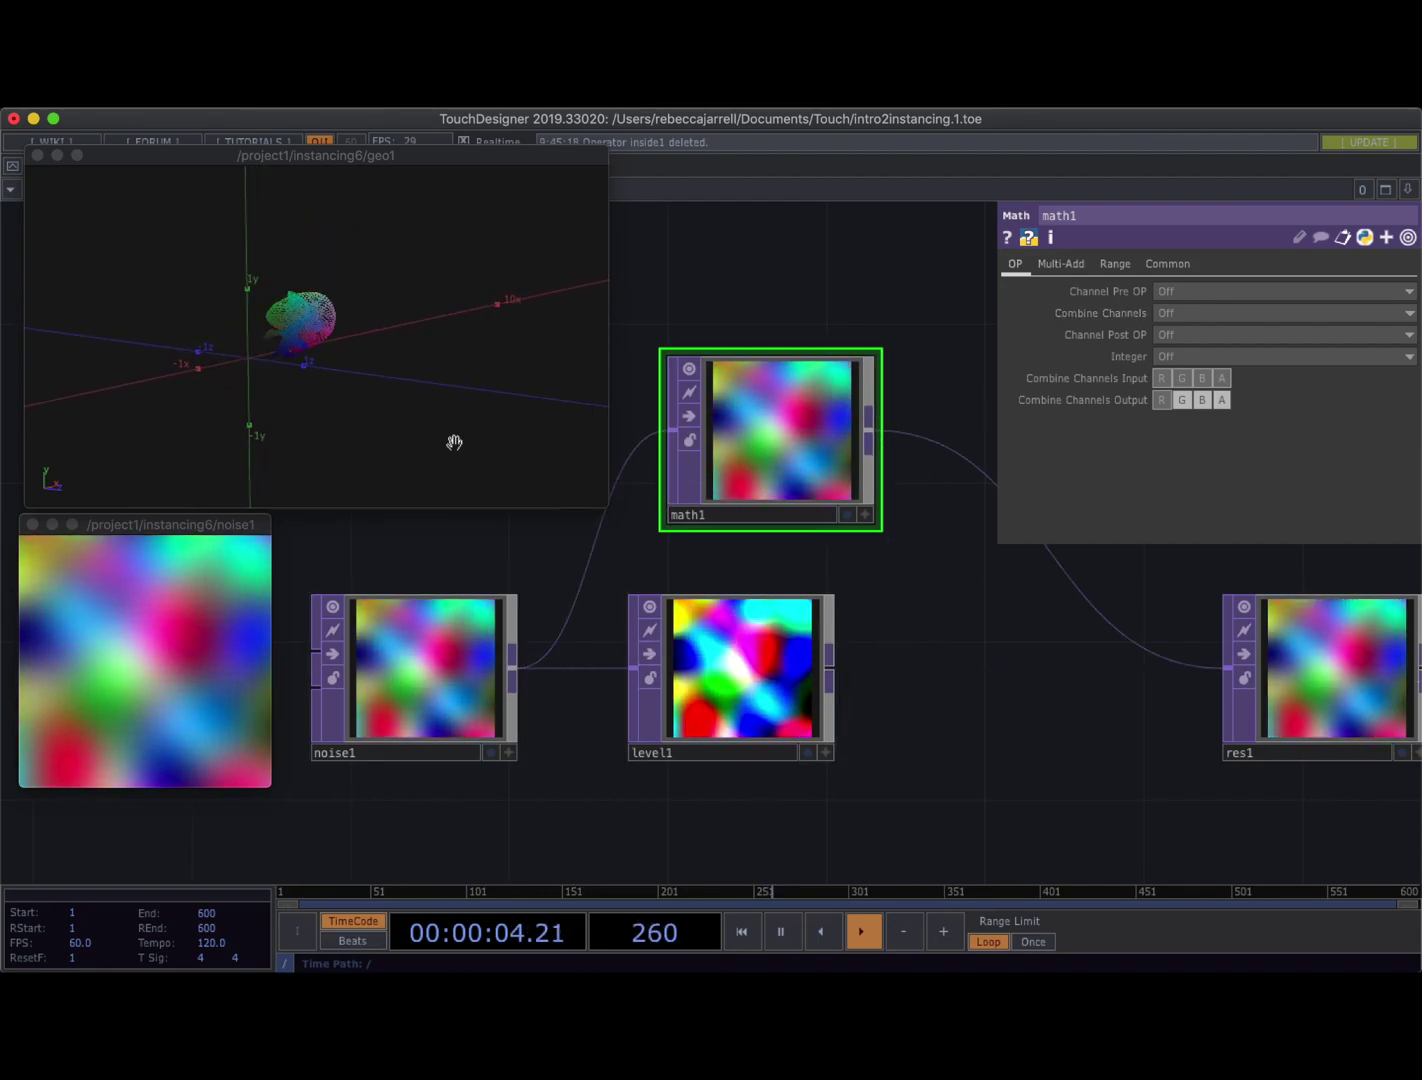
{"action": "mouse_move", "coordinate": [285, 351]}
{"action": "left_mouse_down"}
{"action": "mouse_move", "coordinate": [324, 352]}
{"action": "mouse_move", "coordinate": [284, 350]}
{"action": "left_mouse_up"}
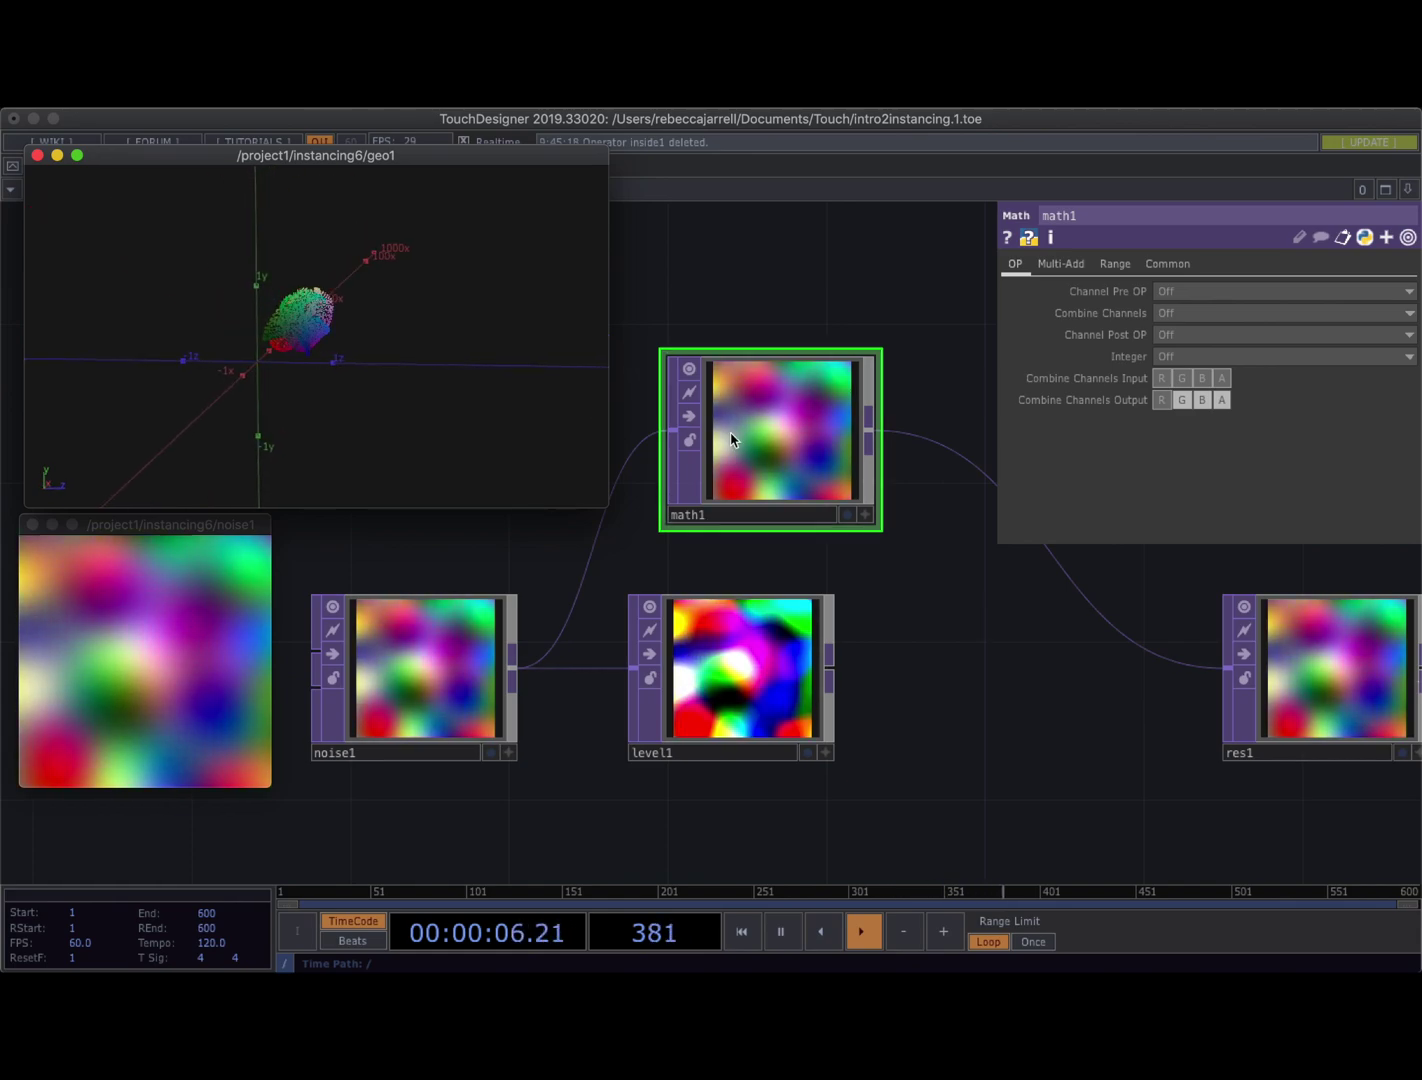
Set the low value of math1's To Range R to -1 and view the geo1 instances from above
{"action": "left_click", "coordinate": [1111, 266]}
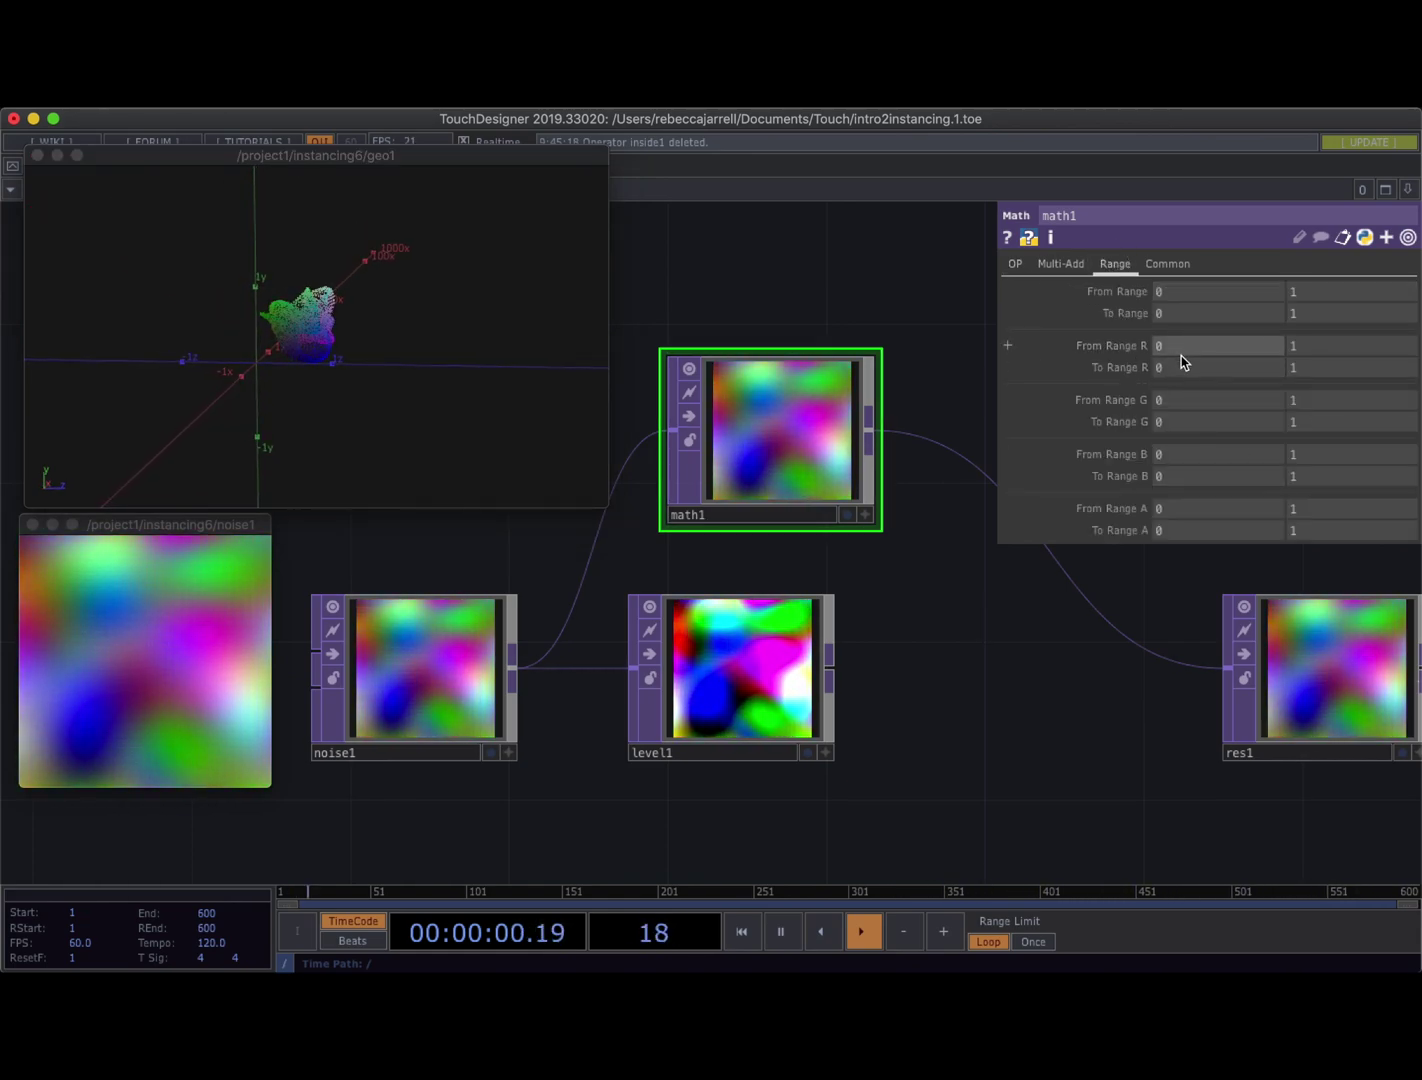
{"action": "left_click_drag", "start_coordinate": [1177, 370], "coordinate": [1051, 371]}
{"action": "type", "text": "-1"}
{"action": "key", "text": "Return"}
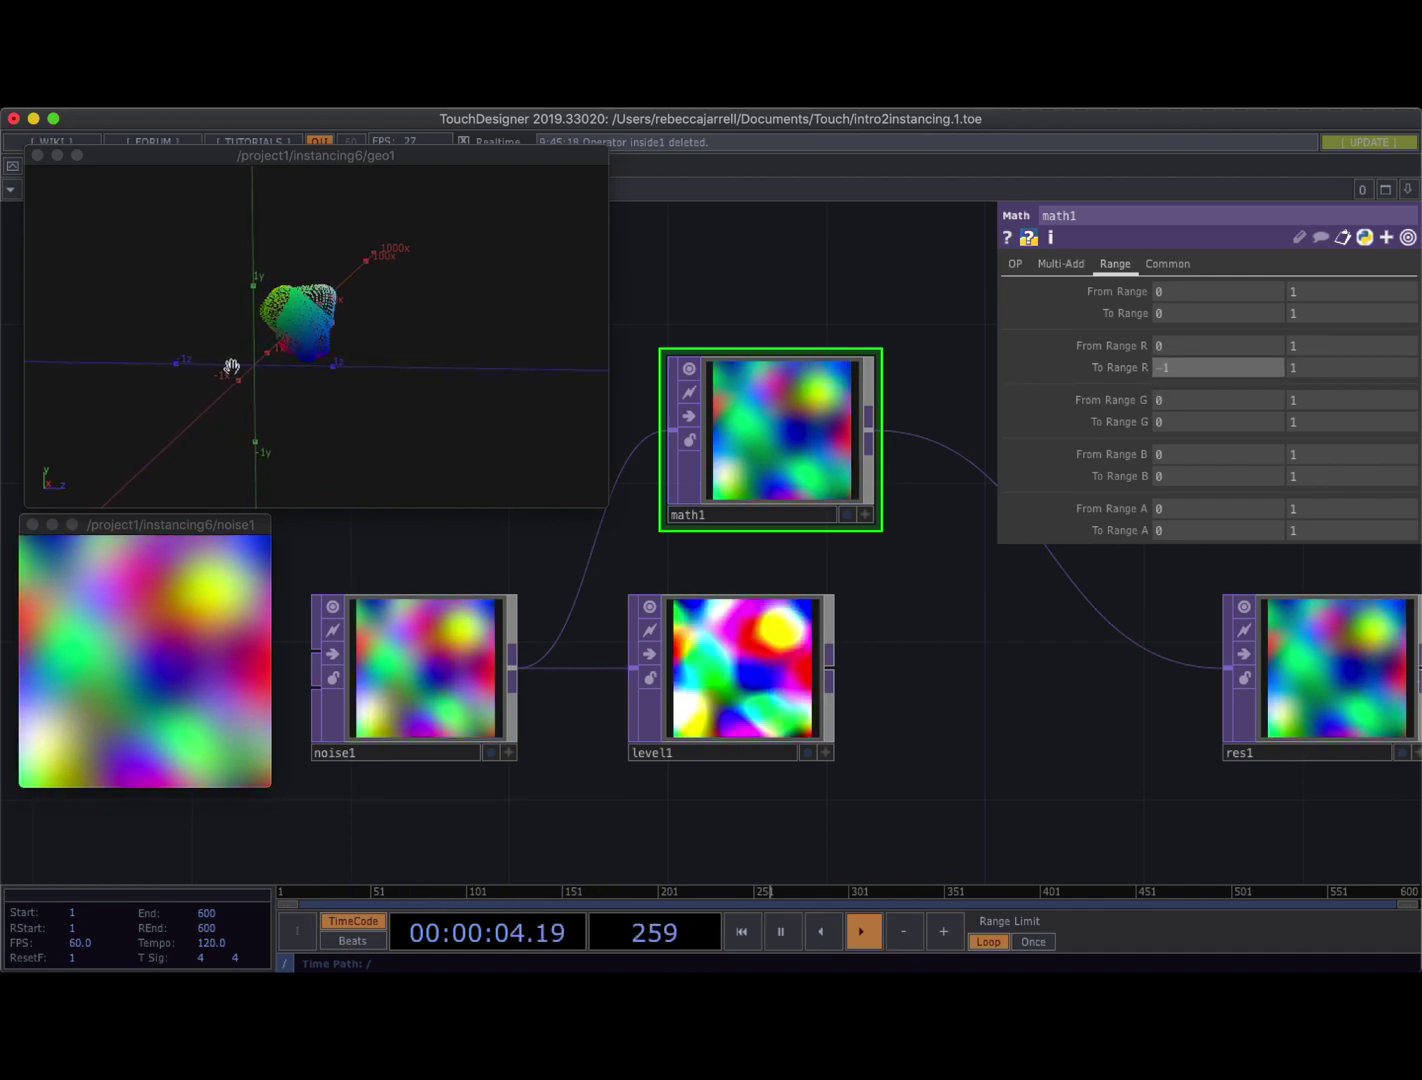
{"action": "left_click_drag", "start_coordinate": [406, 318], "coordinate": [404, 366]}
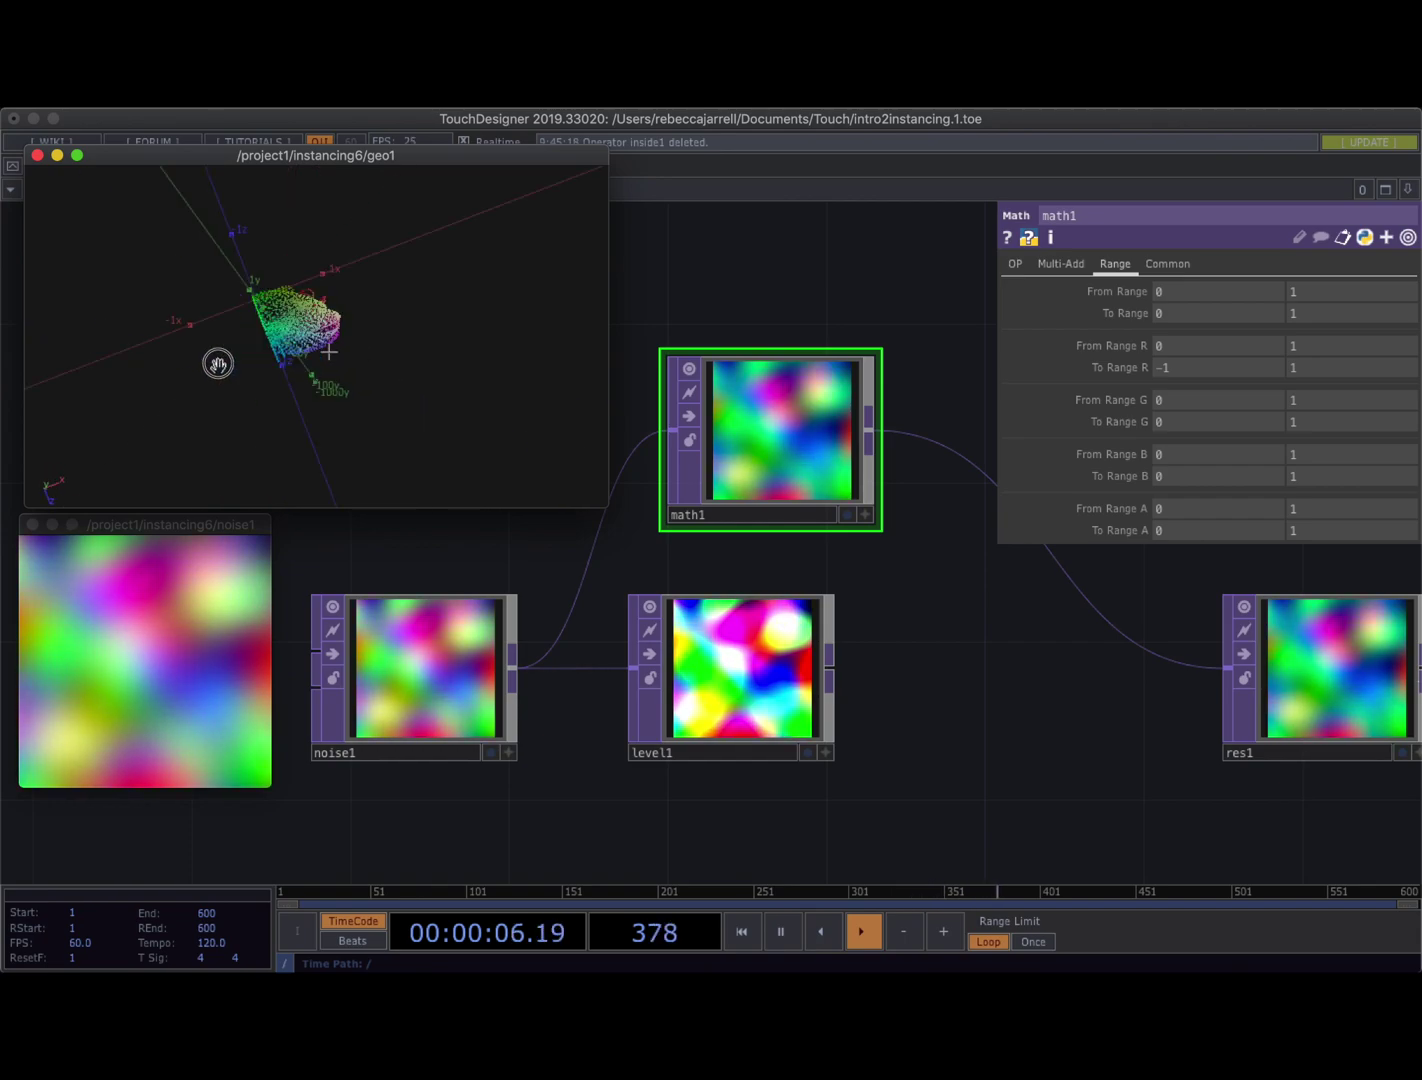
Set math1's Pixel Format to 32-bit float (RGBA), view the geo1 instances from another angle, and align level1 beneath math1
{"action": "left_click", "coordinate": [1170, 266]}
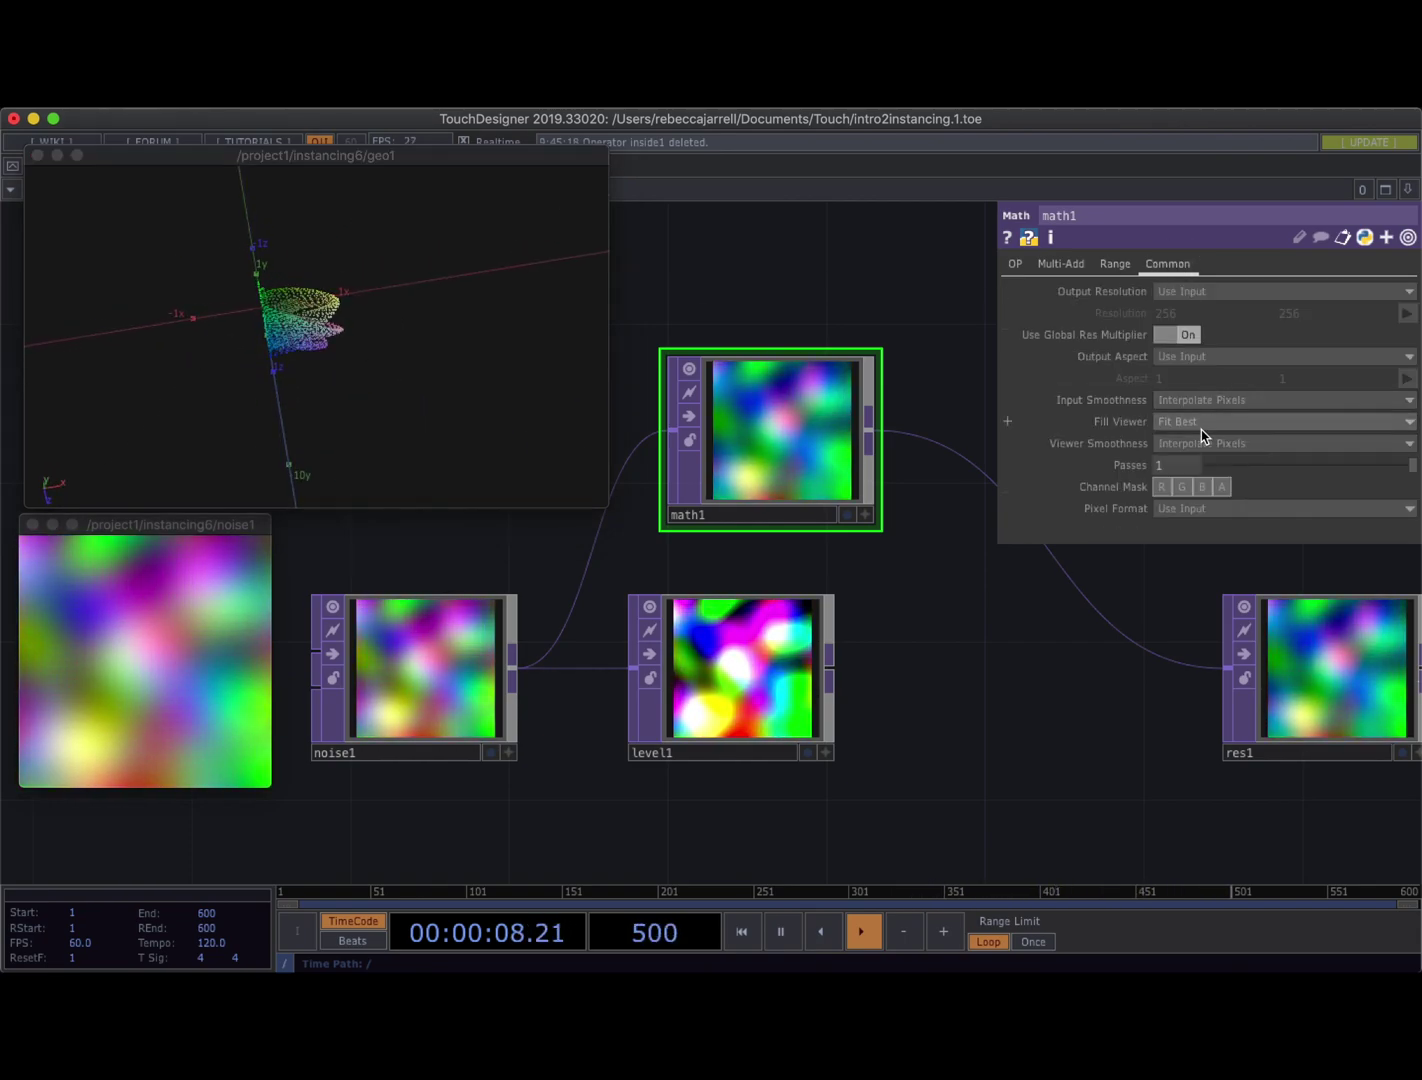
{"action": "left_click", "coordinate": [1192, 508]}
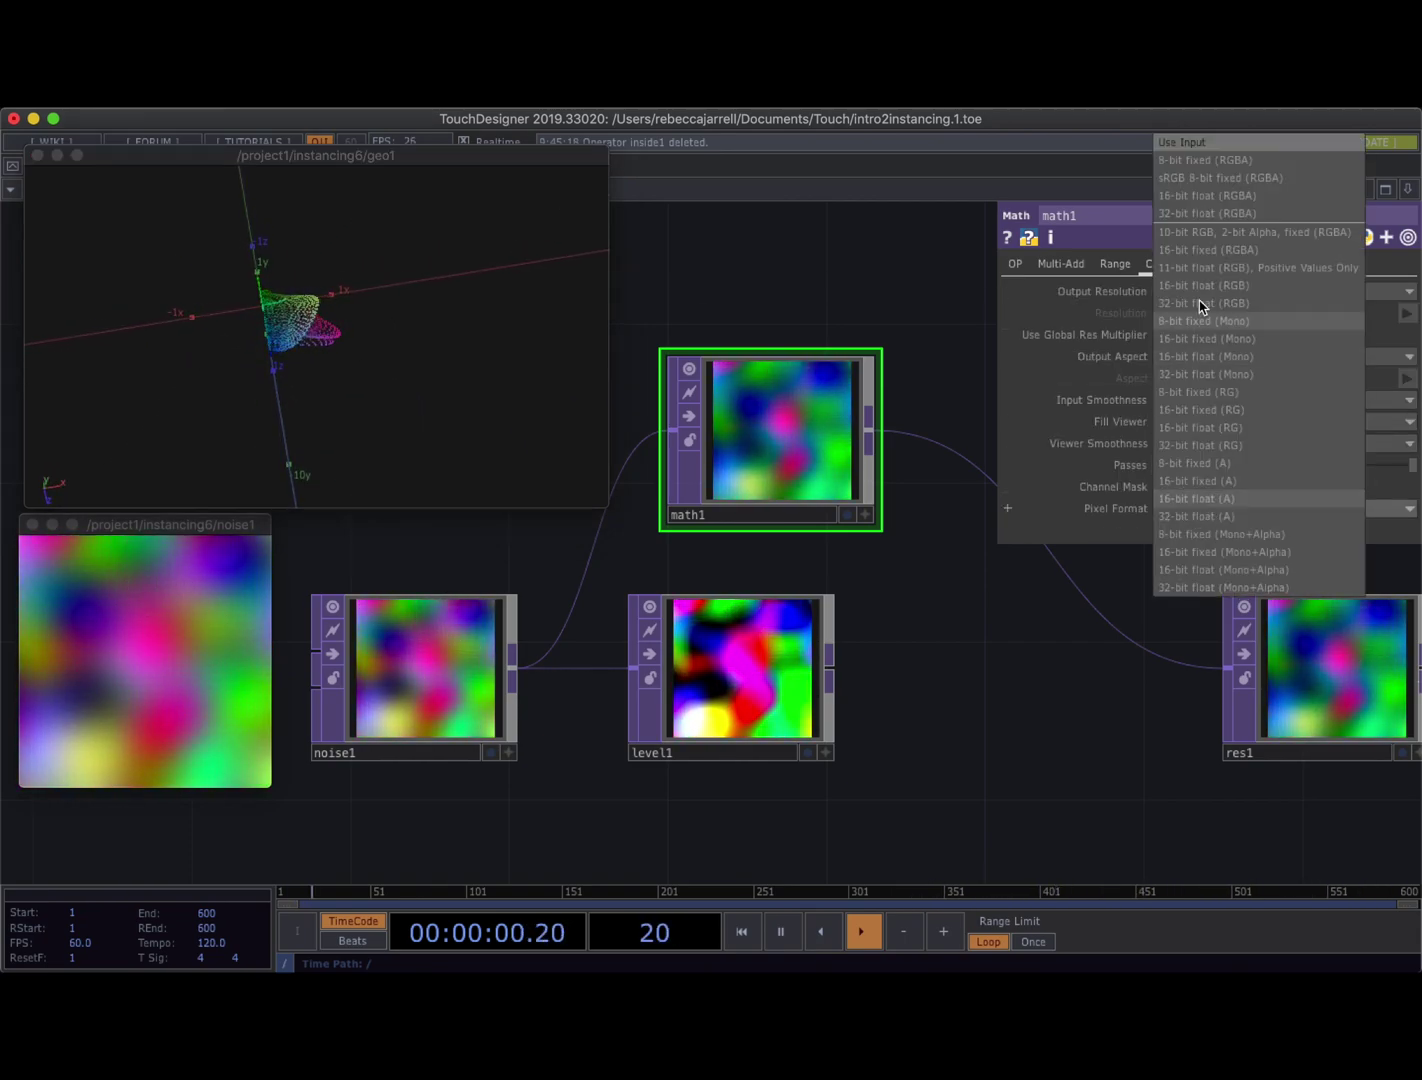
{"action": "left_click", "coordinate": [1203, 213]}
{"action": "left_click_drag", "start_coordinate": [266, 352], "coordinate": [340, 317]}
{"action": "left_click_drag", "start_coordinate": [716, 670], "coordinate": [756, 670]}
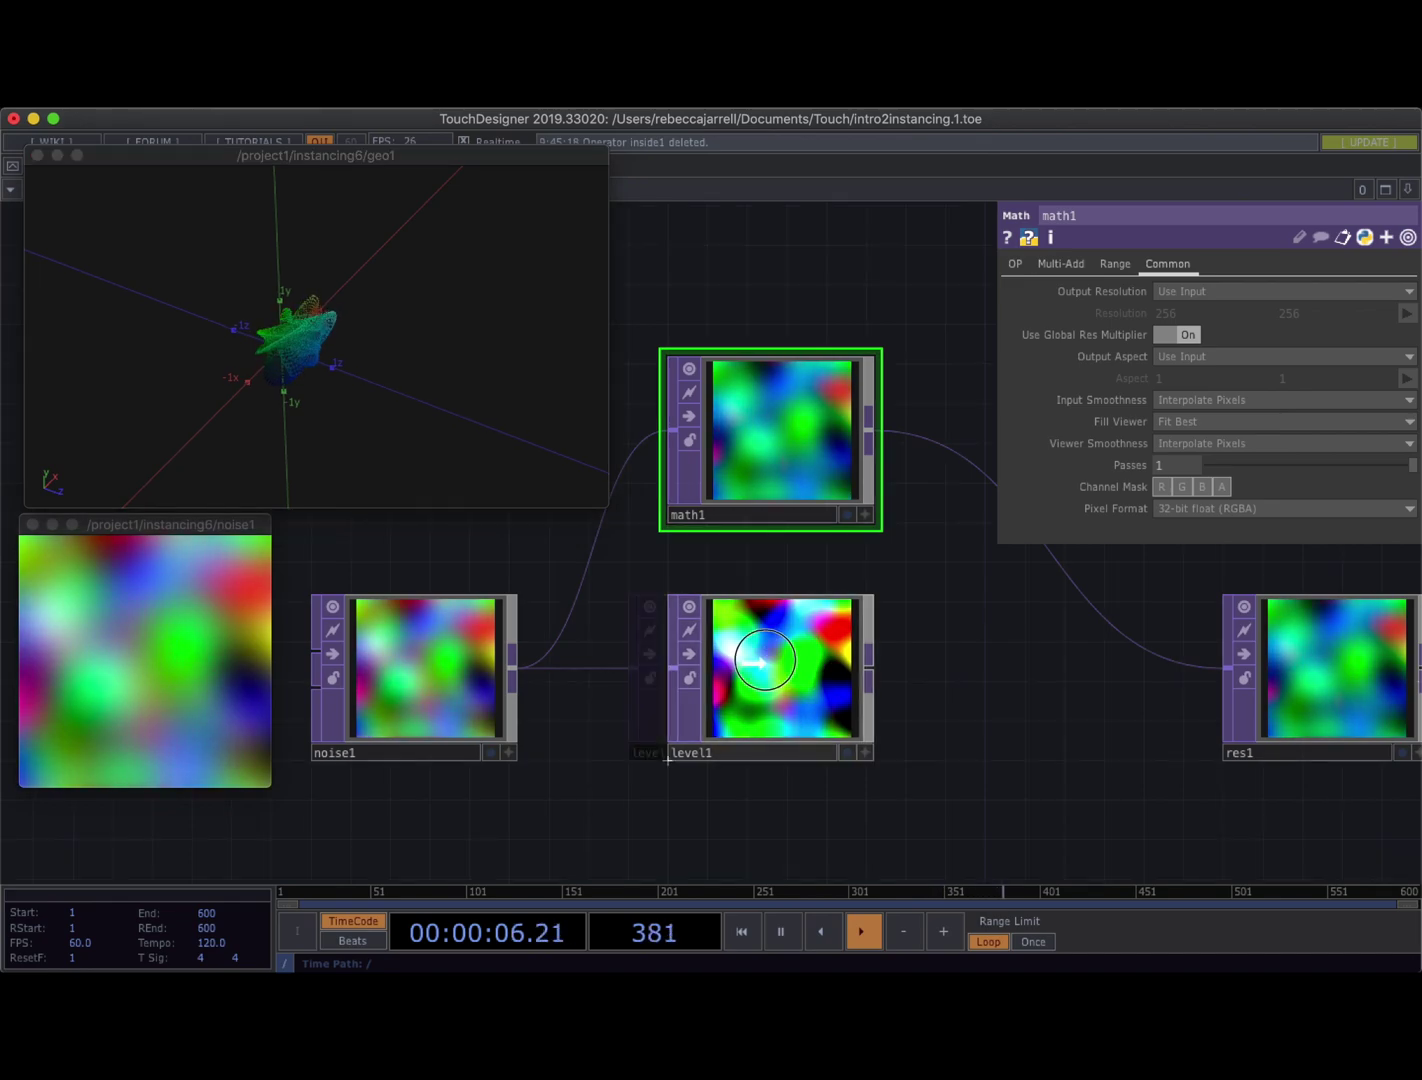
Set the high value of math1's To Range R to 2
{"action": "left_click", "coordinate": [1117, 264]}
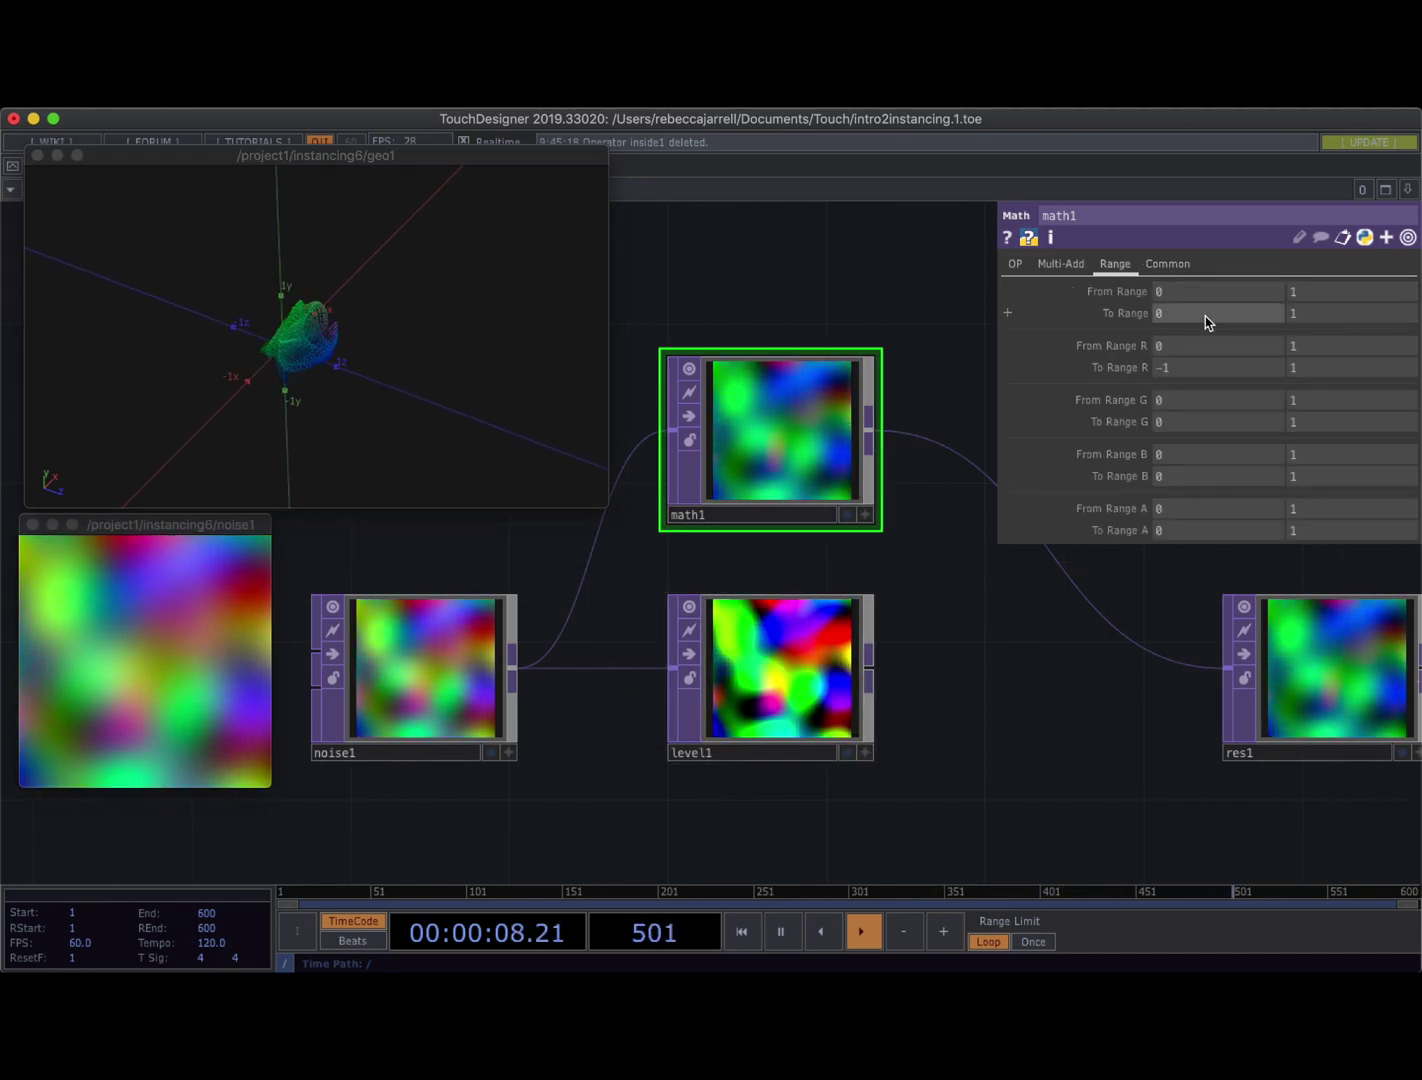
{"action": "left_click", "coordinate": [1330, 368]}
{"action": "type", "text": "2"}
{"action": "key", "text": "Return"}
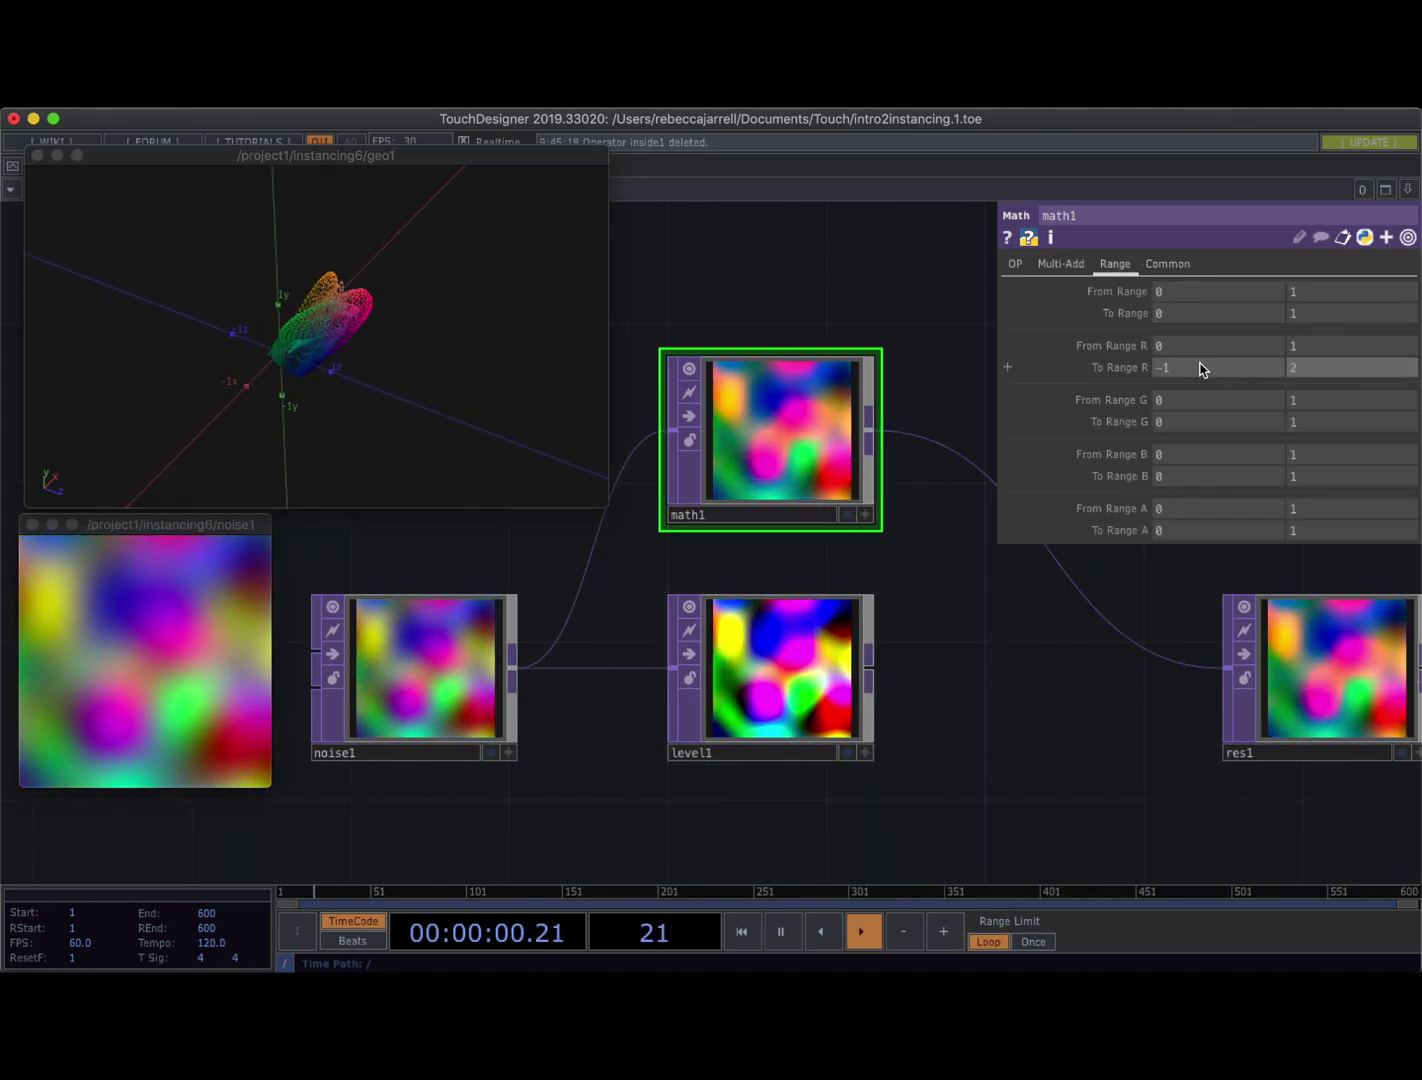
Set math1's To Range G to -1 and 2
{"action": "left_click_drag", "start_coordinate": [1169, 424], "coordinate": [1097, 424]}
{"action": "type", "text": "-1"}
{"action": "key", "text": "Return"}
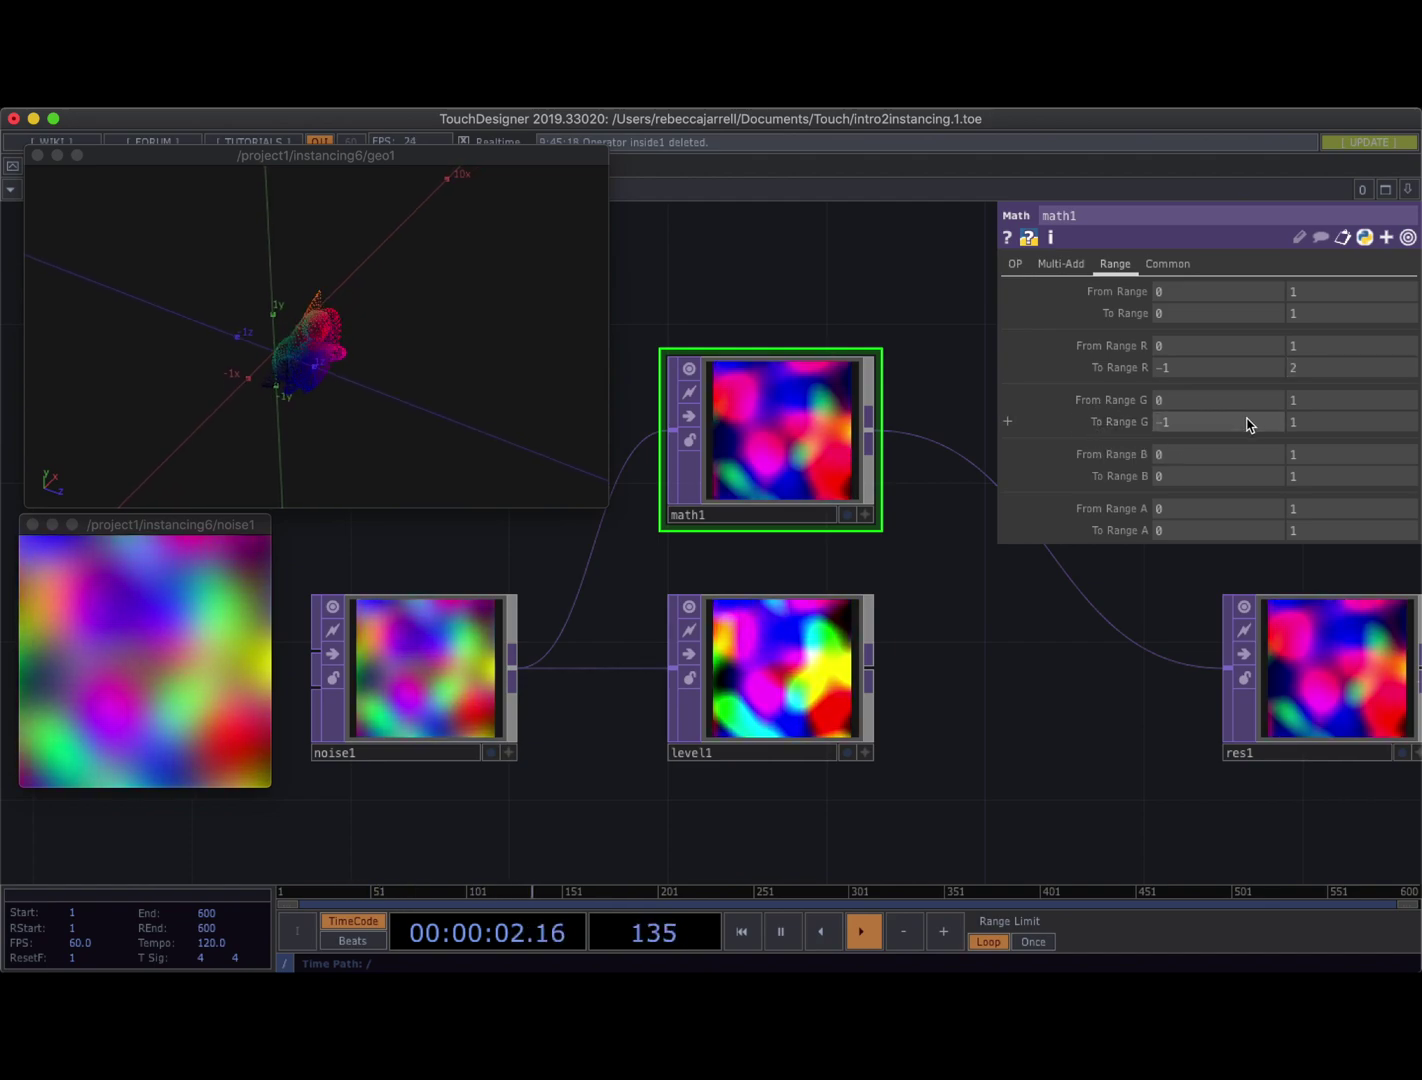
{"action": "key", "text": "Tab"}
{"action": "type", "text": "2"}
{"action": "key", "text": "Return"}
Set math1's To Range B to -1 and 2, and the low value of To Range A to -1
{"action": "left_click_drag", "start_coordinate": [1168, 477], "coordinate": [1046, 456]}
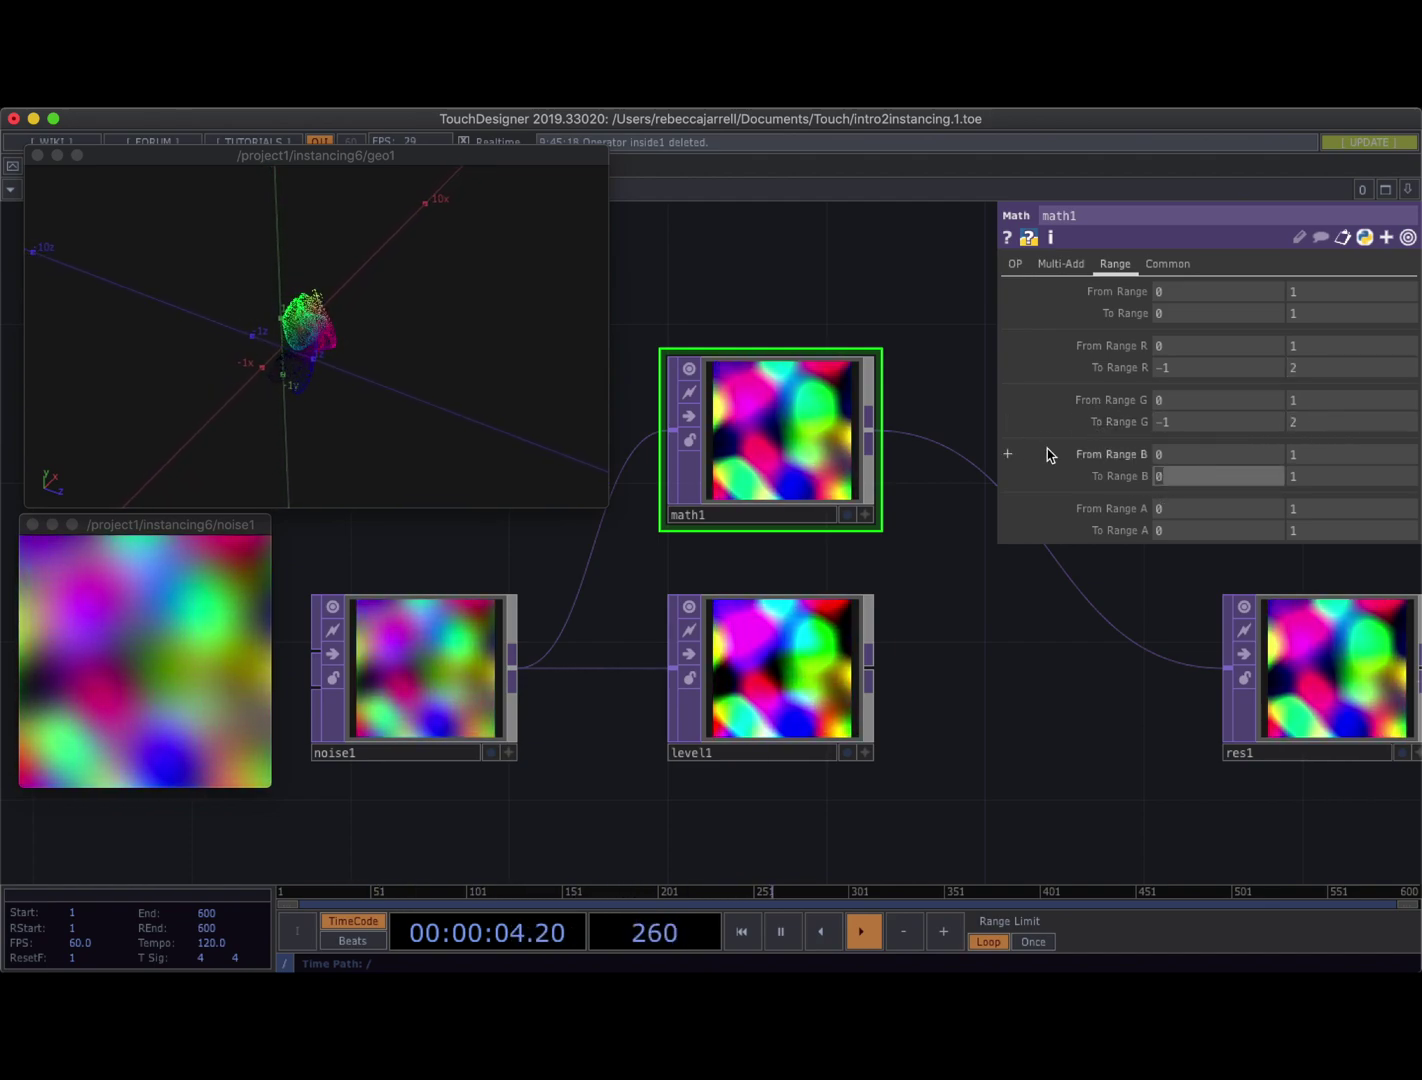
{"action": "type", "text": "-1"}
{"action": "left_click", "coordinate": [1295, 470]}
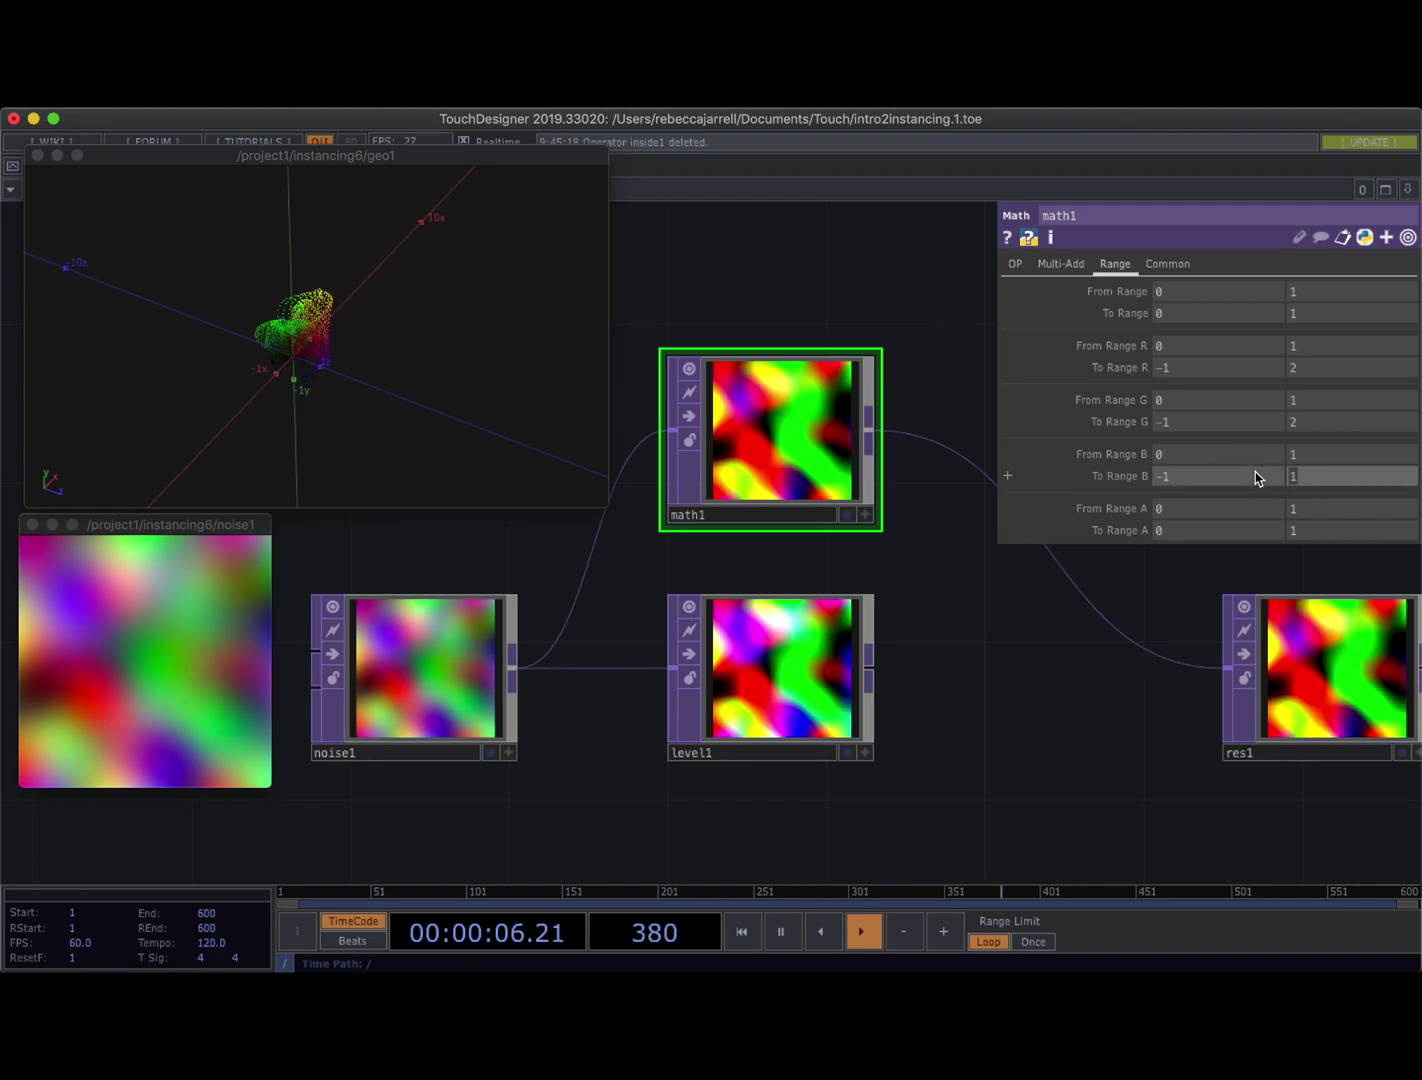
{"action": "type", "text": "2"}
{"action": "left_click", "coordinate": [1178, 534]}
{"action": "type", "text": "-1"}
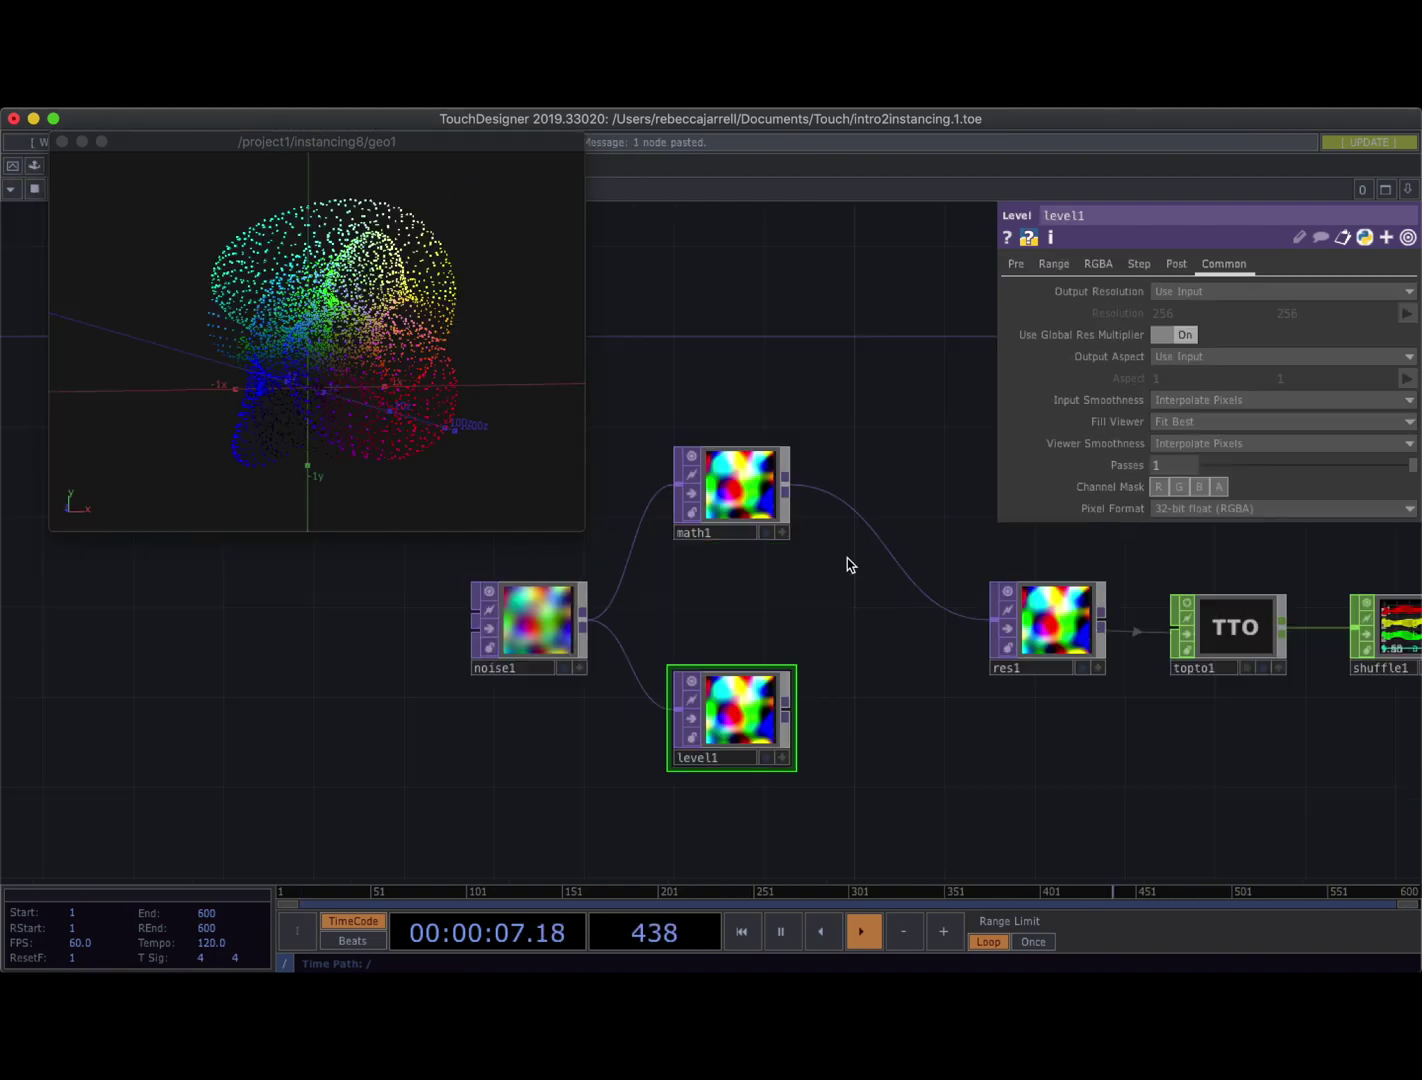
Examine the operator info of math1 and of level1 to compare the two TOPs
{"action": "left_click_drag", "start_coordinate": [846, 557], "coordinate": [874, 544]}
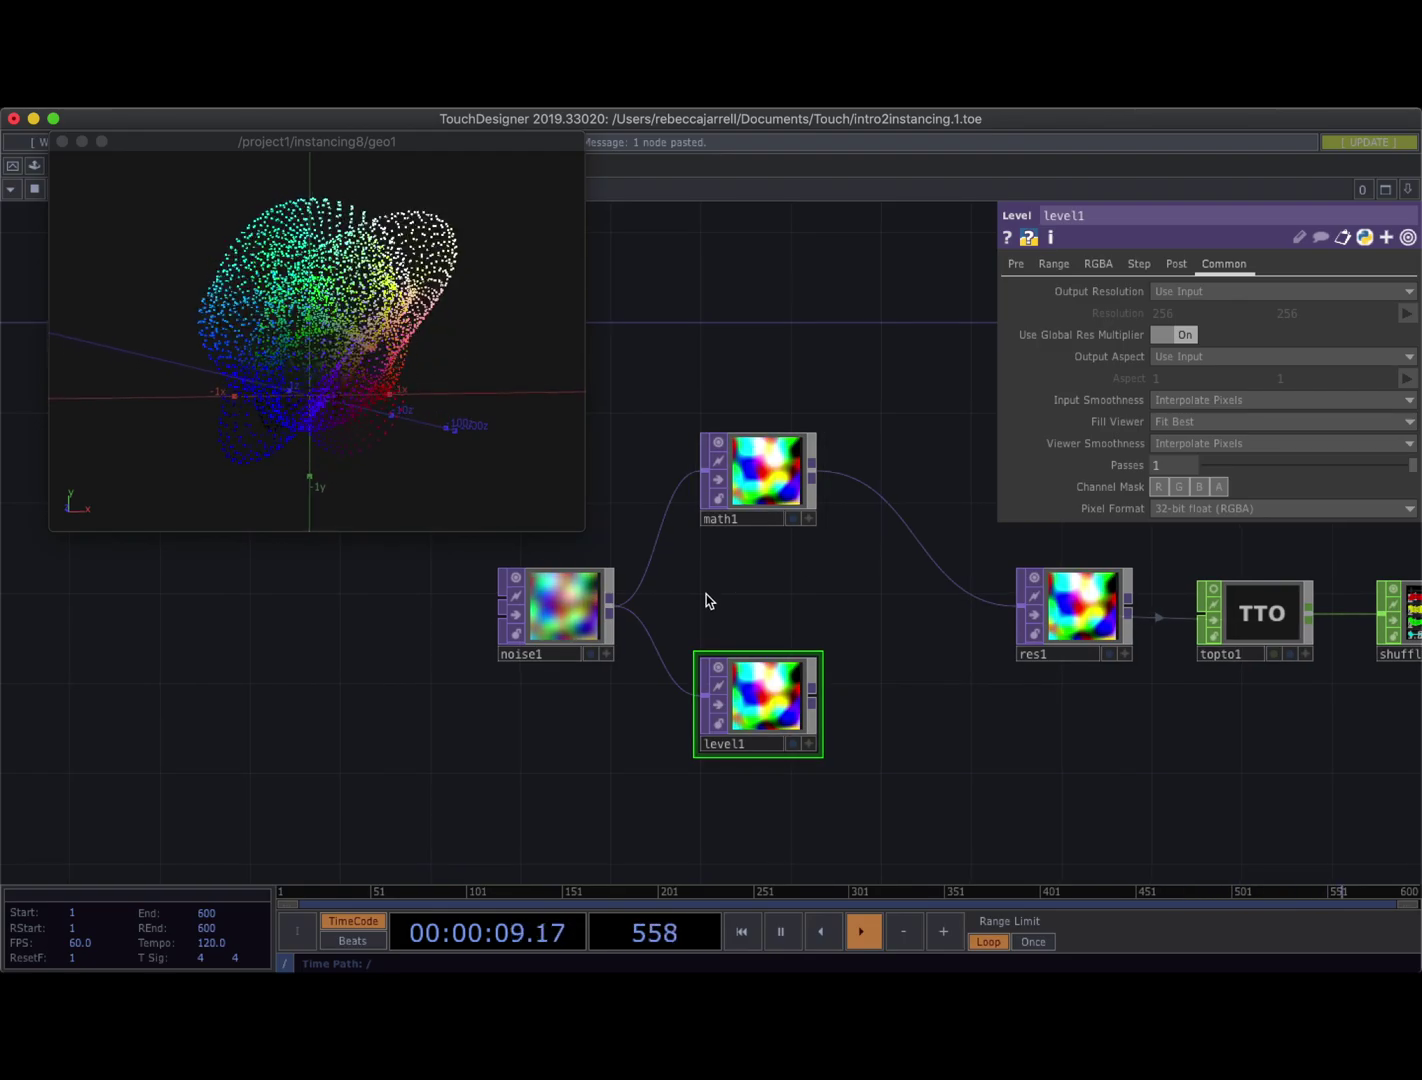
{"action": "scroll", "coordinate": [714, 587], "scroll_direction": "right", "scroll_amount": 1}
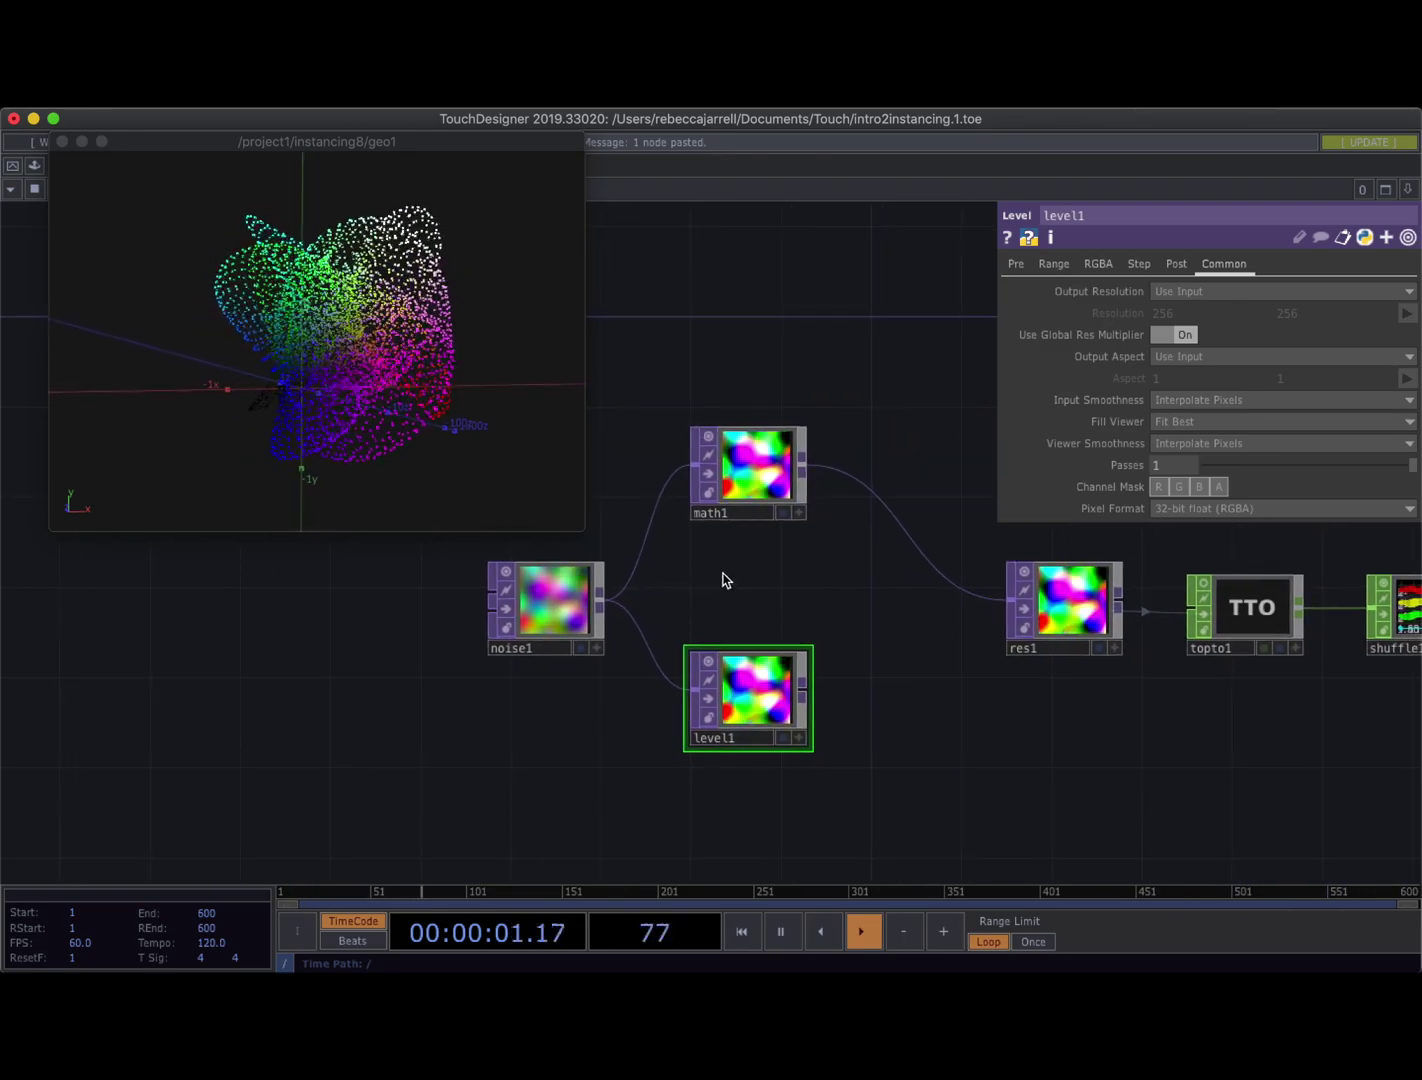
{"action": "scroll", "coordinate": [700, 580], "scroll_direction": "right", "scroll_amount": 1}
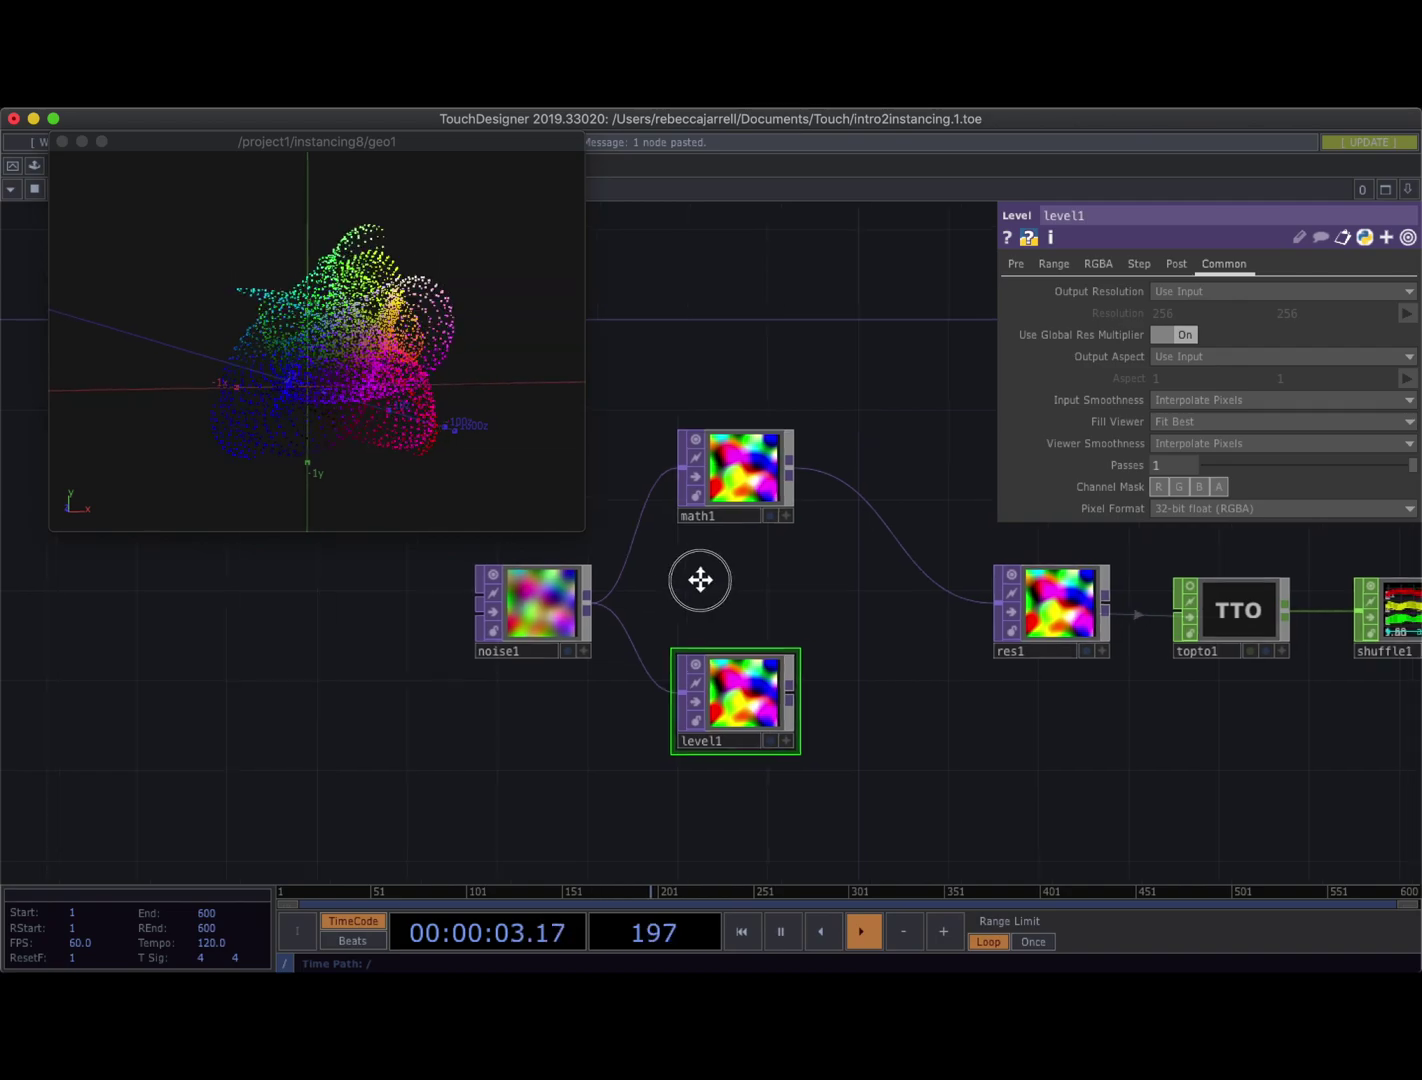
{"action": "left_click_drag", "start_coordinate": [700, 580], "coordinate": [702, 582]}
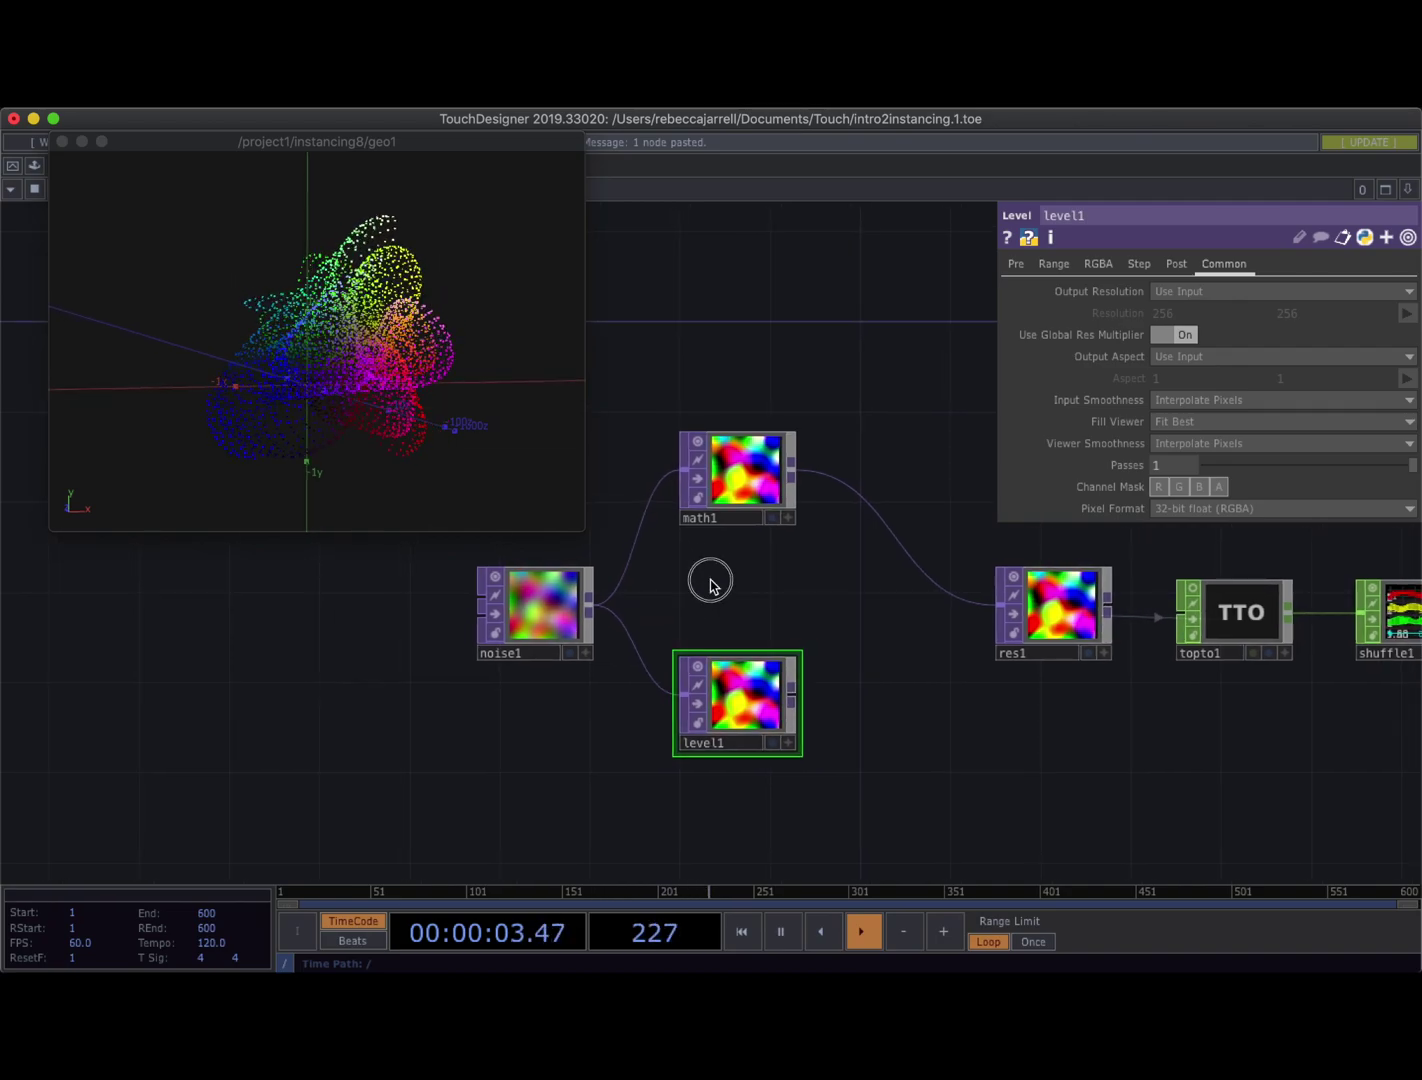
{"action": "right_click", "coordinate": [745, 483]}
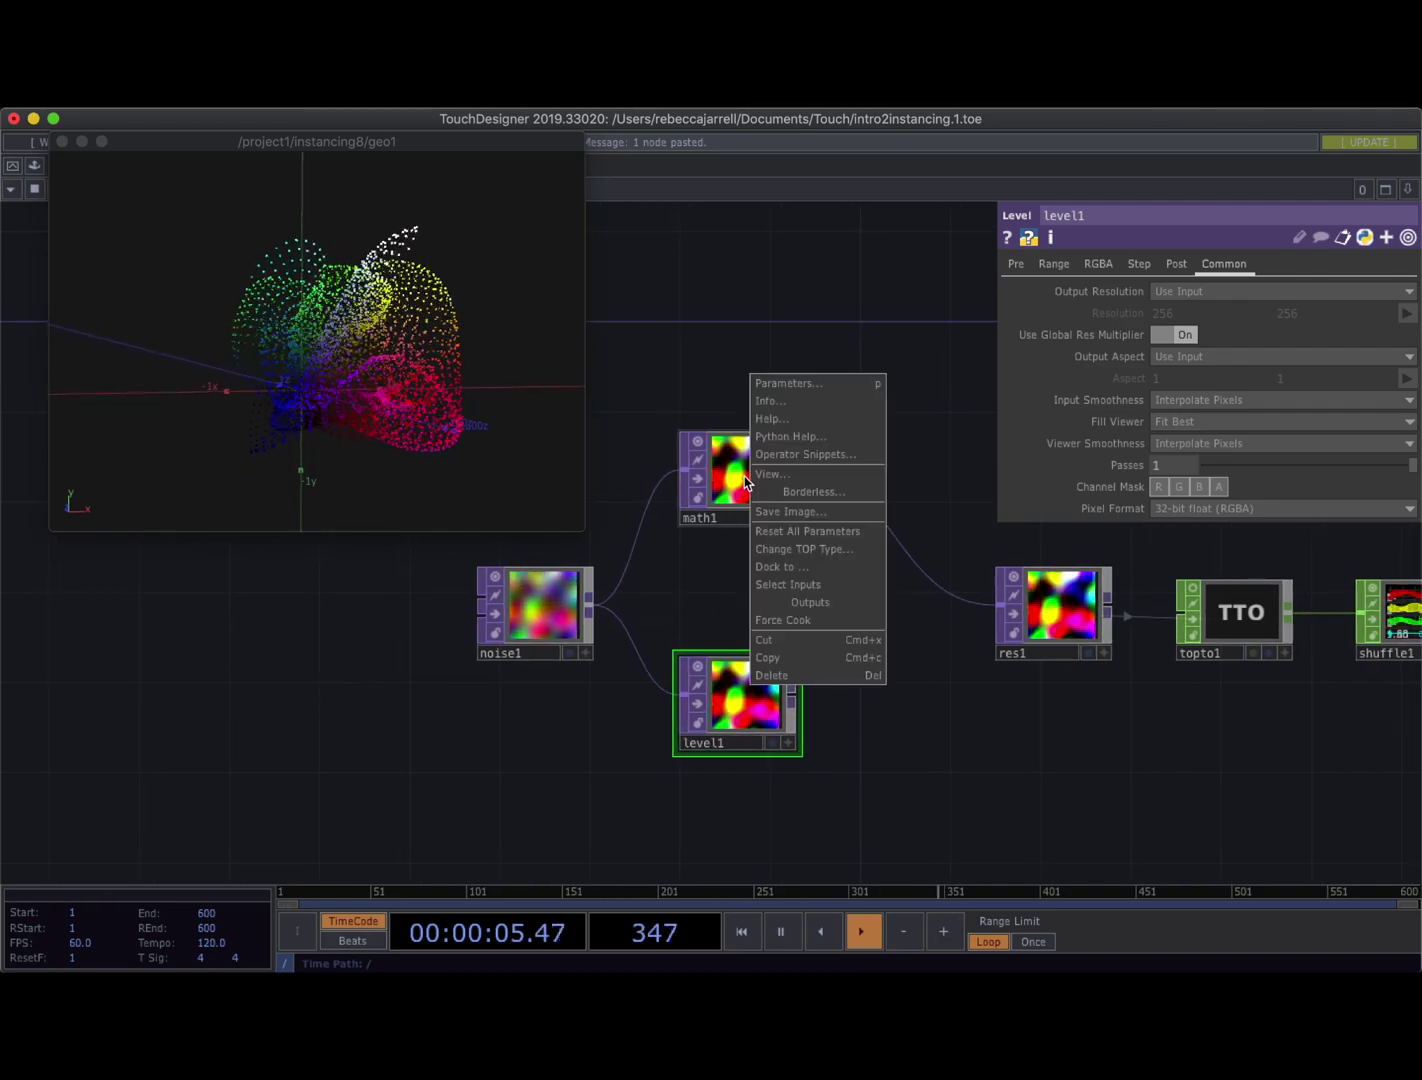
{"action": "left_click", "coordinate": [770, 400]}
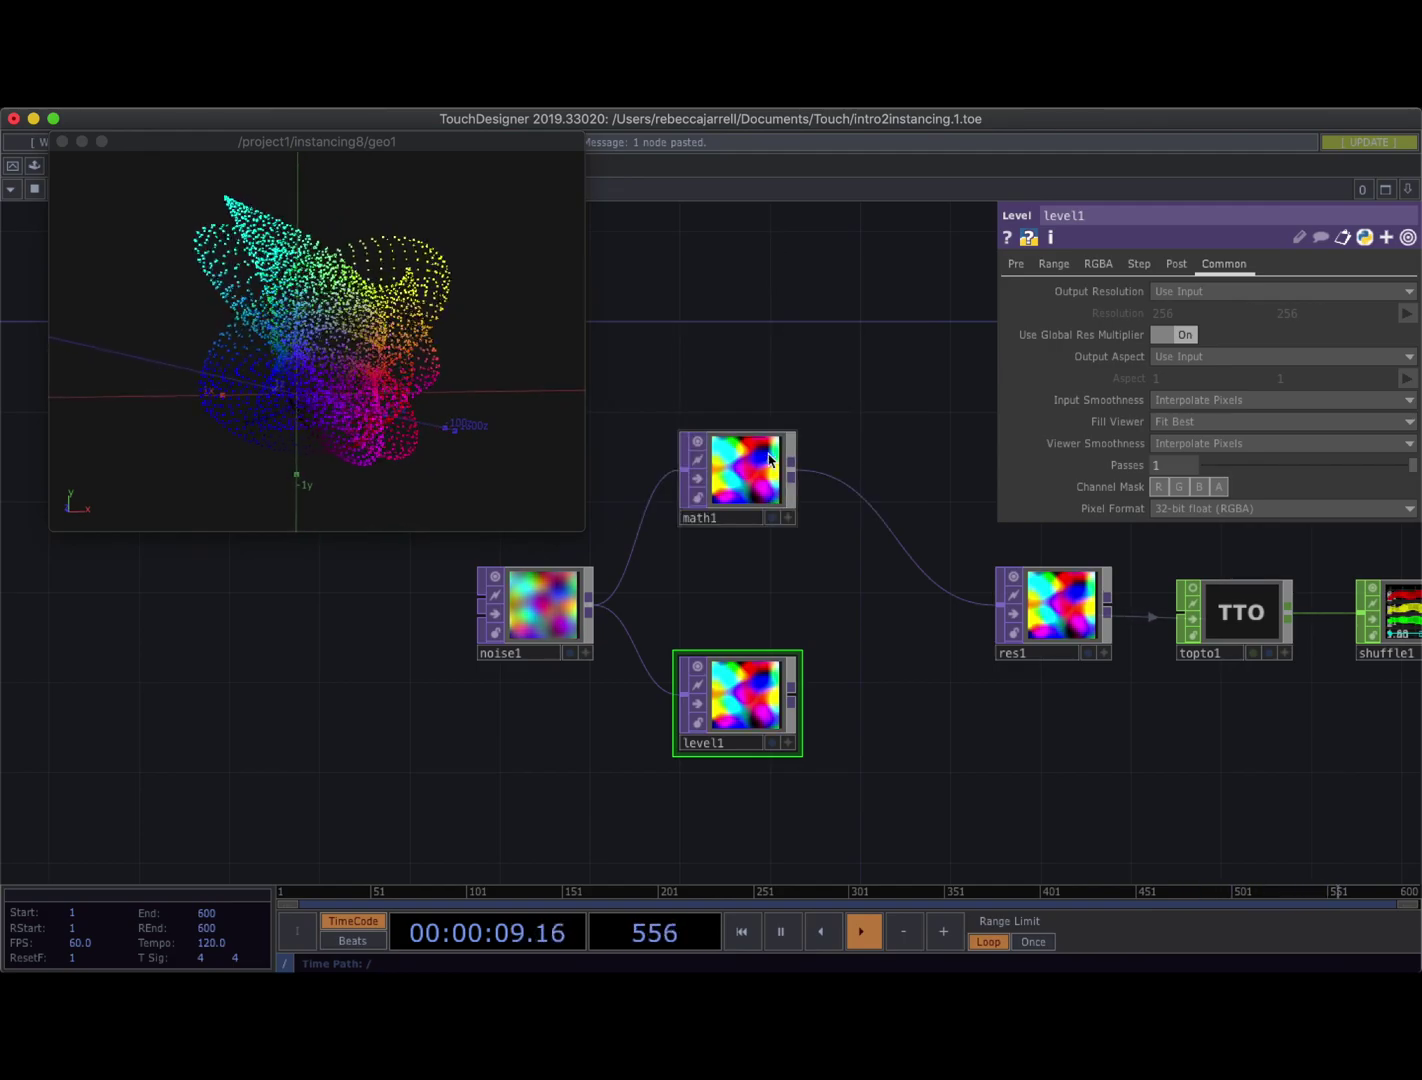
{"action": "right_click", "coordinate": [745, 706]}
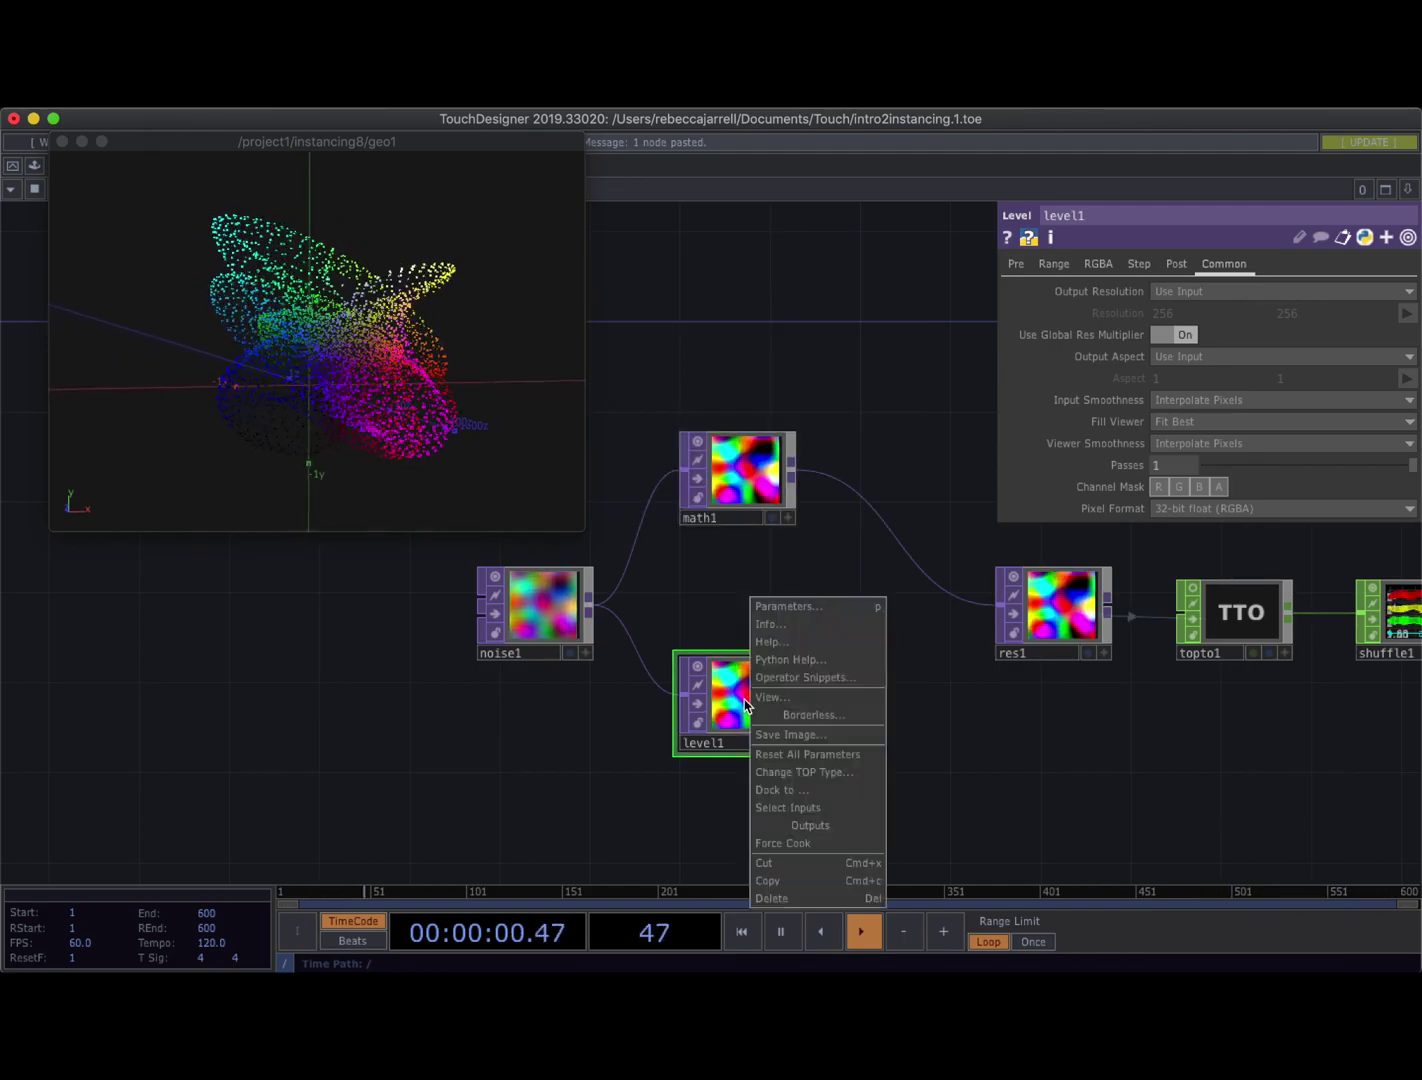
{"action": "left_click", "coordinate": [770, 625]}
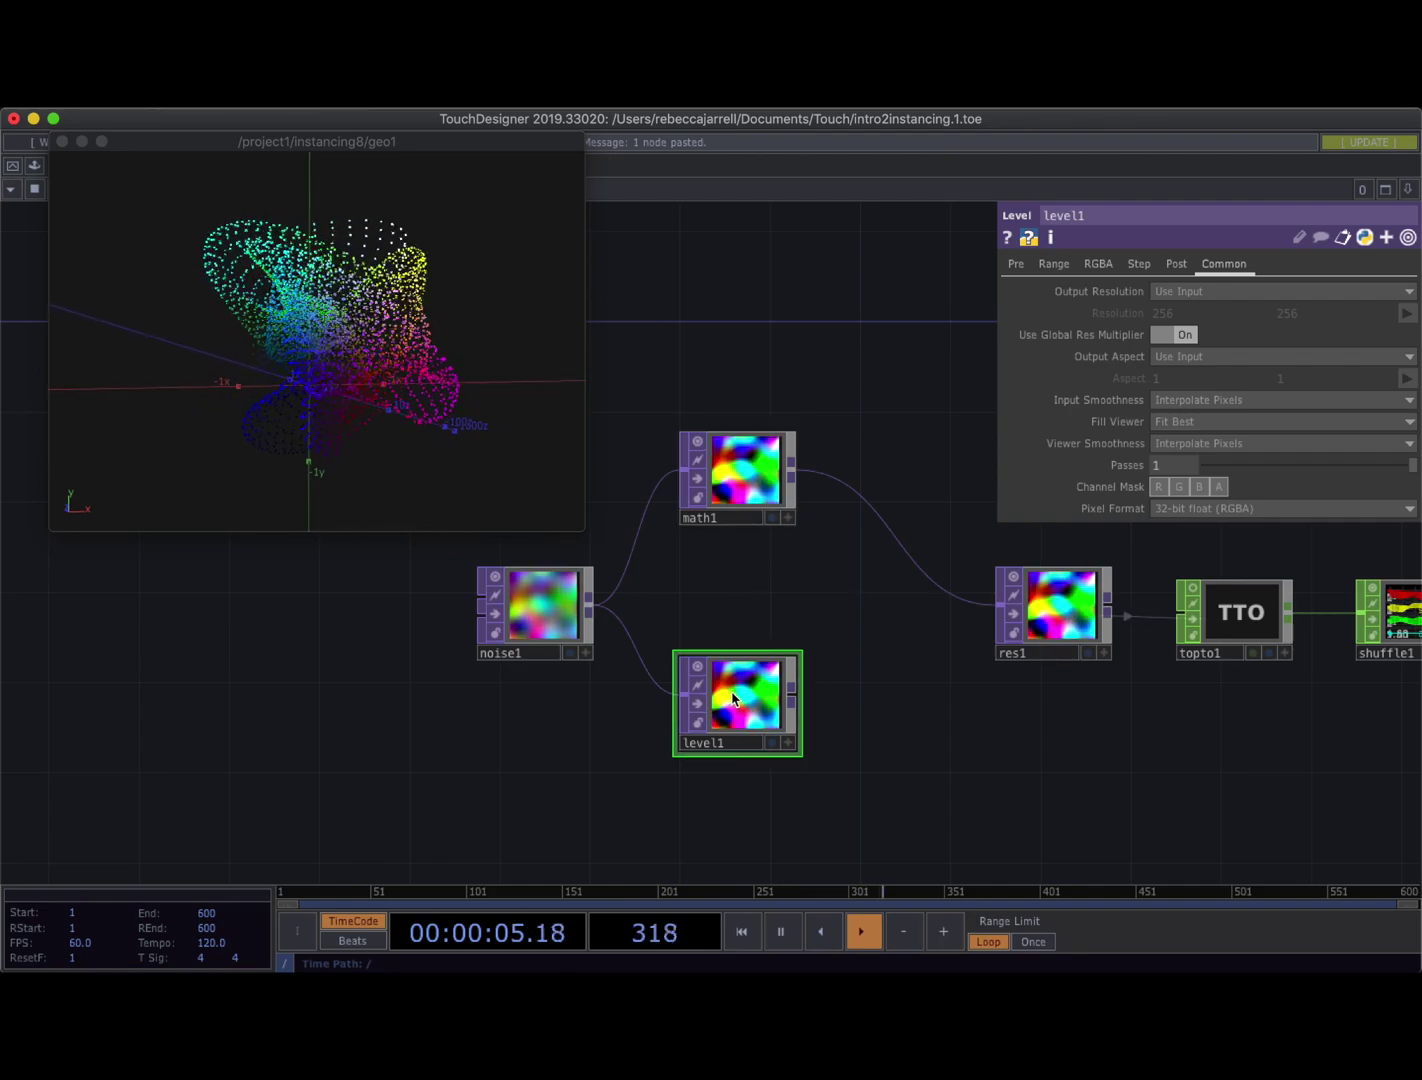
Delete level1 and move math1 into line between noise1 and res1
{"action": "key", "text": "Delete"}
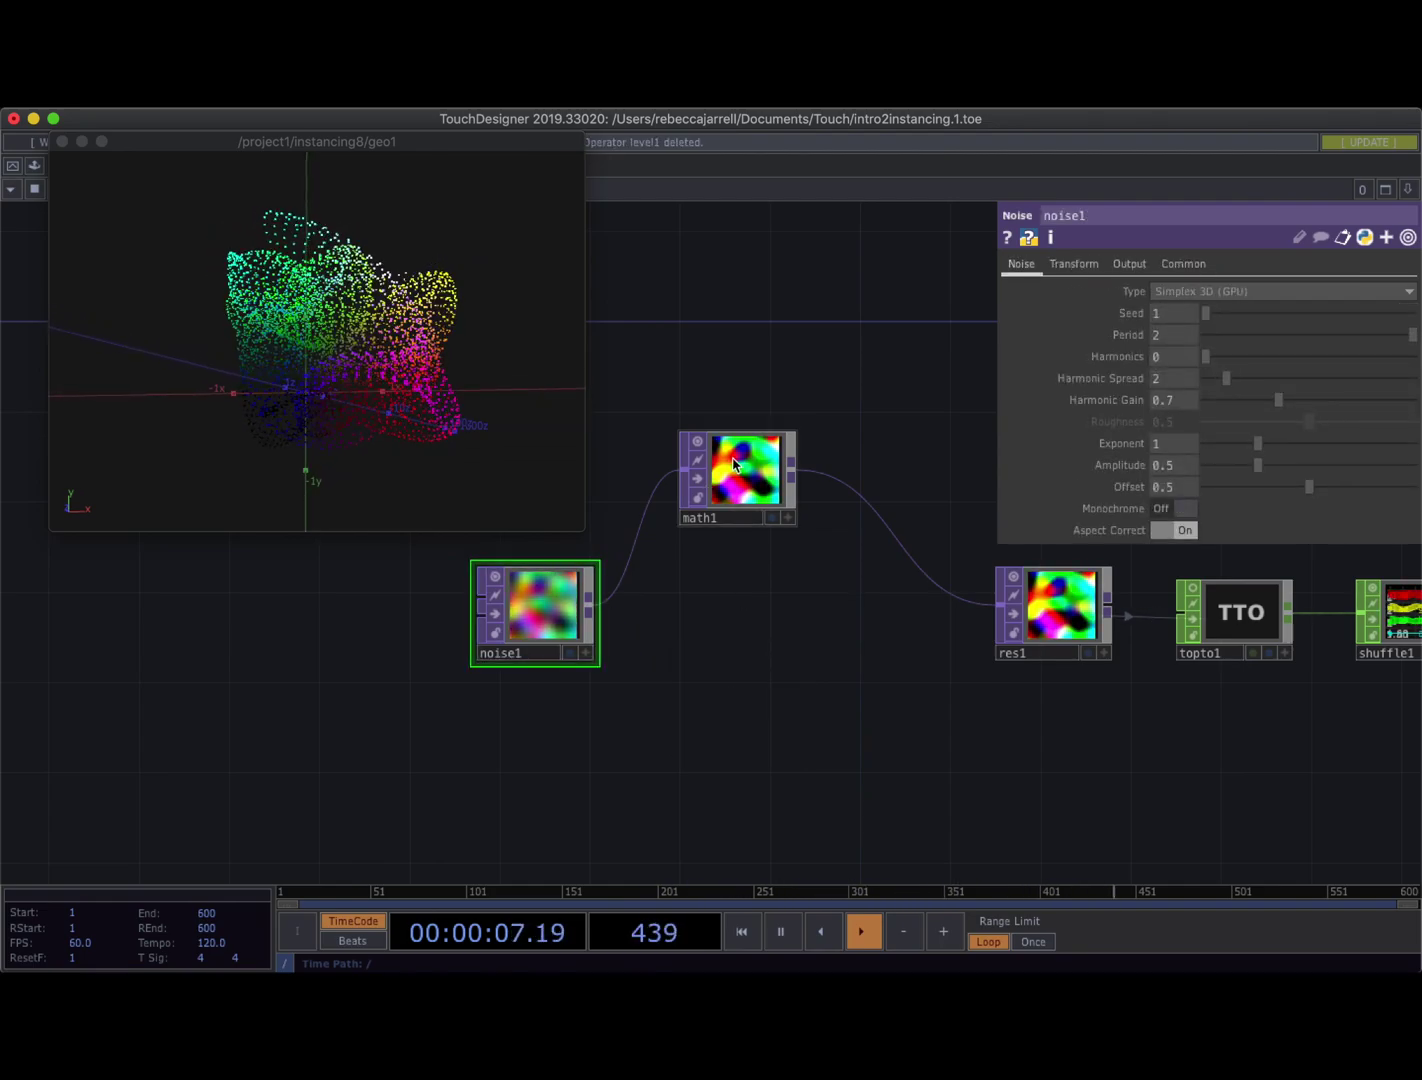
{"action": "left_click_drag", "start_coordinate": [733, 464], "coordinate": [733, 598]}
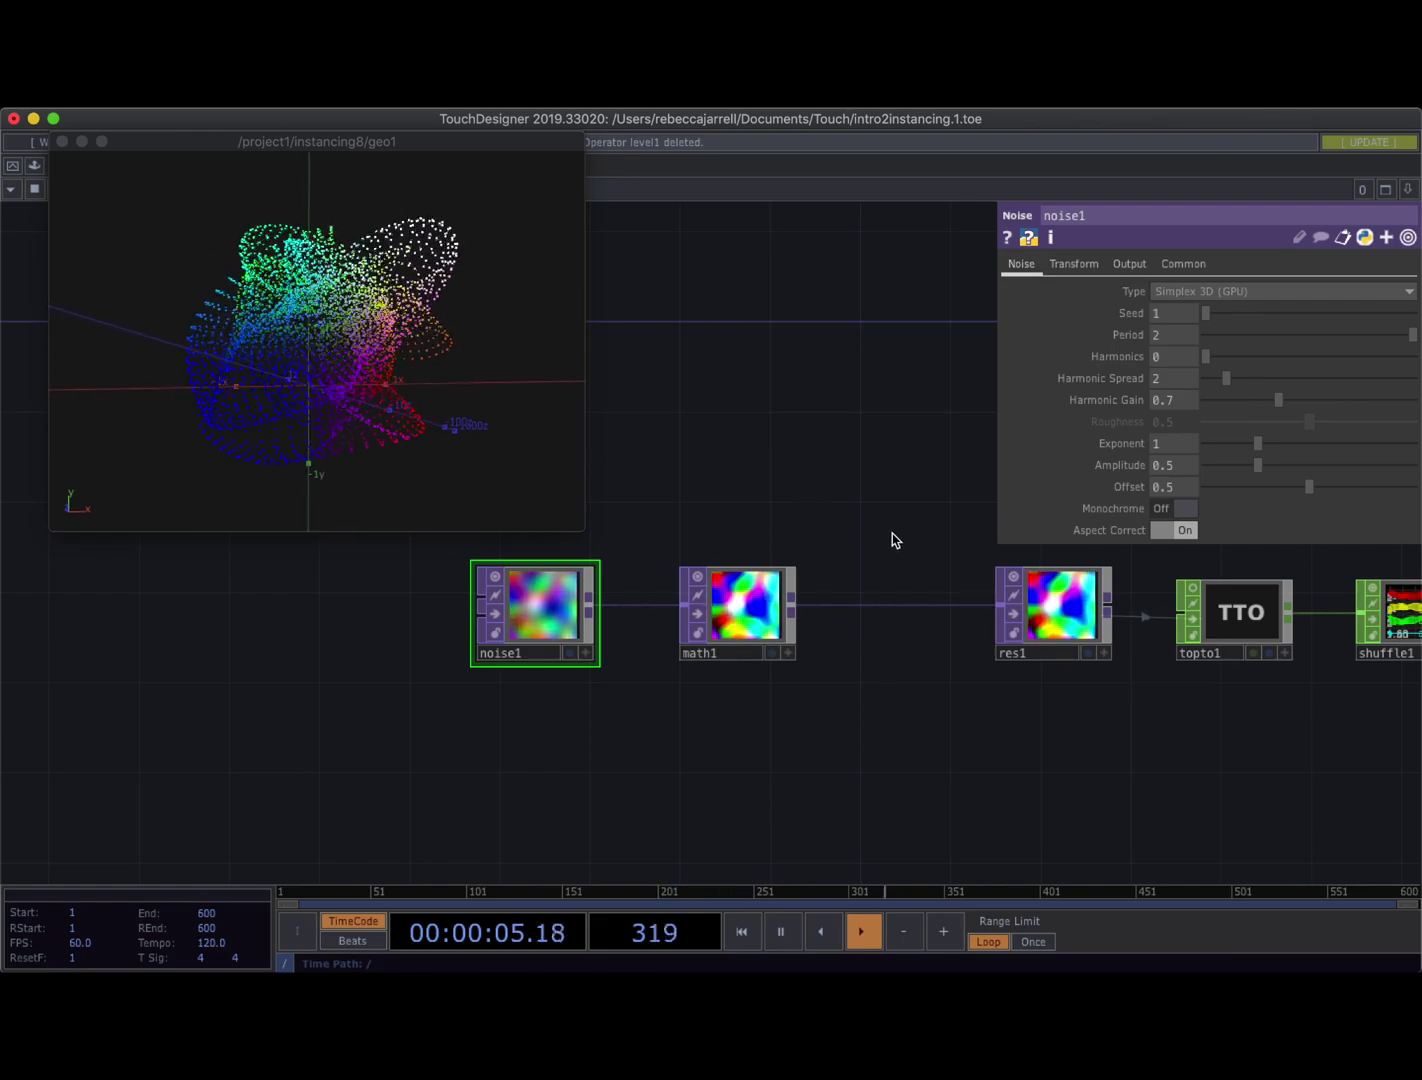
Add a Select CHOP to the network below rename1
{"action": "left_click_drag", "start_coordinate": [877, 471], "coordinate": [590, 573]}
{"action": "left_click_drag", "start_coordinate": [723, 556], "coordinate": [456, 561]}
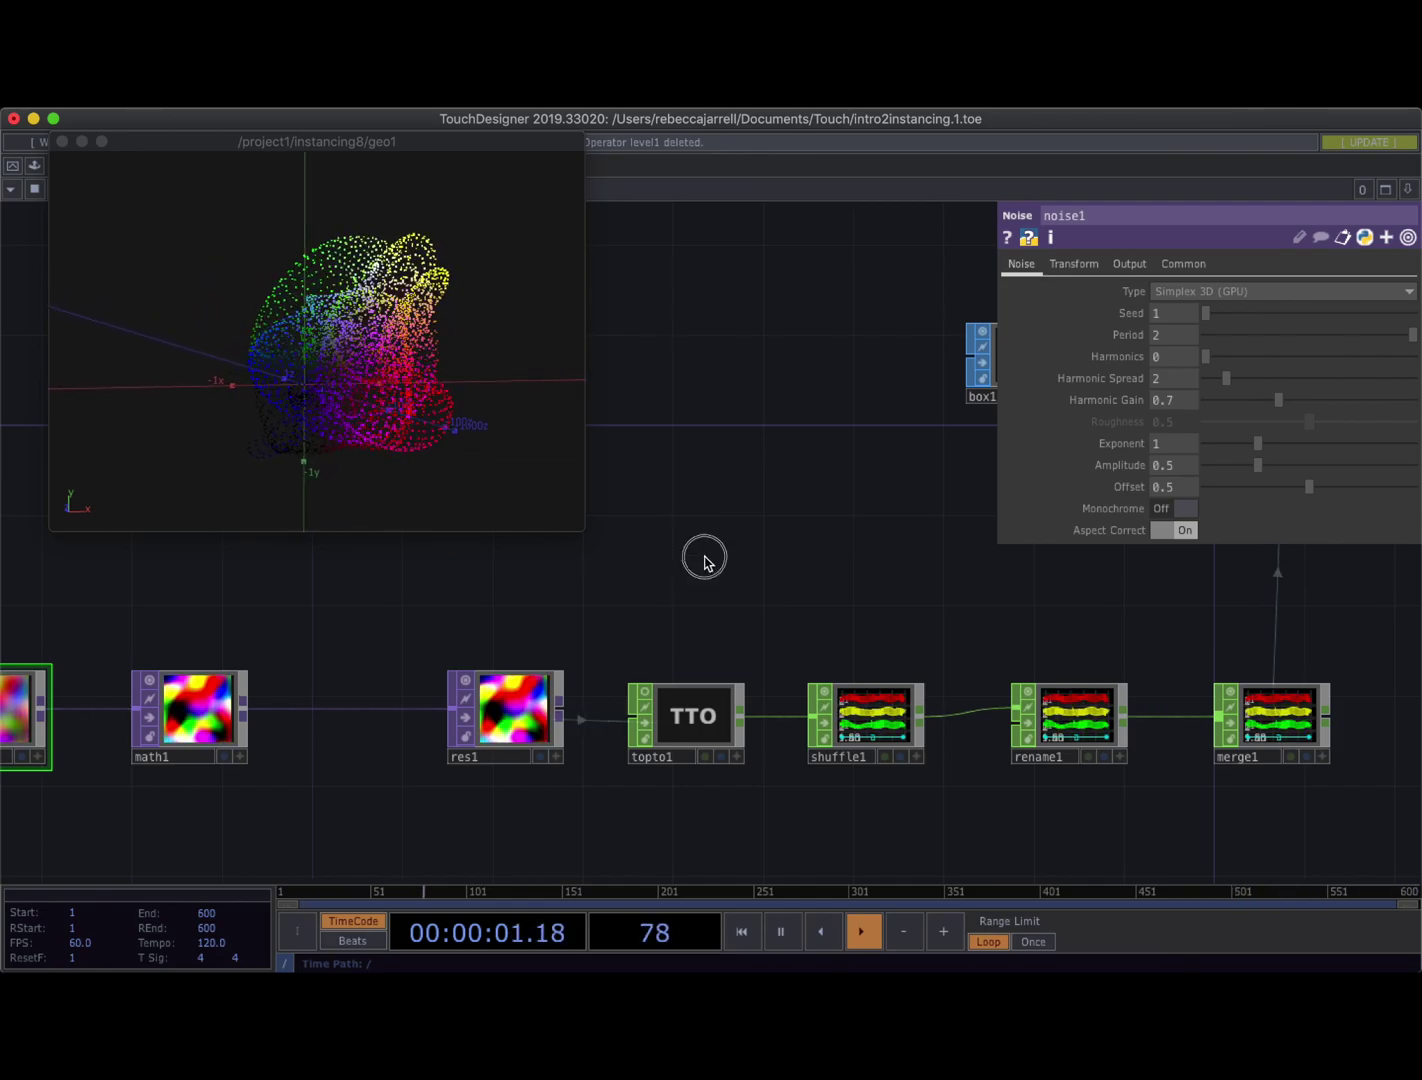
{"action": "scroll", "coordinate": [706, 558], "scroll_direction": "right", "scroll_amount": 5}
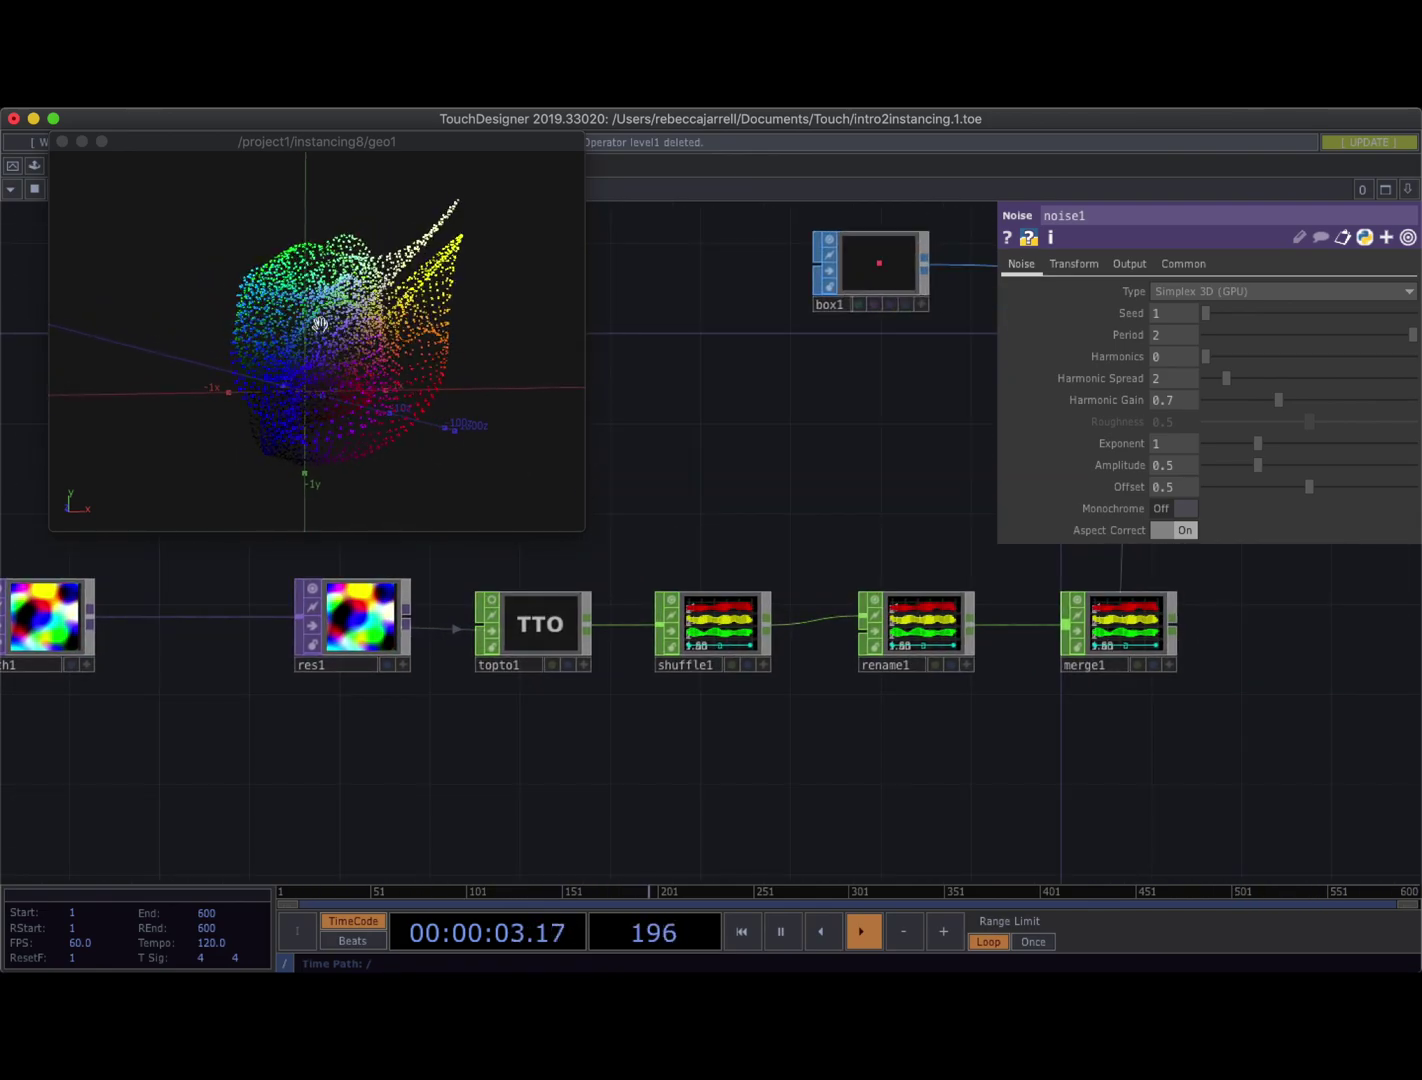
{"action": "left_click_drag", "start_coordinate": [289, 350], "coordinate": [352, 341]}
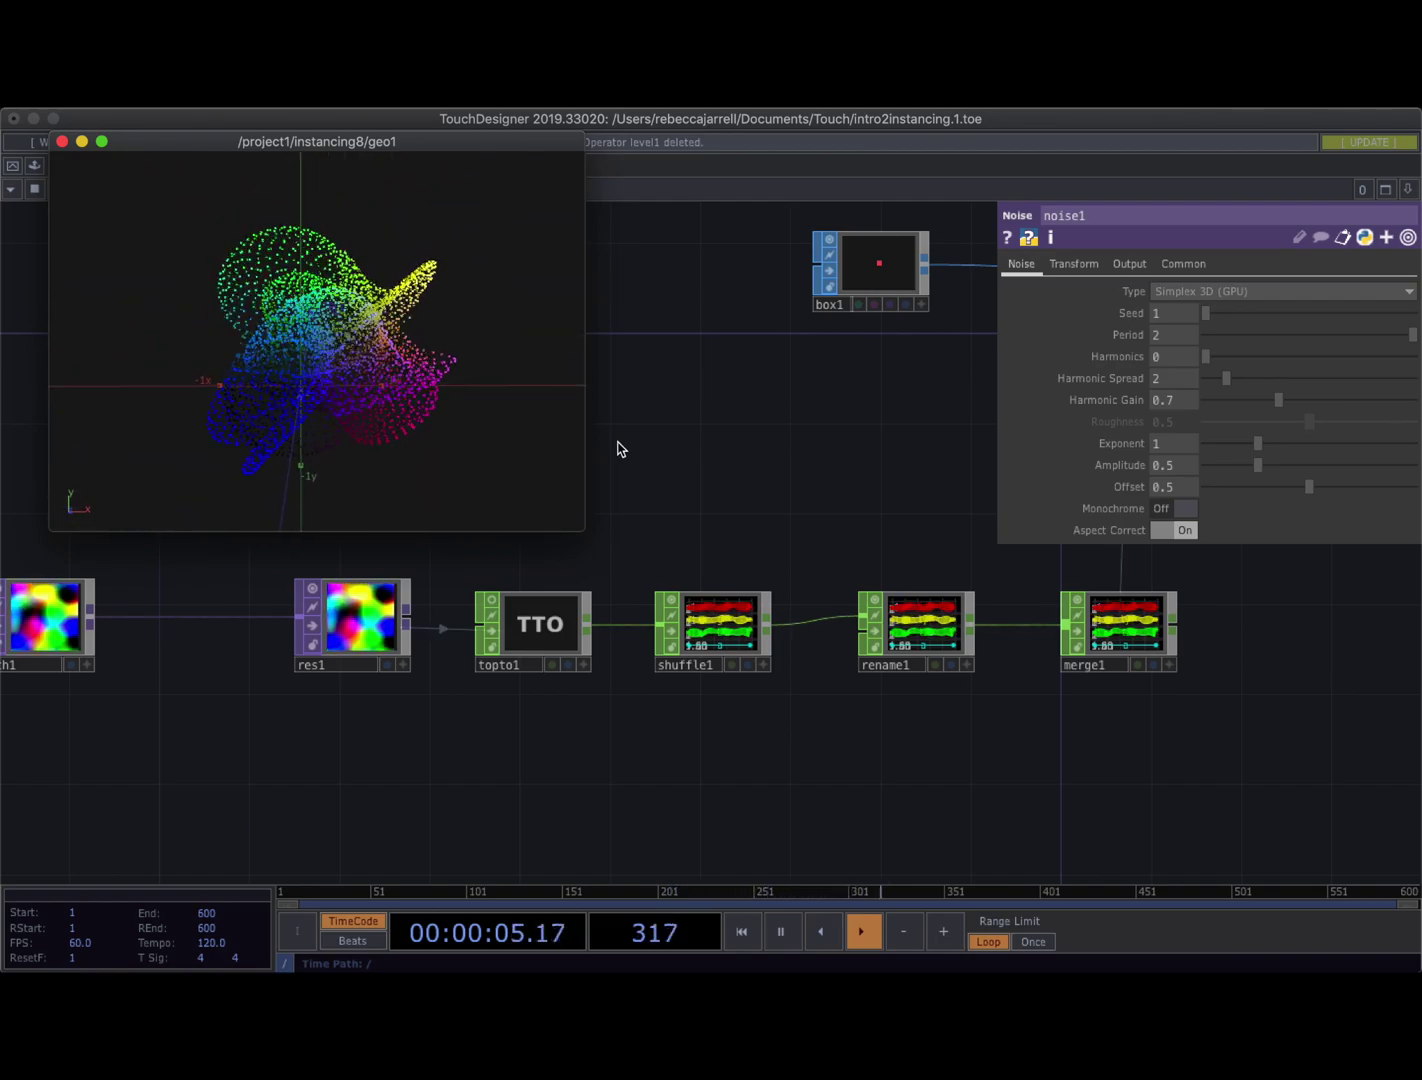
{"action": "scroll", "coordinate": [697, 767], "scroll_direction": "right", "scroll_amount": 5}
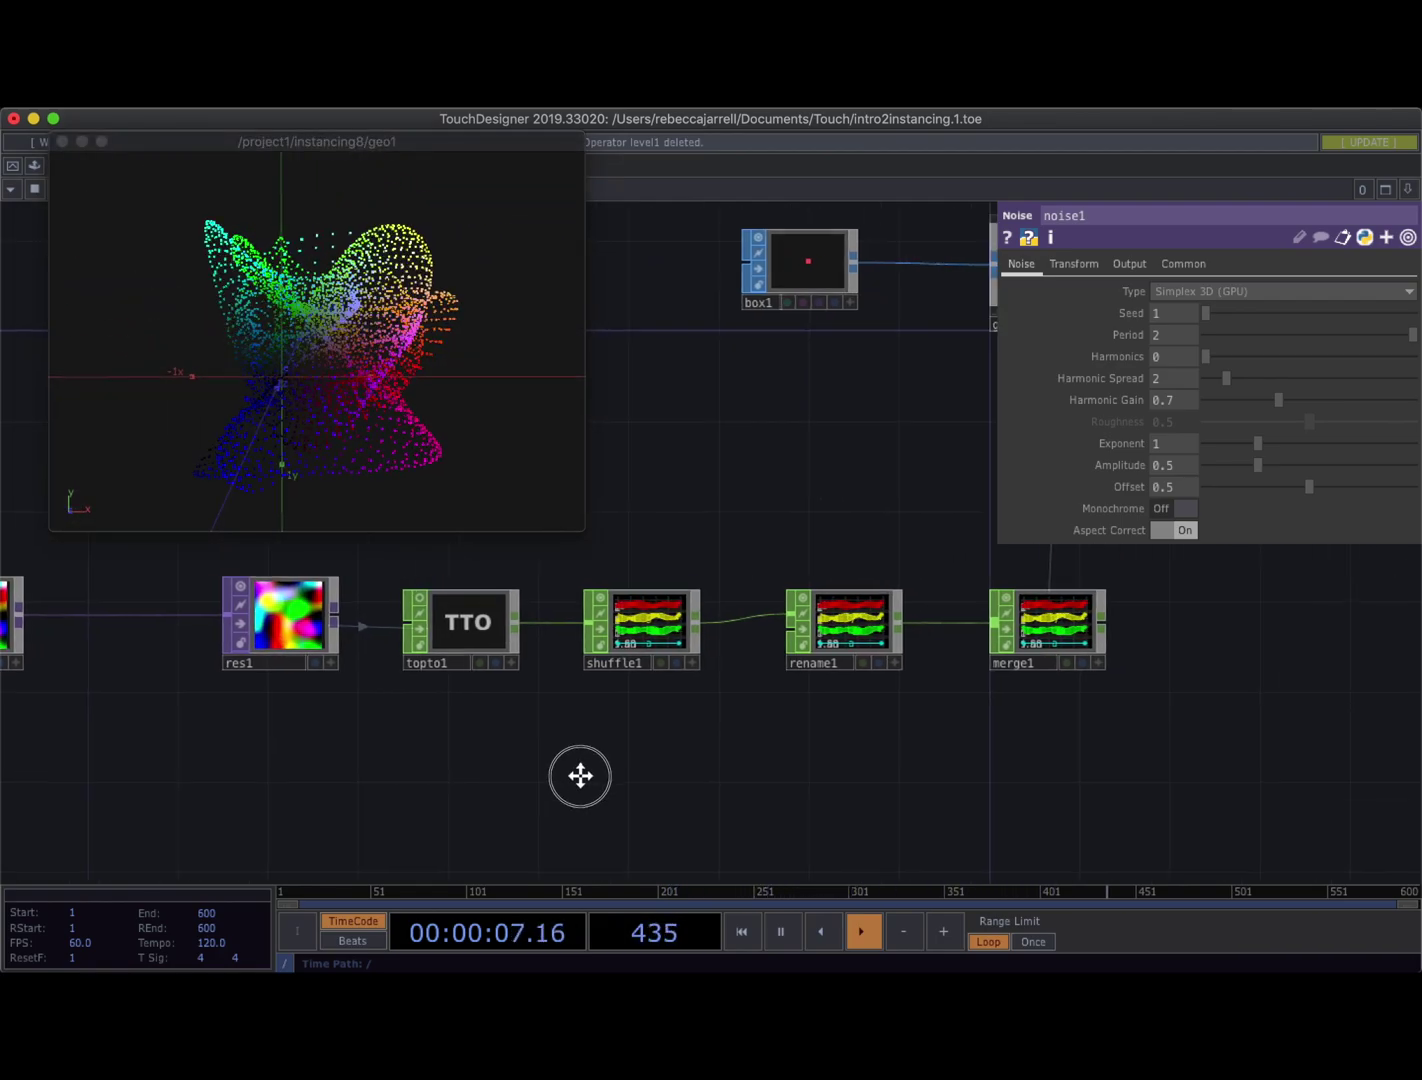
{"action": "key", "text": "Tab"}
{"action": "type", "text": "se"}
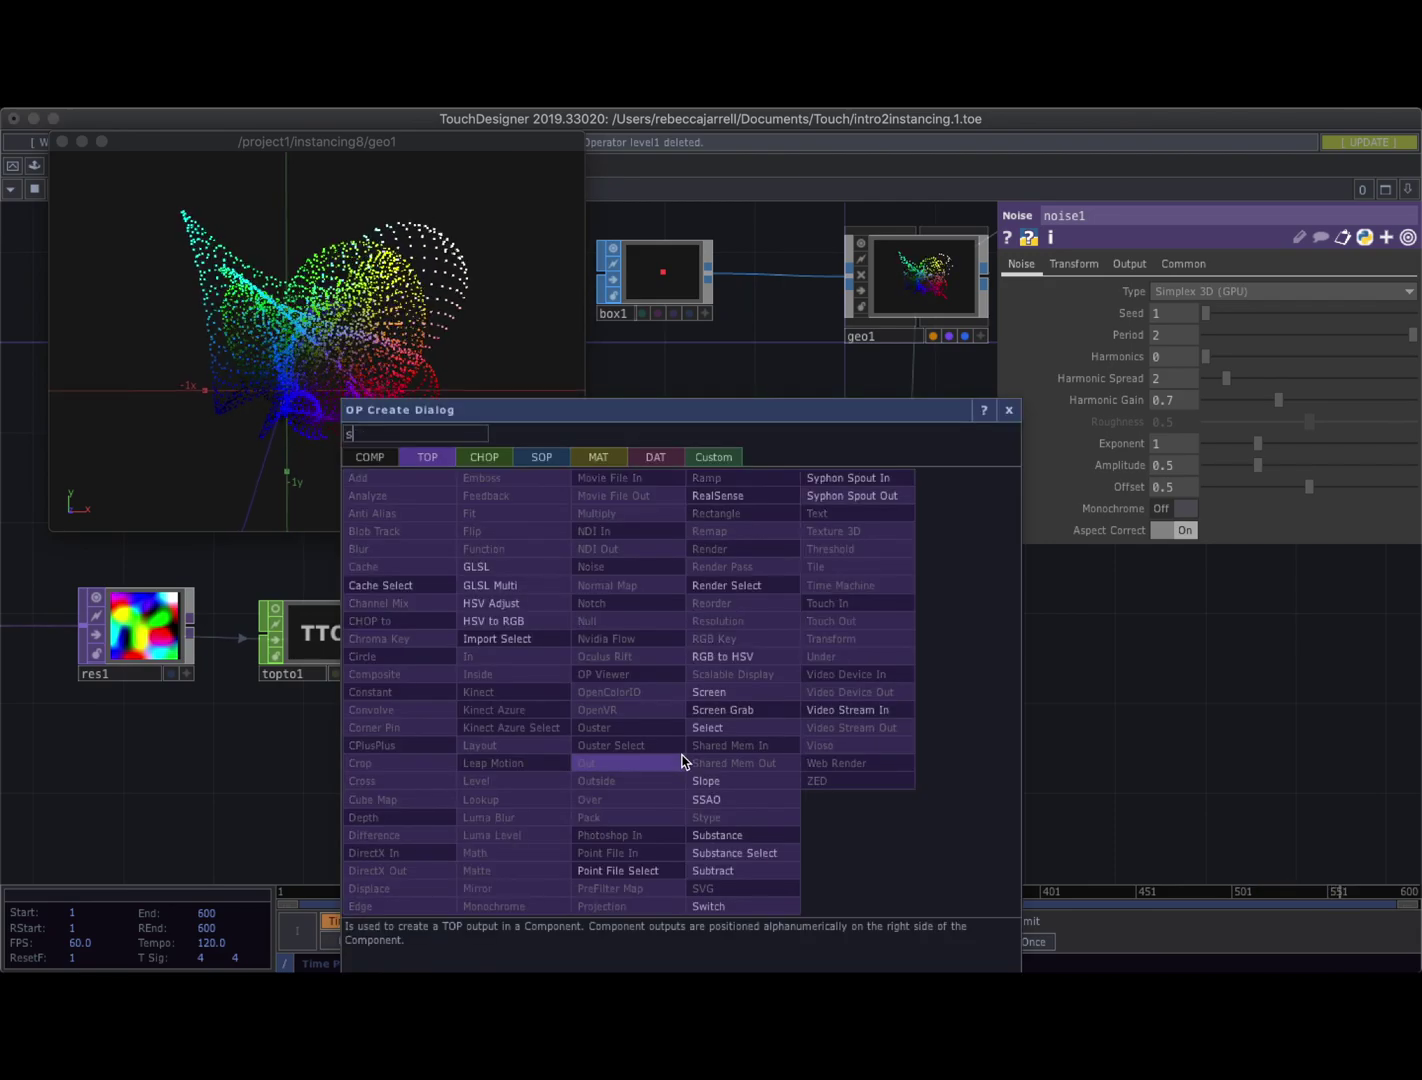
{"action": "left_click", "coordinate": [485, 457]}
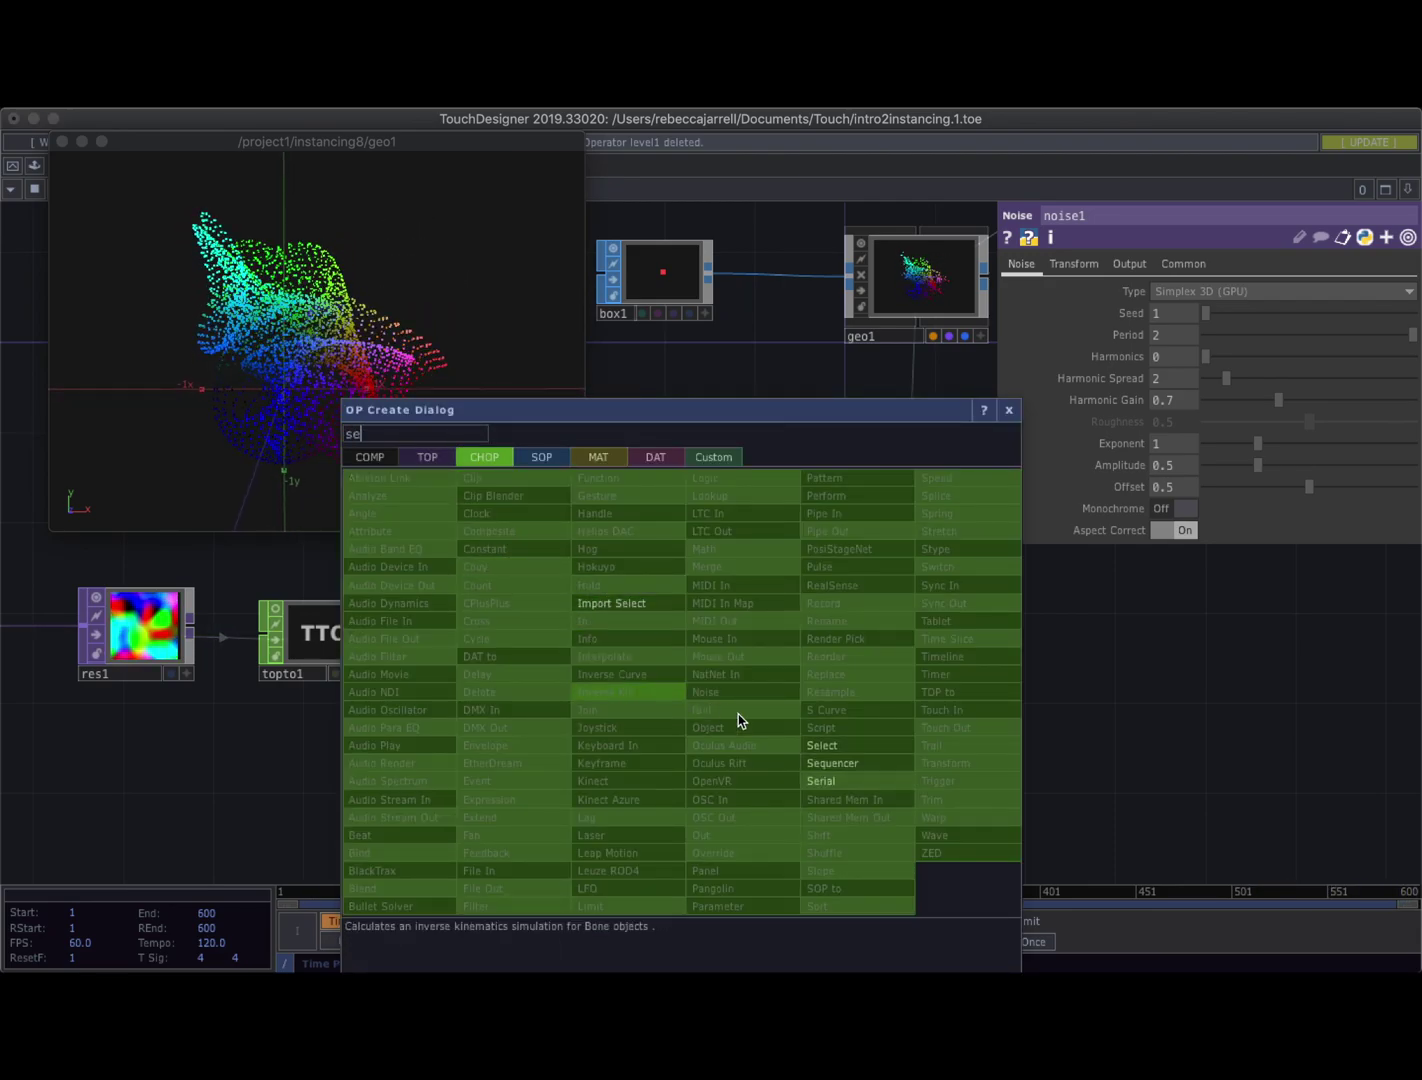
{"action": "left_click", "coordinate": [840, 746]}
{"action": "left_click", "coordinate": [704, 770]}
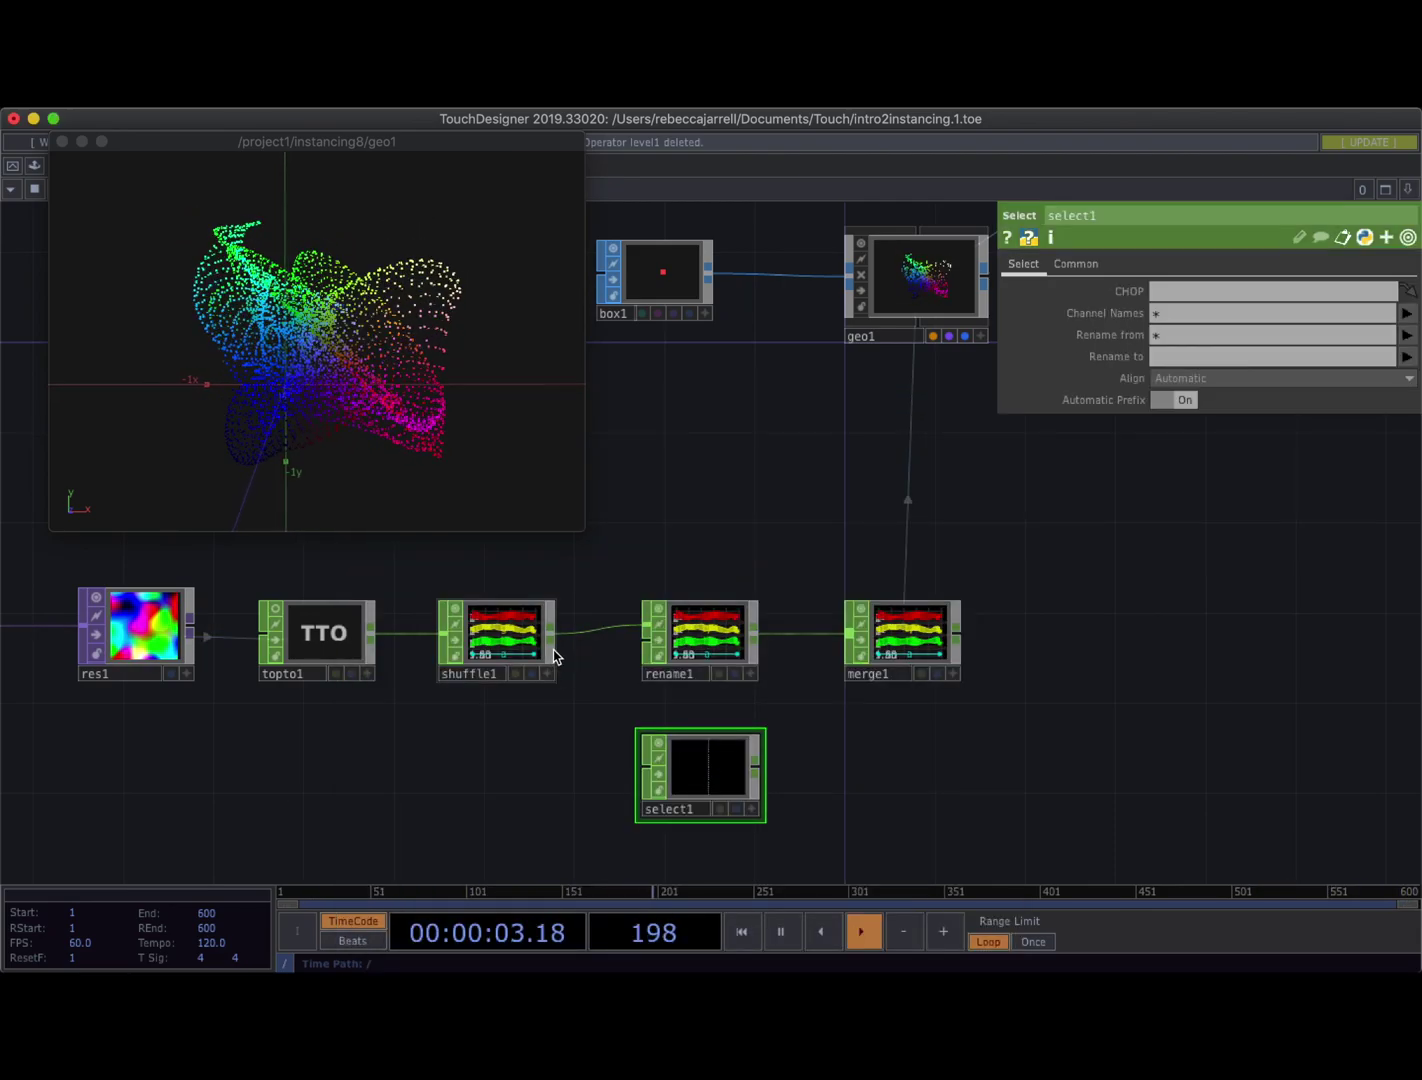
Wire shuffle1 into select1 and set select1's Channel Names to g
{"action": "left_click_drag", "start_coordinate": [566, 684], "coordinate": [646, 765]}
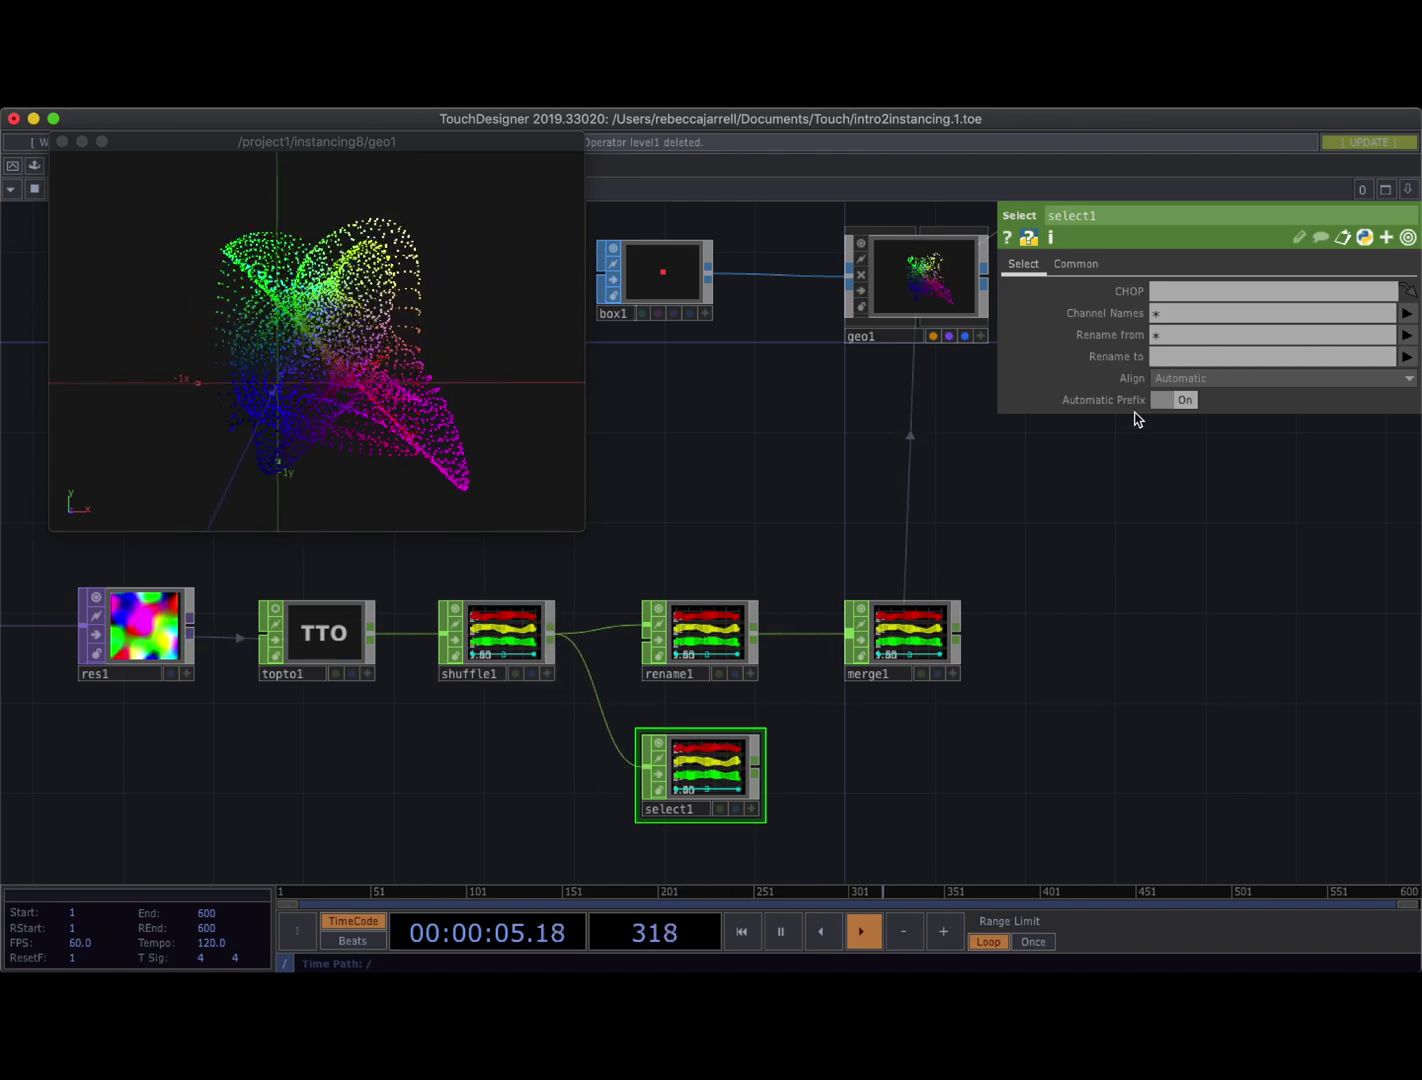
{"action": "left_click", "coordinate": [1172, 316]}
{"action": "type", "text": "g"}
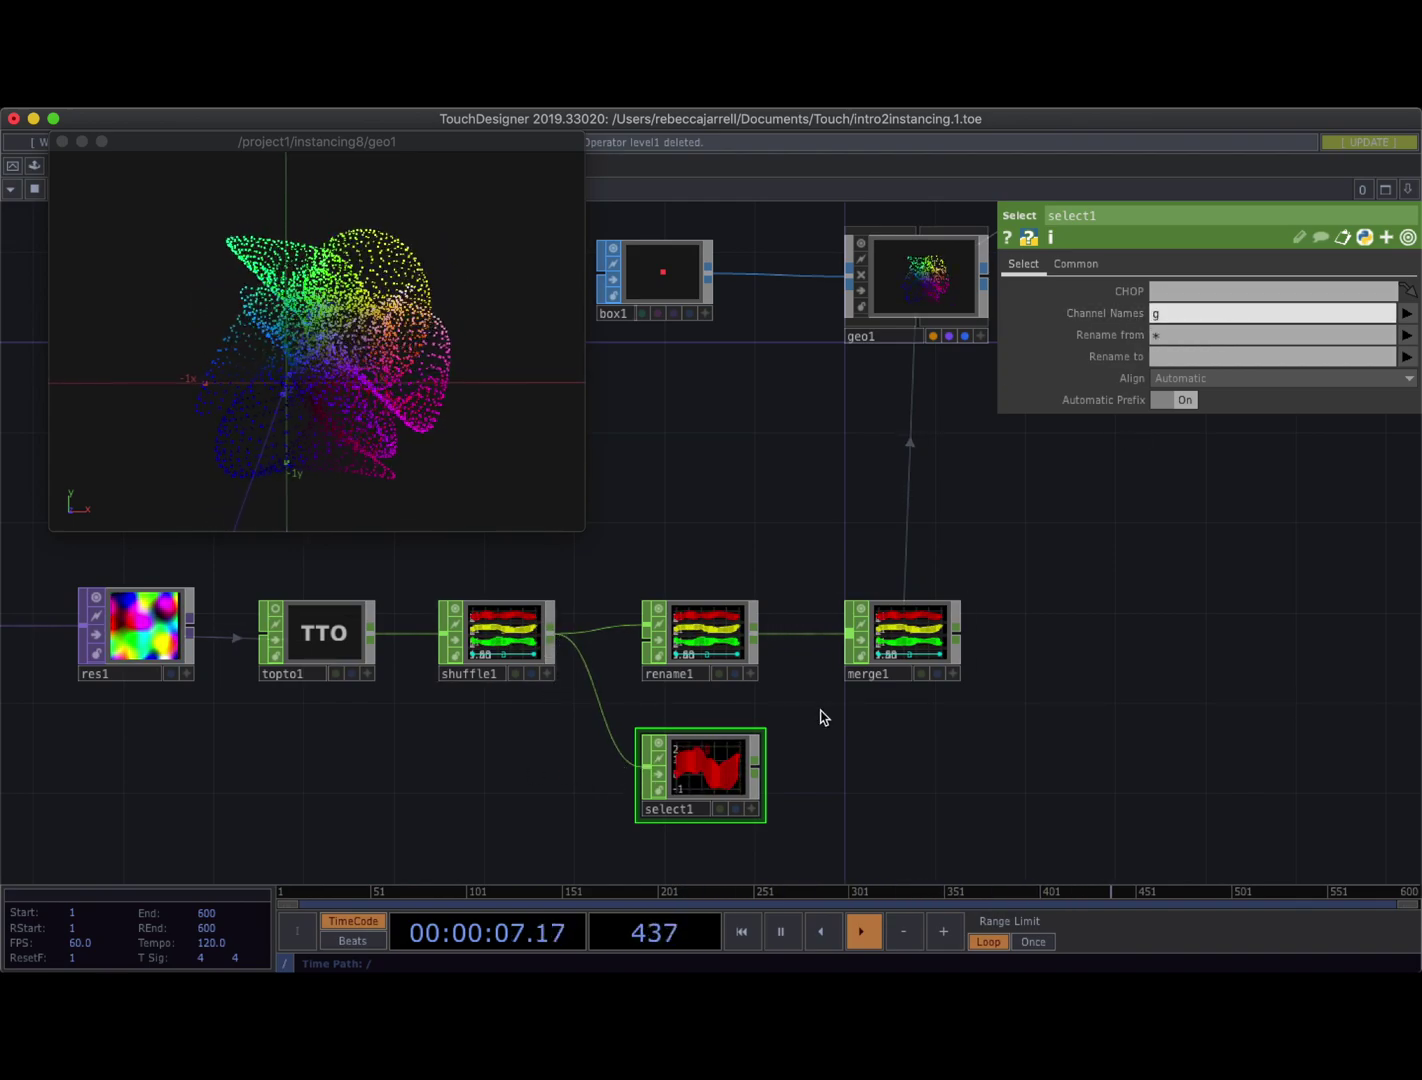
Add a Math CHOP connected to select1's output, placed below merge1
{"action": "right_click", "coordinate": [766, 766]}
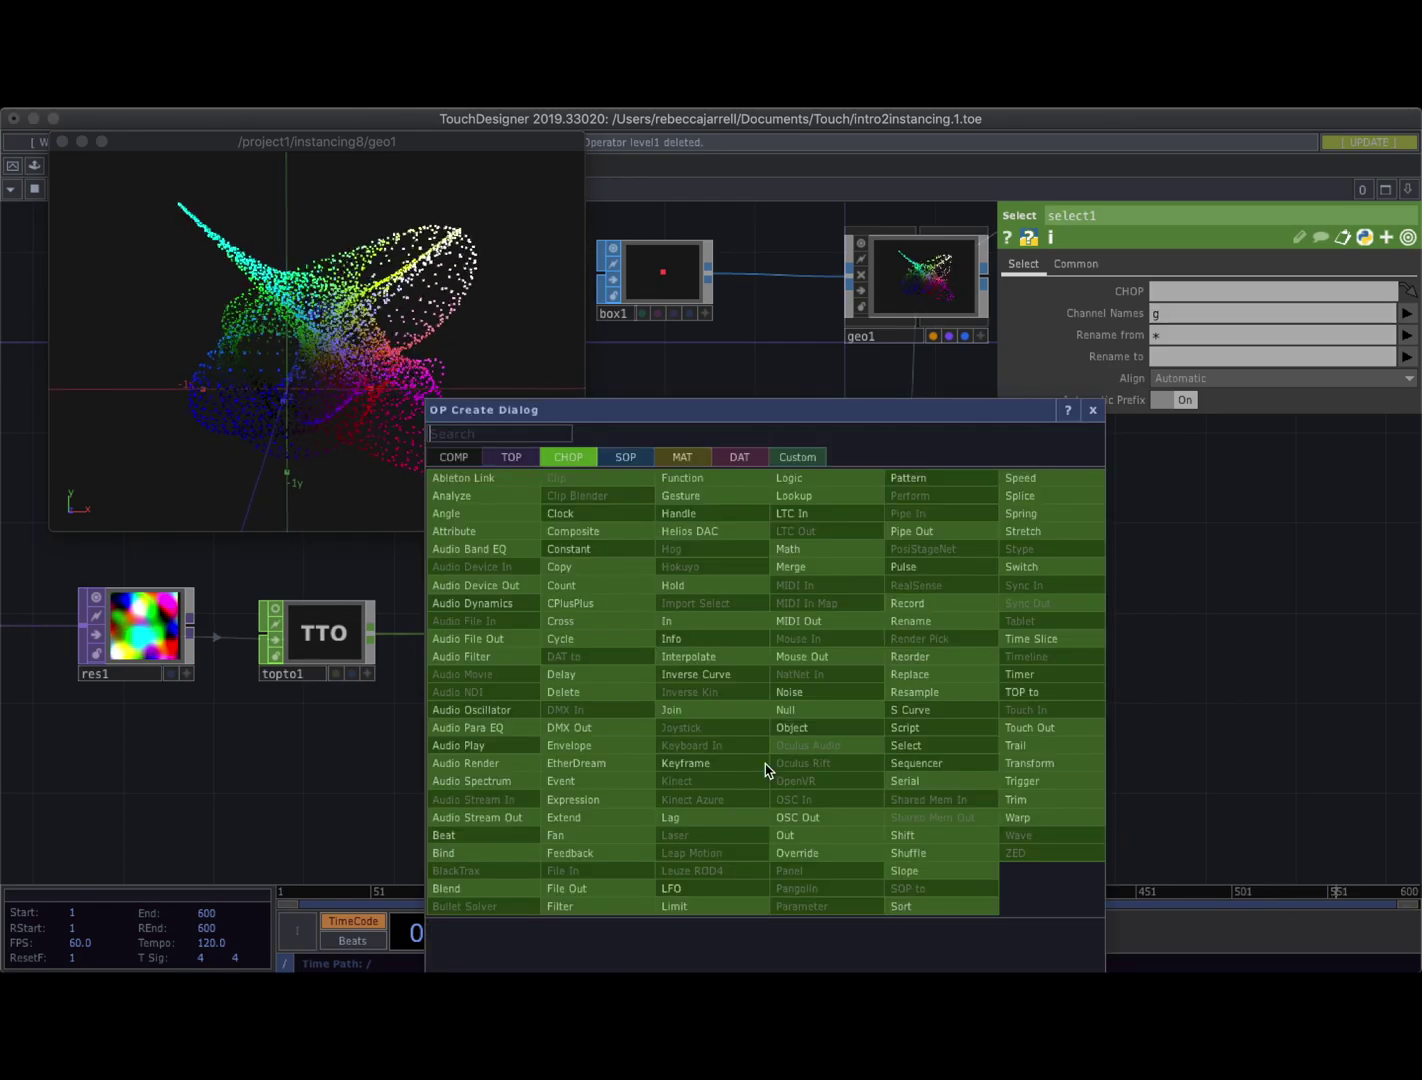
{"action": "type", "text": "m"}
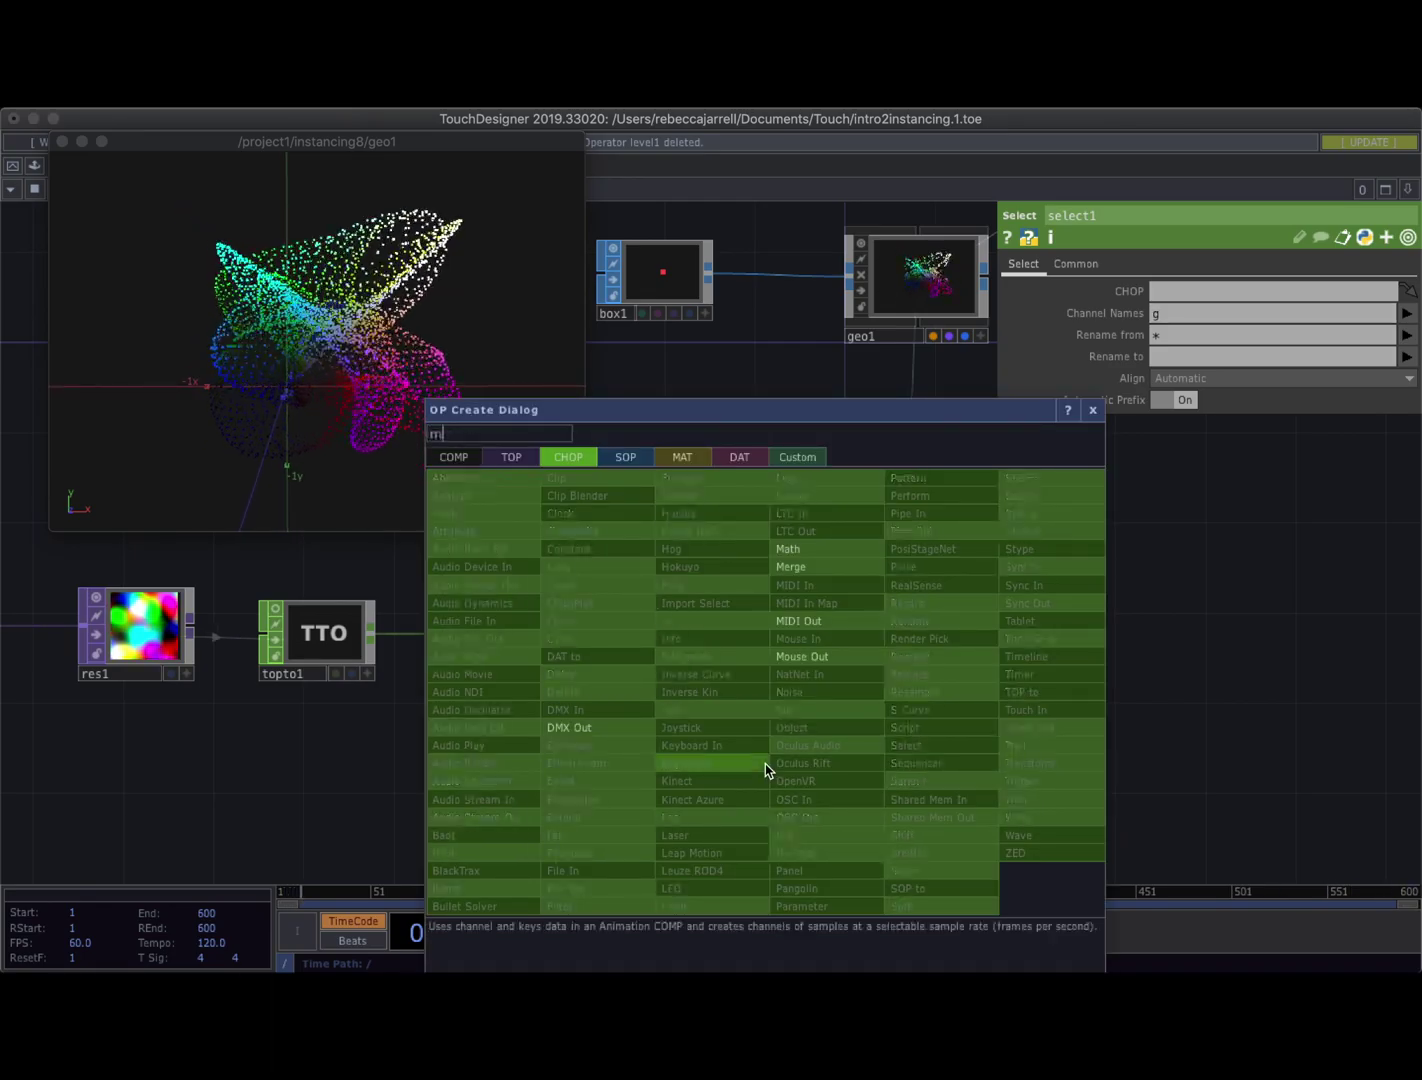
{"action": "left_click", "coordinate": [801, 550]}
{"action": "left_click", "coordinate": [903, 774]}
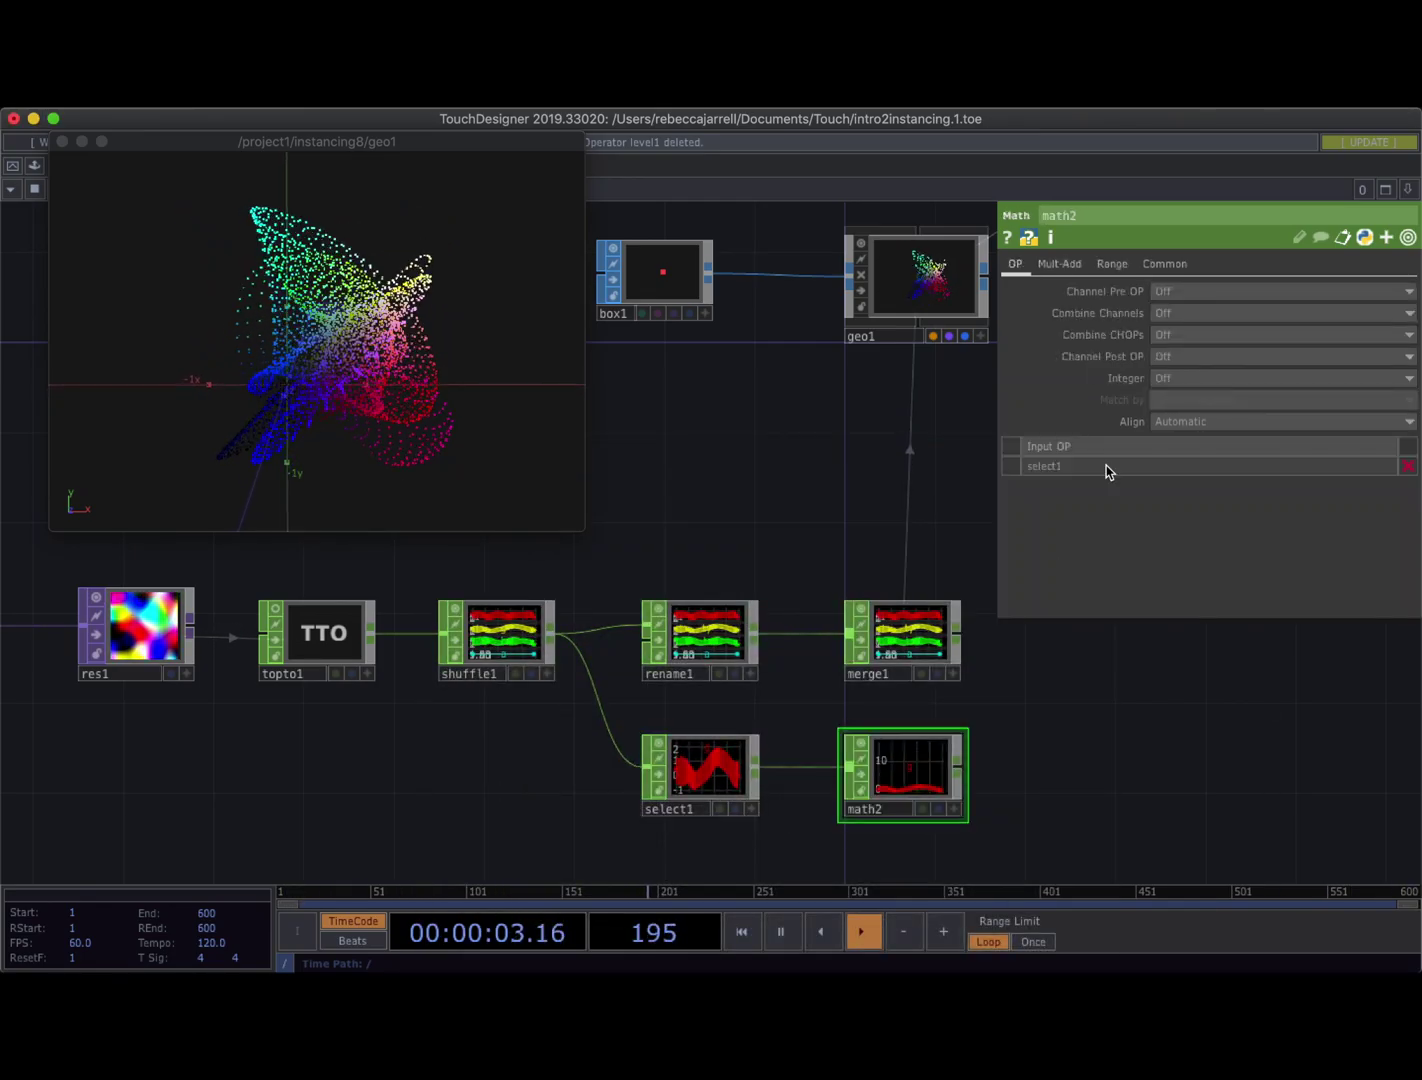
Set math2's To Range to -180 and 180
{"action": "left_click", "coordinate": [1113, 265]}
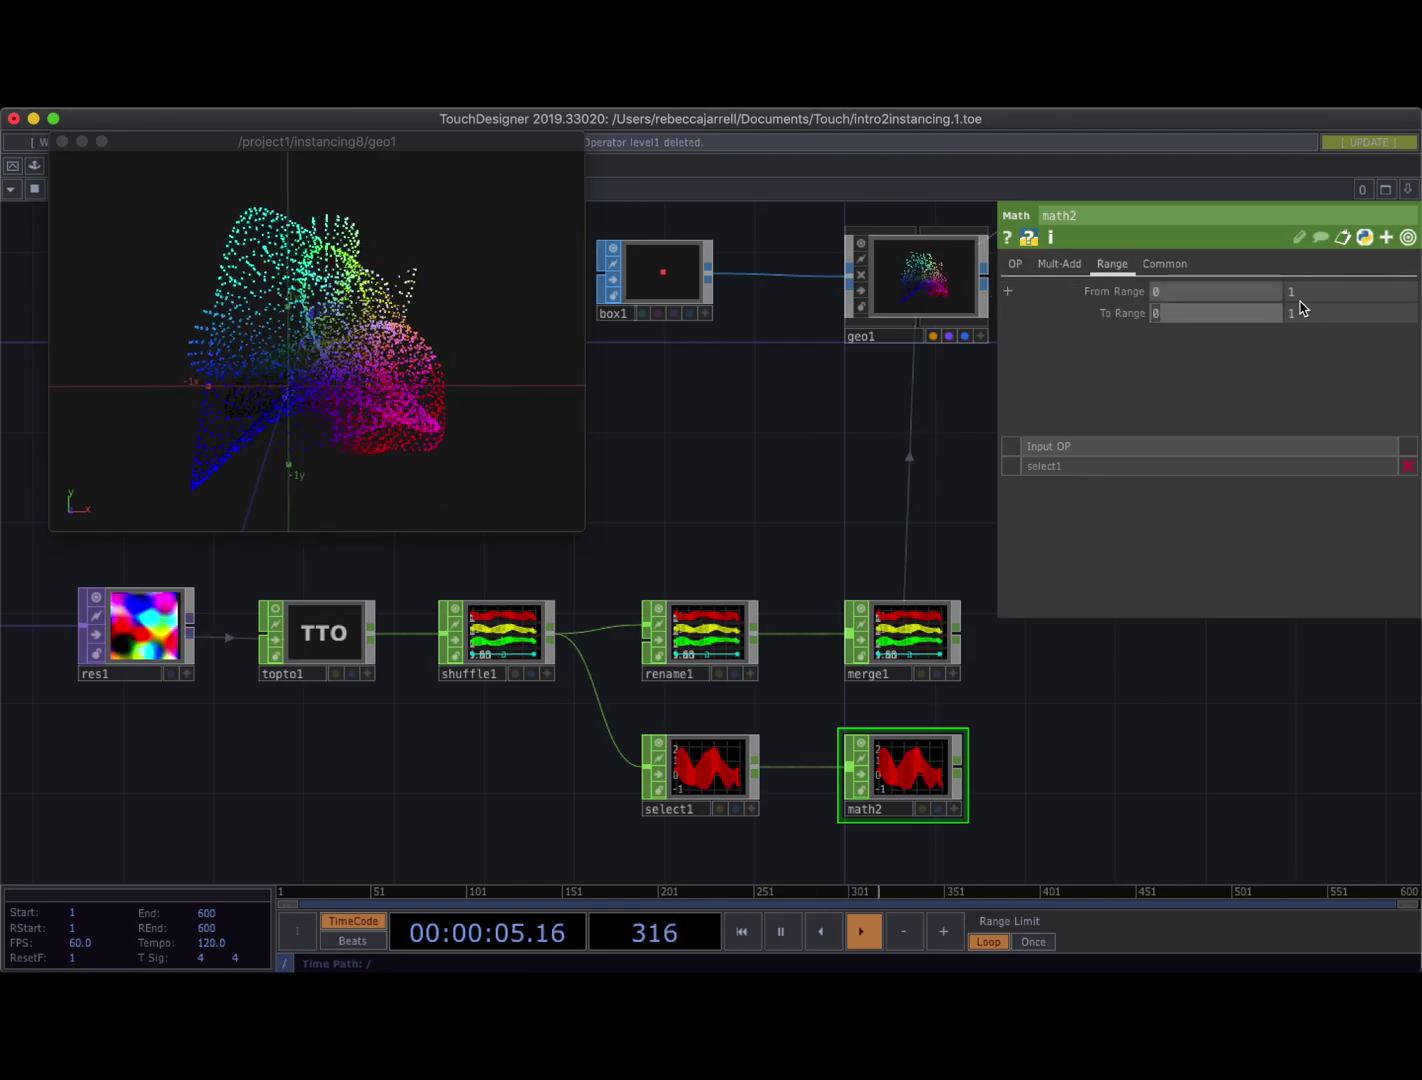
{"action": "type", "text": "360"}
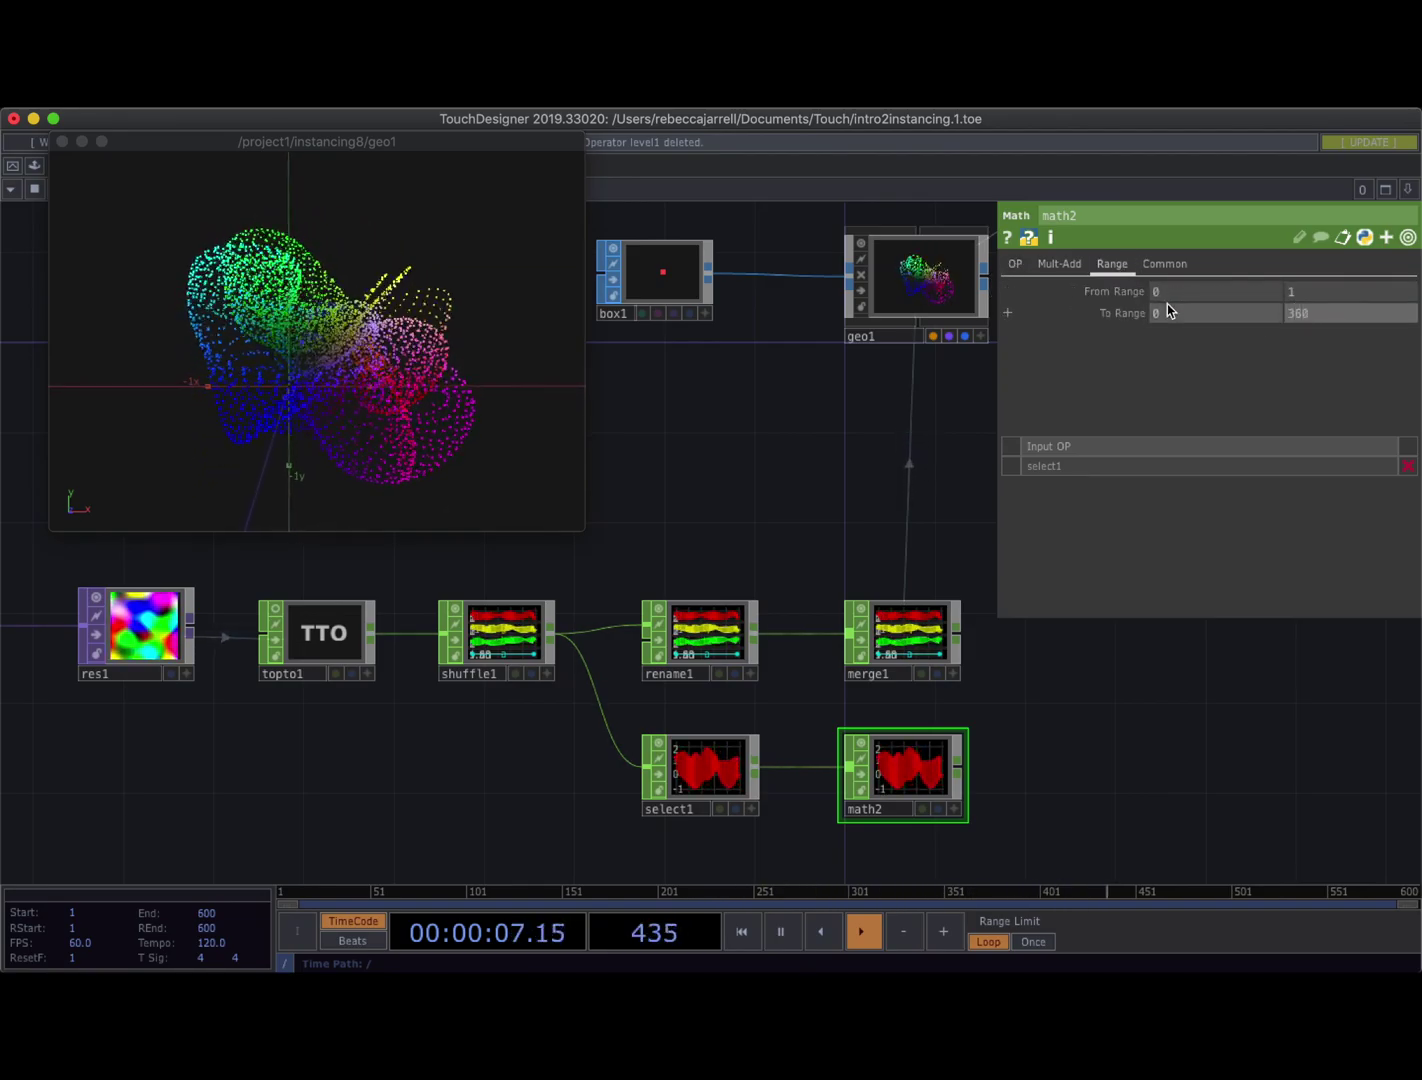
{"action": "key", "text": "Return"}
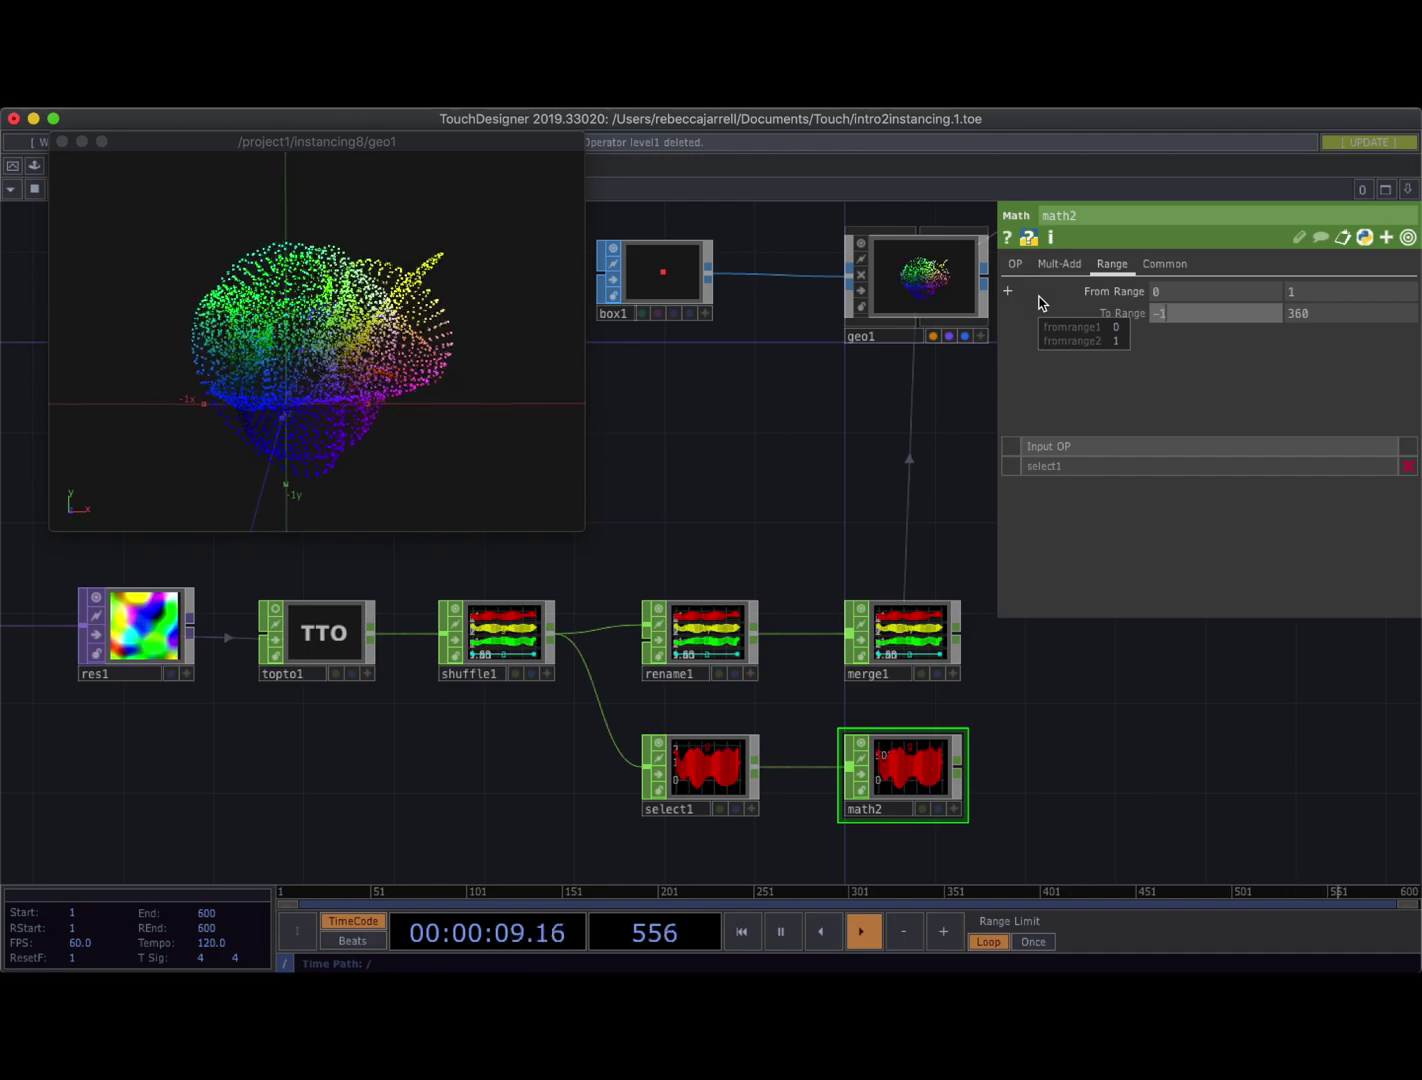
{"action": "type", "text": "-180"}
{"action": "key", "text": "Tab"}
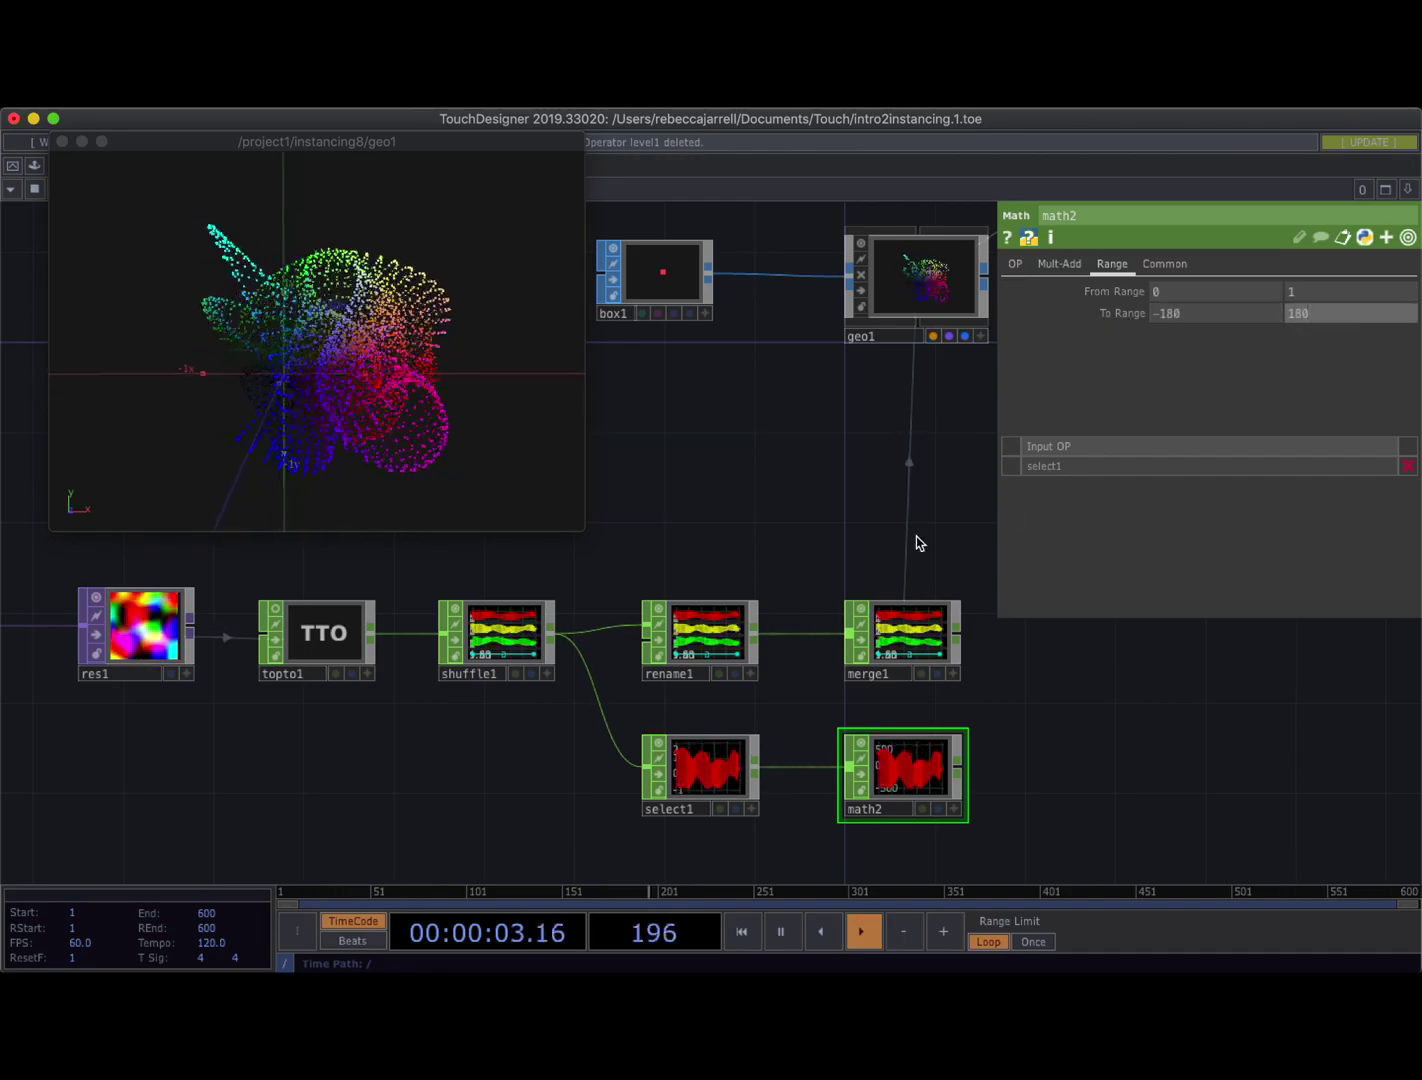
Rename select1's selected channel to spin
{"action": "scroll", "coordinate": [776, 496], "scroll_direction": "down", "scroll_amount": 2}
{"action": "left_click", "coordinate": [703, 743]}
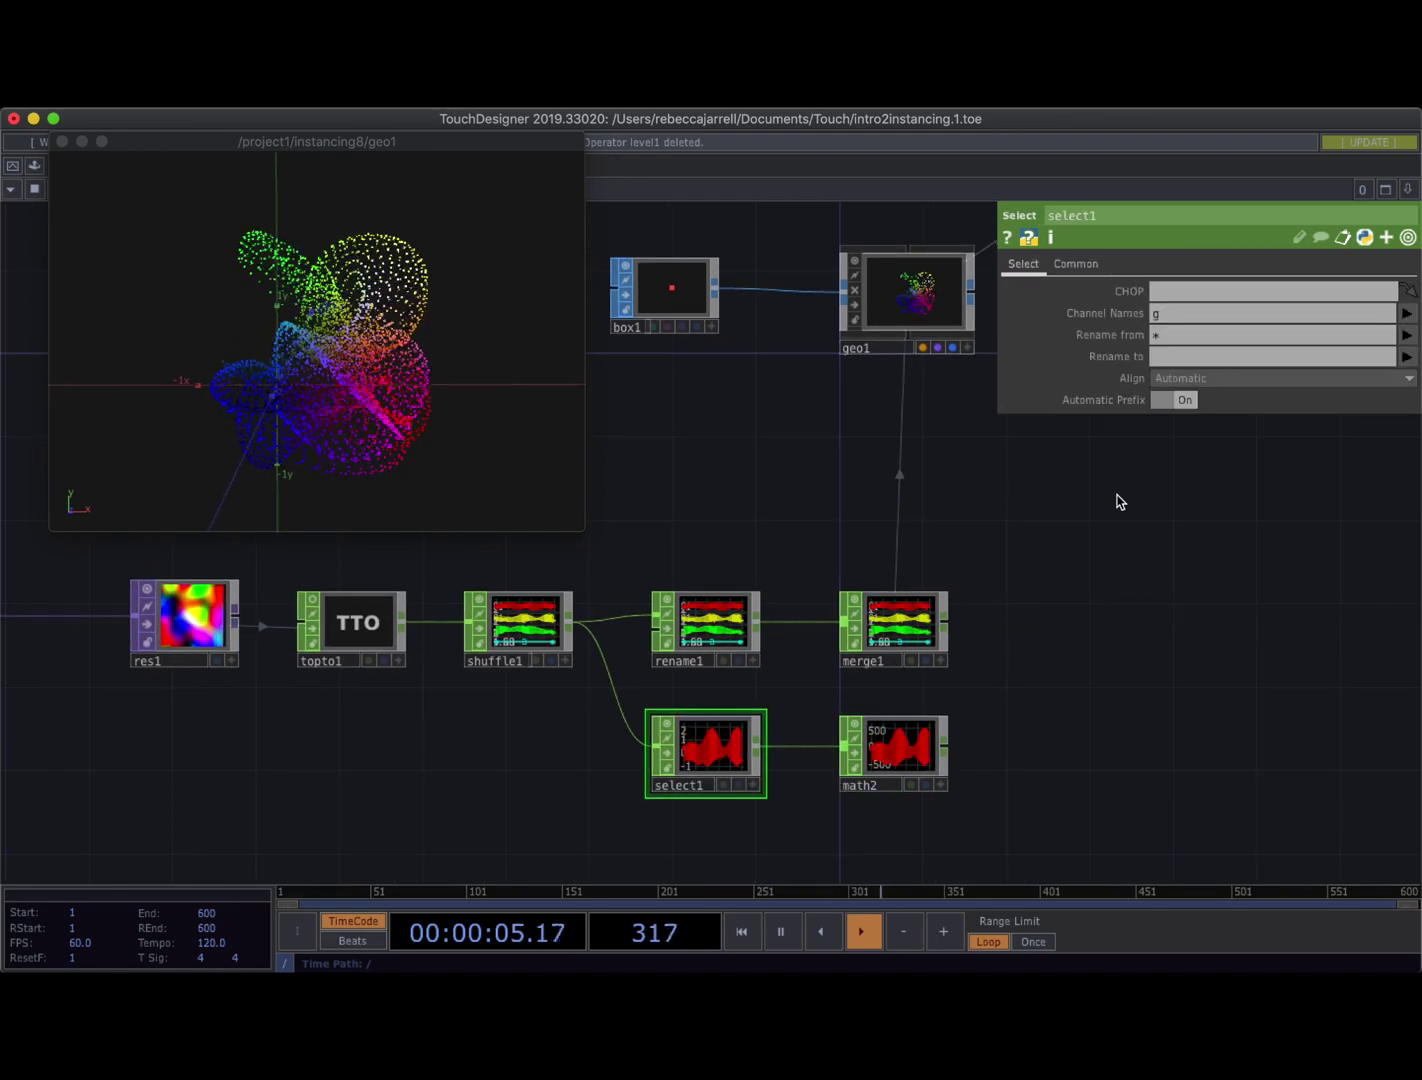
{"action": "left_click", "coordinate": [1164, 358]}
{"action": "type", "text": "spin"}
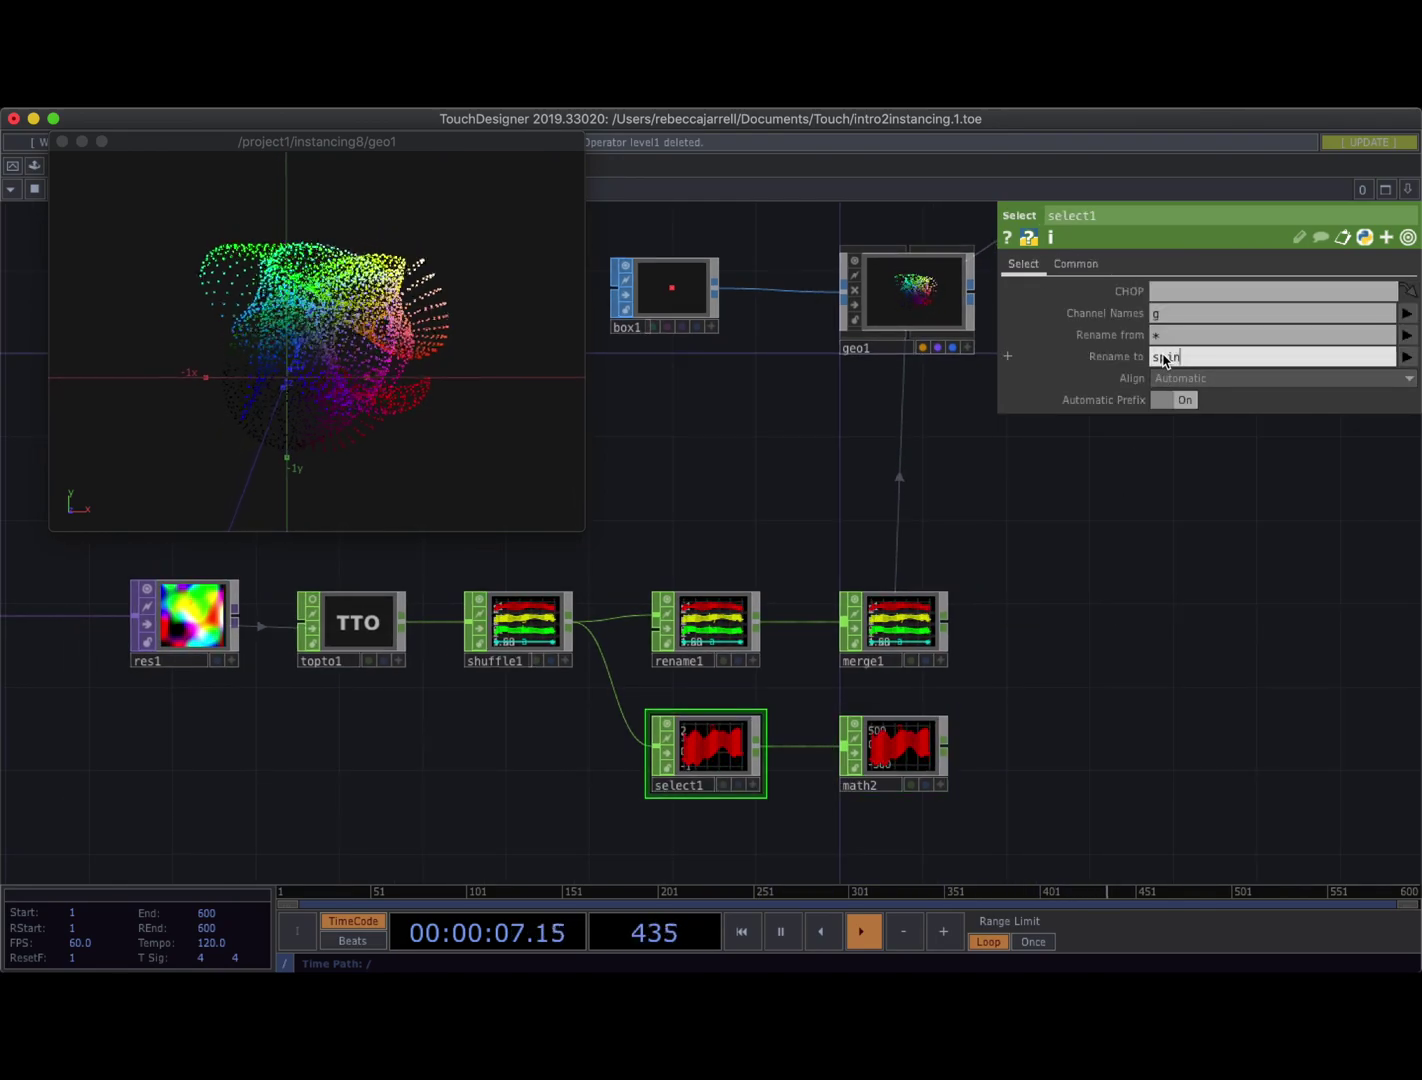
Duplicate select1 and math2 and place the connected copies directly below the originals
{"action": "left_click", "coordinate": [887, 752]}
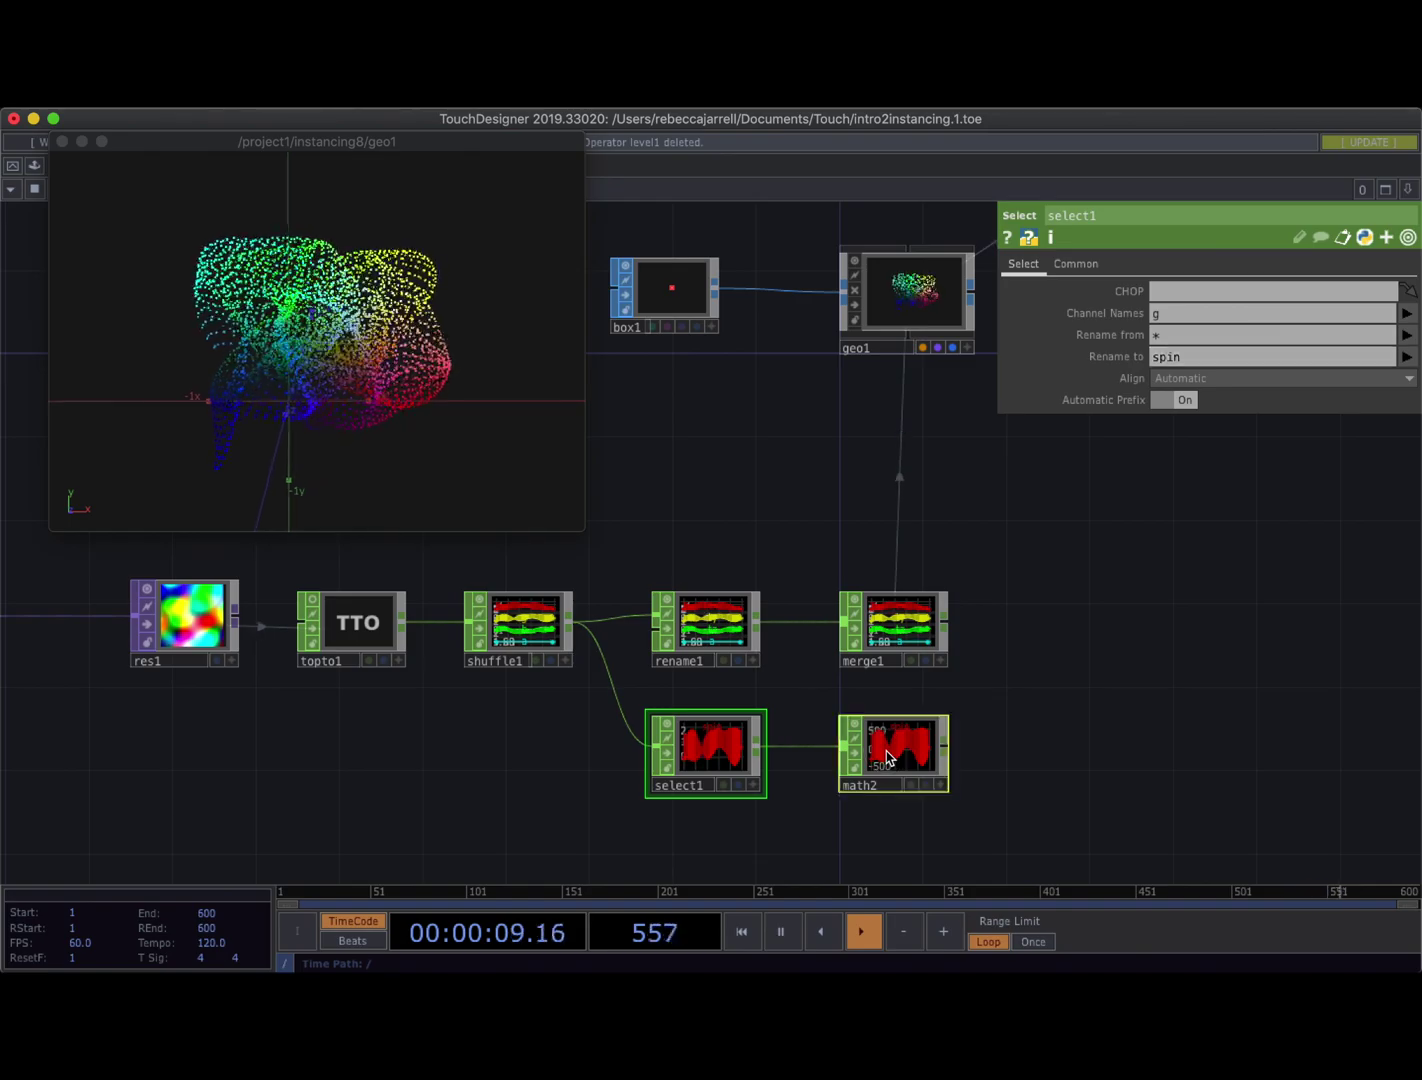
{"action": "key", "text": "super+c"}
{"action": "key", "text": "super+v"}
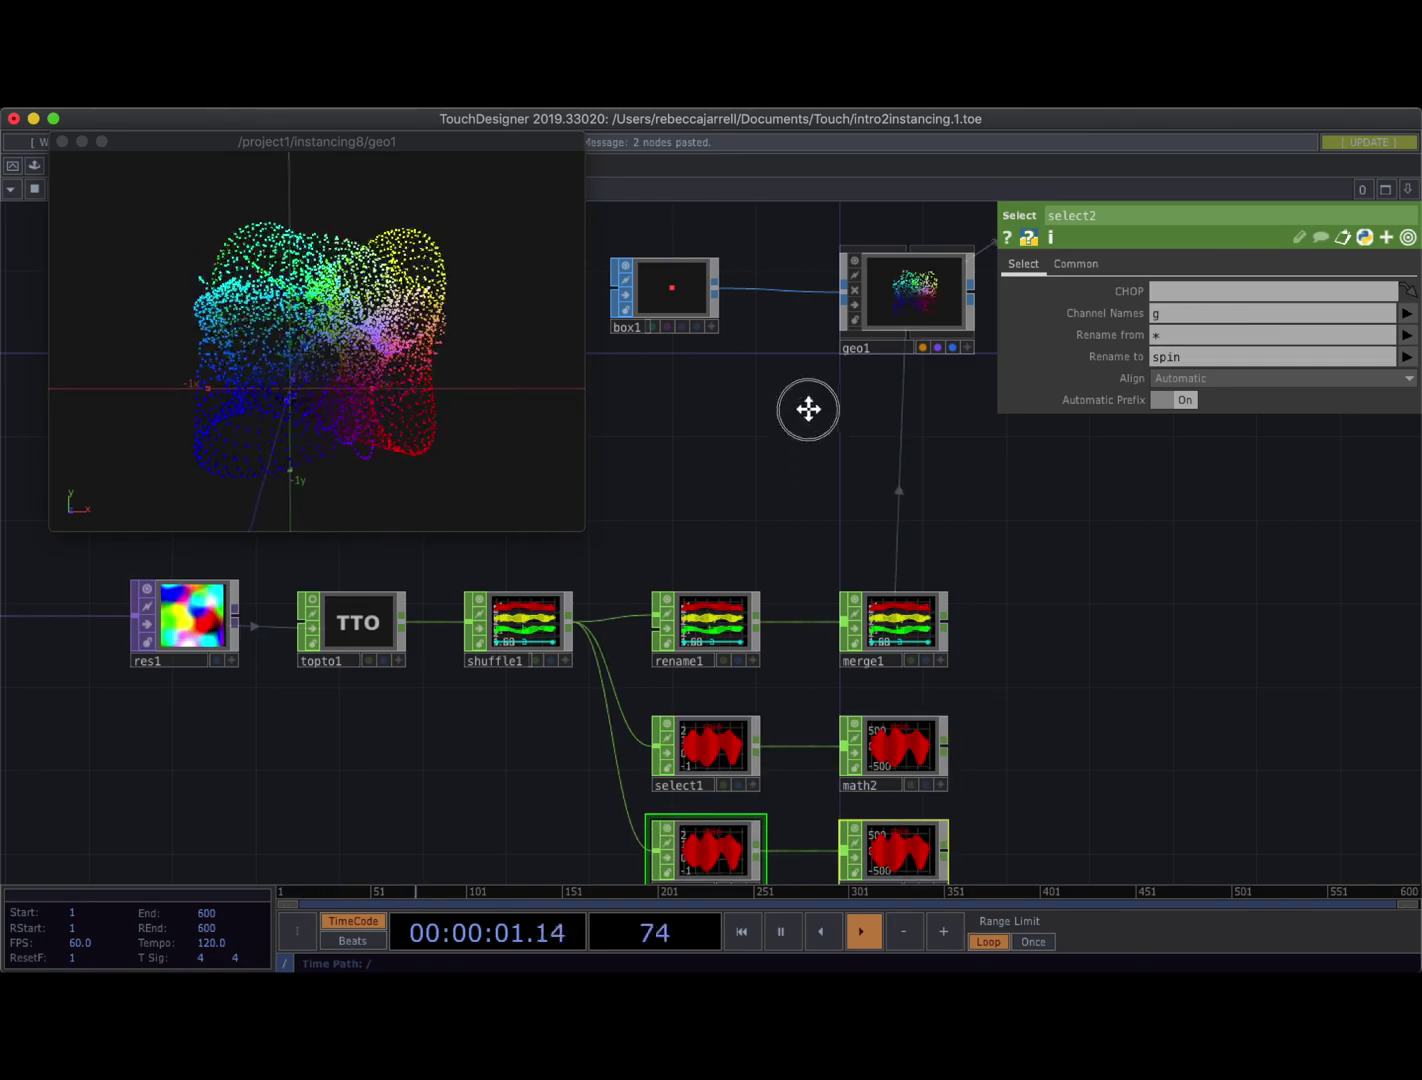
{"action": "left_click_drag", "start_coordinate": [808, 408], "coordinate": [798, 301]}
{"action": "left_click", "coordinate": [513, 810]}
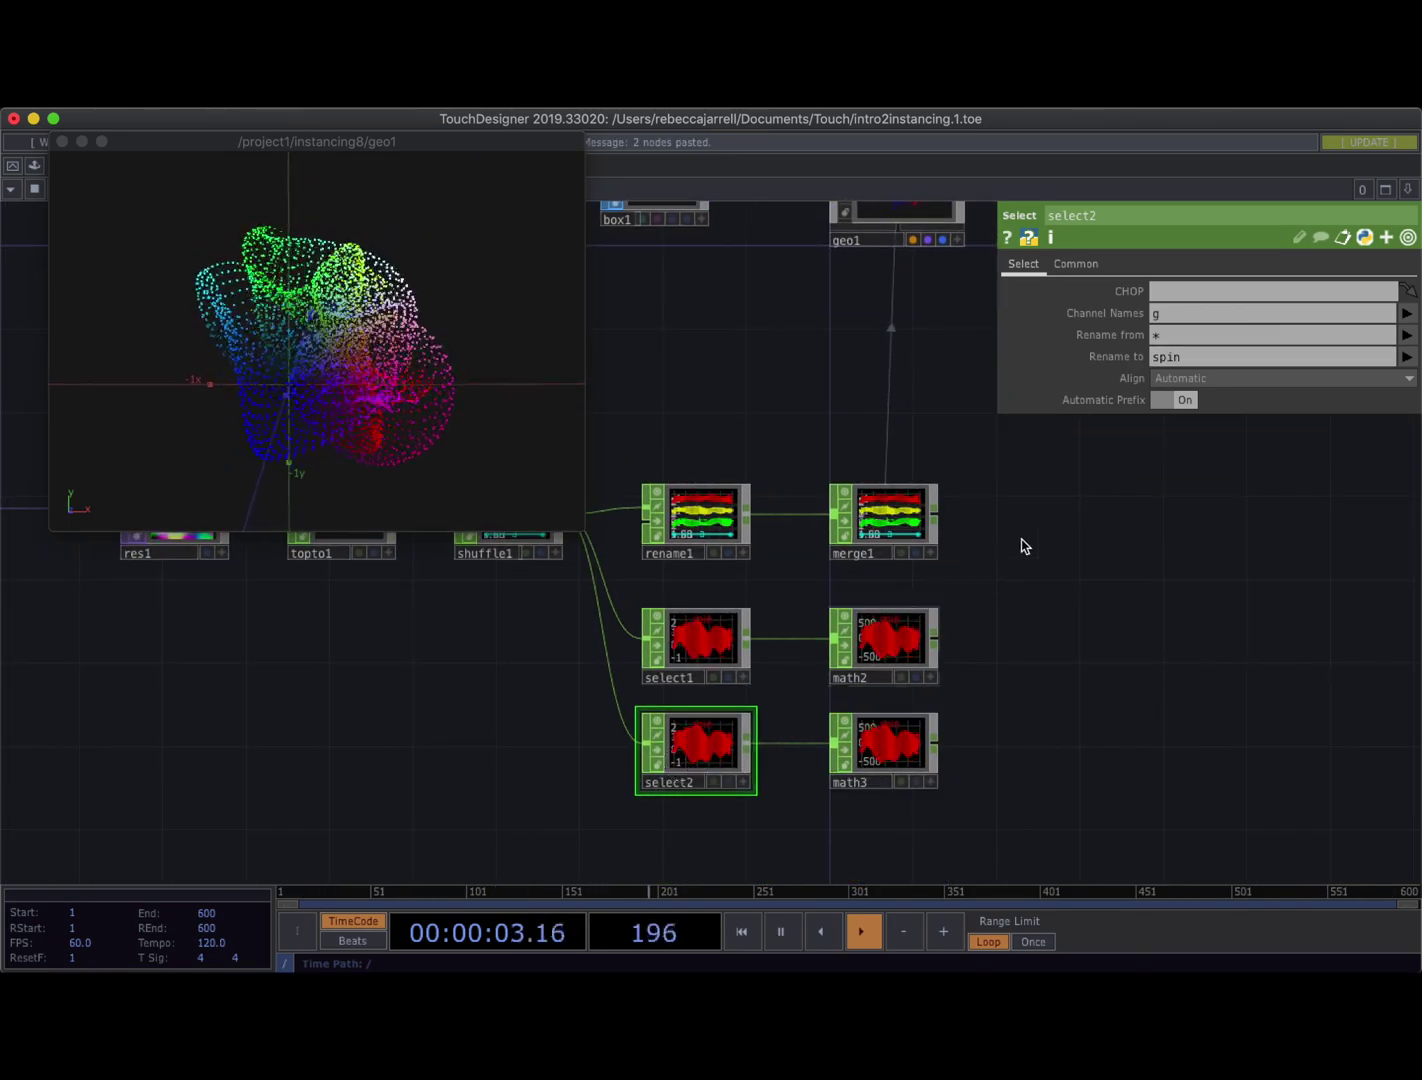
Set select2's Channel Names to b and its Rename to value to sy
{"action": "left_click", "coordinate": [1145, 318]}
{"action": "type", "text": "b"}
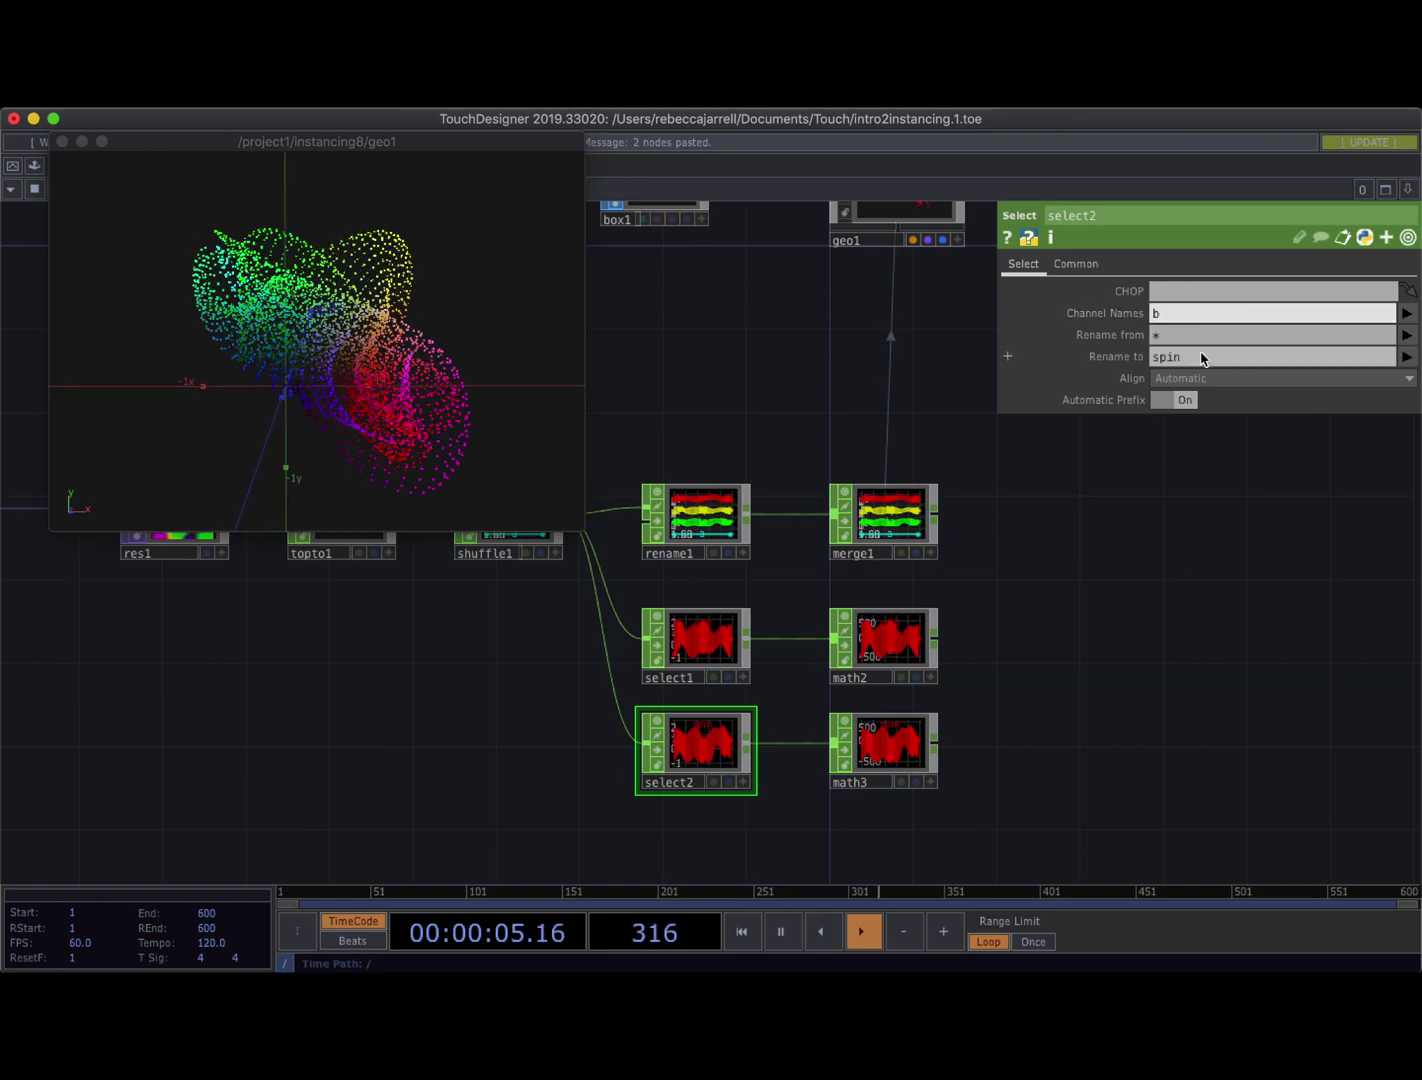
{"action": "left_click", "coordinate": [1124, 366]}
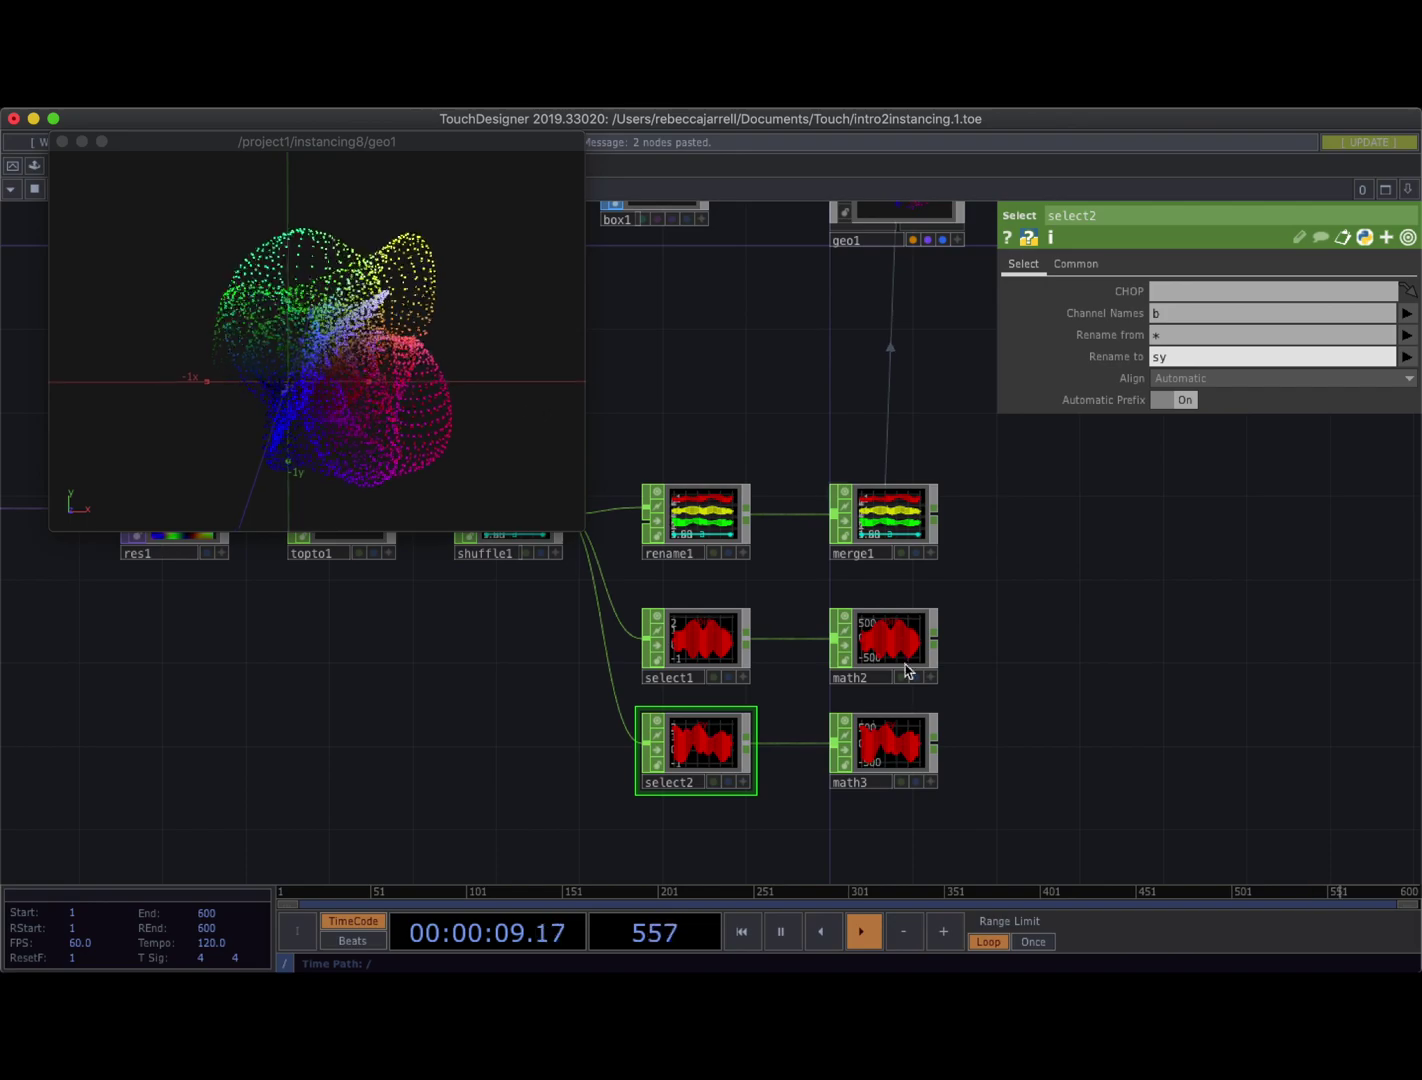
Set math3's To Range to 1 and 3
{"action": "left_click", "coordinate": [896, 755]}
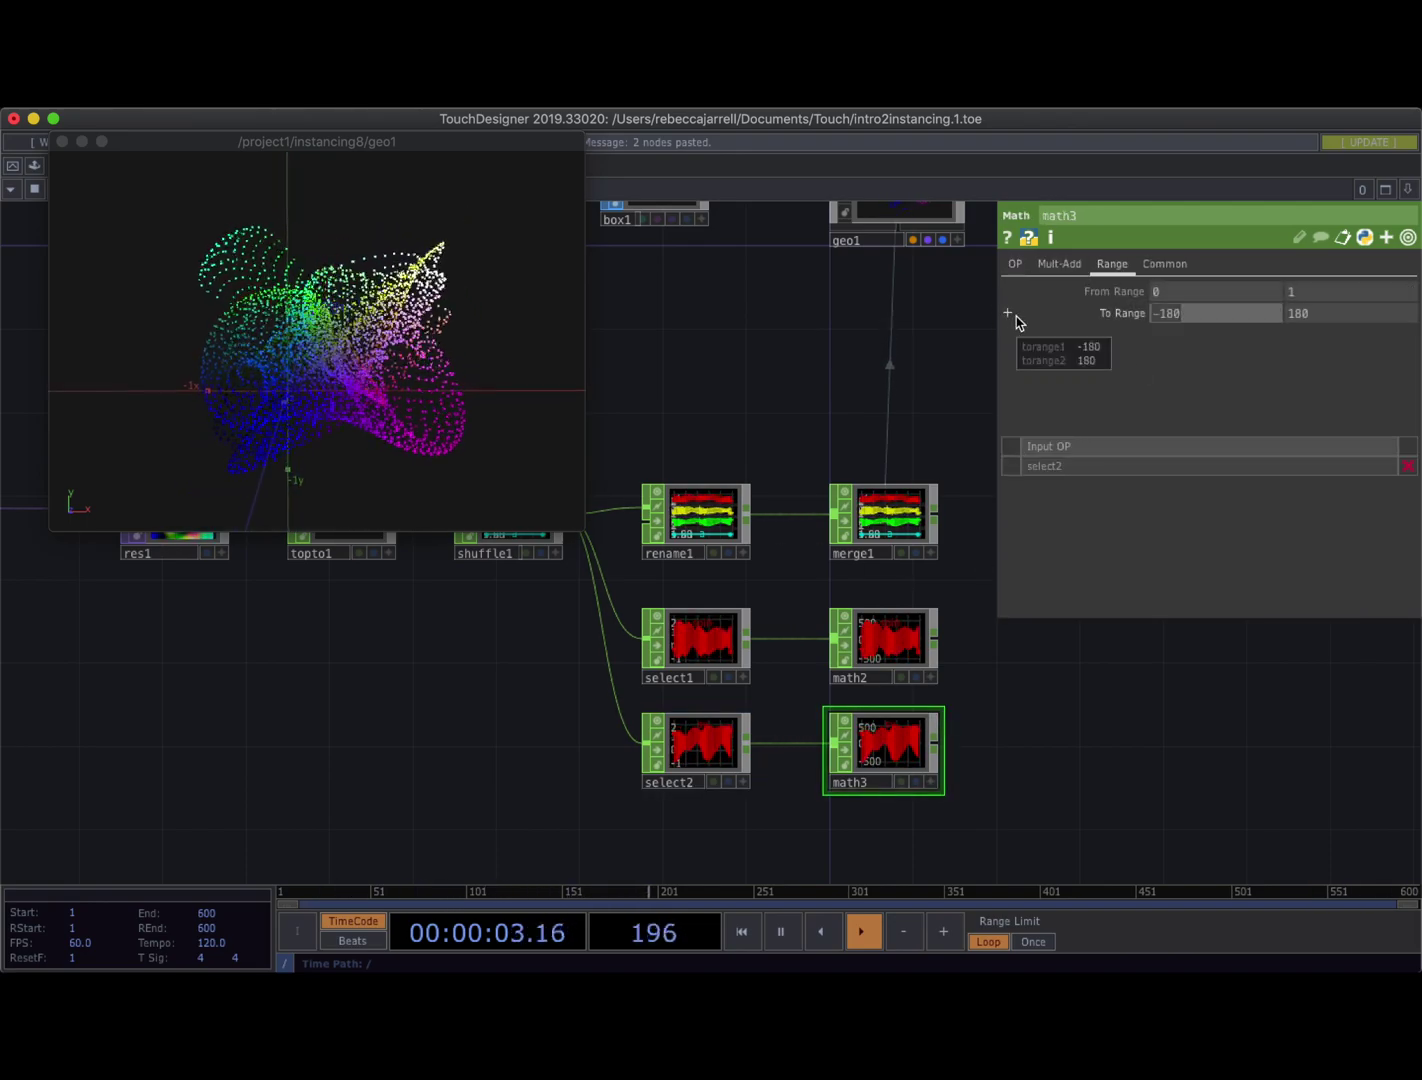
{"action": "type", "text": "1"}
{"action": "key", "text": "Return"}
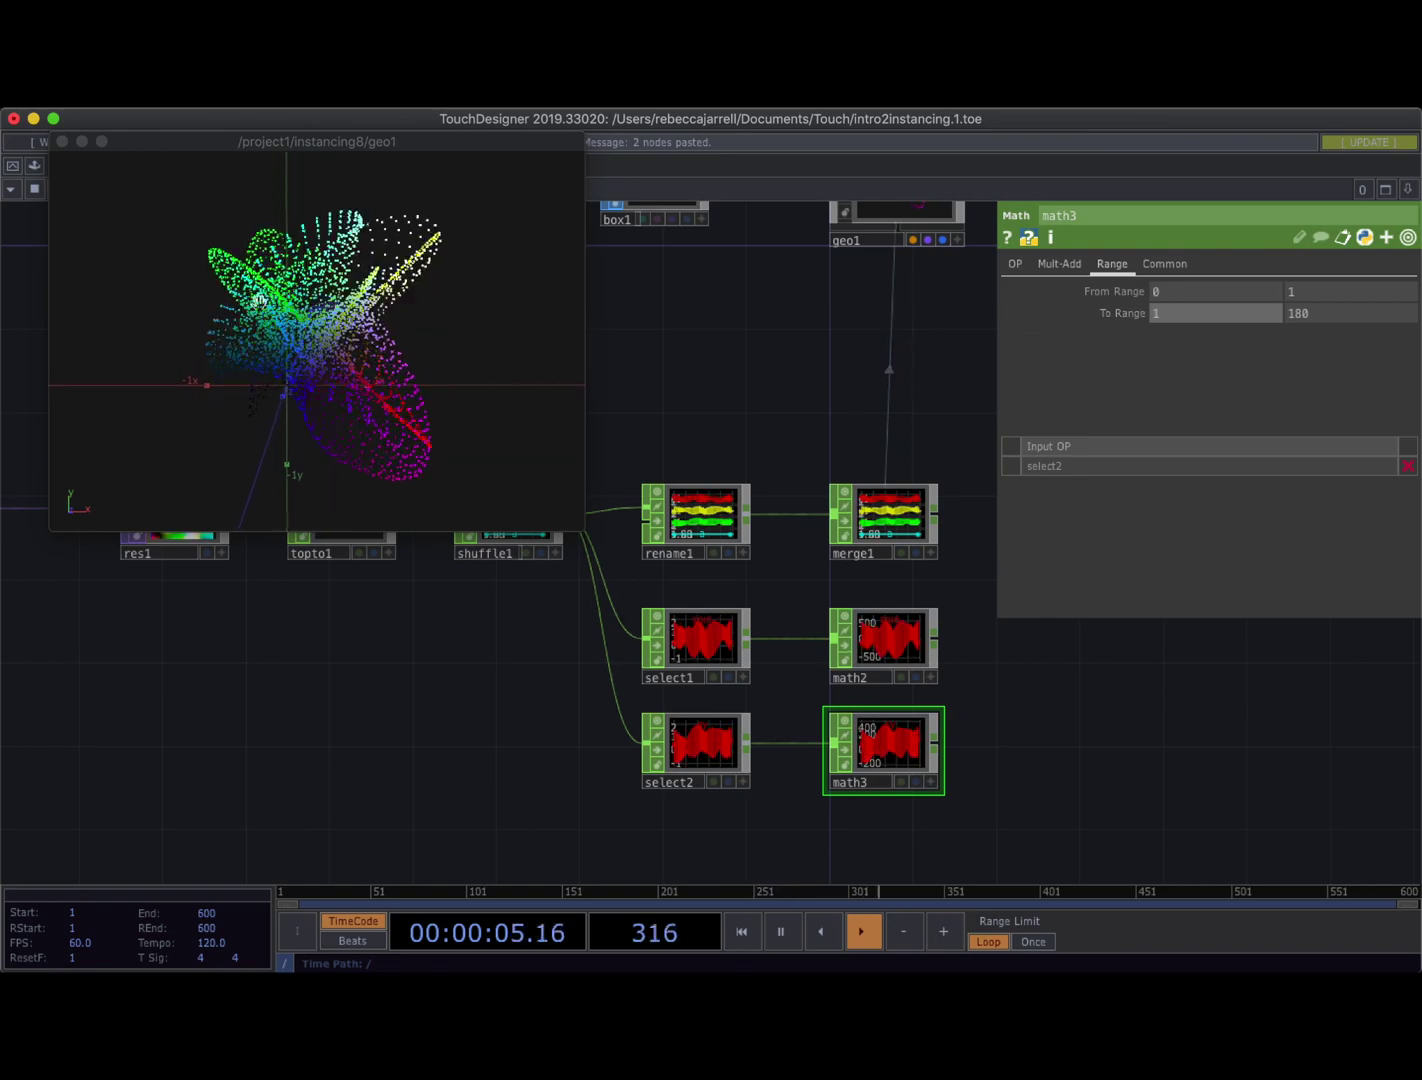
{"action": "left_click", "coordinate": [1346, 315]}
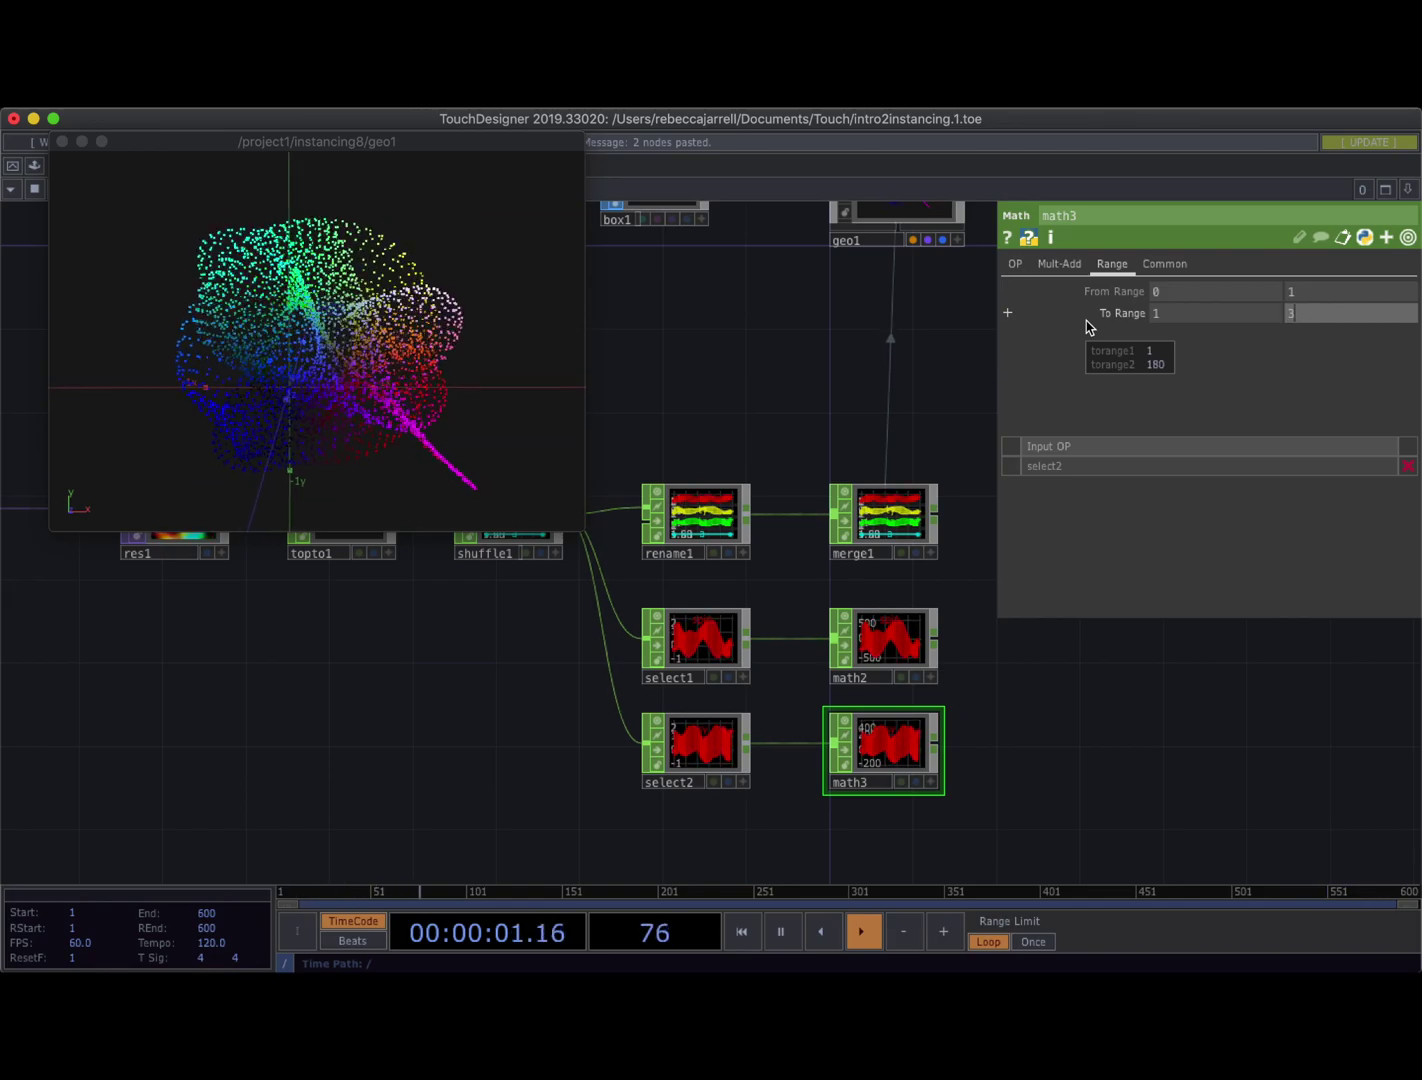
{"action": "key", "text": "Return"}
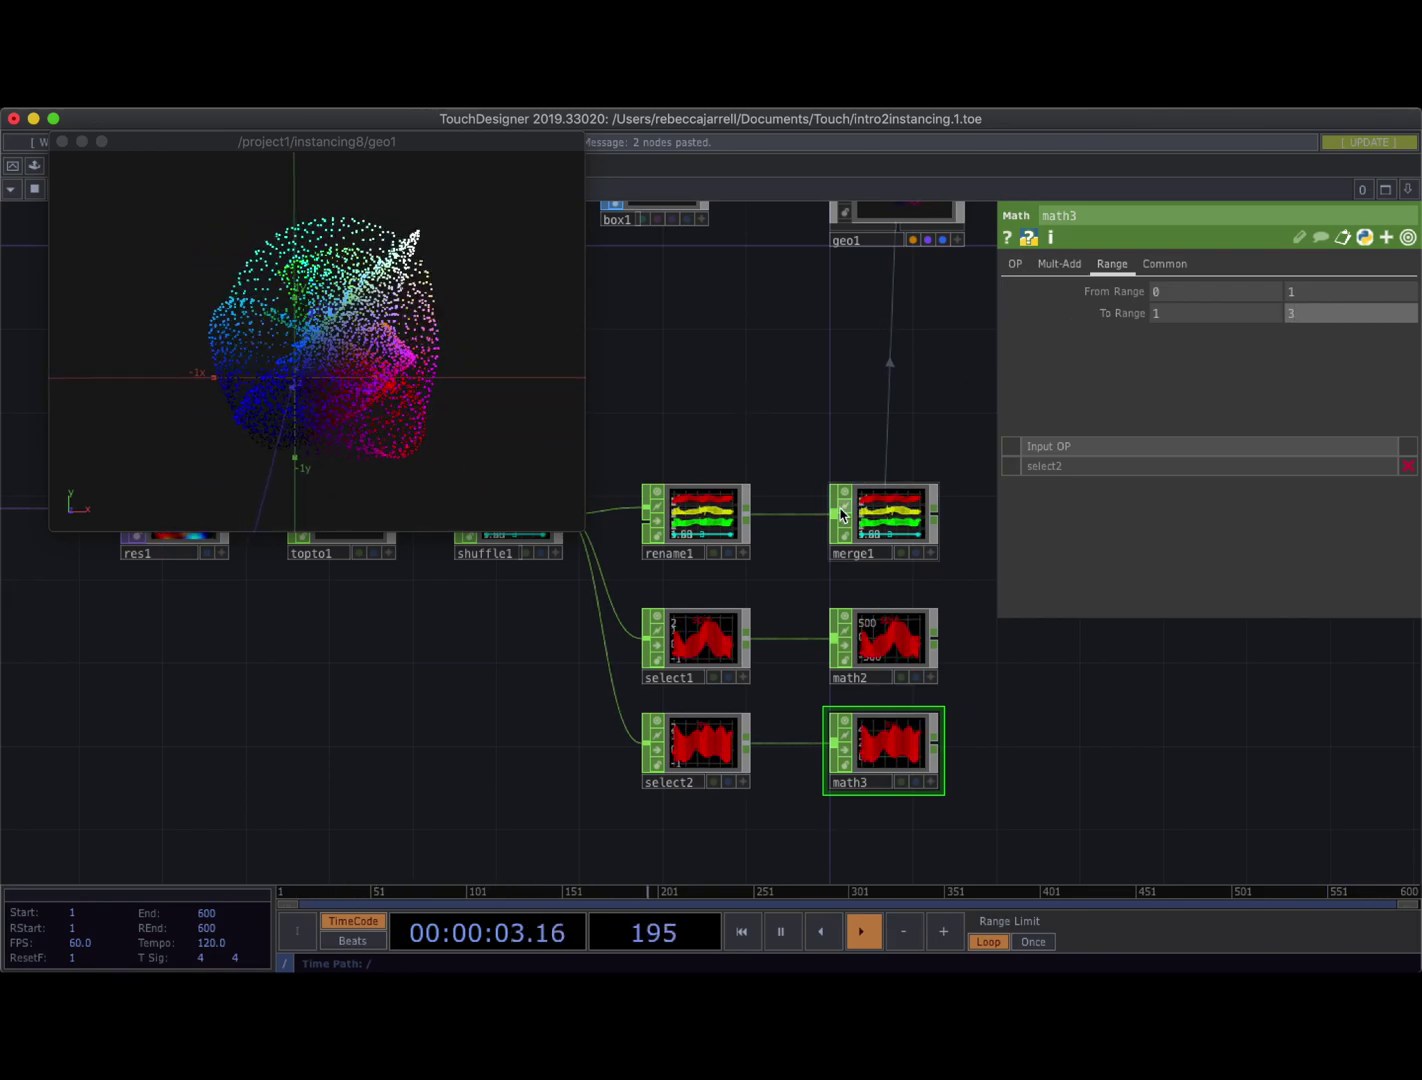
Move merge1 farther from rename1 and wire the outputs of math2 and math3 into it
{"action": "left_click_drag", "start_coordinate": [803, 373], "coordinate": [687, 361]}
{"action": "left_click_drag", "start_coordinate": [786, 503], "coordinate": [913, 505]}
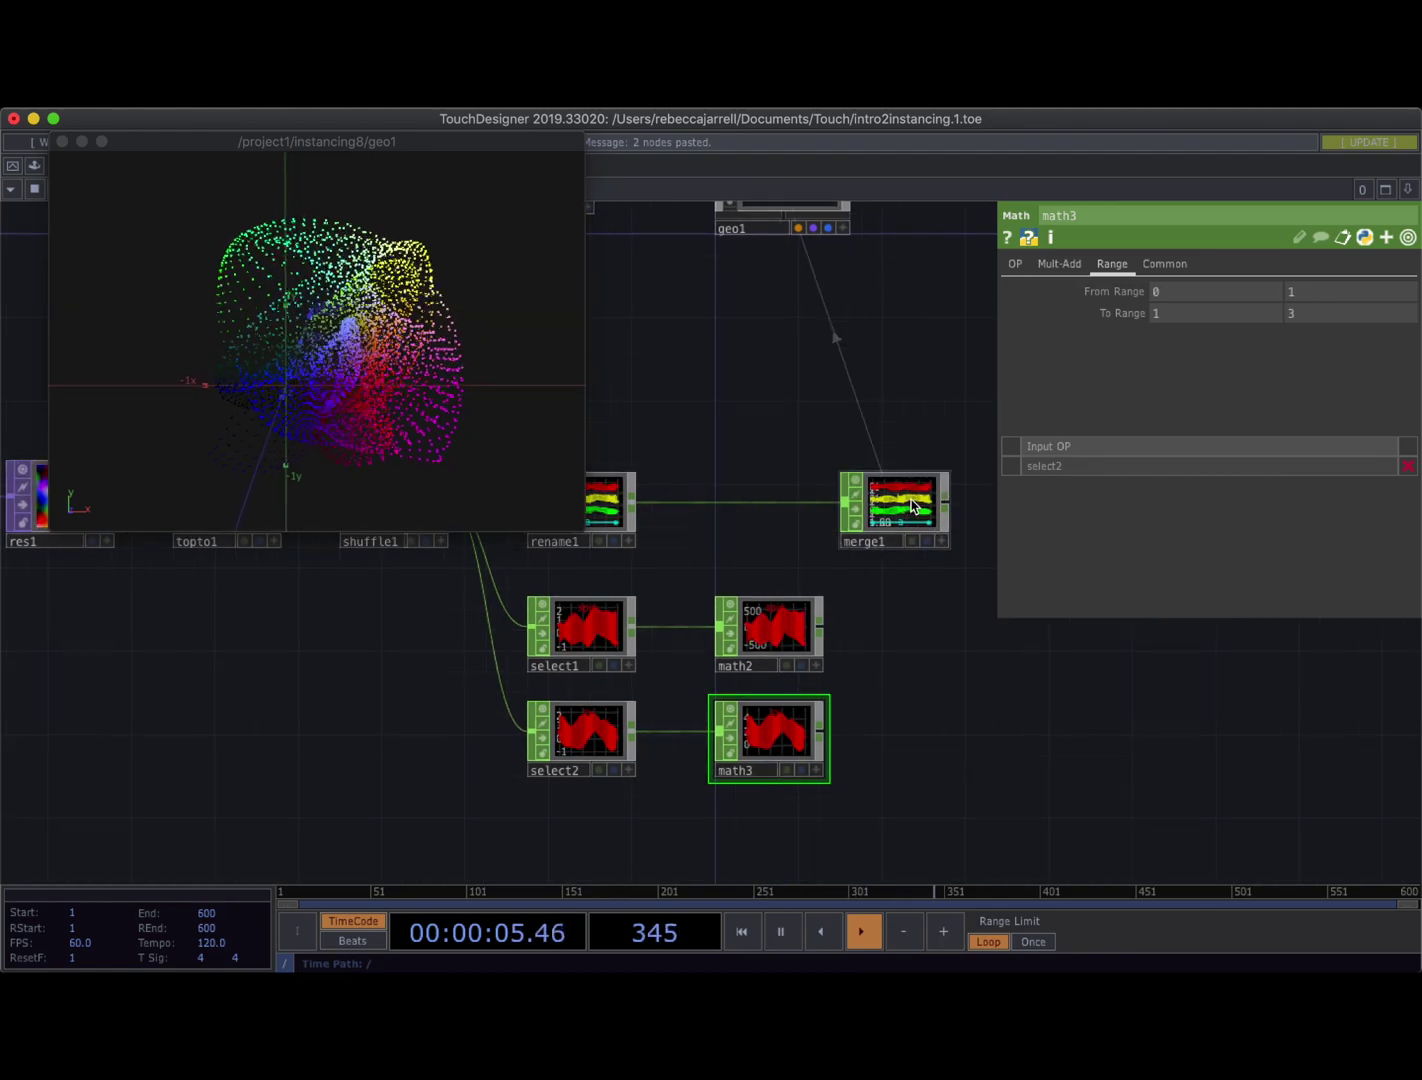
{"action": "left_click", "coordinate": [776, 620]}
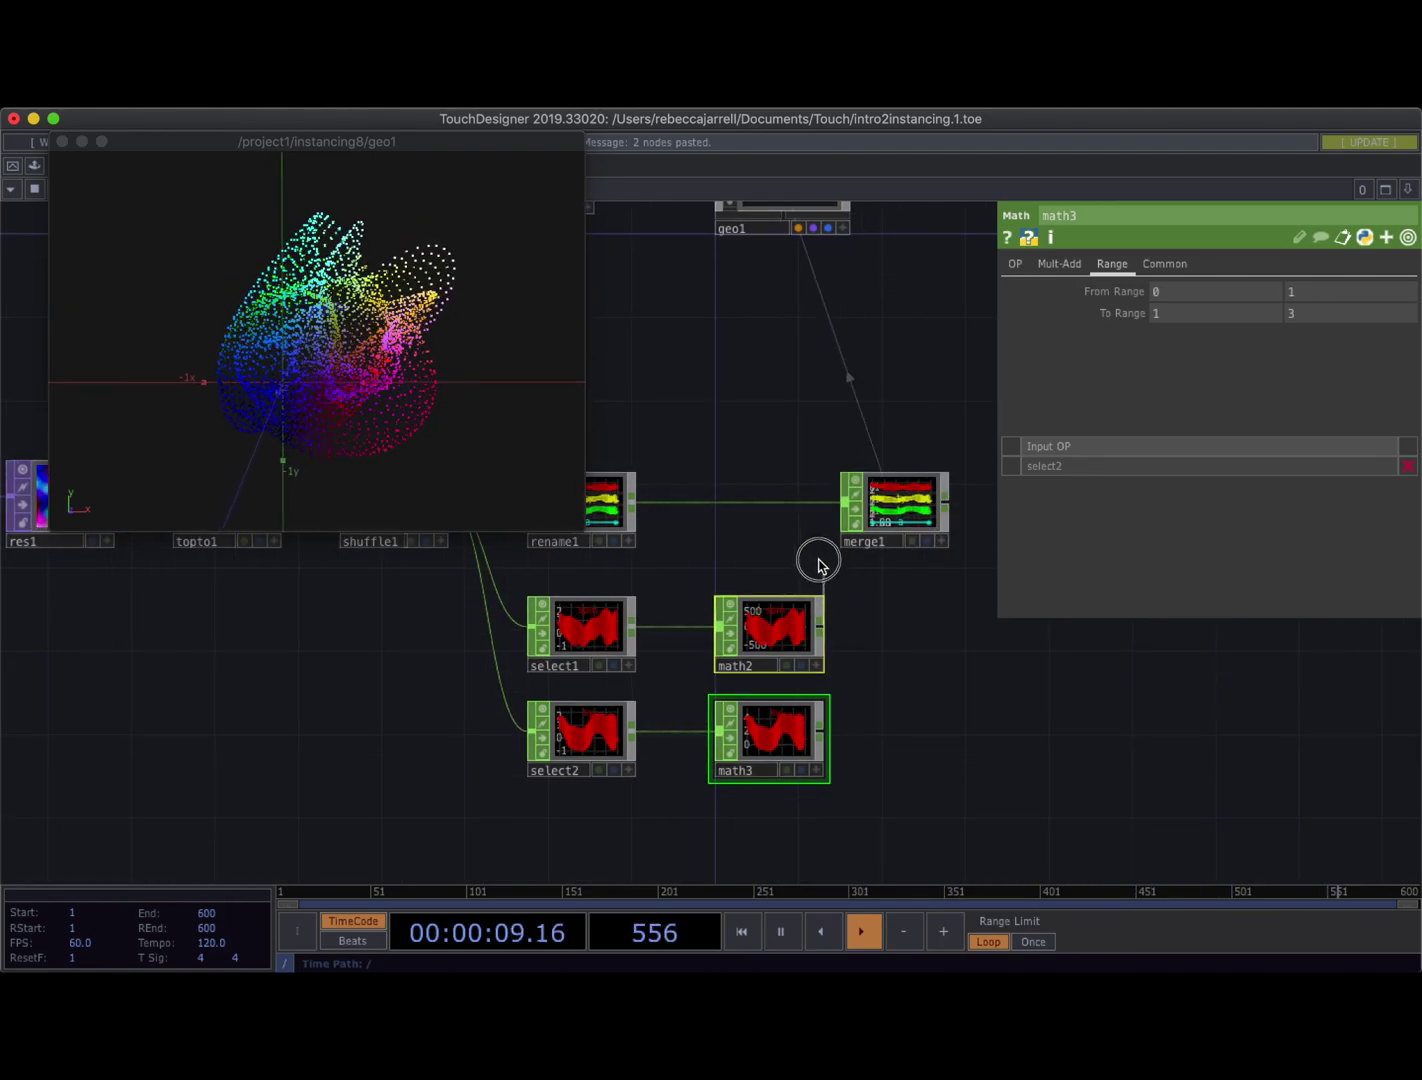
{"action": "left_click_drag", "start_coordinate": [817, 564], "coordinate": [846, 503]}
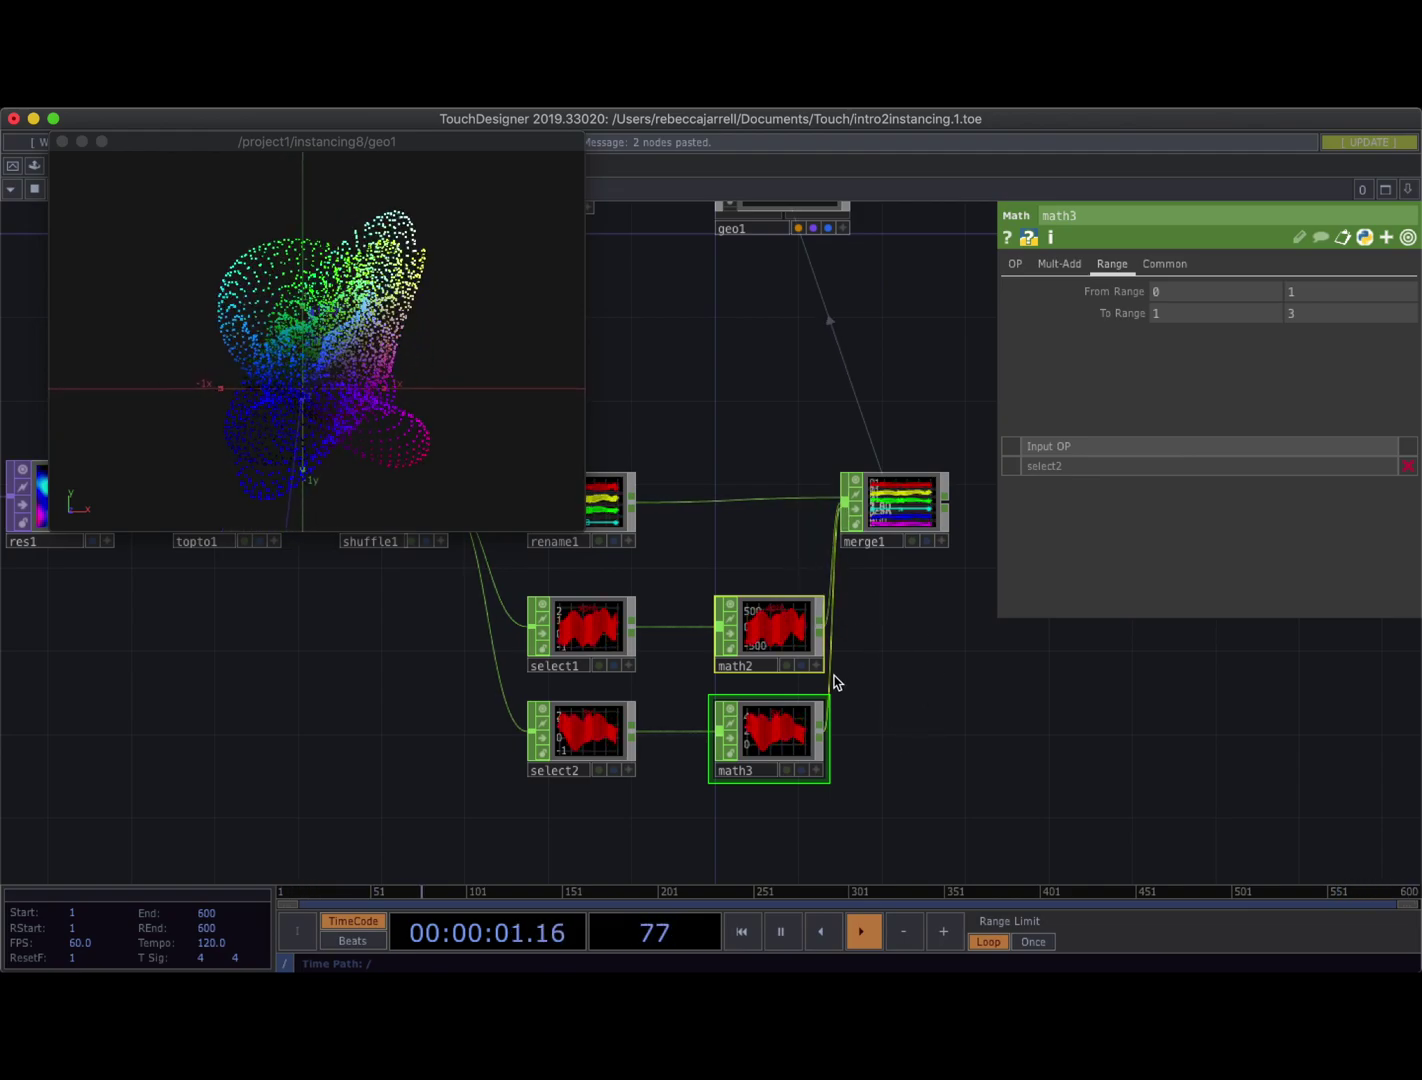
Set geo1's instance Scale Y channel to sy and inspect the stretched boxes in the viewer
{"action": "scroll", "coordinate": [834, 681], "scroll_direction": "up", "scroll_amount": 3}
{"action": "left_click_drag", "start_coordinate": [915, 628], "coordinate": [706, 696]}
{"action": "scroll", "coordinate": [767, 494], "scroll_direction": "down", "scroll_amount": 4}
{"action": "left_click_drag", "start_coordinate": [673, 329], "coordinate": [776, 447]}
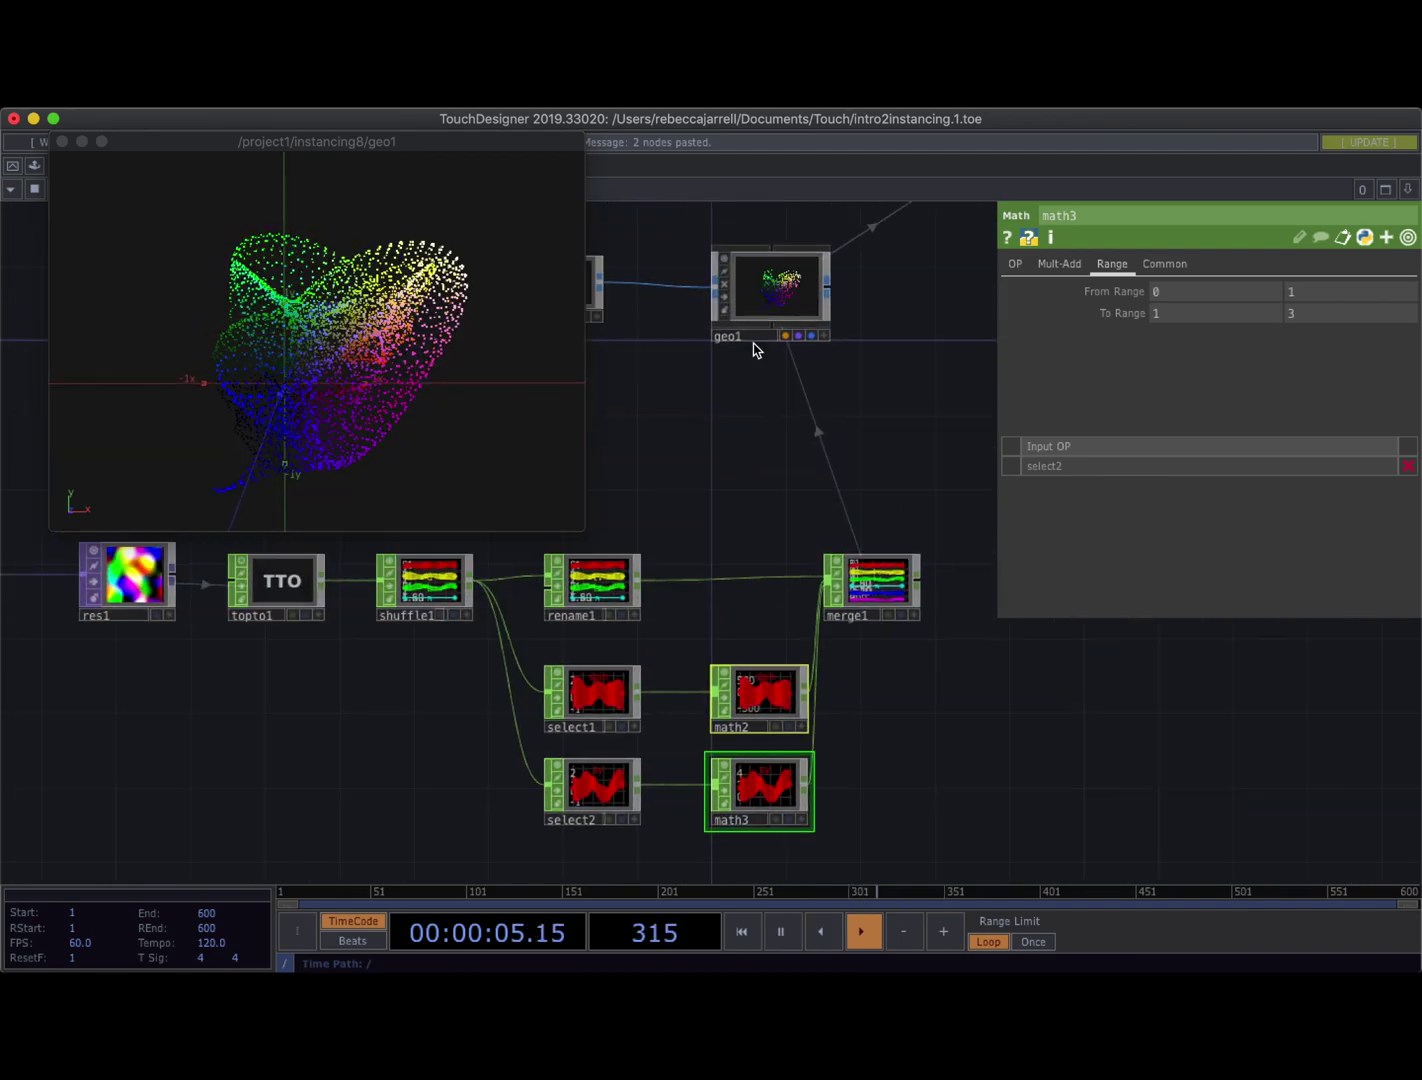
{"action": "left_click", "coordinate": [755, 340]}
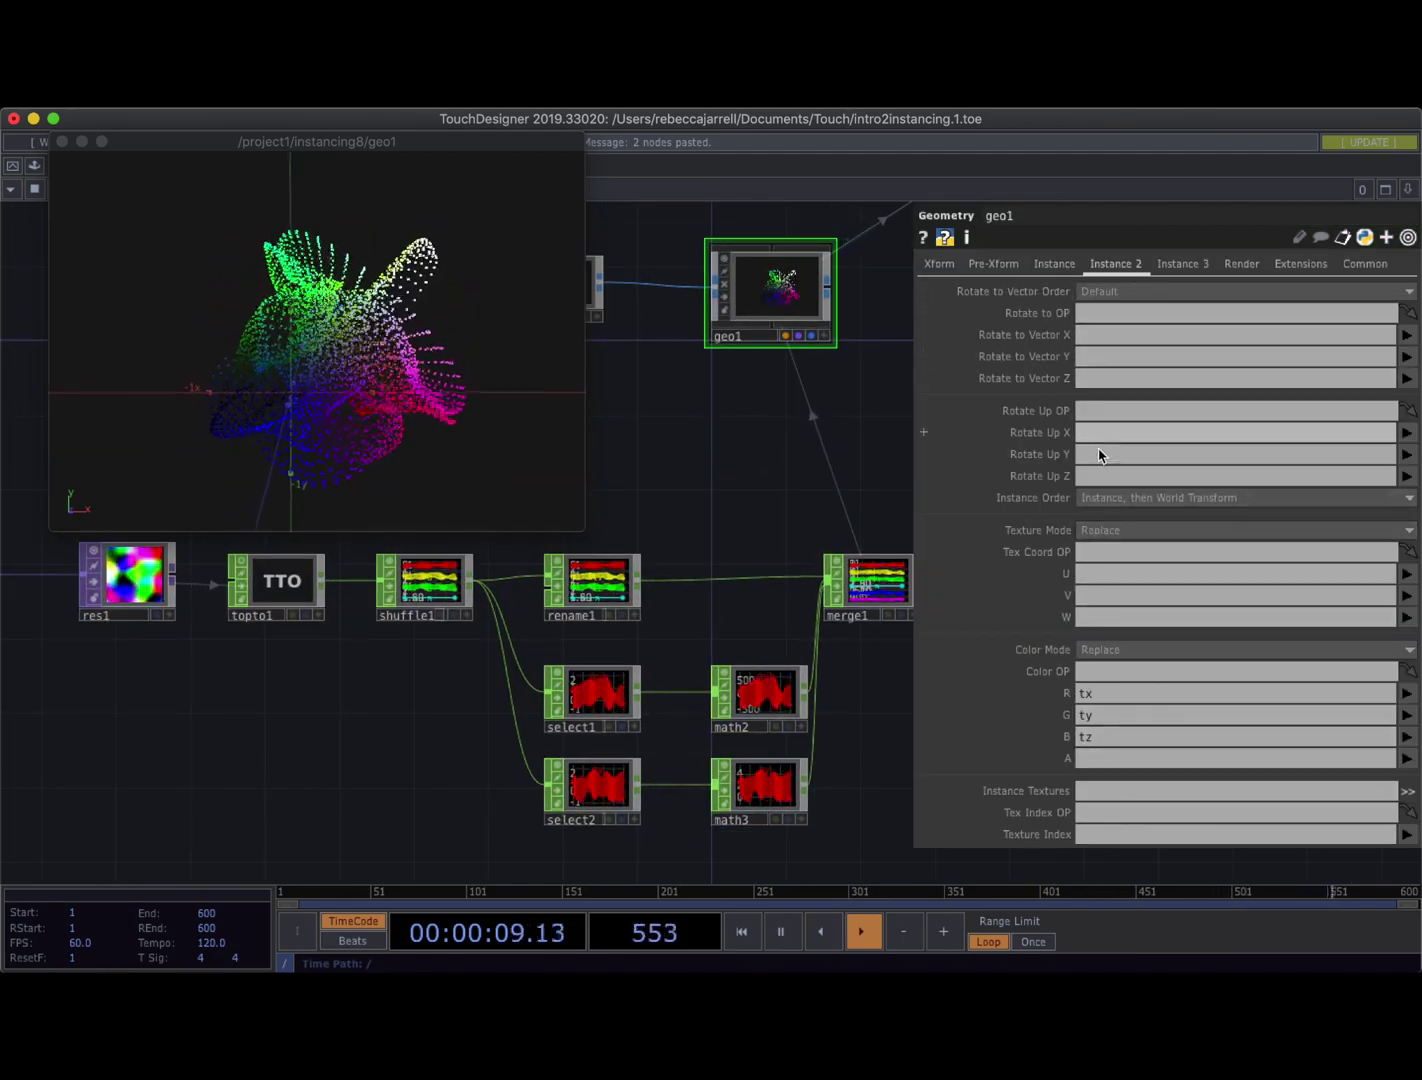
{"action": "left_click", "coordinate": [1055, 265]}
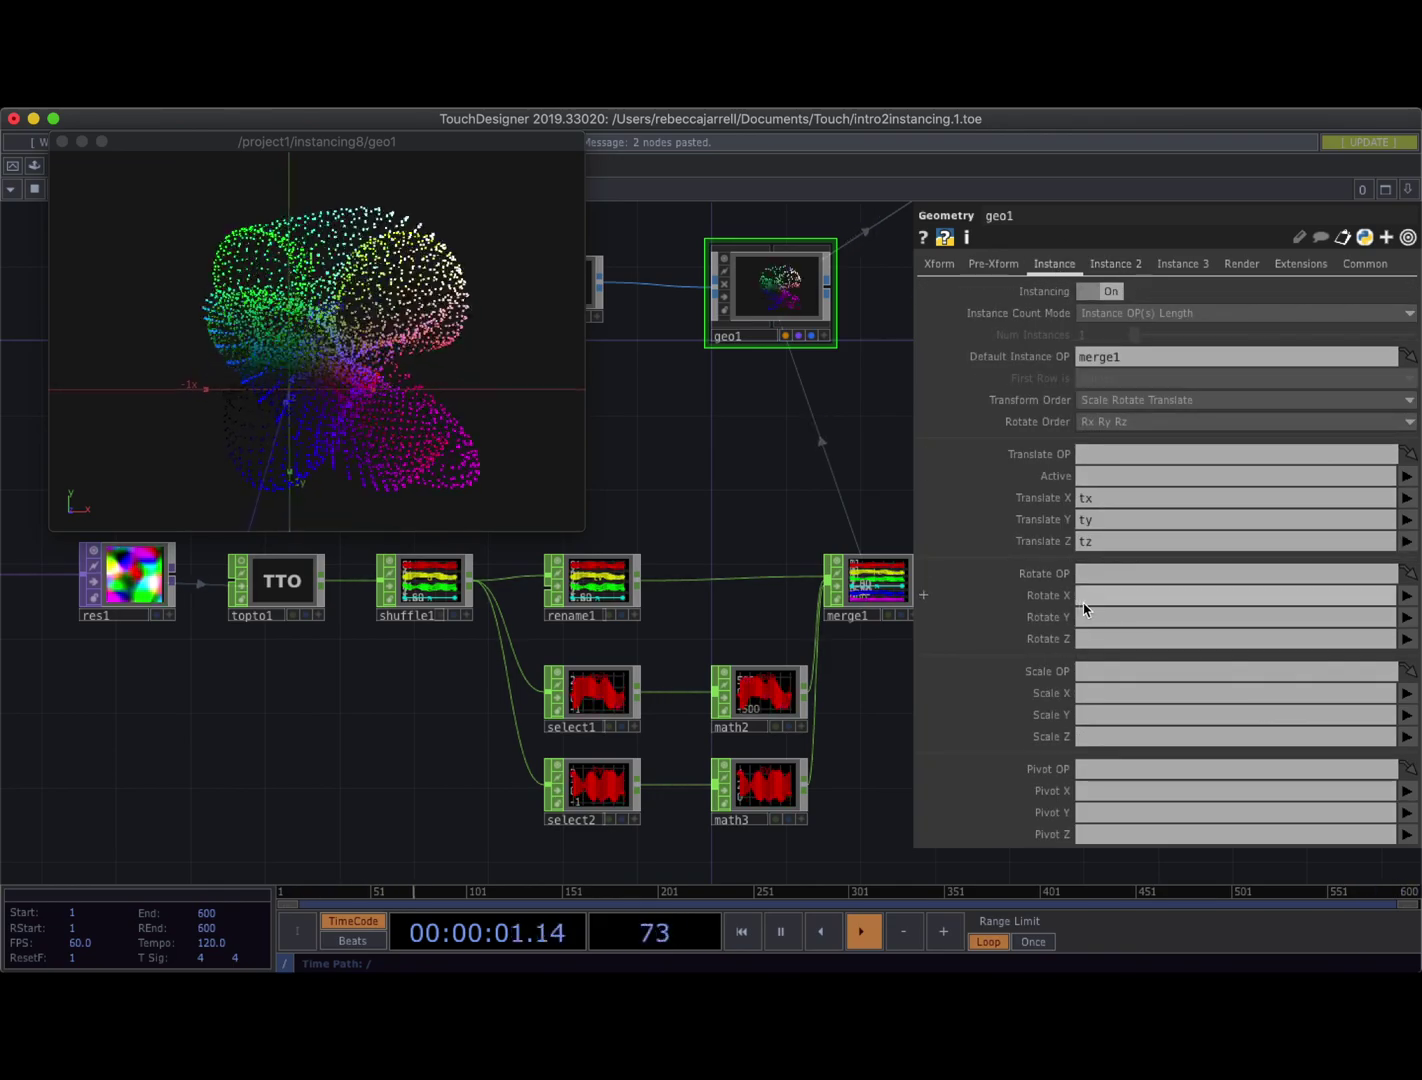
{"action": "left_click", "coordinate": [1086, 717]}
{"action": "type", "text": "sy"}
{"action": "key", "text": "Return"}
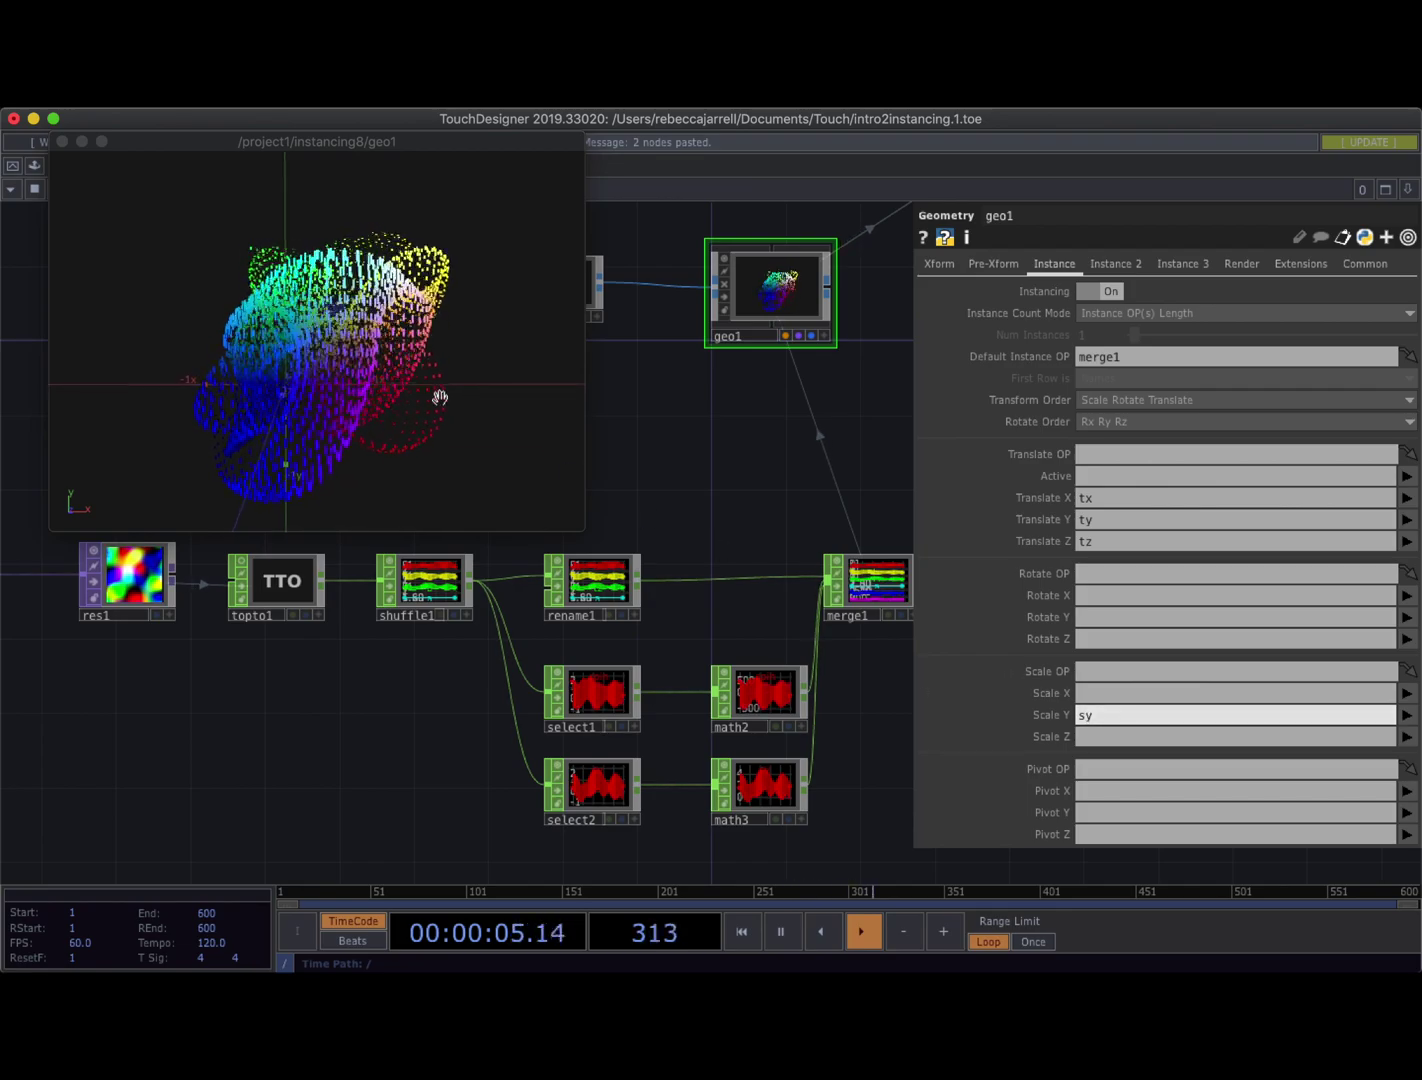
{"action": "left_click_drag", "start_coordinate": [441, 397], "coordinate": [372, 402]}
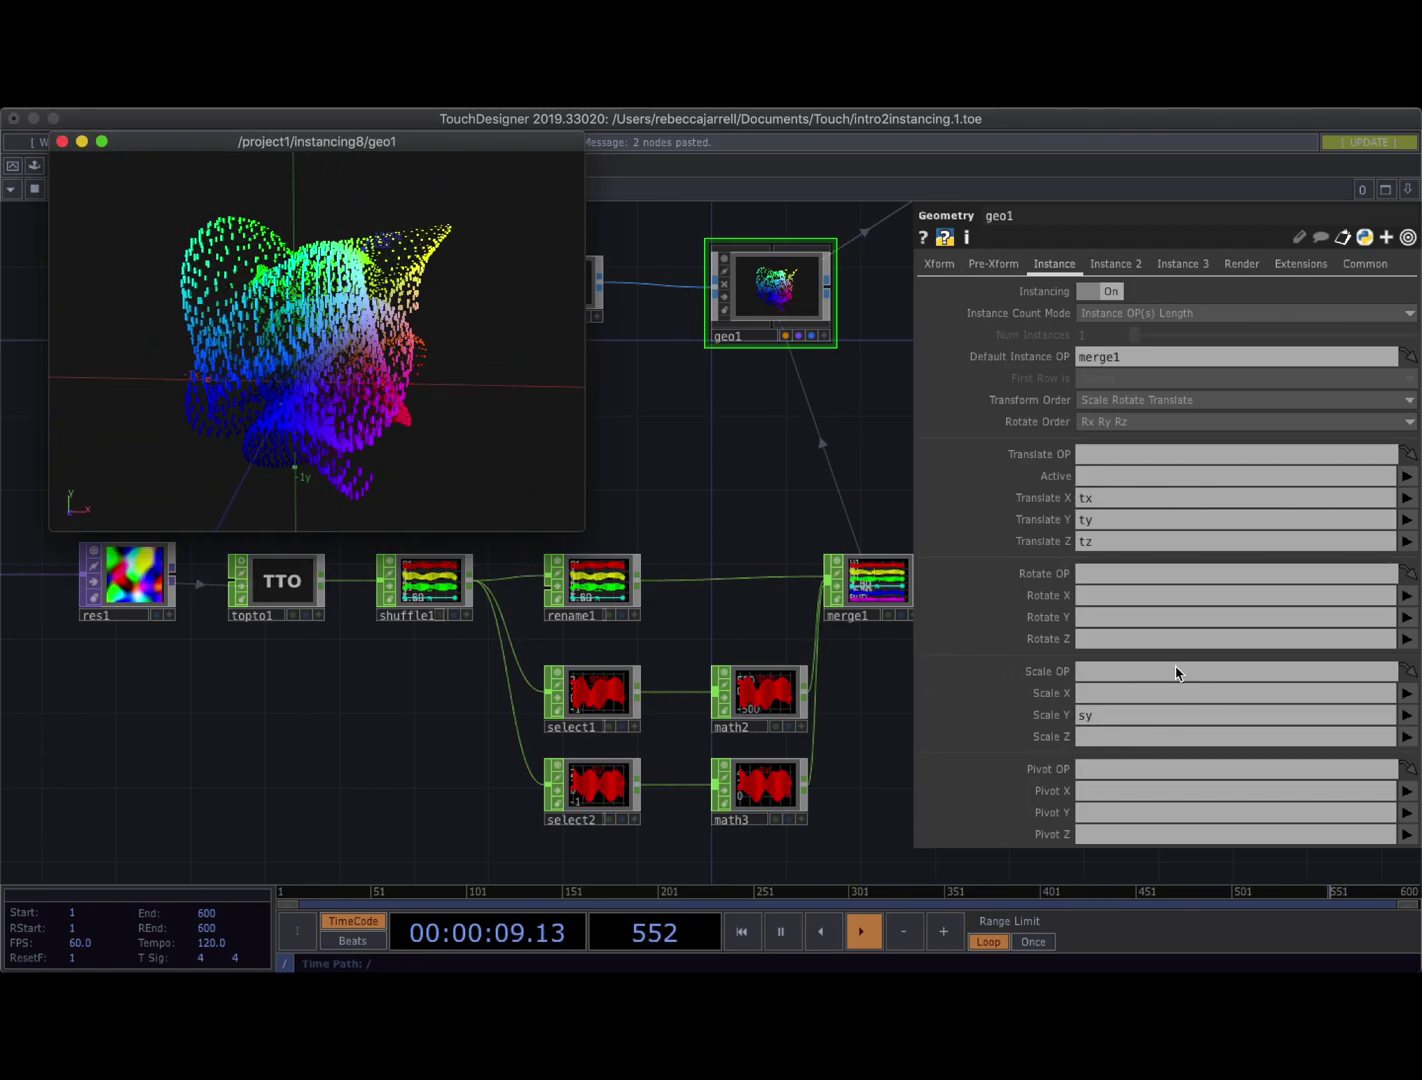
Set geo1's instance Rotate X channel to spin
{"action": "left_click", "coordinate": [1089, 594]}
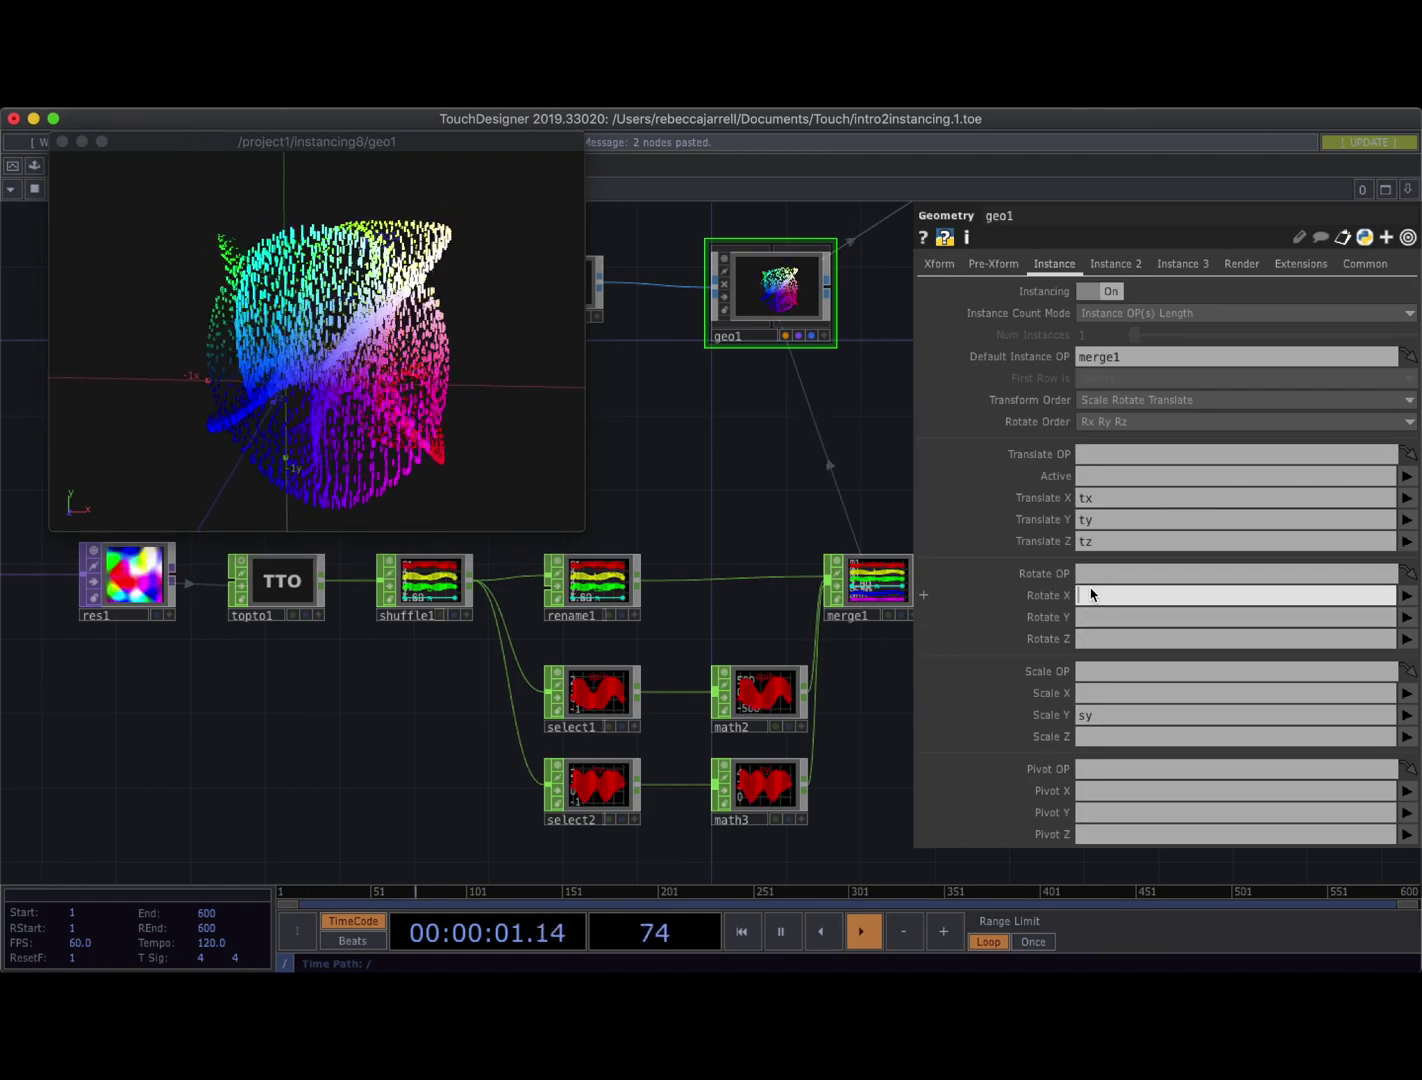
{"action": "type", "text": "sp"}
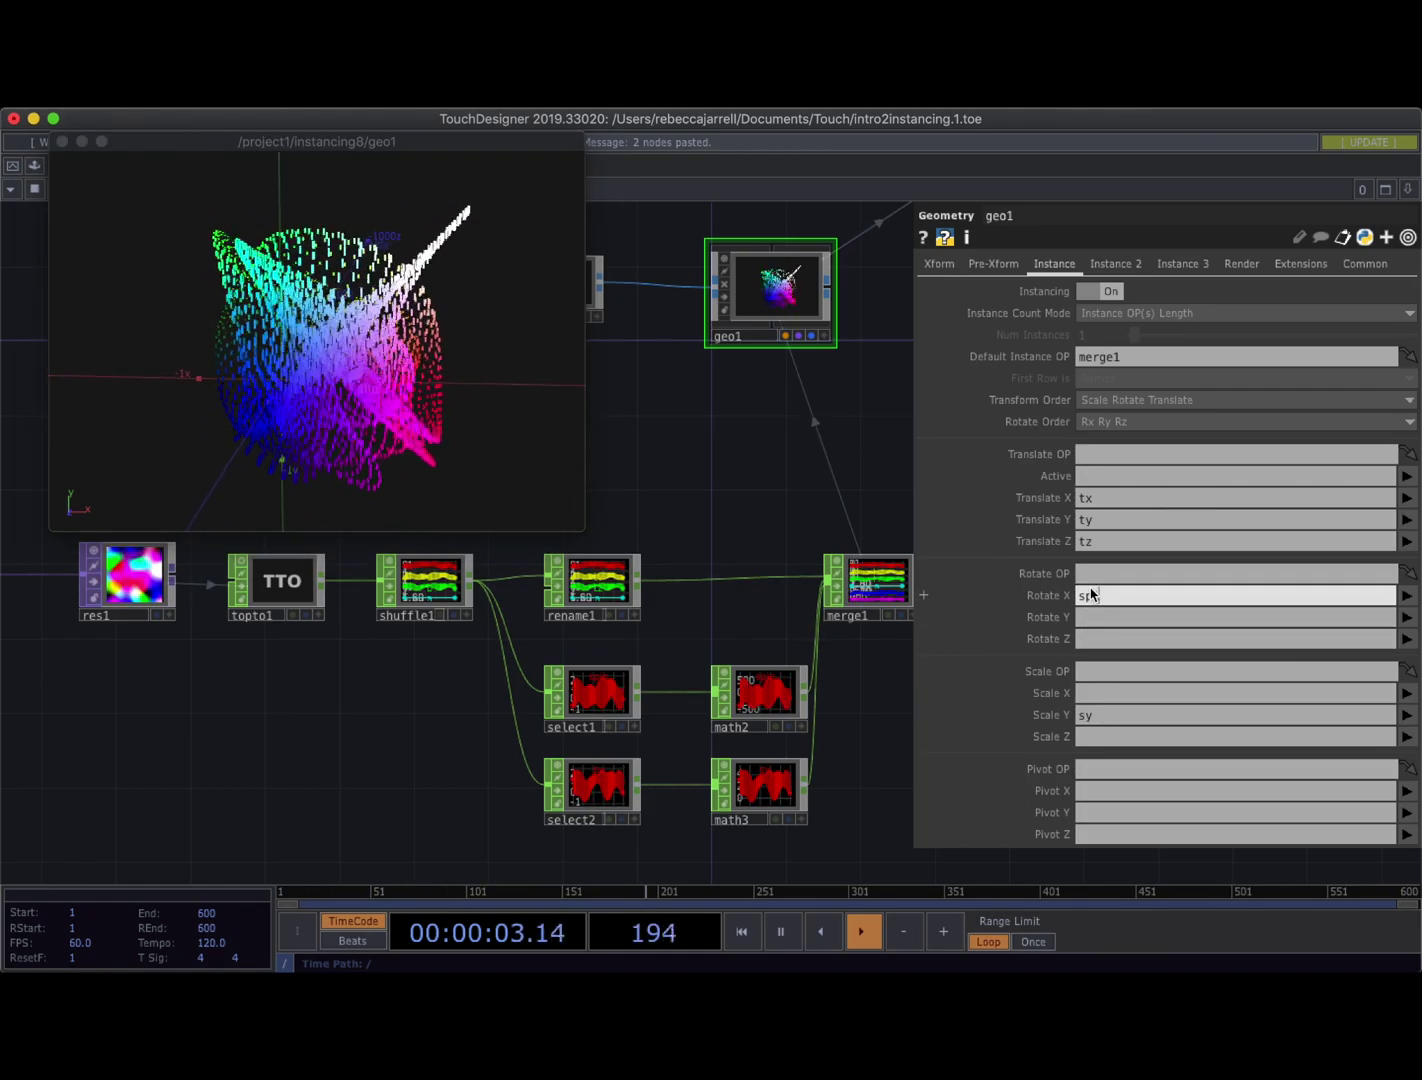
{"action": "type", "text": "in"}
{"action": "key", "text": "Return"}
{"action": "left_click_drag", "start_coordinate": [509, 446], "coordinate": [445, 451]}
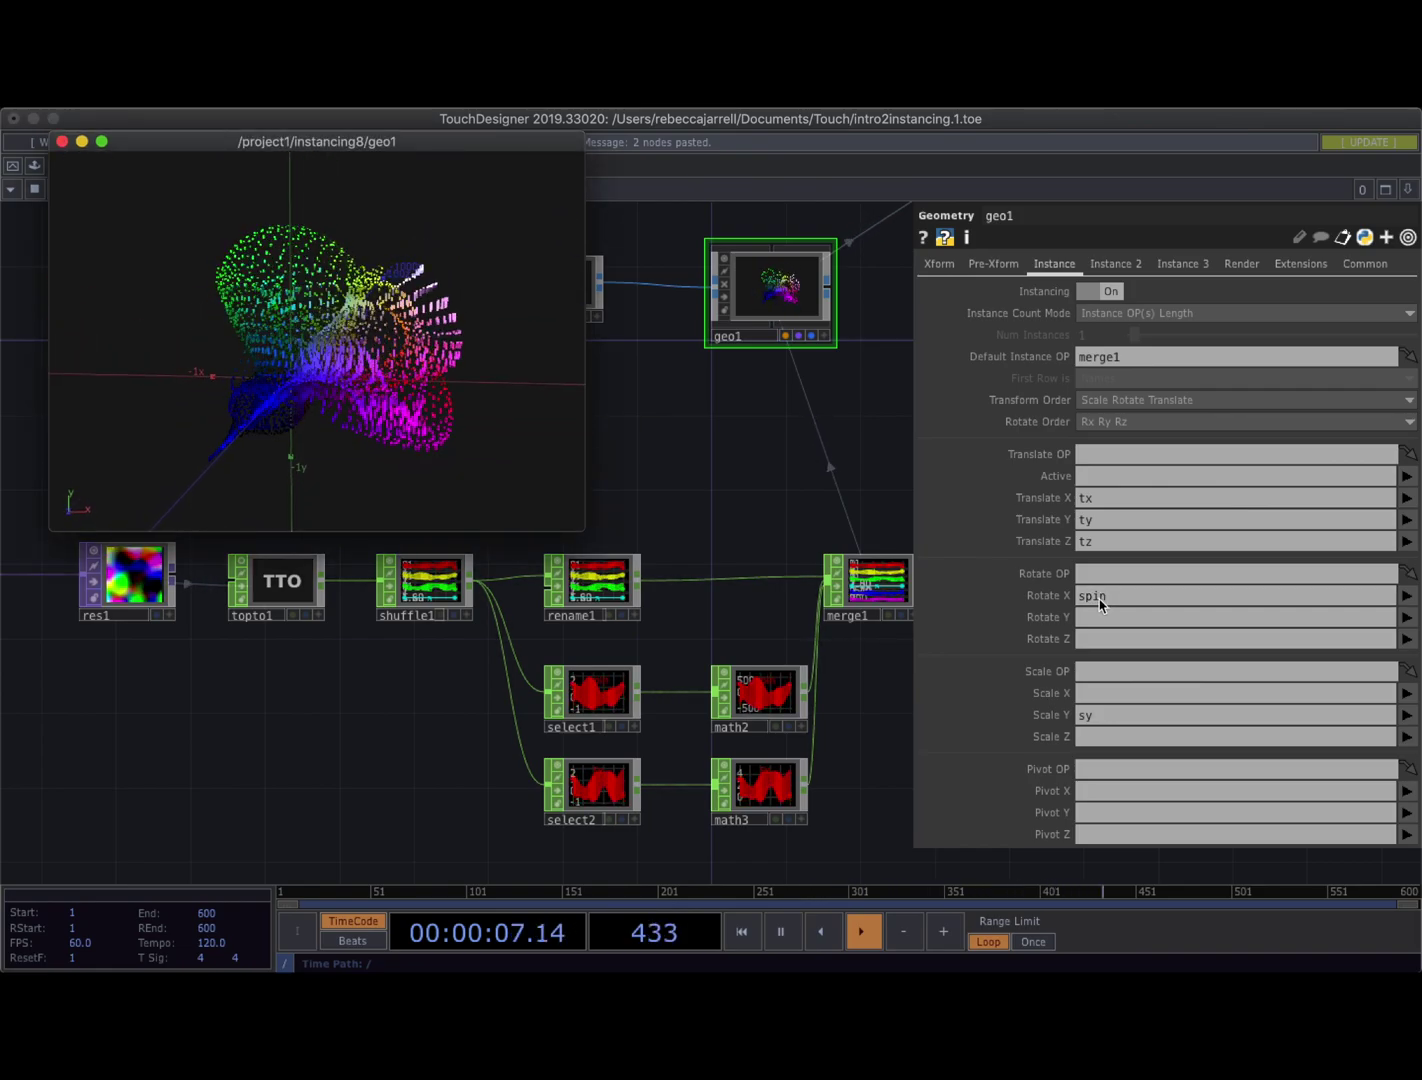
Set geo1's instance Rotate Y and Rotate Z channels to spin as well
{"action": "left_click", "coordinate": [1123, 617]}
{"action": "type", "text": "spin"}
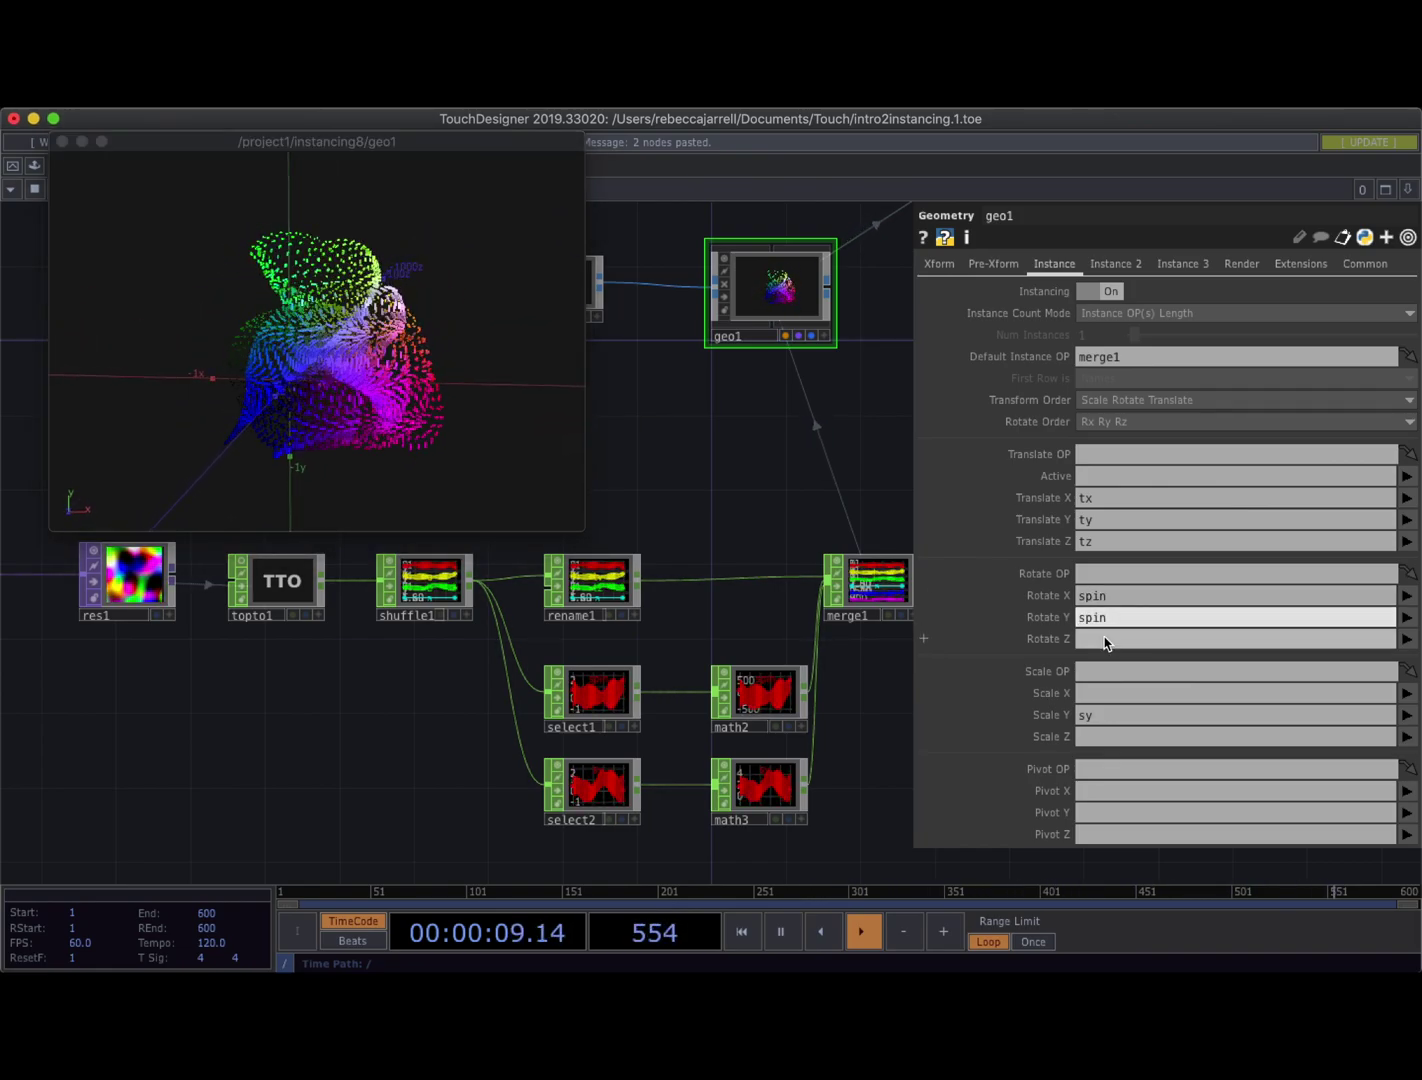
{"action": "left_click", "coordinate": [1105, 639]}
{"action": "type", "text": "spin"}
{"action": "key", "text": "Return"}
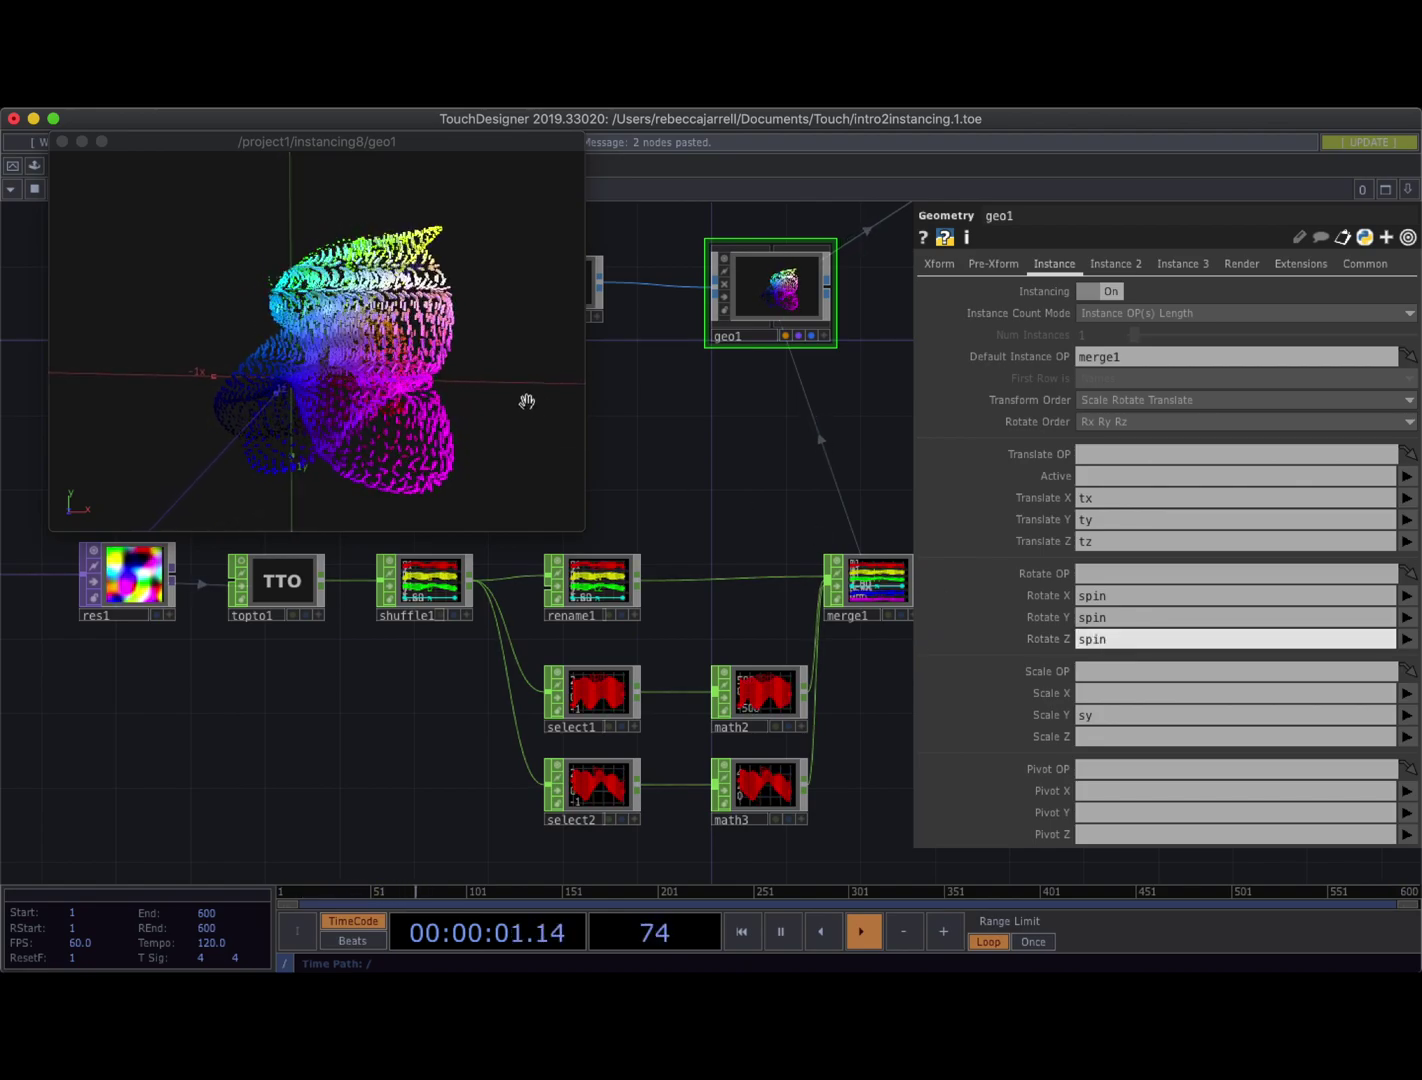
Enlarge the floating geo1 viewer and orbit around the rotating instances
{"action": "left_click_drag", "start_coordinate": [527, 400], "coordinate": [463, 389]}
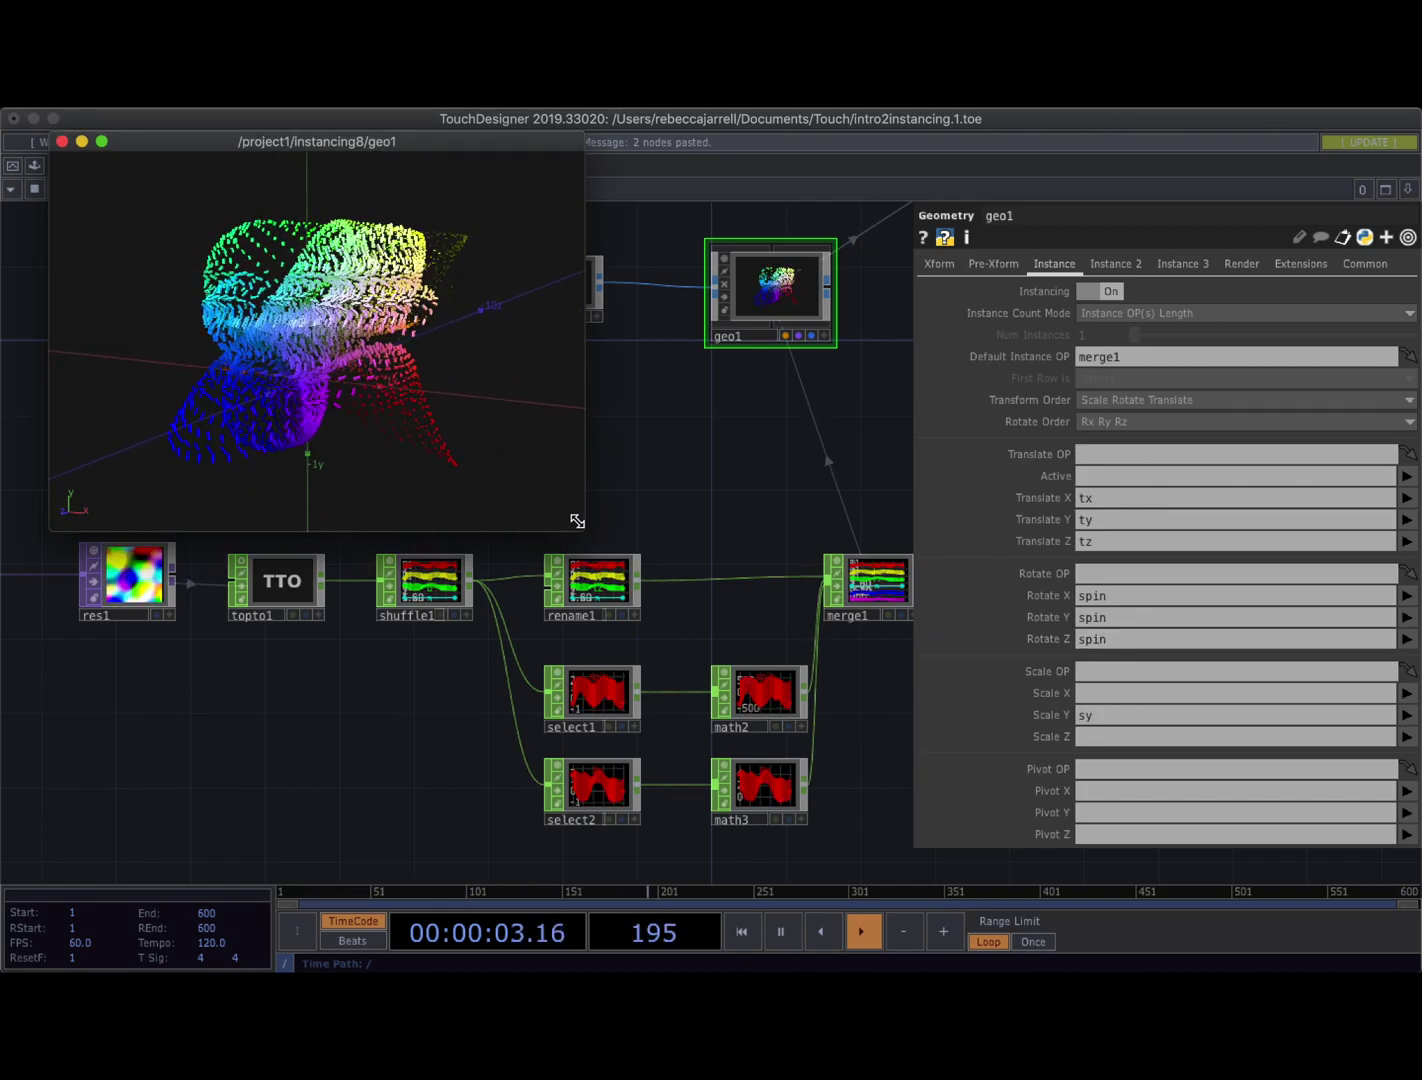
{"action": "left_click_drag", "start_coordinate": [577, 521], "coordinate": [1037, 809]}
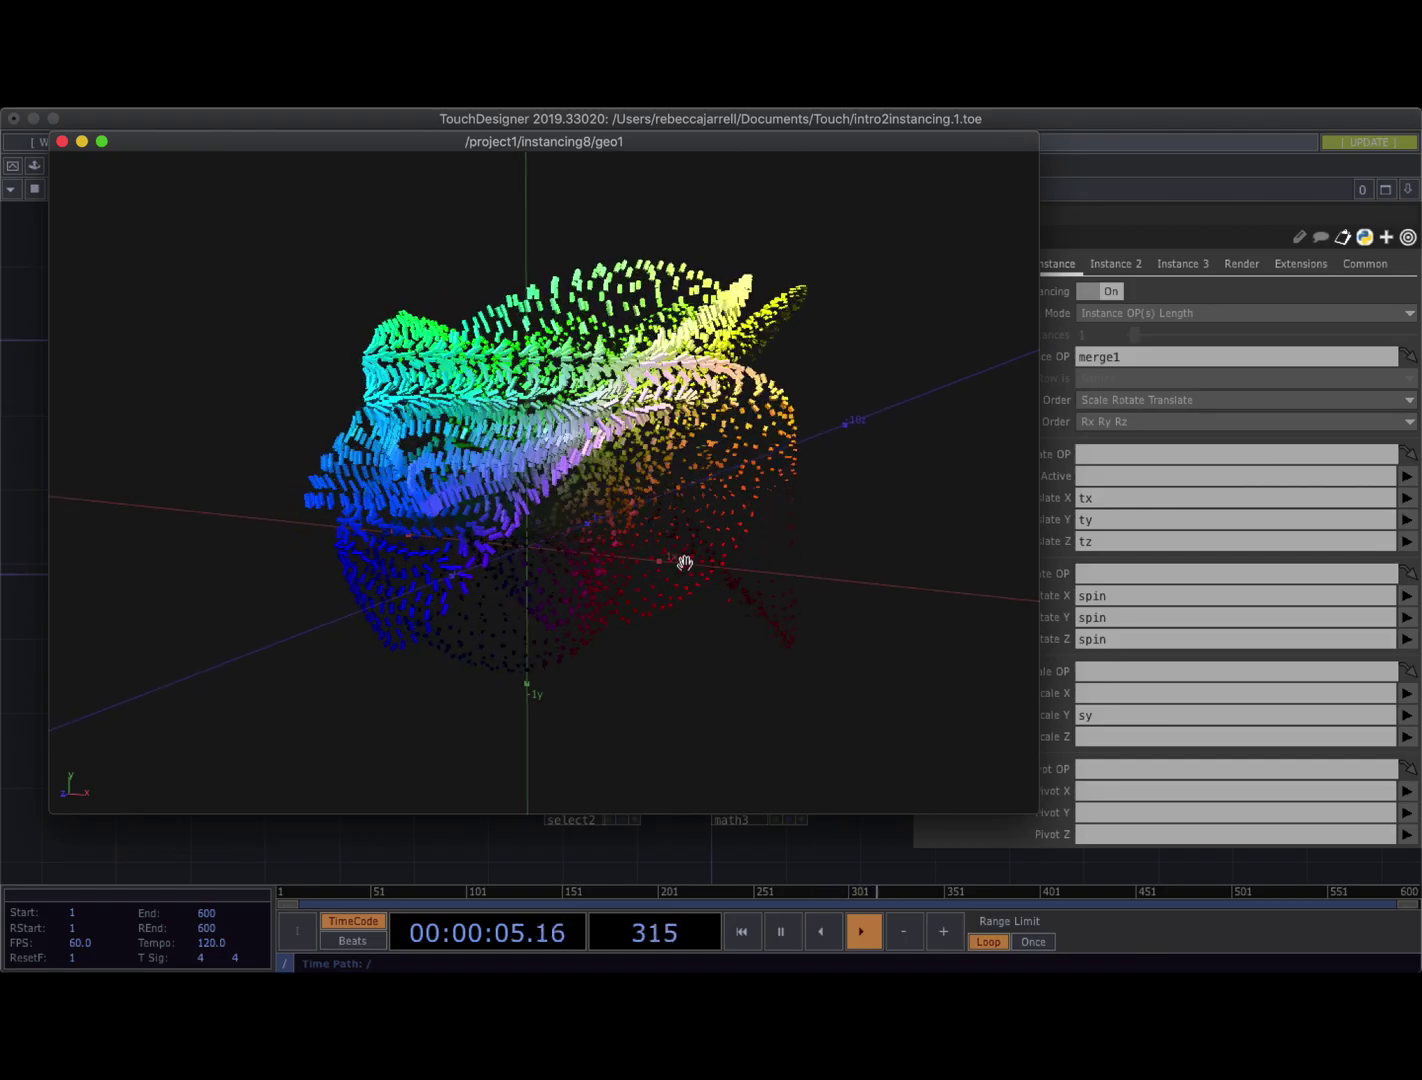
{"action": "left_click_drag", "start_coordinate": [684, 563], "coordinate": [576, 416]}
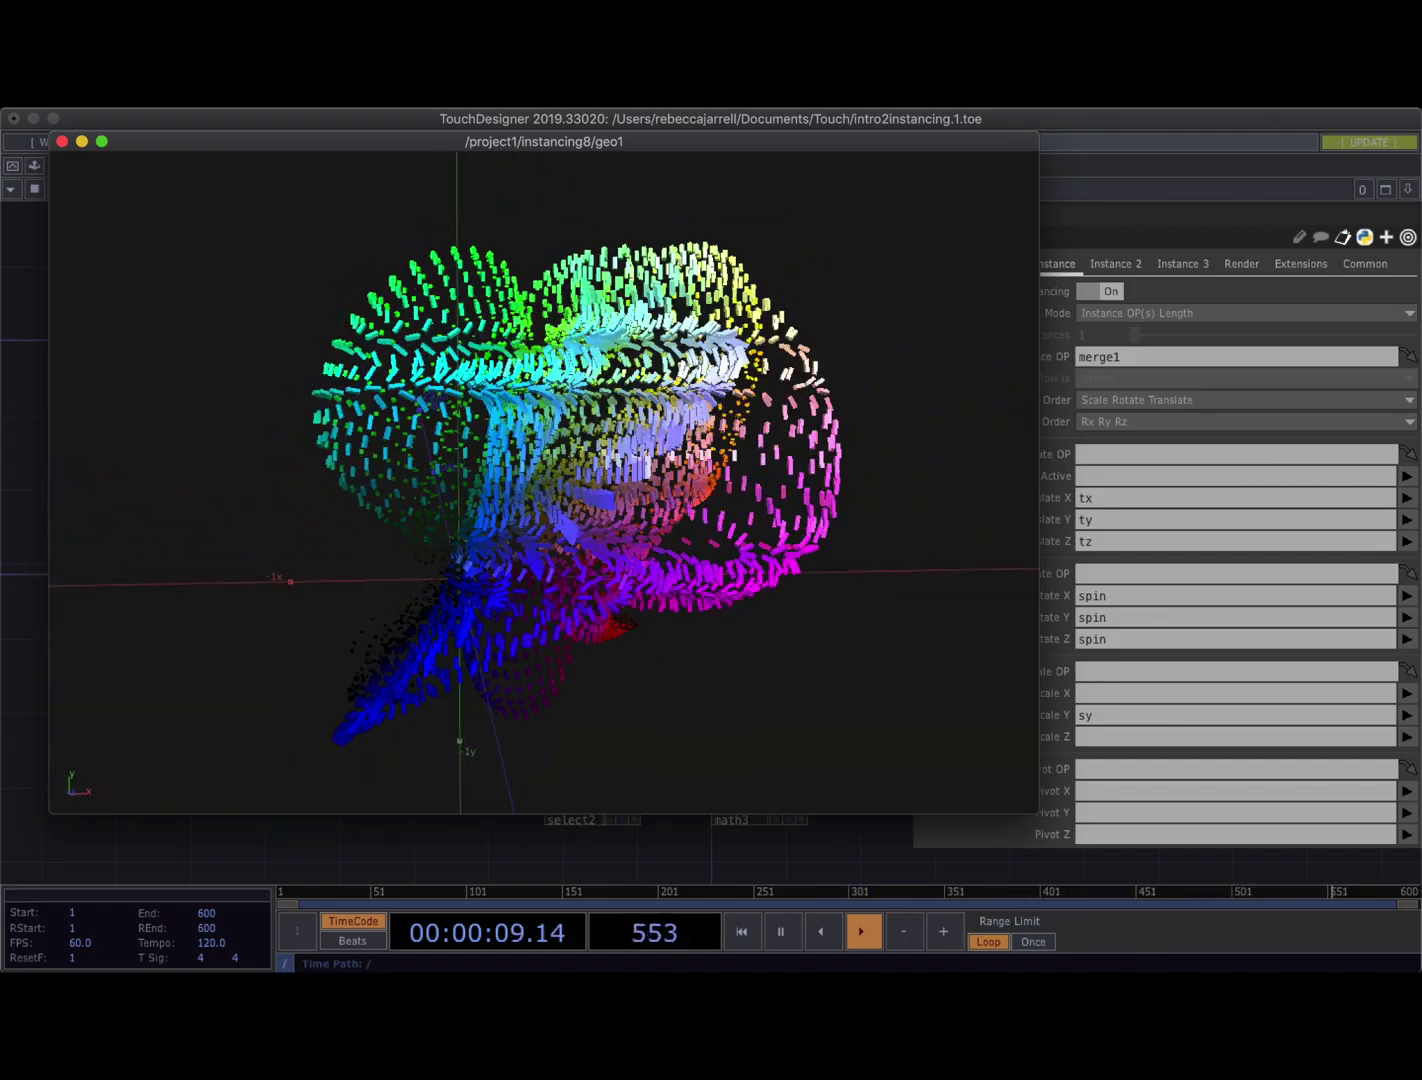
Move and shrink the geo1 viewer to uncover the network, and set math3's upper To Range value to 6
{"action": "left_click_drag", "start_coordinate": [698, 146], "coordinate": [552, 123]}
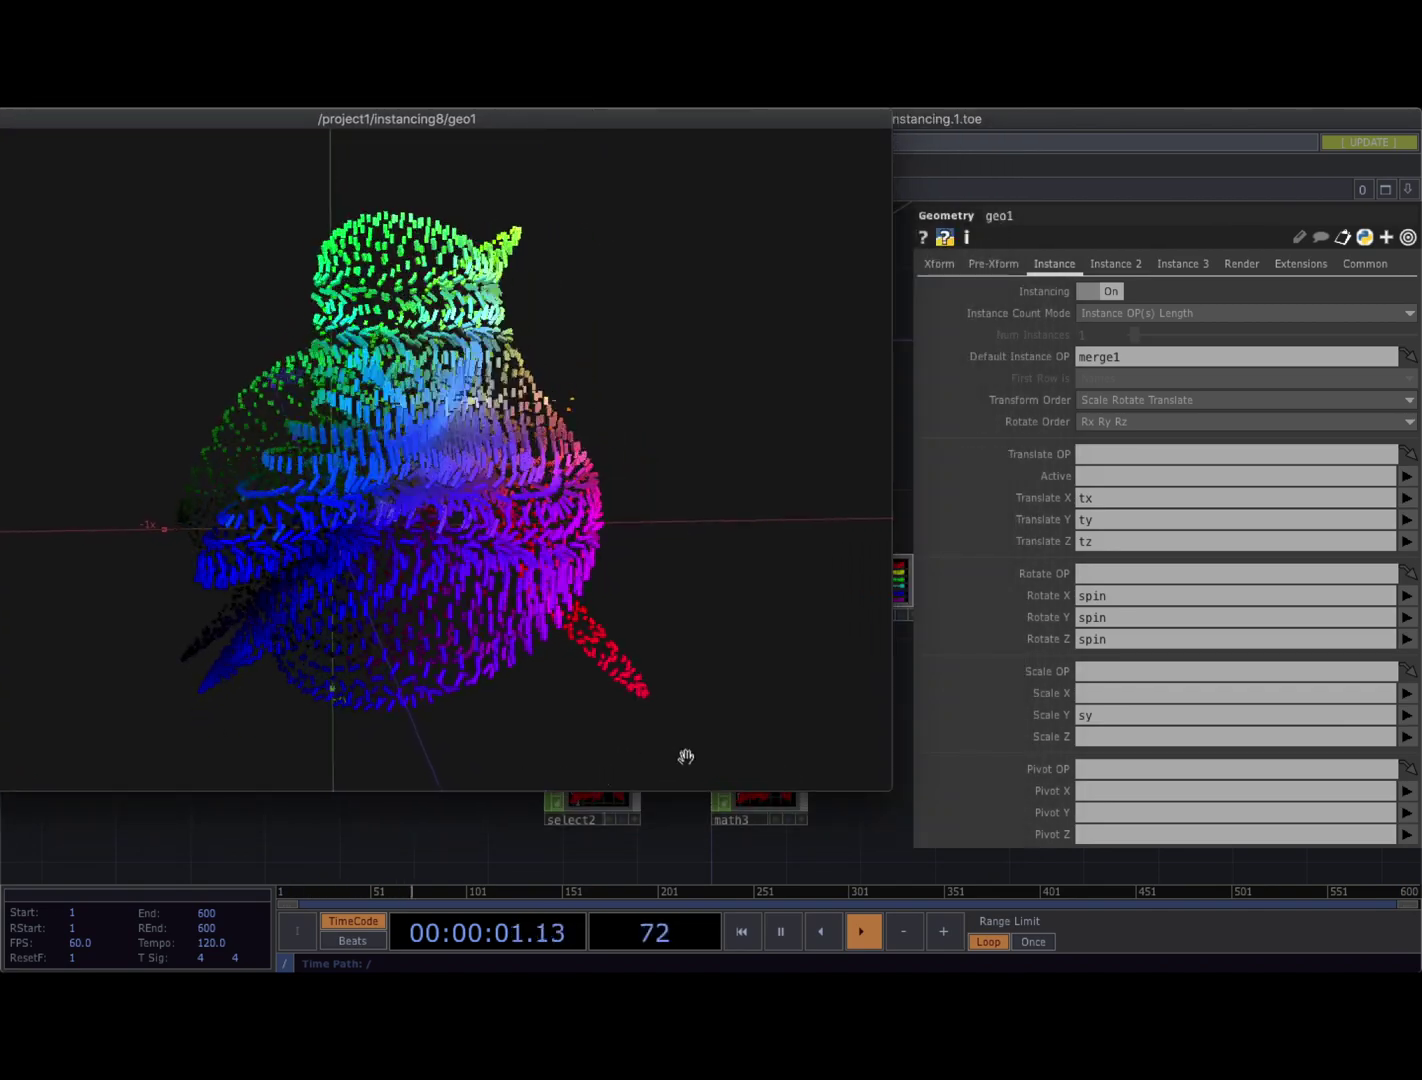
{"action": "left_click_drag", "start_coordinate": [889, 789], "coordinate": [675, 580]}
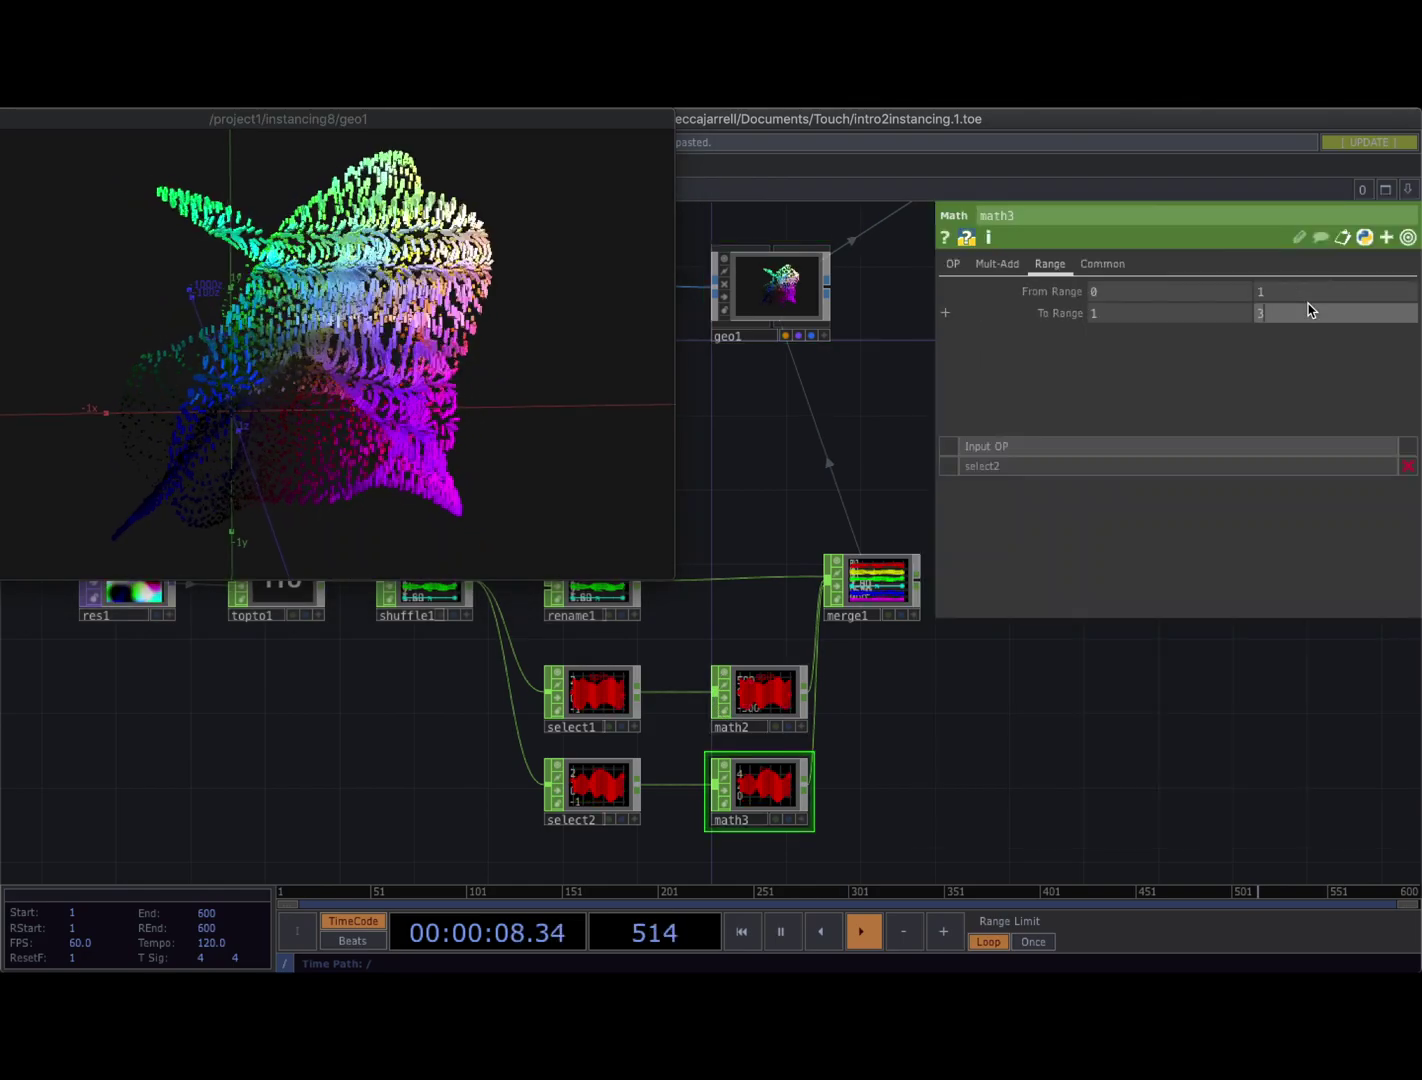
{"action": "key", "text": "BackSpace"}
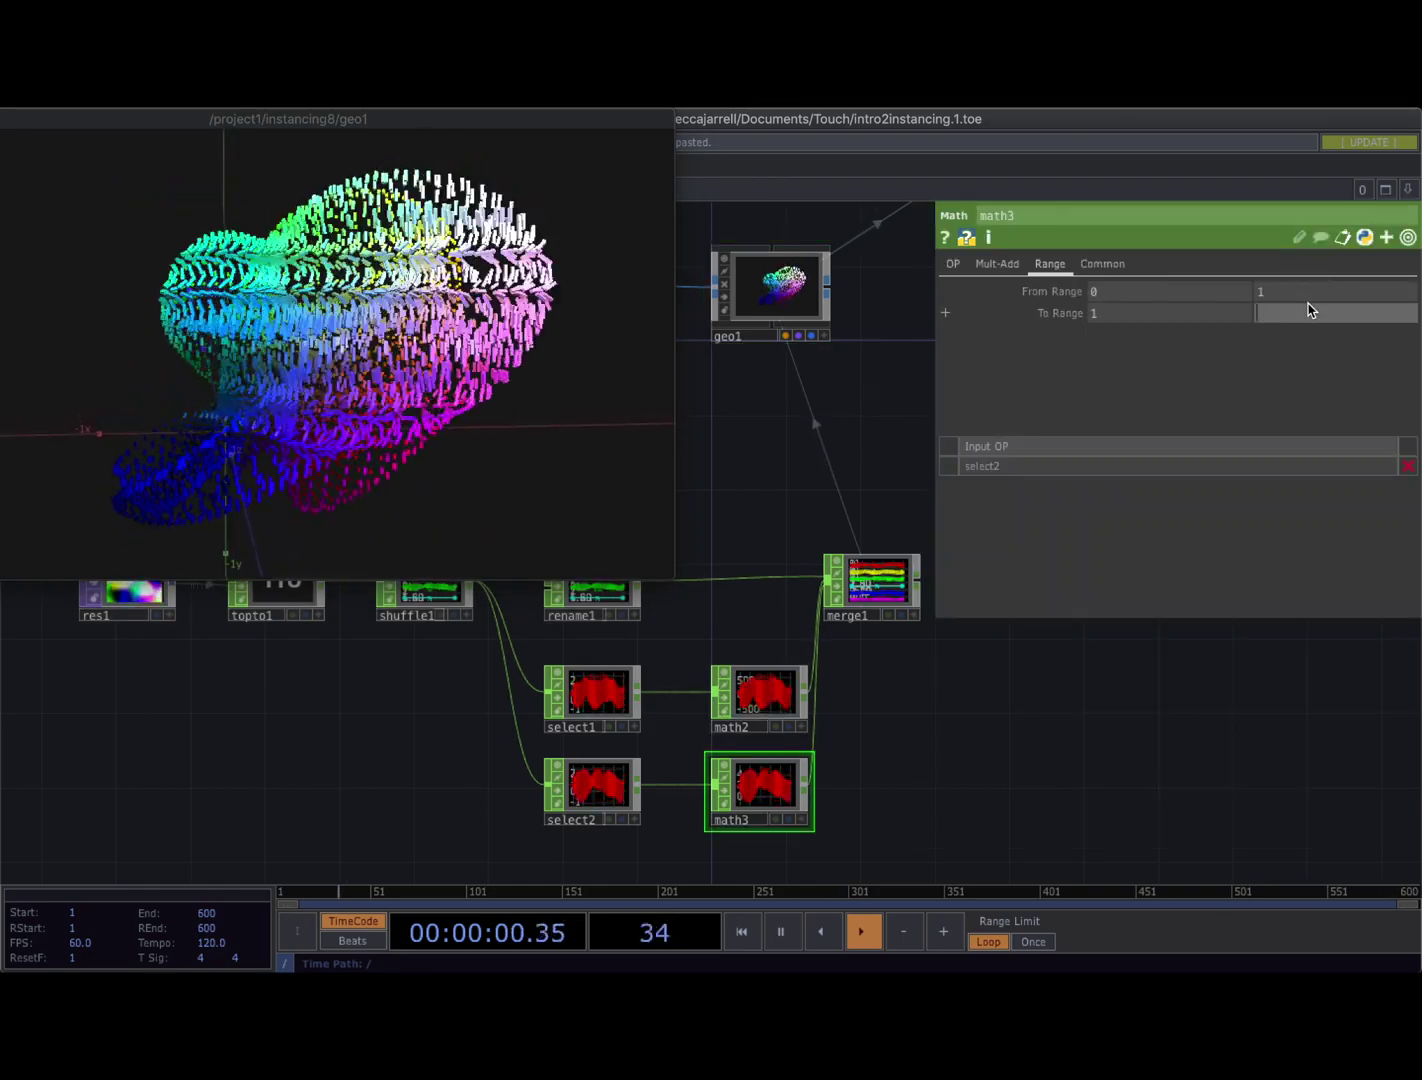
{"action": "type", "text": "6"}
{"action": "key", "text": "Return"}
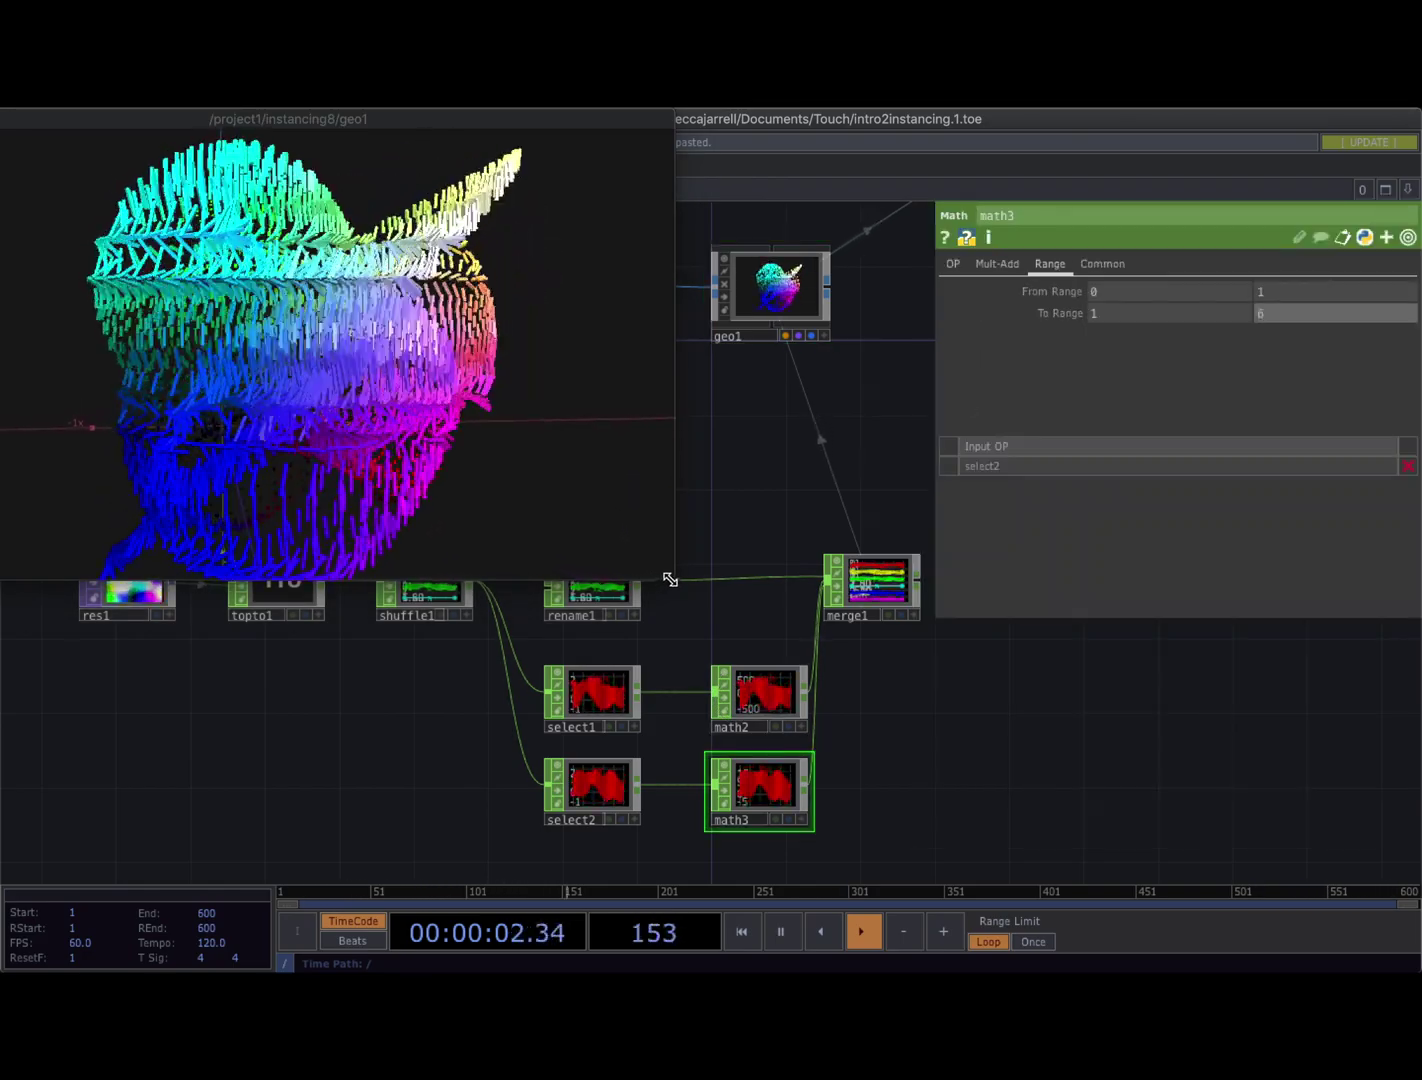
Enlarge the geo1 viewer again and examine the longer boxes from several angles
{"action": "left_click_drag", "start_coordinate": [670, 580], "coordinate": [1127, 756]}
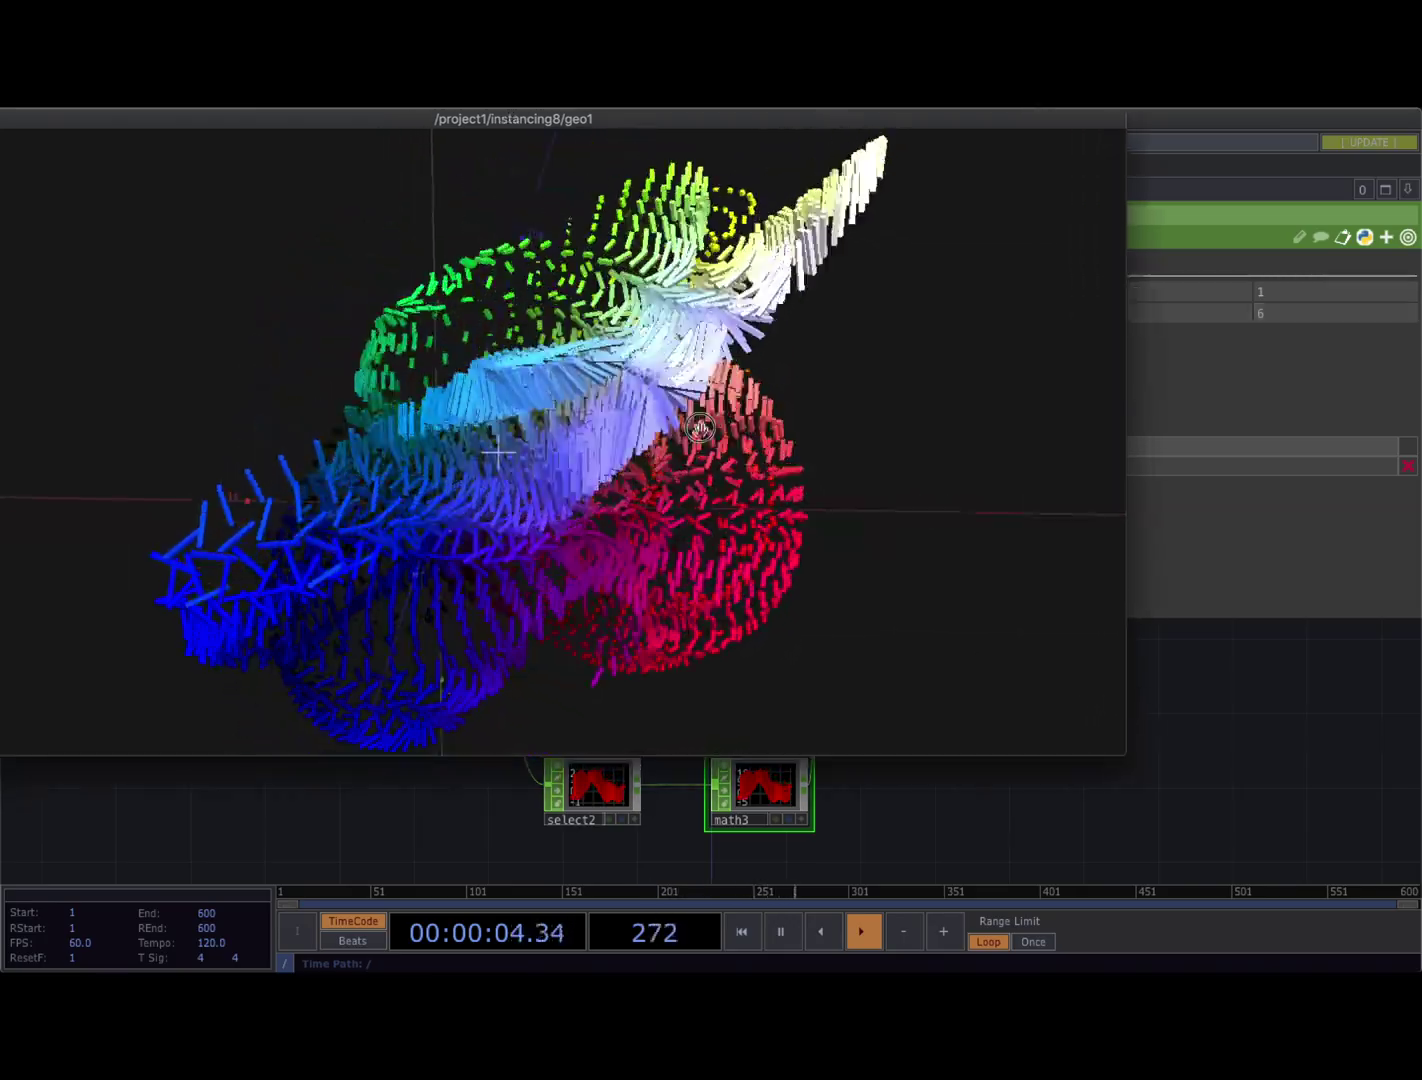
{"action": "left_click_drag", "start_coordinate": [700, 427], "coordinate": [993, 535]}
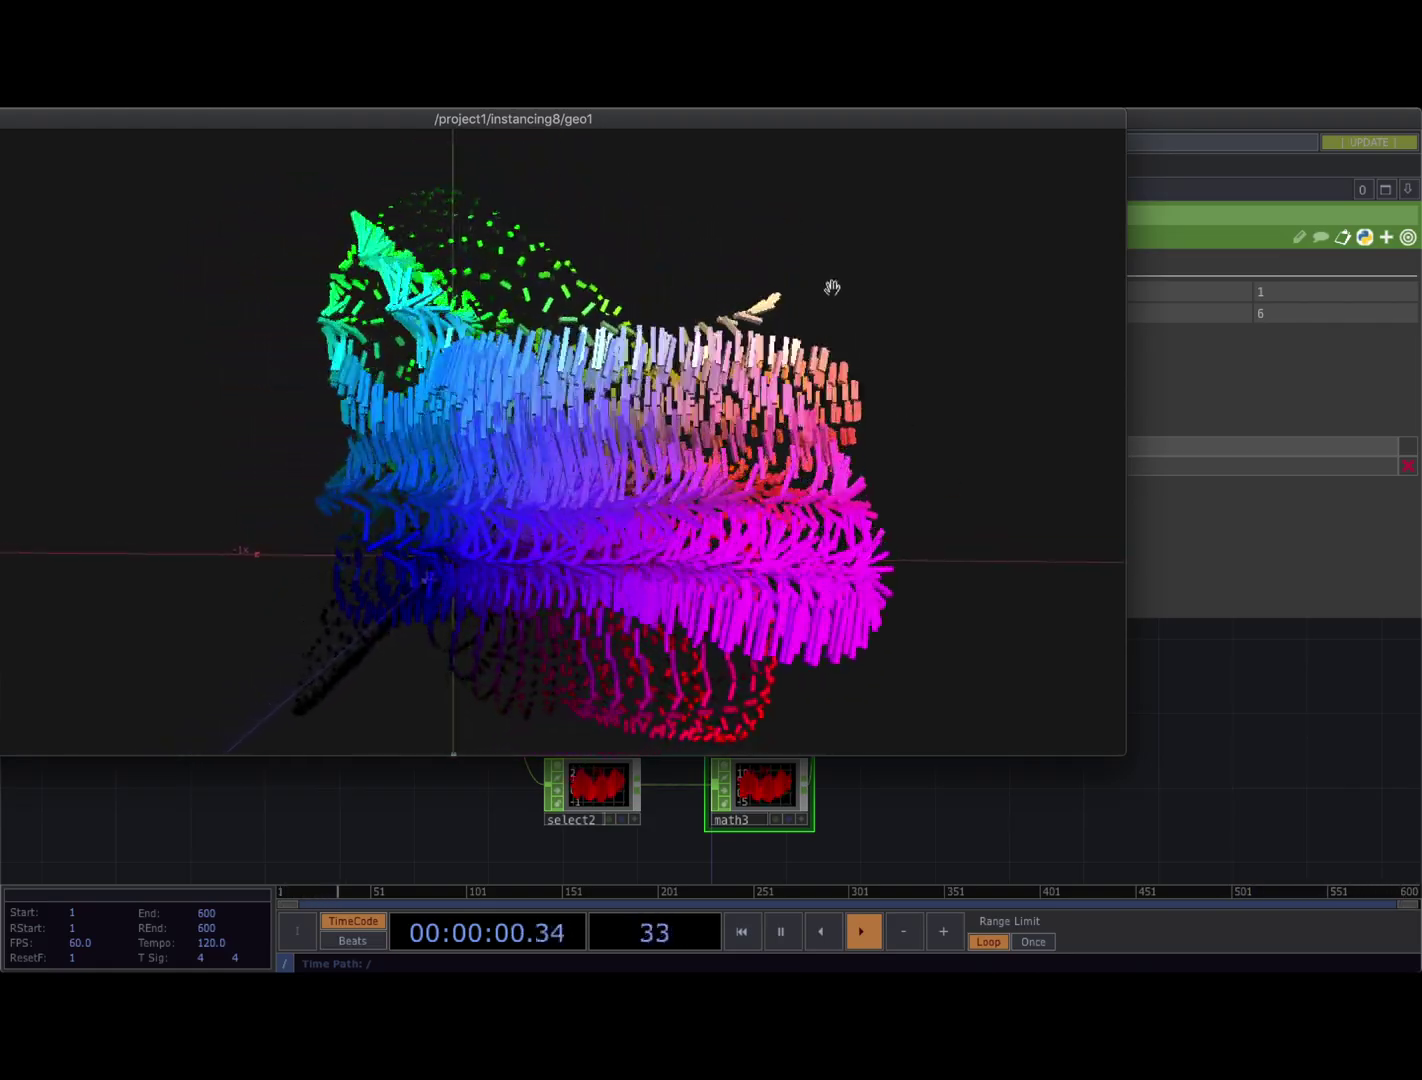
{"action": "mouse_move", "coordinate": [833, 288]}
{"action": "left_mouse_down"}
{"action": "mouse_move", "coordinate": [737, 326]}
{"action": "mouse_move", "coordinate": [682, 303]}
{"action": "mouse_move", "coordinate": [813, 287]}
{"action": "left_mouse_up"}
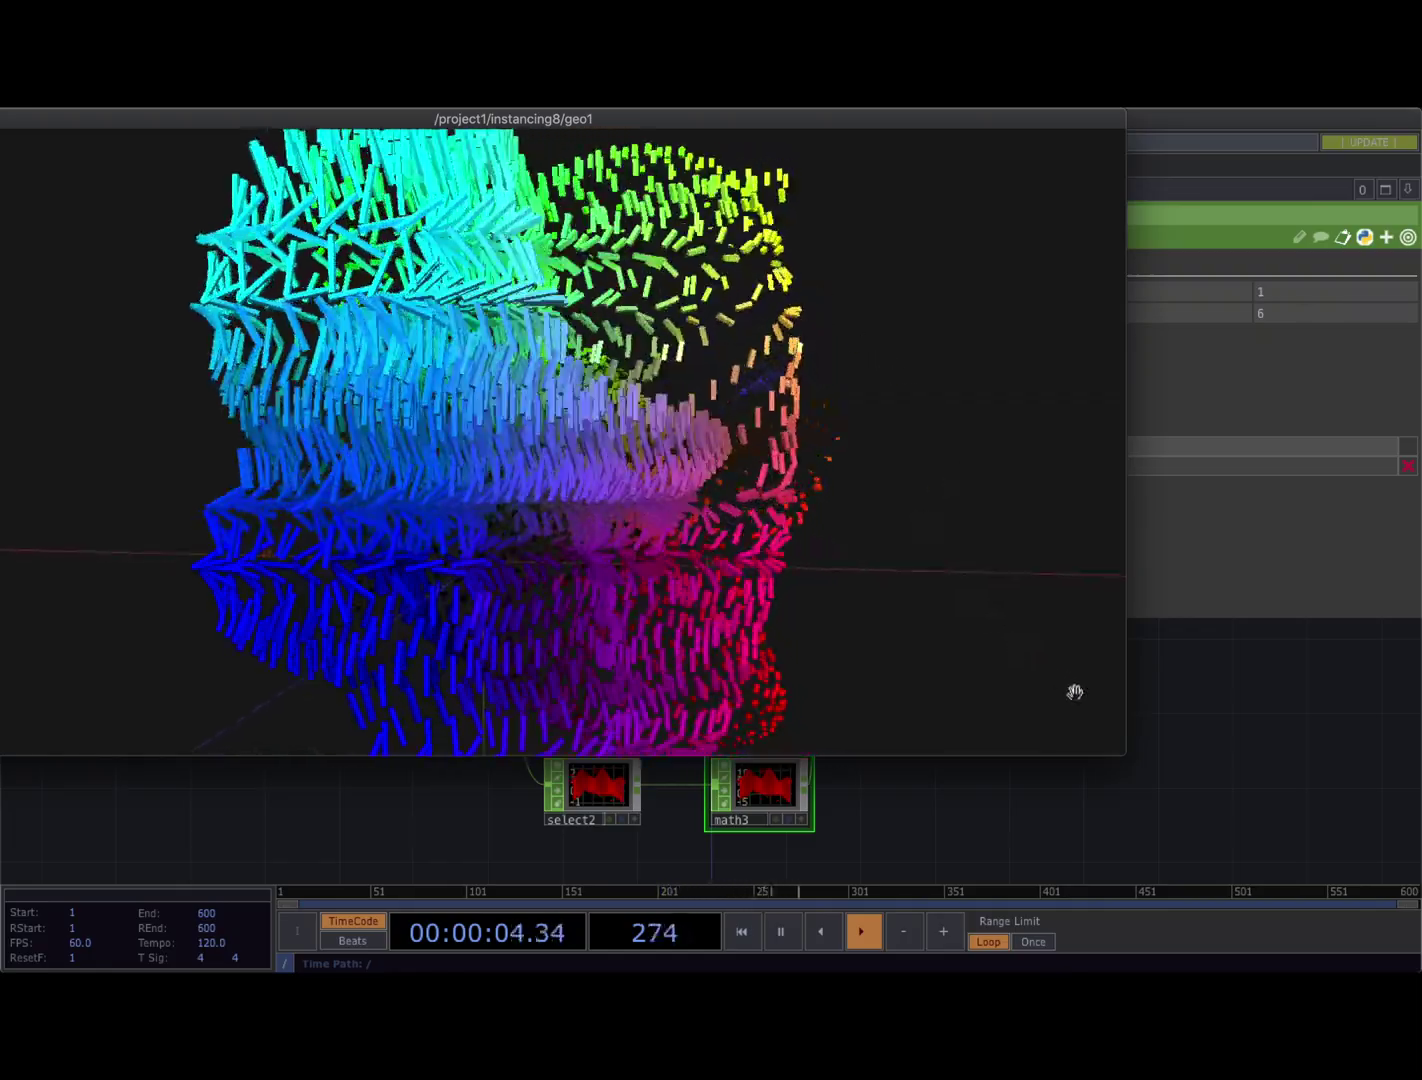
{"action": "left_click_drag", "start_coordinate": [841, 502], "coordinate": [856, 435]}
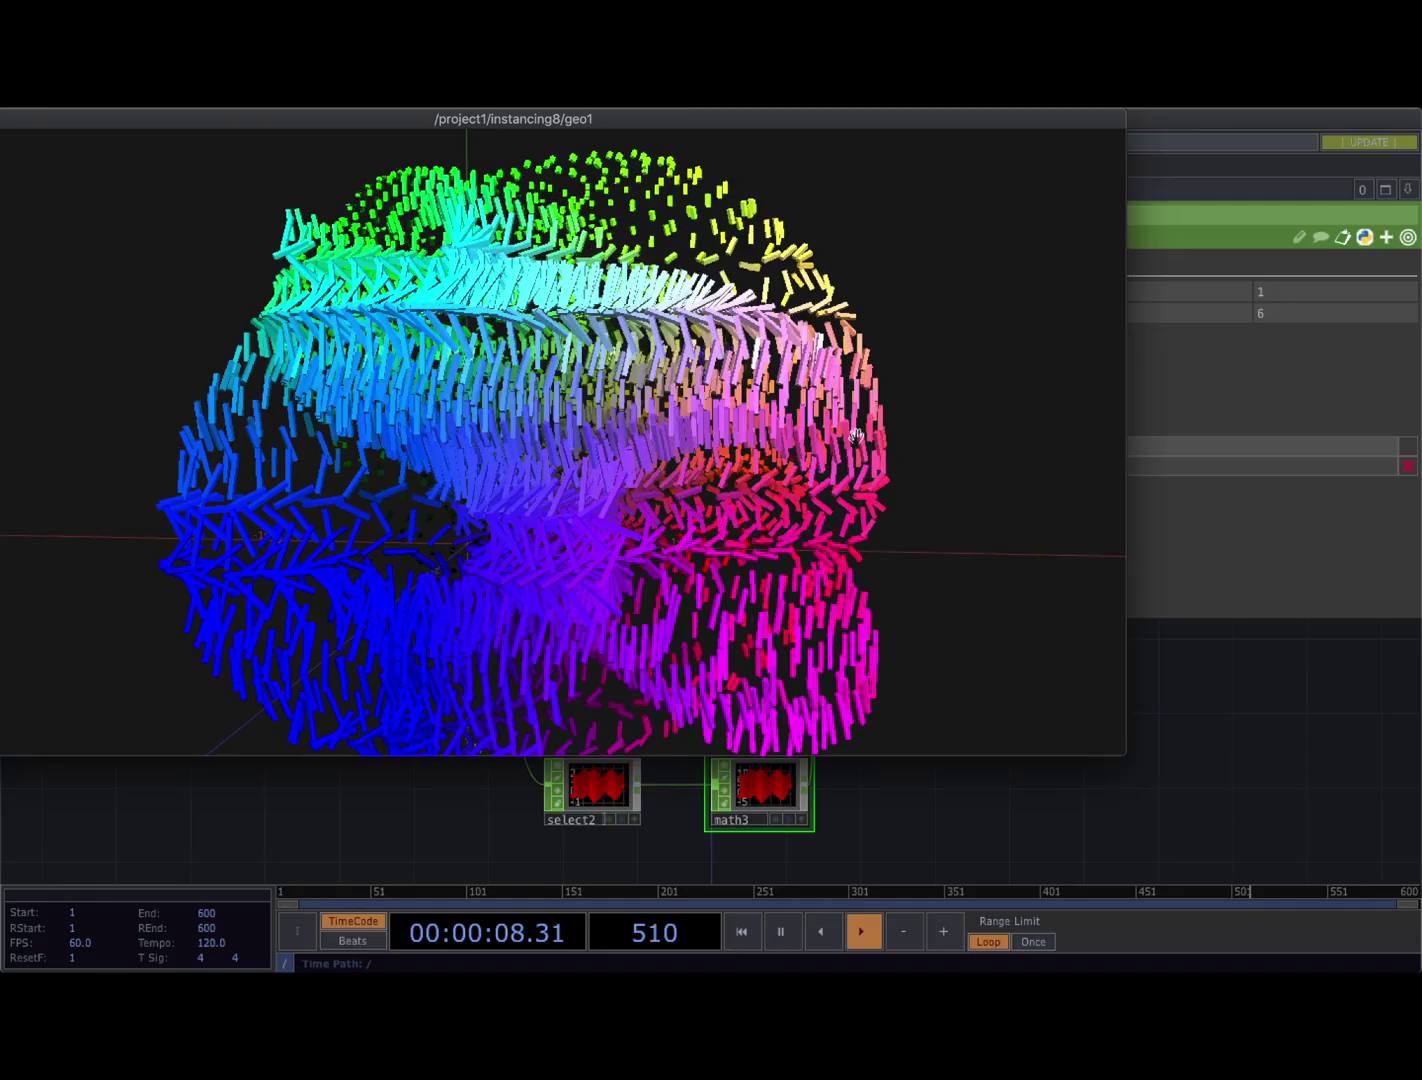